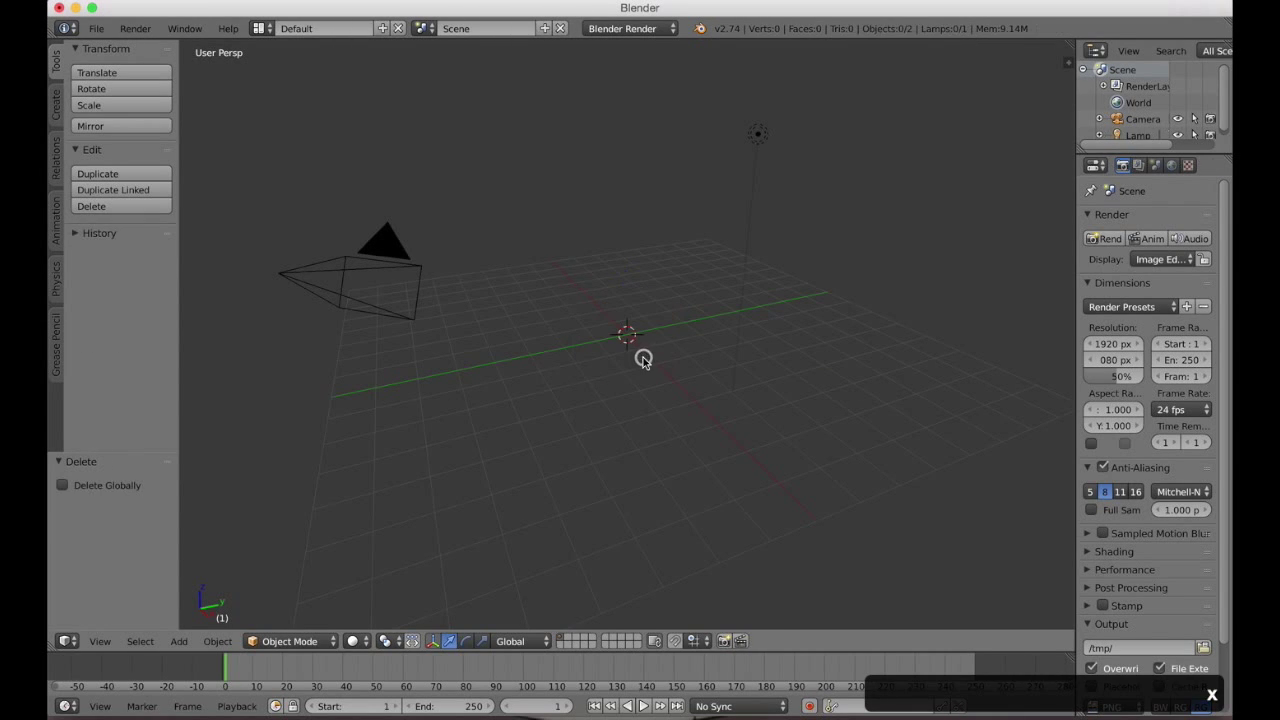
Add a cylinder via operator search and view it from the front in orthographic.
{"action": "key", "text": "space"}
{"action": "type", "text": "cylin"}
{"action": "key", "text": "Return"}
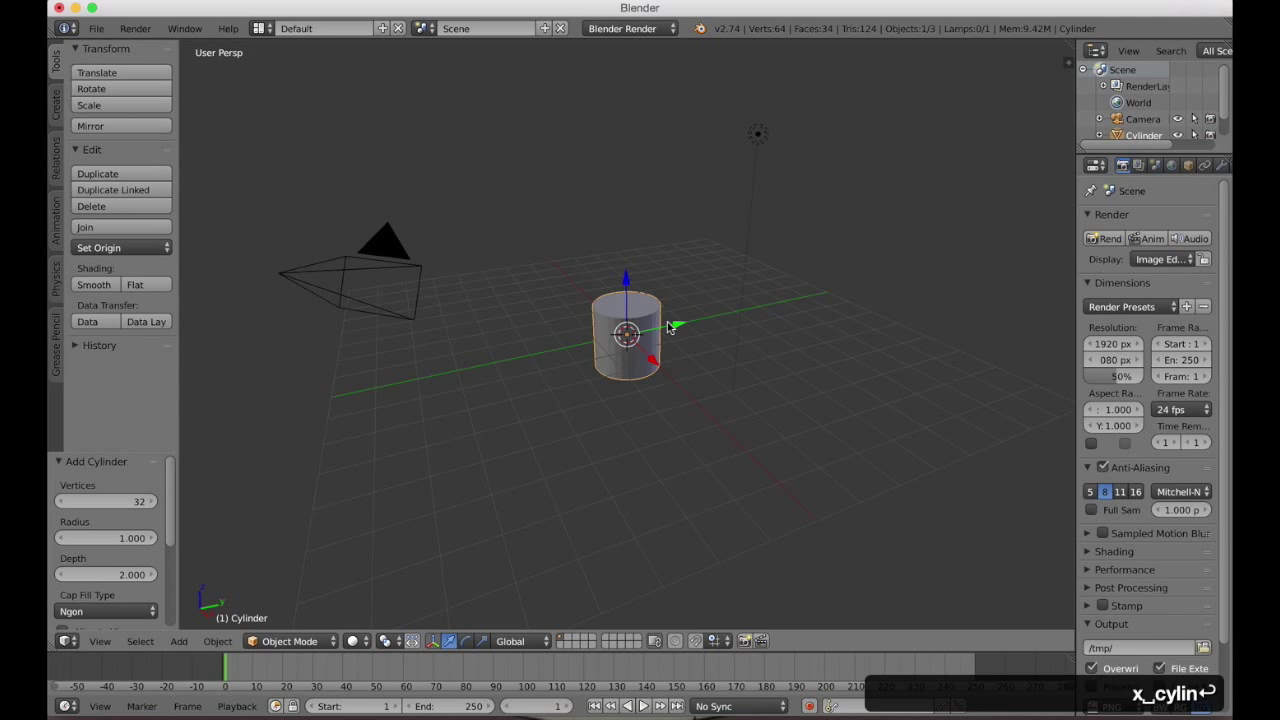
{"action": "key", "text": "KP_5"}
{"action": "key", "text": "KP_1"}
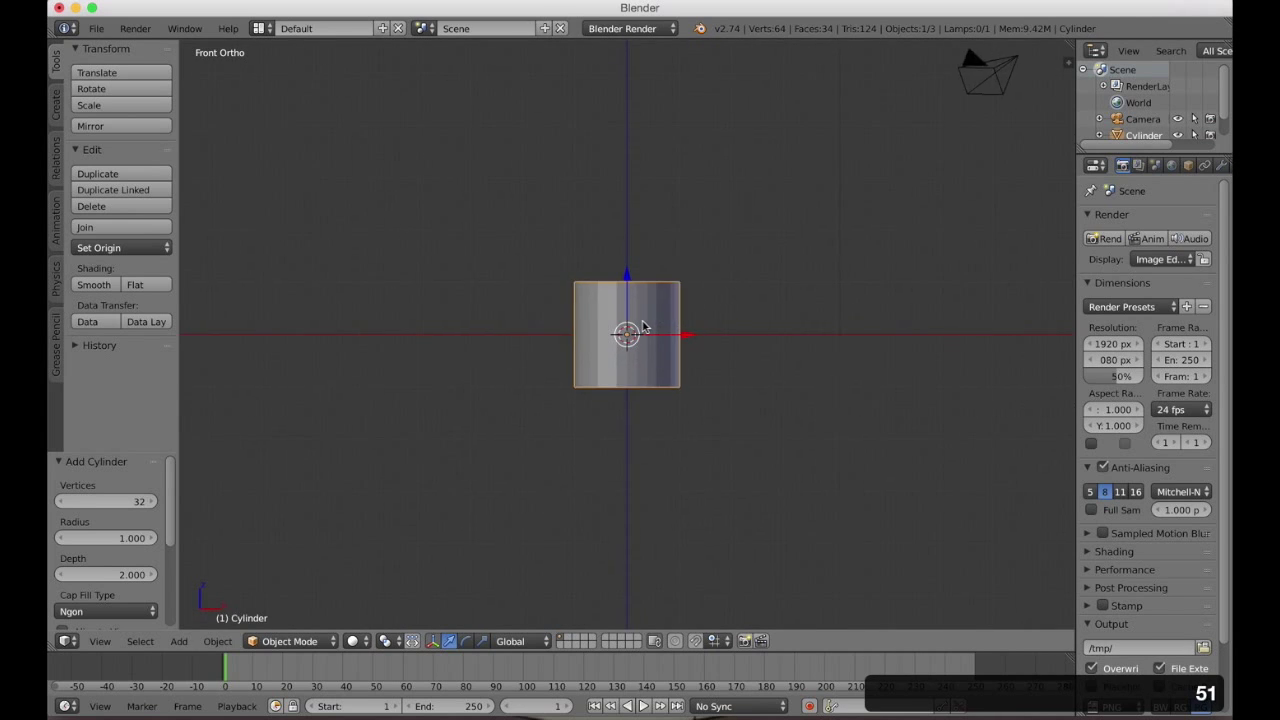
{"action": "scroll", "coordinate": [643, 327], "scroll_direction": "up", "scroll_amount": 4}
{"action": "key", "text": "KP_1"}
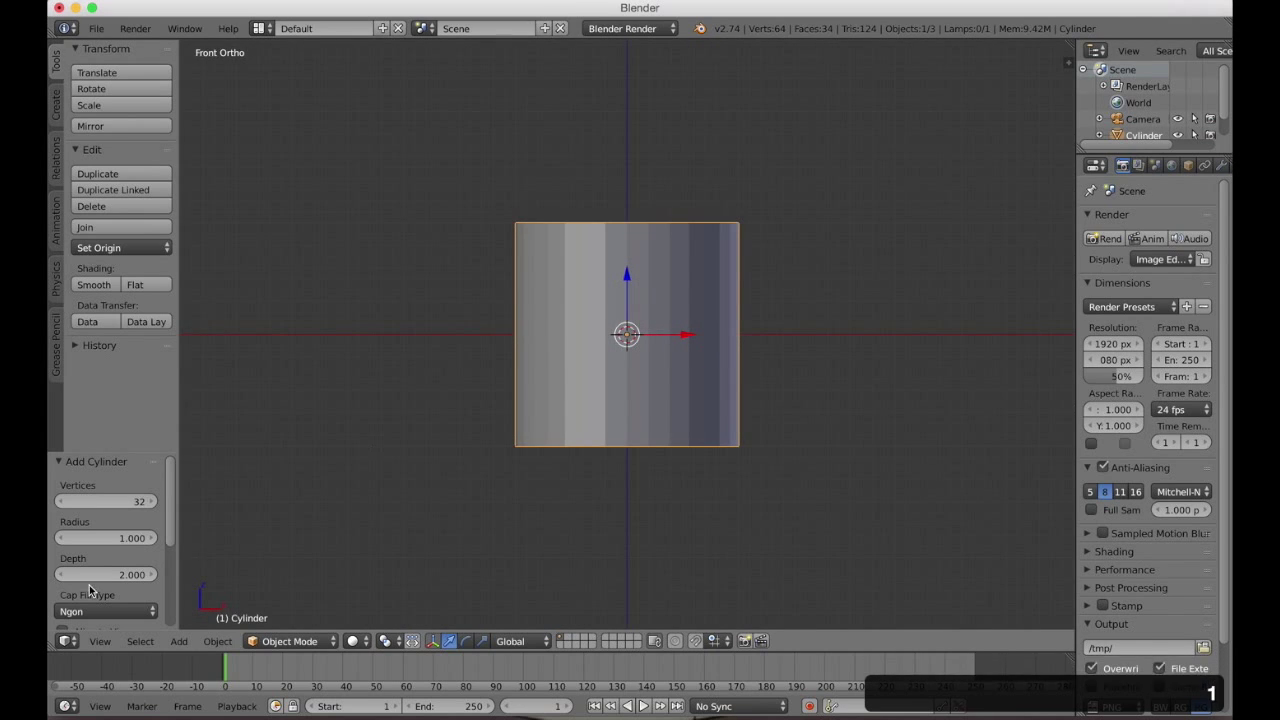
Give the cylinder 24 vertices, a depth of 0.5 and a 90° X rotation.
{"action": "left_click", "coordinate": [116, 501]}
{"action": "type", "text": "24"}
{"action": "key", "text": "Return"}
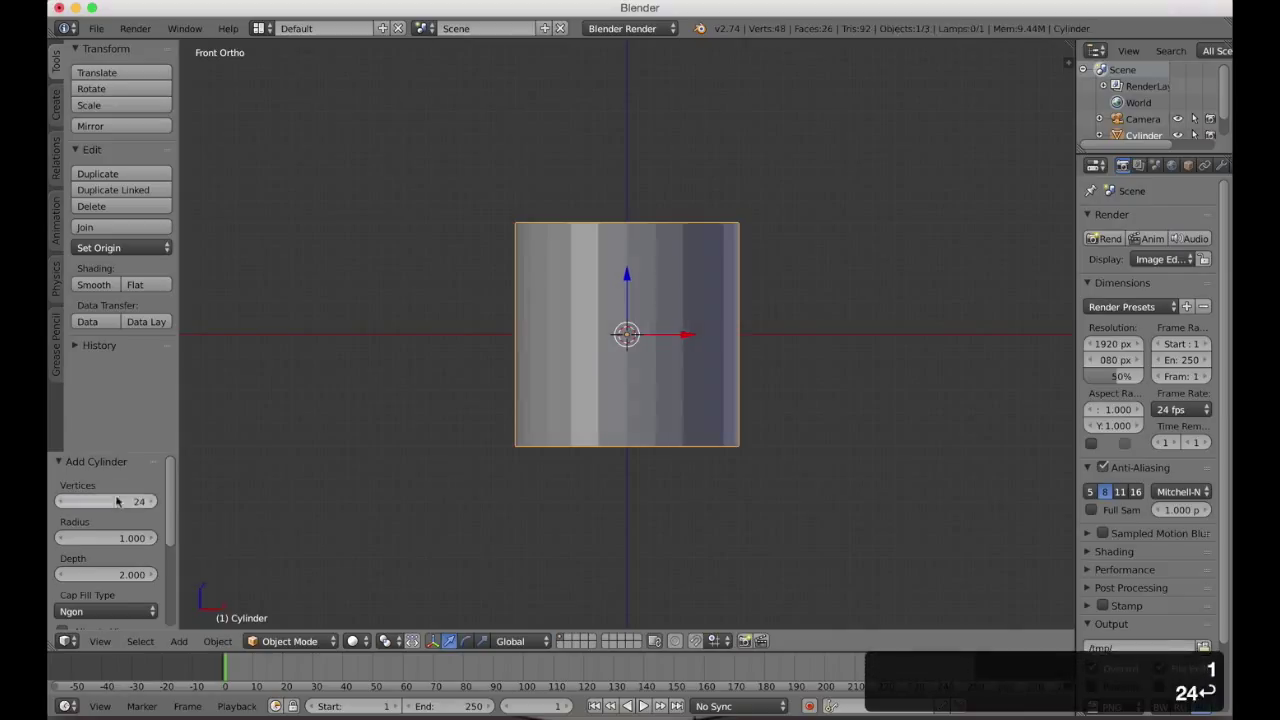
{"action": "left_click", "coordinate": [124, 574]}
{"action": "type", "text": "0.5"}
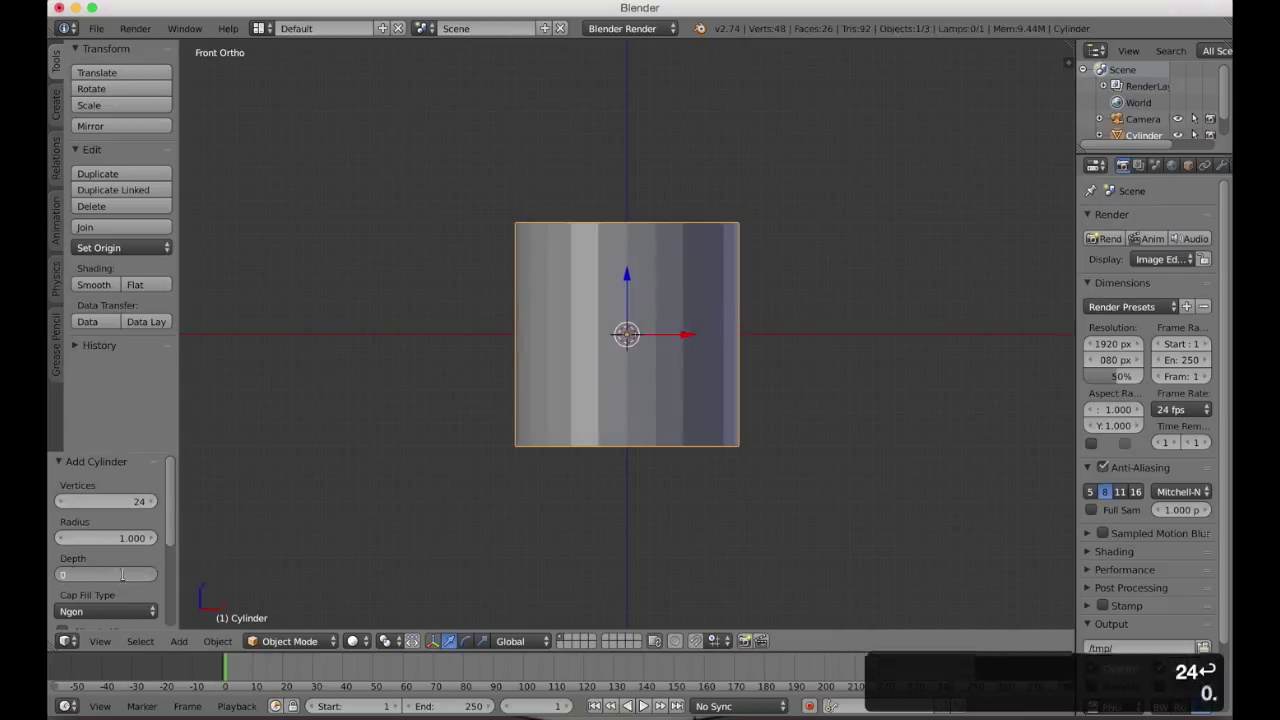
{"action": "key", "text": "Return"}
{"action": "left_click_drag", "start_coordinate": [168, 538], "coordinate": [169, 664]}
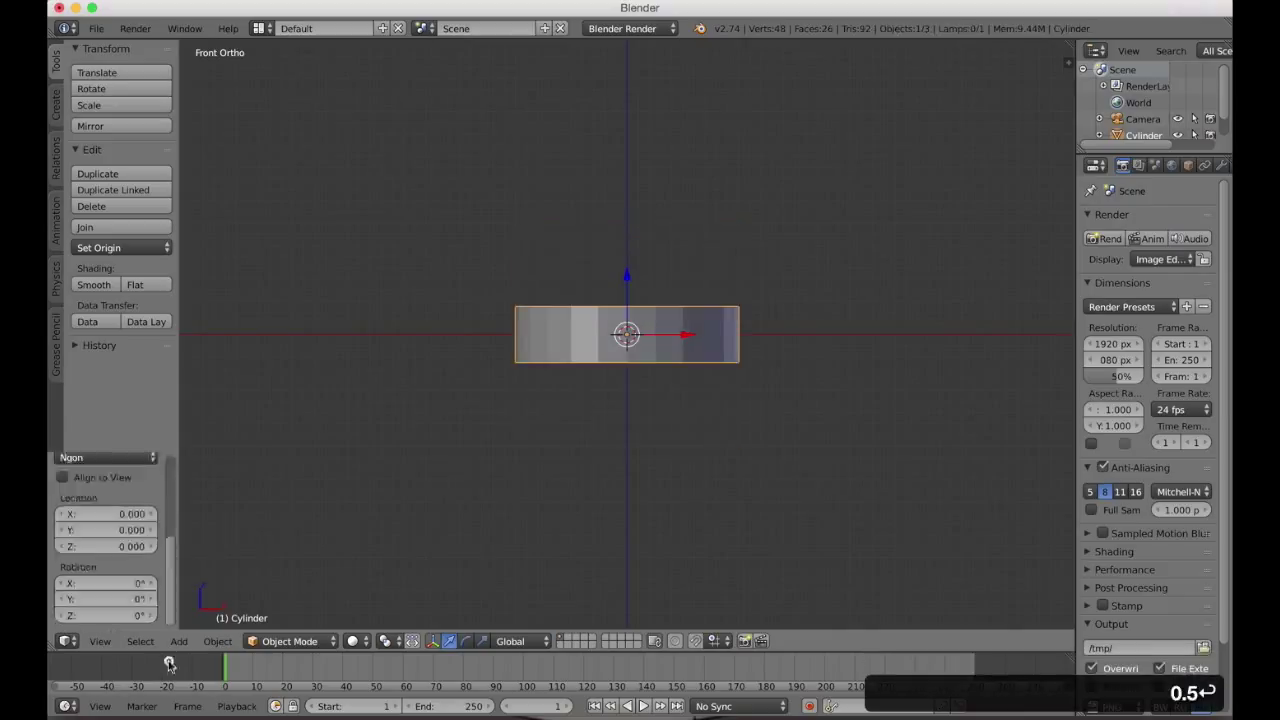
{"action": "left_click", "coordinate": [104, 585]}
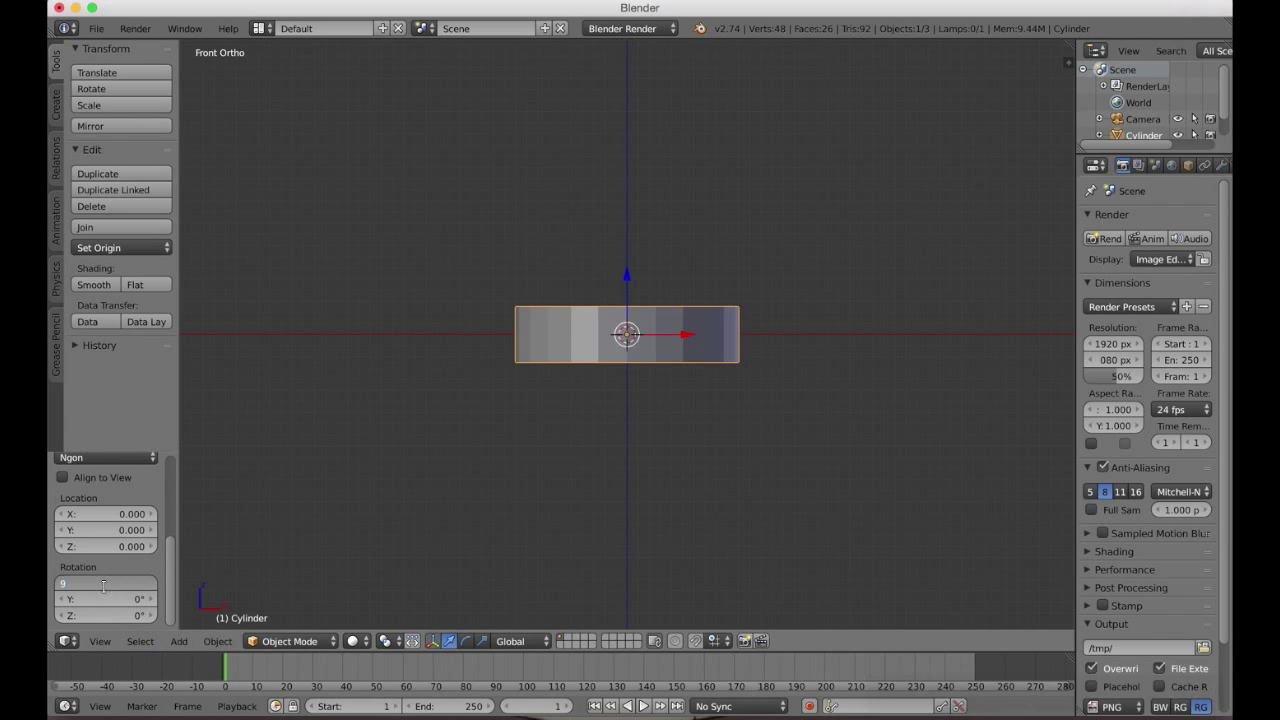
{"action": "type", "text": "90"}
{"action": "key", "text": "Return"}
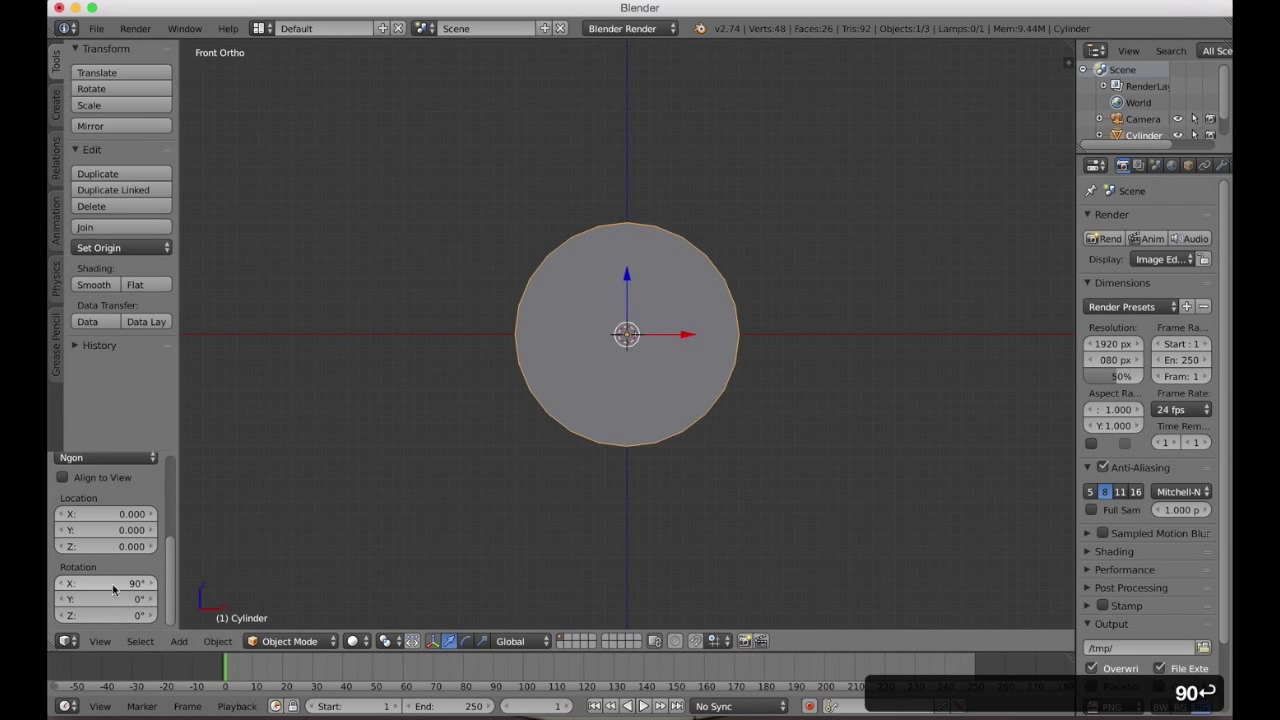
Apply the disc's rotation and scale, then enter Edit Mode.
{"action": "left_click", "coordinate": [218, 641]}
{"action": "mouse_move", "coordinate": [287, 520]}
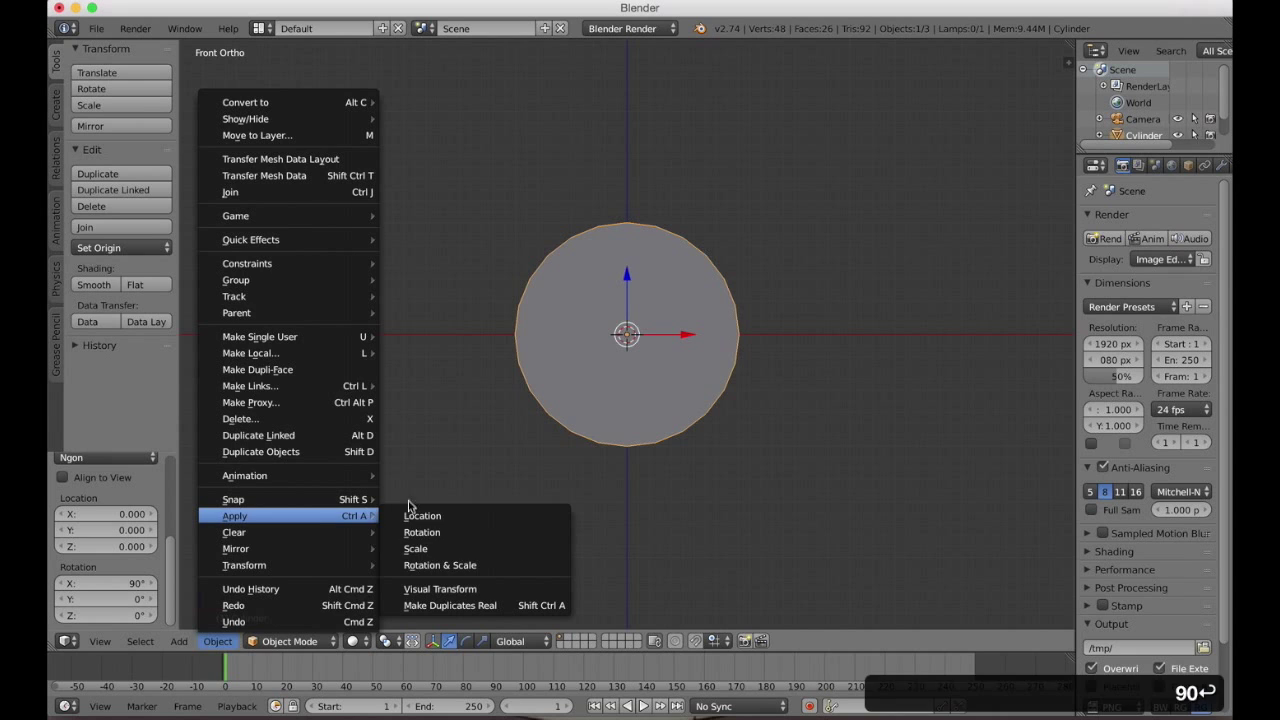
{"action": "left_click", "coordinate": [453, 563]}
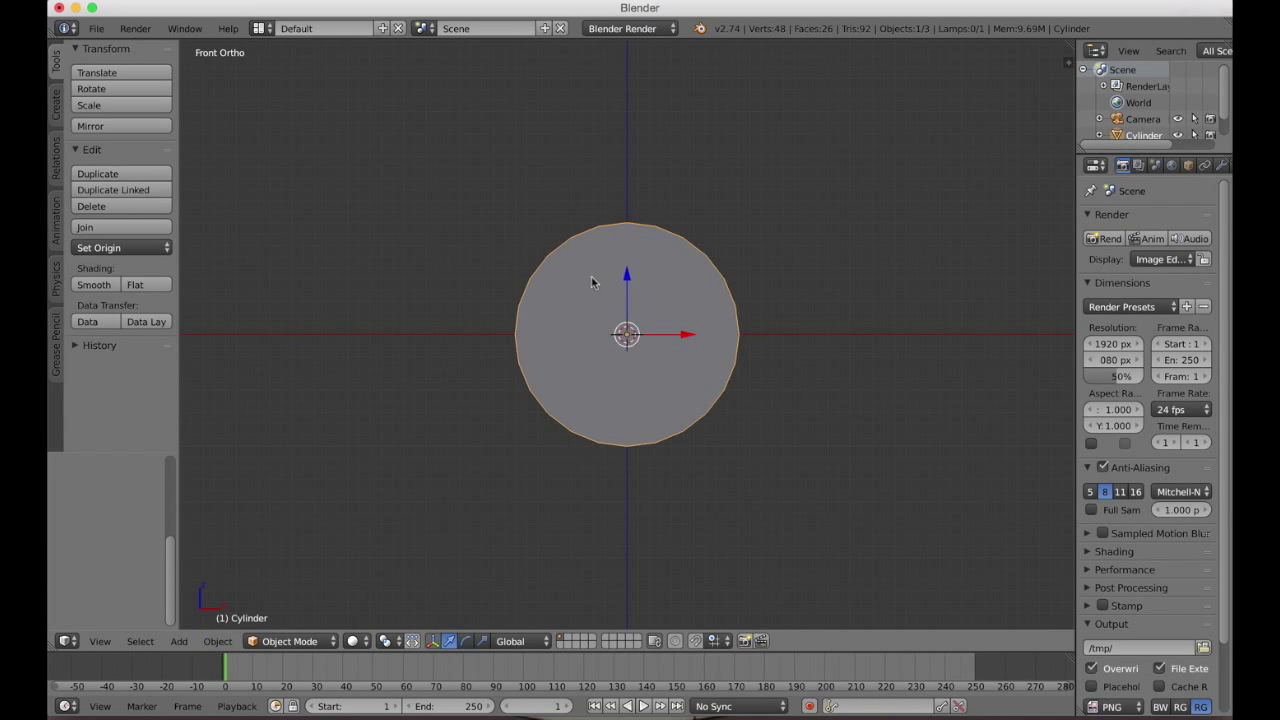
{"action": "key", "text": "Tab"}
Knife a horizontal cut through the disc's centre from its left vertex to its right vertex.
{"action": "key", "text": "a"}
{"action": "scroll", "coordinate": [569, 309], "scroll_direction": "up", "scroll_amount": 4}
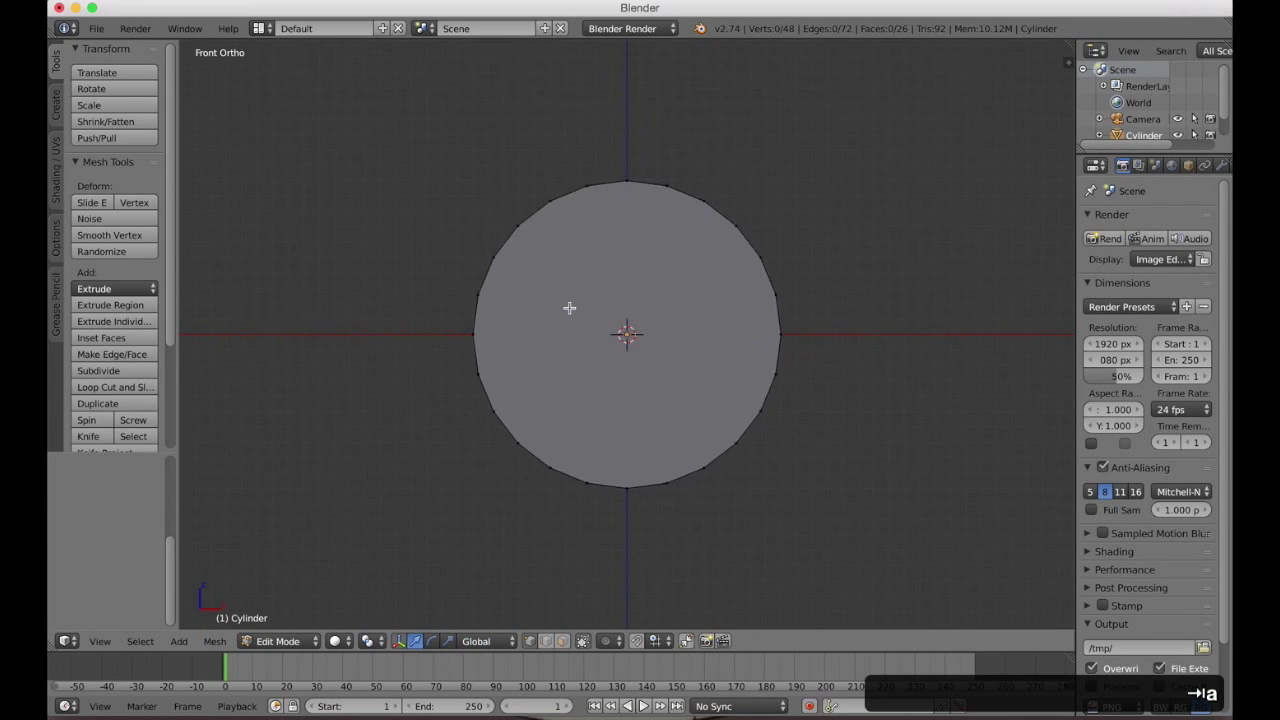
{"action": "key", "text": "k"}
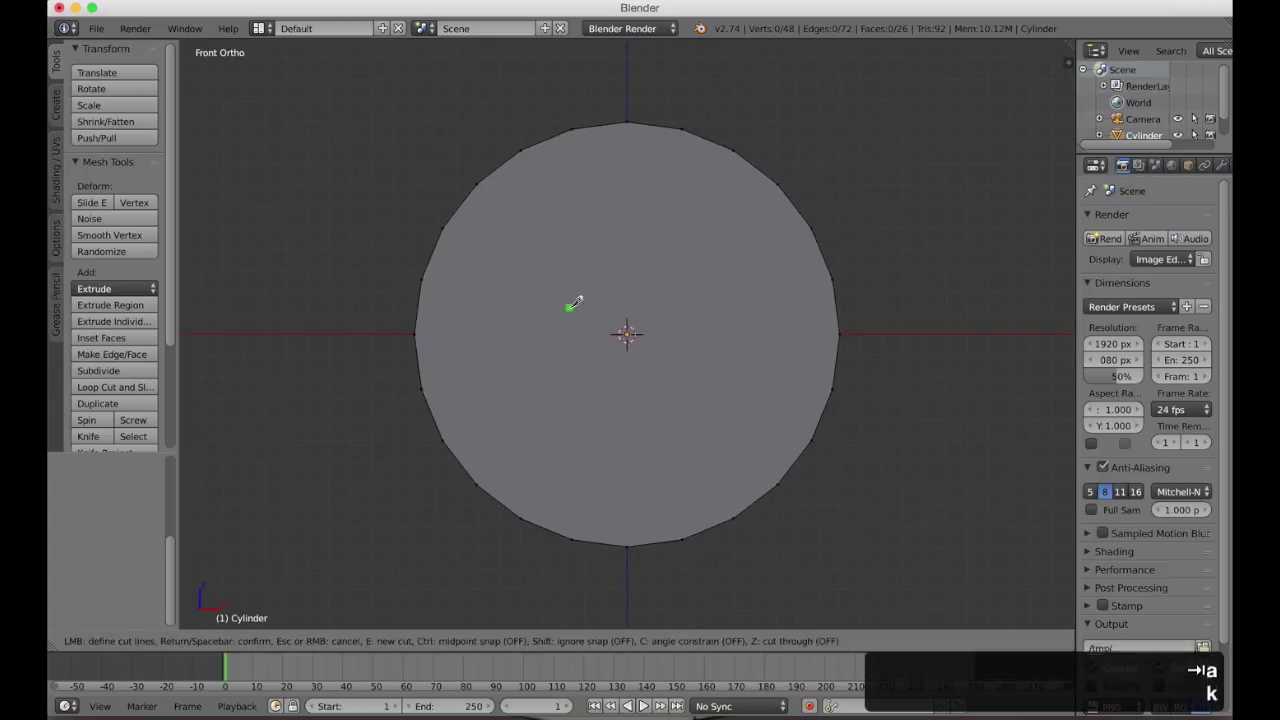
{"action": "left_click", "coordinate": [417, 334]}
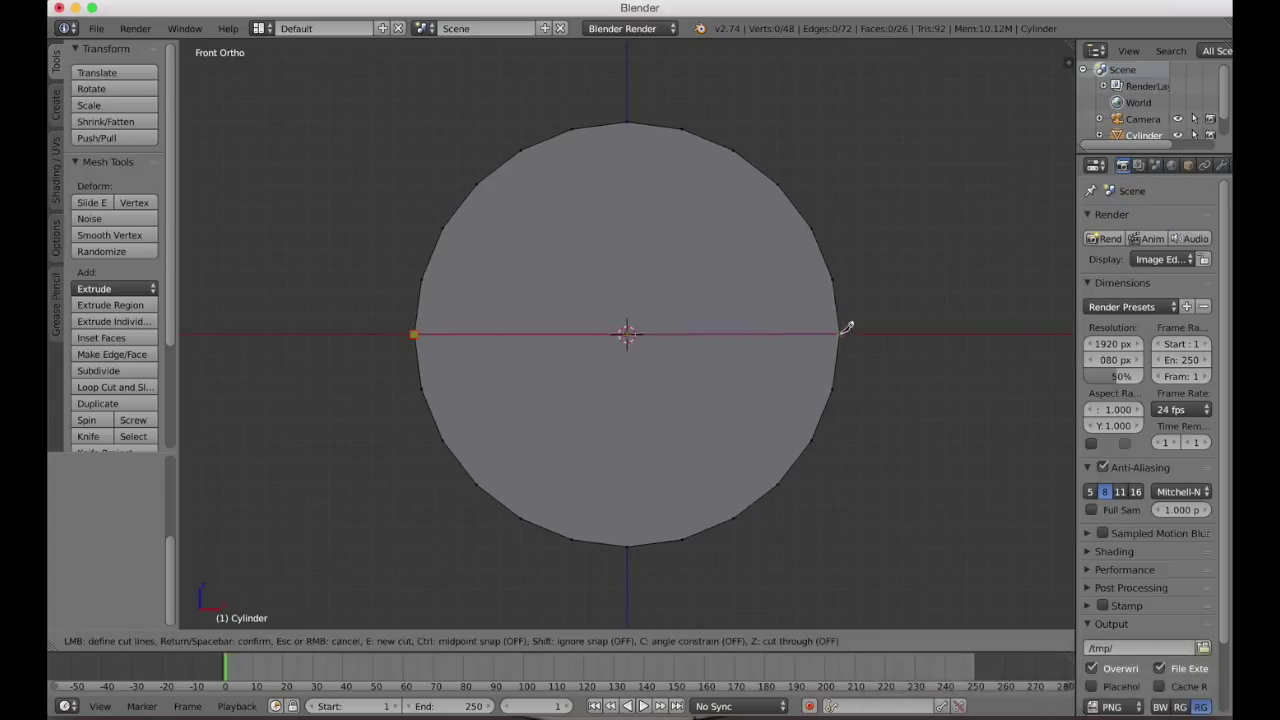
{"action": "left_click", "coordinate": [843, 332]}
{"action": "key", "text": "Return"}
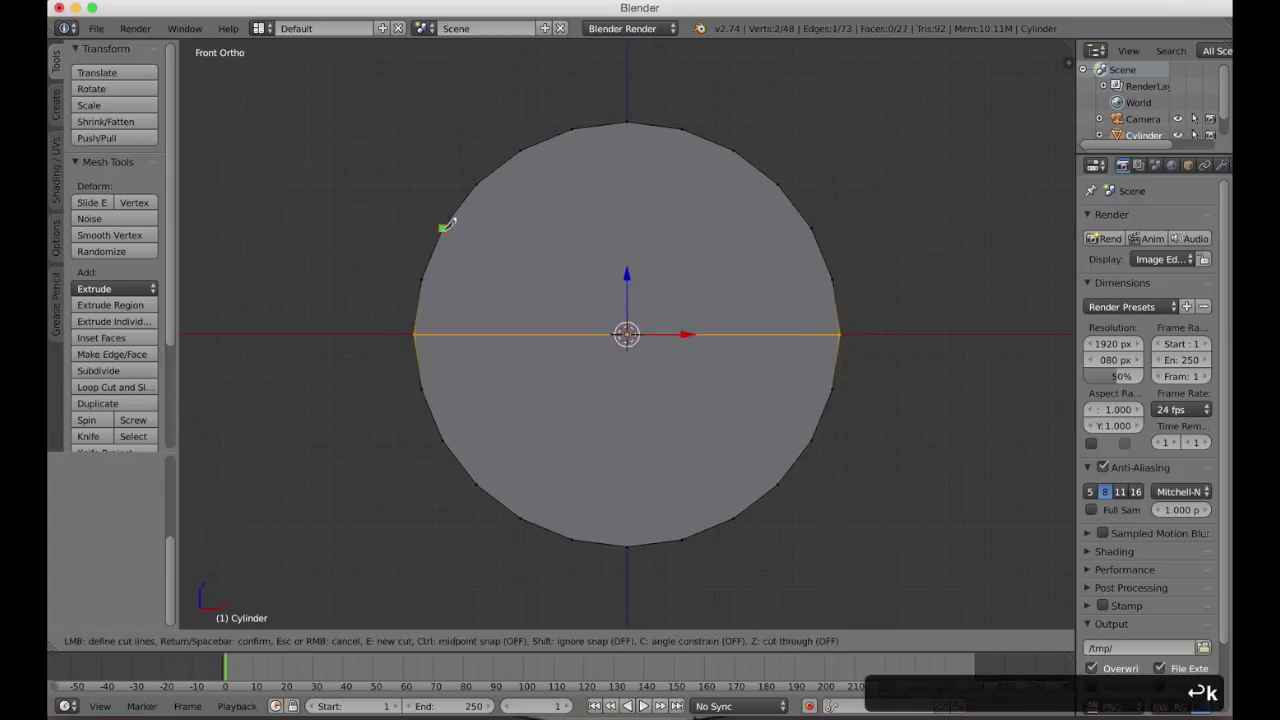
Knife diagonal cuts through the centre between the upper-right and lower-left vertices.
{"action": "left_click", "coordinate": [810, 437]}
{"action": "key", "text": "Return"}
{"action": "key", "text": "ctrl+KP_1"}
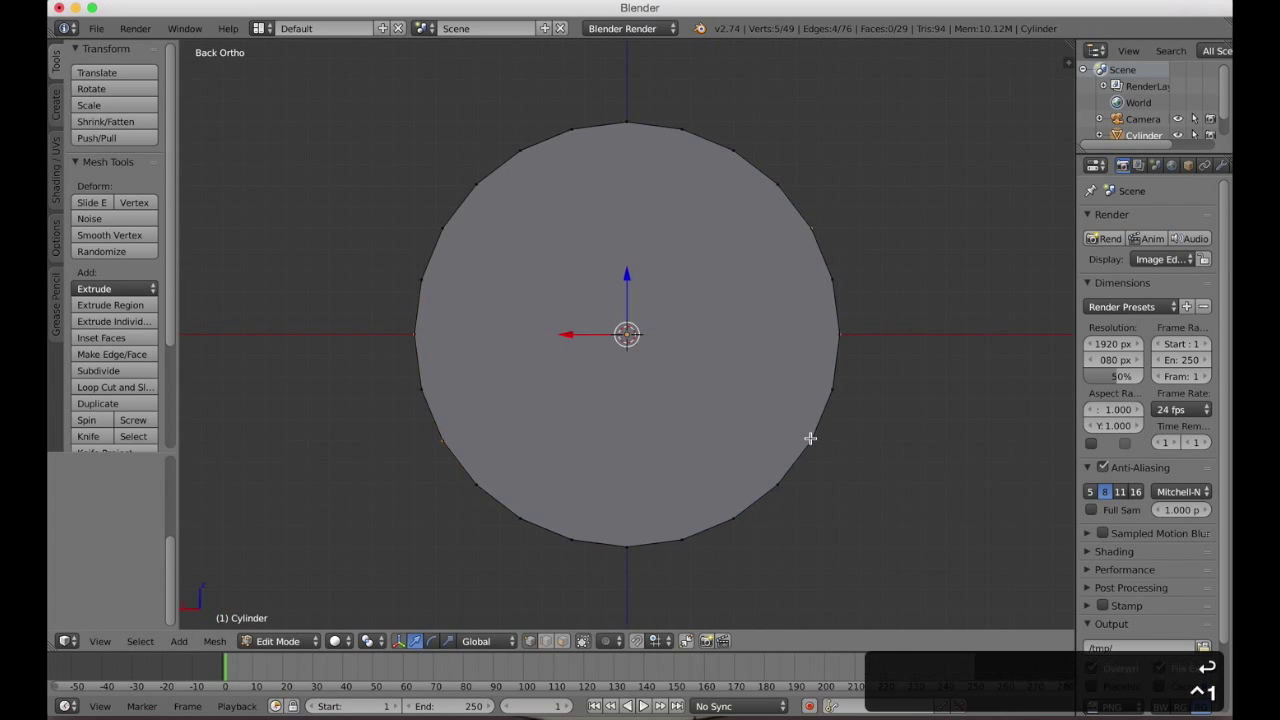
{"action": "key", "text": "k"}
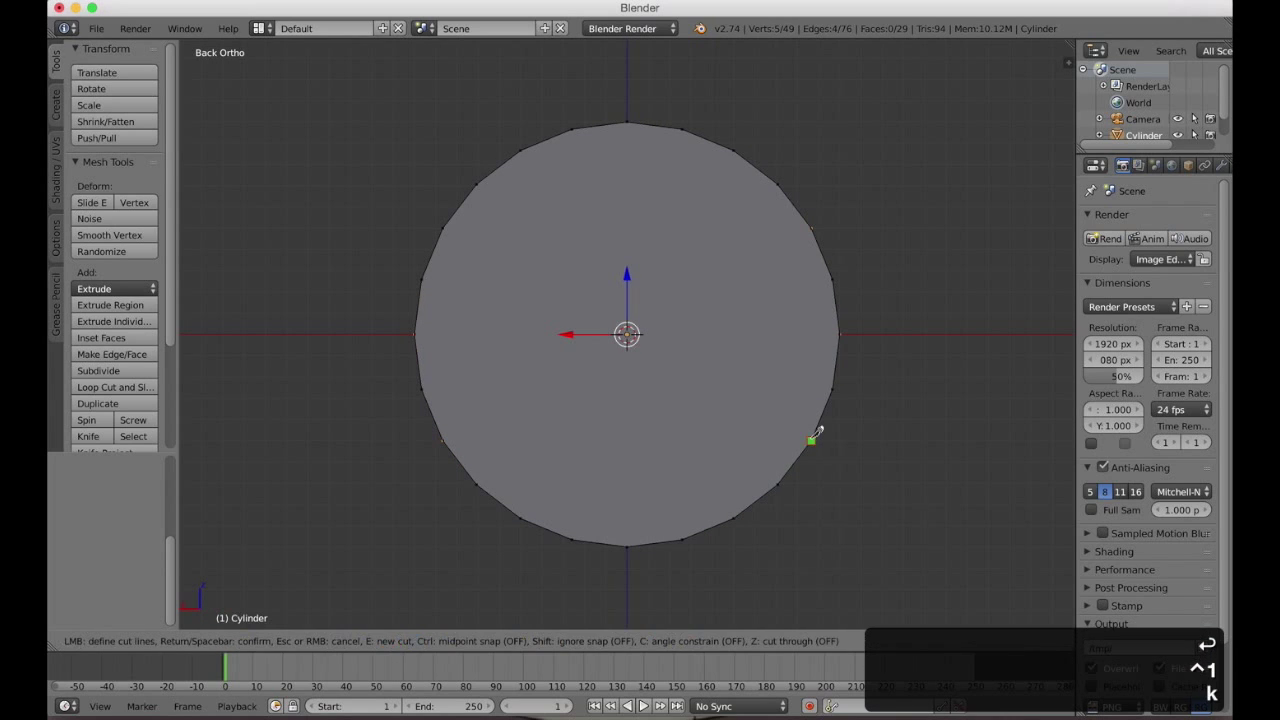
{"action": "left_click", "coordinate": [813, 228]}
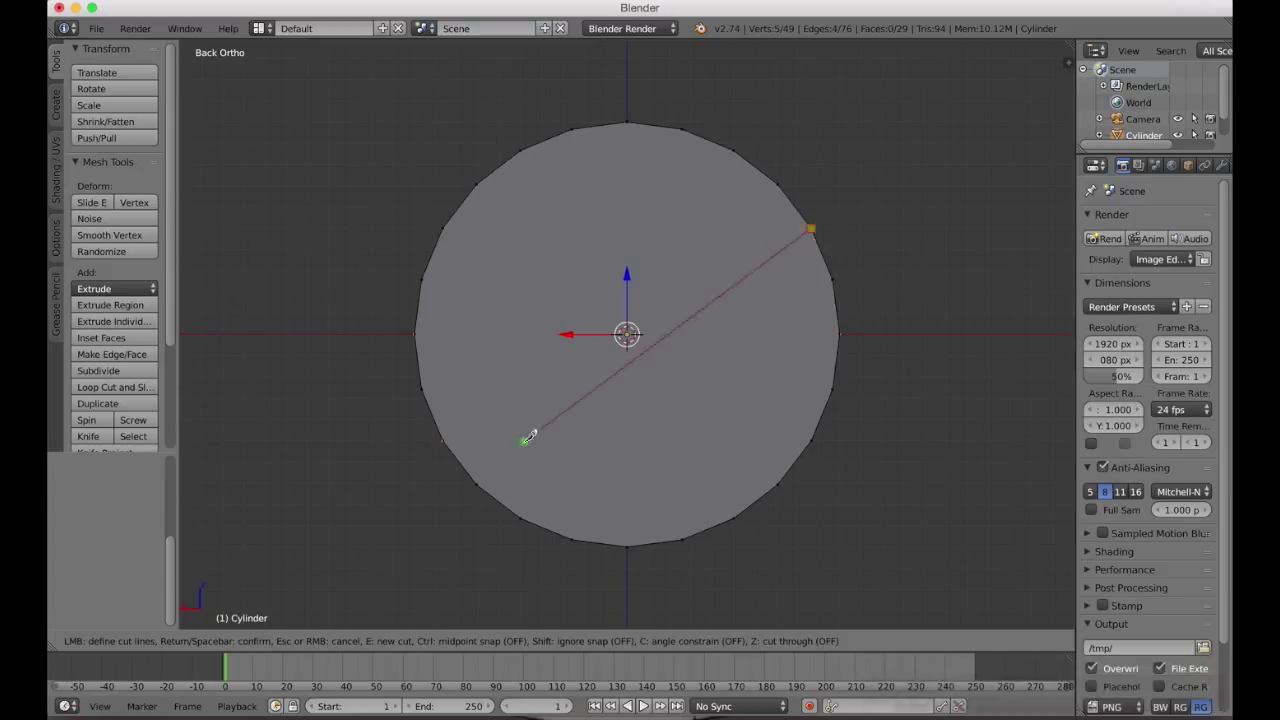
{"action": "left_click", "coordinate": [445, 438]}
{"action": "key", "text": "Return"}
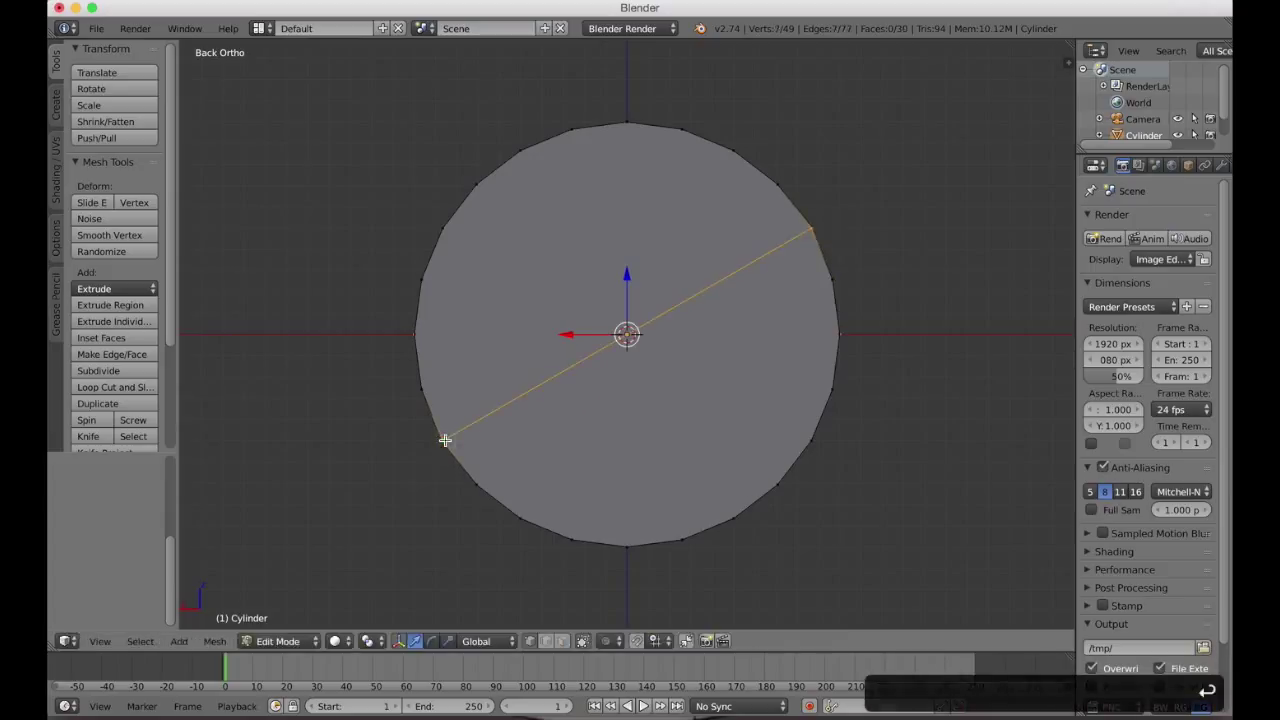
{"action": "key", "text": "k"}
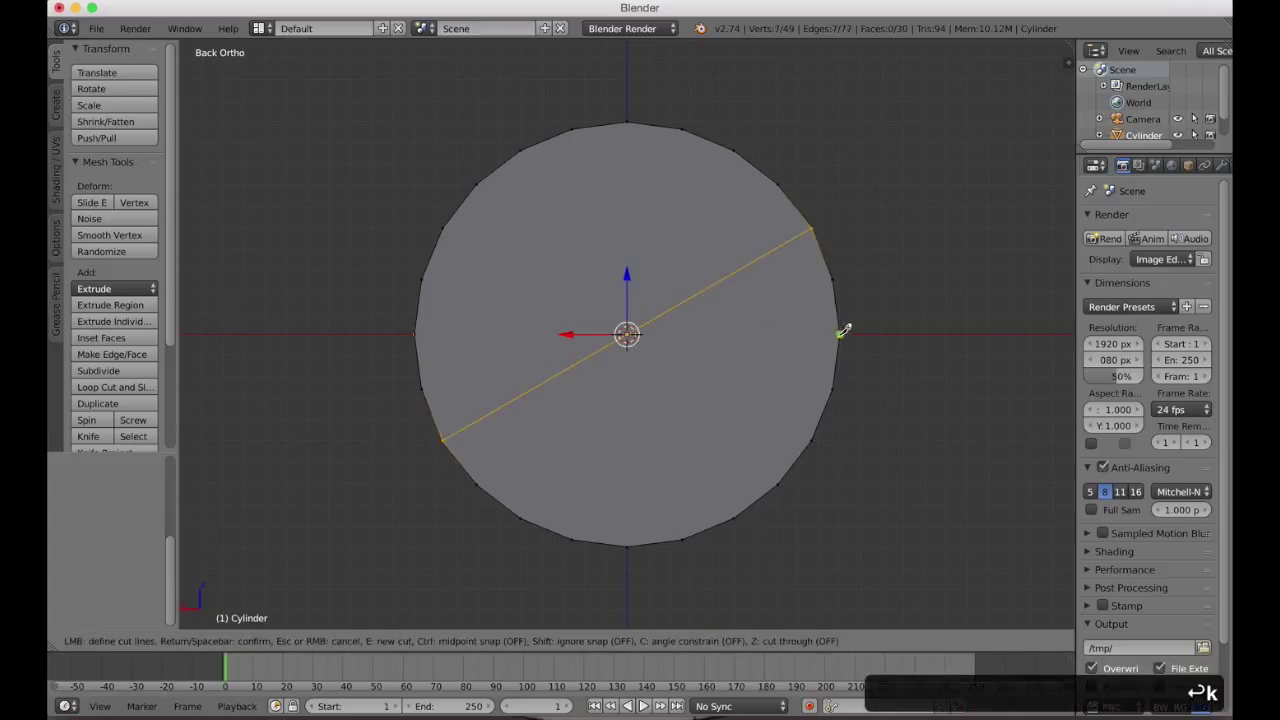
{"action": "left_click", "coordinate": [417, 335]}
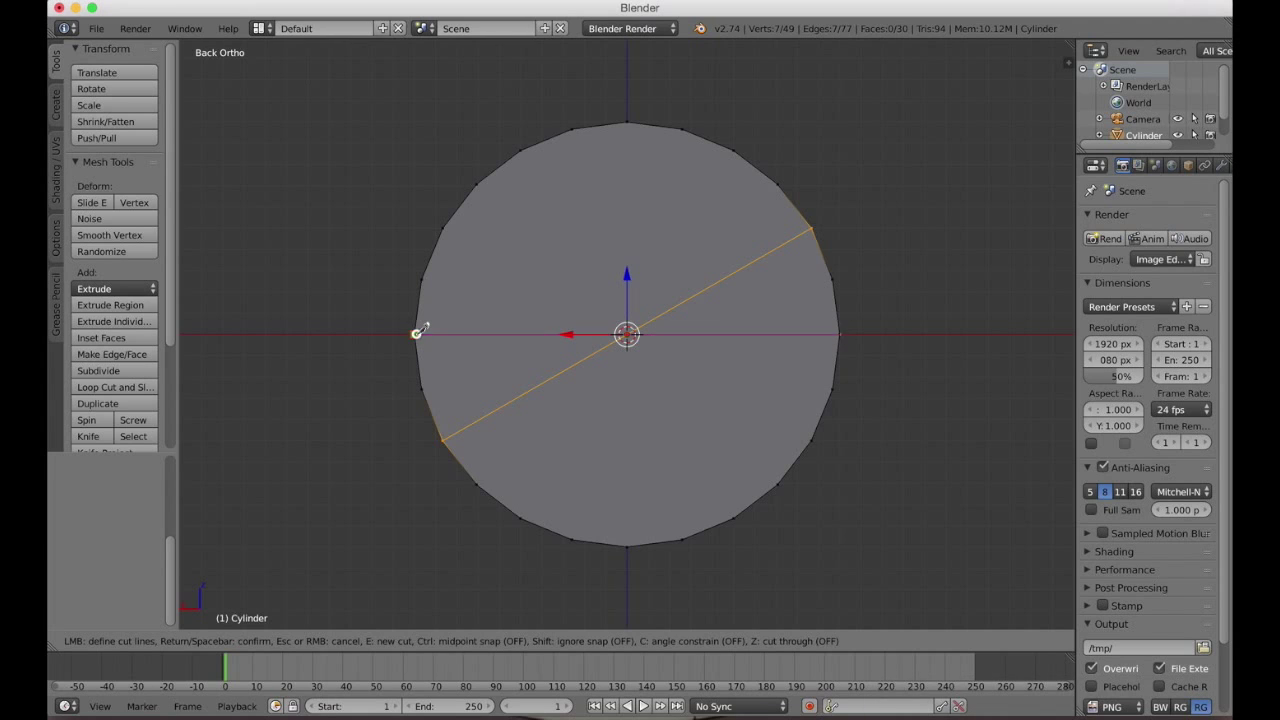
{"action": "key", "text": "Return"}
{"action": "key", "text": "KP_1"}
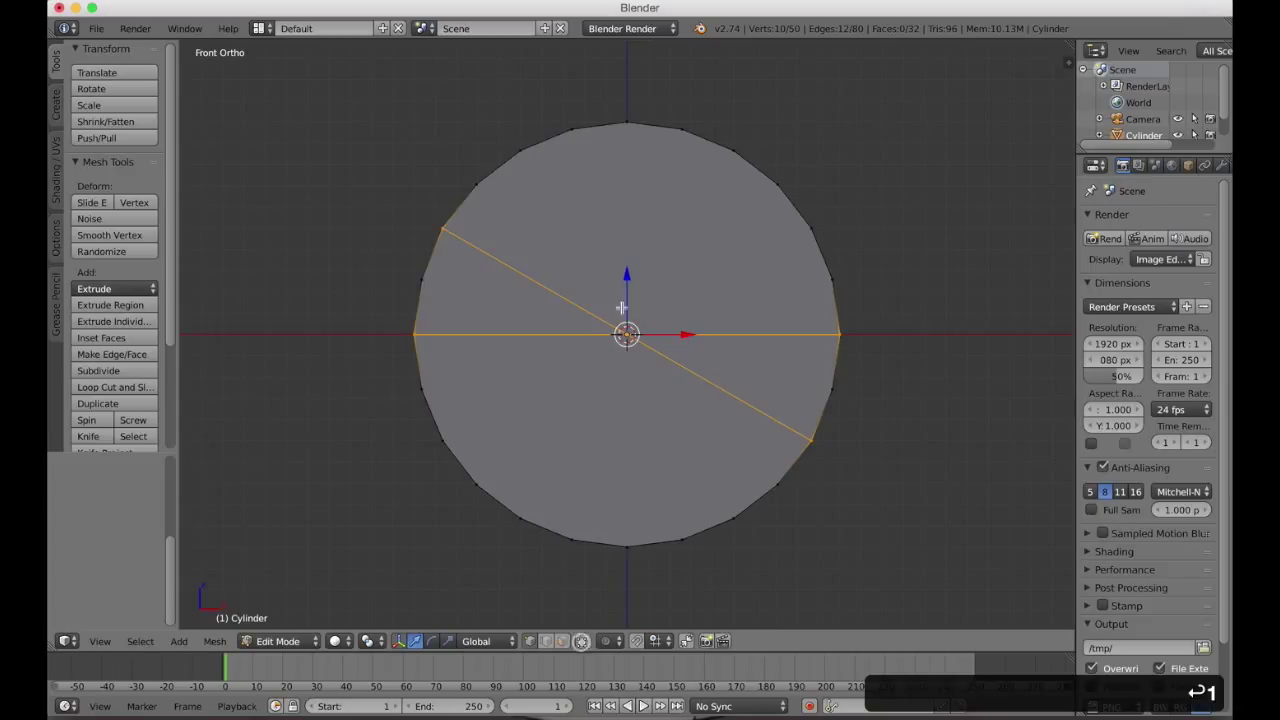
In face select mode, delete every face except the upper-left wedge.
{"action": "key", "text": "a"}
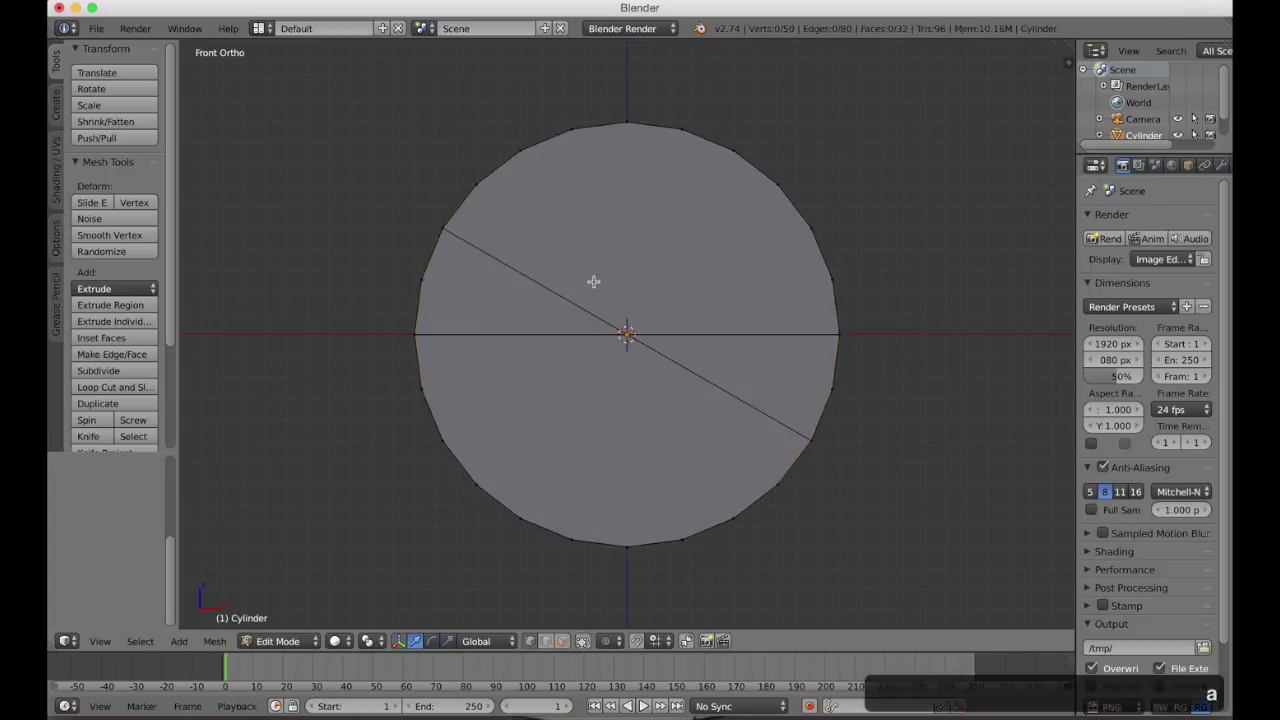
{"action": "key", "text": "ctrl+Tab"}
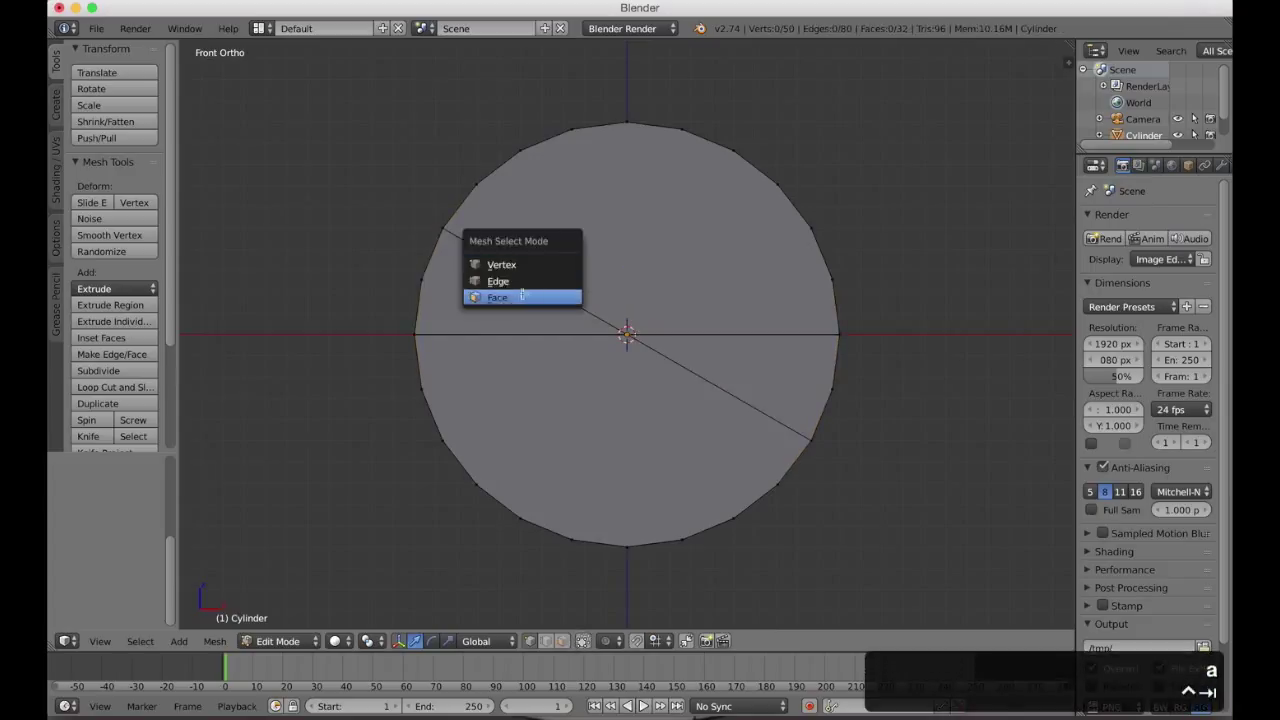
{"action": "left_click", "coordinate": [521, 296]}
{"action": "key", "text": "a"}
{"action": "key", "text": "a"}
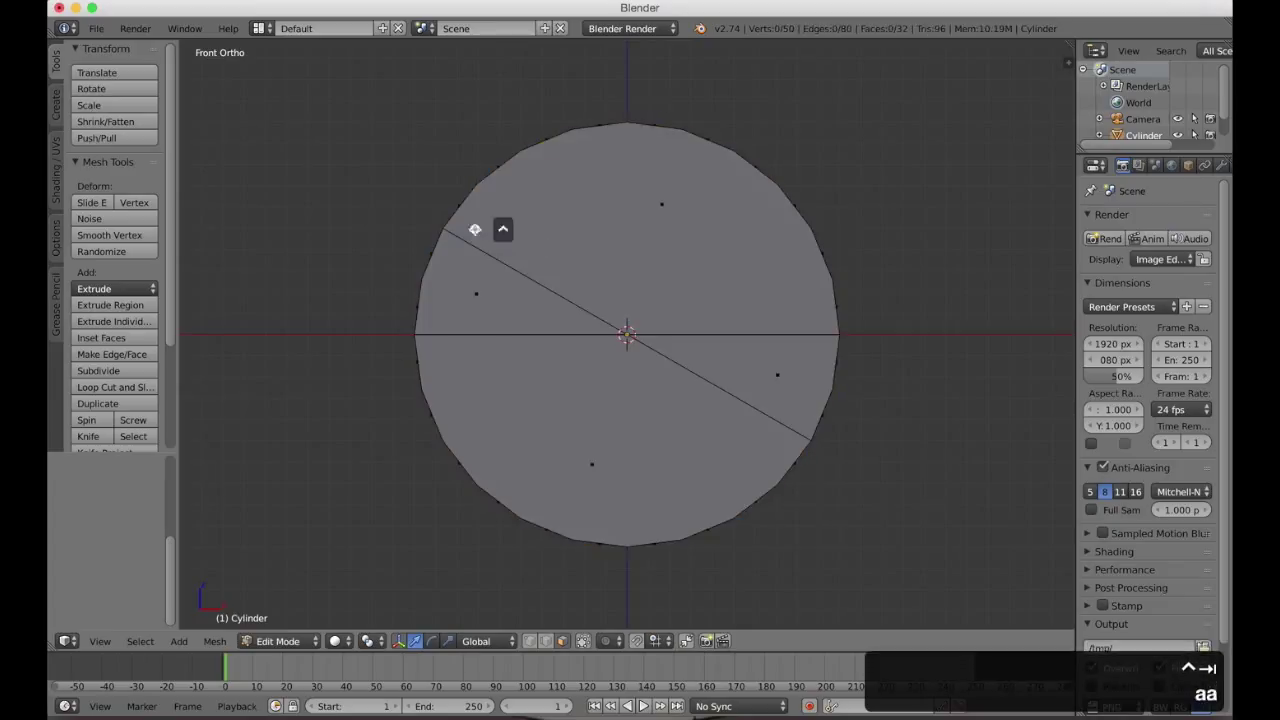
{"action": "mouse_move", "coordinate": [475, 229]}
{"action": "left_mouse_down", "text": "ctrl"}
{"action": "mouse_move", "coordinate": [862, 45]}
{"action": "mouse_move", "coordinate": [907, 271]}
{"action": "mouse_move", "coordinate": [930, 485]}
{"action": "mouse_move", "coordinate": [696, 571]}
{"action": "mouse_move", "coordinate": [550, 606]}
{"action": "mouse_move", "coordinate": [366, 474]}
{"action": "mouse_move", "coordinate": [390, 368]}
{"action": "mouse_move", "coordinate": [418, 349]}
{"action": "mouse_move", "coordinate": [528, 359]}
{"action": "mouse_move", "coordinate": [663, 334]}
{"action": "left_mouse_up", "text": "ctrl"}
{"action": "key", "text": "x"}
{"action": "left_click", "coordinate": [637, 374]}
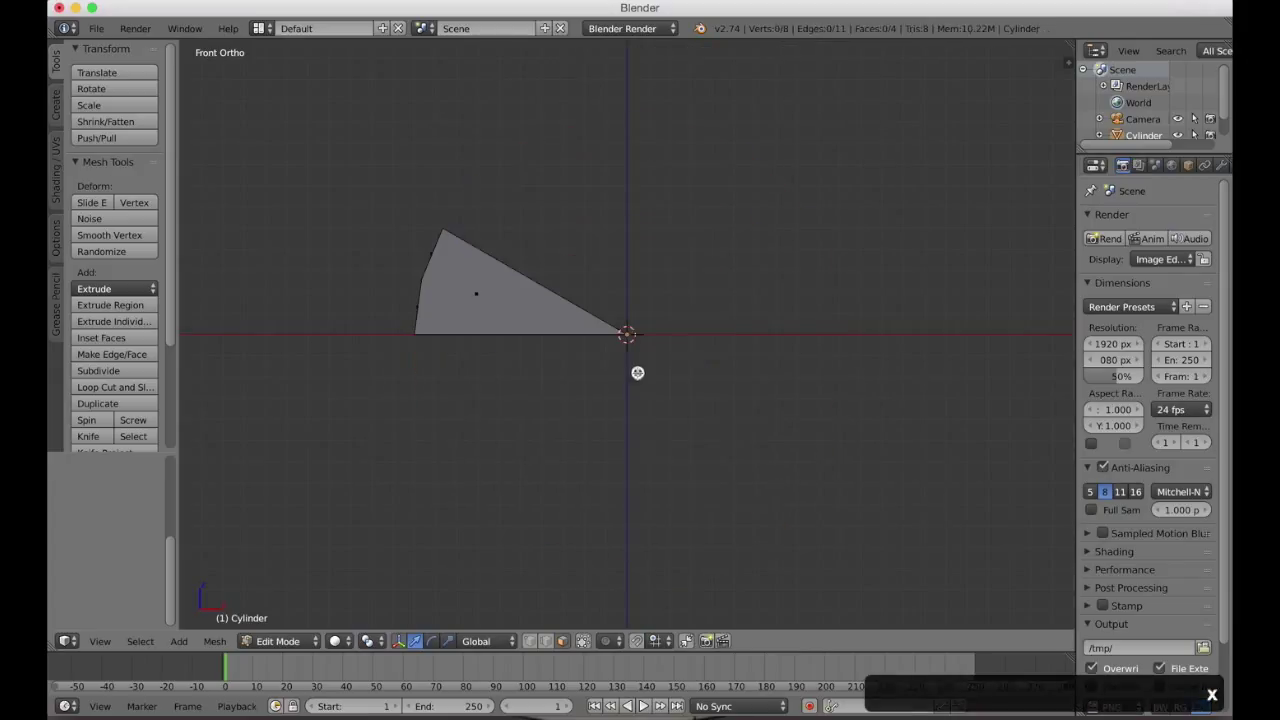
{"action": "key", "text": "ctrl+Tab"}
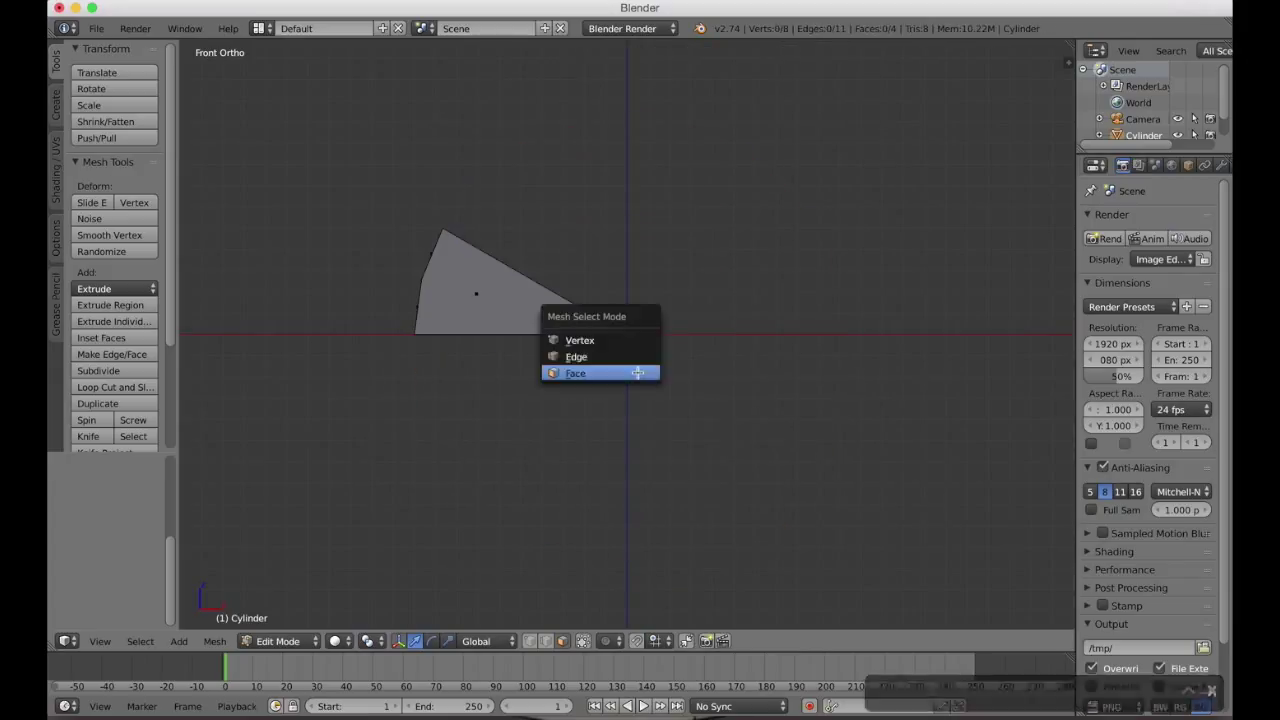
{"action": "left_click", "coordinate": [604, 343]}
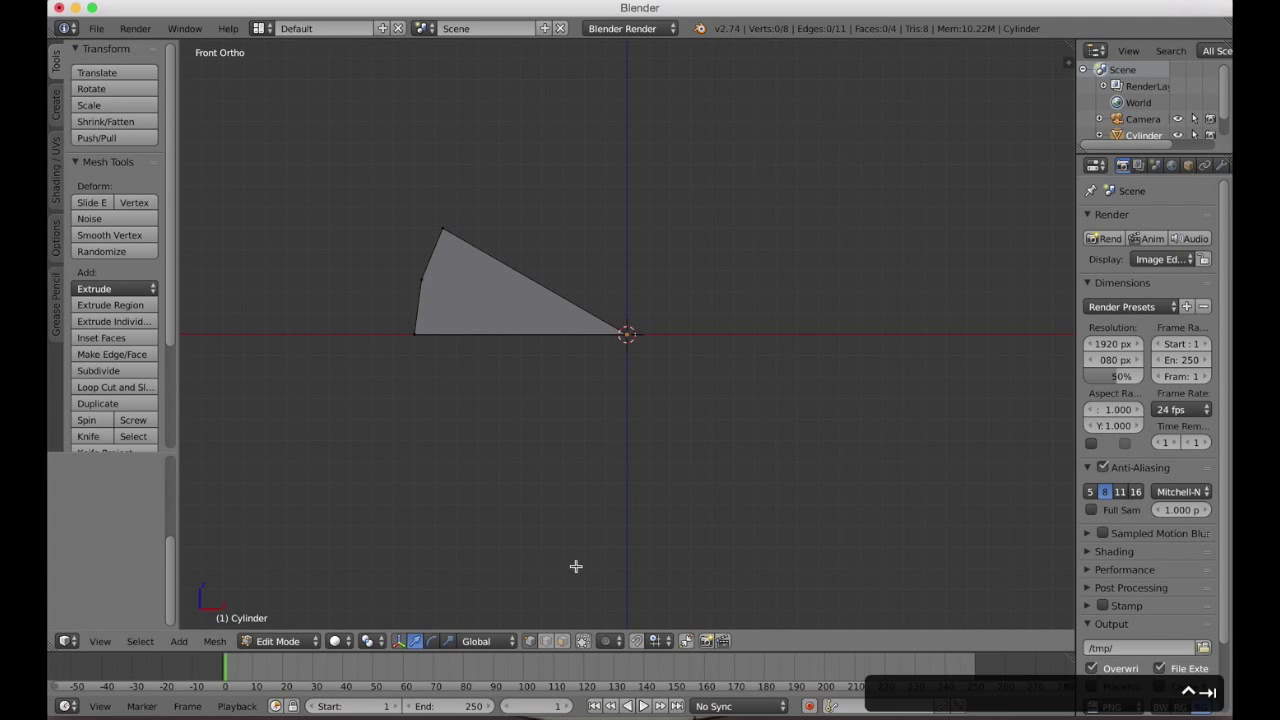
Set the wedge's tip vertex to X 0 and Z 0 in the transform sidebar.
{"action": "key", "text": "a"}
{"action": "key", "text": "a"}
{"action": "key", "text": "n"}
{"action": "right_click", "coordinate": [553, 333]}
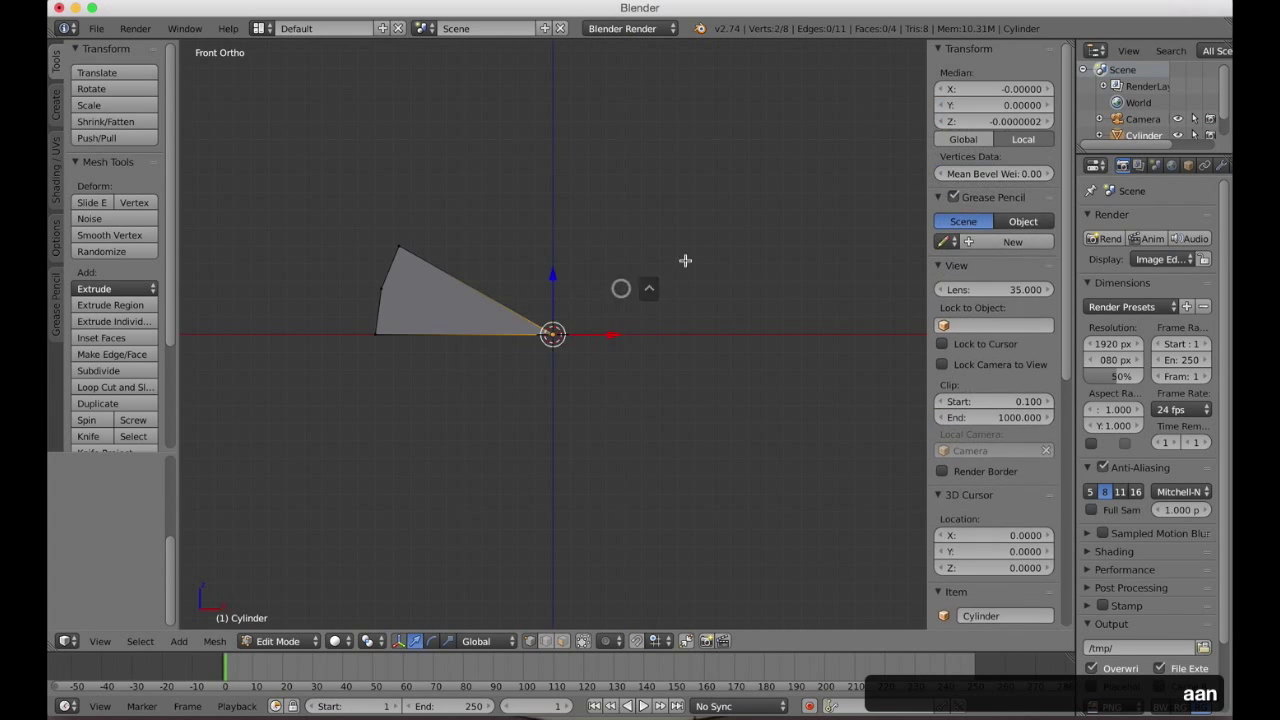
{"action": "left_click", "coordinate": [988, 121]}
{"action": "type", "text": "0"}
{"action": "key", "text": "Return"}
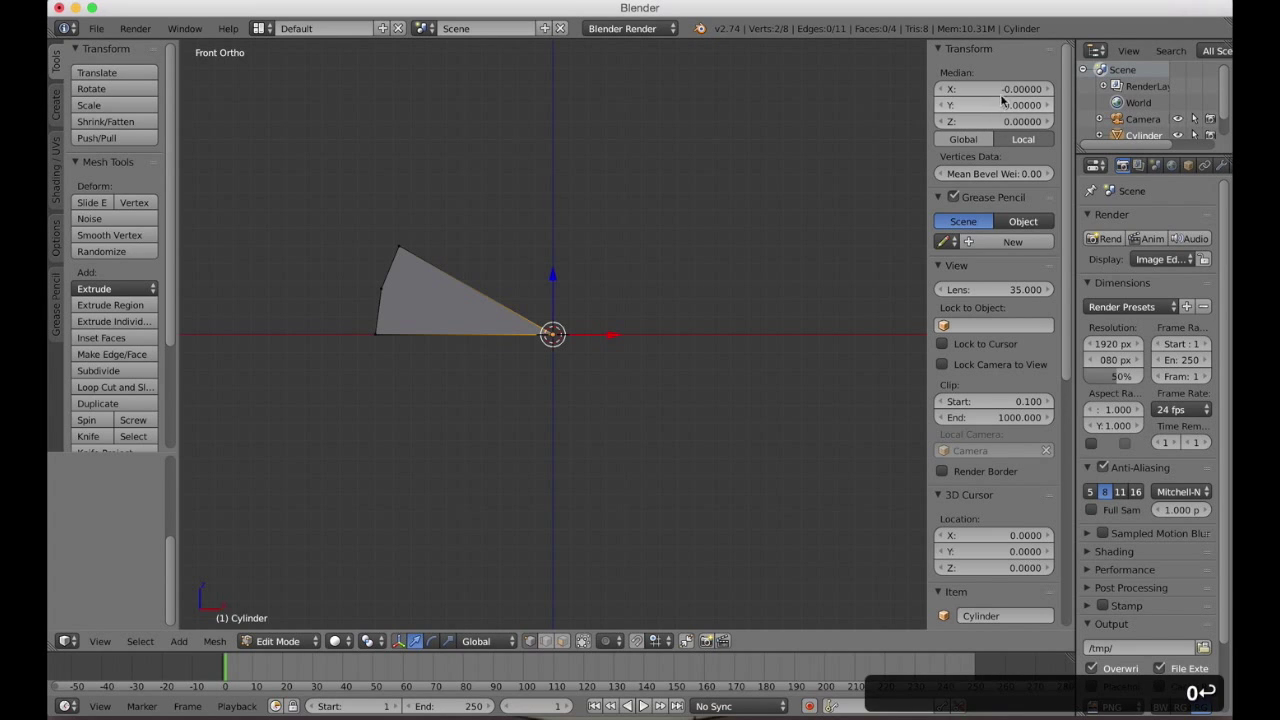
{"action": "left_click", "coordinate": [1002, 88]}
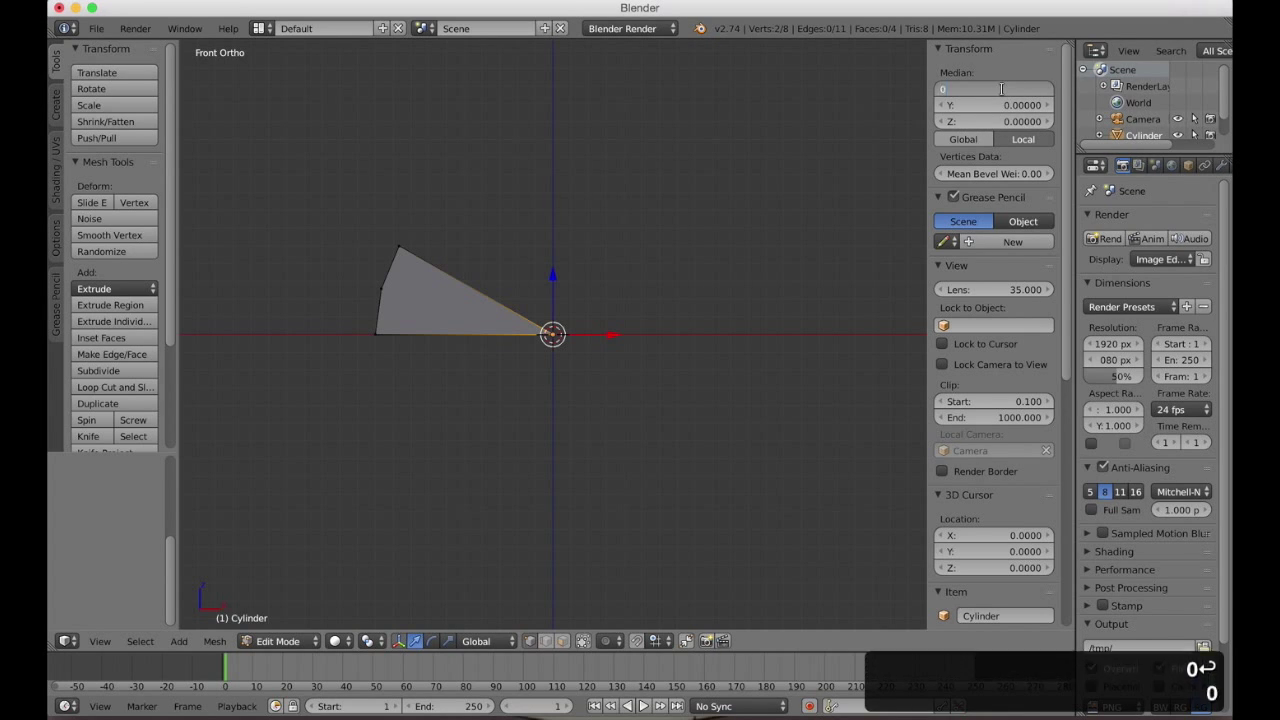
{"action": "type", "text": "0"}
{"action": "key", "text": "Return"}
Set the lower-left edge's median Z to 0 in front view.
{"action": "middle_click_drag", "start_coordinate": [598, 350], "coordinate": [593, 352]}
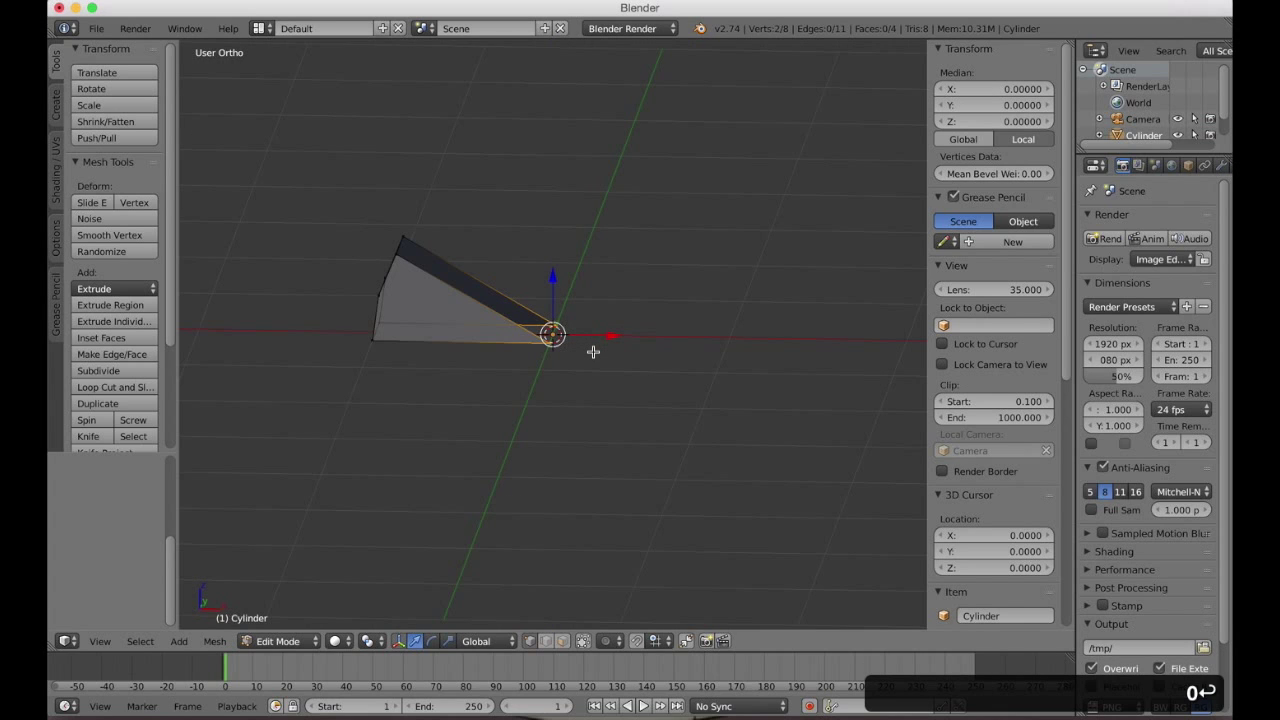
{"action": "key", "text": "1"}
{"action": "key", "text": "a"}
{"action": "key", "text": "a"}
{"action": "key", "text": "a"}
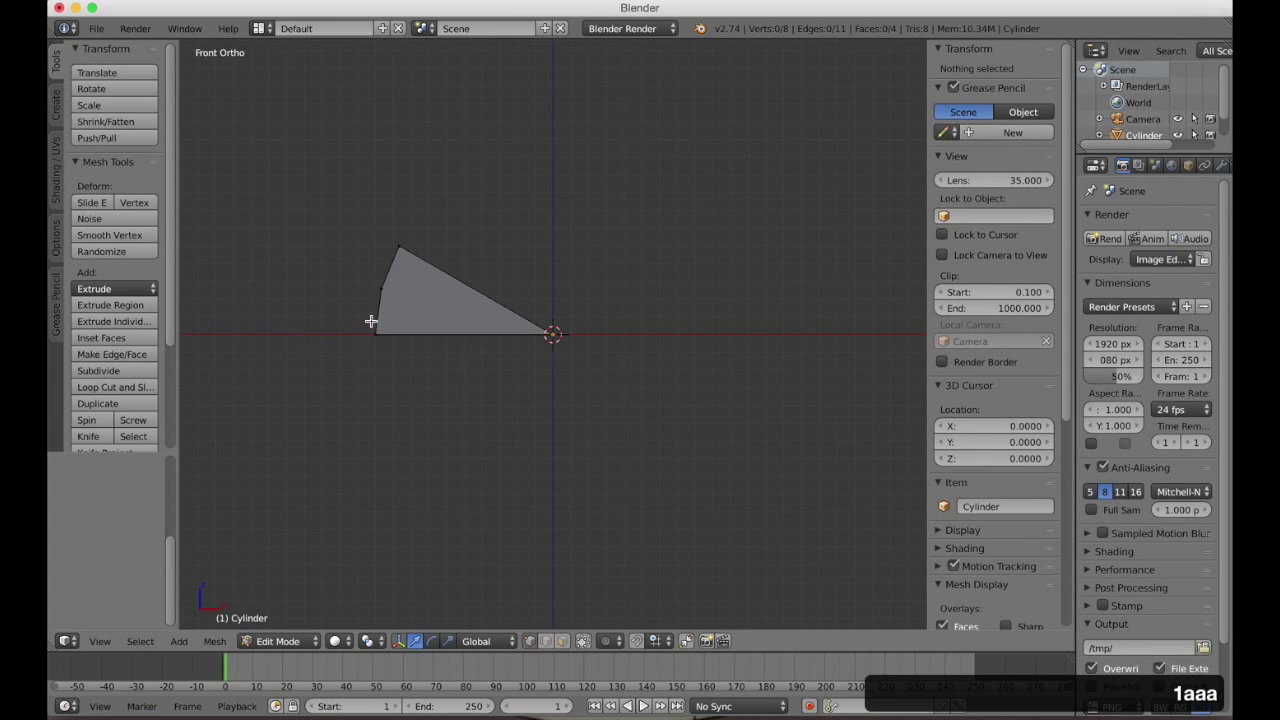
{"action": "right_click", "coordinate": [372, 333]}
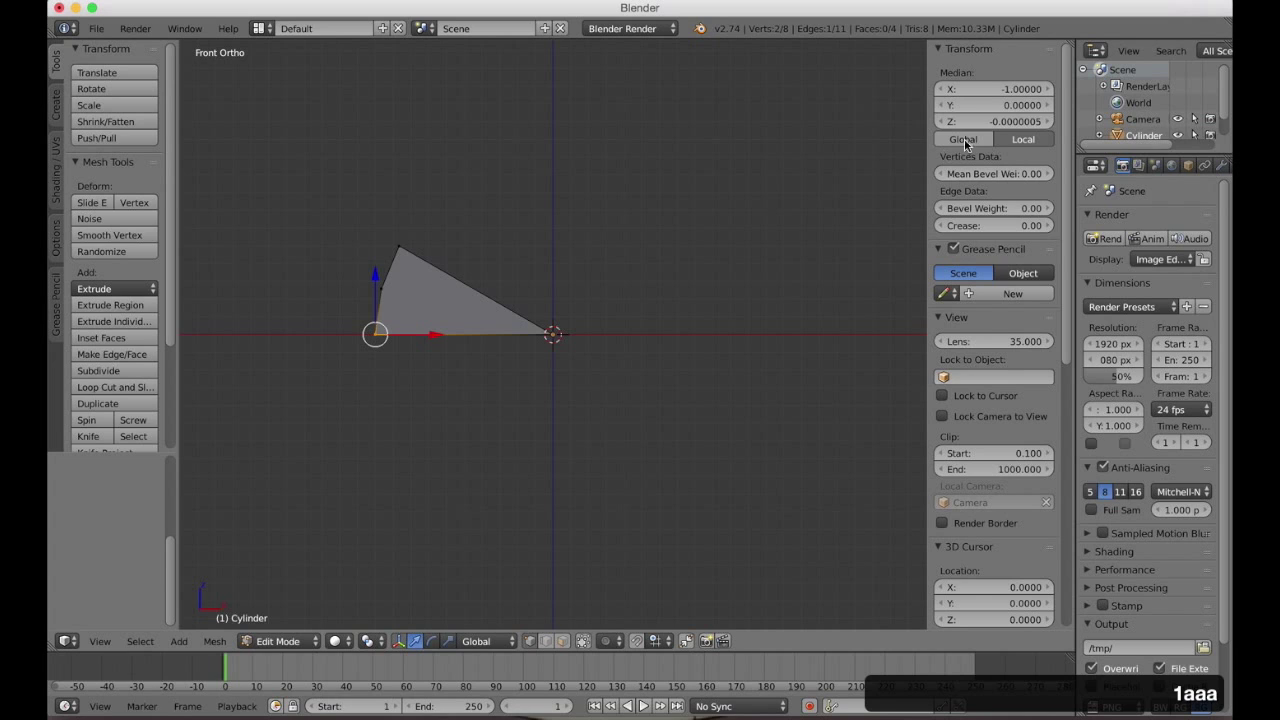
{"action": "left_click", "coordinate": [1020, 121]}
{"action": "type", "text": "0"}
{"action": "key", "text": "Return"}
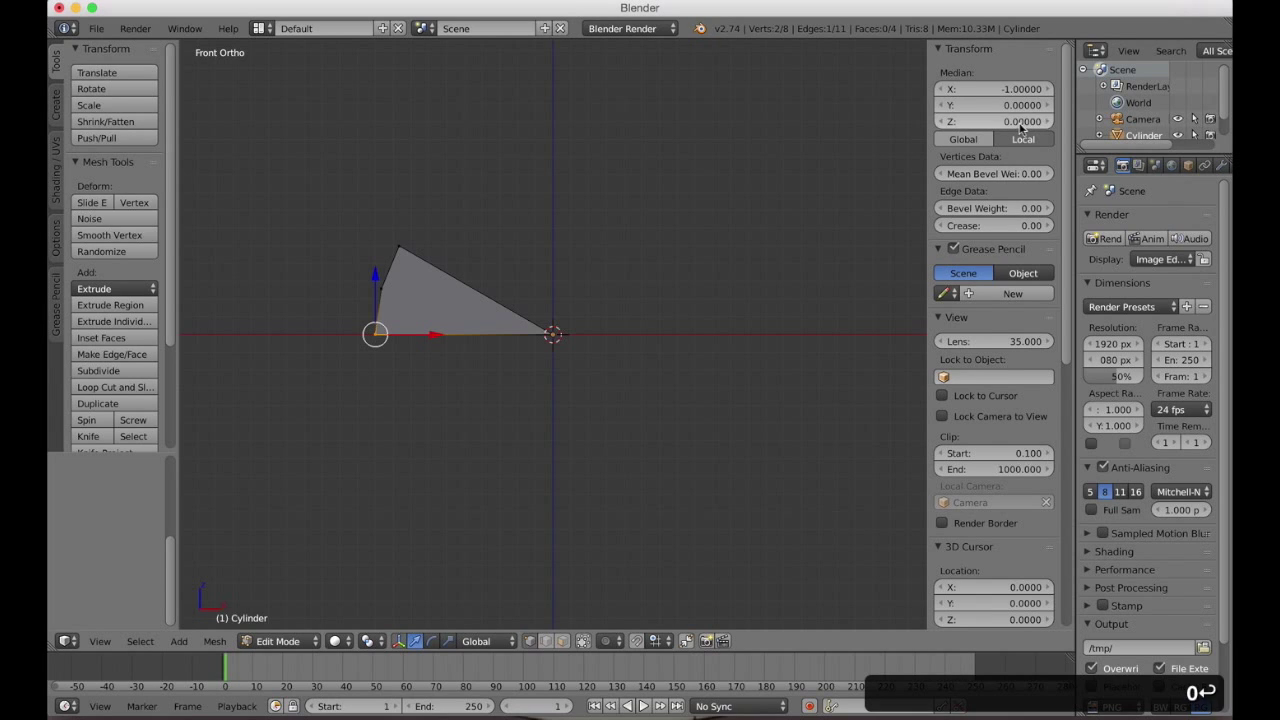
Add a cube at the origin and delete all of its faces.
{"action": "key", "text": "a"}
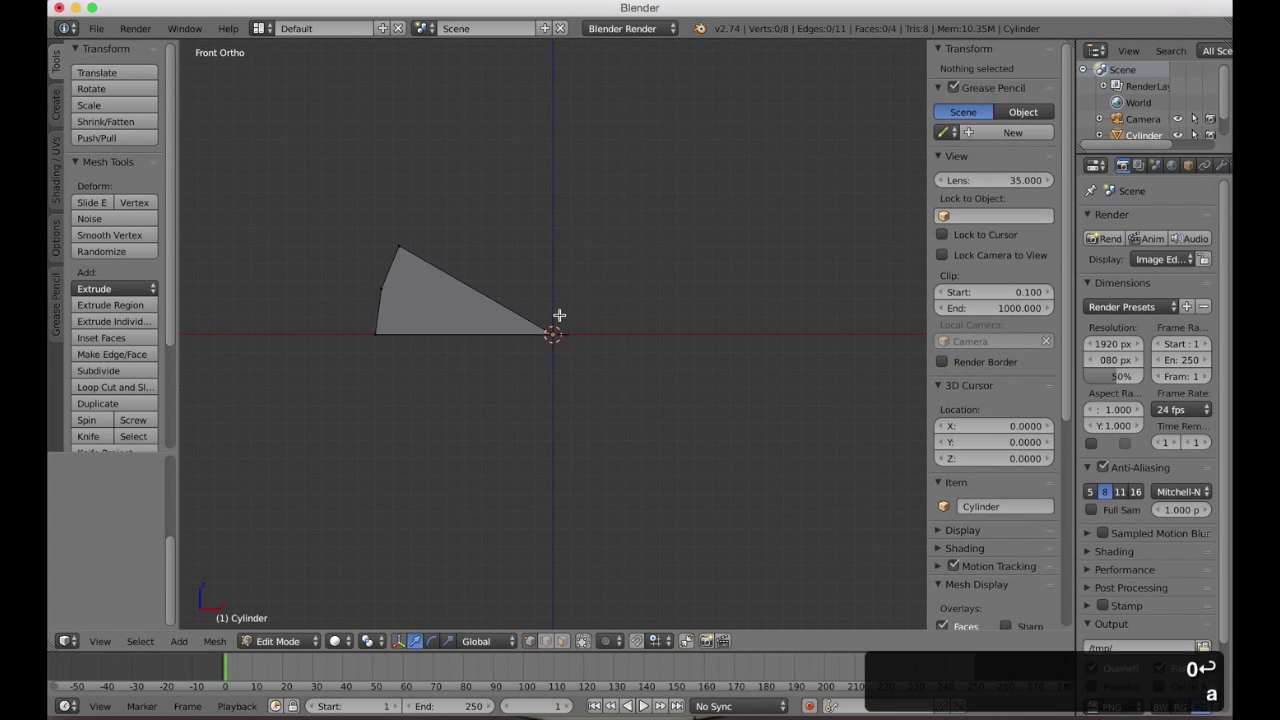
{"action": "key", "text": "Tab"}
{"action": "key", "text": "space"}
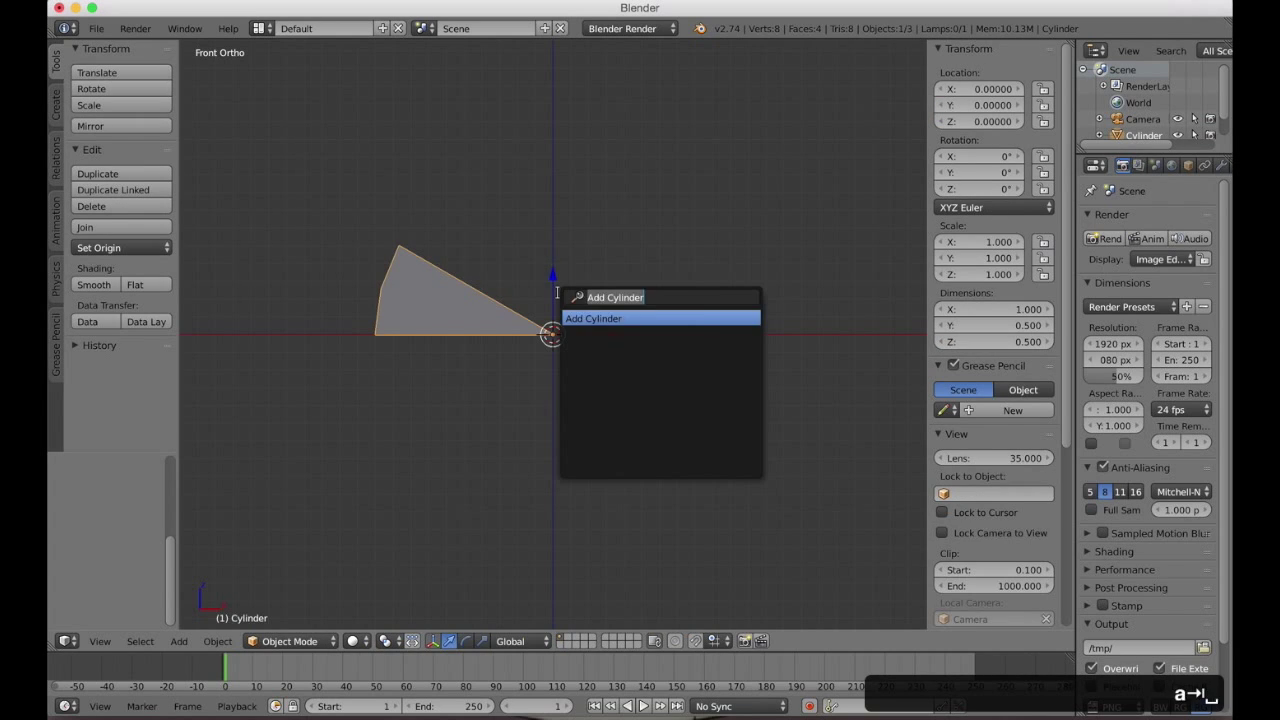
{"action": "type", "text": "cub"}
{"action": "key", "text": "Return"}
{"action": "key", "text": "Tab"}
{"action": "key", "text": "a"}
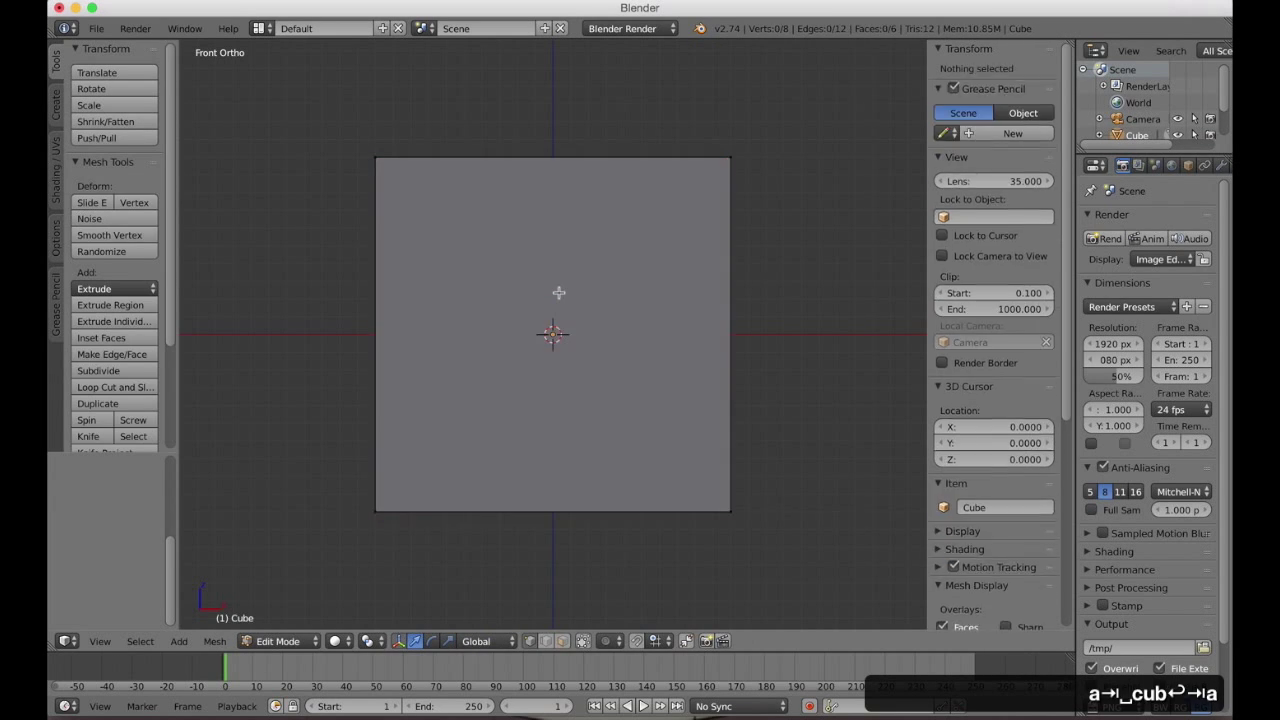
{"action": "key", "text": "a"}
{"action": "key", "text": "x"}
{"action": "left_click", "coordinate": [559, 293]}
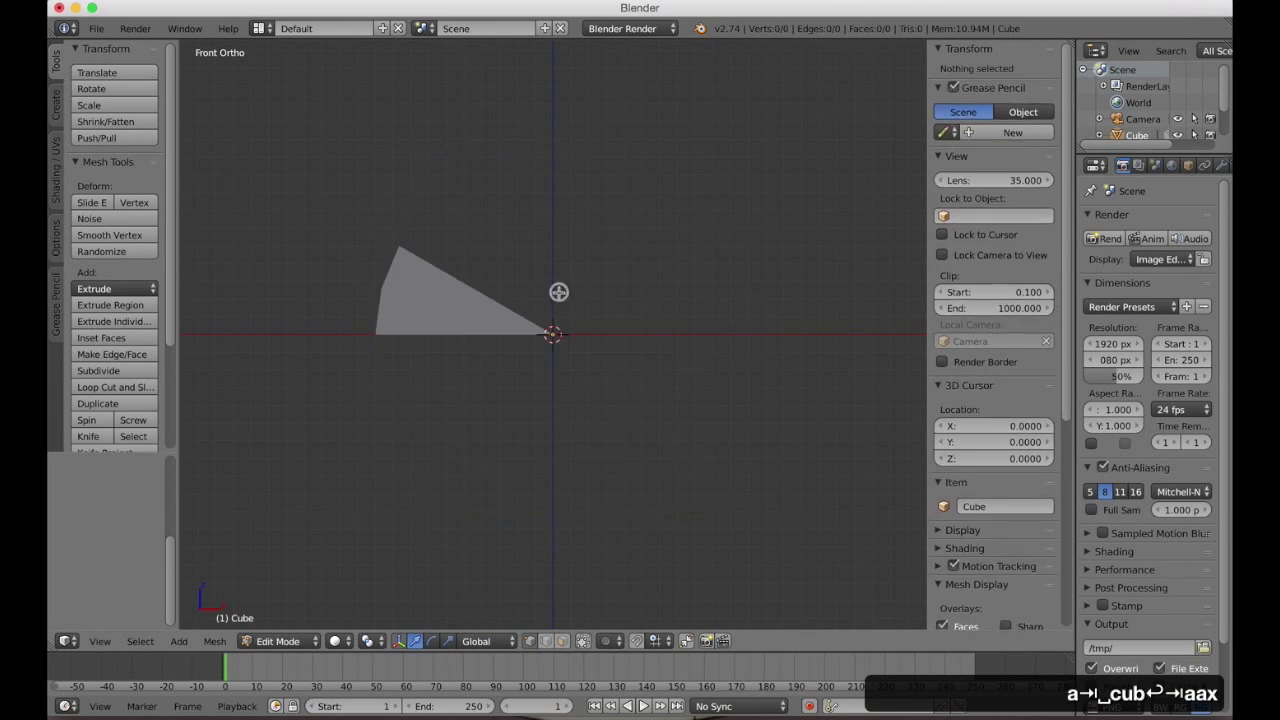
{"action": "key", "text": "Tab"}
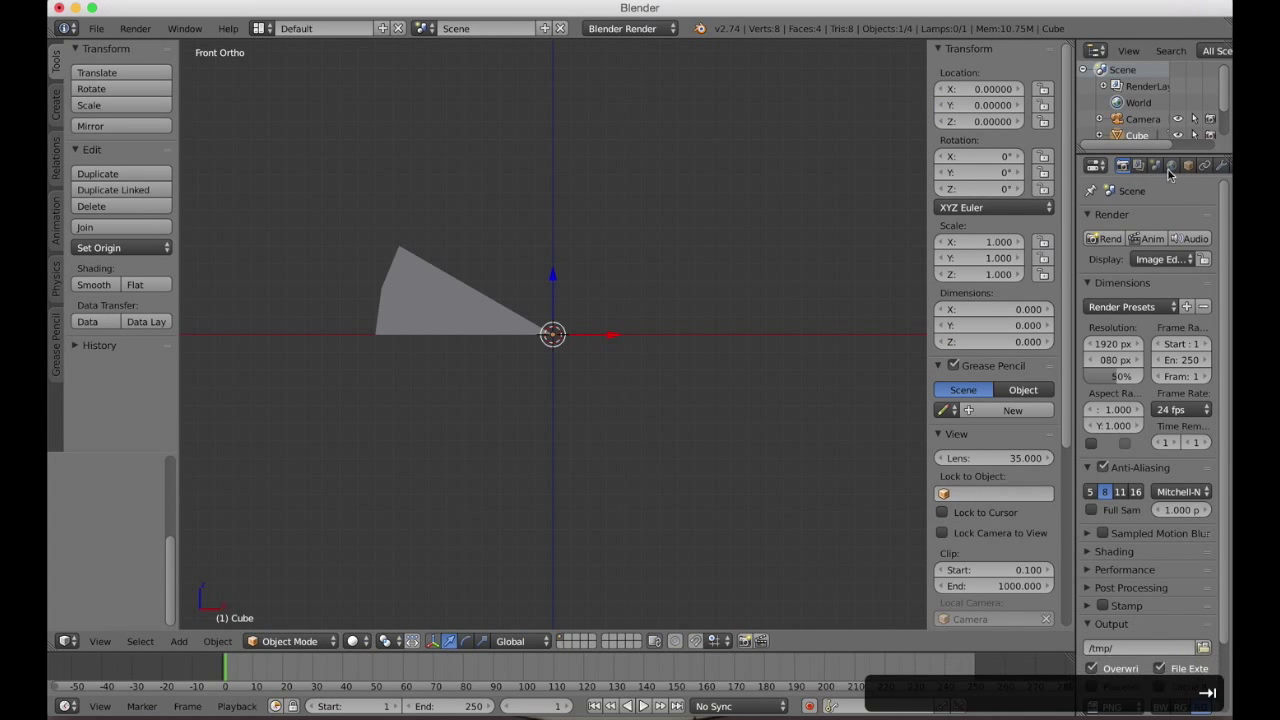
Rename the faceless cube object to 'rotation' in the Object properties.
{"action": "left_click_drag", "start_coordinate": [1076, 199], "coordinate": [999, 206]}
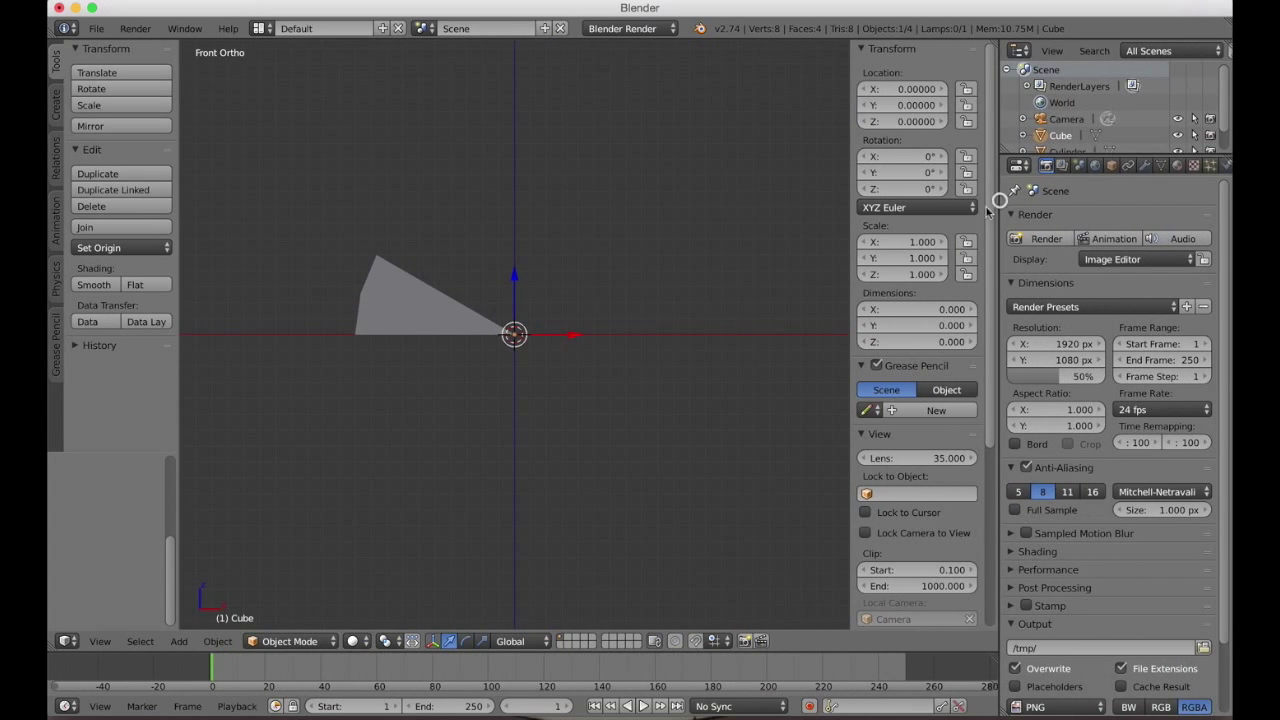
{"action": "left_click", "coordinate": [1112, 165]}
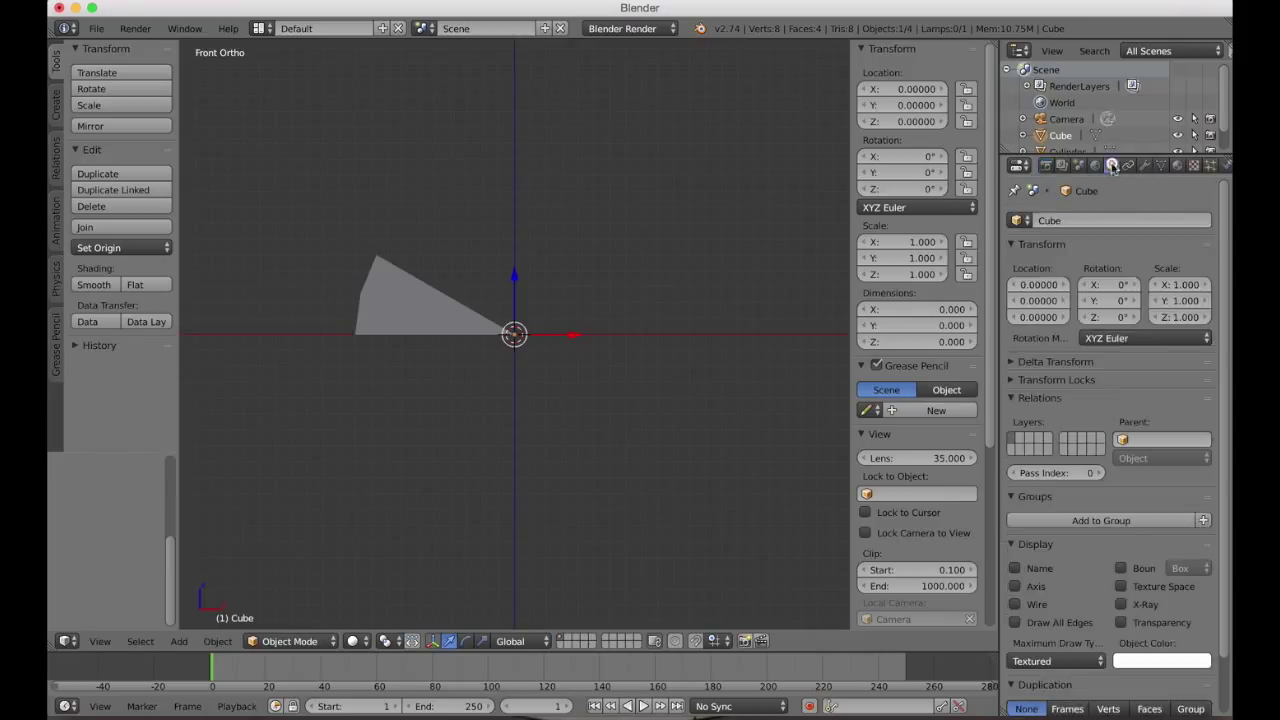
{"action": "left_click", "coordinate": [1080, 220]}
{"action": "type", "text": "rotation"}
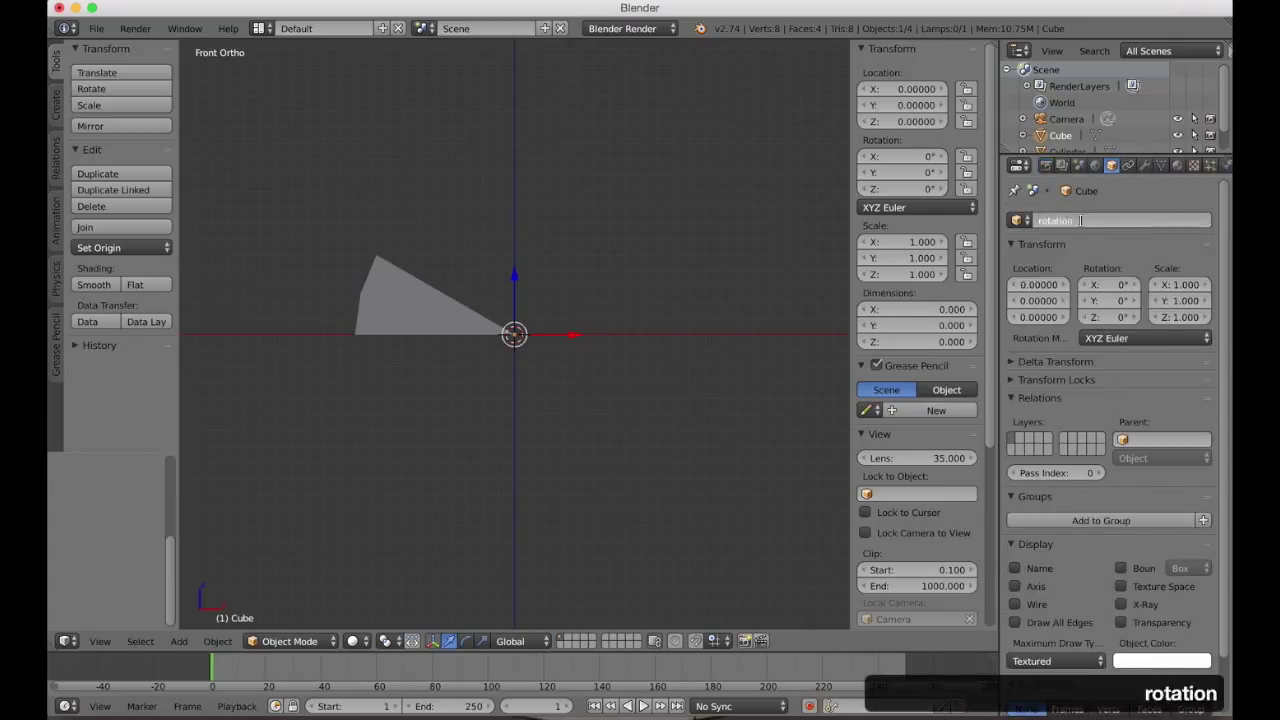
{"action": "key", "text": "Return"}
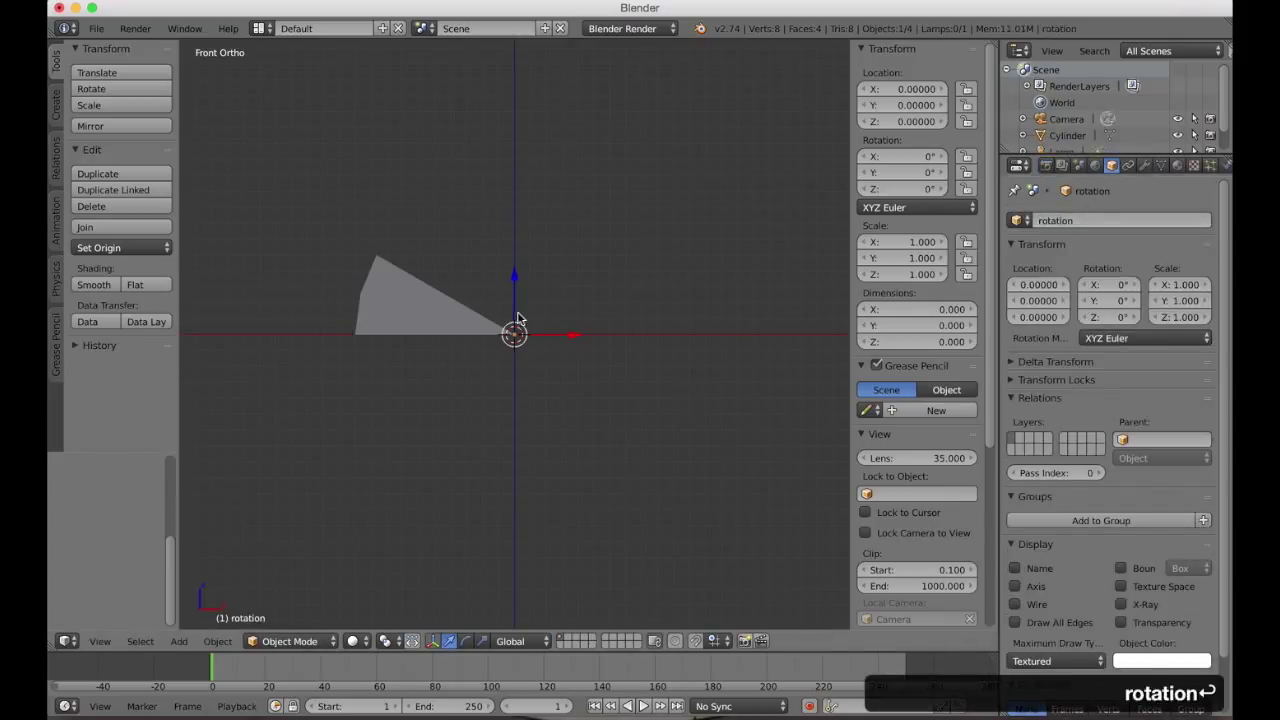
{"action": "right_click", "coordinate": [443, 310]}
Add an Array modifier to the wedge using 'rotation' as its object offset.
{"action": "left_click", "coordinate": [1147, 166]}
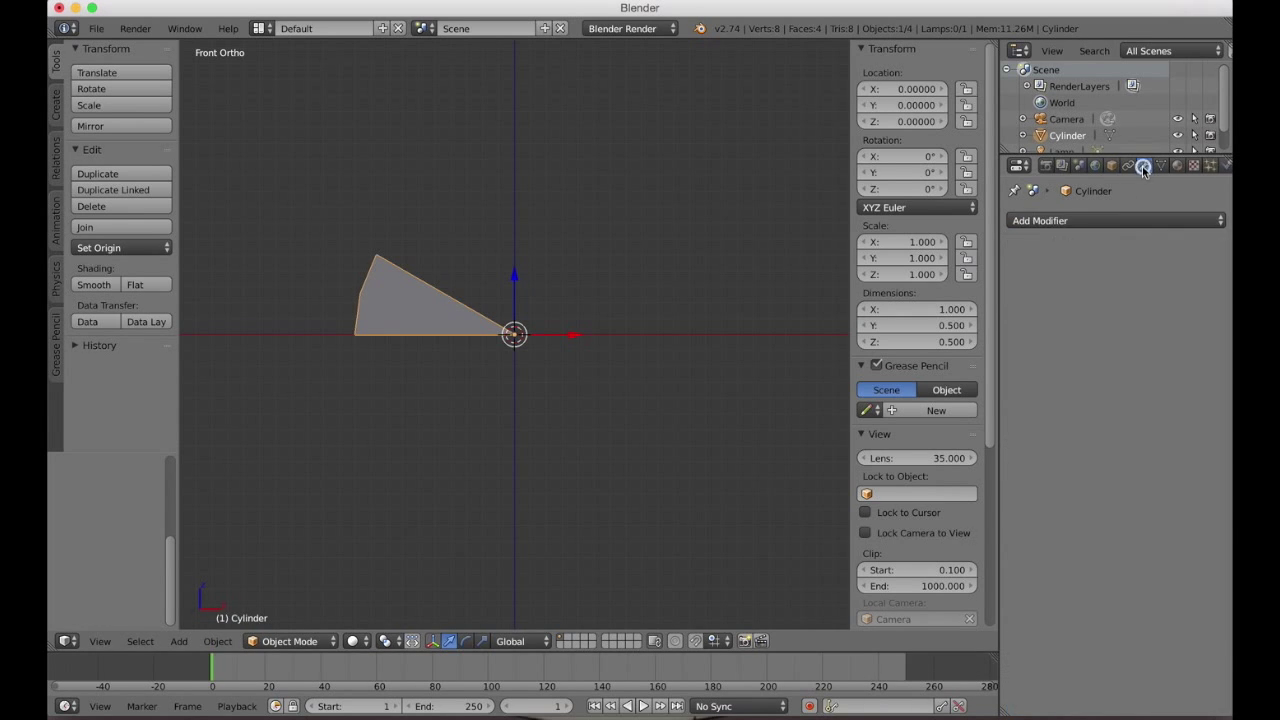
{"action": "left_click", "coordinate": [1096, 222]}
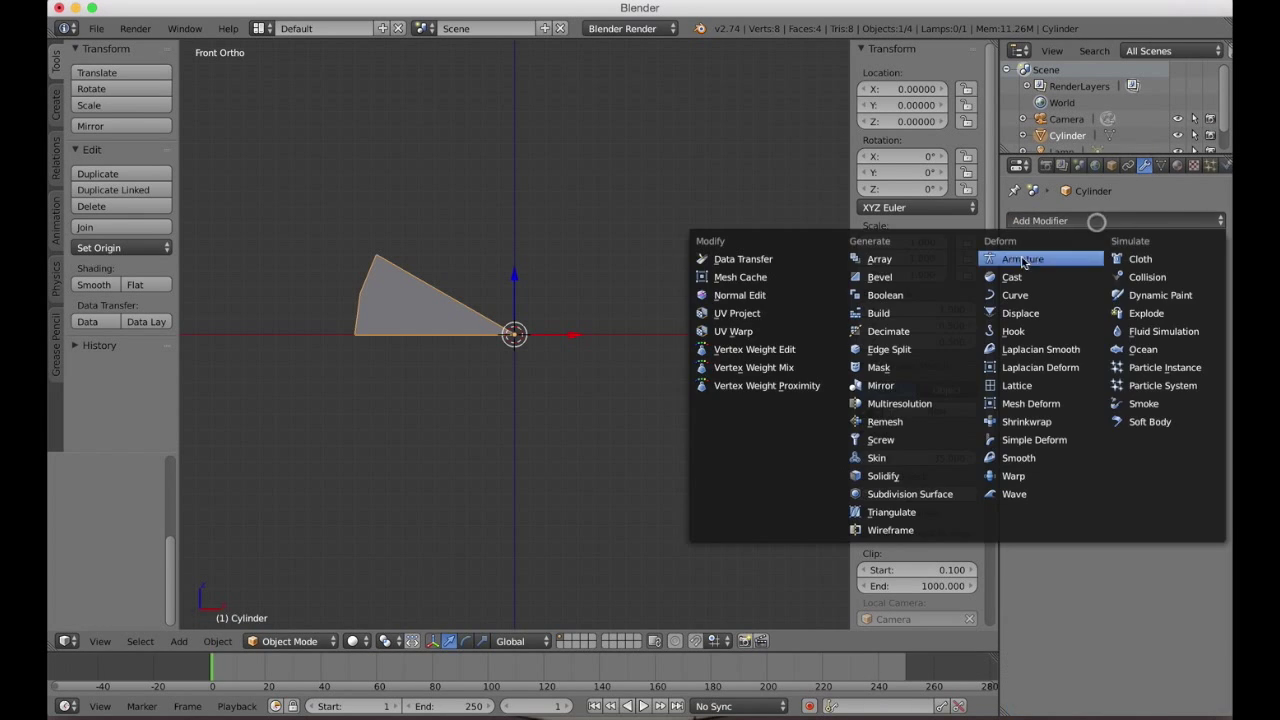
{"action": "left_click", "coordinate": [915, 259]}
{"action": "left_click", "coordinate": [1150, 416]}
{"action": "left_click", "coordinate": [1146, 436]}
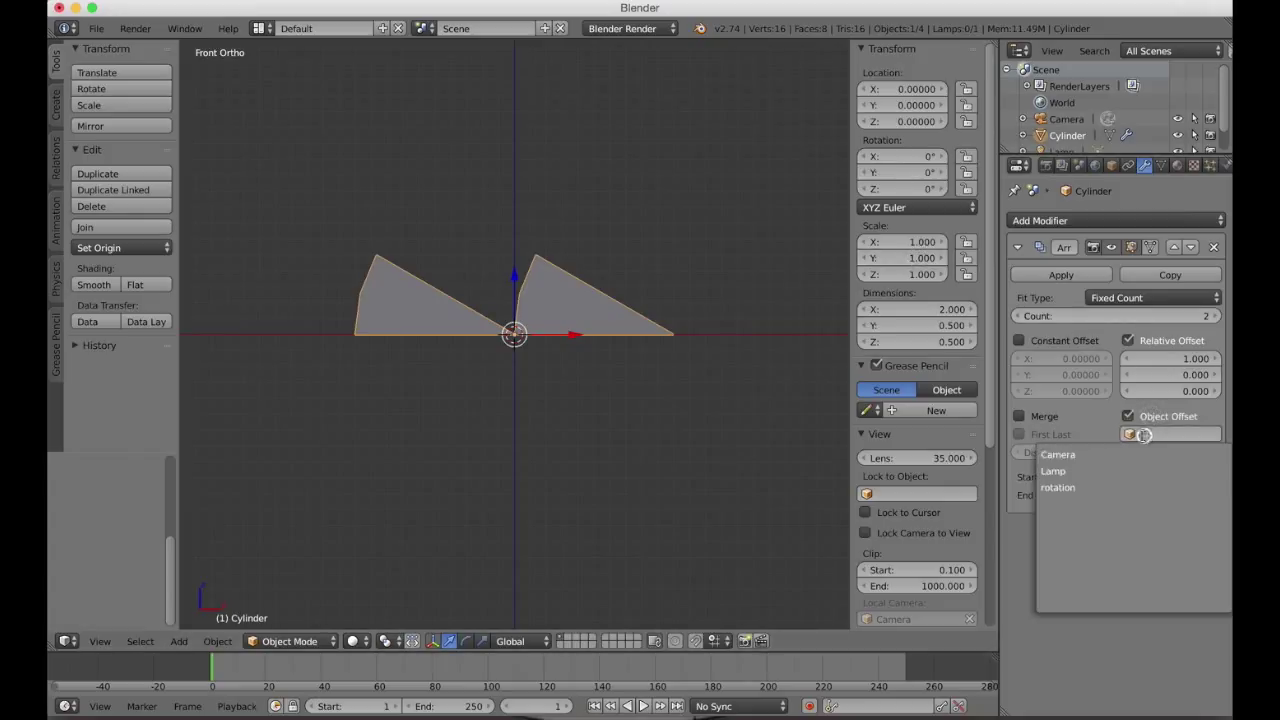
{"action": "left_click", "coordinate": [1087, 488]}
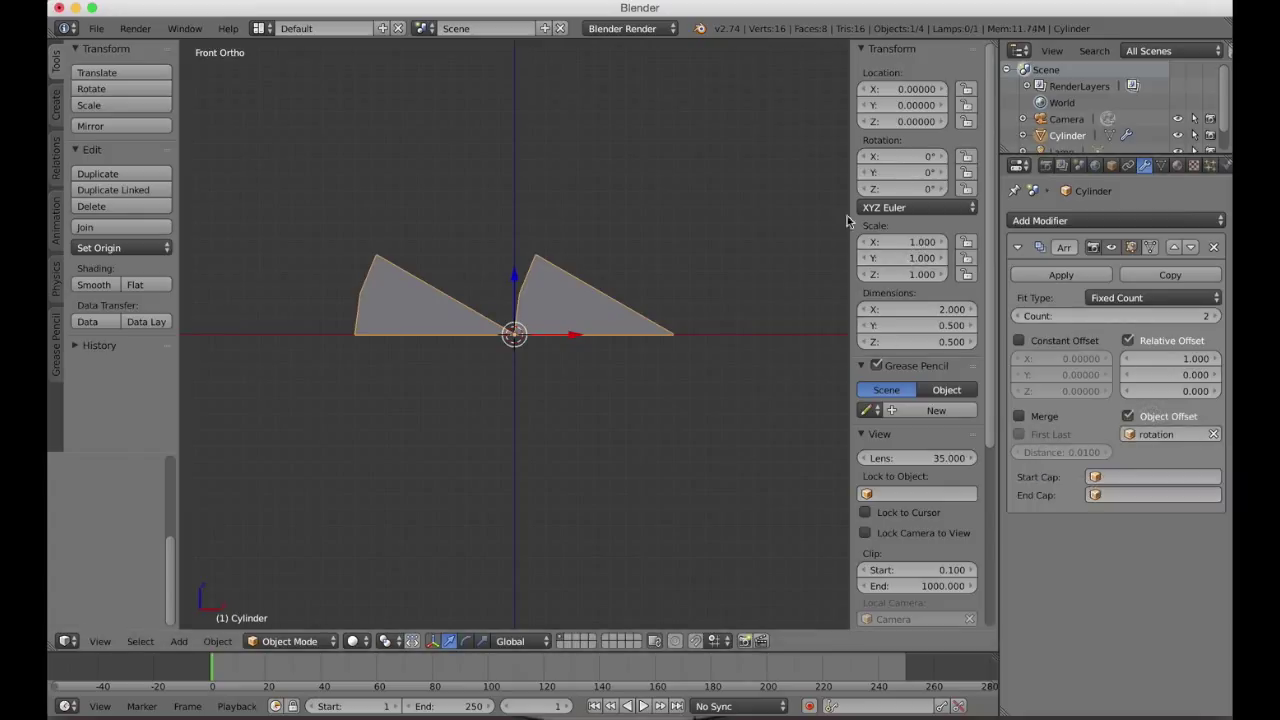
Rotate the 'rotation' helper object 30° around Y.
{"action": "scroll", "coordinate": [1066, 128], "scroll_direction": "down", "scroll_amount": 1}
{"action": "left_click", "coordinate": [1060, 144]}
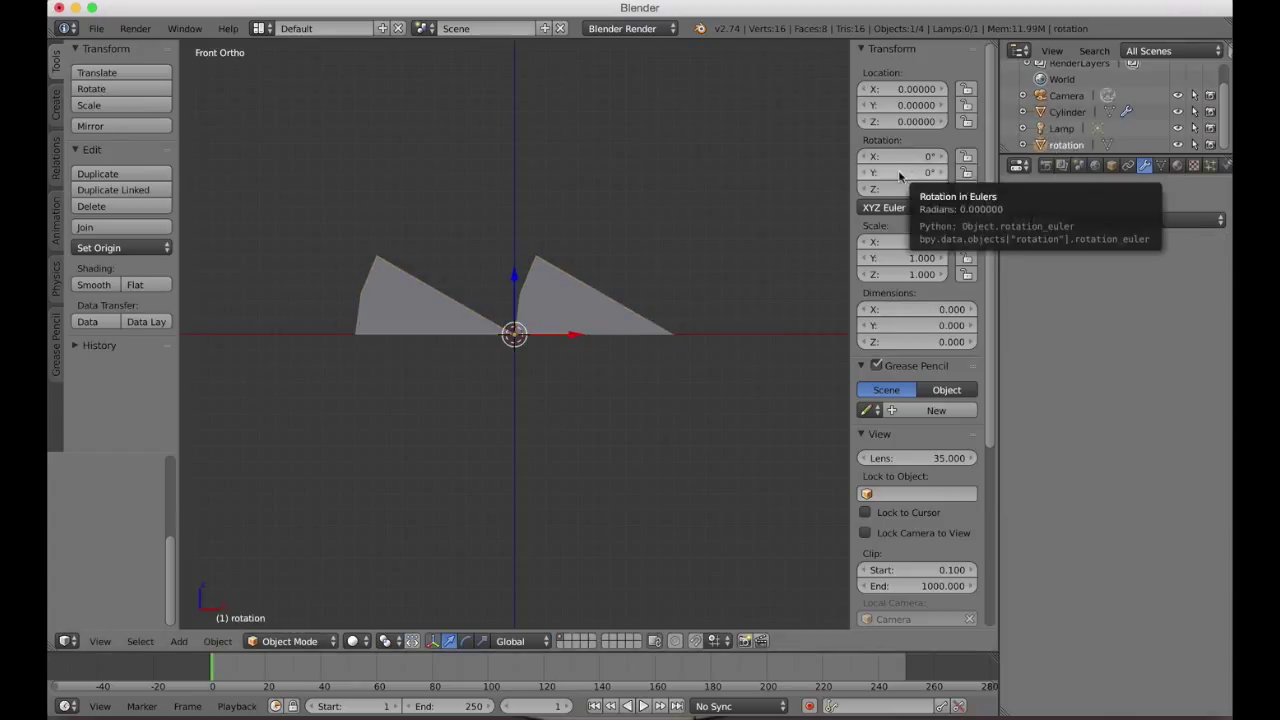
{"action": "left_click_drag", "start_coordinate": [912, 173], "coordinate": [889, 172]}
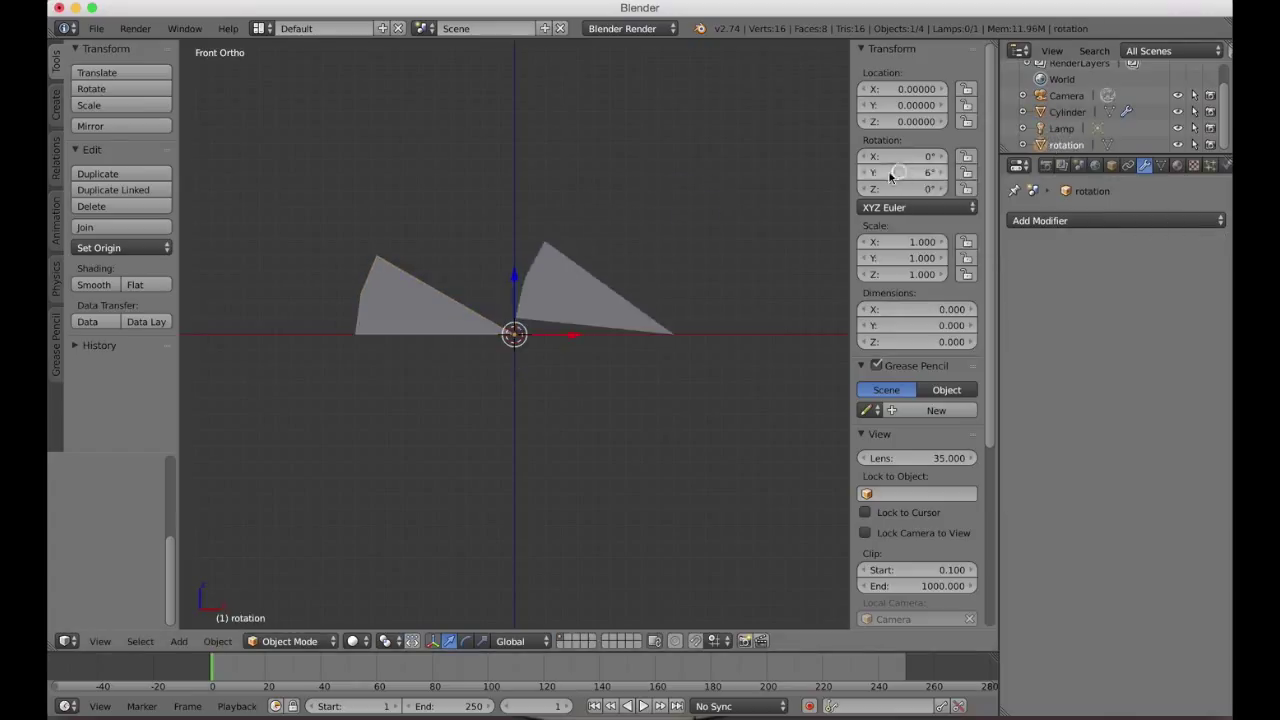
{"action": "left_click", "coordinate": [889, 172]}
{"action": "type", "text": "30"}
{"action": "key", "text": "Return"}
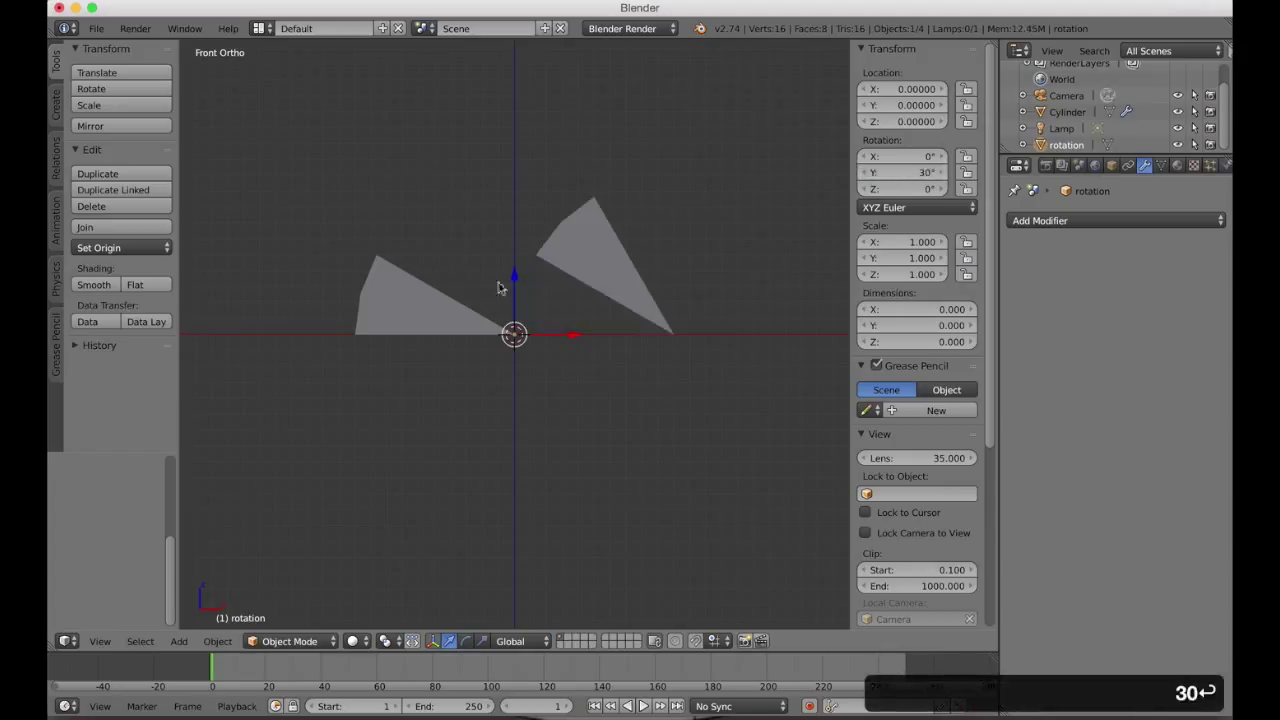
Set the array's relative X offset to 0, count to 12, and enable Merge.
{"action": "left_click", "coordinate": [426, 328]}
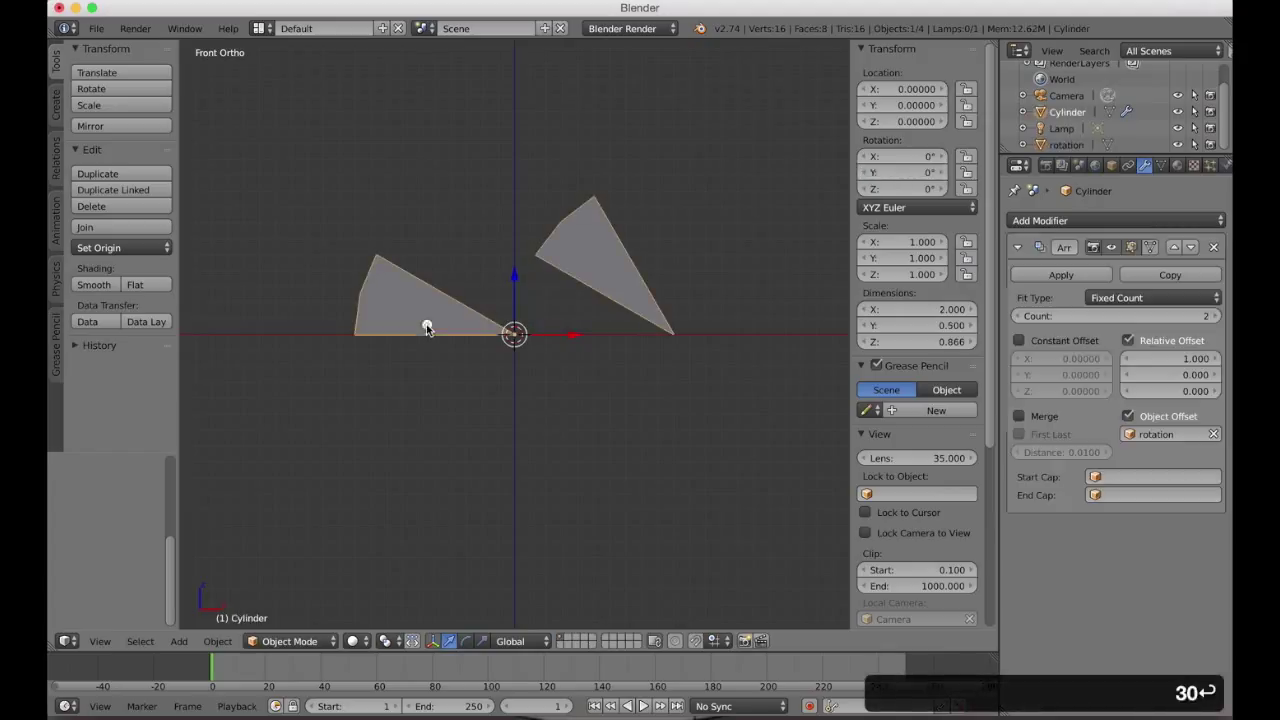
{"action": "left_click", "coordinate": [1173, 360]}
{"action": "type", "text": "0"}
{"action": "key", "text": "Return"}
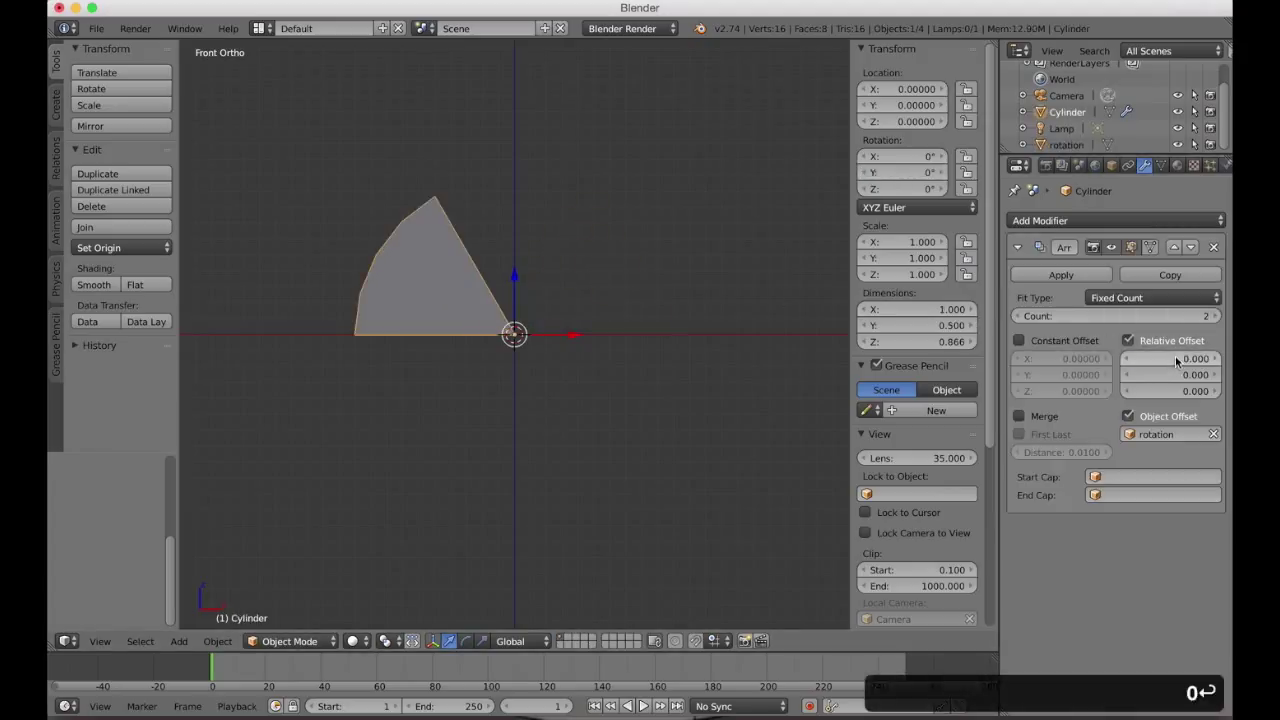
{"action": "left_click", "coordinate": [1212, 316]}
{"action": "left_click", "coordinate": [1212, 316]}
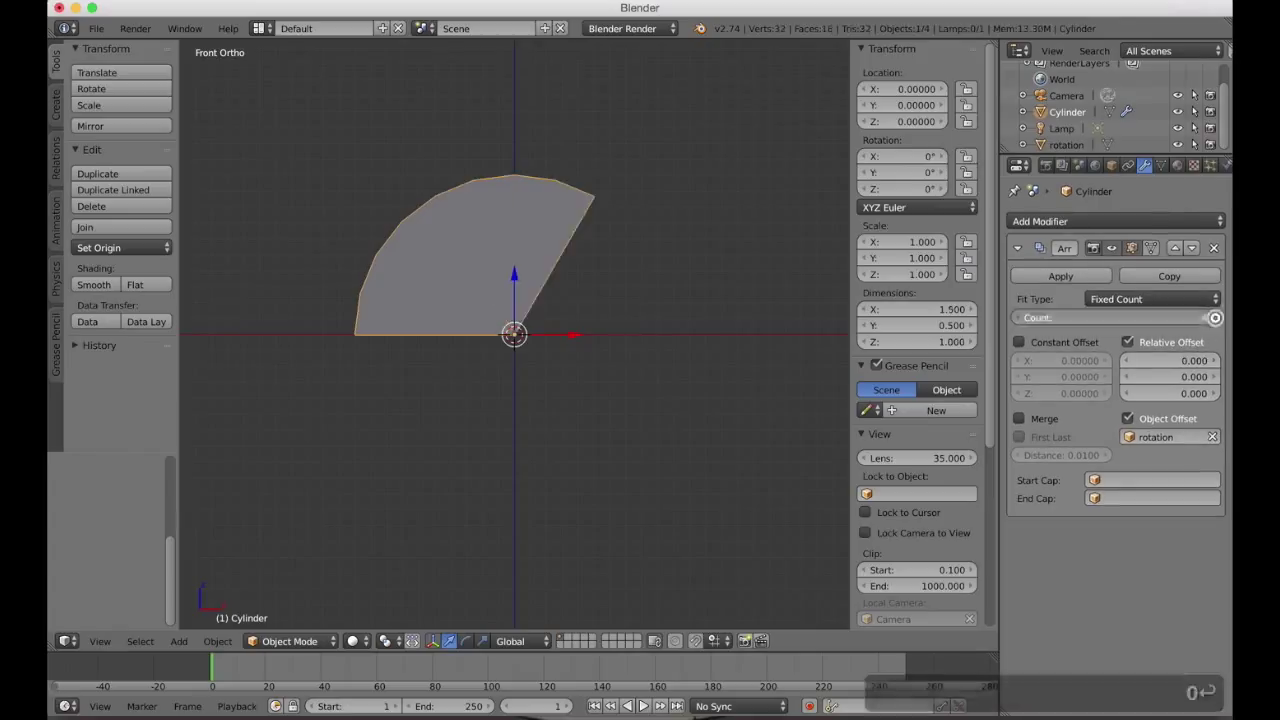
{"action": "left_click", "coordinate": [1215, 318]}
{"action": "left_click", "coordinate": [1215, 318]}
{"action": "left_click", "coordinate": [1215, 318]}
{"action": "left_click", "coordinate": [1215, 318]}
{"action": "left_click", "coordinate": [1215, 318]}
{"action": "left_click", "coordinate": [1215, 318]}
{"action": "left_click", "coordinate": [1215, 318]}
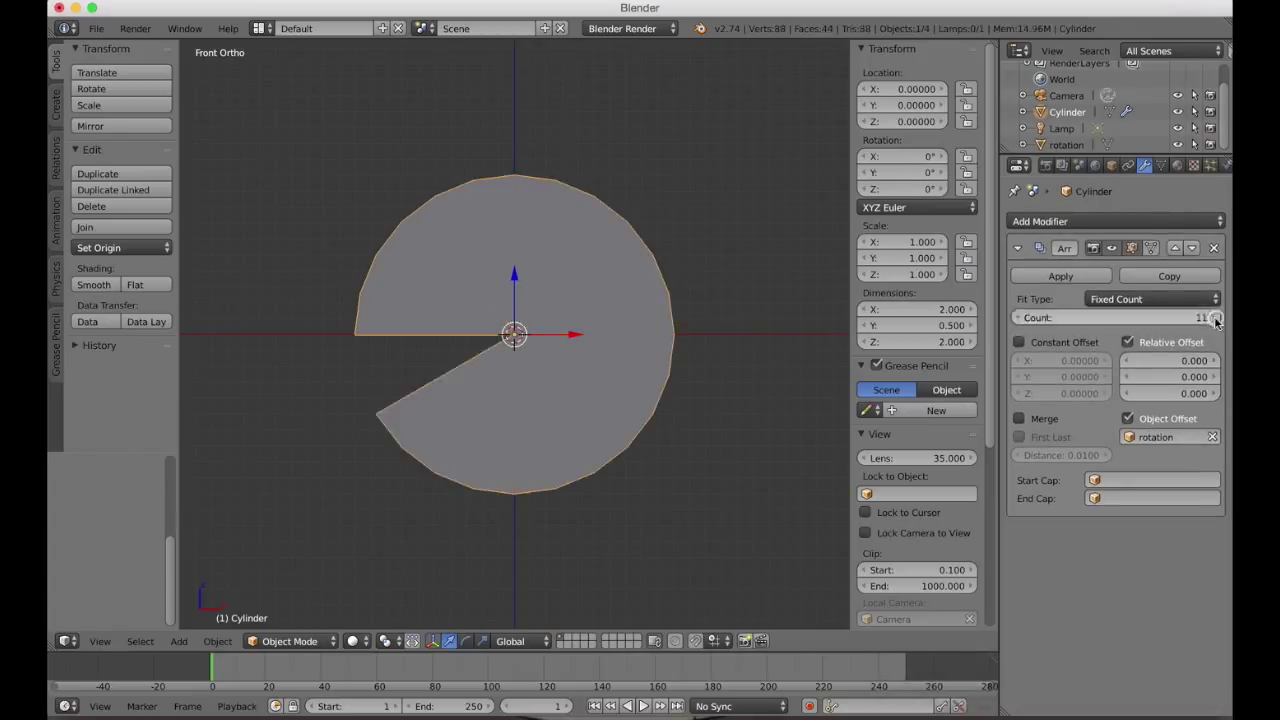
{"action": "left_click", "coordinate": [1215, 318]}
{"action": "left_click", "coordinate": [1021, 419]}
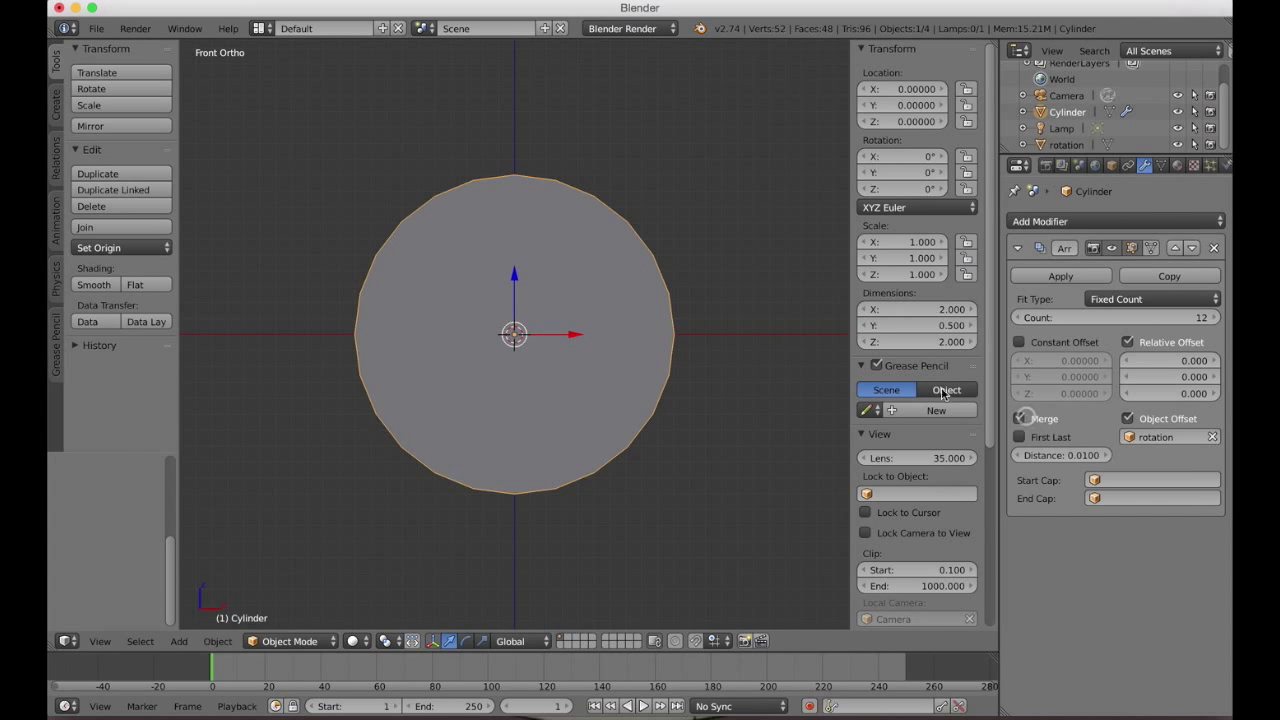
Delete a face on the cylinder's end in face select mode.
{"action": "key", "text": "Tab"}
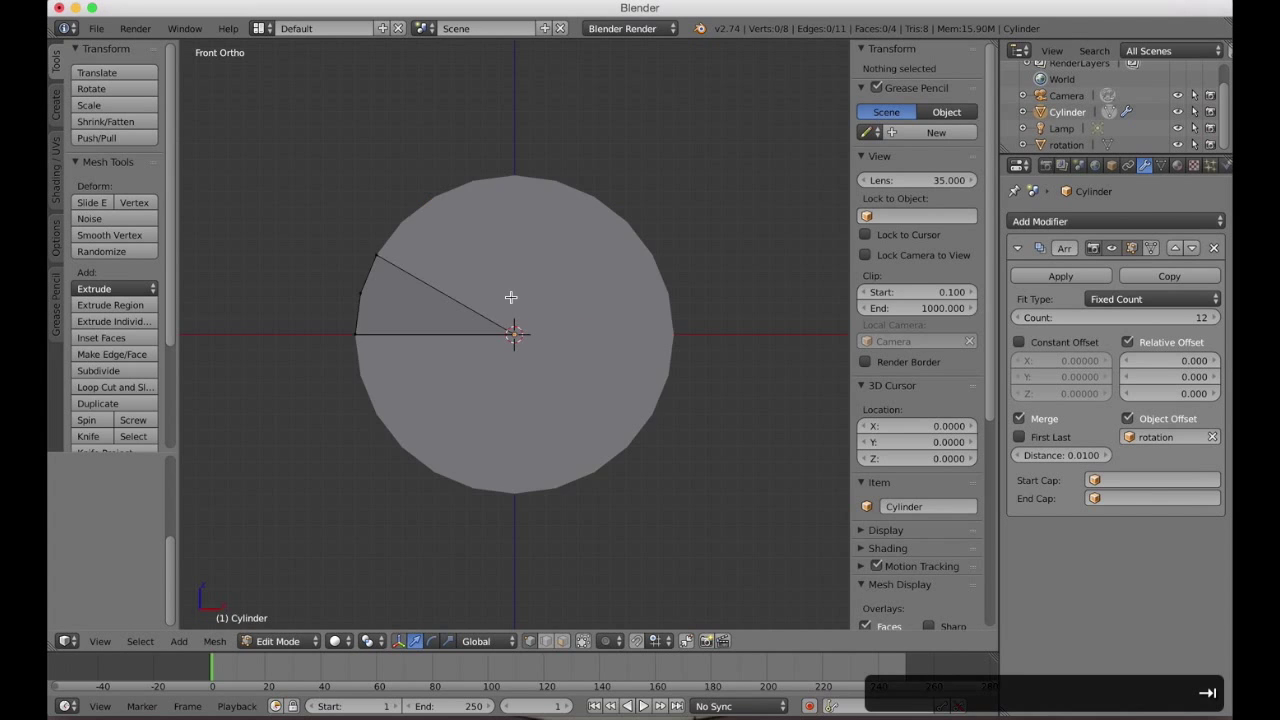
{"action": "key", "text": "shift+f"}
{"action": "key", "text": "a"}
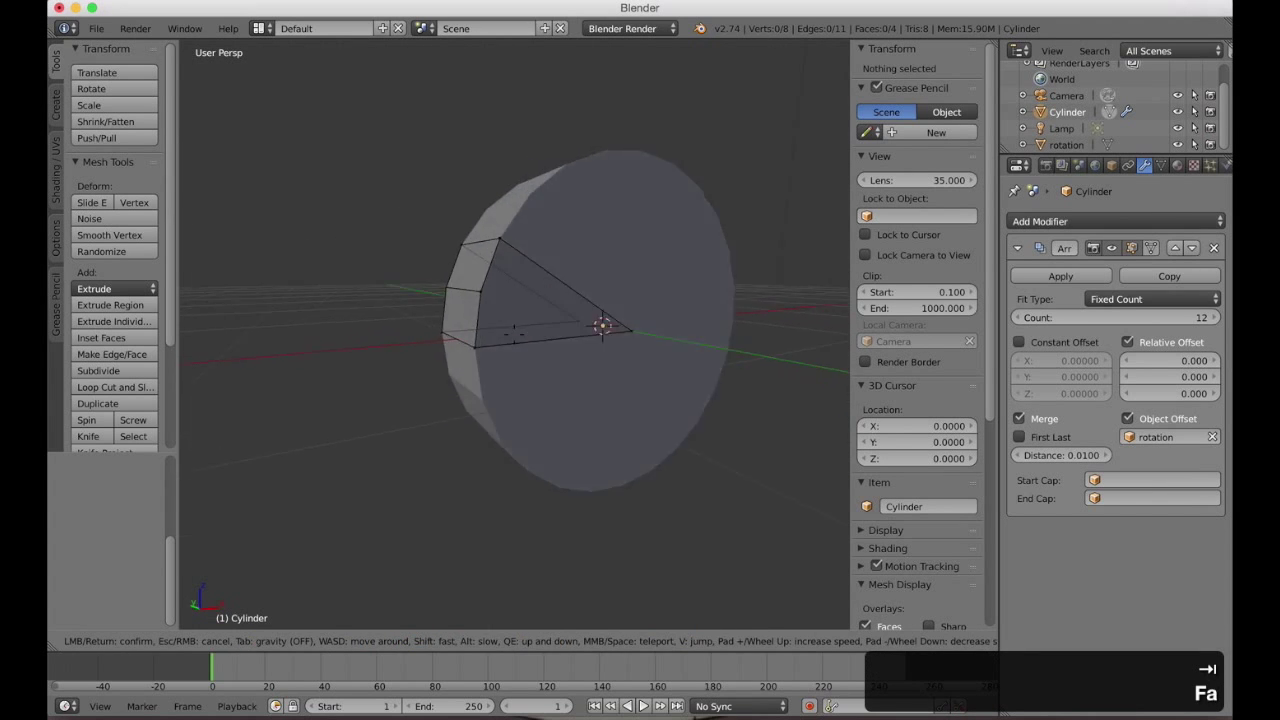
{"action": "key", "text": "w"}
{"action": "key", "text": "a"}
{"action": "left_click", "coordinate": [514, 334]}
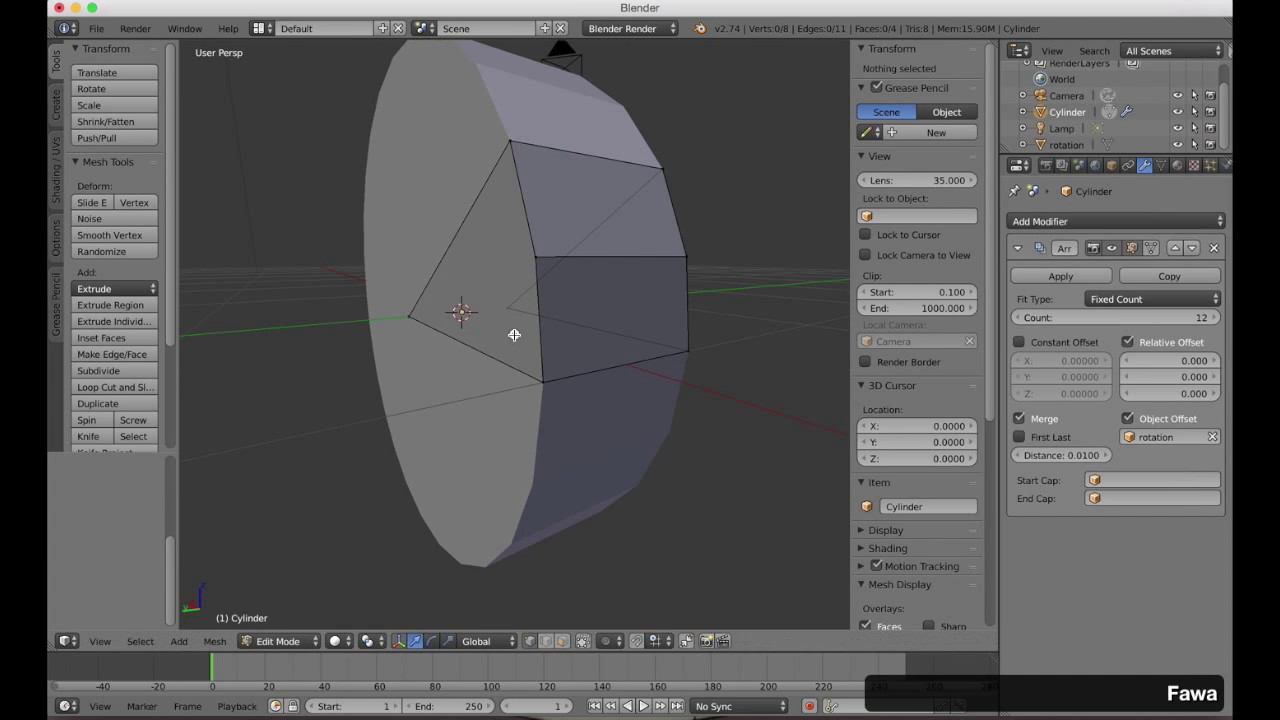
{"action": "key", "text": "ctrl+Tab"}
{"action": "left_click", "coordinate": [484, 369]}
{"action": "right_click", "coordinate": [484, 293]}
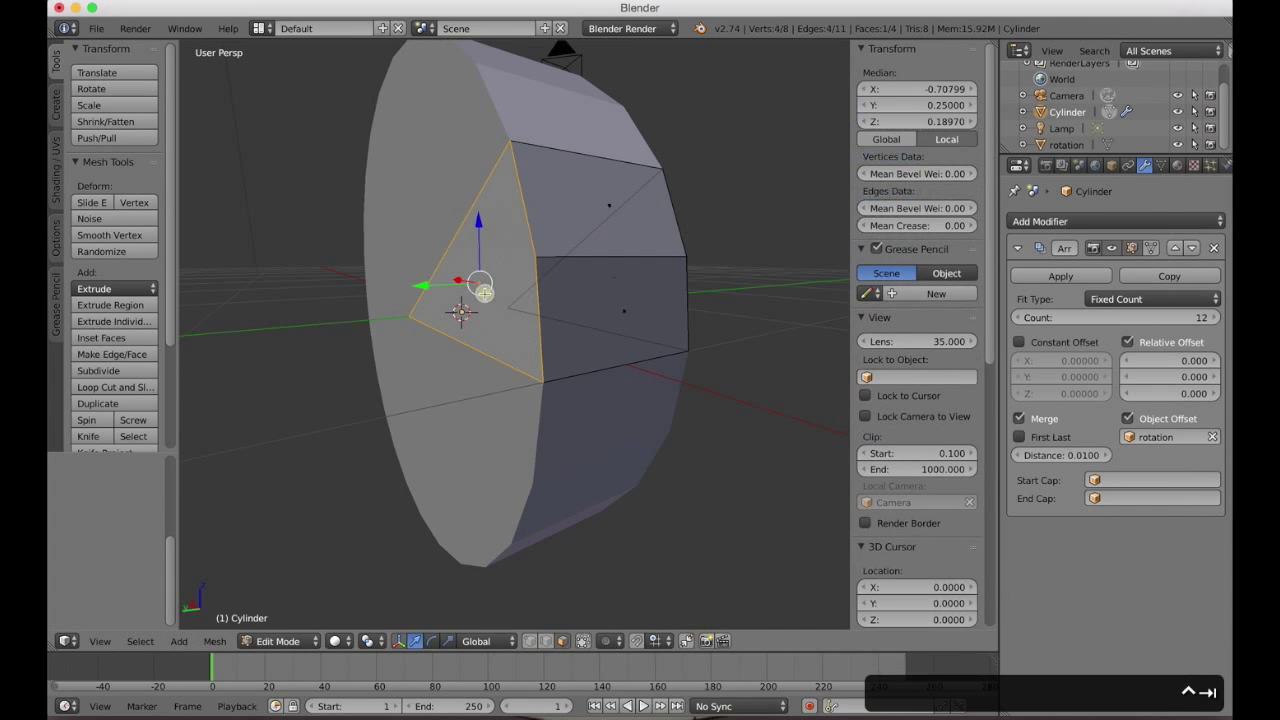
{"action": "key", "text": "x"}
{"action": "left_click", "coordinate": [484, 293]}
Turn off the viewport's Grid Floor and Y axis line in front orthographic view.
{"action": "key", "text": "1"}
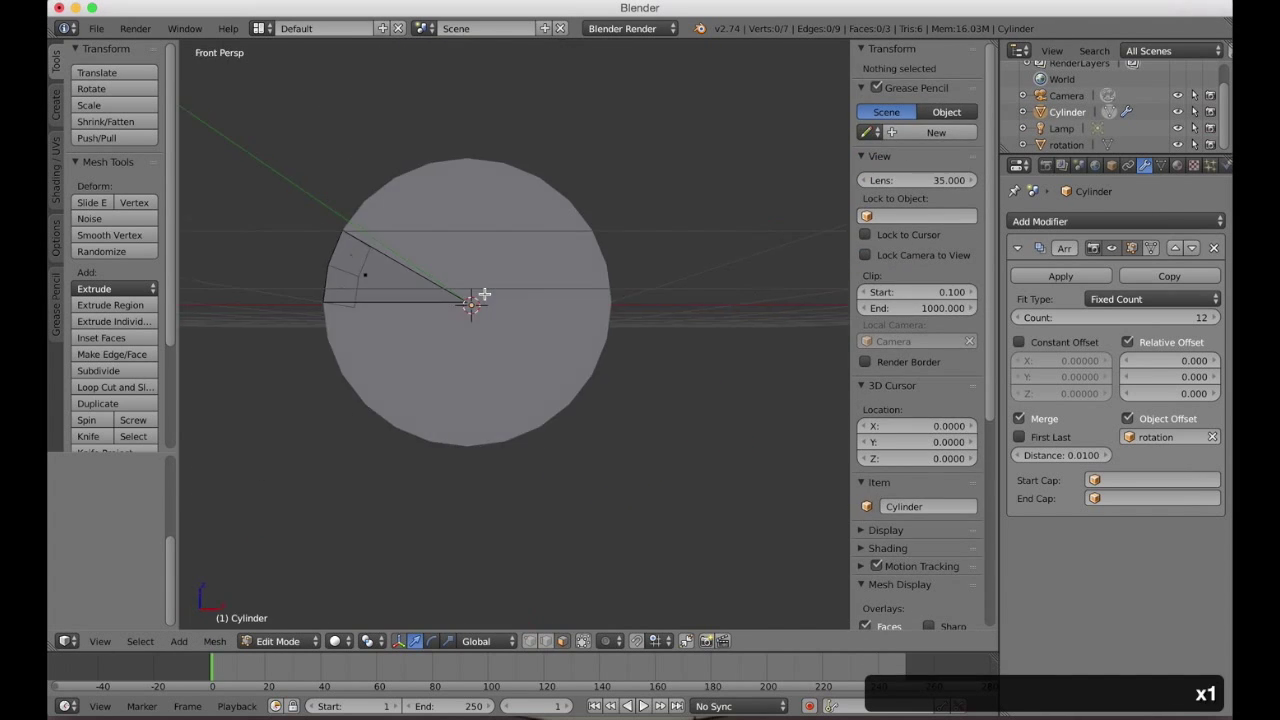
{"action": "key", "text": "5"}
{"action": "scroll", "coordinate": [396, 301], "scroll_direction": "left", "scroll_amount": 5, "text": "shift"}
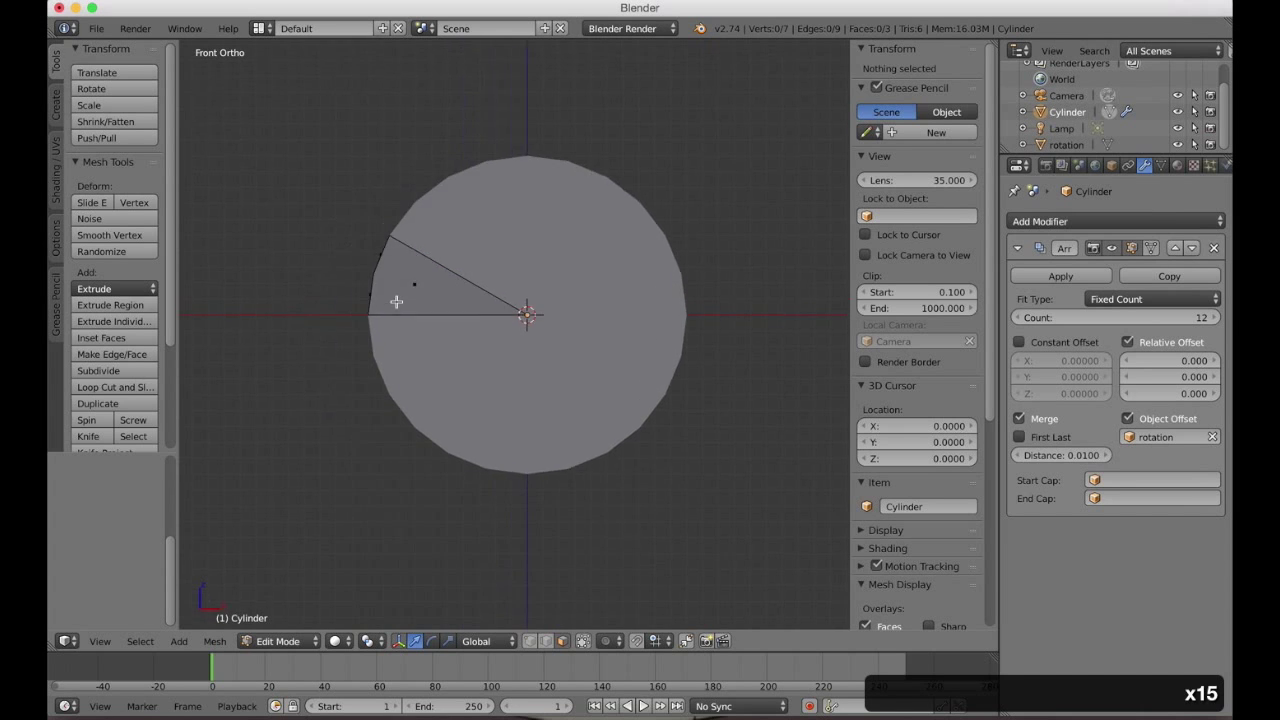
{"action": "scroll", "coordinate": [457, 294], "scroll_direction": "right", "scroll_amount": 10}
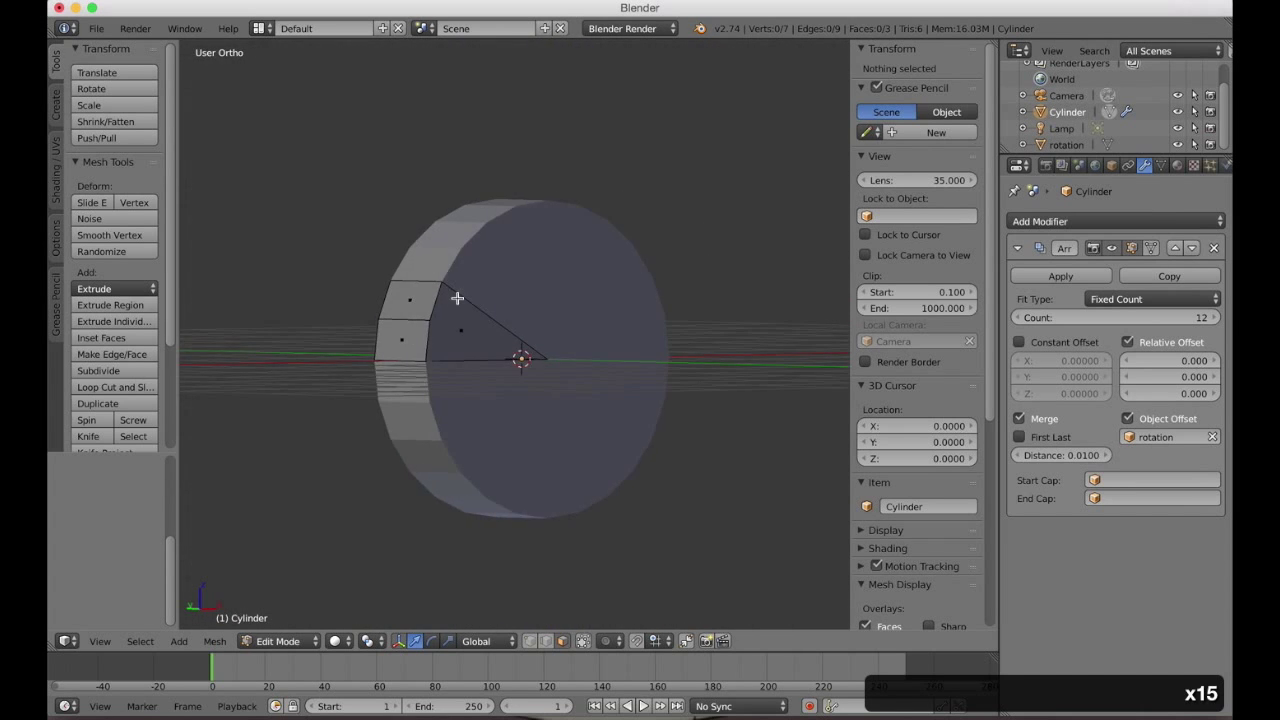
{"action": "scroll", "coordinate": [946, 544], "scroll_direction": "down", "scroll_amount": 8}
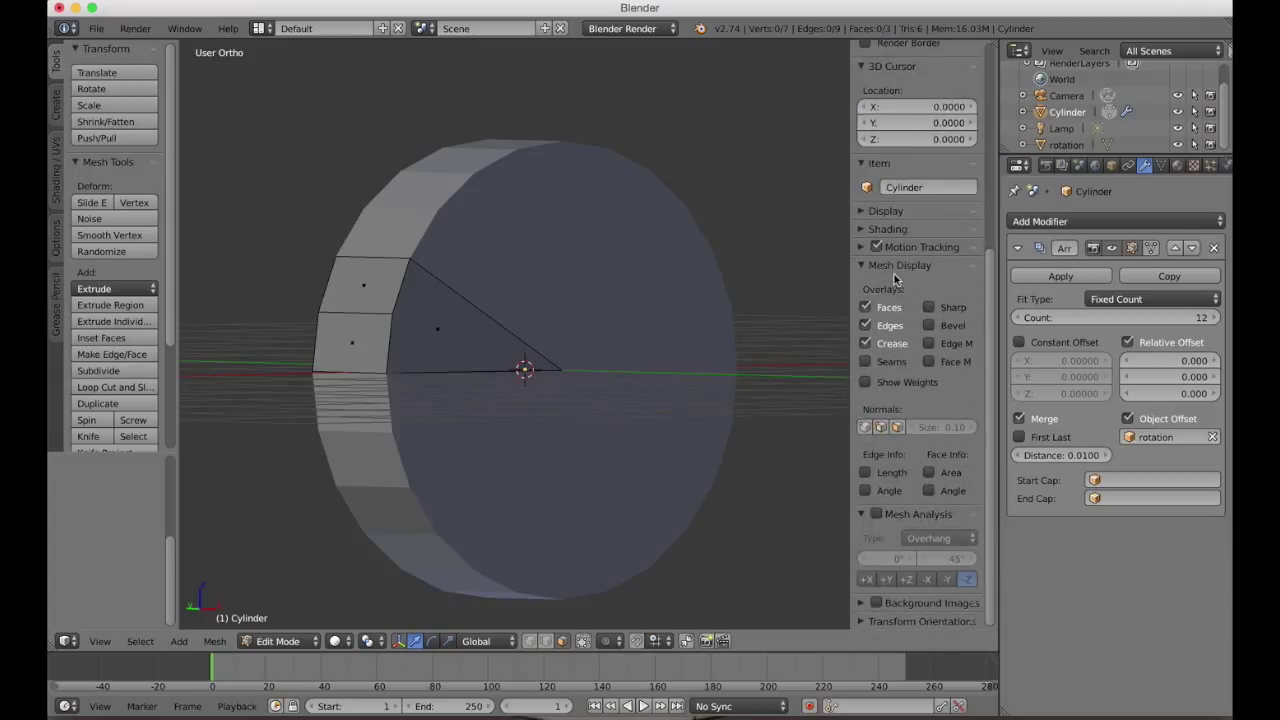
{"action": "left_click", "coordinate": [871, 212]}
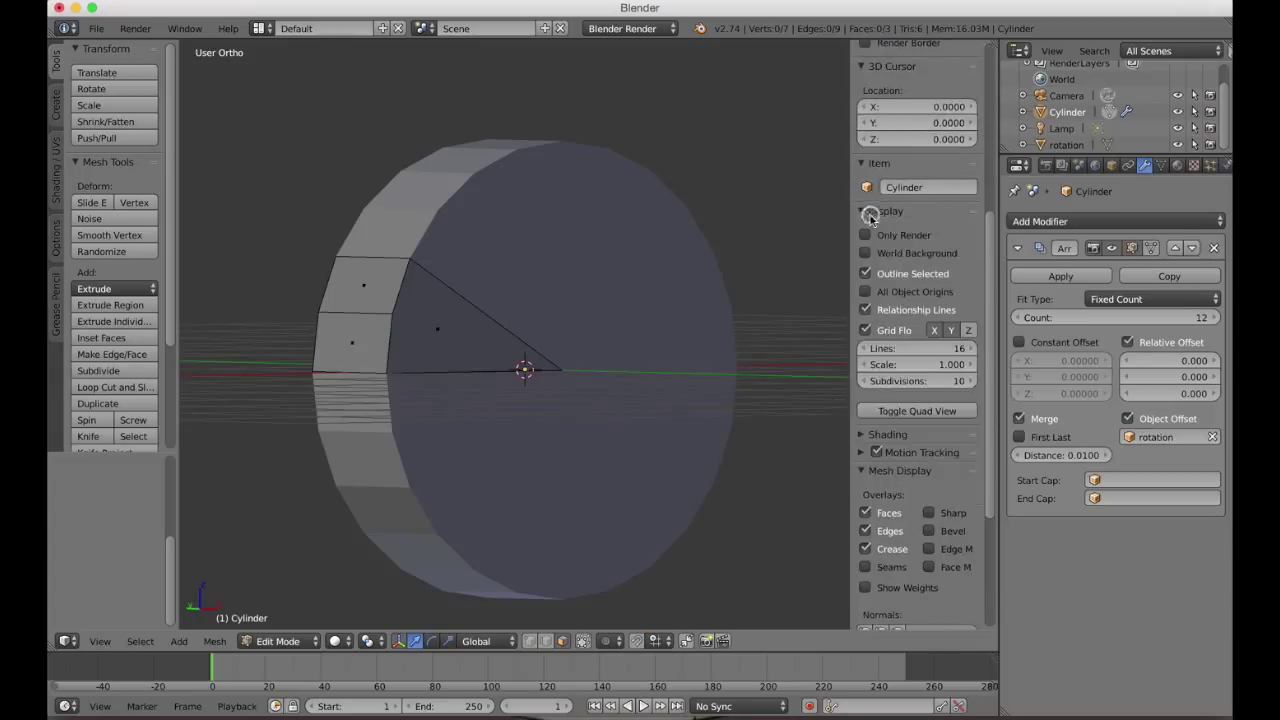
{"action": "left_click", "coordinate": [878, 330]}
{"action": "left_click", "coordinate": [955, 330]}
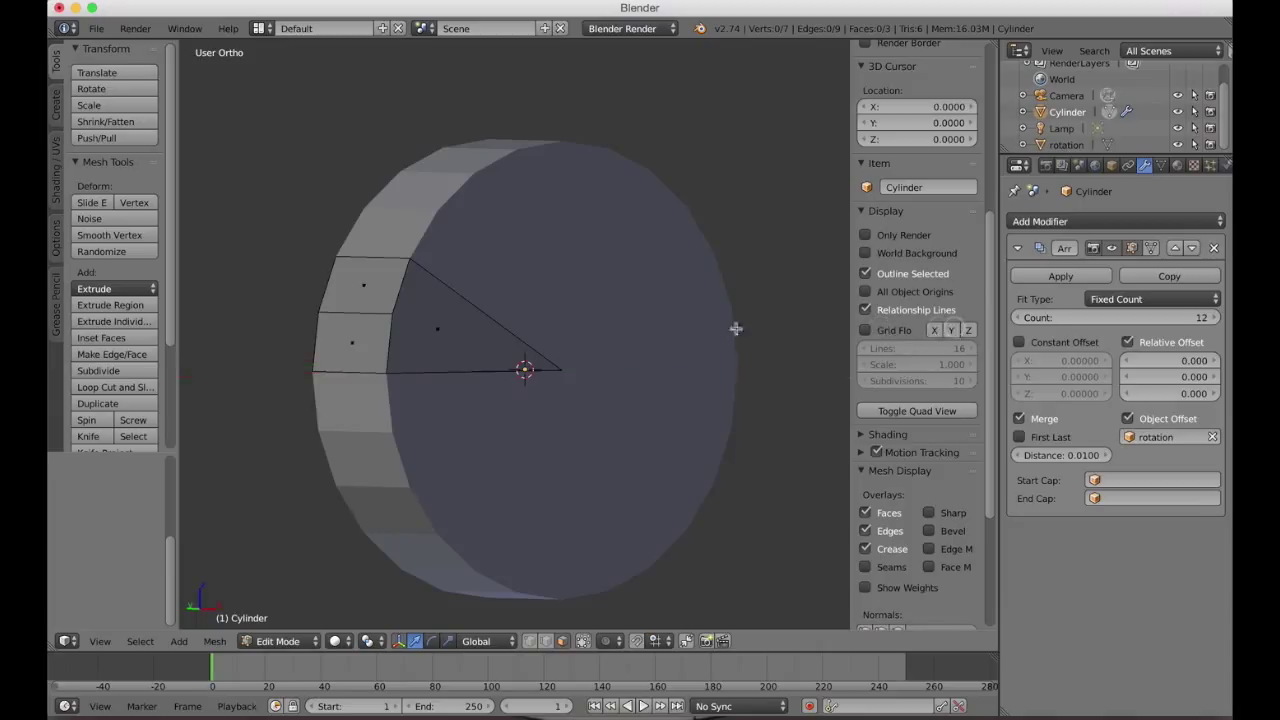
Subdivide the wedge's upper and lower side faces into a grid.
{"action": "key", "text": "n"}
{"action": "left_click", "coordinate": [406, 279]}
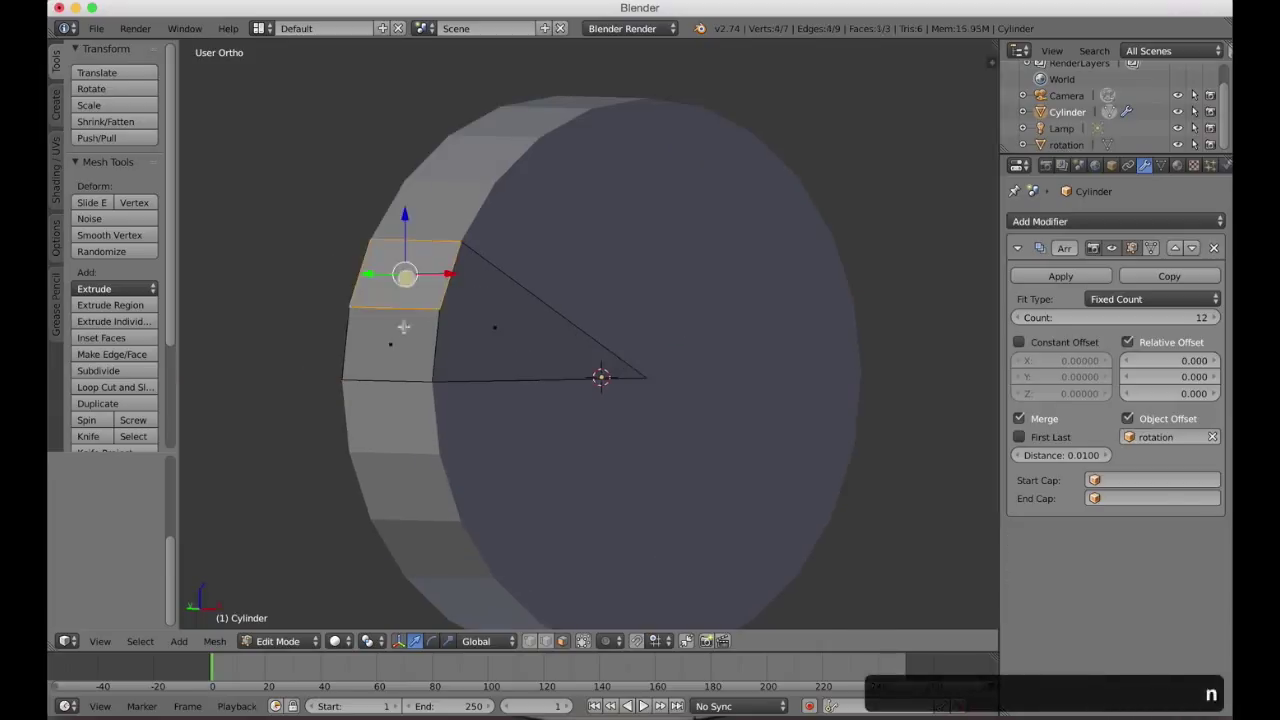
{"action": "left_click", "coordinate": [398, 345], "text": "shift"}
{"action": "key", "text": "space"}
{"action": "type", "text": "sub"}
{"action": "key", "text": "Return"}
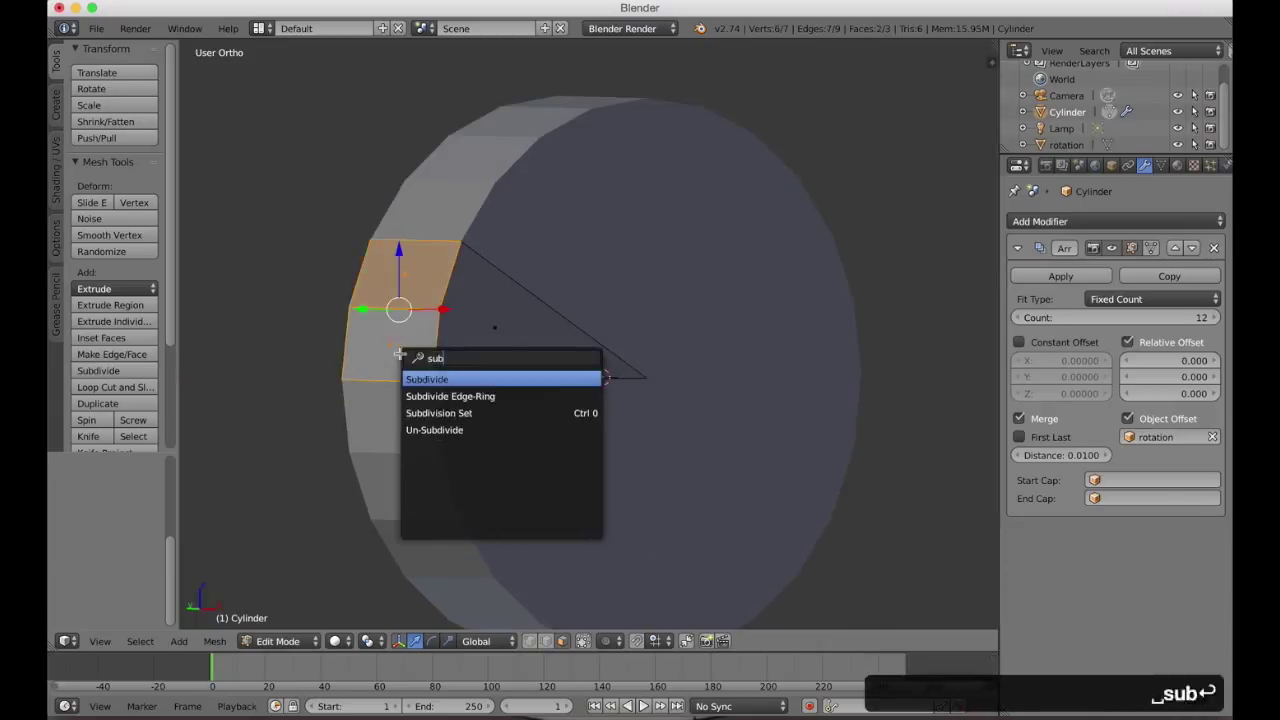
{"action": "key", "text": "Return"}
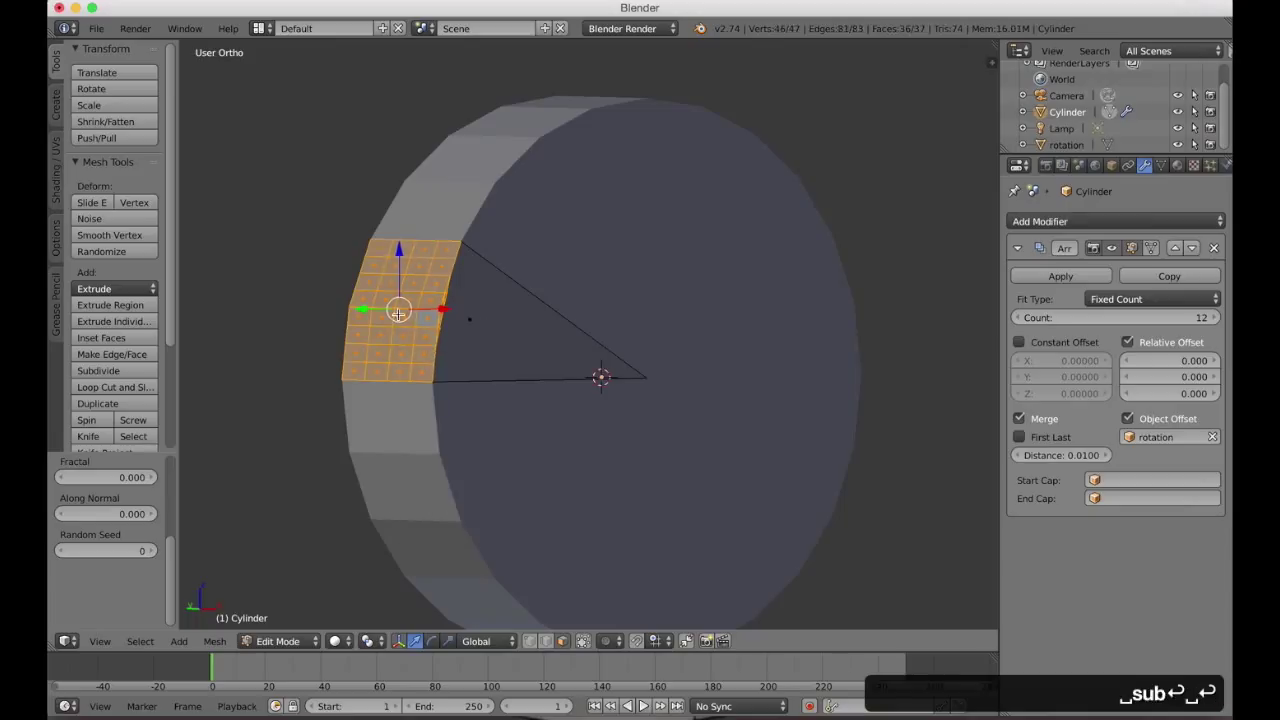
In edge select, slide a vertical loop onto its neighbour and remove doubles.
{"action": "key", "text": "ctrl+Tab"}
{"action": "left_click", "coordinate": [403, 281]}
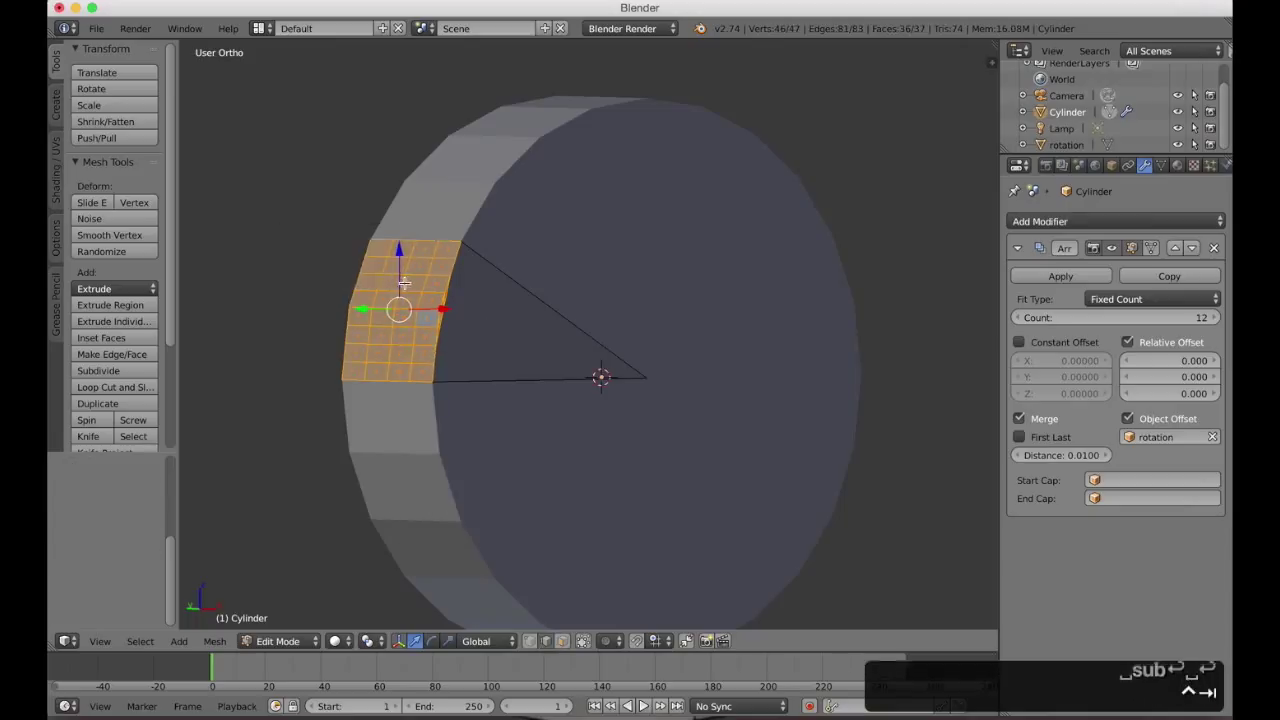
{"action": "right_click", "coordinate": [404, 283], "text": "alt"}
{"action": "key", "text": "space"}
{"action": "type", "text": "slid"}
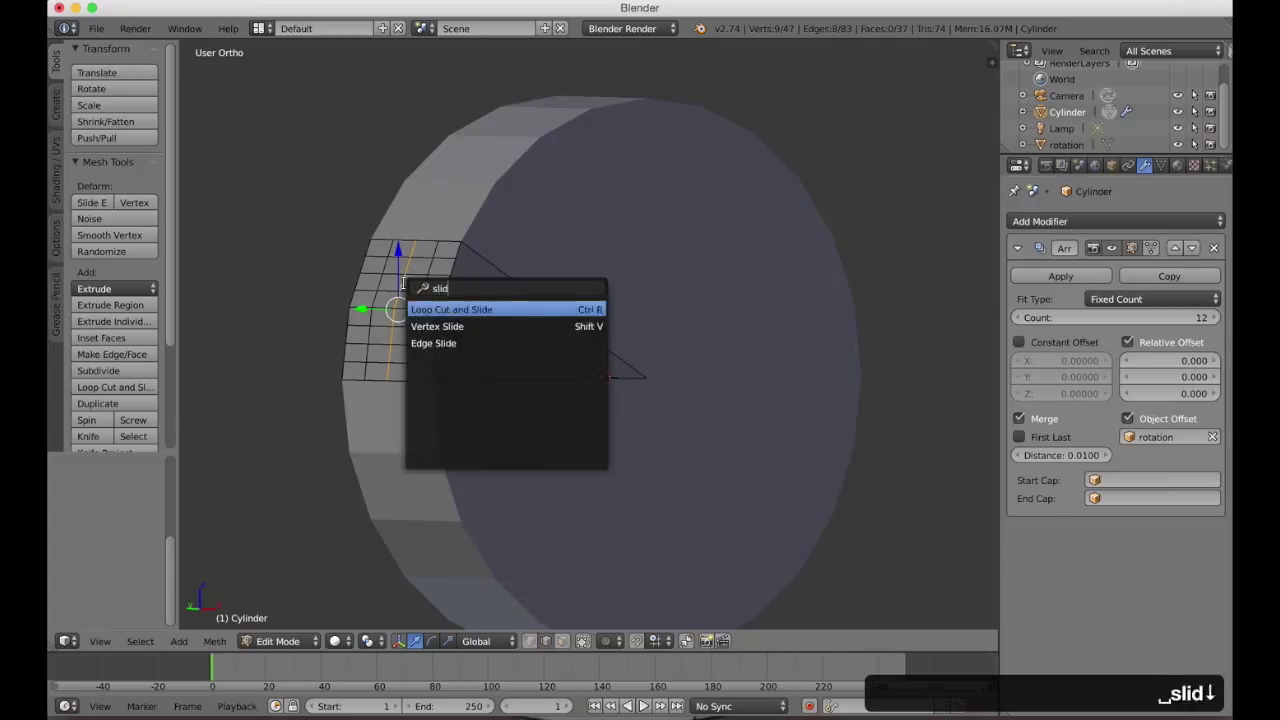
{"action": "key", "text": "Down"}
{"action": "key", "text": "Down"}
{"action": "key", "text": "Return"}
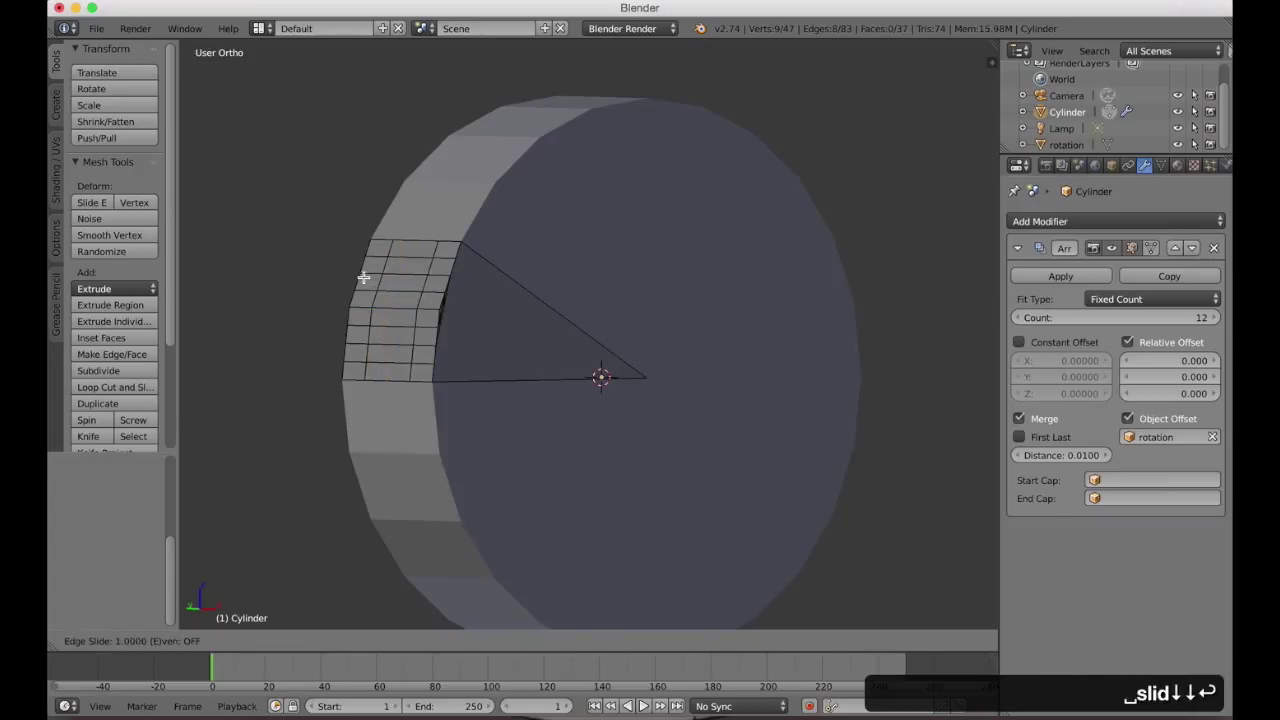
{"action": "left_click", "coordinate": [363, 277]}
{"action": "key", "text": "a"}
{"action": "key", "text": "a"}
{"action": "key", "text": "space"}
{"action": "type", "text": "dou"}
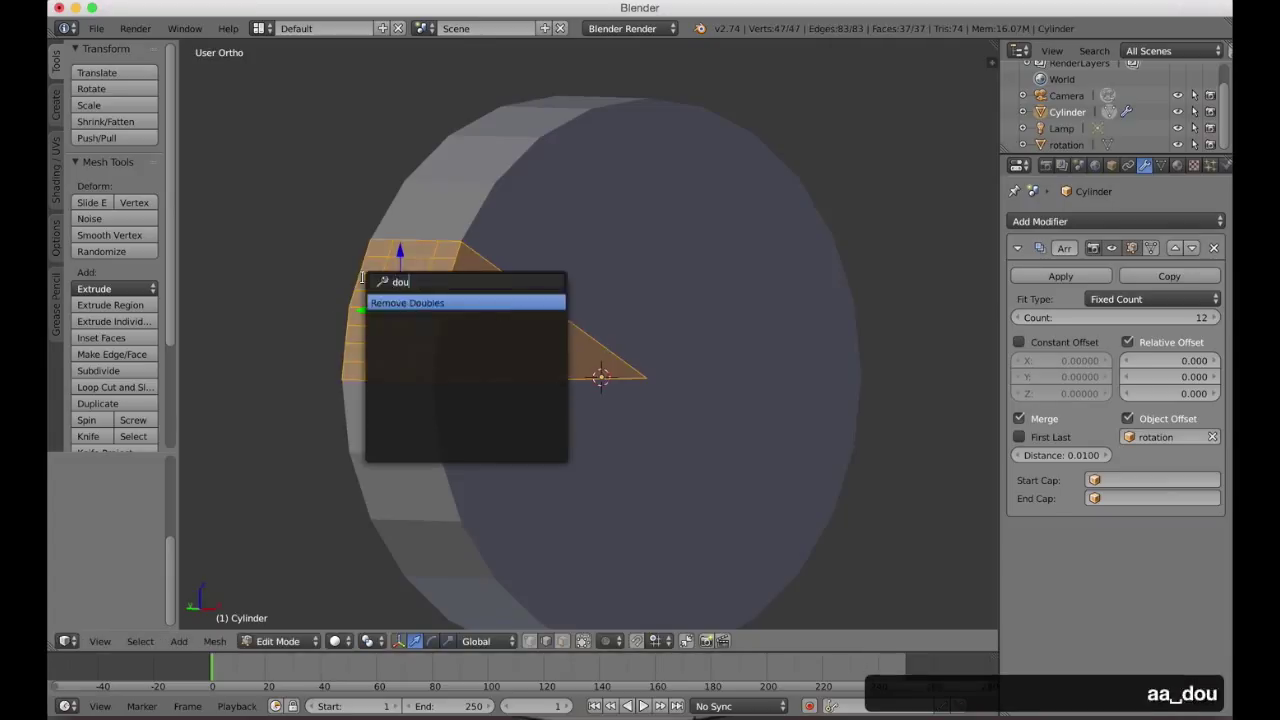
{"action": "key", "text": "Return"}
{"action": "key", "text": "a"}
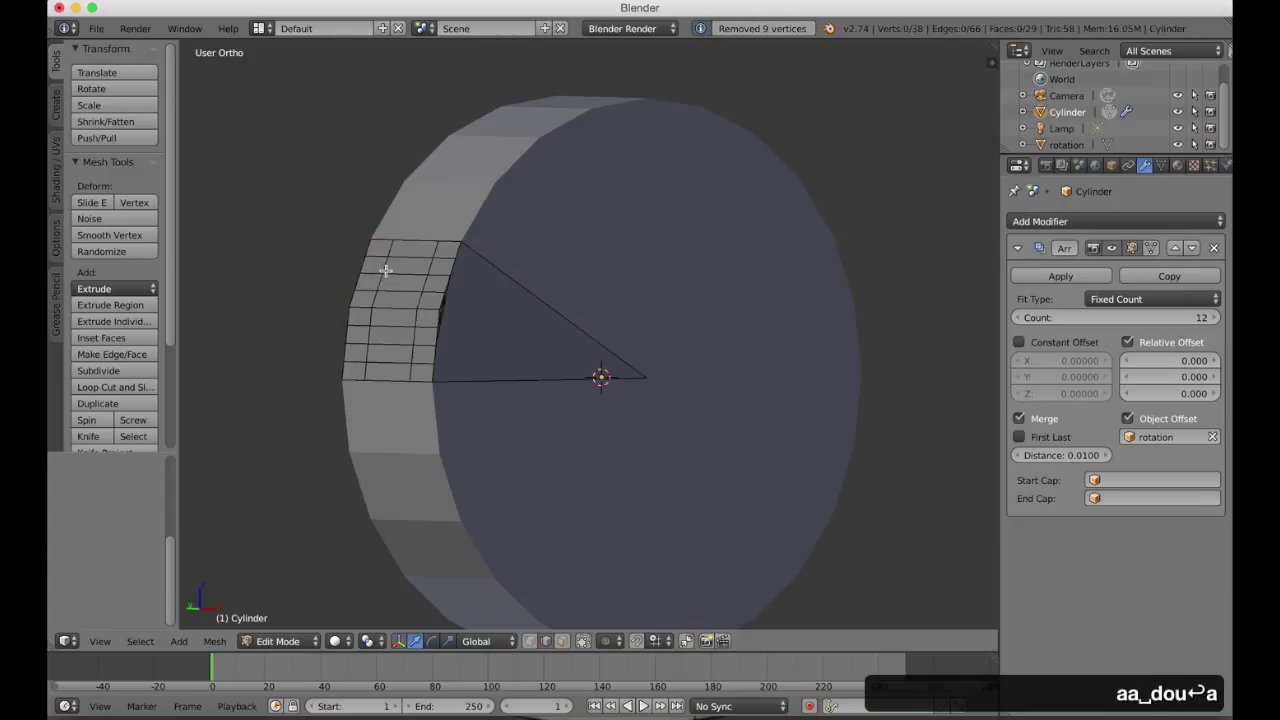
Slide a second edge loop onto its neighbour and merge the doubled vertices.
{"action": "right_click", "coordinate": [393, 288], "text": "alt"}
{"action": "key", "text": "space"}
{"action": "type", "text": "slid"}
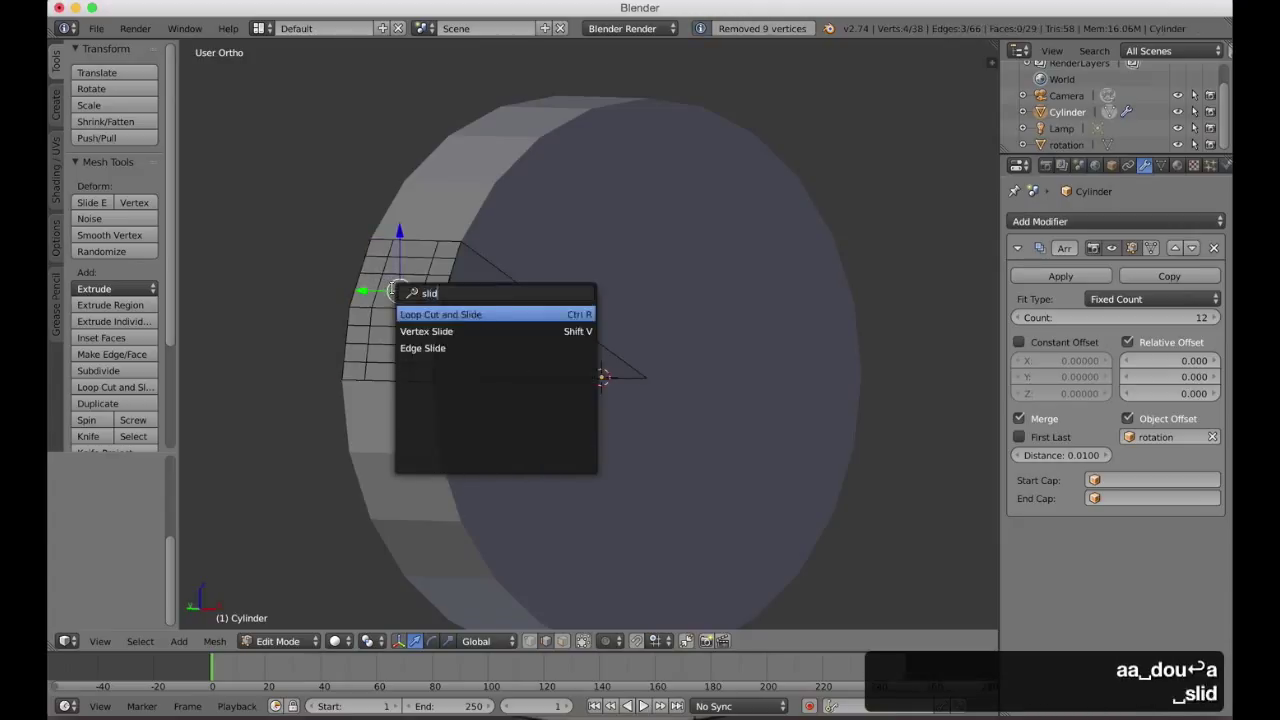
{"action": "key", "text": "Down"}
{"action": "key", "text": "Down"}
{"action": "key", "text": "Return"}
{"action": "left_click", "coordinate": [431, 172]}
{"action": "key", "text": "a"}
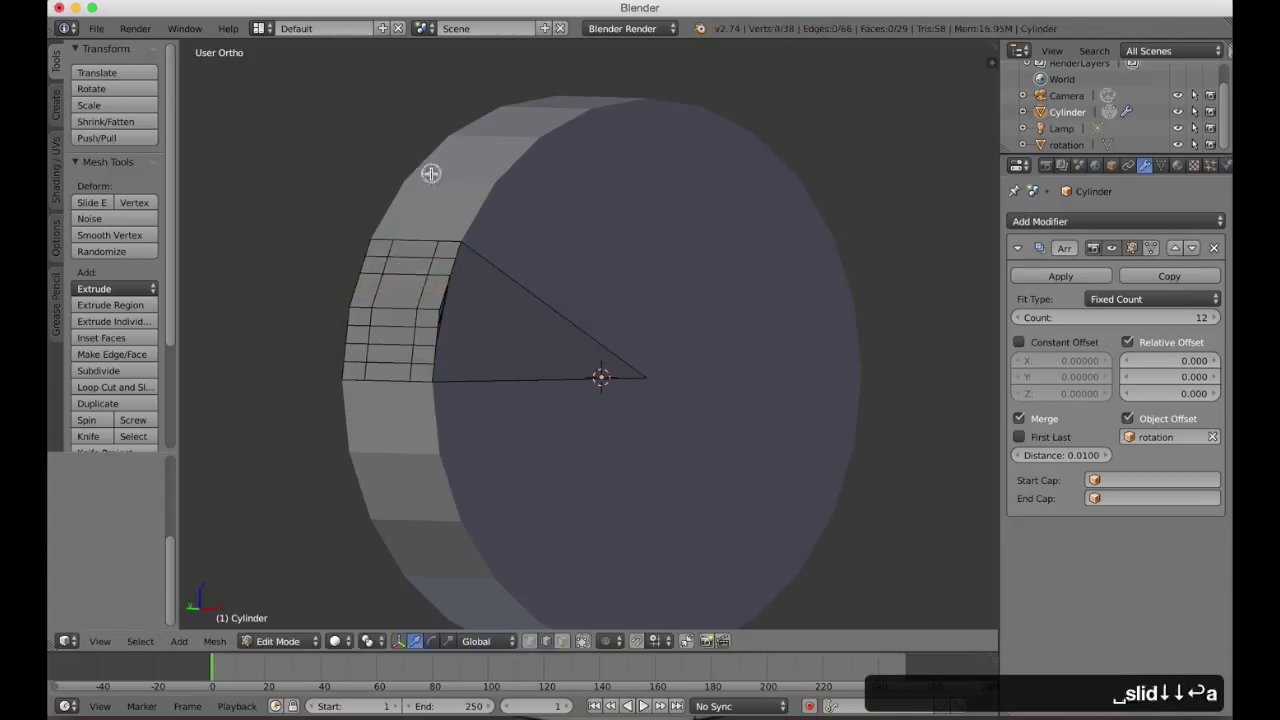
{"action": "key", "text": "a"}
{"action": "key", "text": "space"}
{"action": "type", "text": "dou"}
{"action": "key", "text": "Return"}
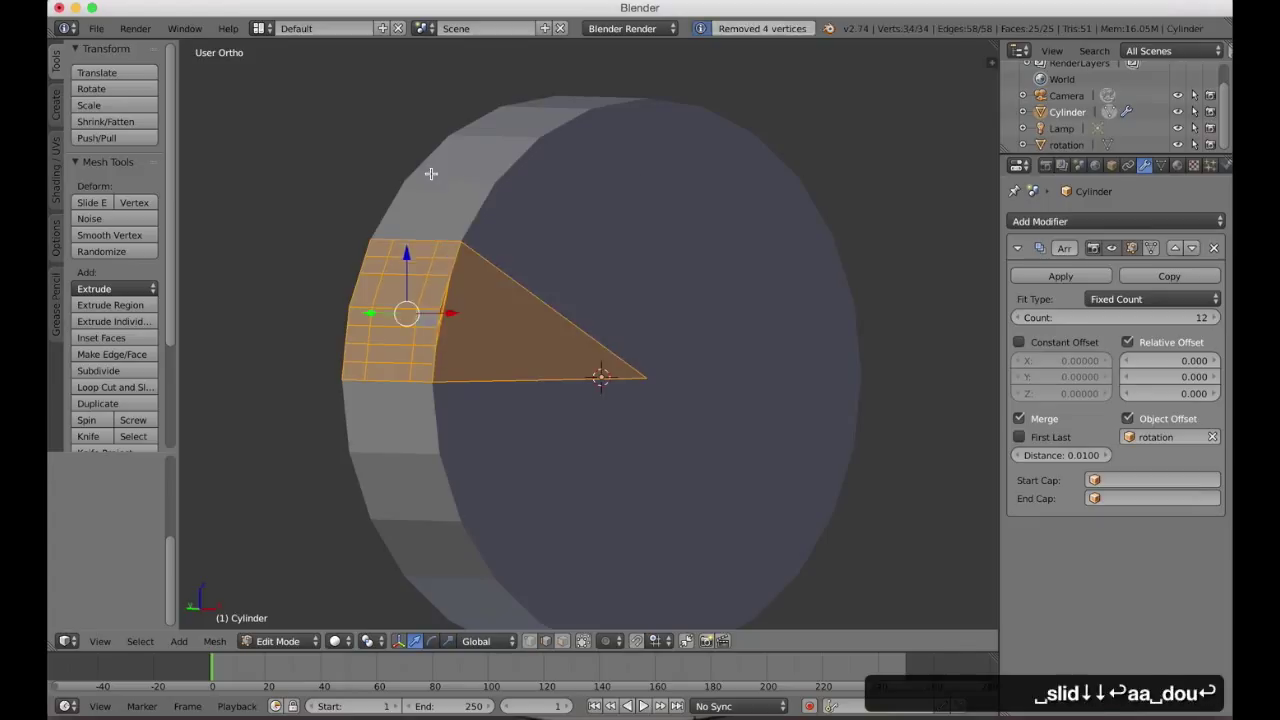
{"action": "key", "text": "a"}
Slide a third edge loop onto its neighbour and remove the resulting doubles.
{"action": "right_click", "coordinate": [403, 272]}
{"action": "key", "text": "space"}
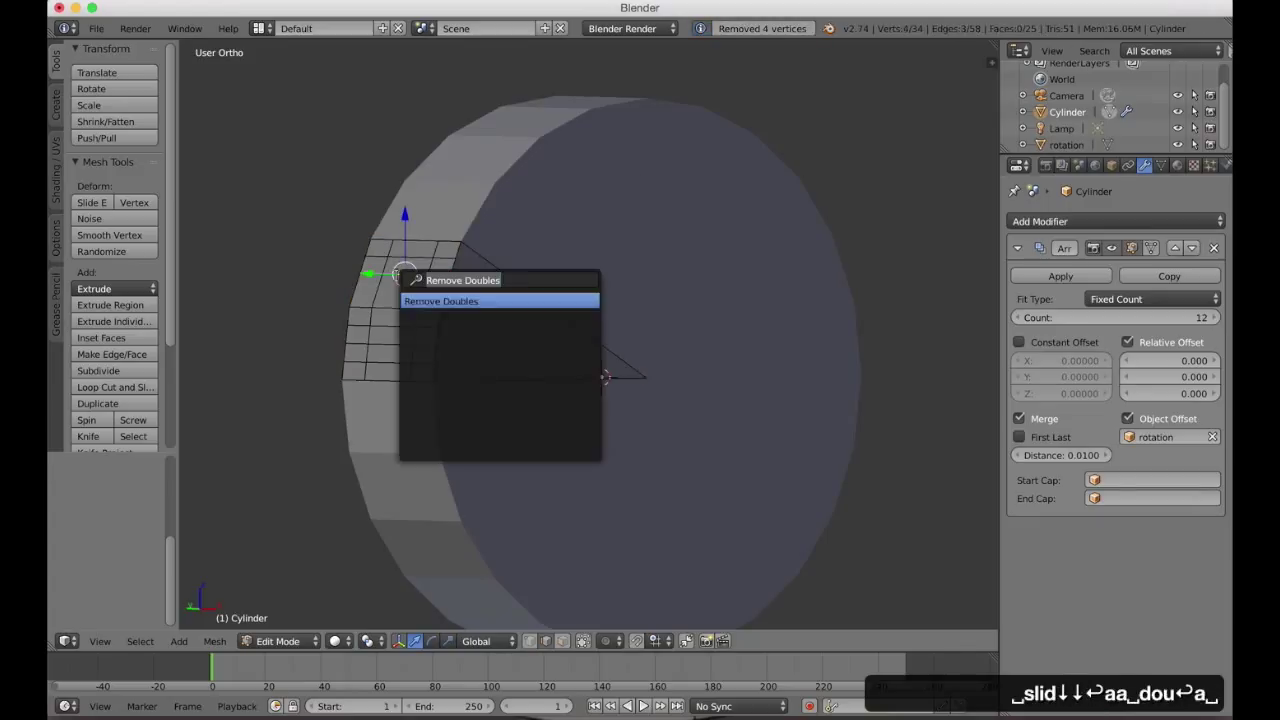
{"action": "type", "text": "sli"}
{"action": "key", "text": "Down"}
{"action": "key", "text": "Down"}
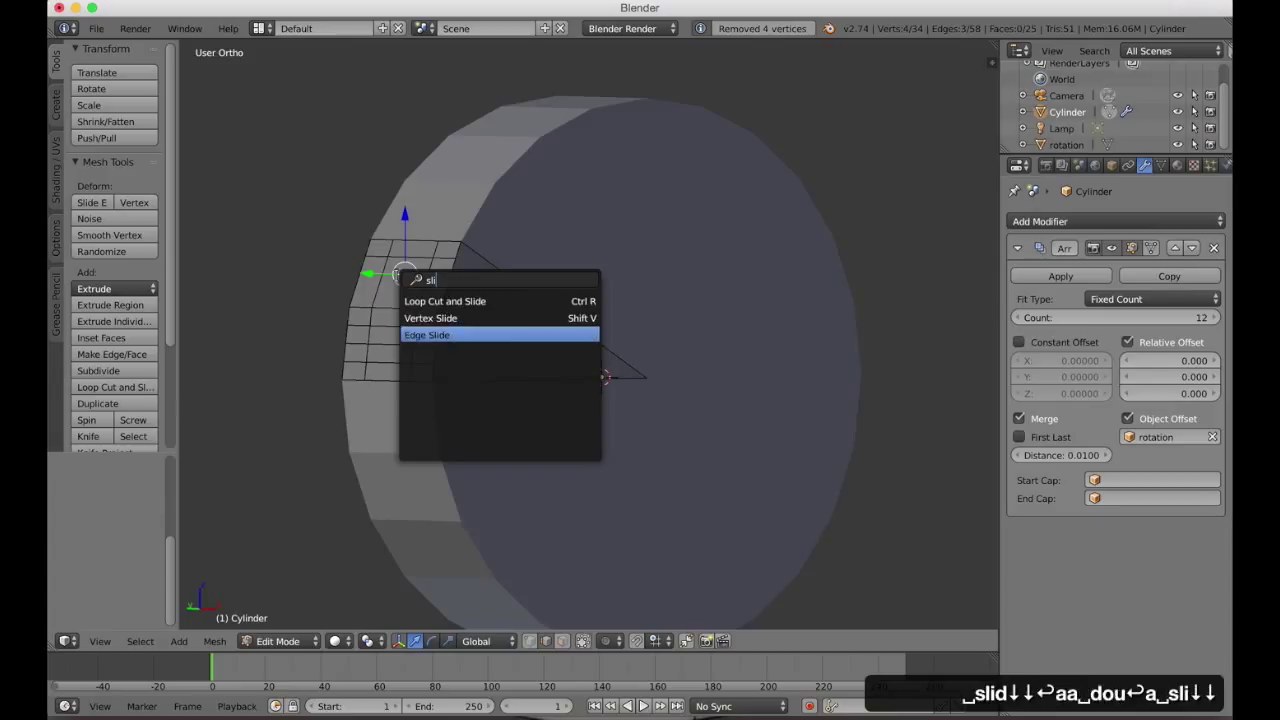
{"action": "key", "text": "Return"}
{"action": "left_click", "coordinate": [436, 177]}
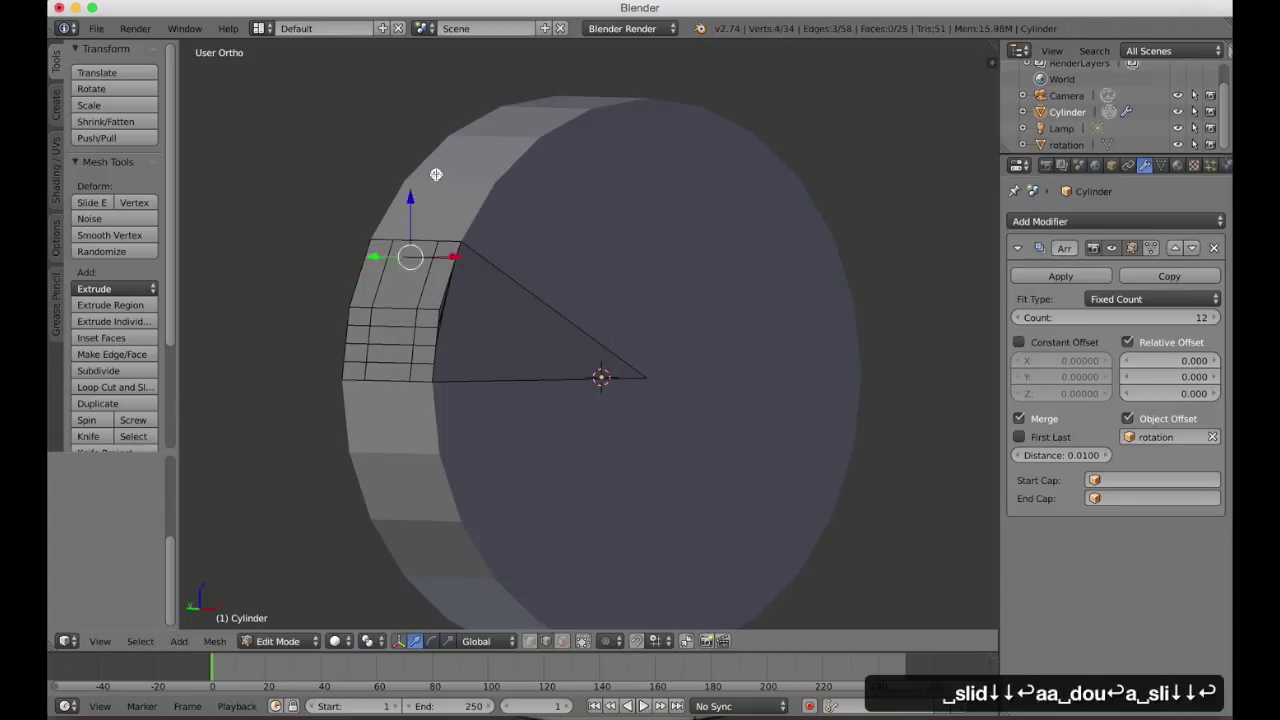
{"action": "key", "text": "a"}
Slide a fourth edge loop away and merge the overlapping vertices again.
{"action": "key", "text": "a"}
{"action": "key", "text": "space"}
{"action": "type", "text": "dou"}
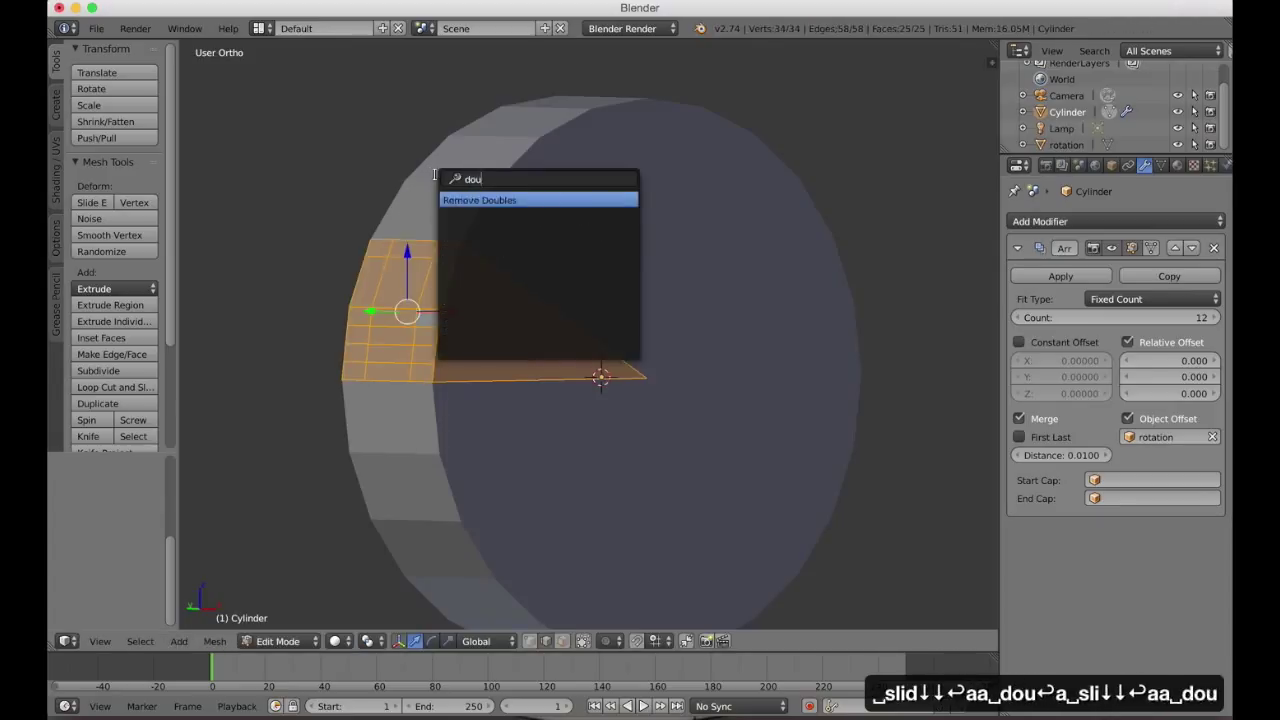
{"action": "key", "text": "Return"}
{"action": "key", "text": "a"}
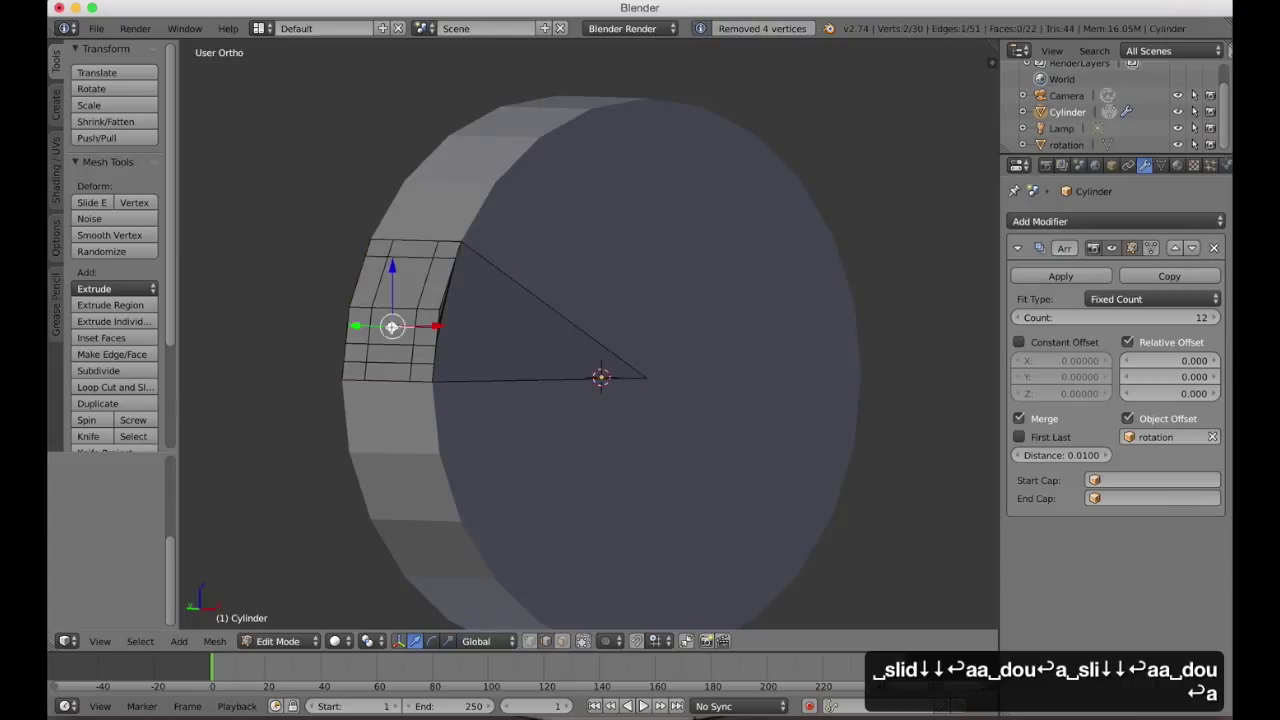
{"action": "key", "text": "space"}
{"action": "type", "text": "slid"}
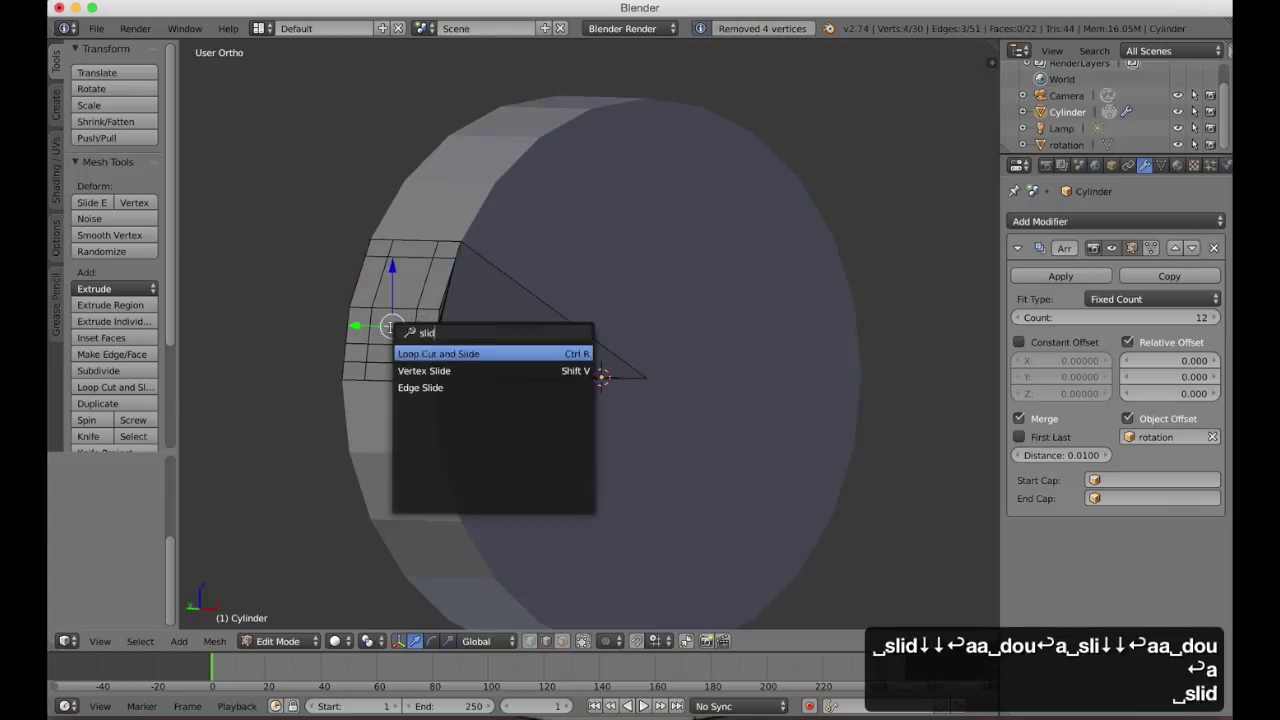
{"action": "key", "text": "Down"}
{"action": "key", "text": "Down"}
{"action": "key", "text": "Return"}
{"action": "left_click", "coordinate": [390, 374]}
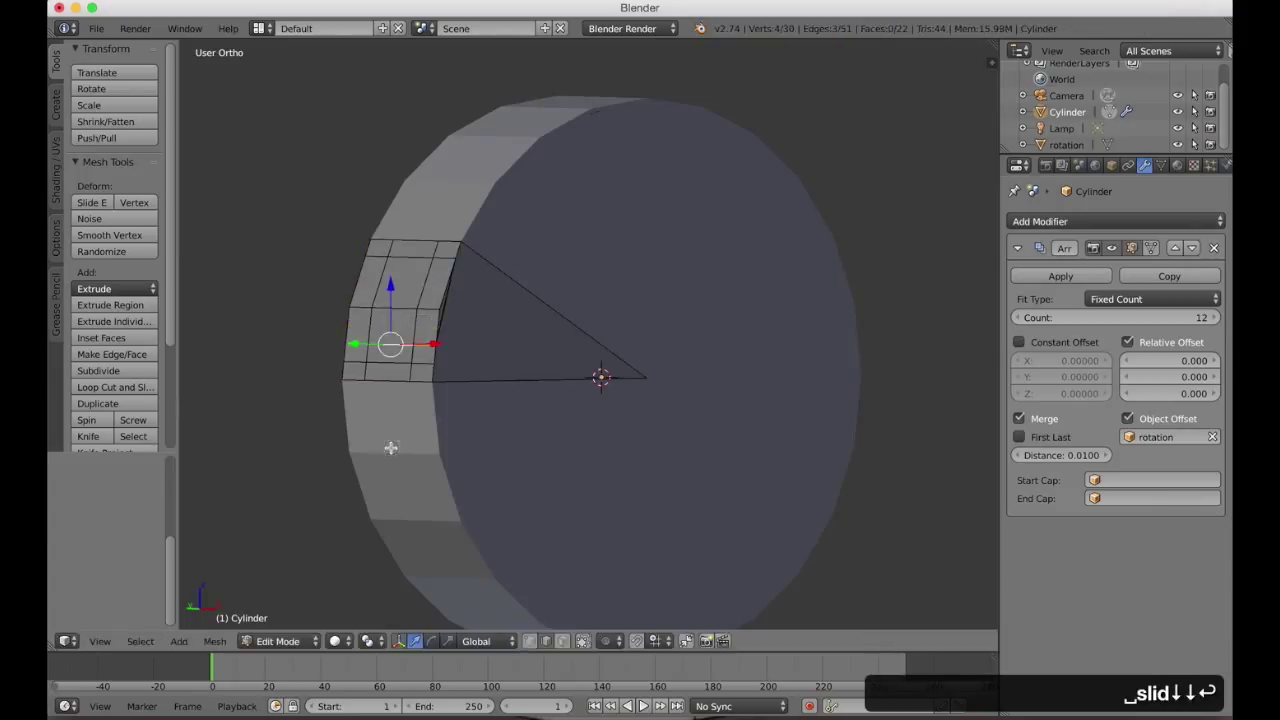
{"action": "key", "text": "a"}
{"action": "key", "text": "a"}
{"action": "key", "text": "space"}
{"action": "type", "text": "dou"}
{"action": "key", "text": "Return"}
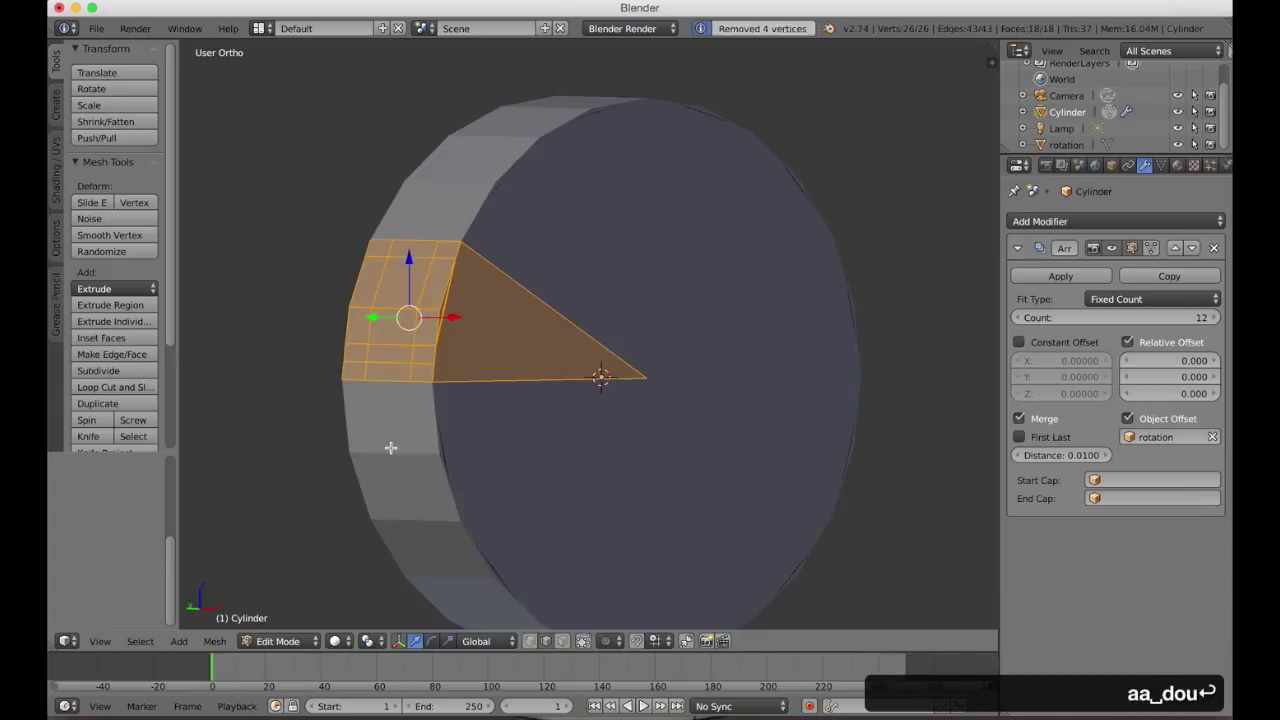
{"action": "key", "text": "a"}
Collapse a horizontal edge loop with Edge Slide and Remove Doubles, leaving 22 vertices.
{"action": "right_click", "coordinate": [396, 347], "text": "alt"}
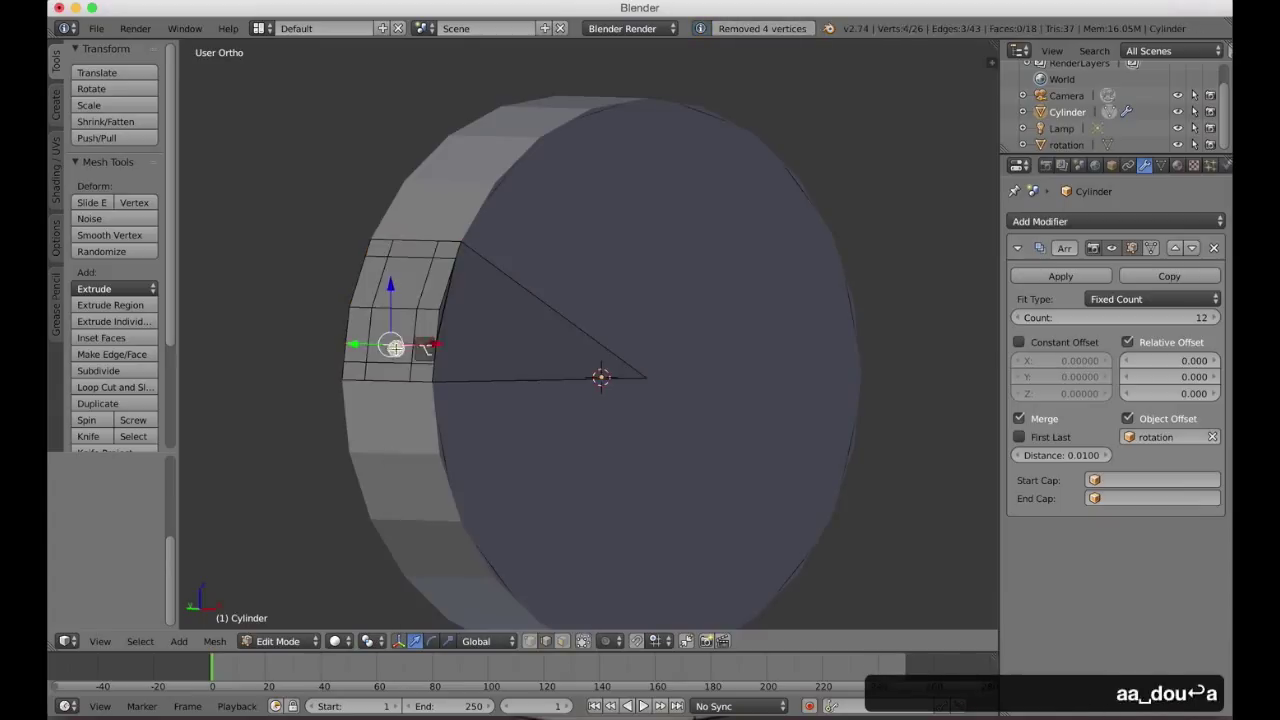
{"action": "key", "text": "space"}
{"action": "type", "text": "slid"}
{"action": "key", "text": "Down"}
{"action": "key", "text": "Down"}
{"action": "key", "text": "Return"}
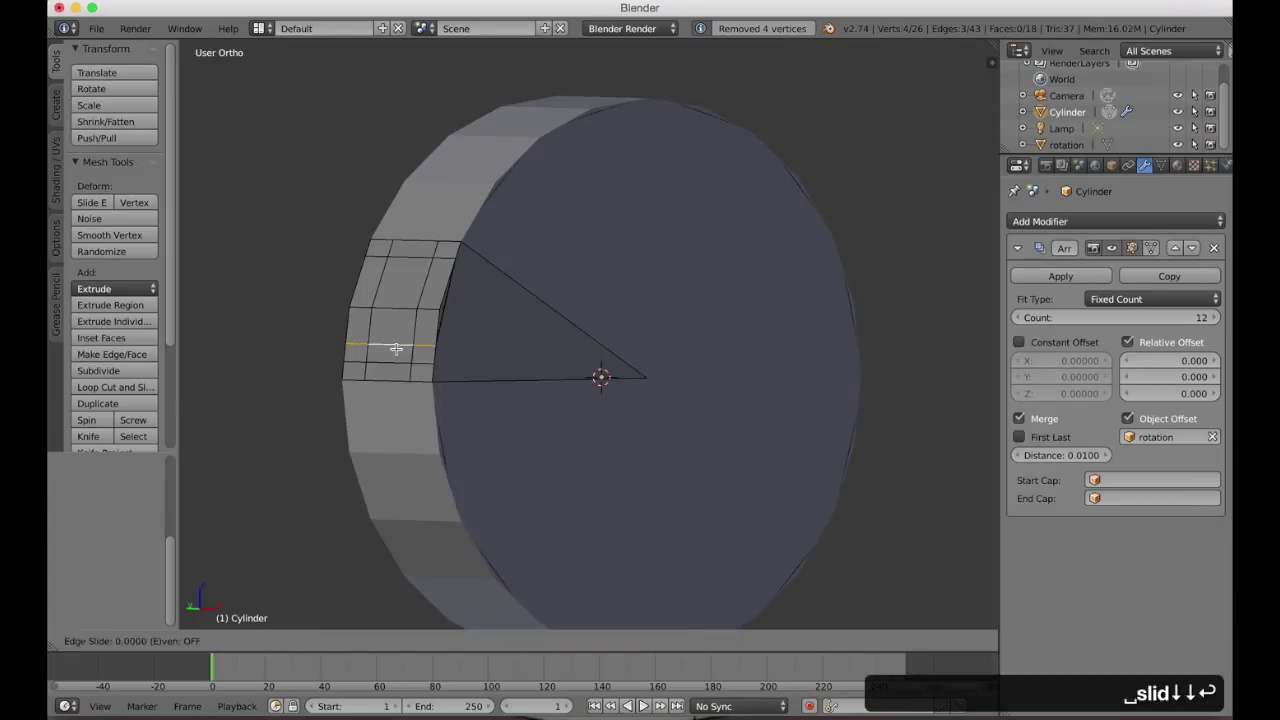
{"action": "left_click", "coordinate": [400, 434]}
{"action": "key", "text": "a"}
{"action": "key", "text": "a"}
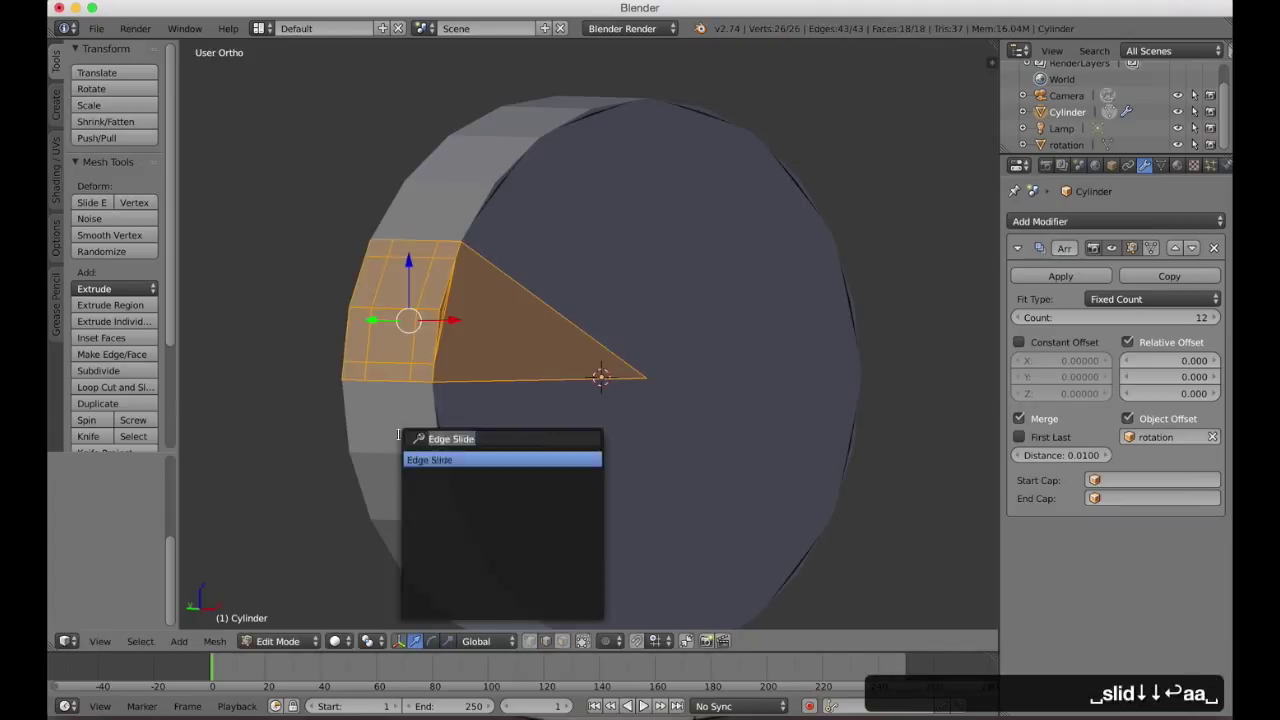
{"action": "type", "text": "dou"}
{"action": "key", "text": "Return"}
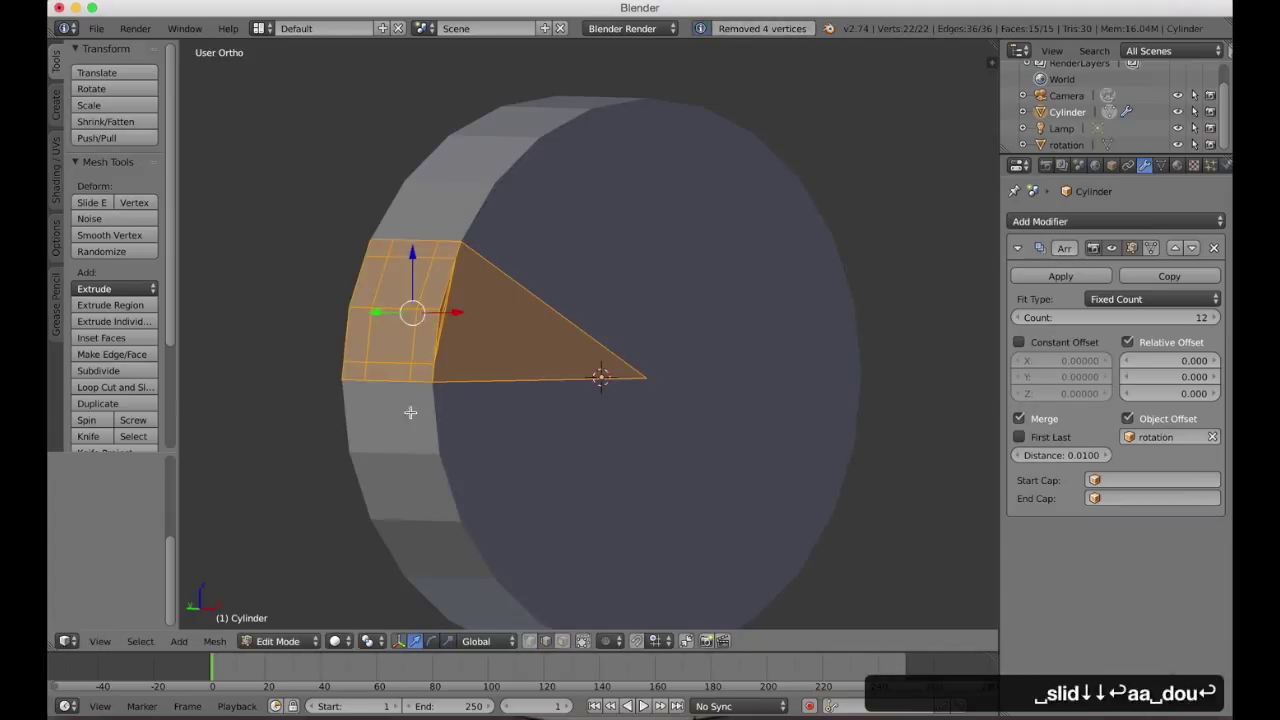
{"action": "key", "text": "a"}
{"action": "right_click", "coordinate": [411, 261]}
Edge-slide the upper loop near the top edge and the lower loop near the bottom edge.
{"action": "key", "text": "space"}
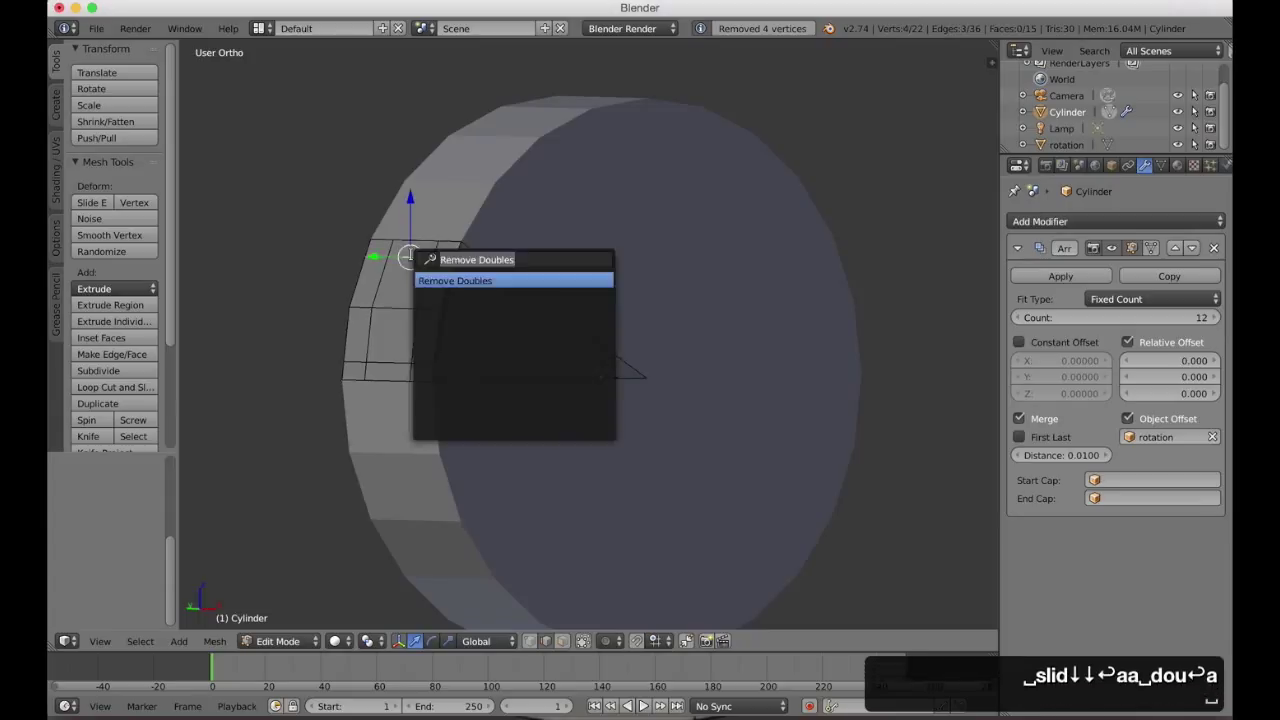
{"action": "type", "text": "sli"}
{"action": "key", "text": "Down"}
{"action": "key", "text": "Down"}
{"action": "key", "text": "Return"}
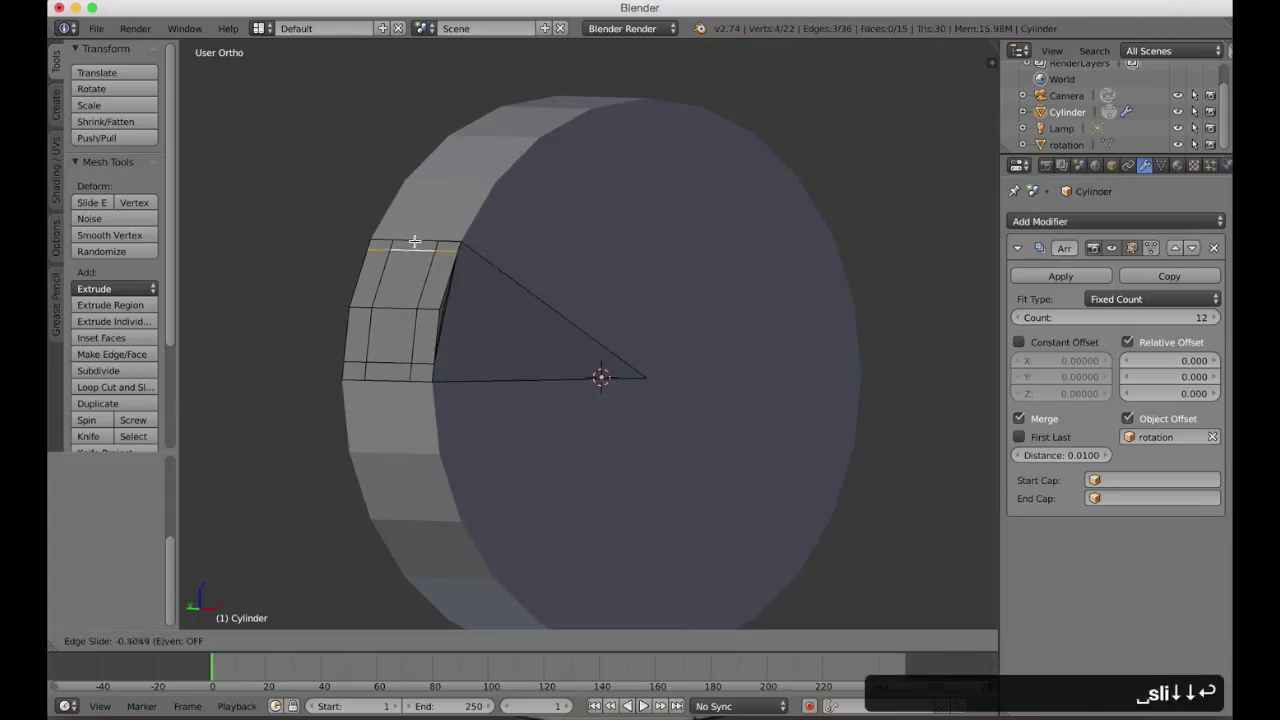
{"action": "left_click", "coordinate": [414, 241]}
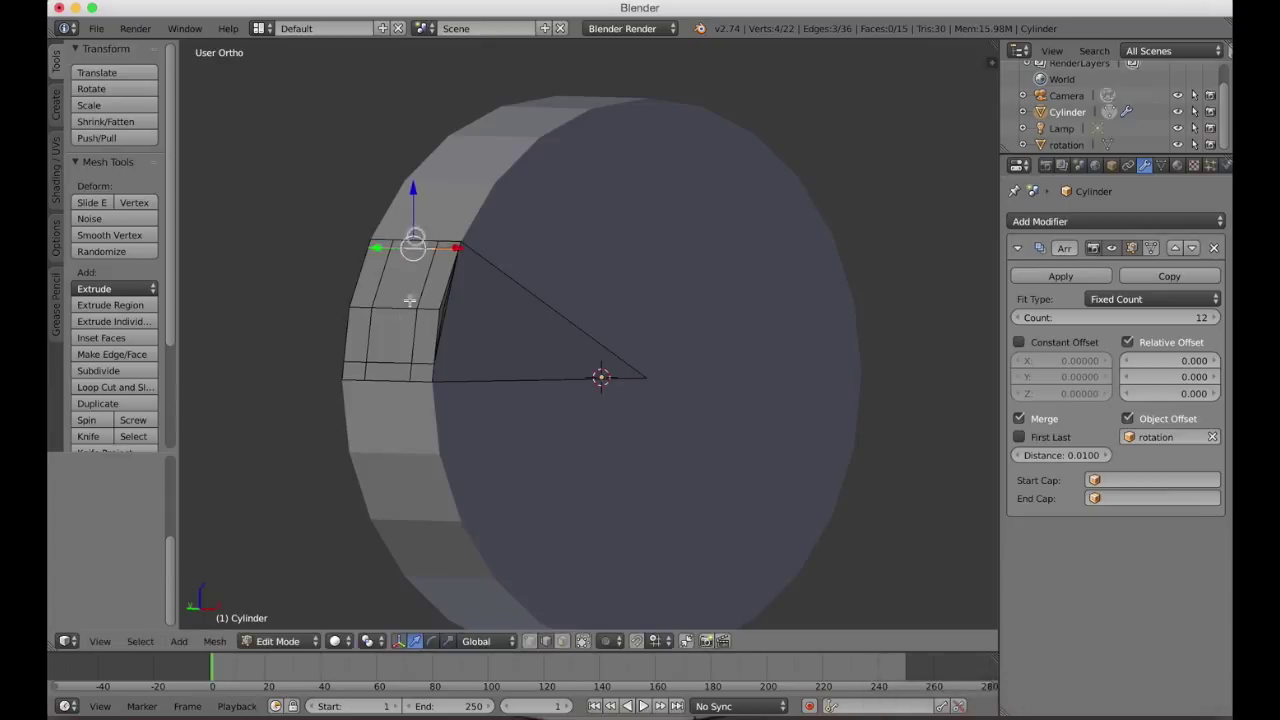
{"action": "right_click", "coordinate": [386, 364], "text": "alt"}
{"action": "key", "text": "space"}
{"action": "key", "text": "Return"}
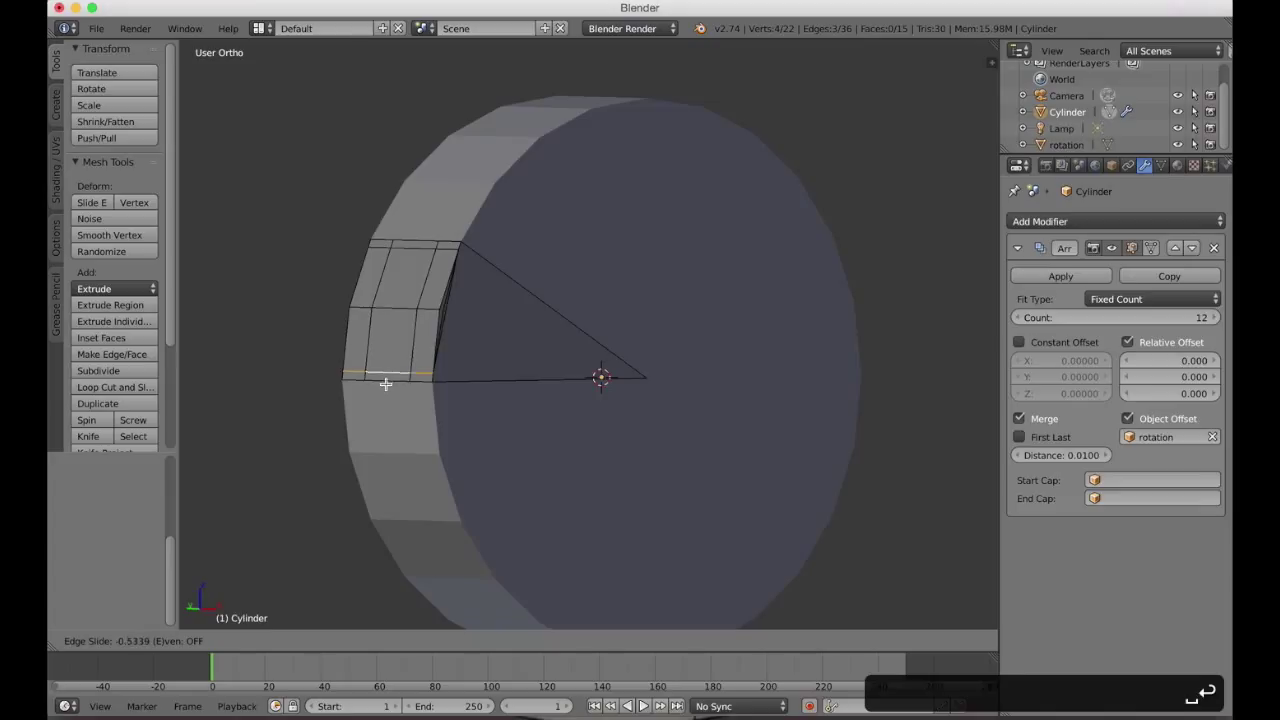
{"action": "left_click", "coordinate": [384, 376]}
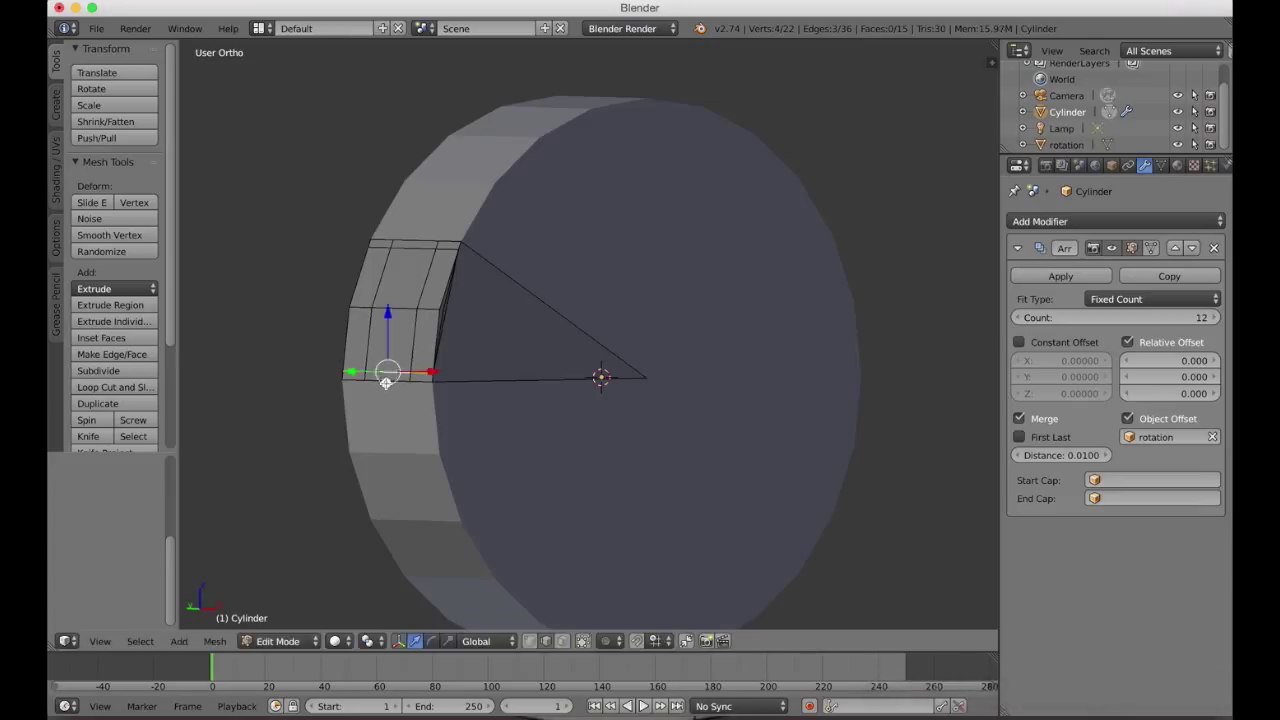
{"action": "key", "text": "ctrl+Tab"}
In Front Ortho view, extrude the side section's outer face outward twice.
{"action": "left_click", "coordinate": [443, 265]}
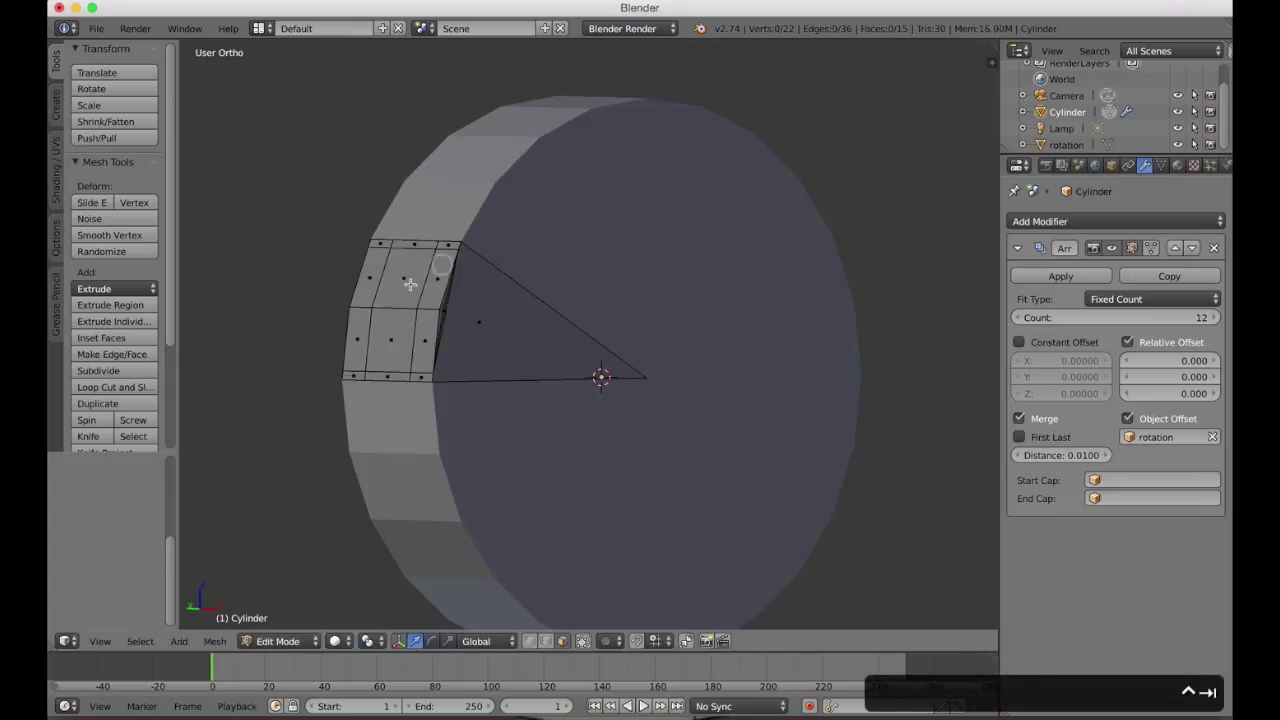
{"action": "right_click", "coordinate": [410, 282]}
{"action": "key", "text": "KP_1"}
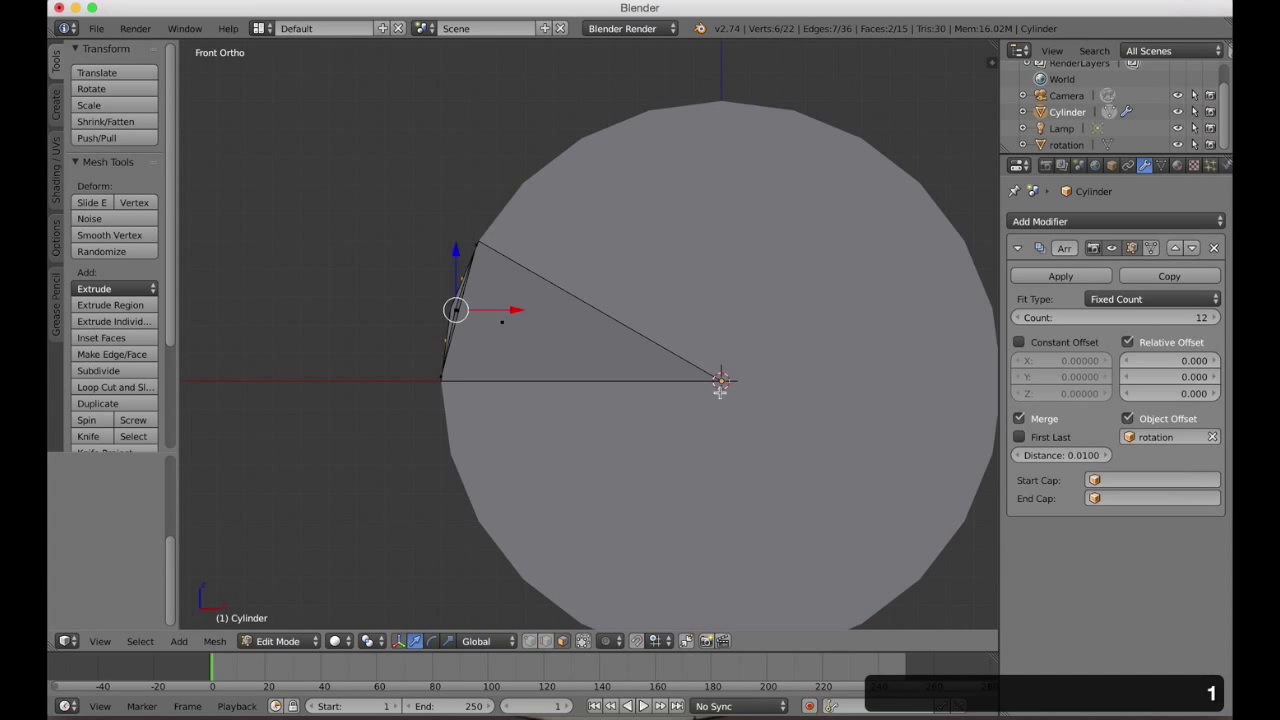
{"action": "key", "text": "e"}
{"action": "left_click", "coordinate": [682, 378]}
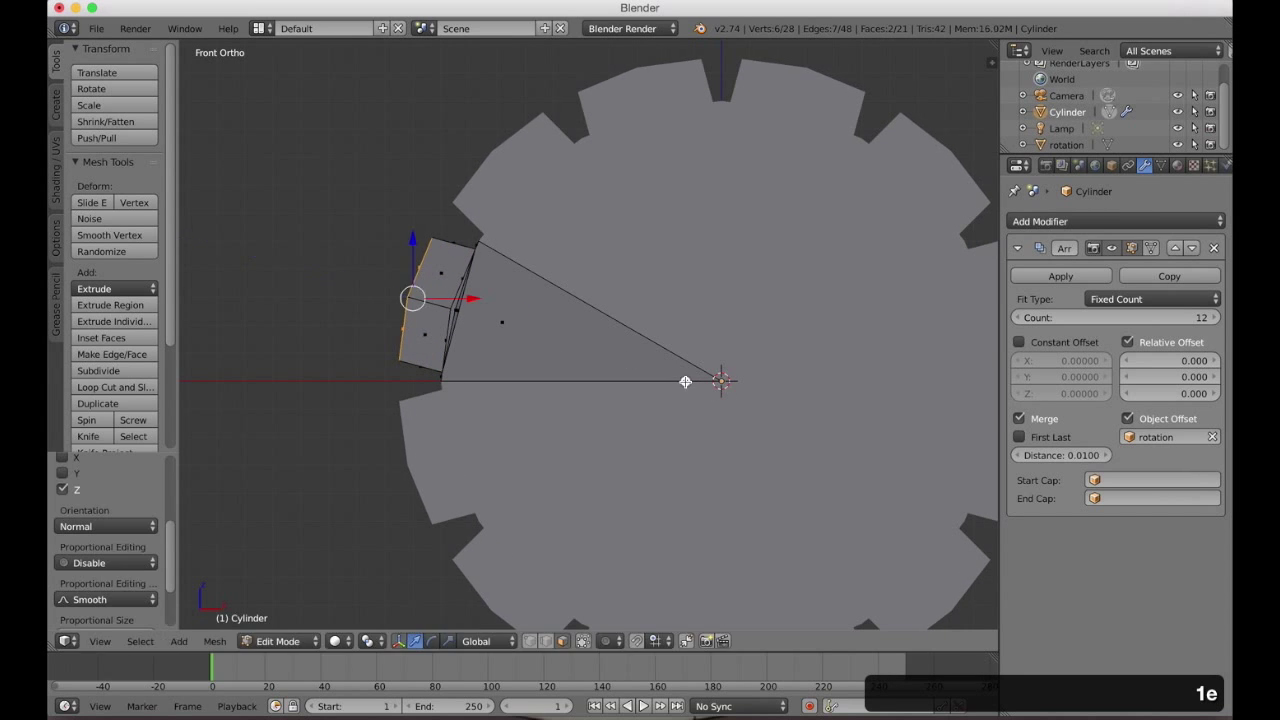
{"action": "key", "text": "e"}
{"action": "left_click", "coordinate": [657, 371]}
{"action": "scroll", "coordinate": [643, 371], "scroll_direction": "down", "scroll_amount": 5}
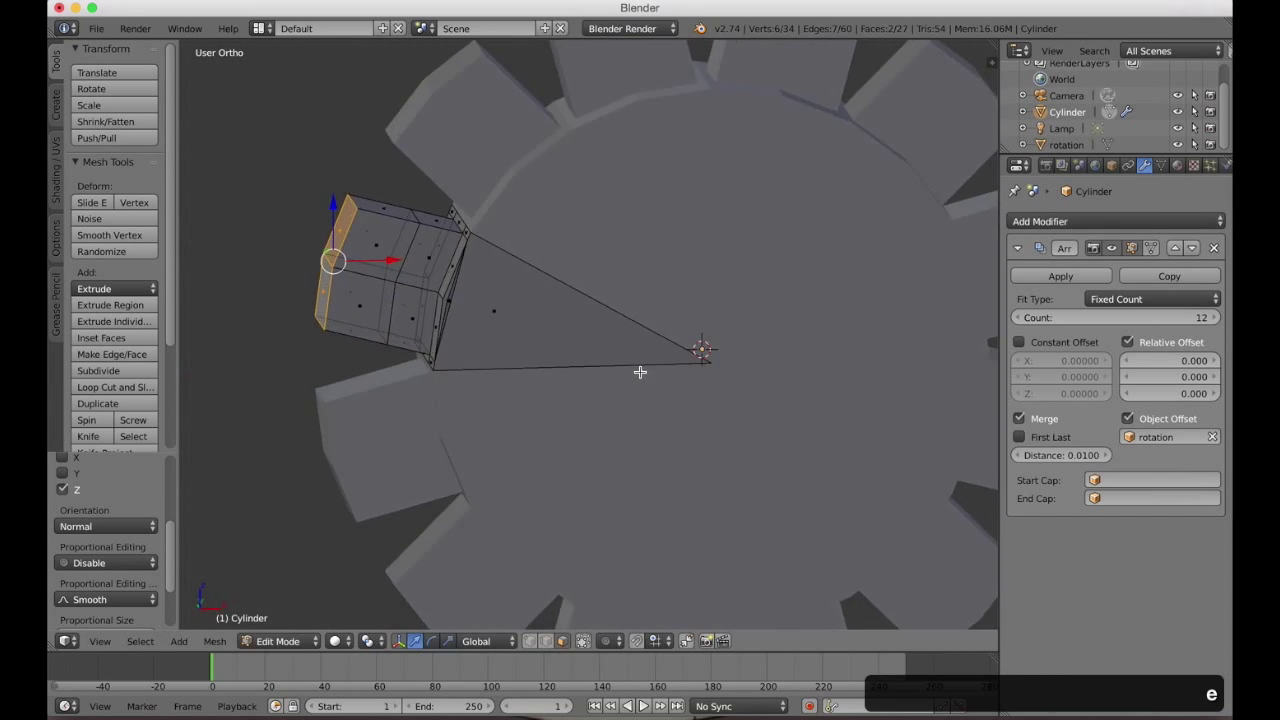
{"action": "scroll", "coordinate": [640, 372], "scroll_direction": "down", "scroll_amount": 2}
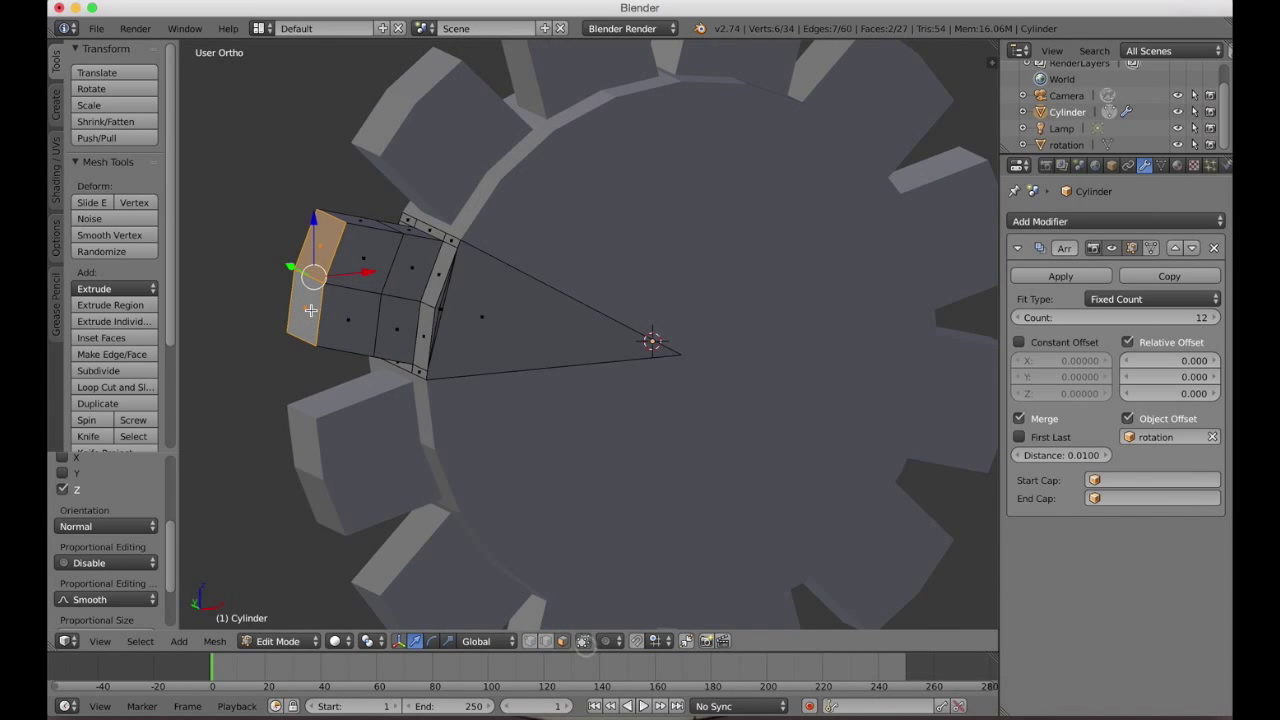
{"action": "key", "text": "ctrl+Tab"}
{"action": "left_click", "coordinate": [299, 229]}
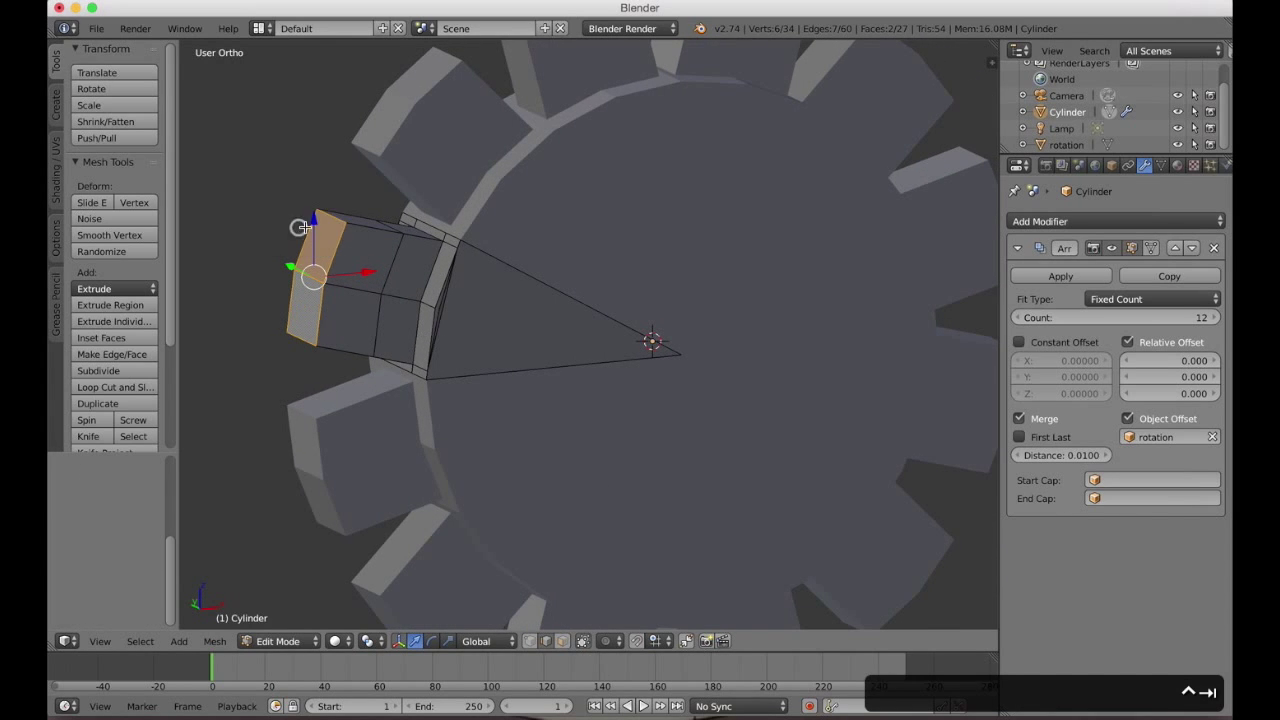
{"action": "left_click", "coordinate": [332, 219]}
Edge-slide the tooth's top and left end edges to collapse its end into a point.
{"action": "key", "text": "space"}
{"action": "type", "text": "edge slide"}
{"action": "key", "text": "Return"}
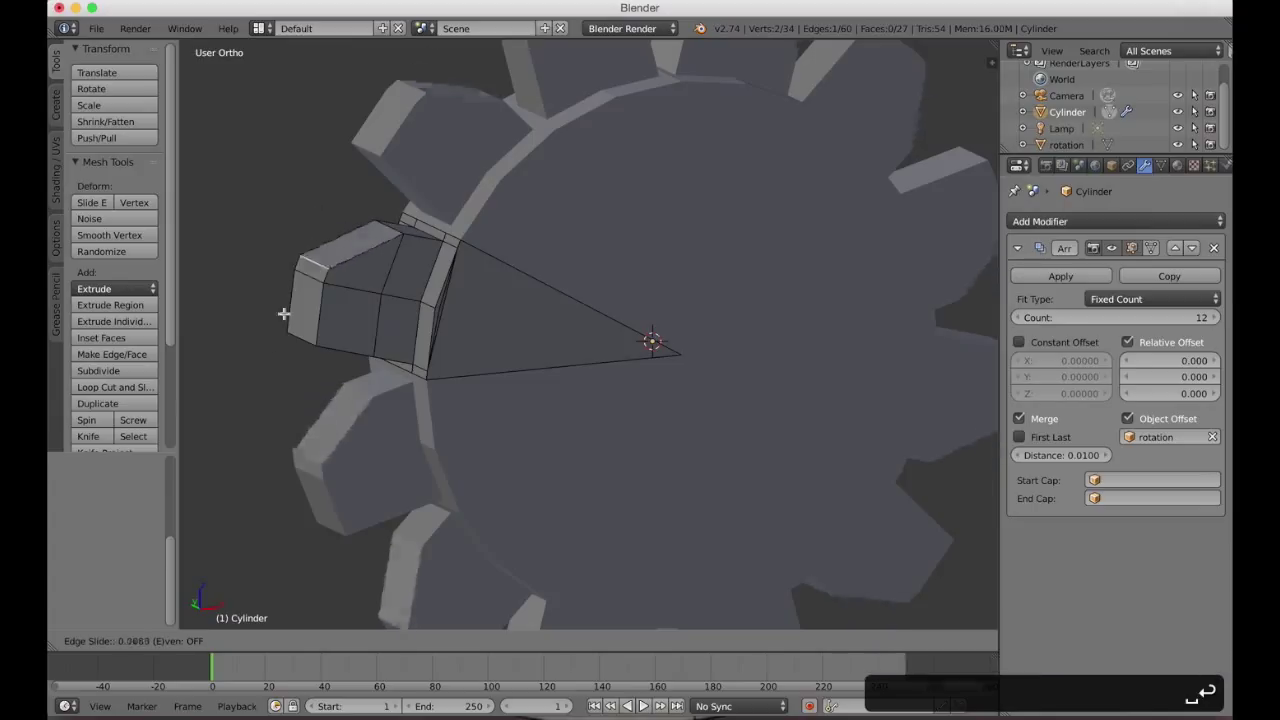
{"action": "left_click", "coordinate": [260, 401]}
{"action": "left_click", "coordinate": [294, 334]}
{"action": "key", "text": "space"}
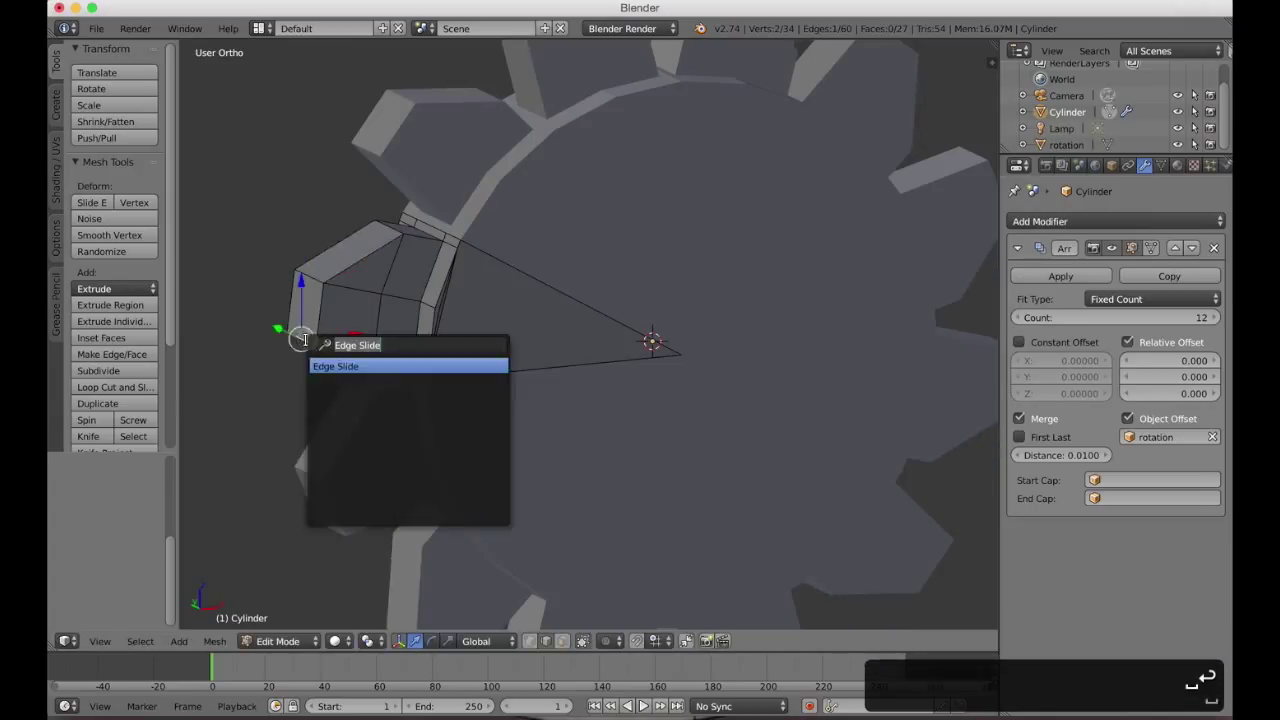
{"action": "key", "text": "Return"}
{"action": "left_click", "coordinate": [325, 110]}
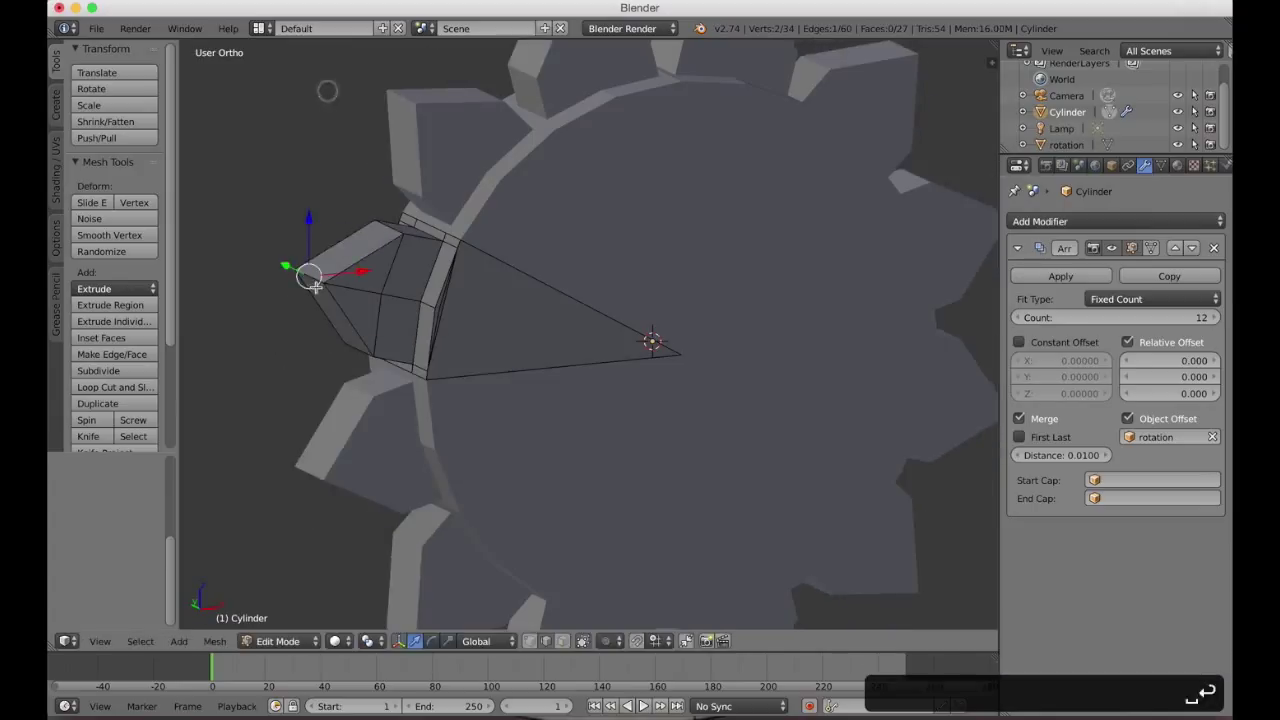
Select all and remove the 4 duplicate vertices, leaving 30.
{"action": "key", "text": "a"}
{"action": "key", "text": "a"}
{"action": "key", "text": "space"}
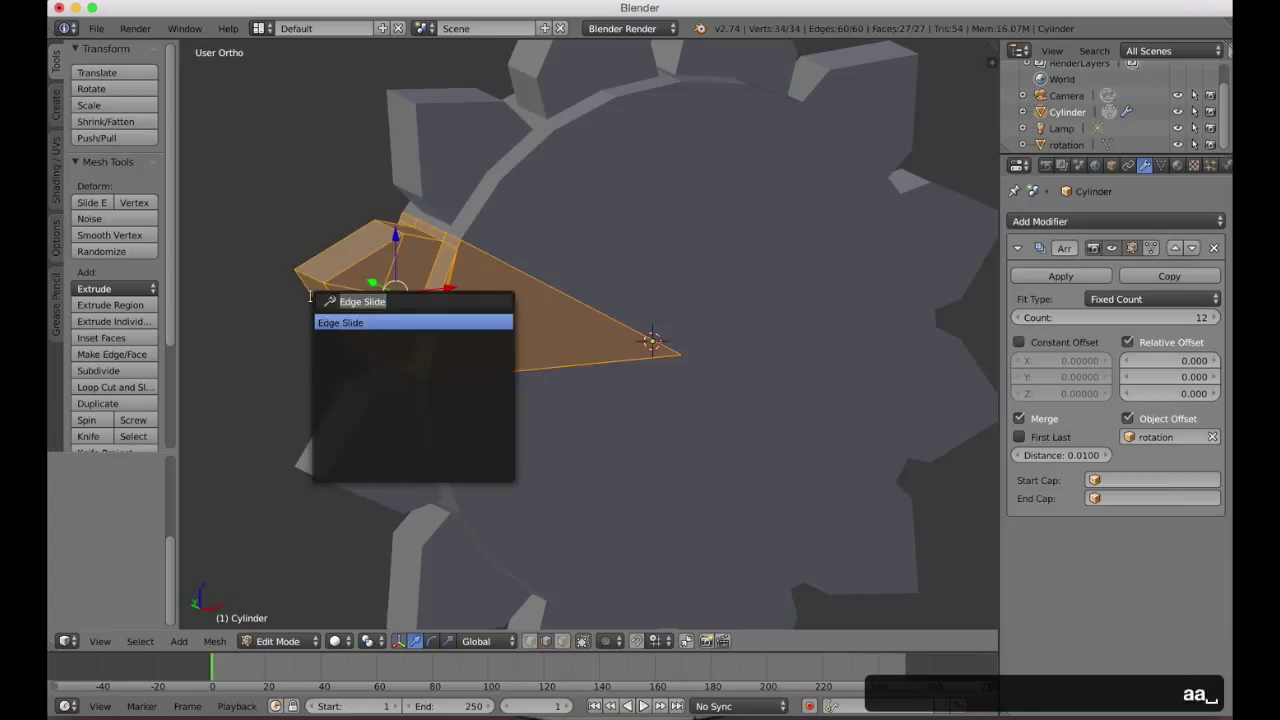
{"action": "type", "text": "dou"}
{"action": "key", "text": "Return"}
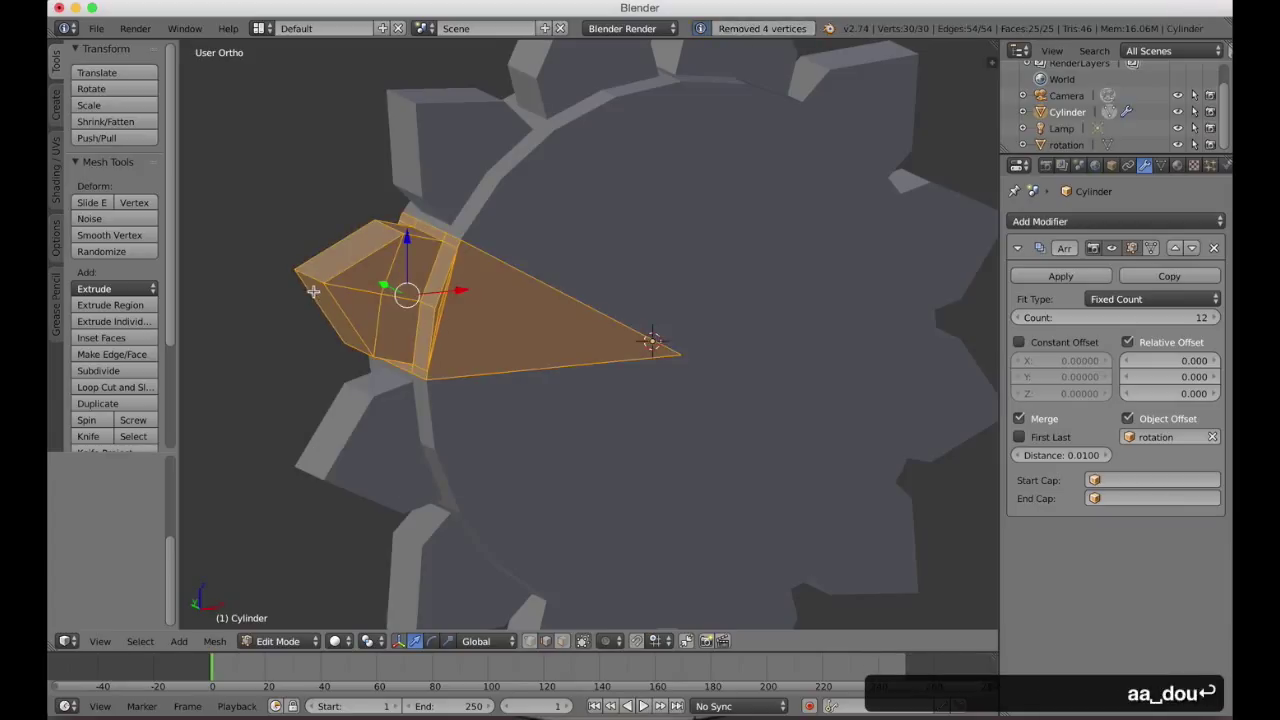
{"action": "right_click", "coordinate": [318, 283]}
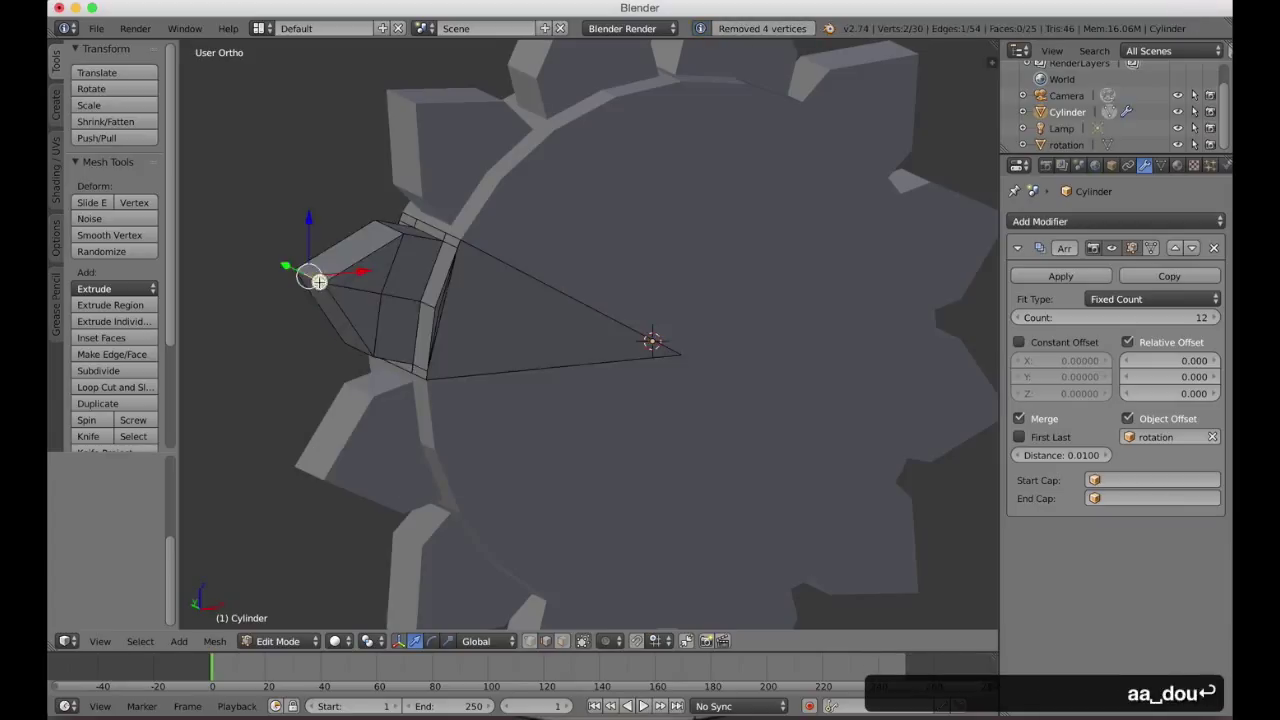
In Front view, move the tooth's tip vertex down to hook the blade.
{"action": "key", "text": "g"}
{"action": "right_click", "coordinate": [302, 258]}
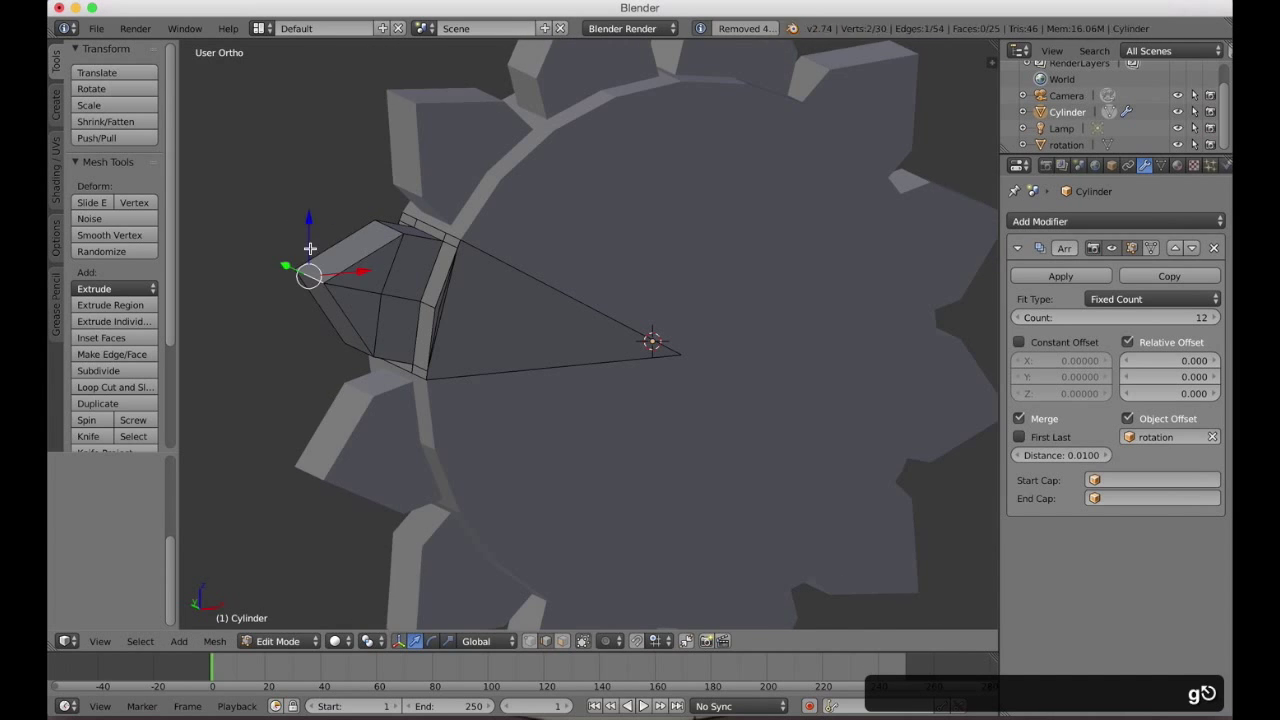
{"action": "key", "text": "KP_1"}
{"action": "key", "text": "g"}
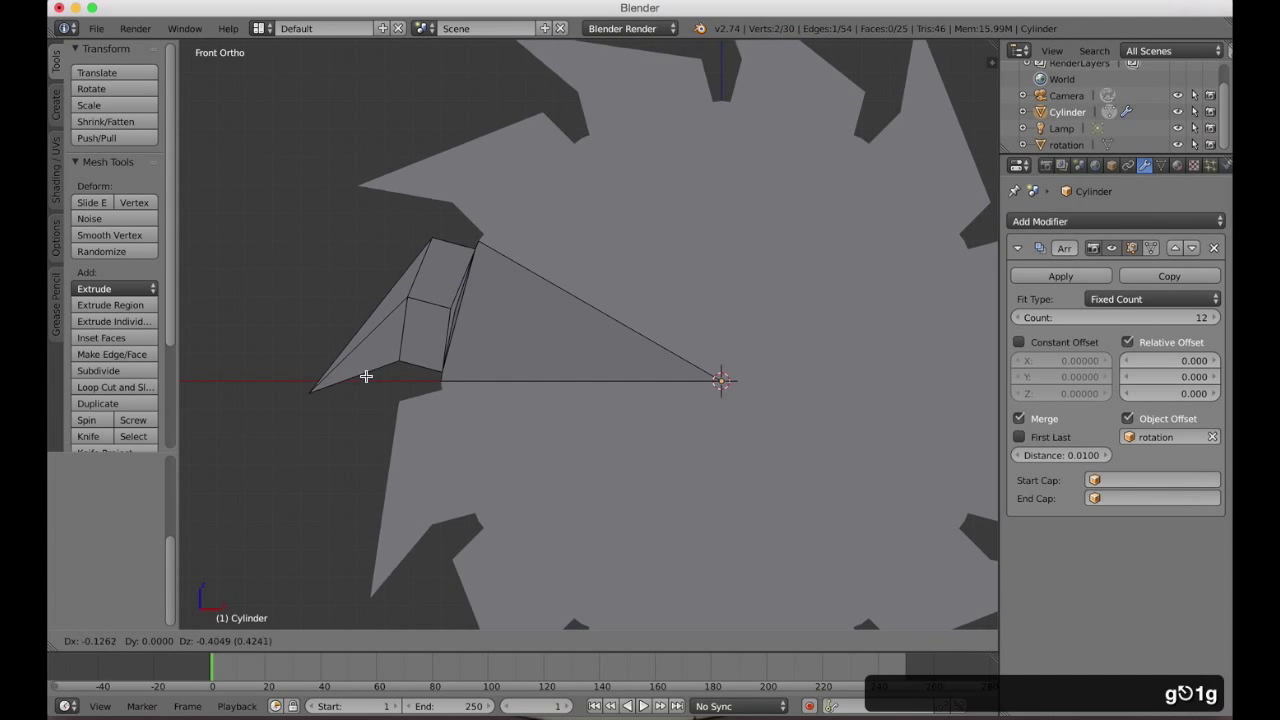
{"action": "left_click", "coordinate": [362, 377]}
{"action": "scroll", "coordinate": [361, 379], "scroll_direction": "down", "scroll_amount": 3}
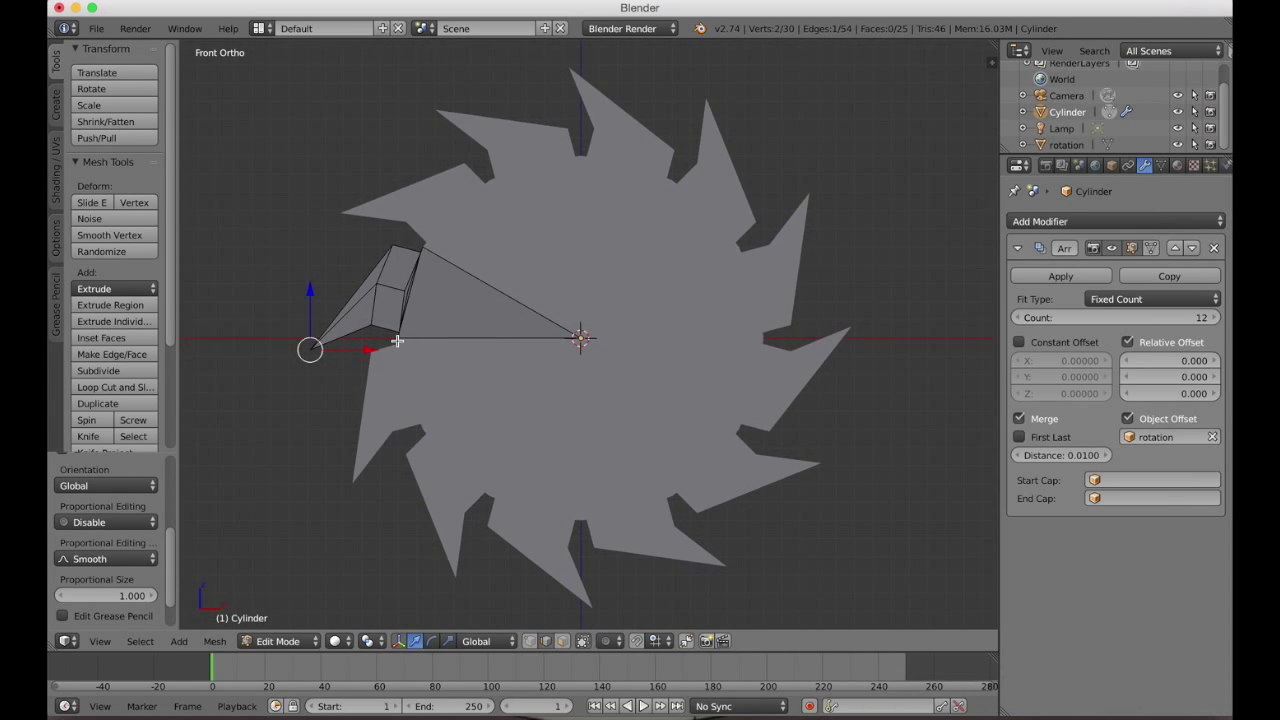
{"action": "scroll", "coordinate": [397, 341], "scroll_direction": "down", "scroll_amount": 5}
{"action": "key", "text": "KP_1"}
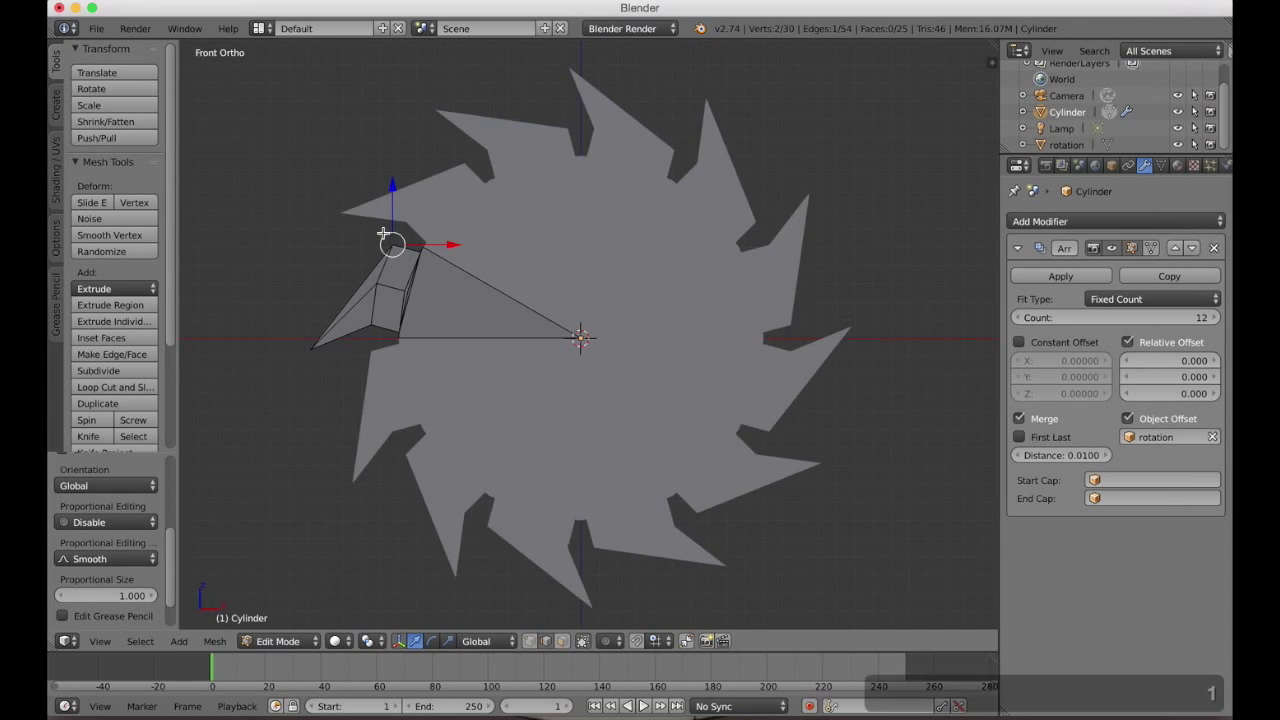
{"action": "key", "text": "g"}
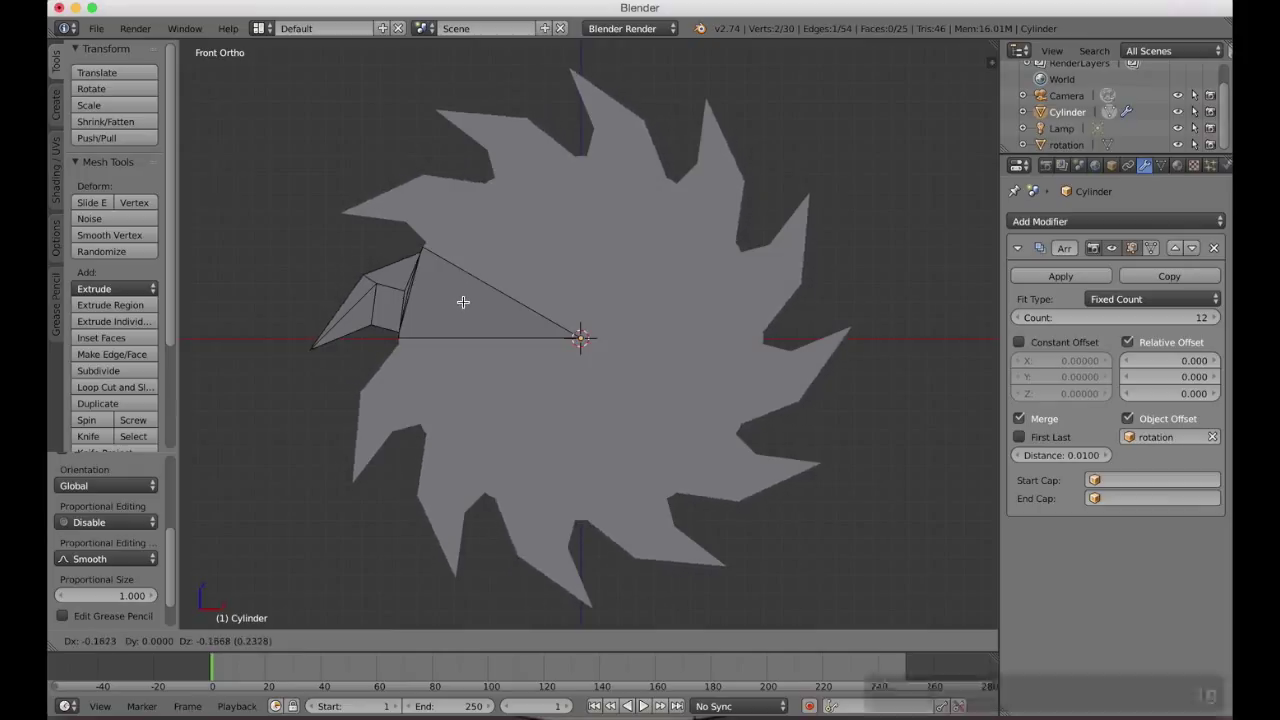
{"action": "left_click", "coordinate": [462, 301]}
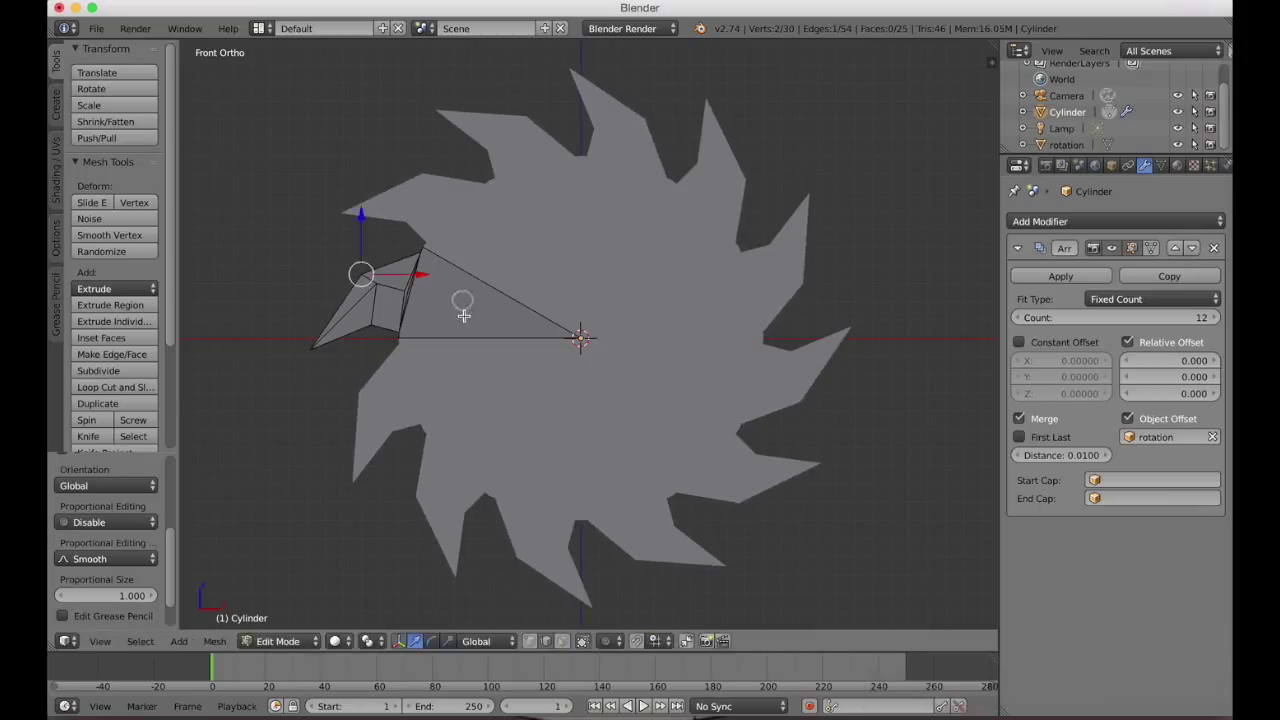
{"action": "scroll", "coordinate": [464, 316], "scroll_direction": "down", "scroll_amount": 3}
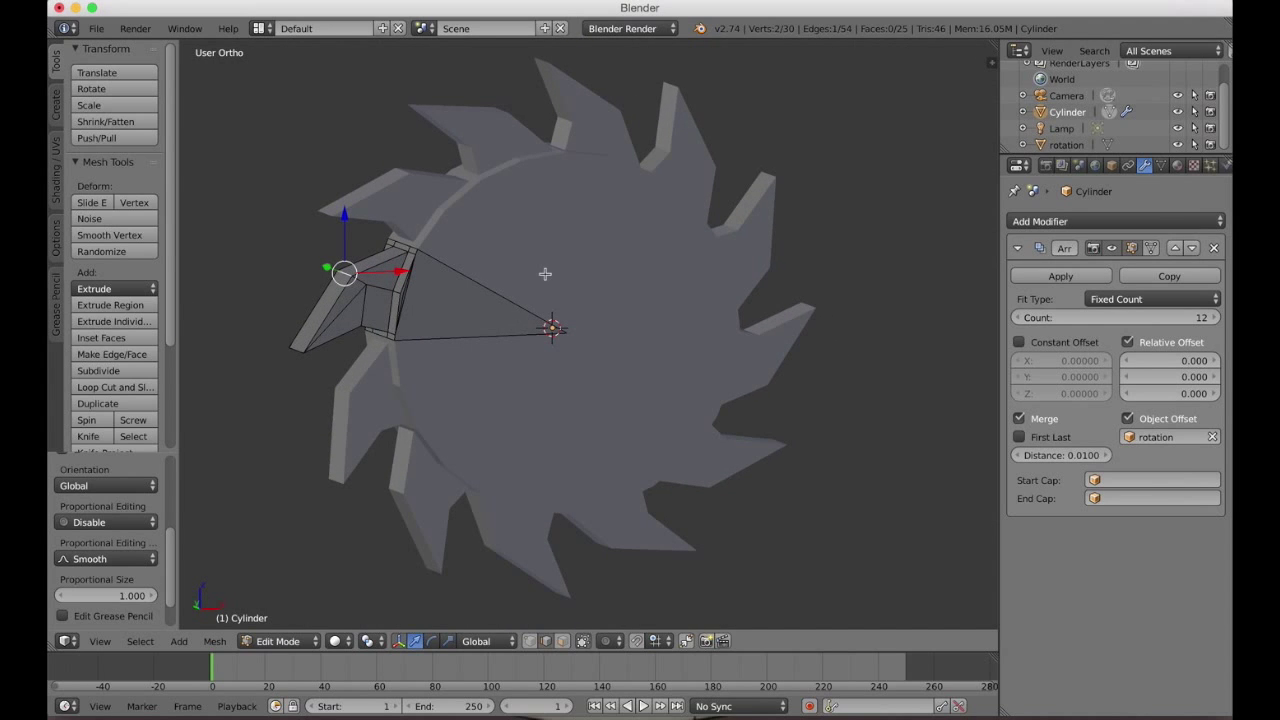
{"action": "scroll", "coordinate": [540, 274], "scroll_direction": "right", "scroll_amount": 5}
Delete three selected faces from the tooth in face select mode.
{"action": "key", "text": "ctrl+Tab"}
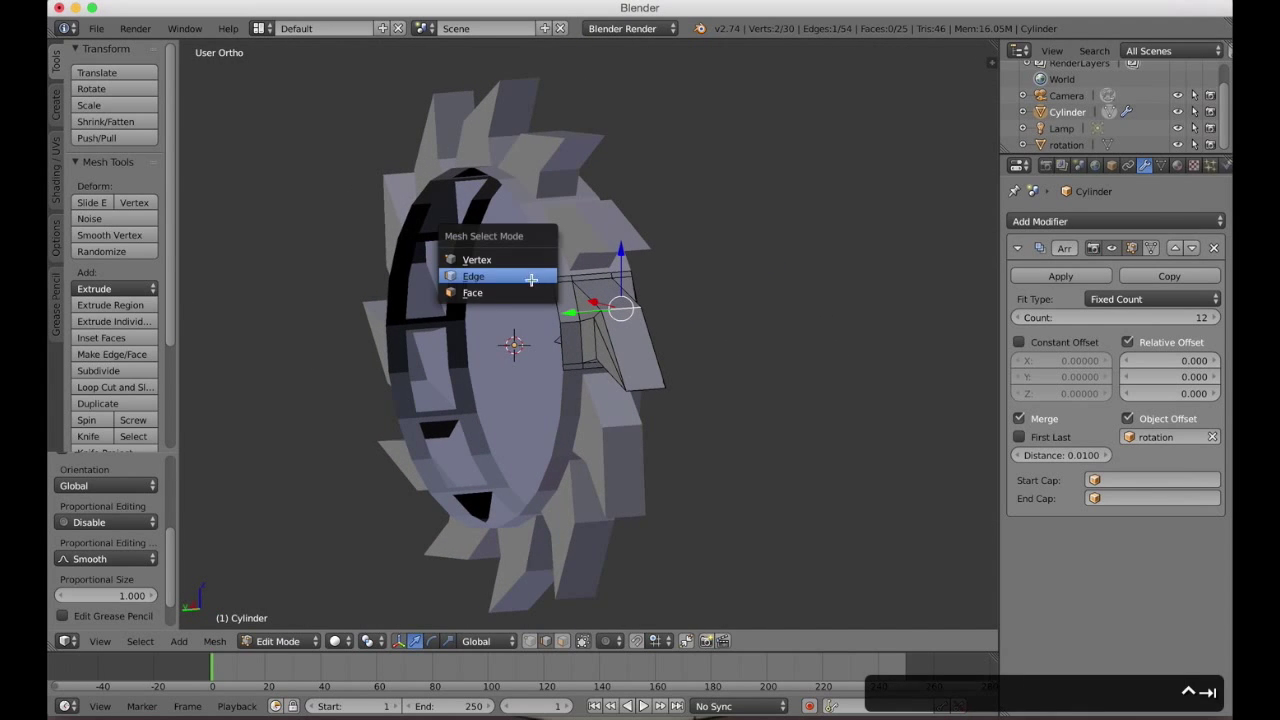
{"action": "left_click", "coordinate": [518, 293]}
{"action": "right_click", "coordinate": [586, 300]}
{"action": "right_click", "coordinate": [588, 328], "text": "shift"}
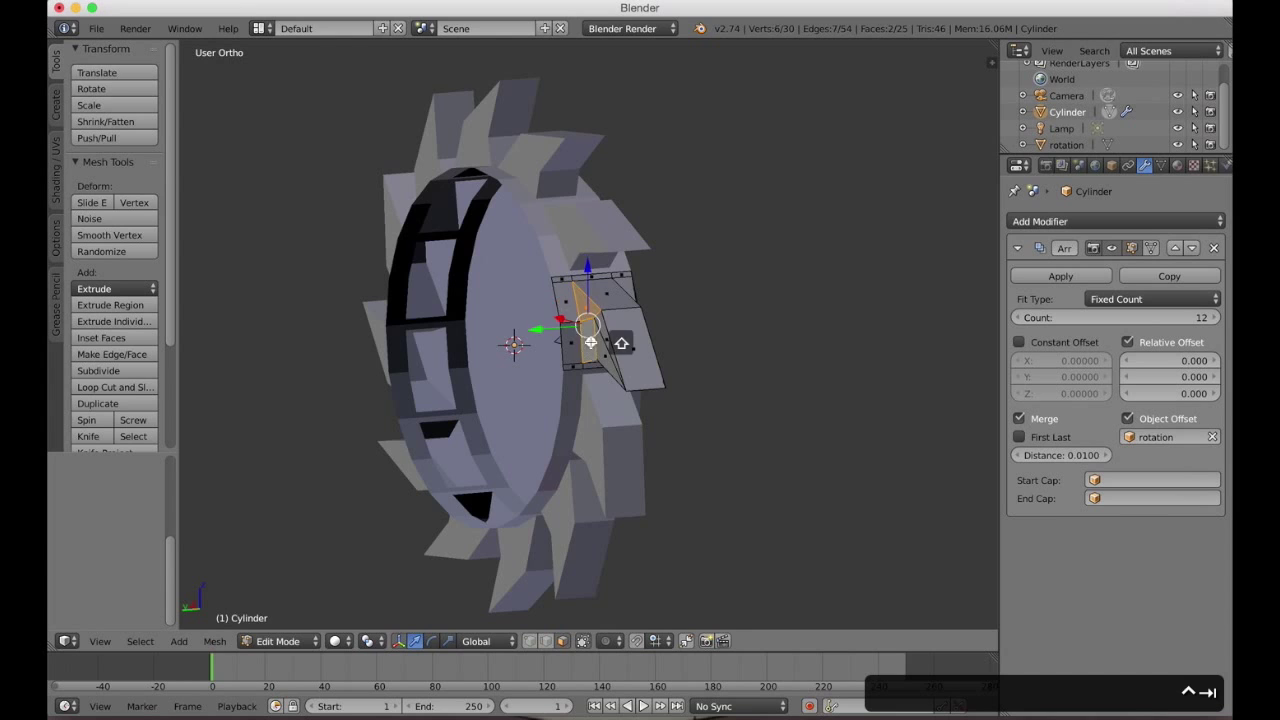
{"action": "right_click", "coordinate": [603, 345], "text": "shift"}
{"action": "key", "text": "x"}
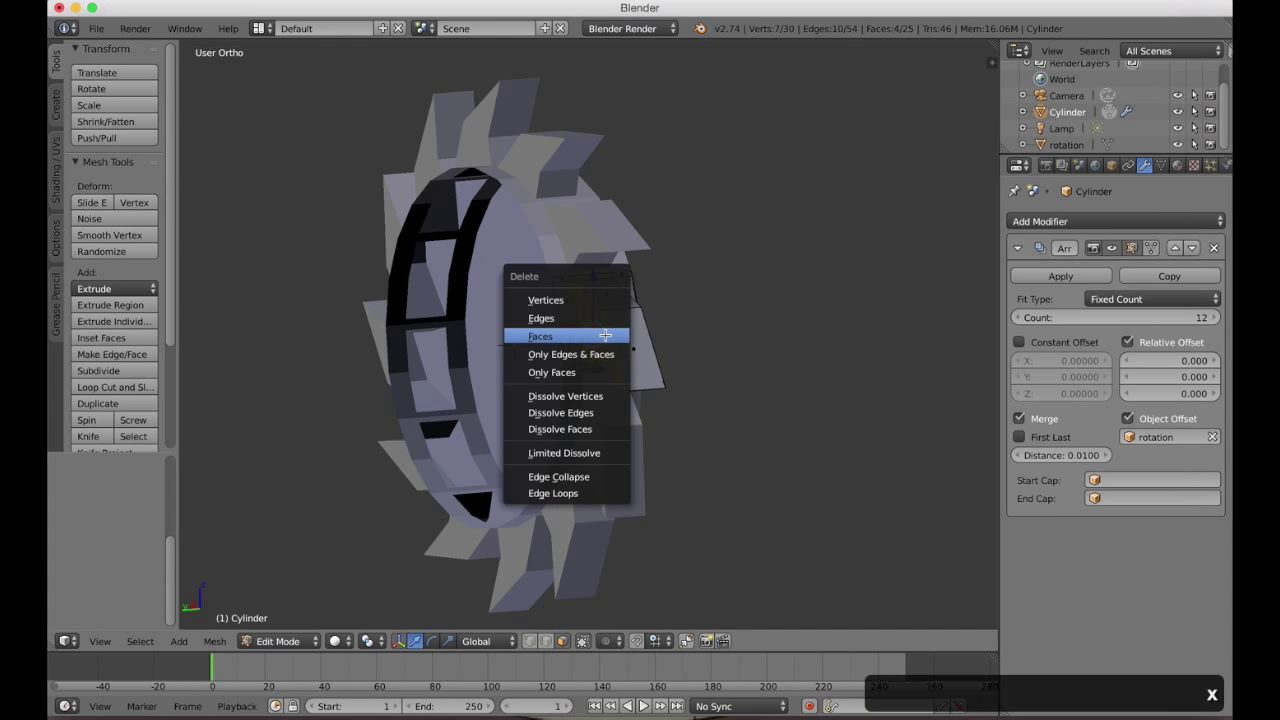
{"action": "left_click", "coordinate": [605, 334]}
{"action": "key", "text": "KP_1"}
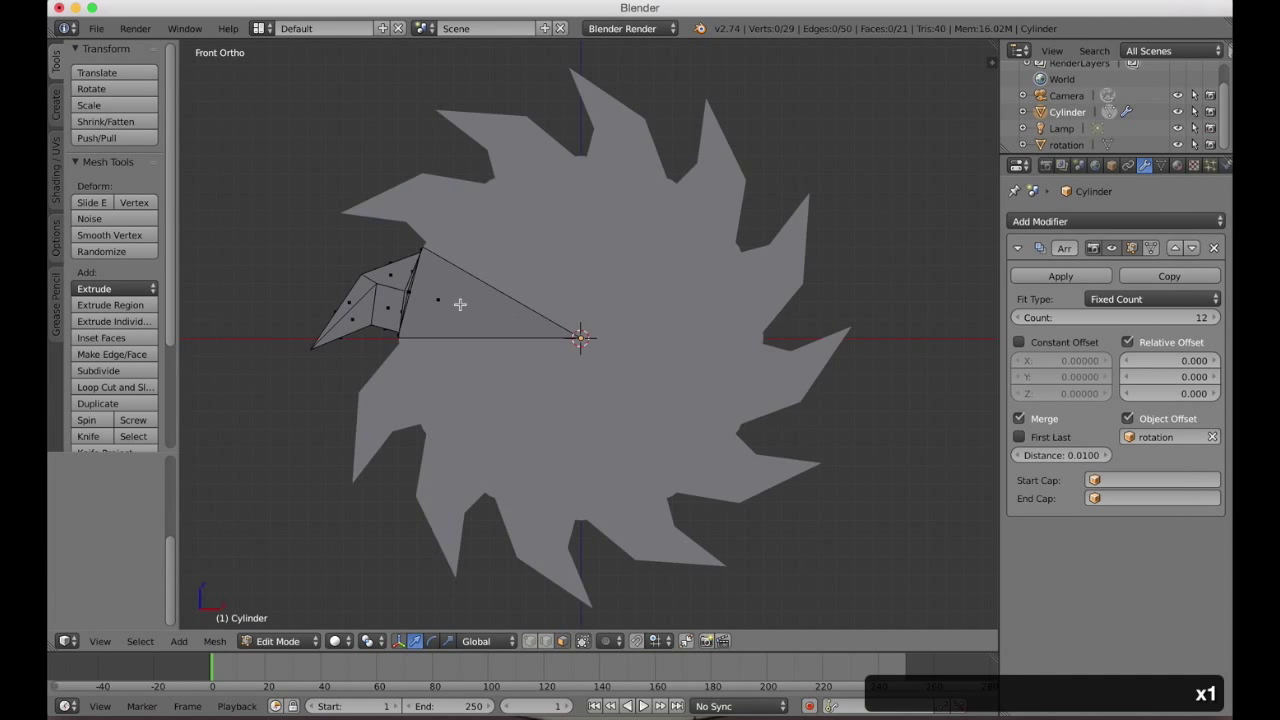
Zoom in and delete the thin sliver face in face select mode.
{"action": "scroll", "coordinate": [460, 303], "scroll_direction": "up", "scroll_amount": 3}
{"action": "scroll", "coordinate": [460, 303], "scroll_direction": "up", "scroll_amount": 4, "text": "ctrl"}
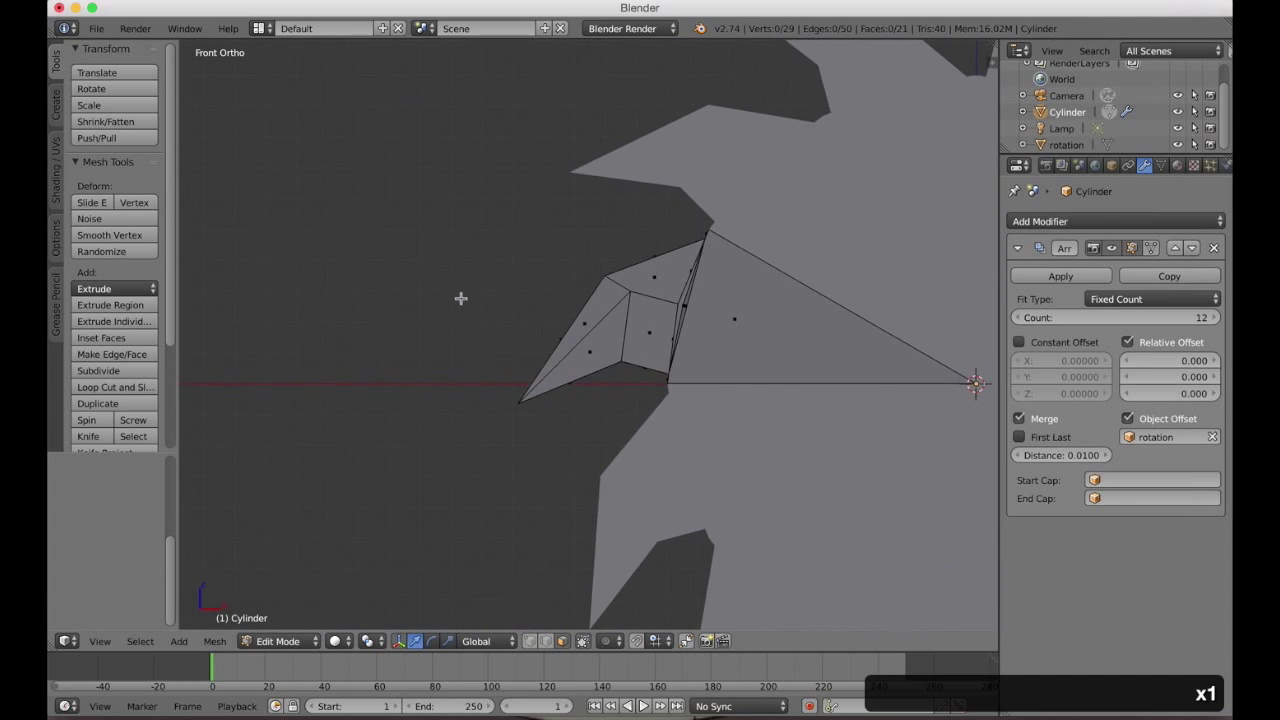
{"action": "scroll", "coordinate": [460, 298], "scroll_direction": "down", "scroll_amount": 8}
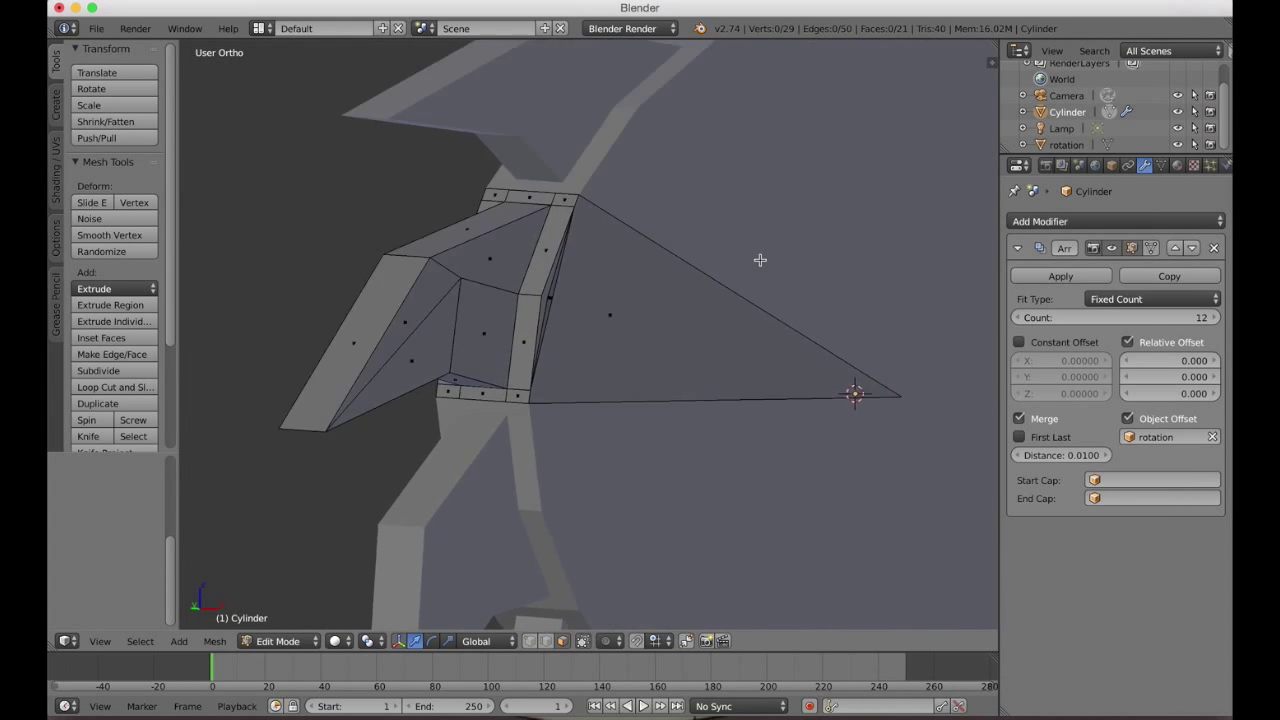
{"action": "scroll", "coordinate": [760, 260], "scroll_direction": "down", "scroll_amount": 3, "text": "ctrl"}
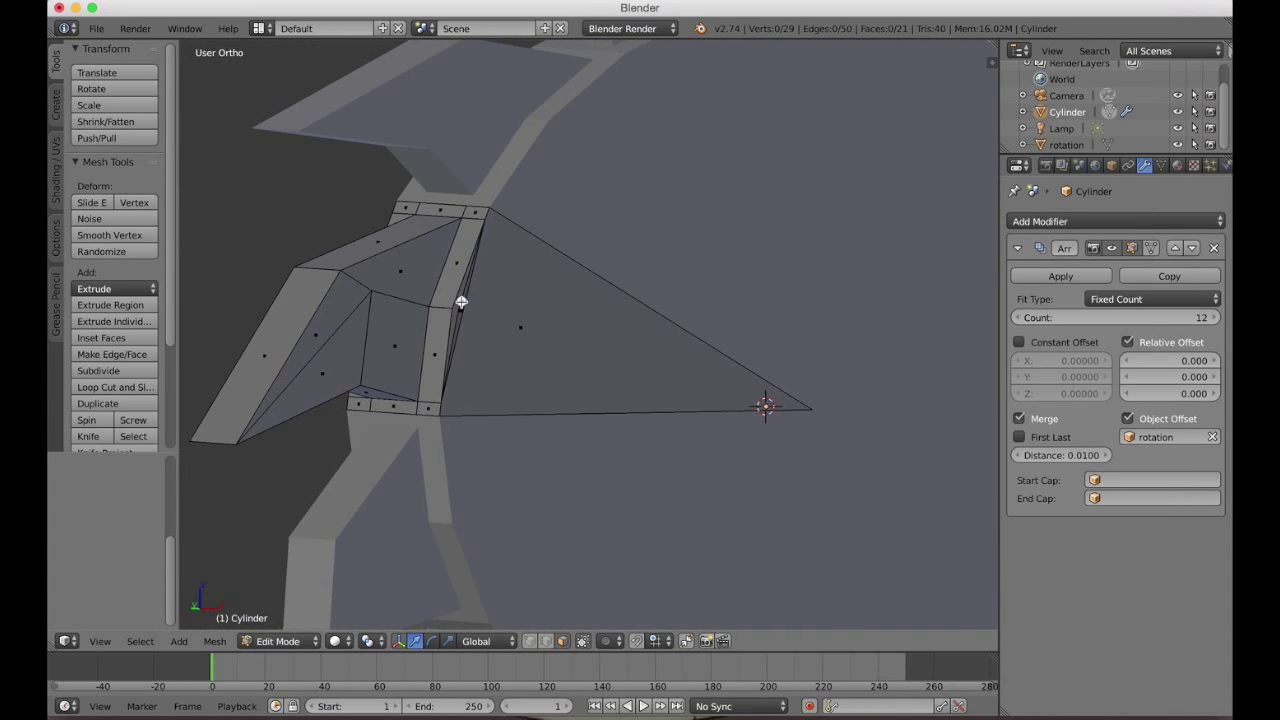
{"action": "key", "text": "ctrl+Tab"}
{"action": "left_click", "coordinate": [461, 305]}
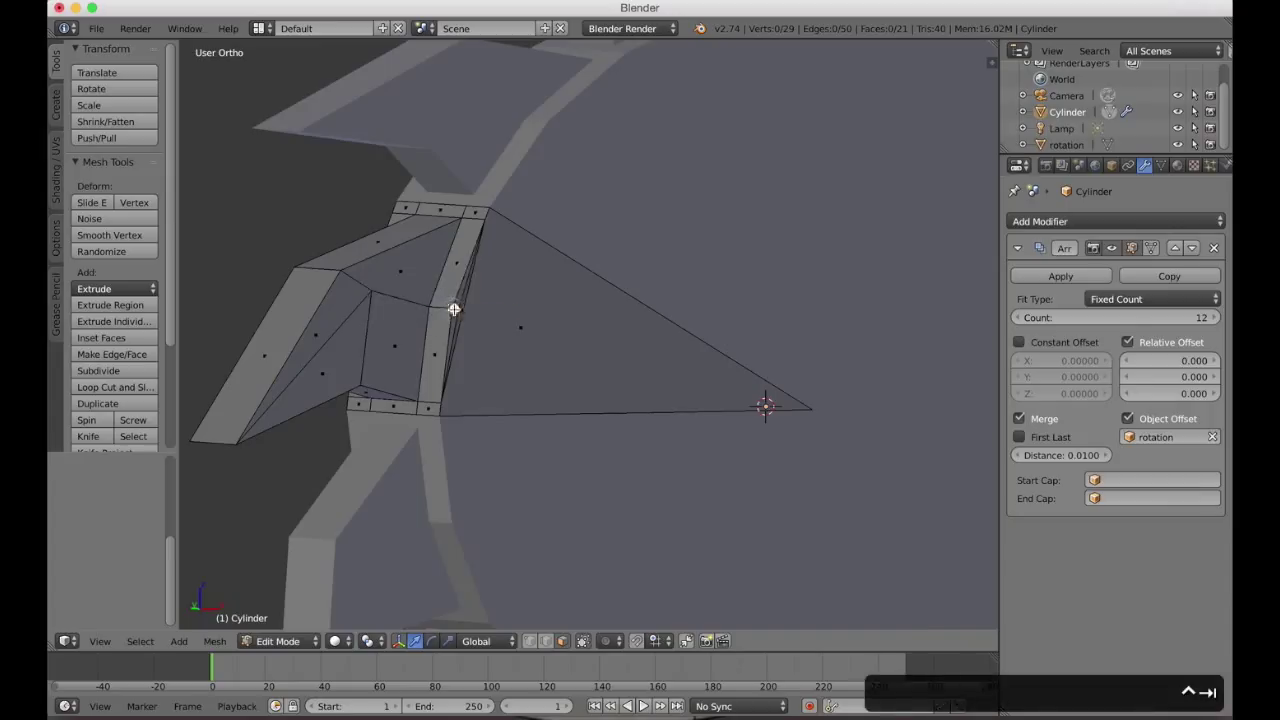
{"action": "left_click", "coordinate": [457, 309]}
{"action": "key", "text": "x"}
{"action": "left_click", "coordinate": [453, 309]}
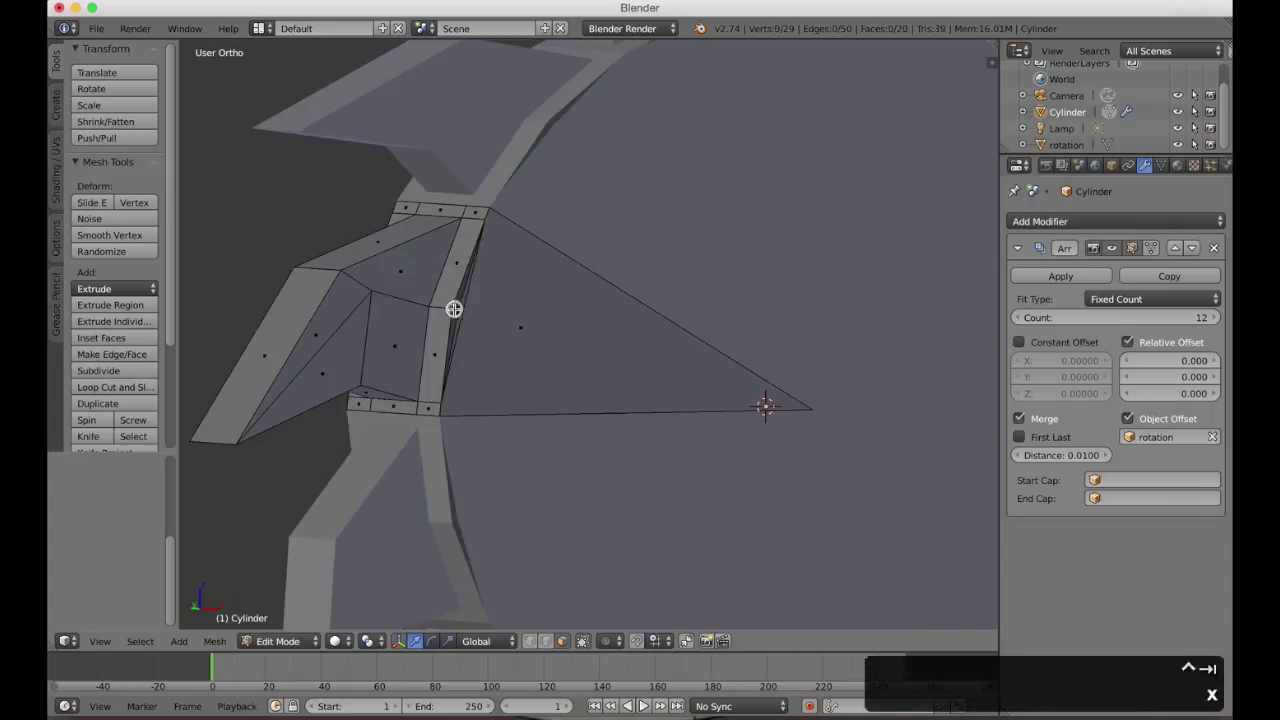
Select the large triangle face and run Delete on it.
{"action": "left_click", "coordinate": [462, 307]}
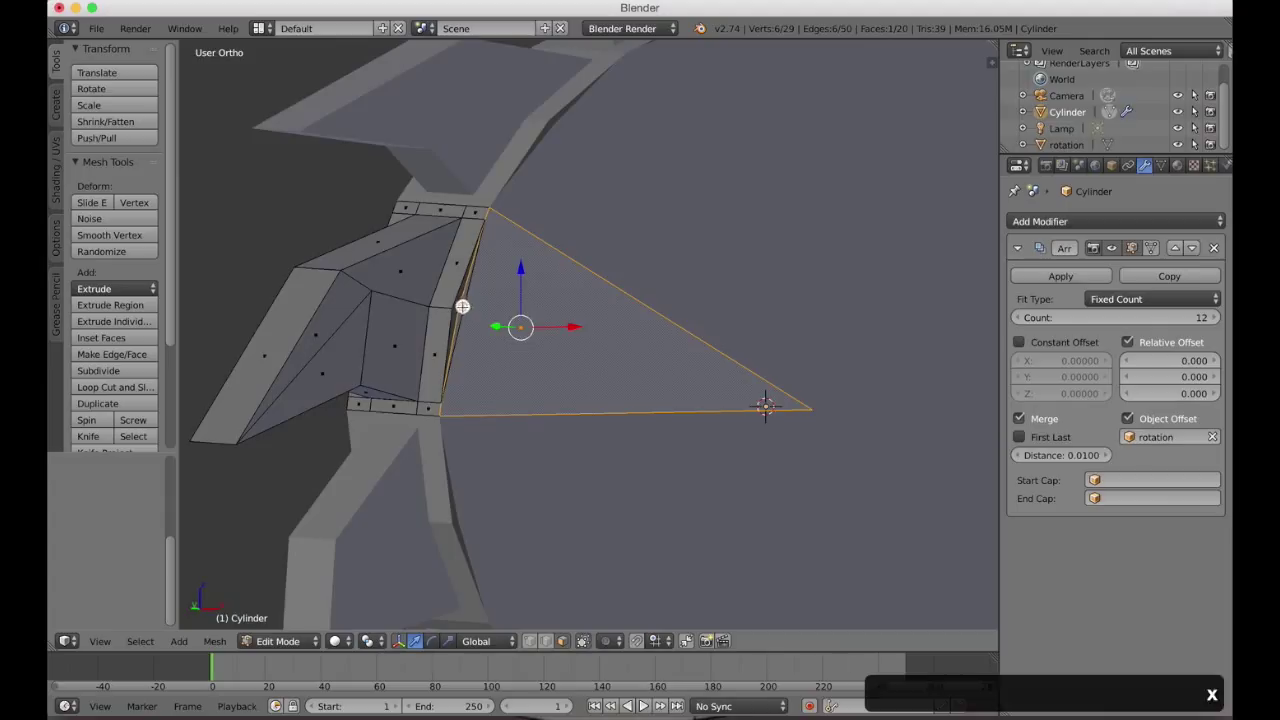
{"action": "key", "text": "a"}
{"action": "key", "text": "a"}
{"action": "key", "text": "a"}
{"action": "right_click", "coordinate": [482, 314]}
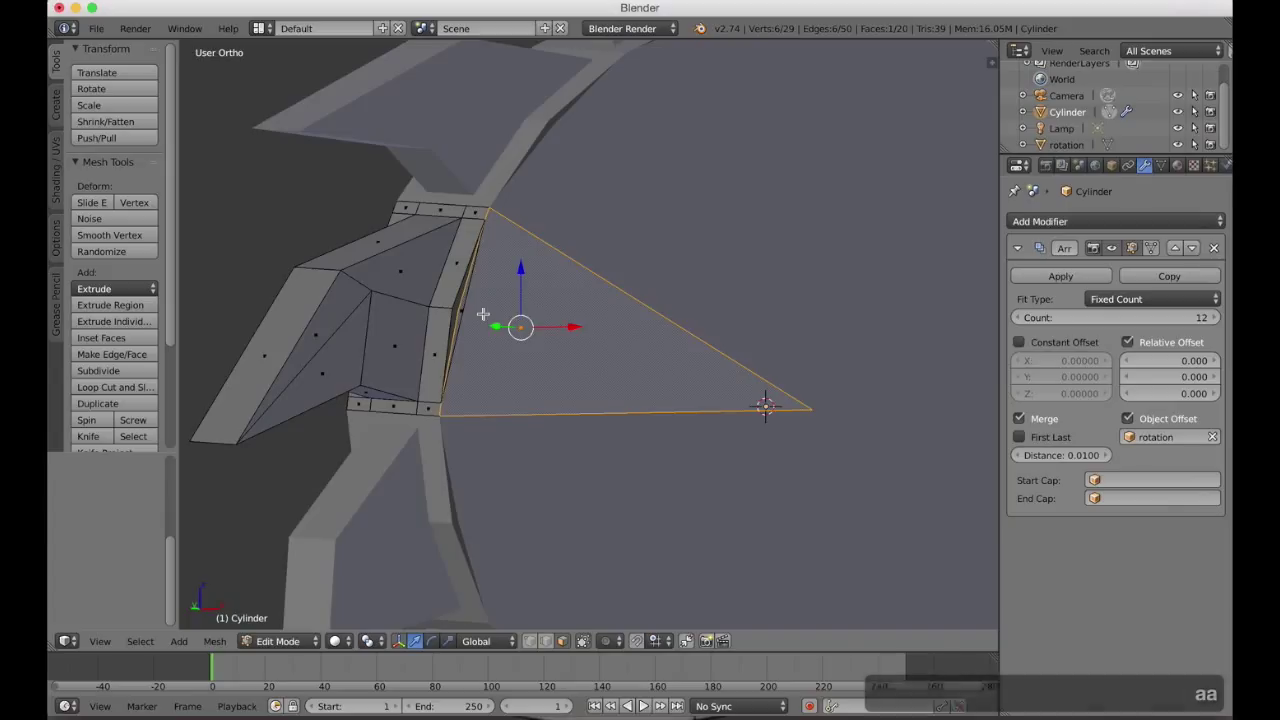
{"action": "key", "text": "x"}
{"action": "left_click", "coordinate": [484, 314]}
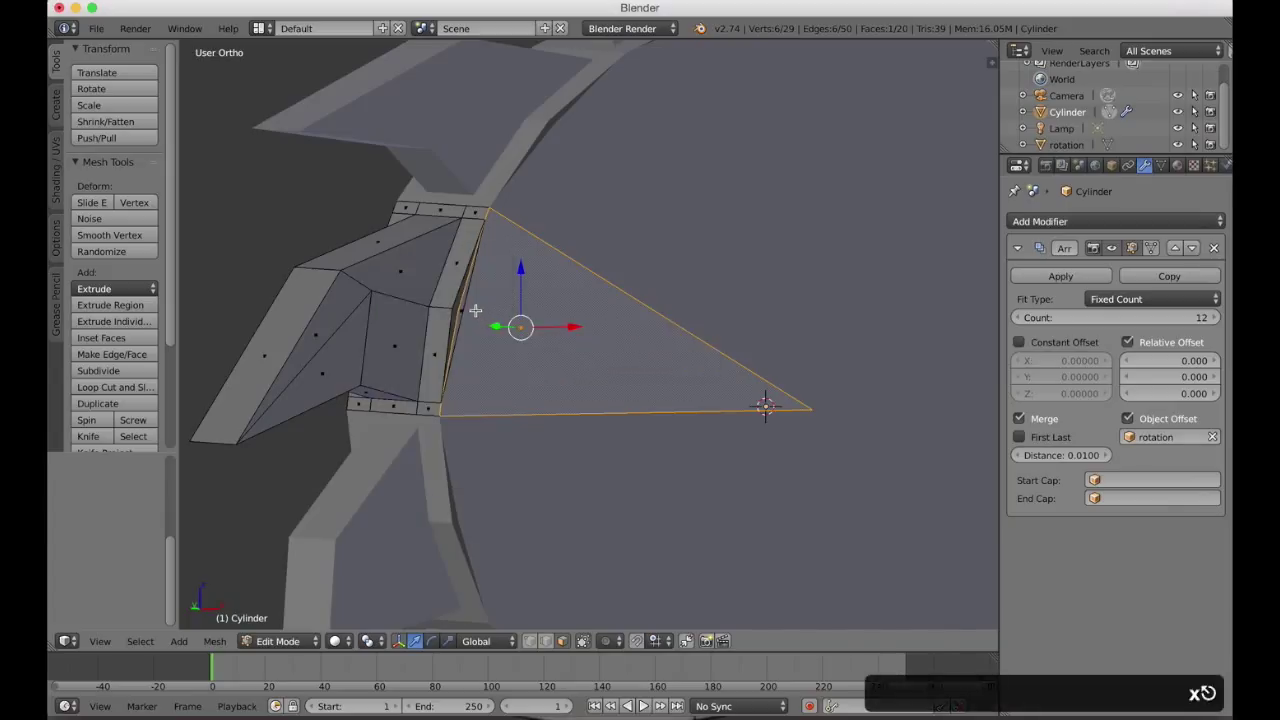
Nudge the vertex at the tooth's base to the right.
{"action": "key", "text": "ctrl+Tab"}
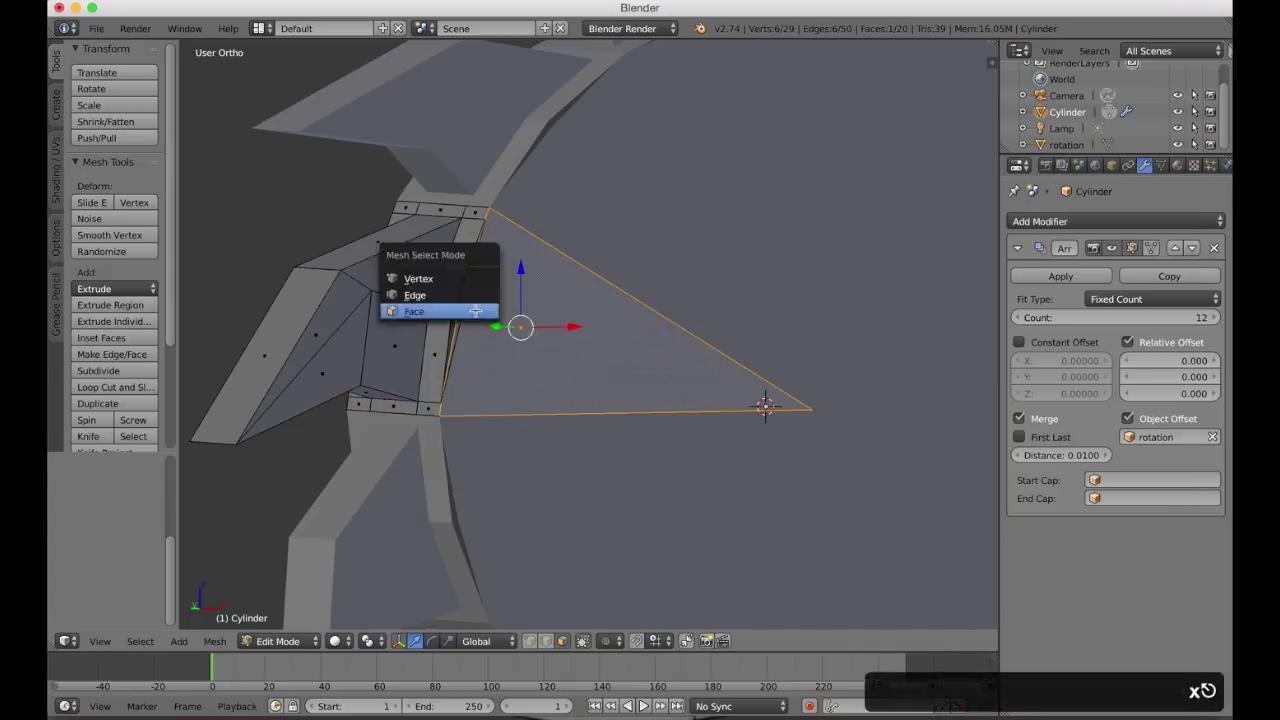
{"action": "left_click", "coordinate": [444, 290]}
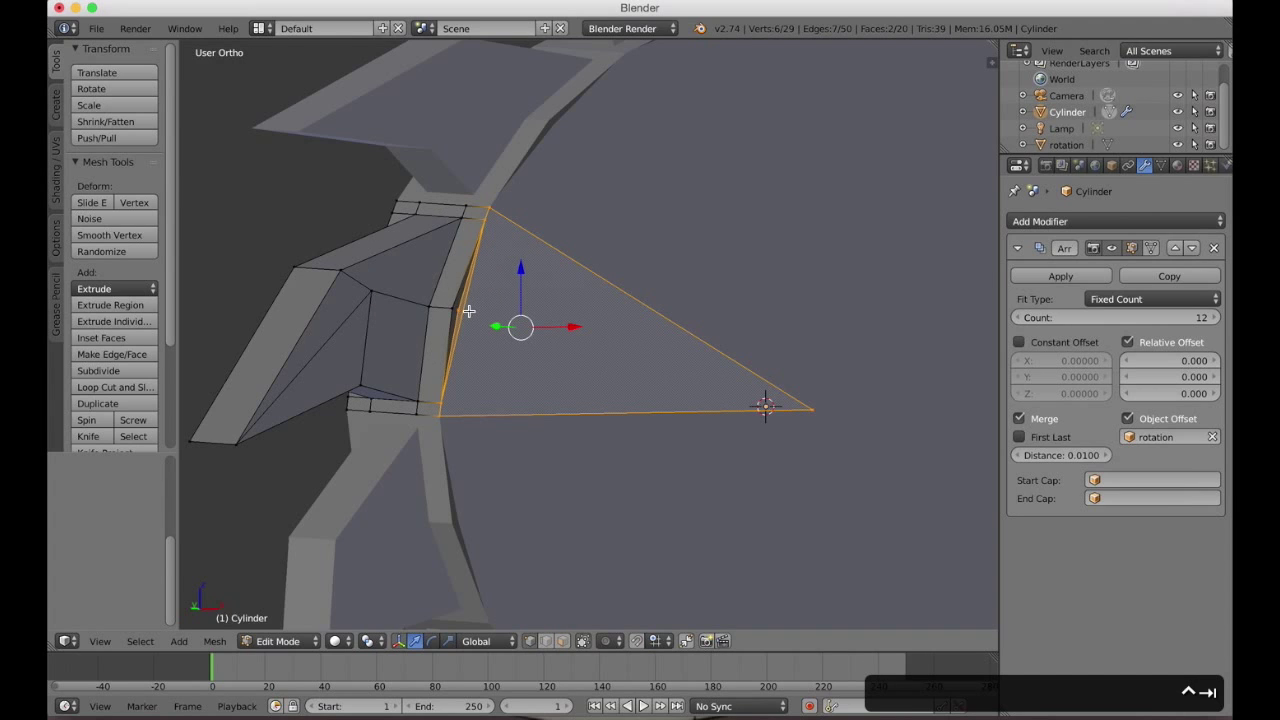
{"action": "right_click", "coordinate": [464, 311]}
{"action": "key", "text": "g"}
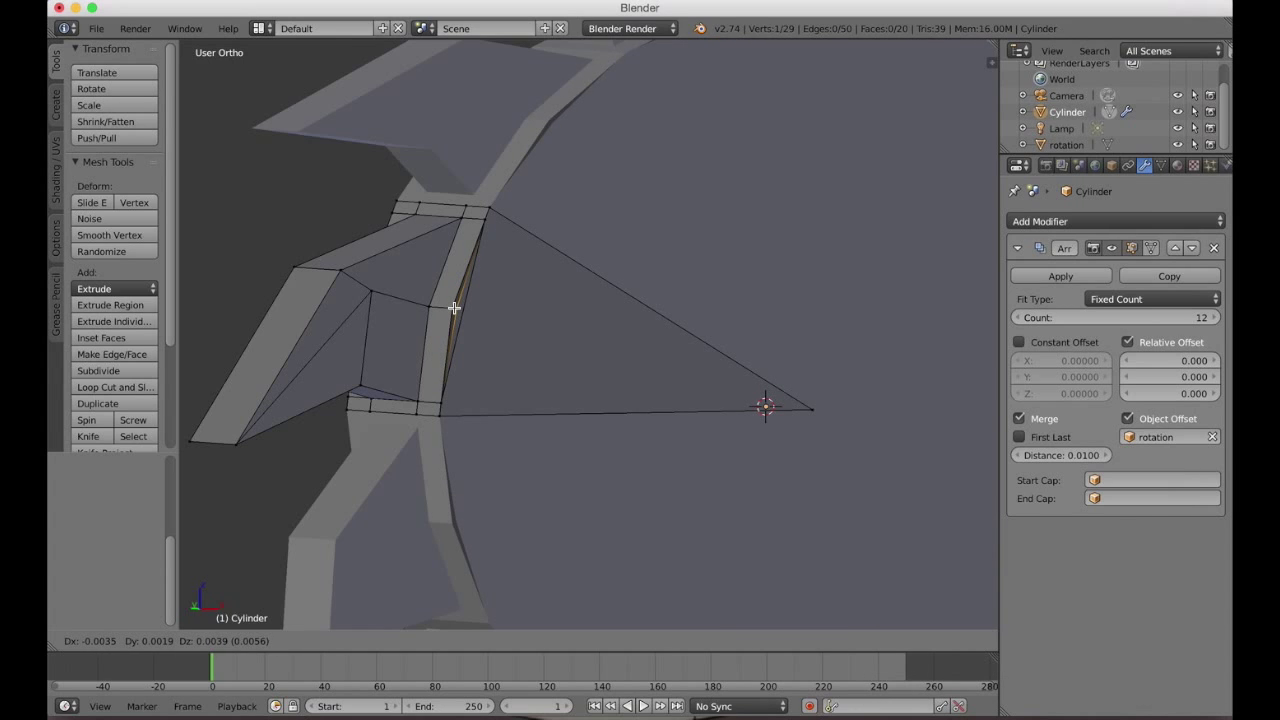
{"action": "left_click", "coordinate": [482, 307]}
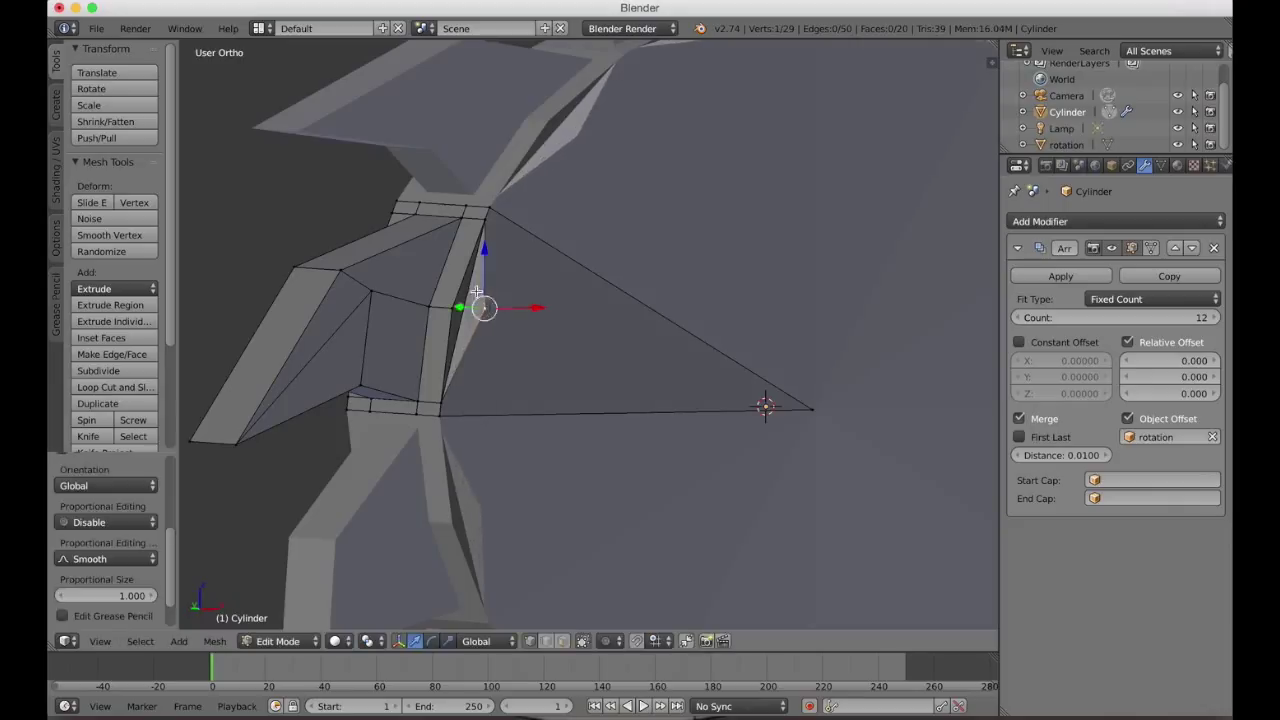
In edge mode, delete the thin edge strip between the blade triangle and the ring.
{"action": "key", "text": "ctrl+Tab"}
{"action": "left_click", "coordinate": [440, 309]}
{"action": "left_click", "coordinate": [470, 318]}
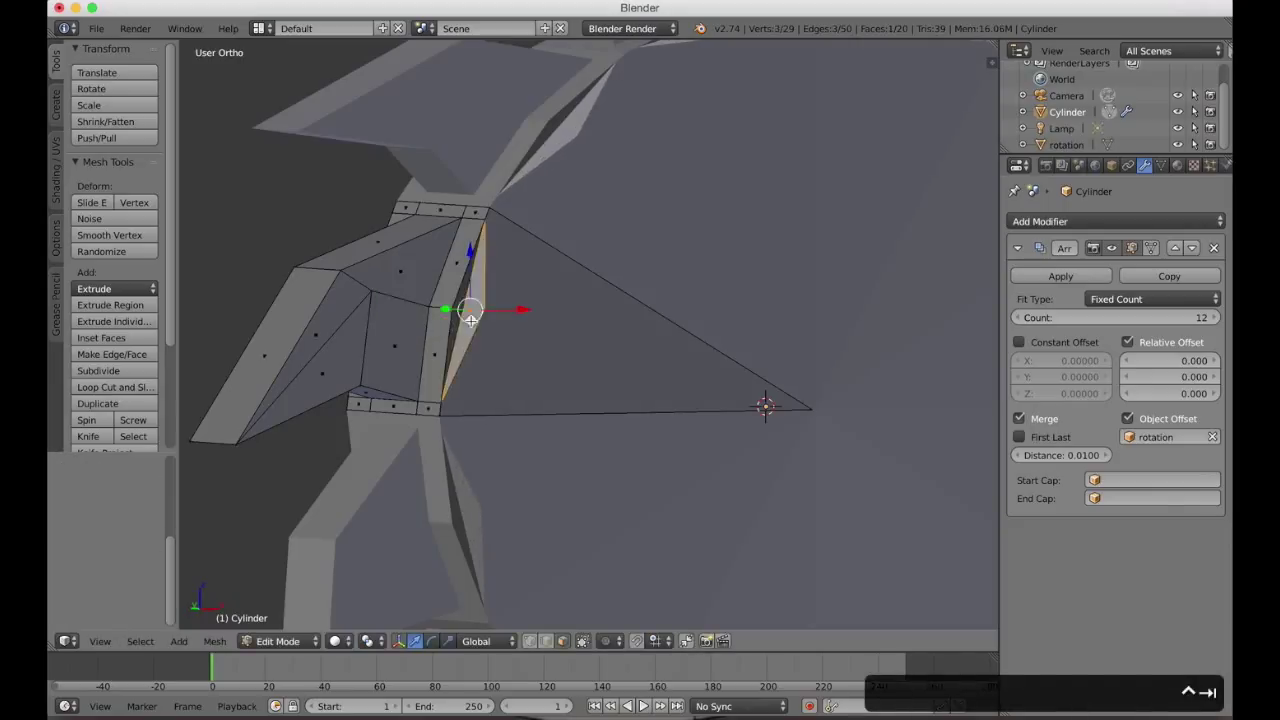
{"action": "key", "text": "x"}
{"action": "left_click", "coordinate": [466, 321]}
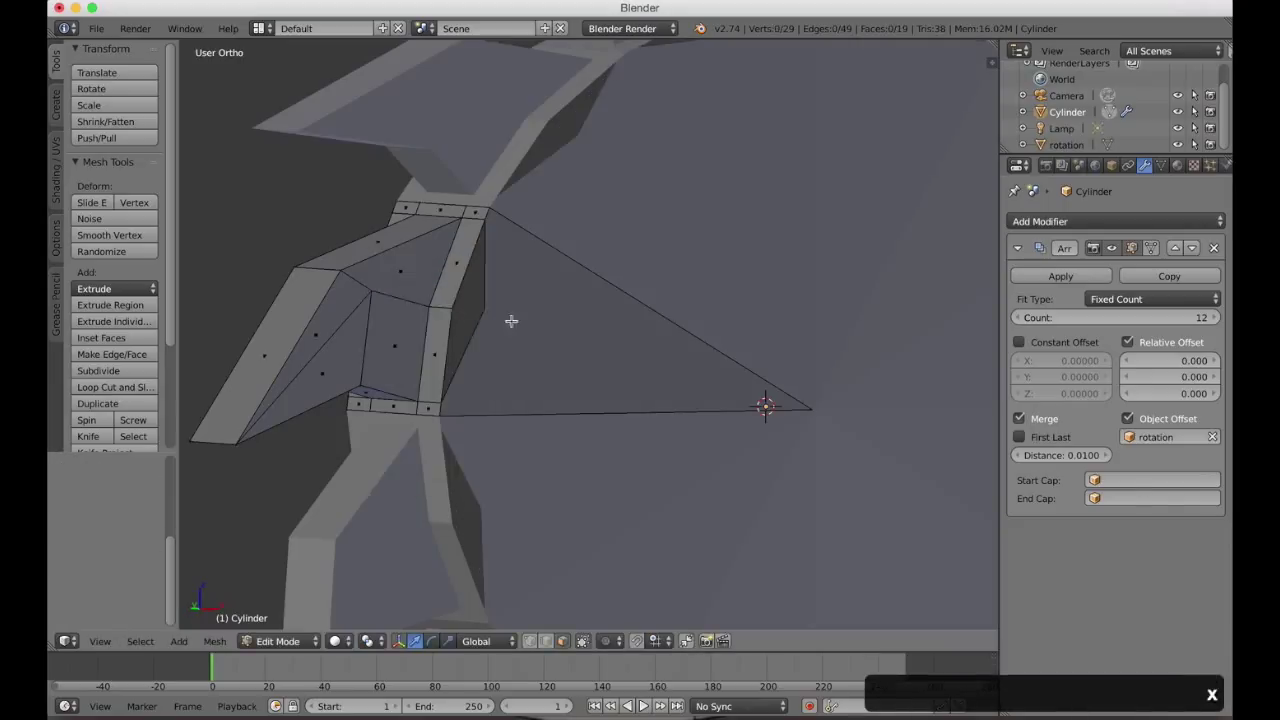
{"action": "left_click", "coordinate": [511, 321]}
Move the leftover vertex beside the ring slightly to the left.
{"action": "key", "text": "ctrl+Tab"}
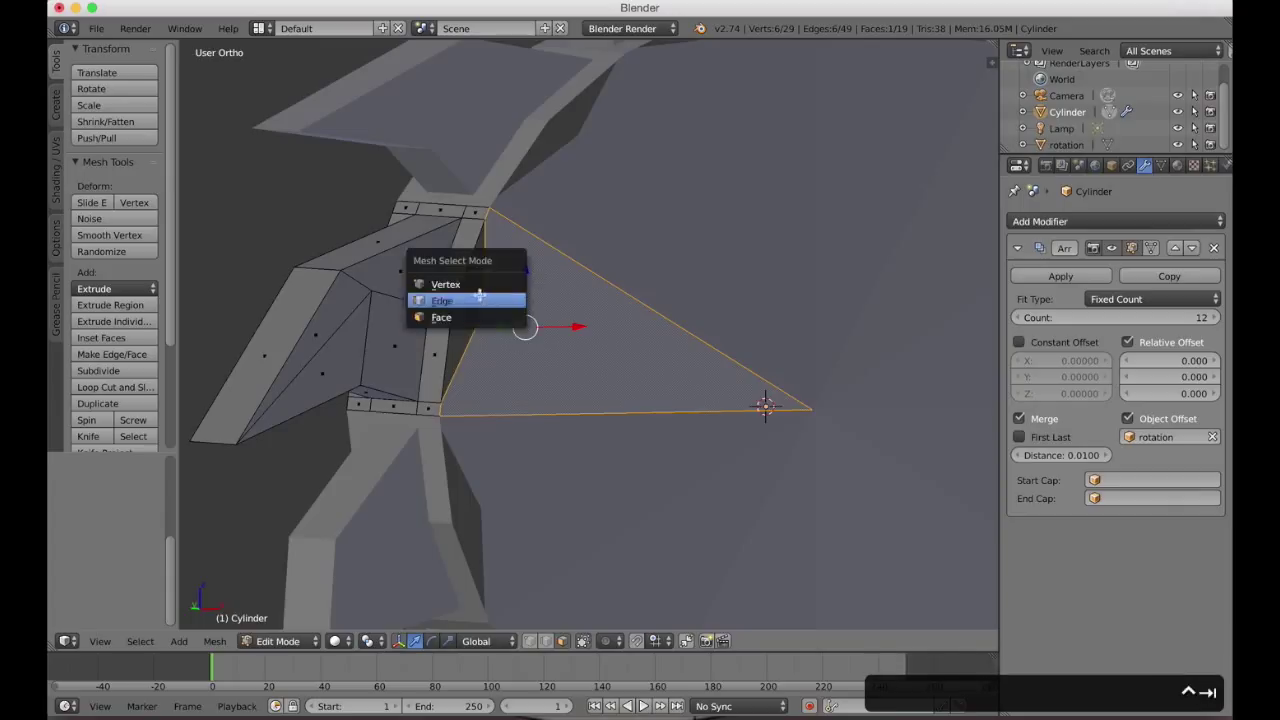
{"action": "left_click", "coordinate": [478, 289]}
{"action": "left_click", "coordinate": [487, 313]}
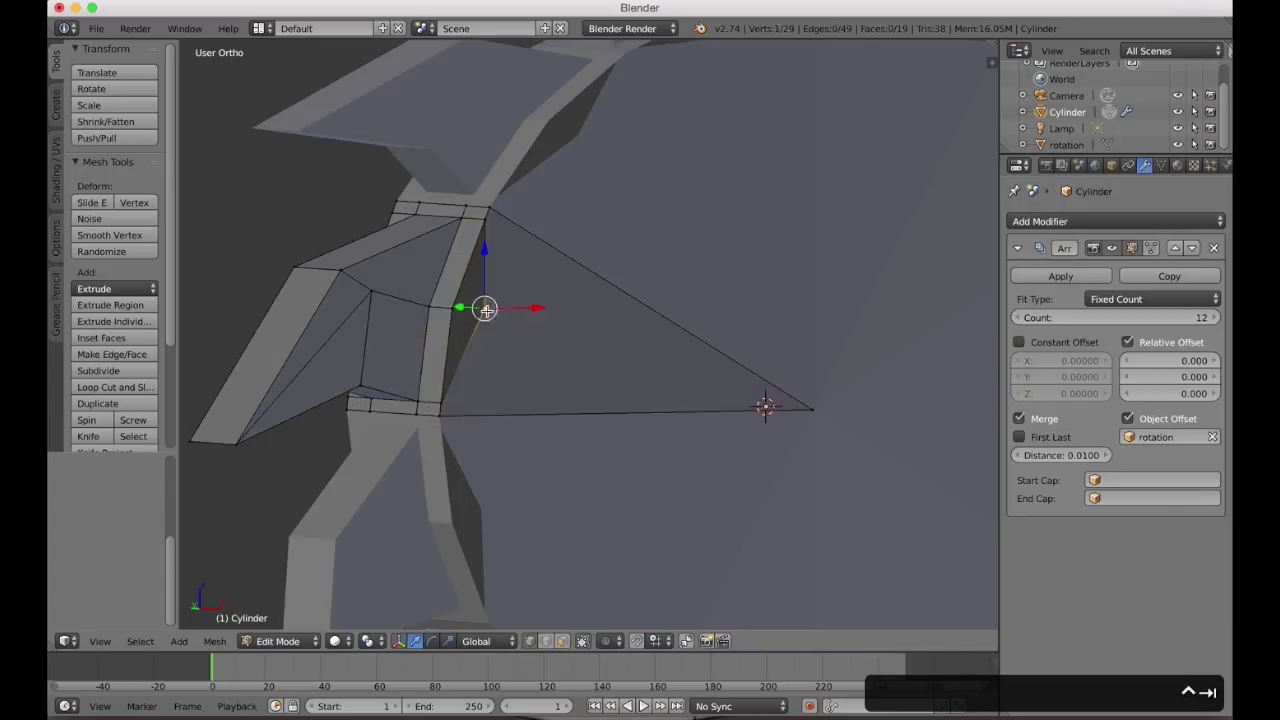
{"action": "key", "text": "g"}
{"action": "left_click", "coordinate": [466, 306]}
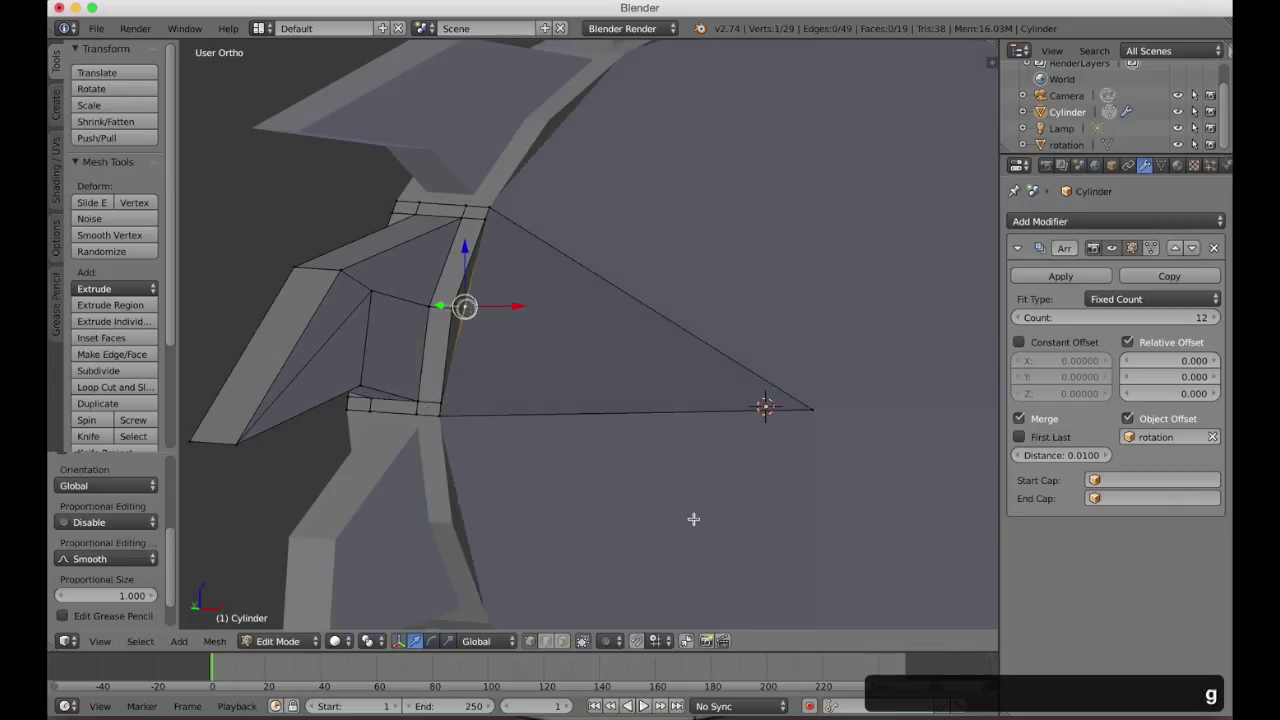
Try vertex snapping, then turn snapping off and reposition the leftover vertex again.
{"action": "left_click", "coordinate": [636, 641]}
{"action": "left_click", "coordinate": [656, 641]}
{"action": "left_click", "coordinate": [691, 603]}
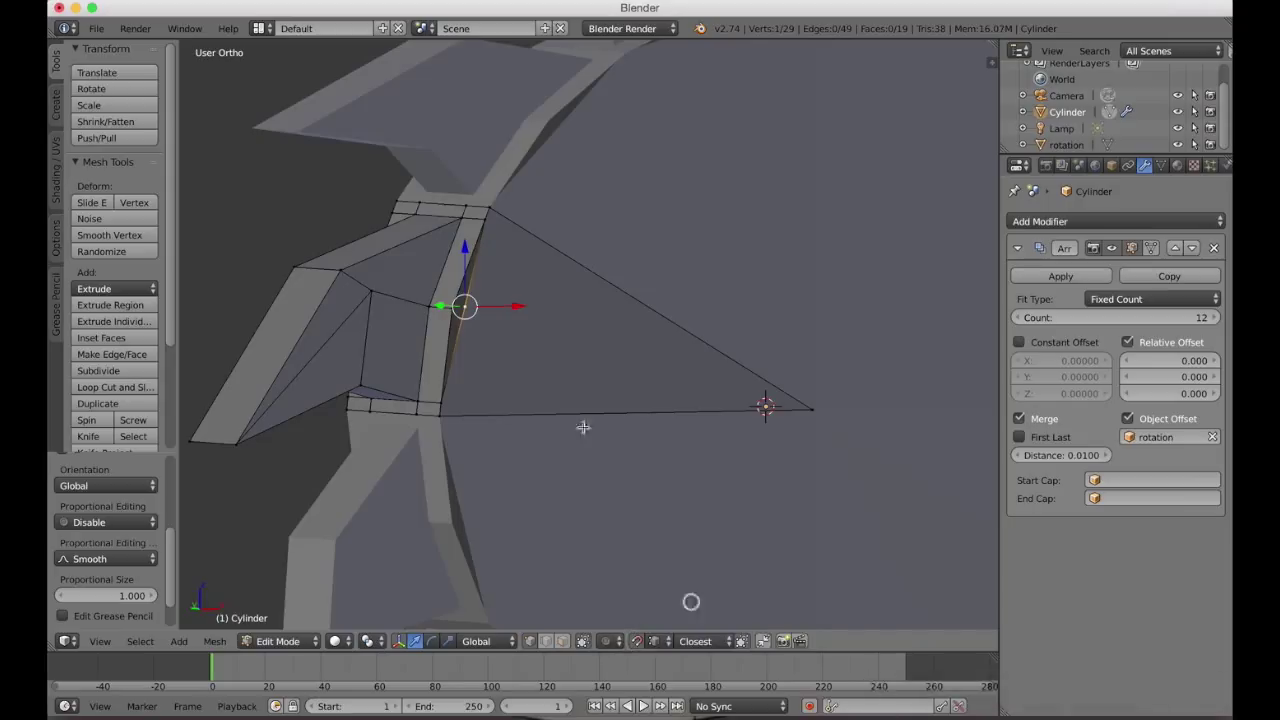
{"action": "key", "text": "g"}
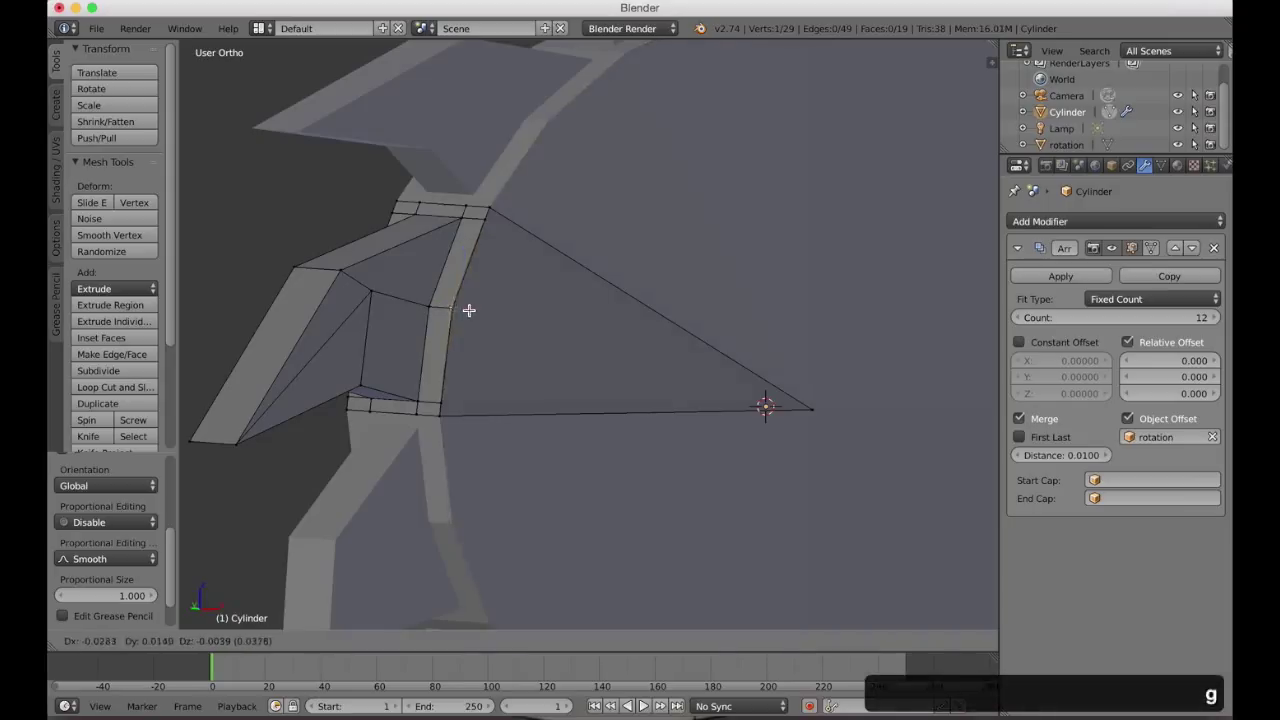
{"action": "key", "text": "Escape"}
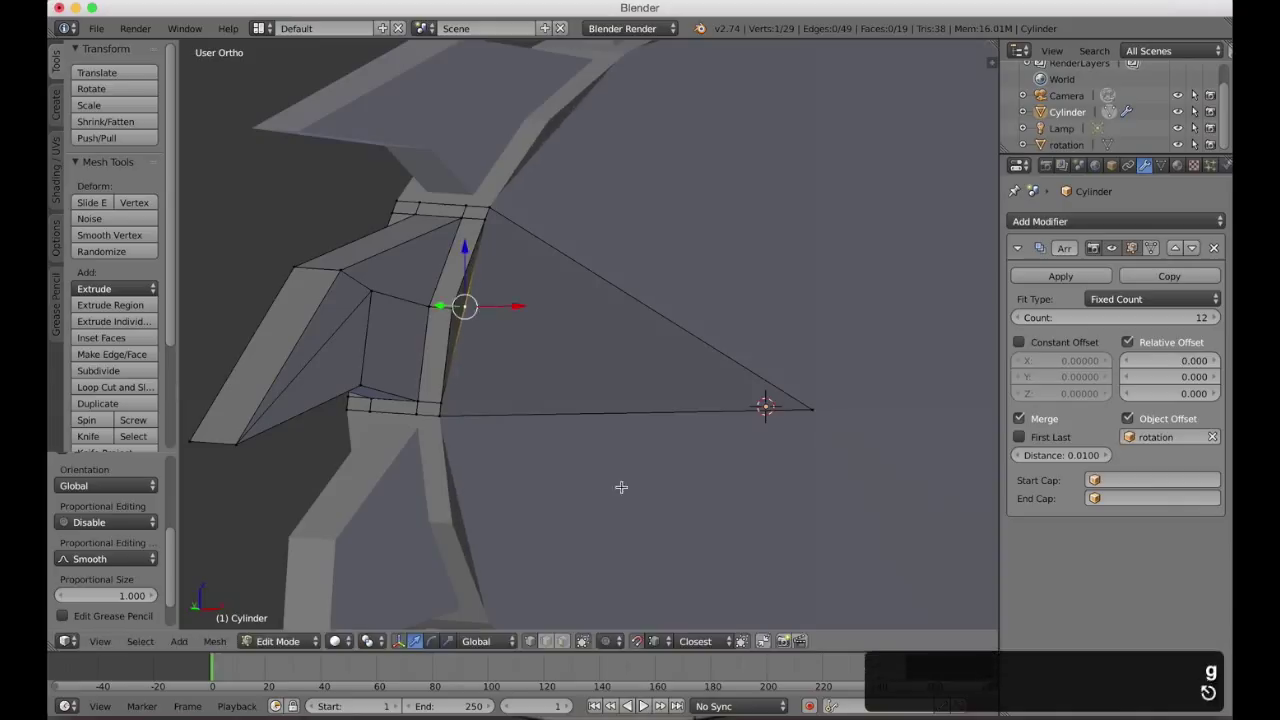
{"action": "left_click", "coordinate": [655, 641]}
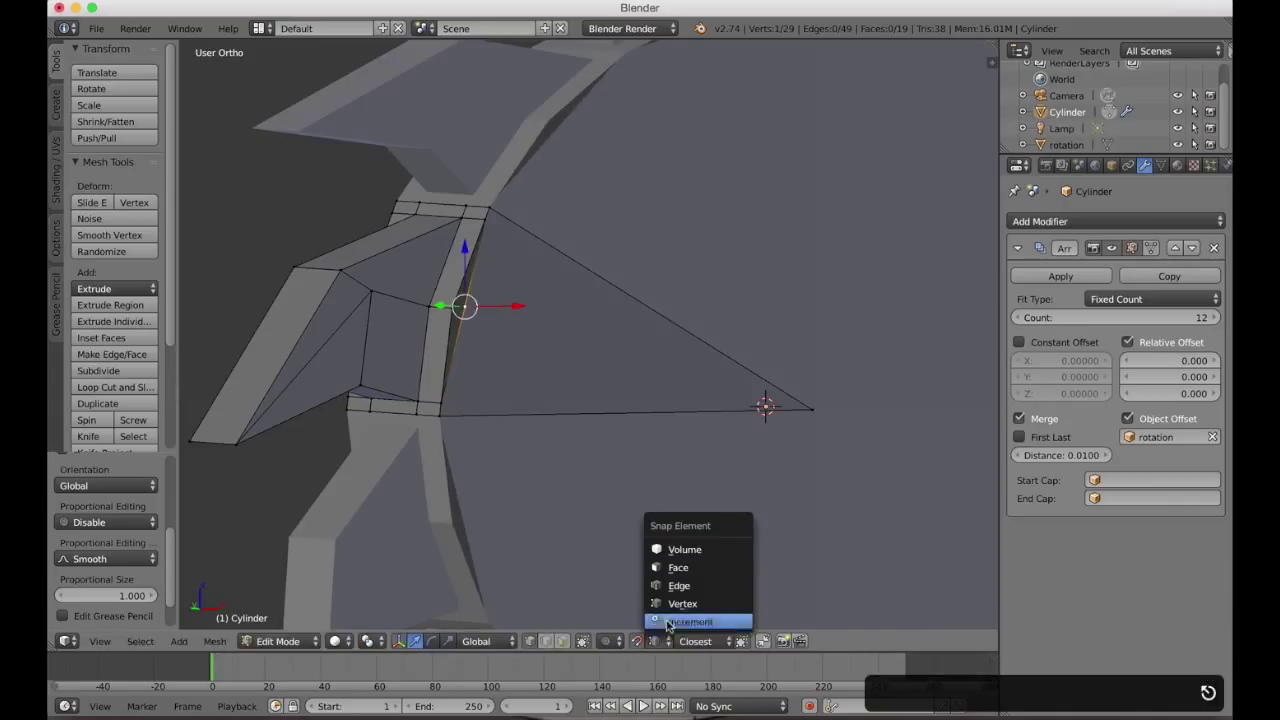
{"action": "left_click", "coordinate": [681, 603]}
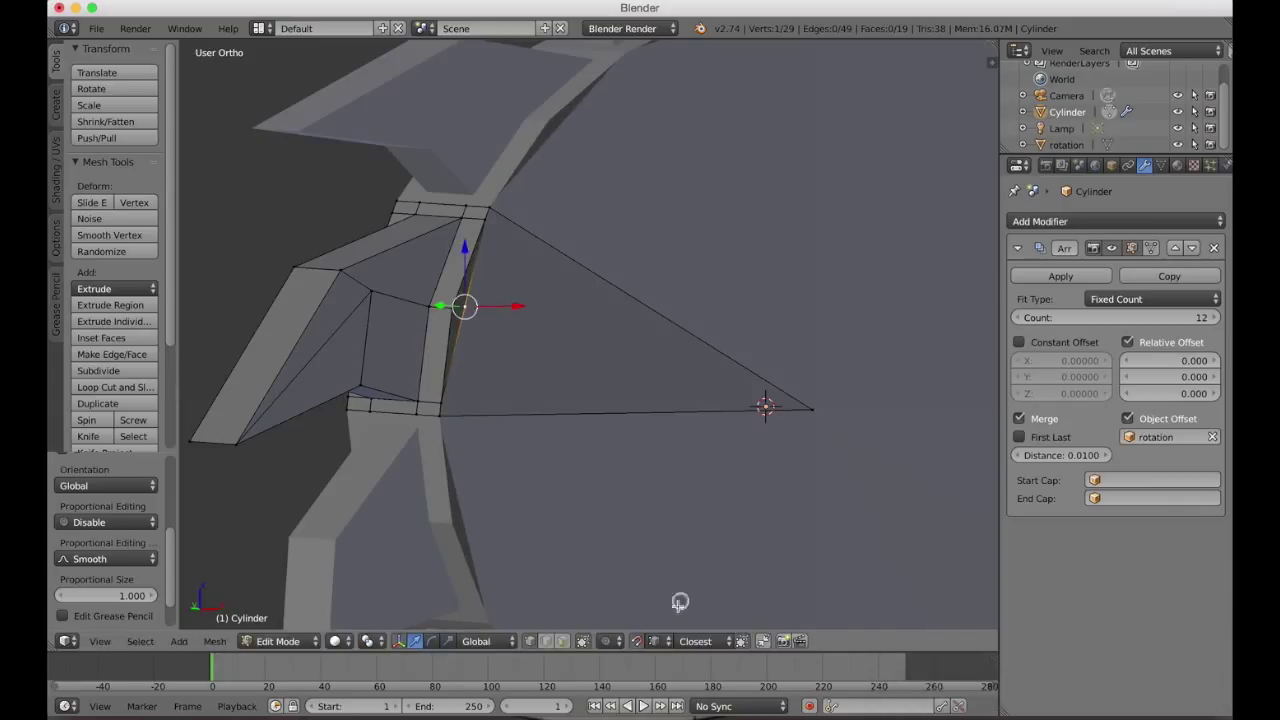
{"action": "left_click", "coordinate": [638, 642]}
{"action": "key", "text": "g"}
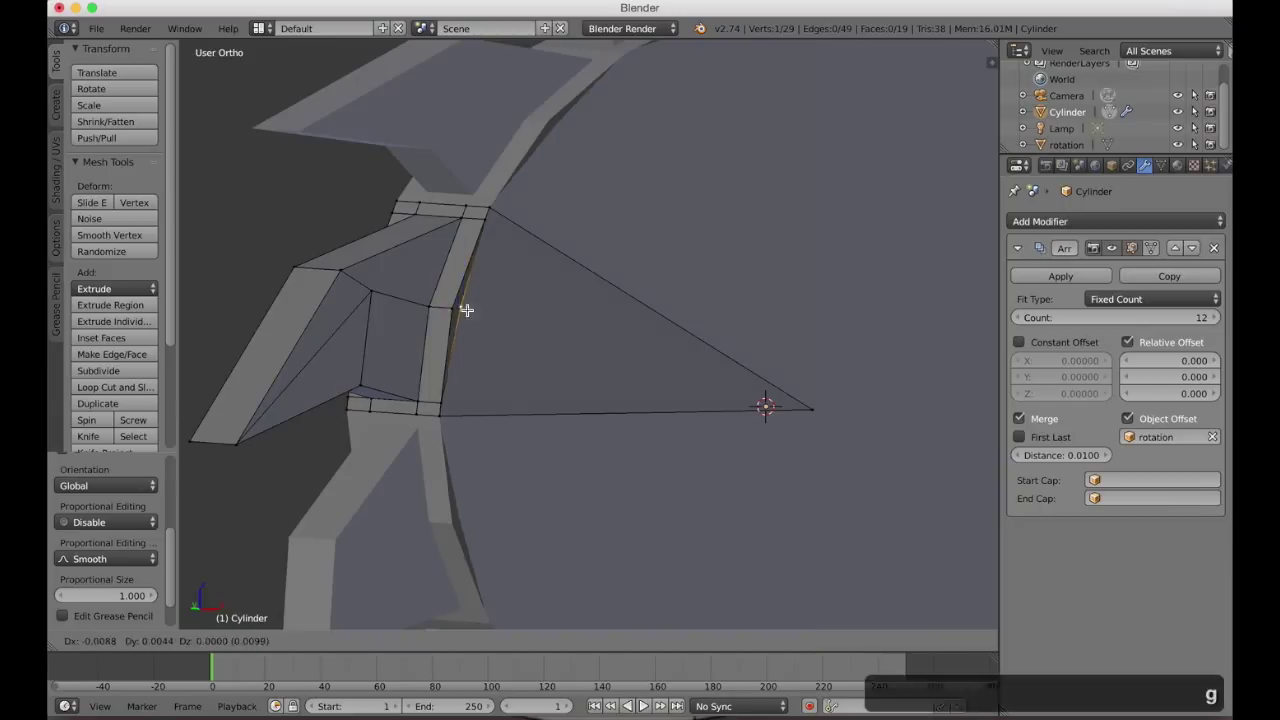
{"action": "left_click", "coordinate": [456, 311]}
Lasso-select the overlapping vertex pair and merge it at center.
{"action": "key", "text": "a"}
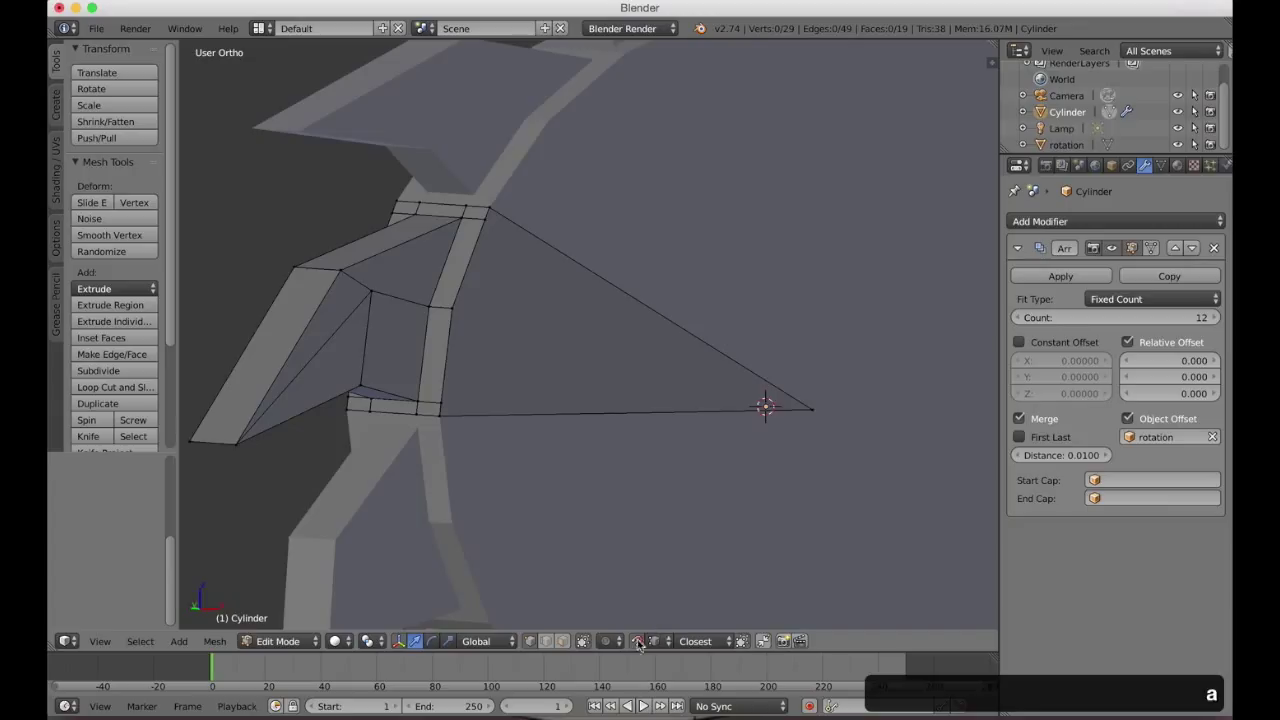
{"action": "key", "text": "a"}
{"action": "key", "text": "a"}
{"action": "key", "text": "a"}
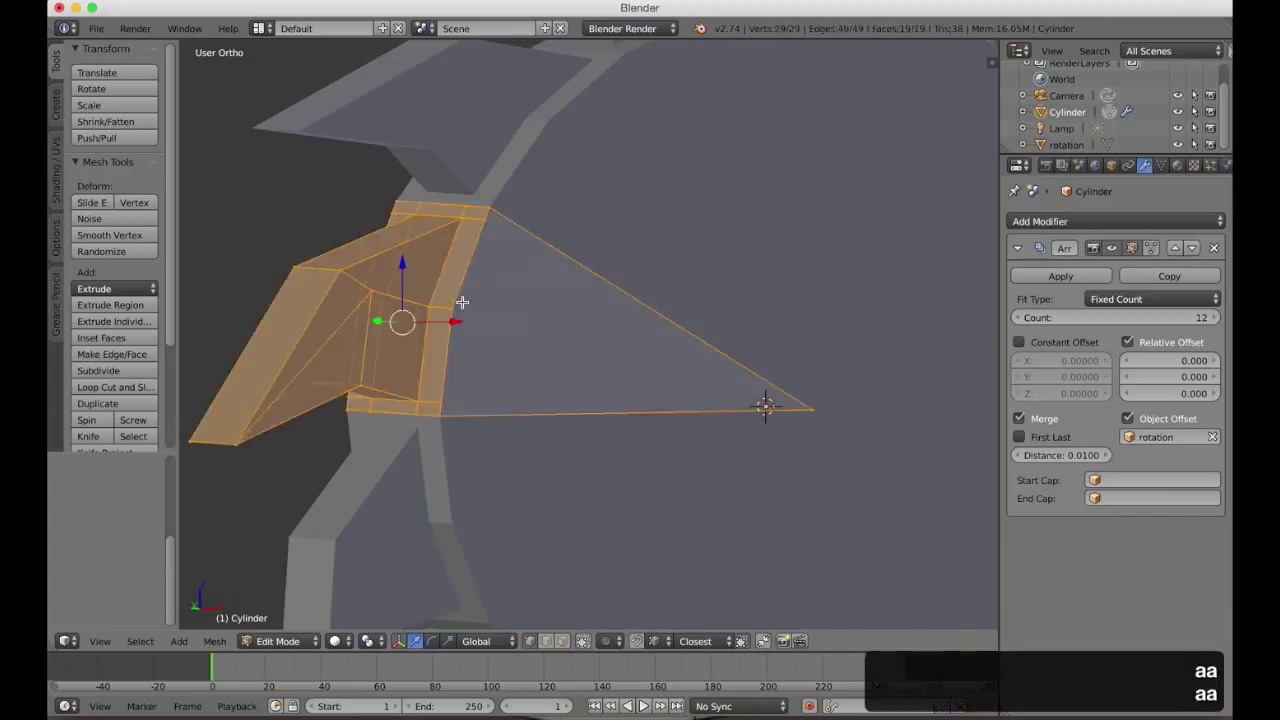
{"action": "key", "text": "a"}
{"action": "left_click_drag", "start_coordinate": [483, 315], "coordinate": [483, 315], "text": "ctrl"}
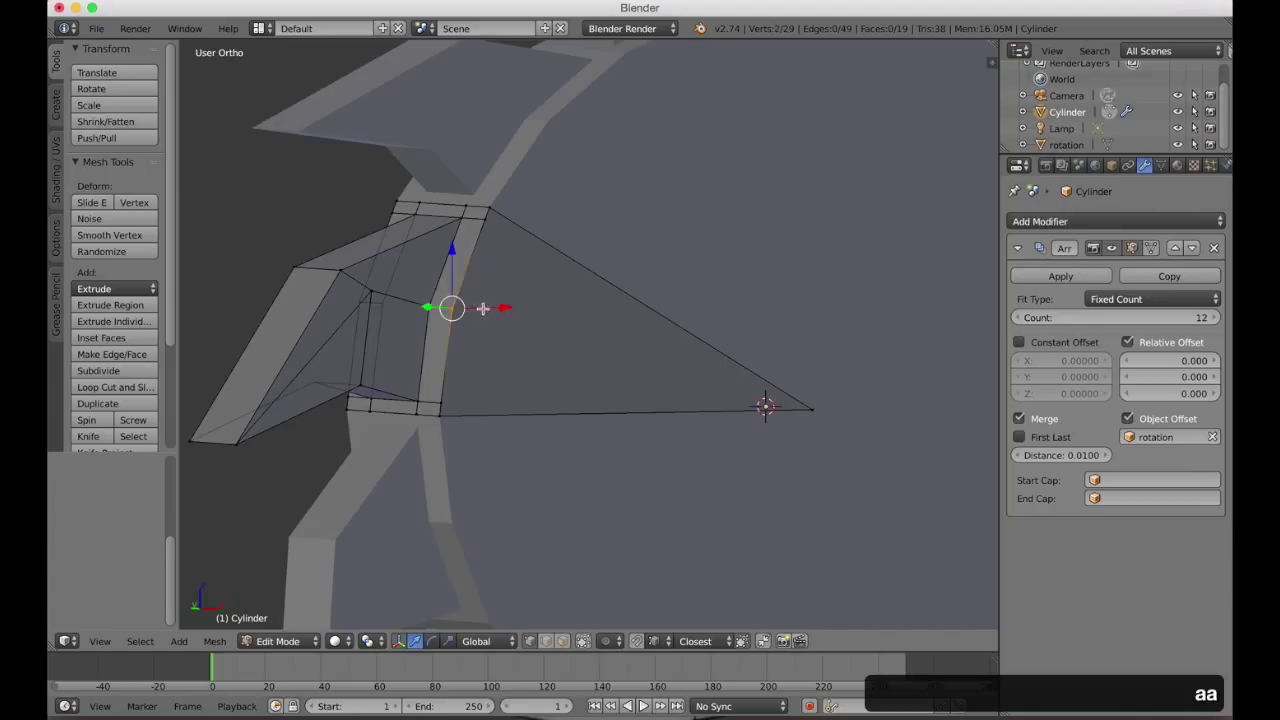
{"action": "key", "text": "space"}
{"action": "type", "text": "mer"}
{"action": "key", "text": "Down"}
{"action": "key", "text": "Return"}
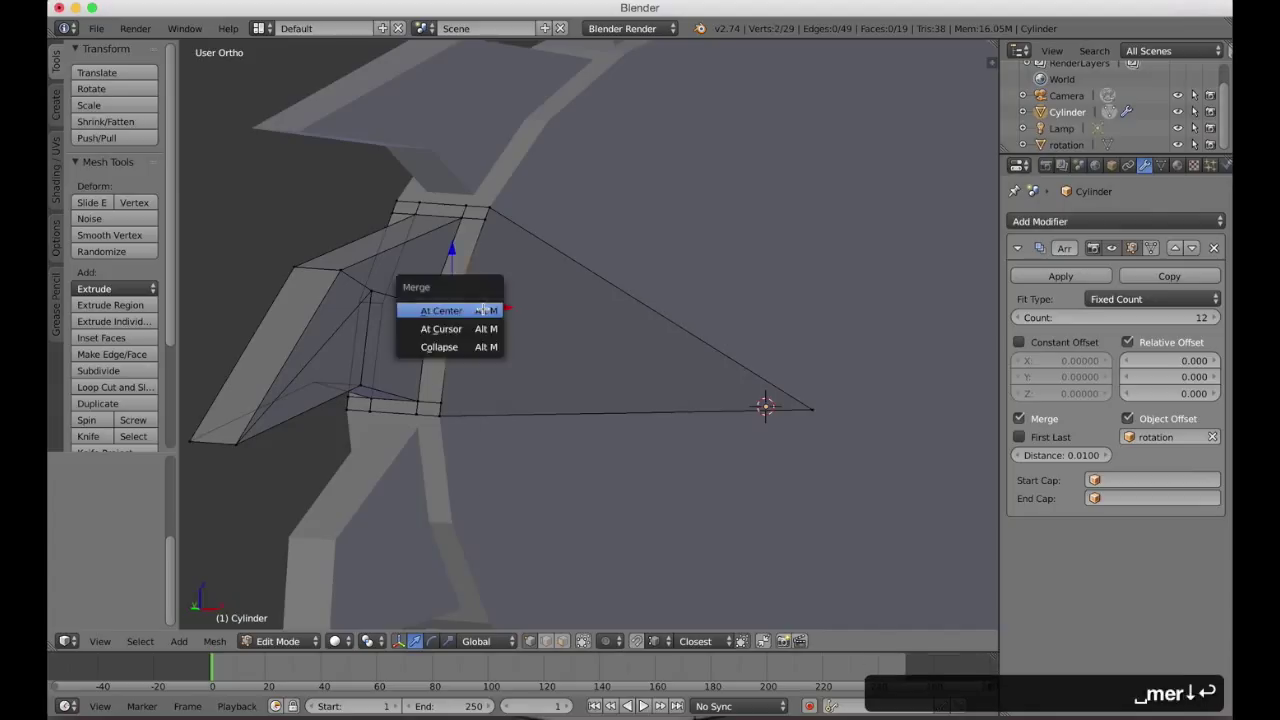
{"action": "key", "text": "Return"}
Run Remove Doubles on the whole mesh and return to front view.
{"action": "key", "text": "a"}
{"action": "key", "text": "a"}
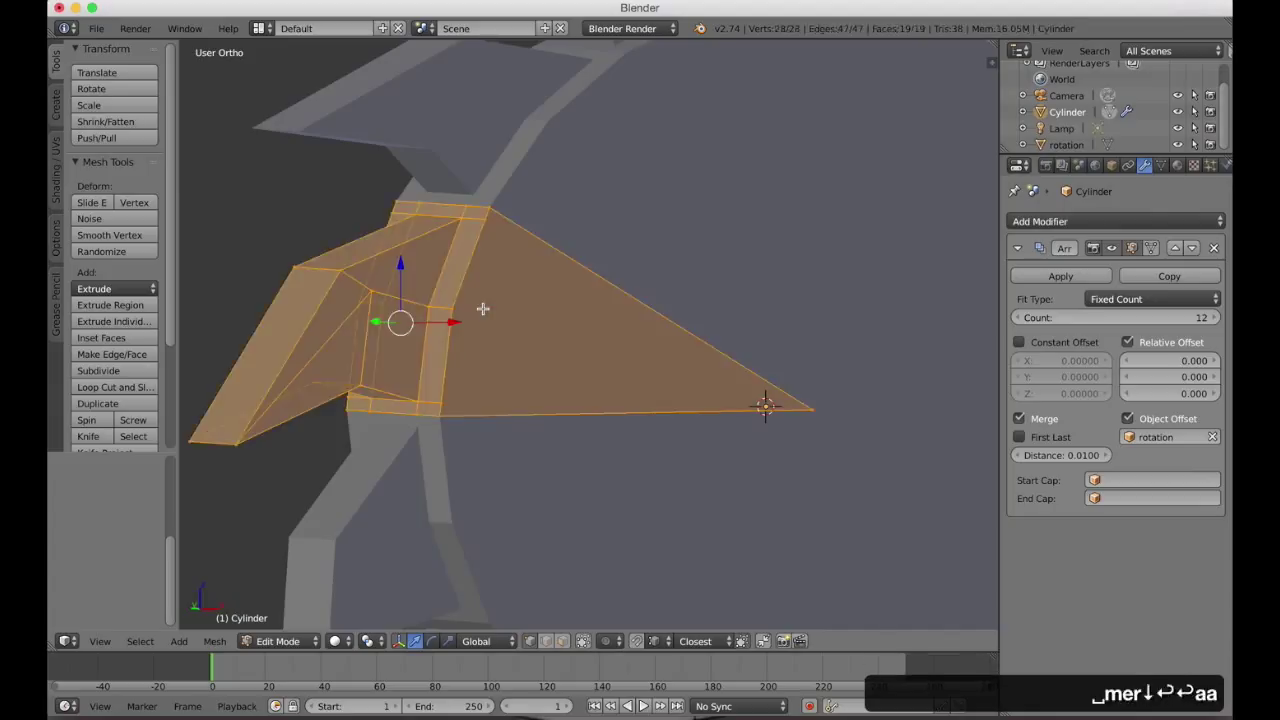
{"action": "key", "text": "space"}
{"action": "type", "text": "dou"}
{"action": "key", "text": "Return"}
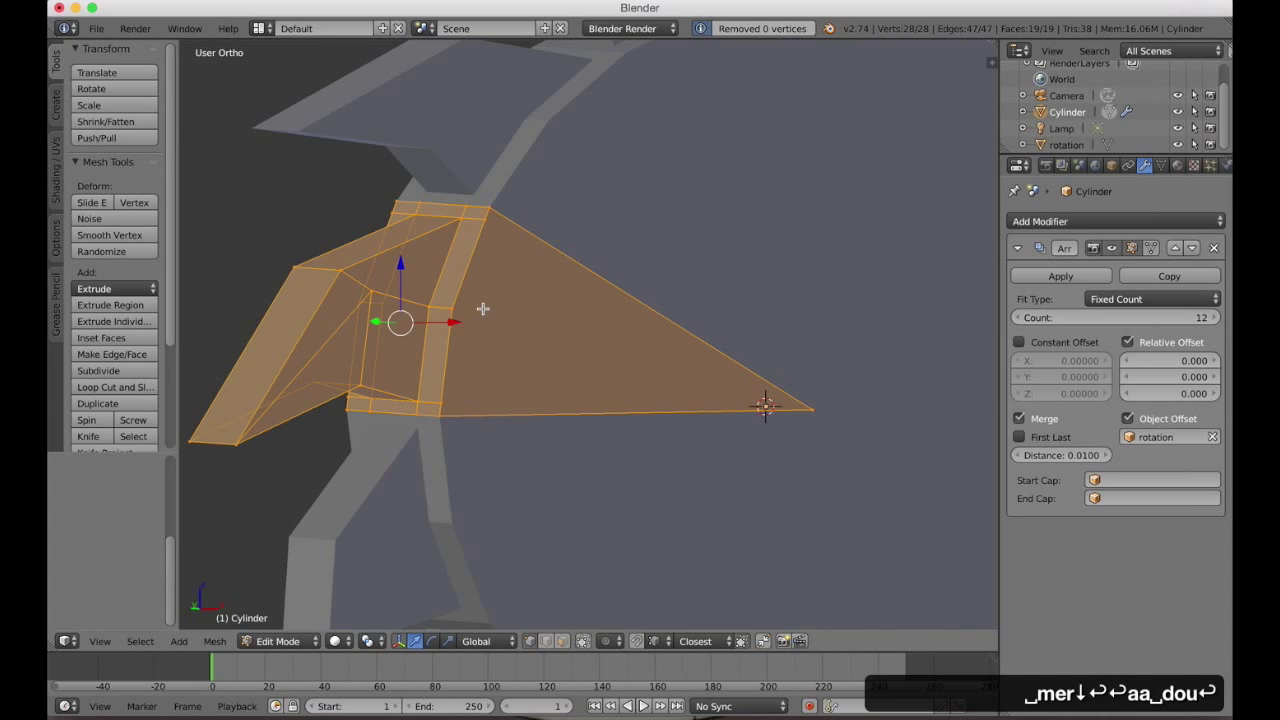
{"action": "key", "text": "a"}
{"action": "key", "text": "KP_1"}
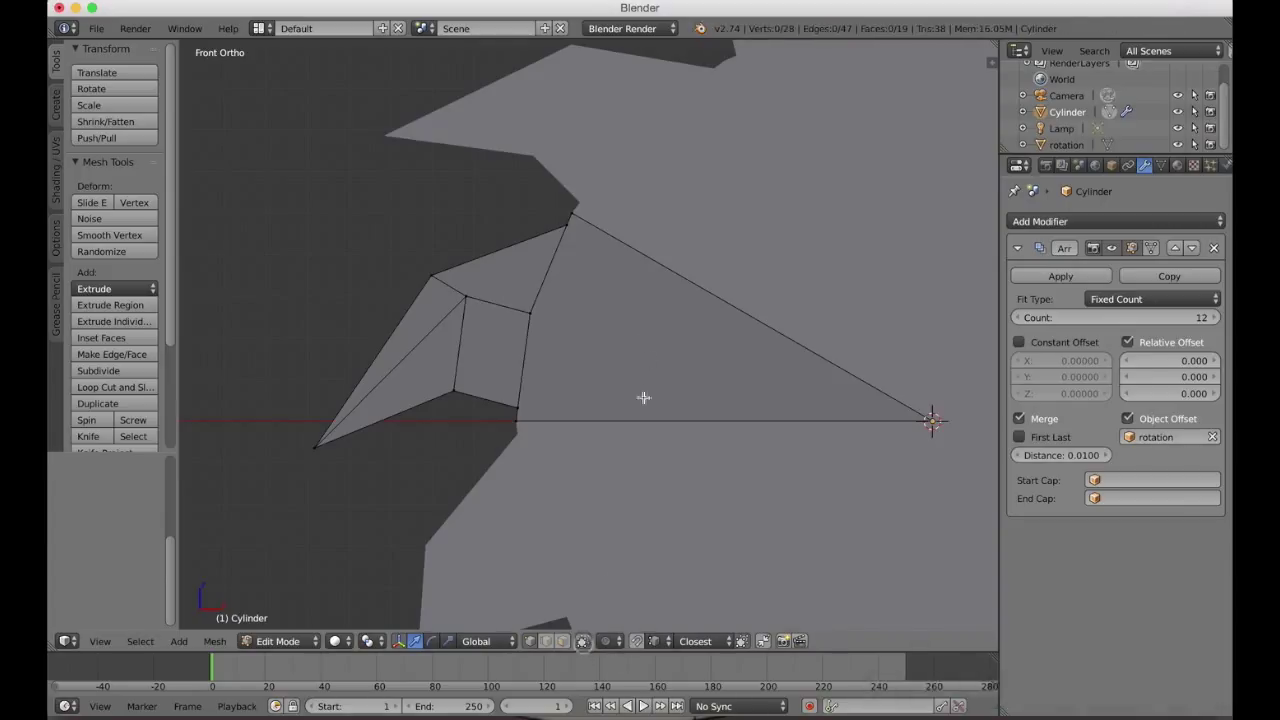
Knife two parallel three-point cuts from the blade triangle's top edge to its bottom edge.
{"action": "key", "text": "k"}
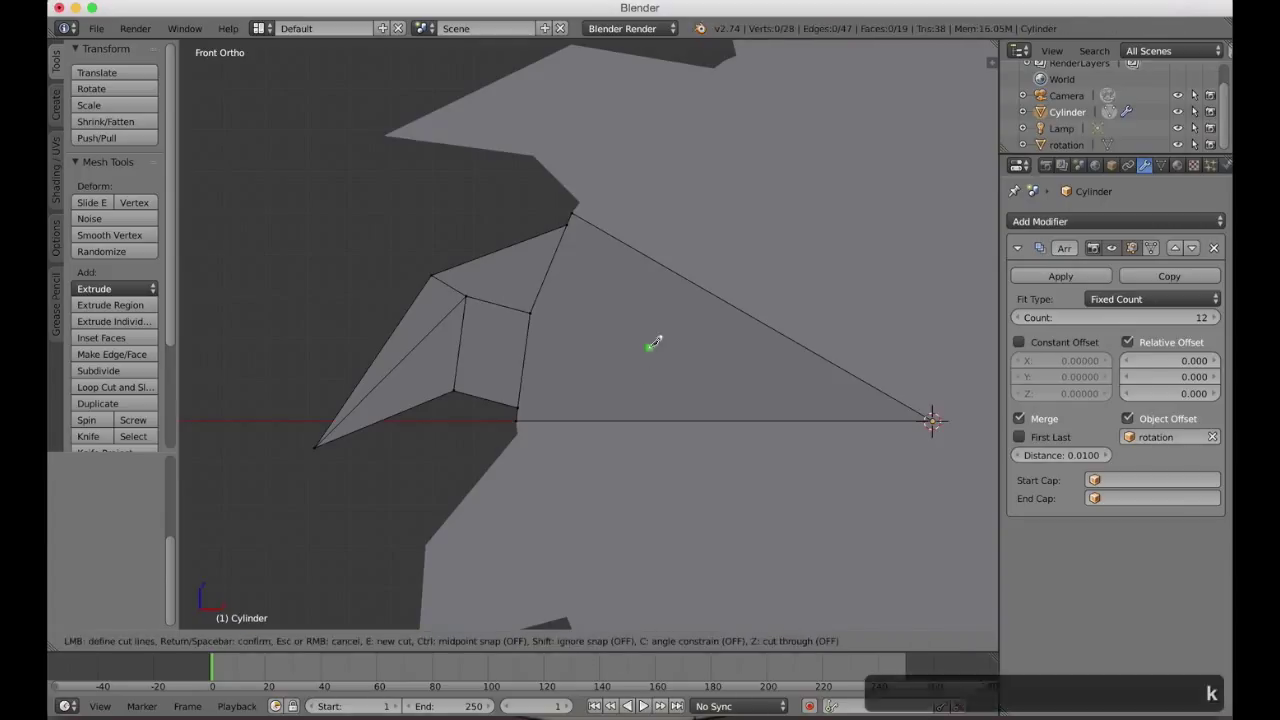
{"action": "left_click", "coordinate": [594, 227]}
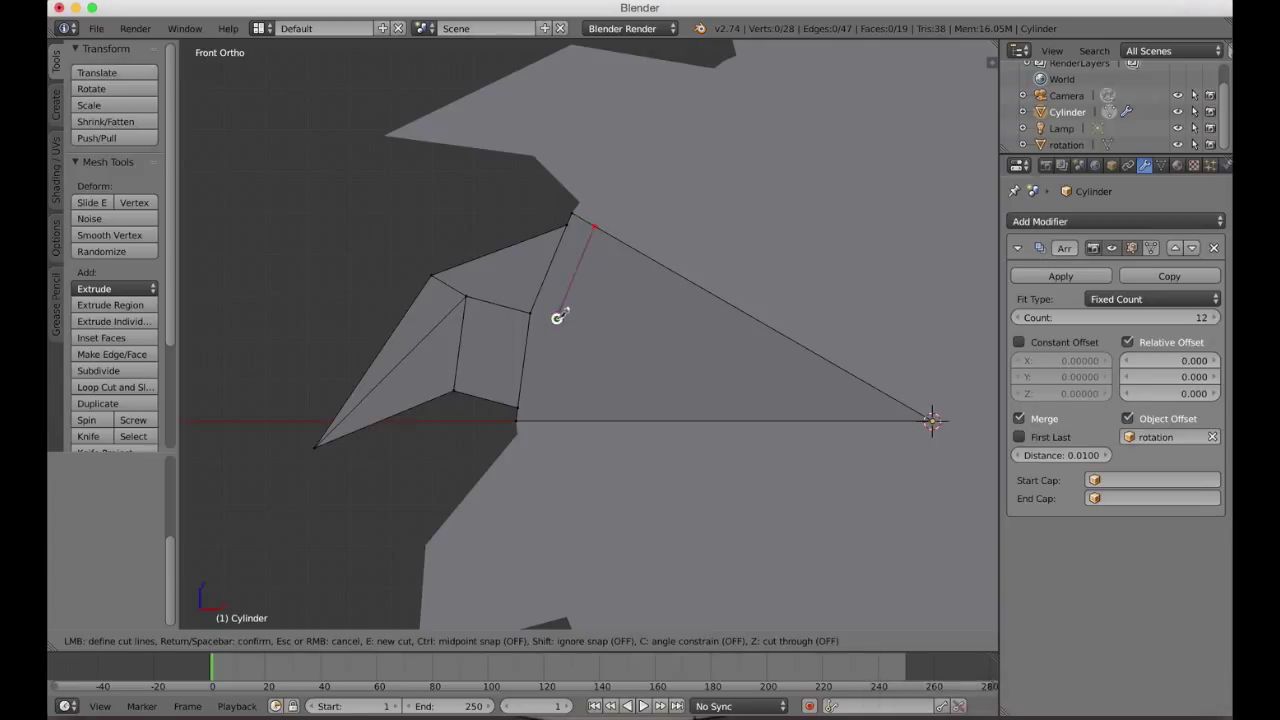
{"action": "left_click", "coordinate": [556, 319]}
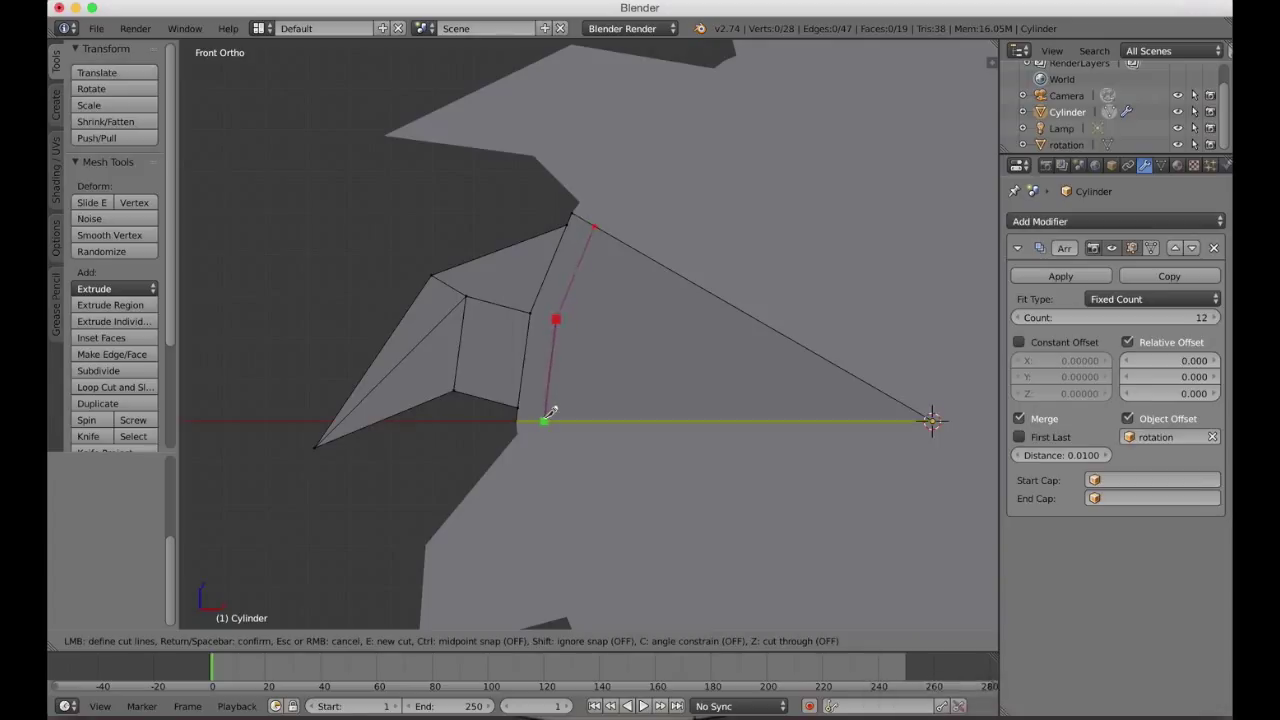
{"action": "left_click", "coordinate": [547, 416]}
{"action": "key", "text": "Return"}
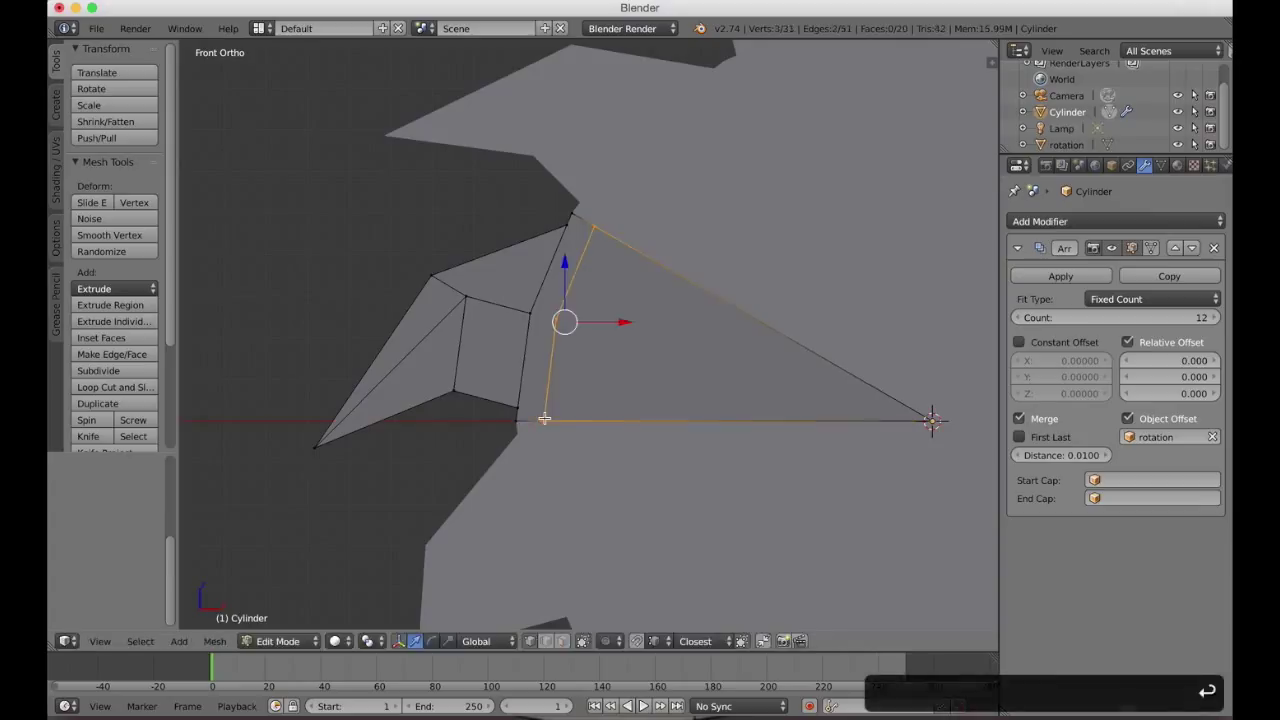
{"action": "left_click", "coordinate": [622, 243]}
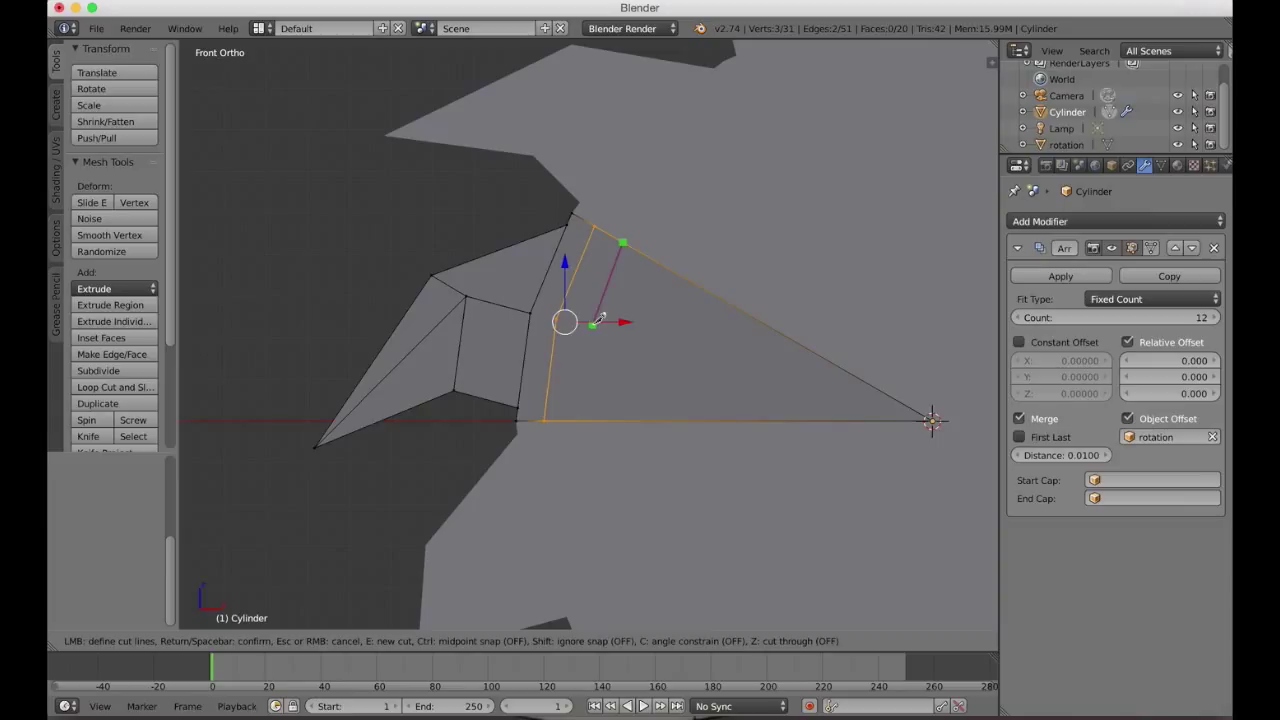
{"action": "left_click", "coordinate": [591, 324]}
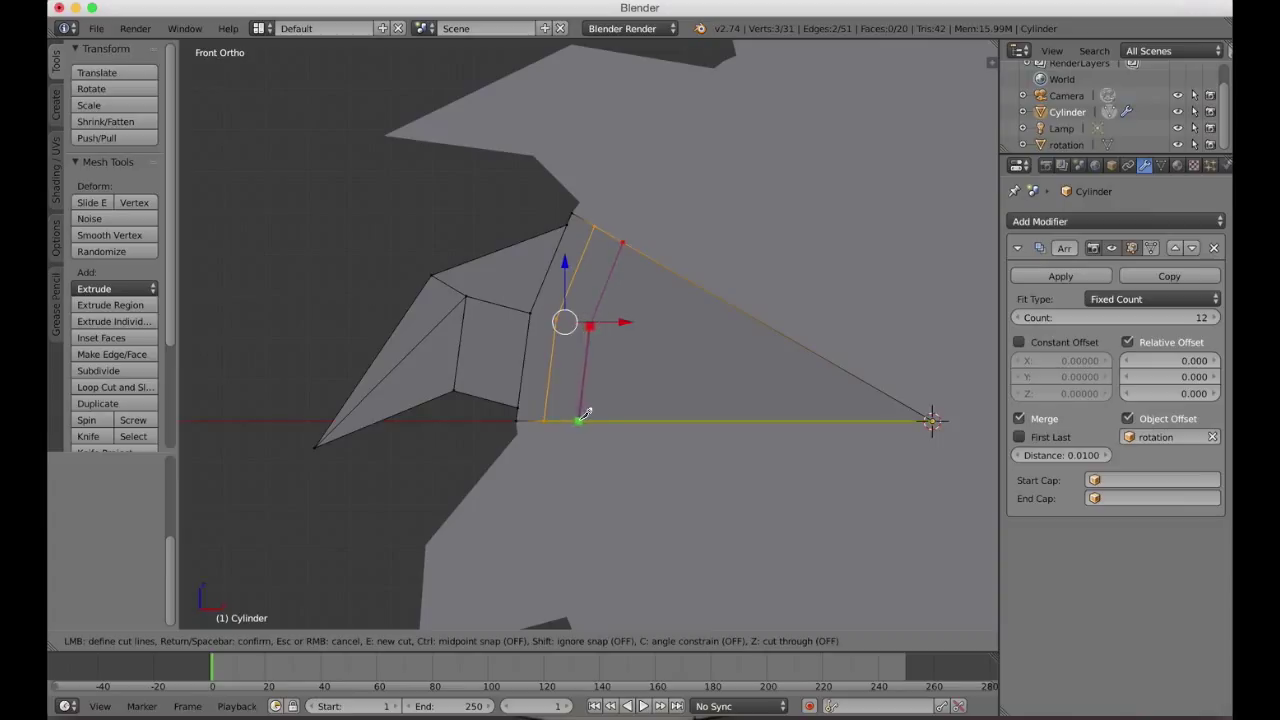
{"action": "left_click", "coordinate": [581, 418]}
{"action": "key", "text": "Return"}
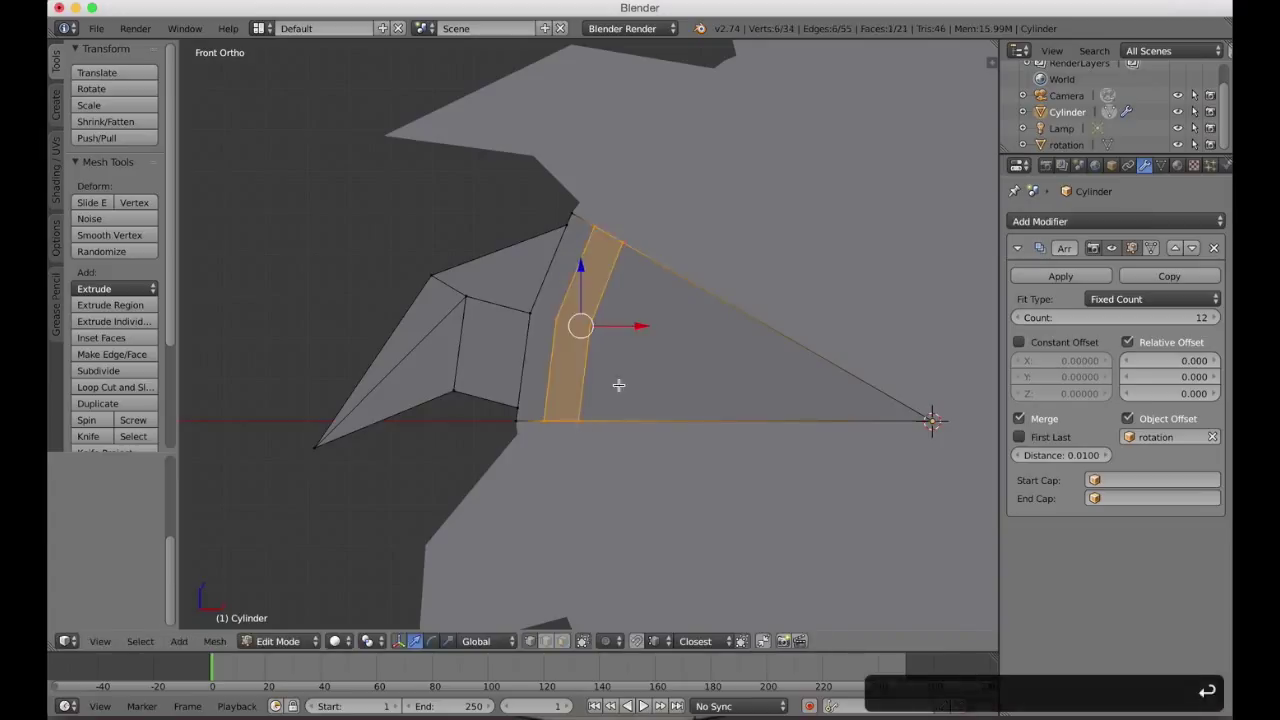
{"action": "key", "text": "a"}
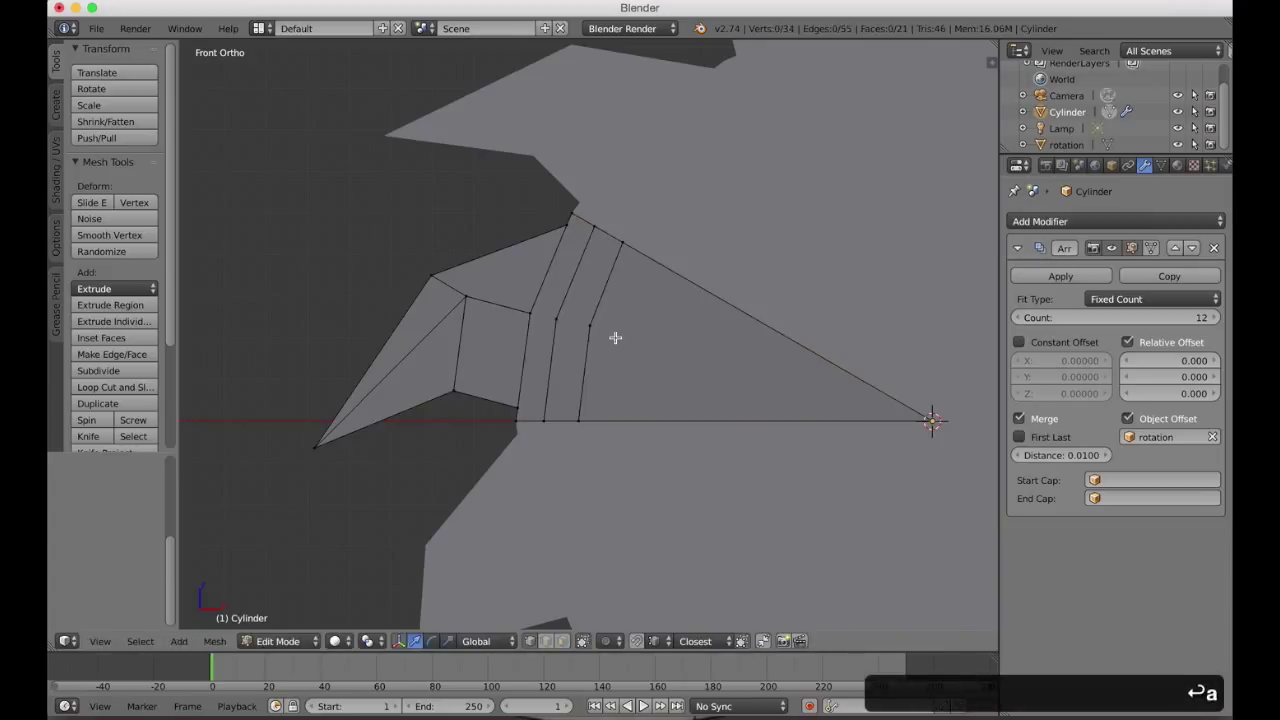
Move the middle vertex of each knife cut toward the blade's tip.
{"action": "right_click", "coordinate": [556, 319]}
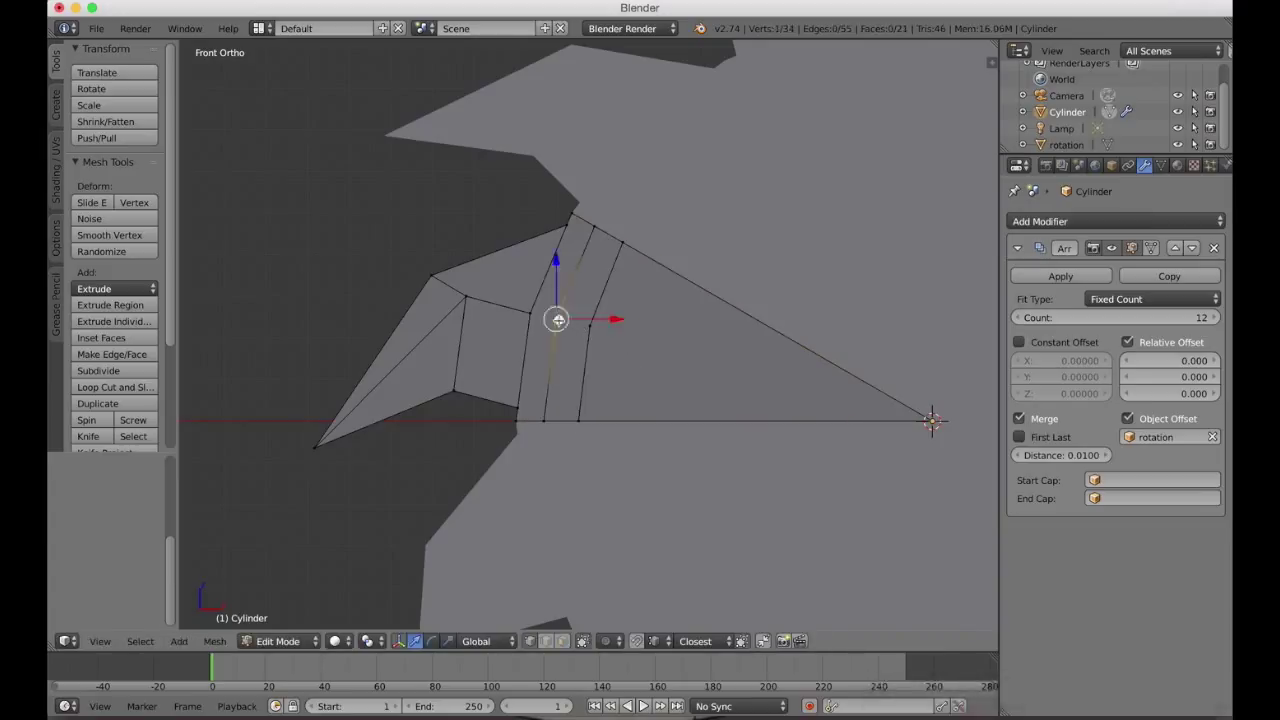
{"action": "key", "text": "g"}
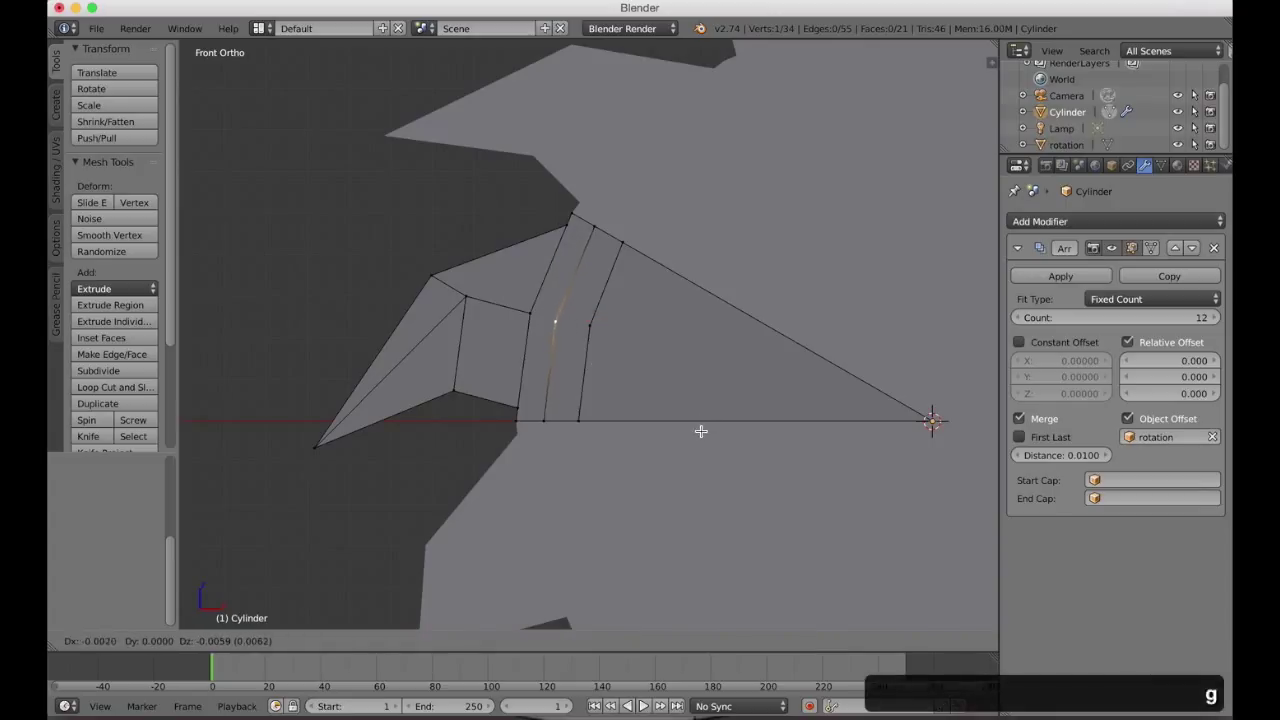
{"action": "left_click", "coordinate": [702, 430]}
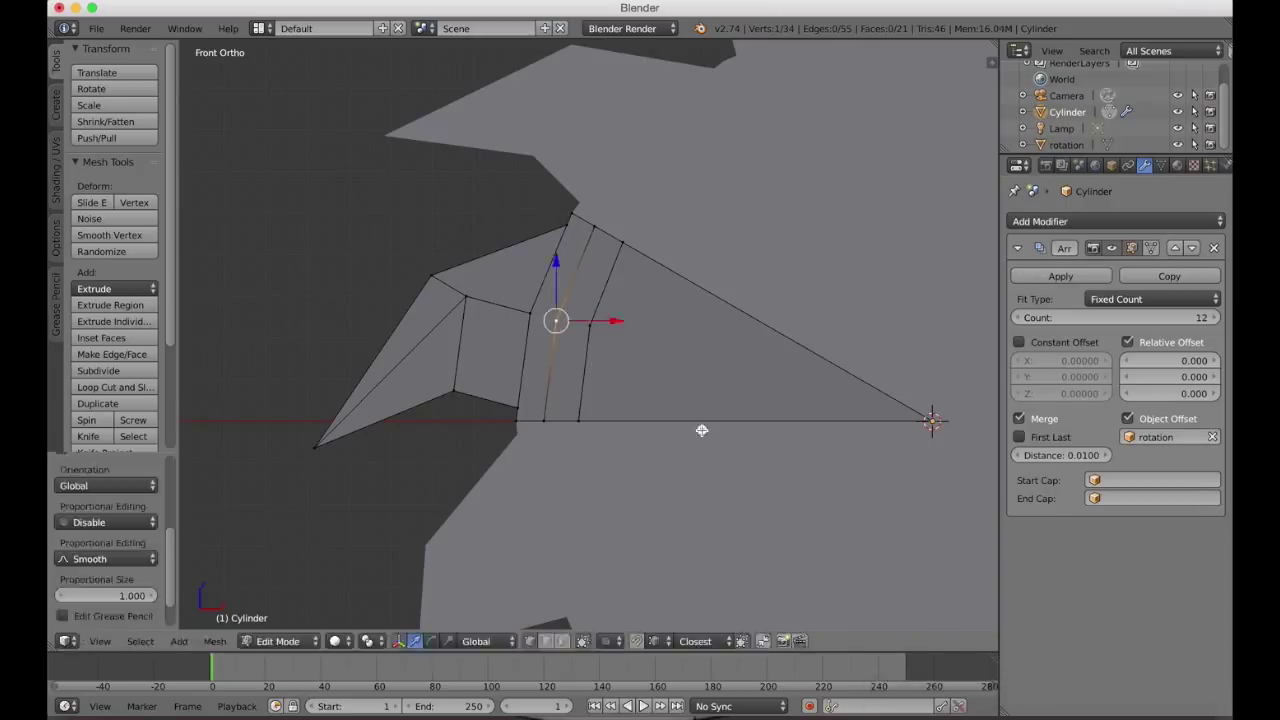
{"action": "right_click", "coordinate": [590, 326]}
{"action": "key", "text": "g"}
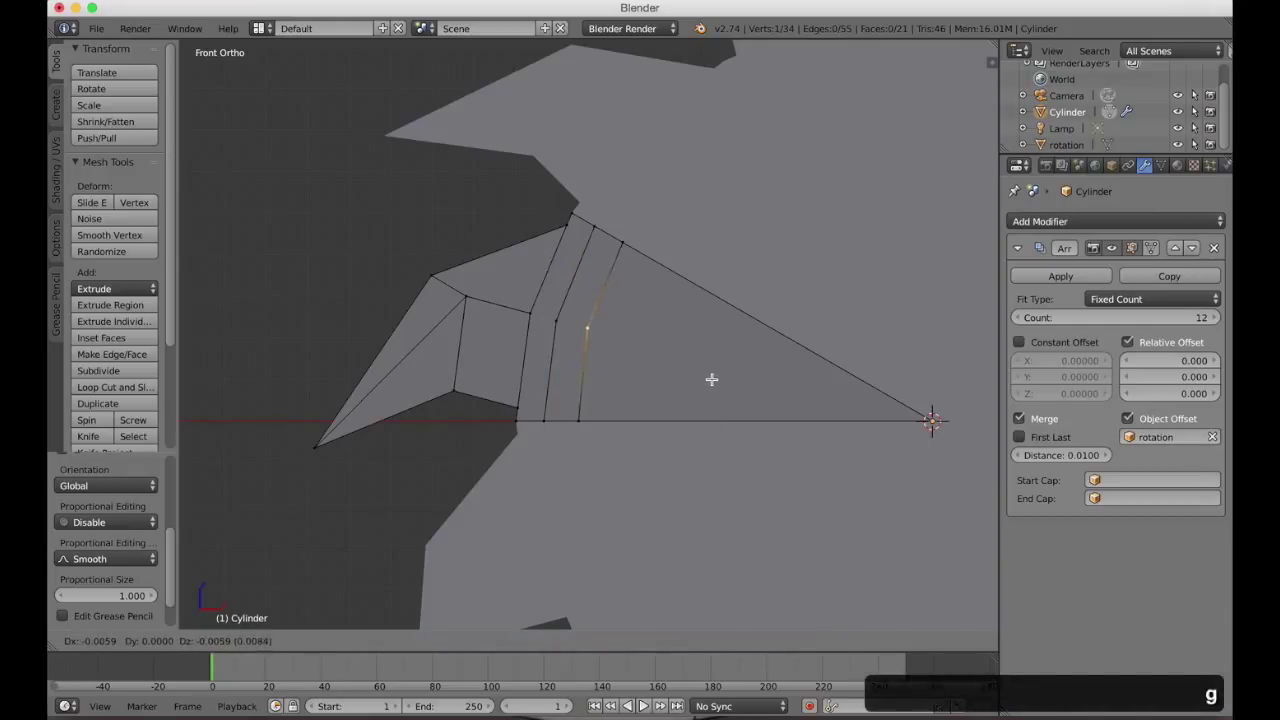
{"action": "left_click", "coordinate": [711, 379]}
Edge Slide the first pair of cut edges to sit near the blade tip.
{"action": "key", "text": "ctrl+Tab"}
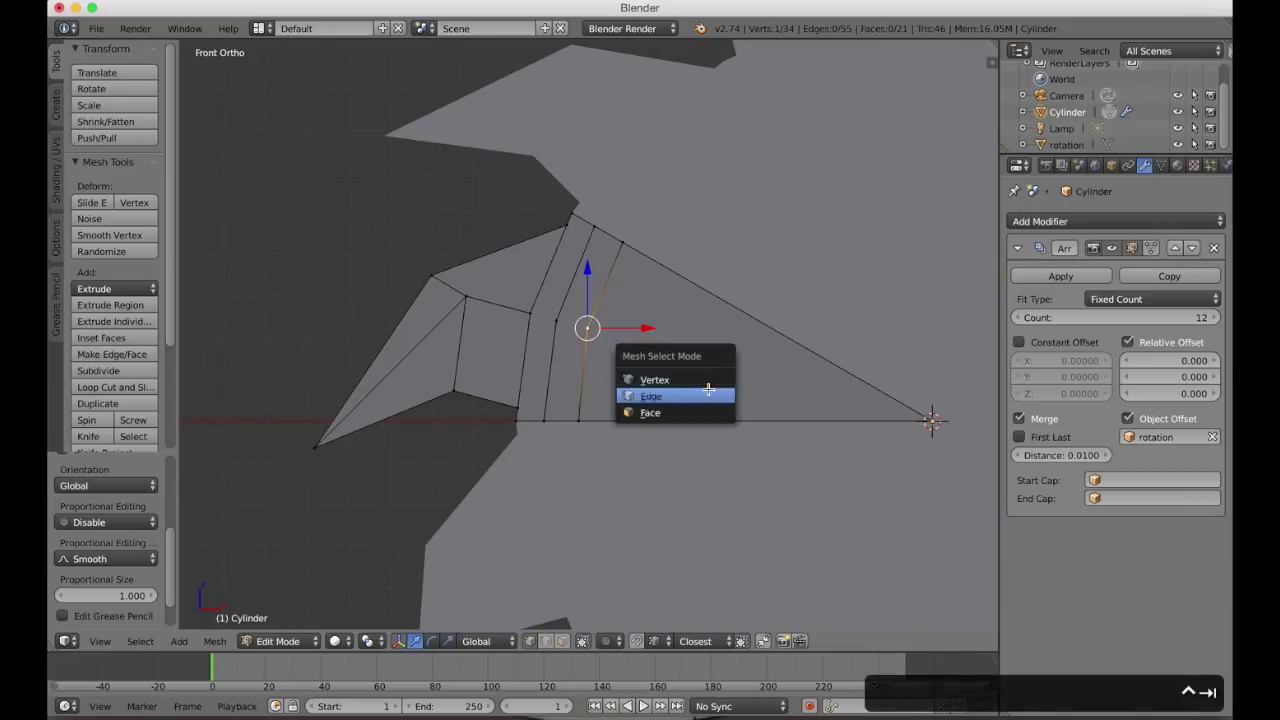
{"action": "left_click", "coordinate": [708, 395]}
{"action": "right_click", "coordinate": [583, 366]}
{"action": "right_click", "coordinate": [596, 303], "text": "shift"}
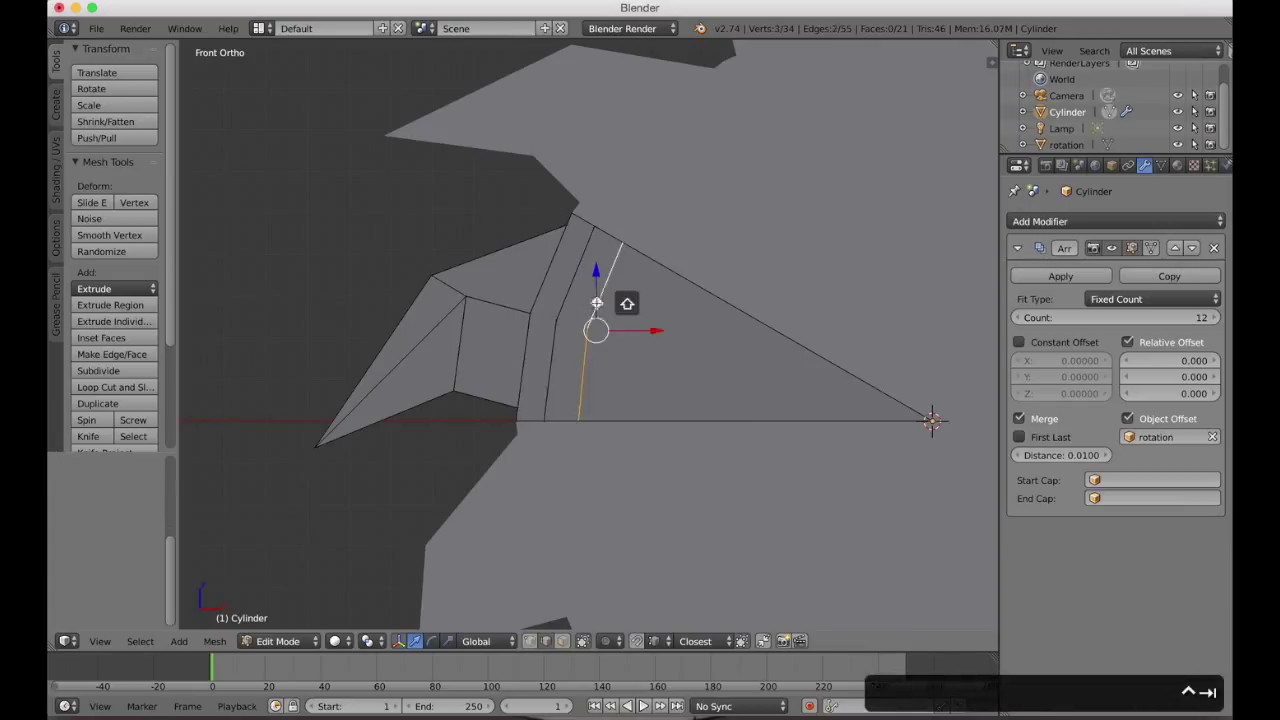
{"action": "key", "text": "space"}
{"action": "type", "text": "slid"}
{"action": "key", "text": "Down"}
{"action": "key", "text": "Down"}
{"action": "key", "text": "Return"}
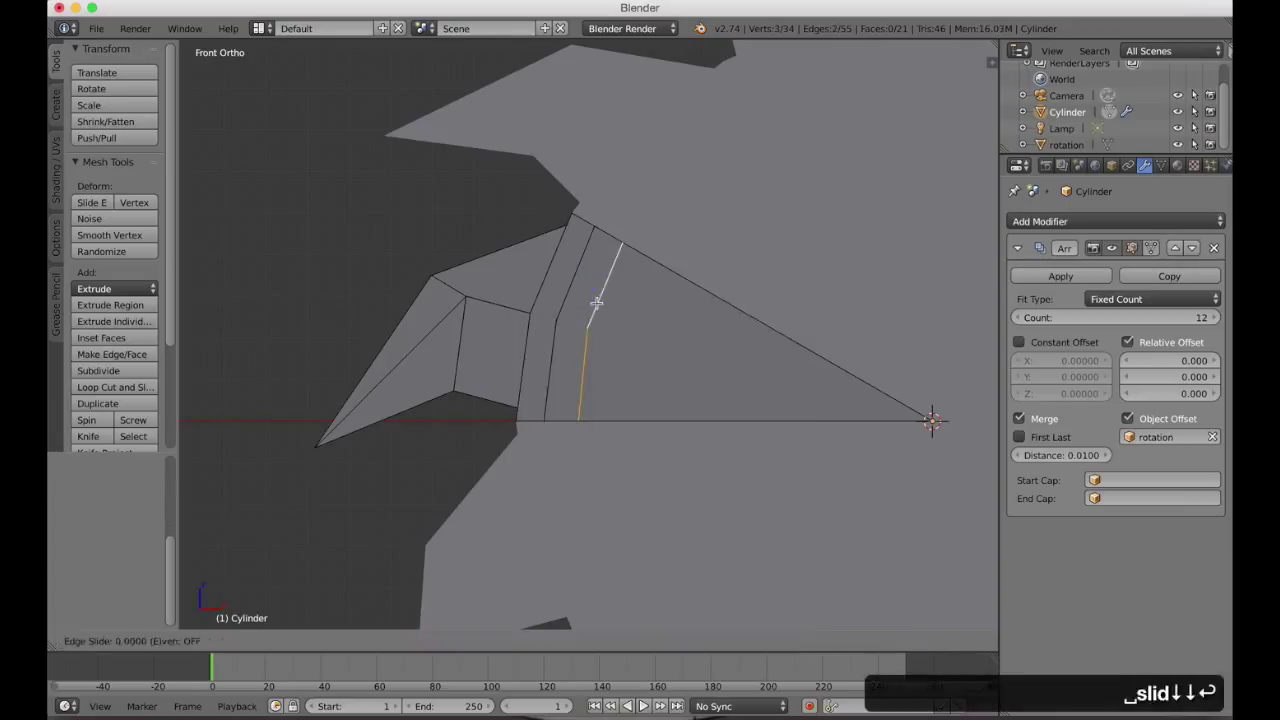
{"action": "left_click", "coordinate": [692, 371]}
Slide the second pair of cut edges partway along the blade.
{"action": "right_click", "coordinate": [579, 276]}
{"action": "right_click", "coordinate": [546, 380], "text": "shift"}
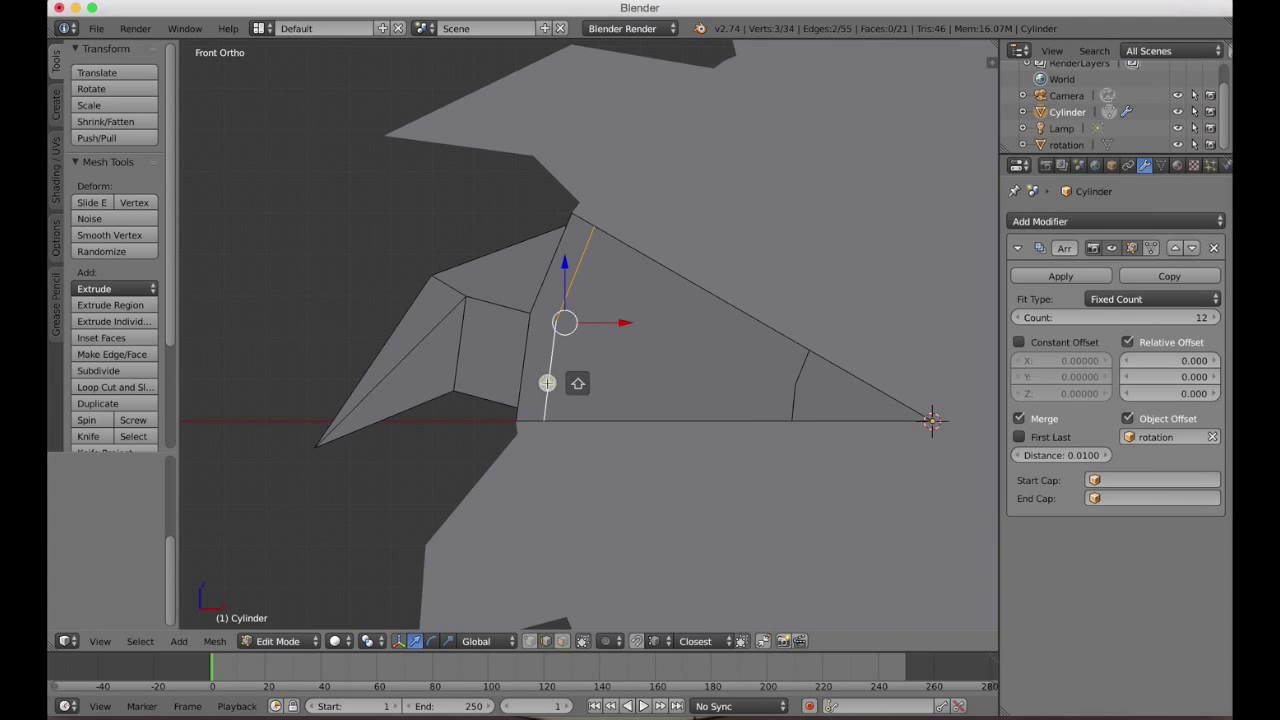
{"action": "key", "text": "ctrl+e"}
{"action": "key", "text": "Return"}
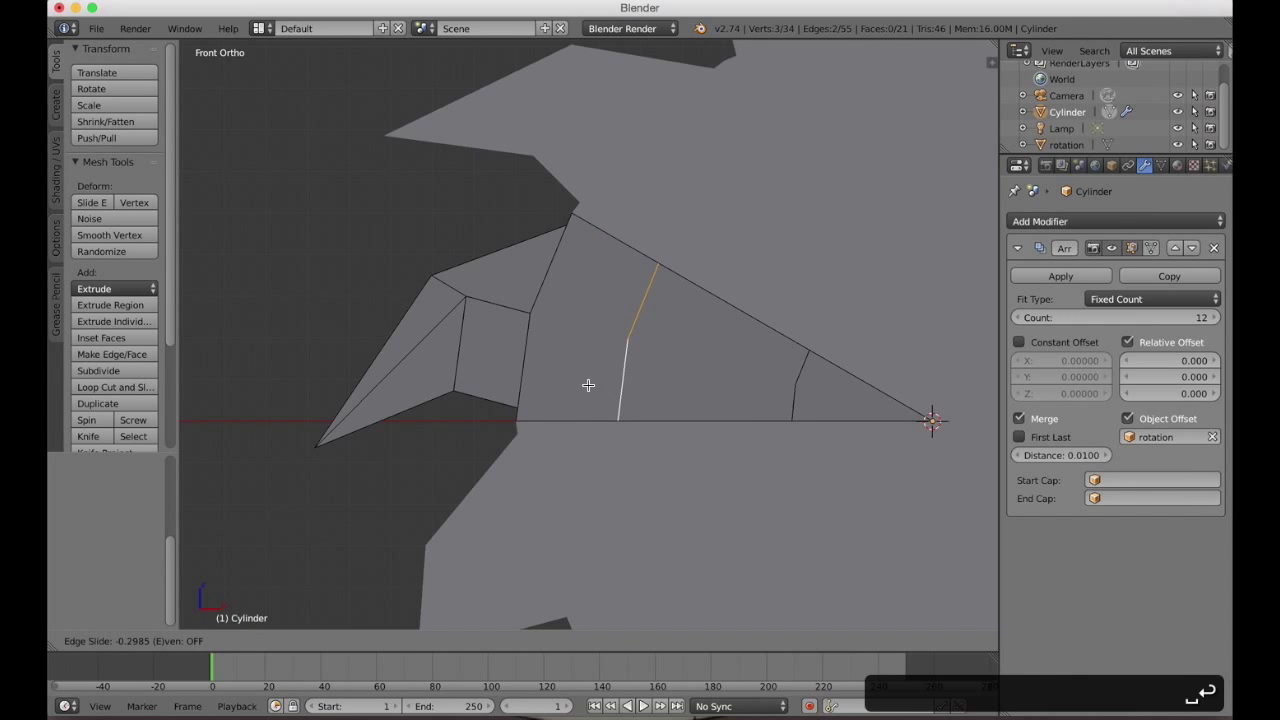
{"action": "left_click", "coordinate": [587, 385]}
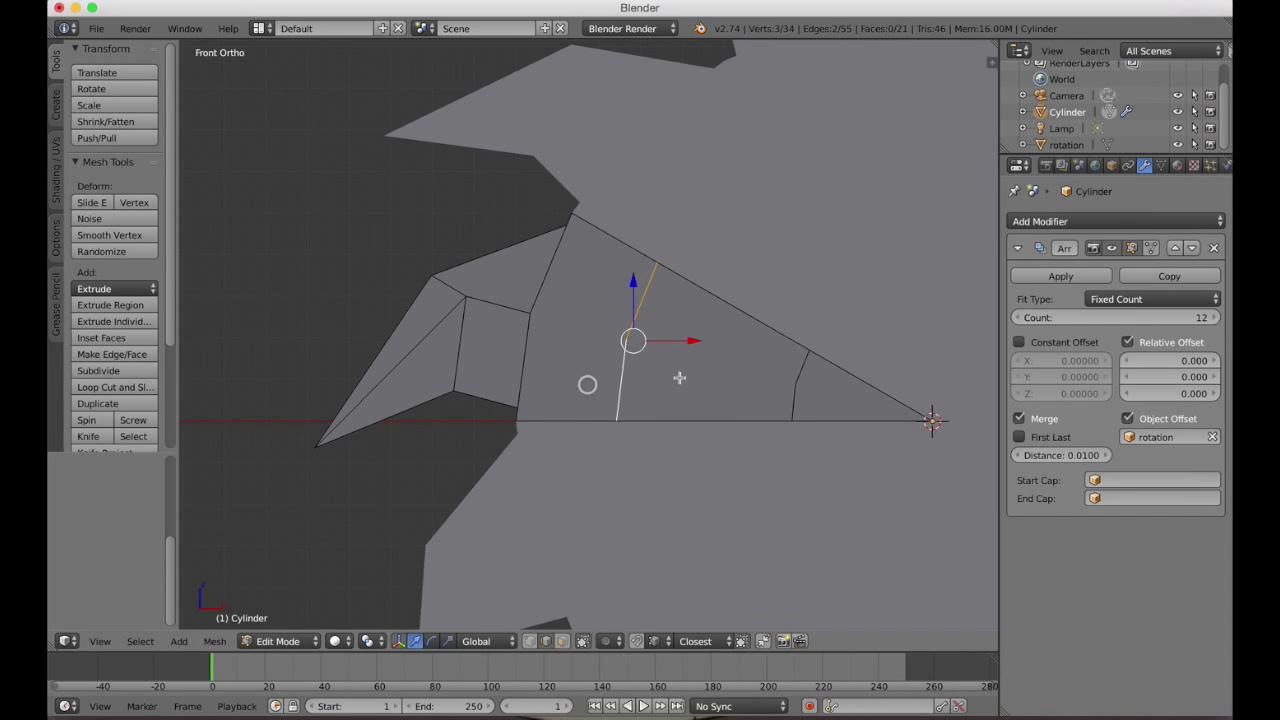
Extrude the blade face between the cuts outward in face mode.
{"action": "middle_click_drag", "start_coordinate": [697, 371], "coordinate": [691, 371]}
{"action": "key", "text": "ctrl+Tab"}
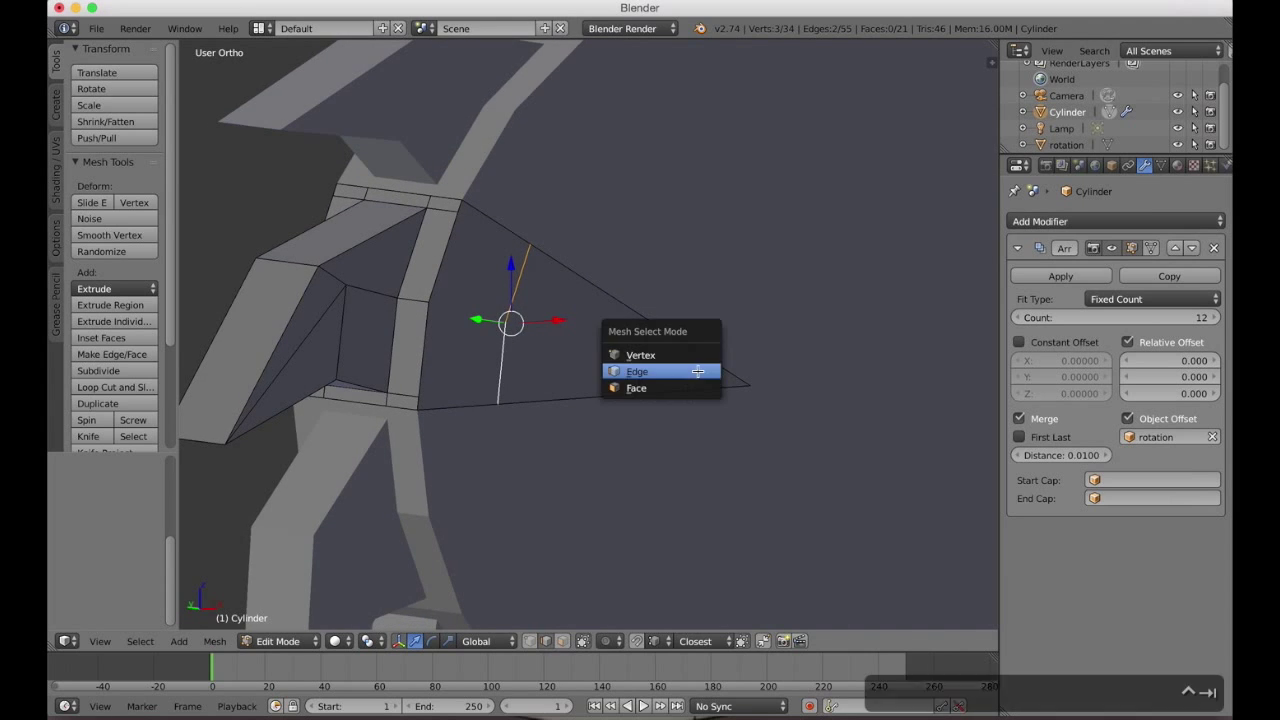
{"action": "left_click", "coordinate": [678, 392]}
{"action": "right_click", "coordinate": [598, 338]}
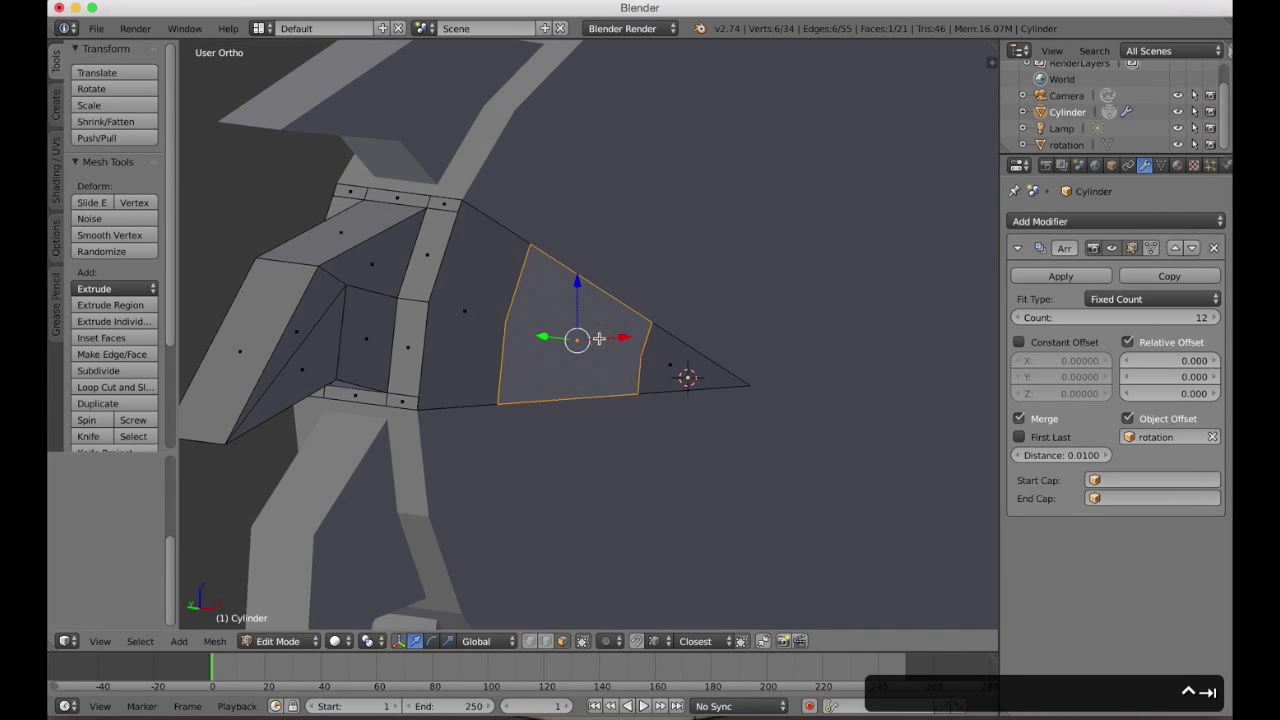
{"action": "key", "text": "KP_1"}
{"action": "key", "text": "KP_3"}
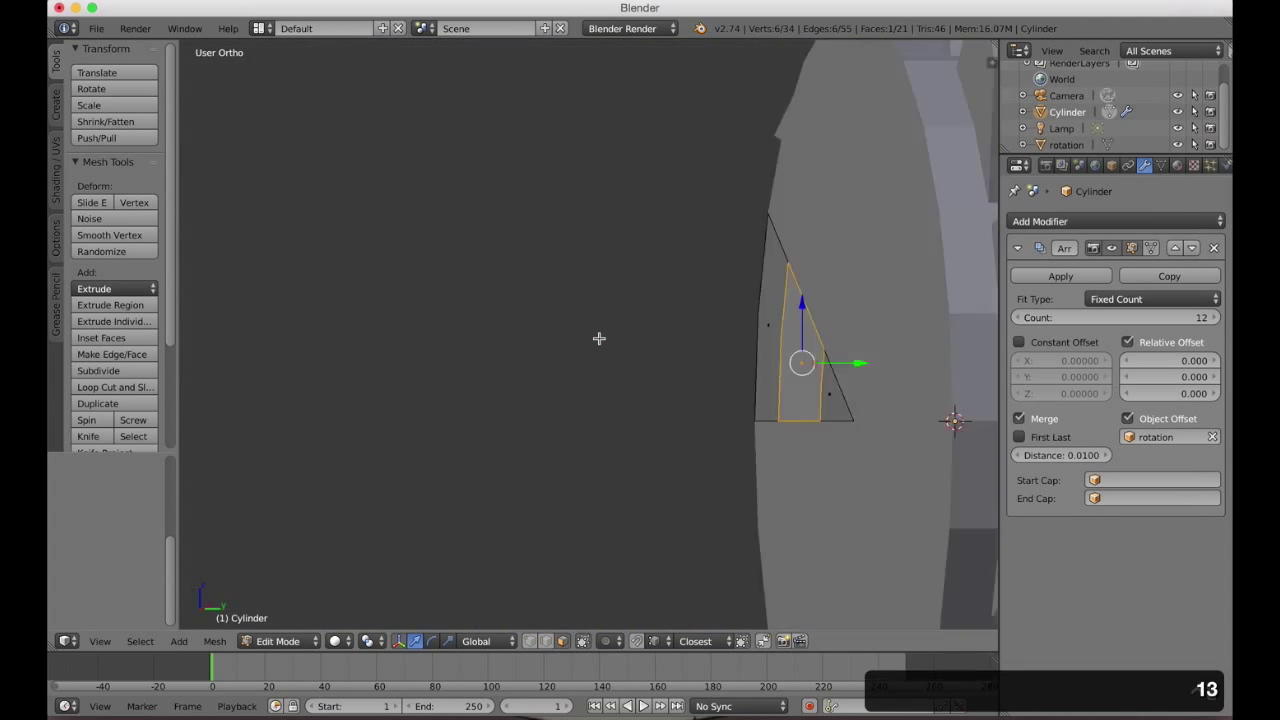
{"action": "key", "text": "ctrl+3"}
{"action": "key", "text": "e"}
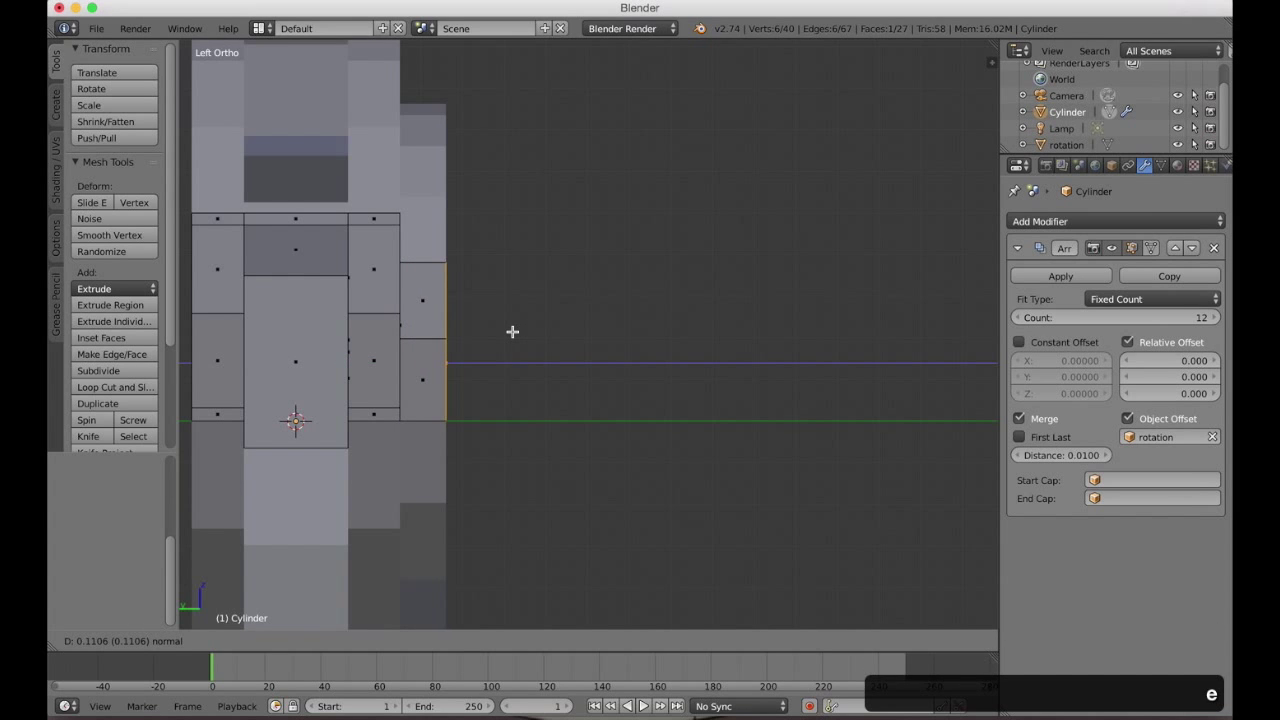
{"action": "left_click", "coordinate": [512, 331]}
Delete the extrusion's thin top face and a second unwanted face.
{"action": "middle_click_drag", "start_coordinate": [512, 331], "coordinate": [532, 475]}
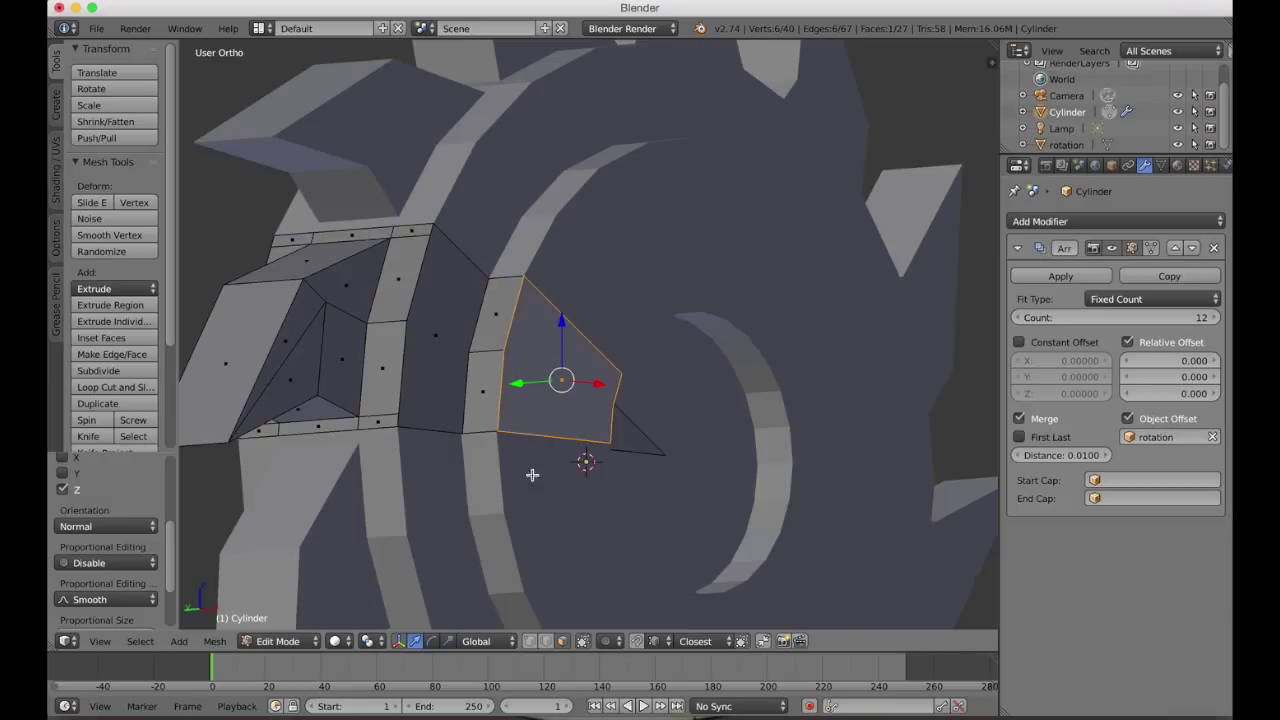
{"action": "right_click", "coordinate": [553, 324]}
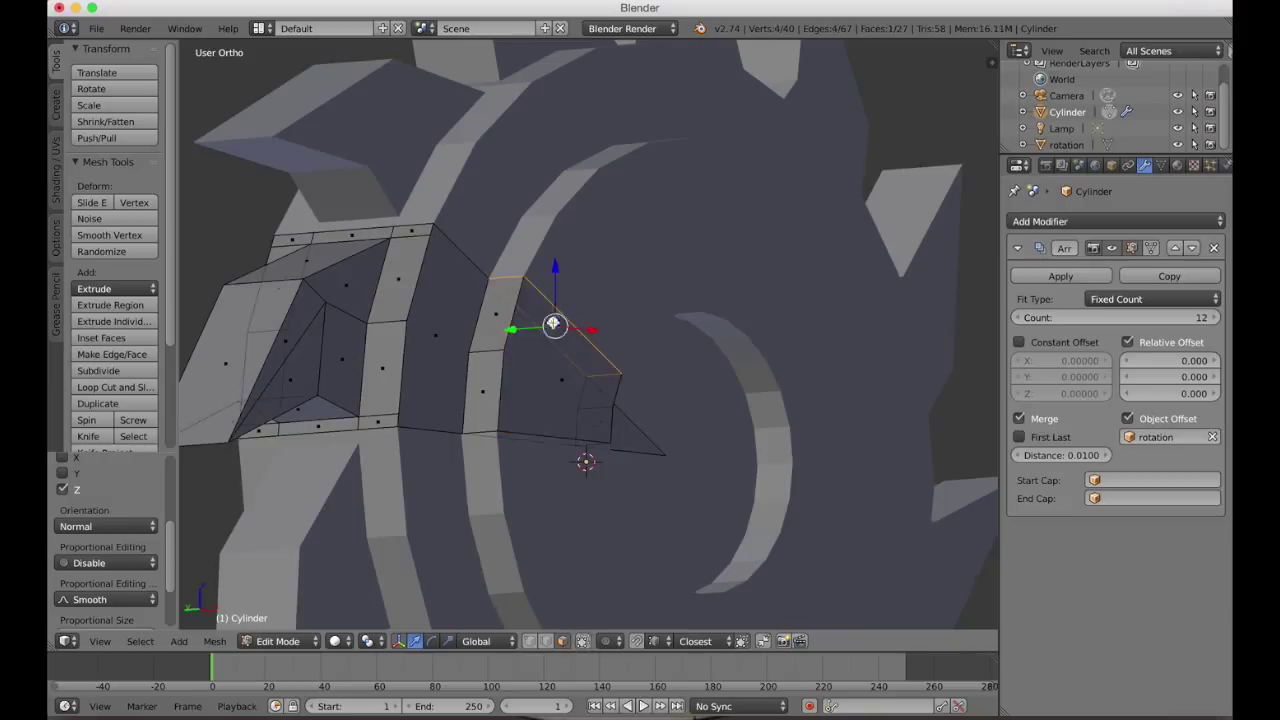
{"action": "right_click", "coordinate": [536, 441], "text": "shift"}
{"action": "key", "text": "x"}
{"action": "left_click", "coordinate": [523, 443]}
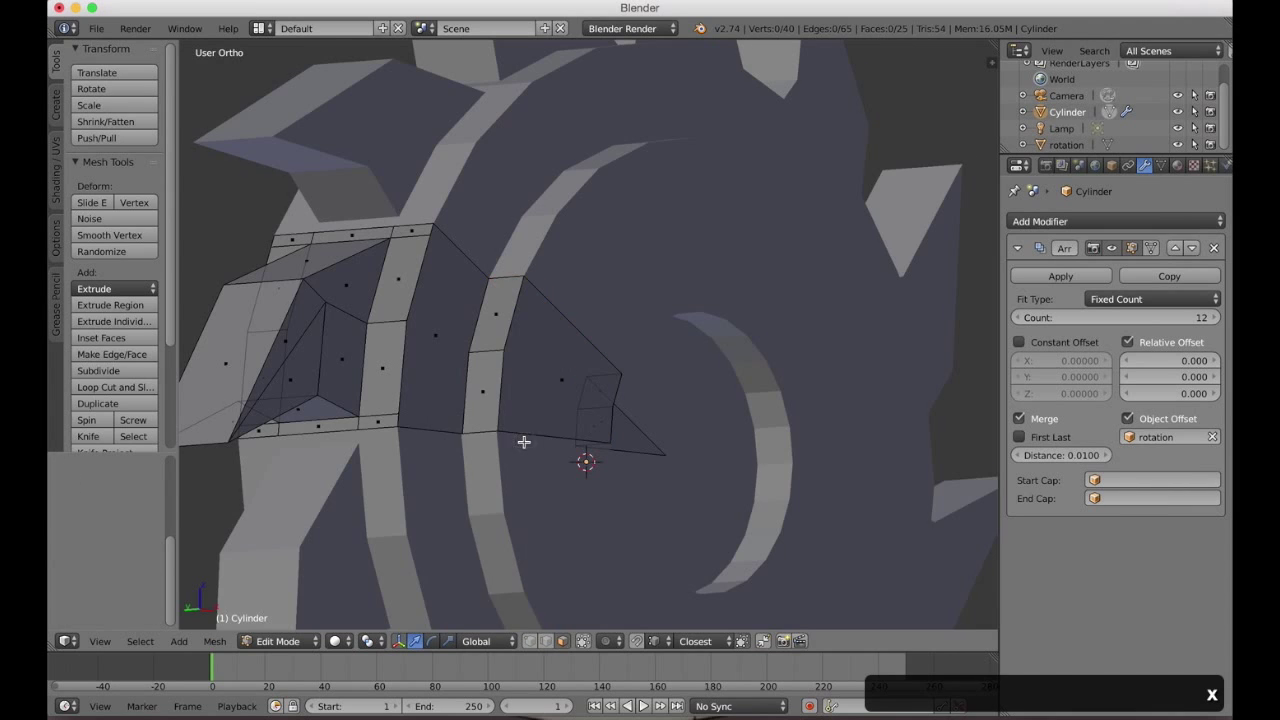
{"action": "scroll", "coordinate": [523, 442], "scroll_direction": "down", "scroll_amount": 5}
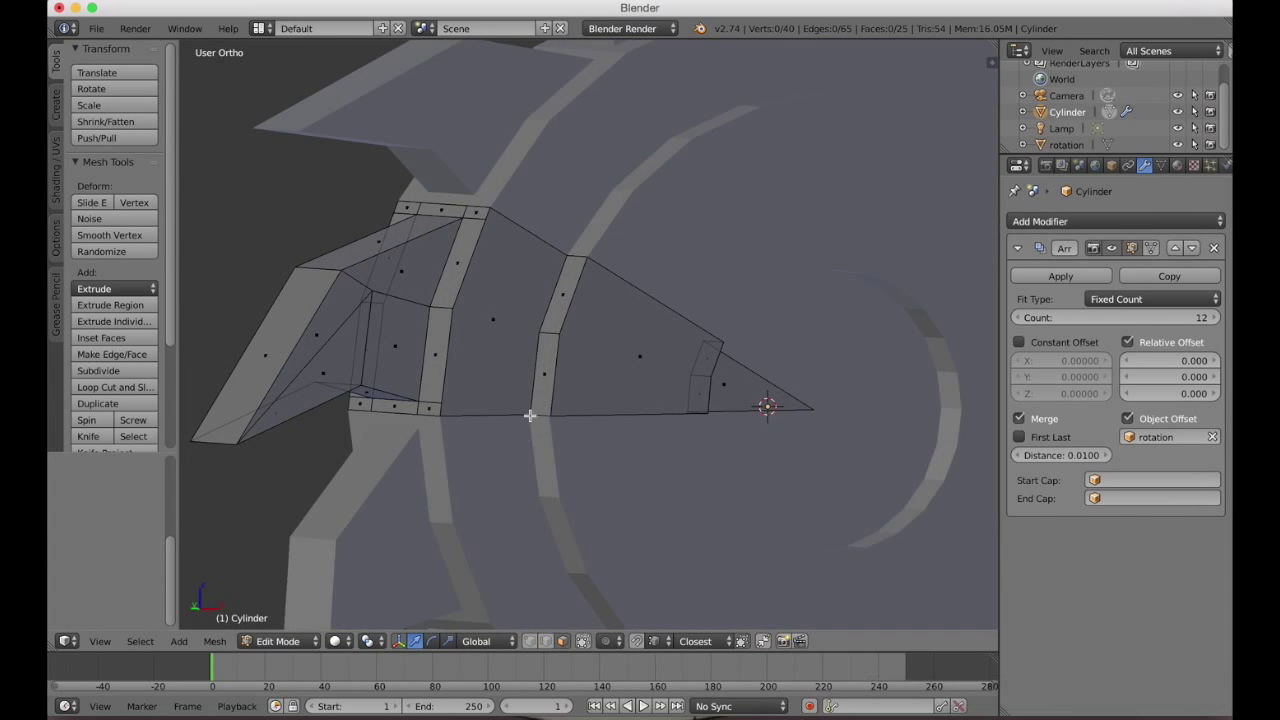
Add a Loop Cut and Slide edge loop across the raised band.
{"action": "key", "text": "ctrl+Tab"}
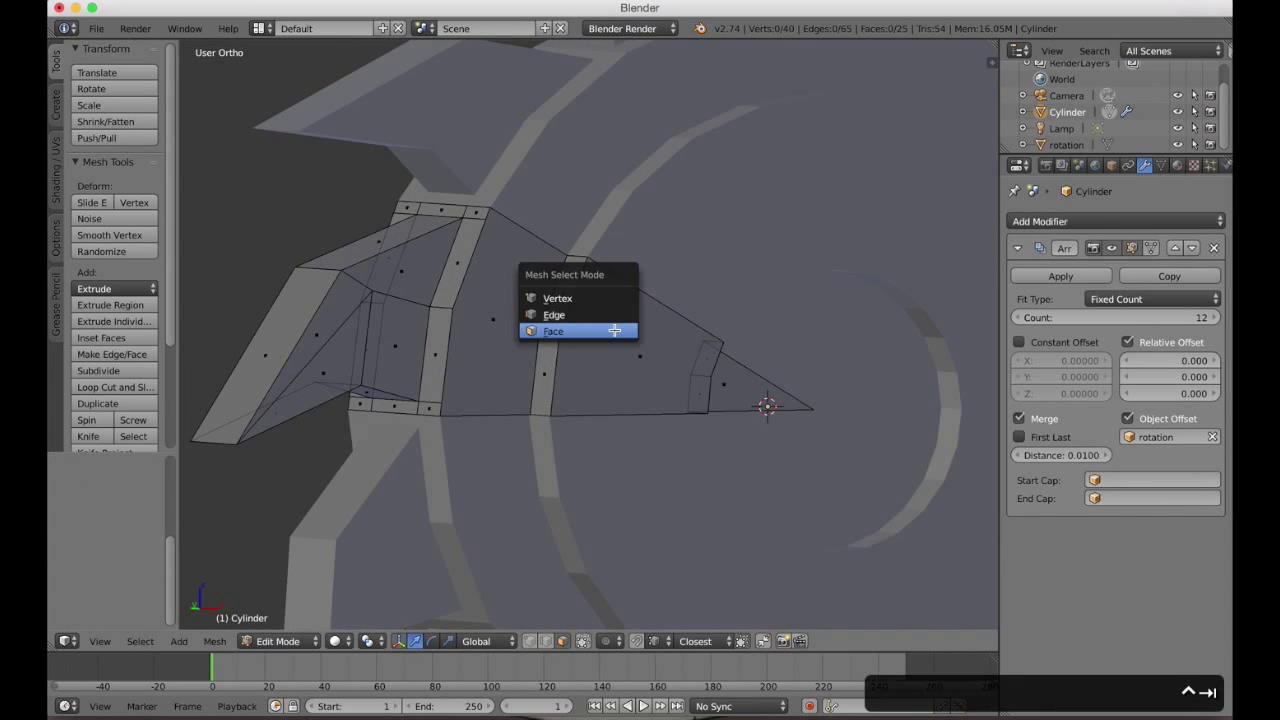
{"action": "key", "text": "space"}
{"action": "key", "text": "BackSpace"}
{"action": "type", "text": "loop"}
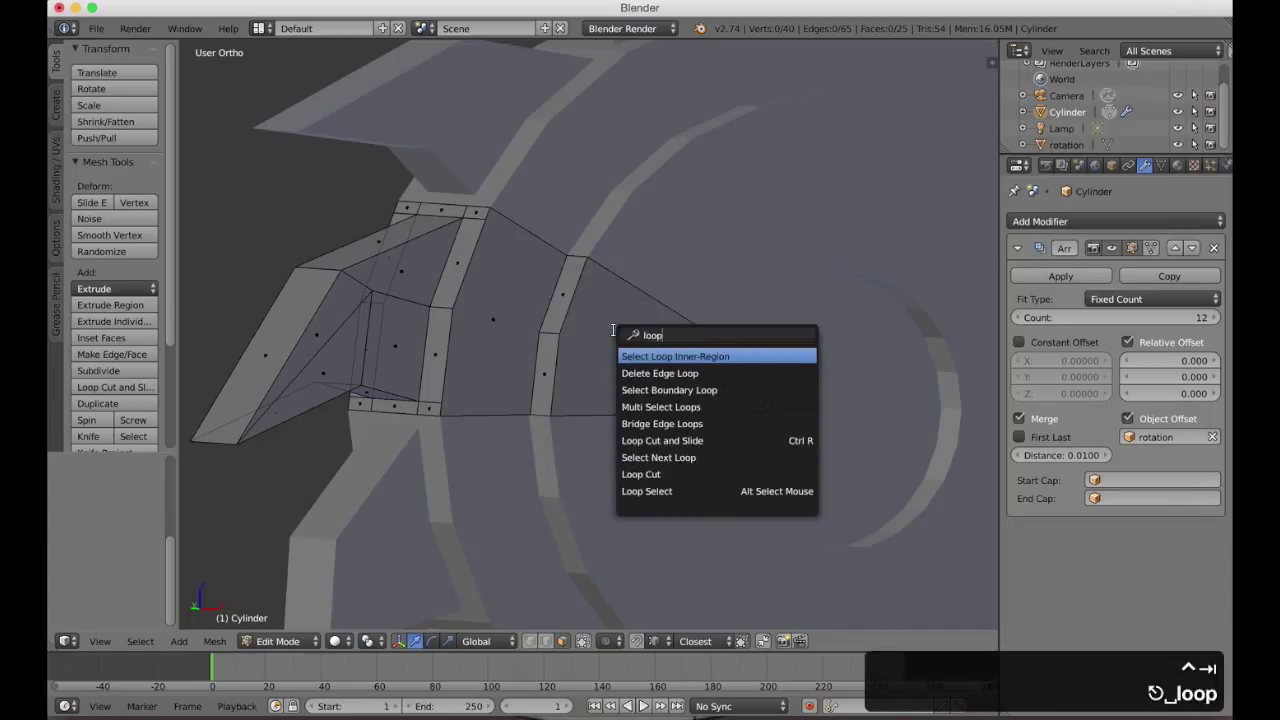
{"action": "key", "text": "Down"}
{"action": "key", "text": "Down"}
{"action": "key", "text": "Down"}
{"action": "key", "text": "Down"}
{"action": "key", "text": "Down"}
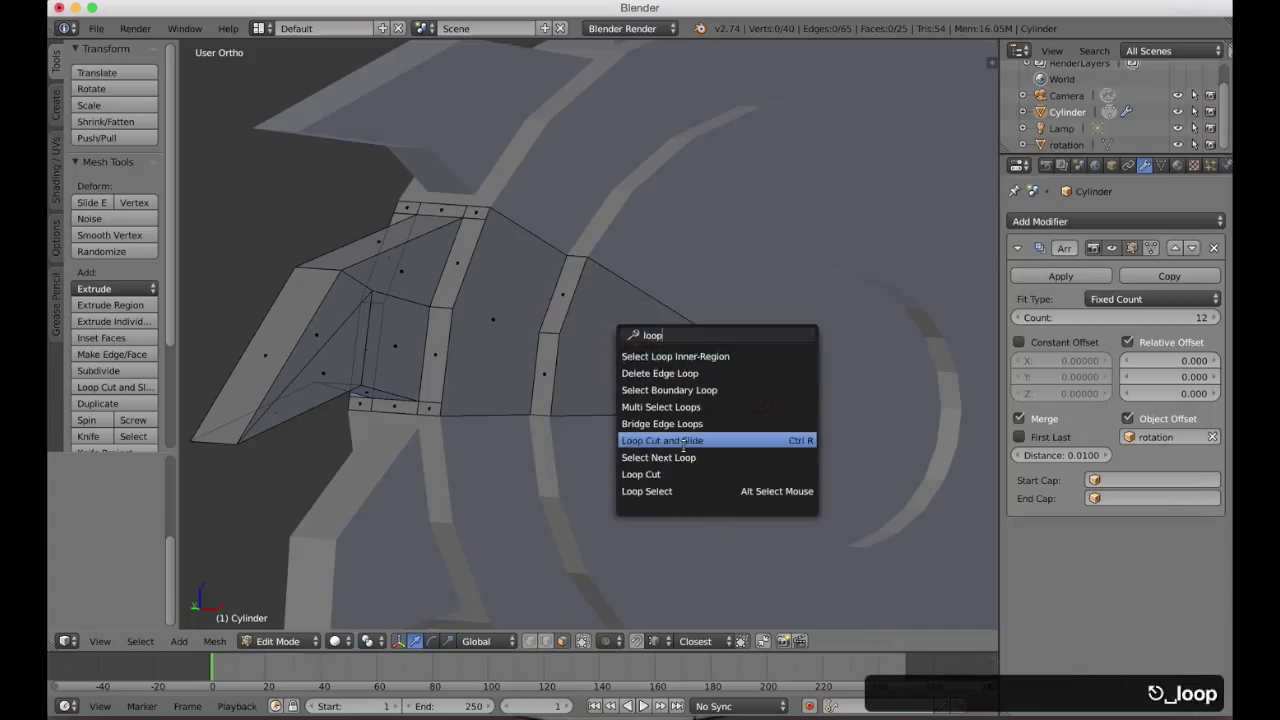
{"action": "key", "text": "Return"}
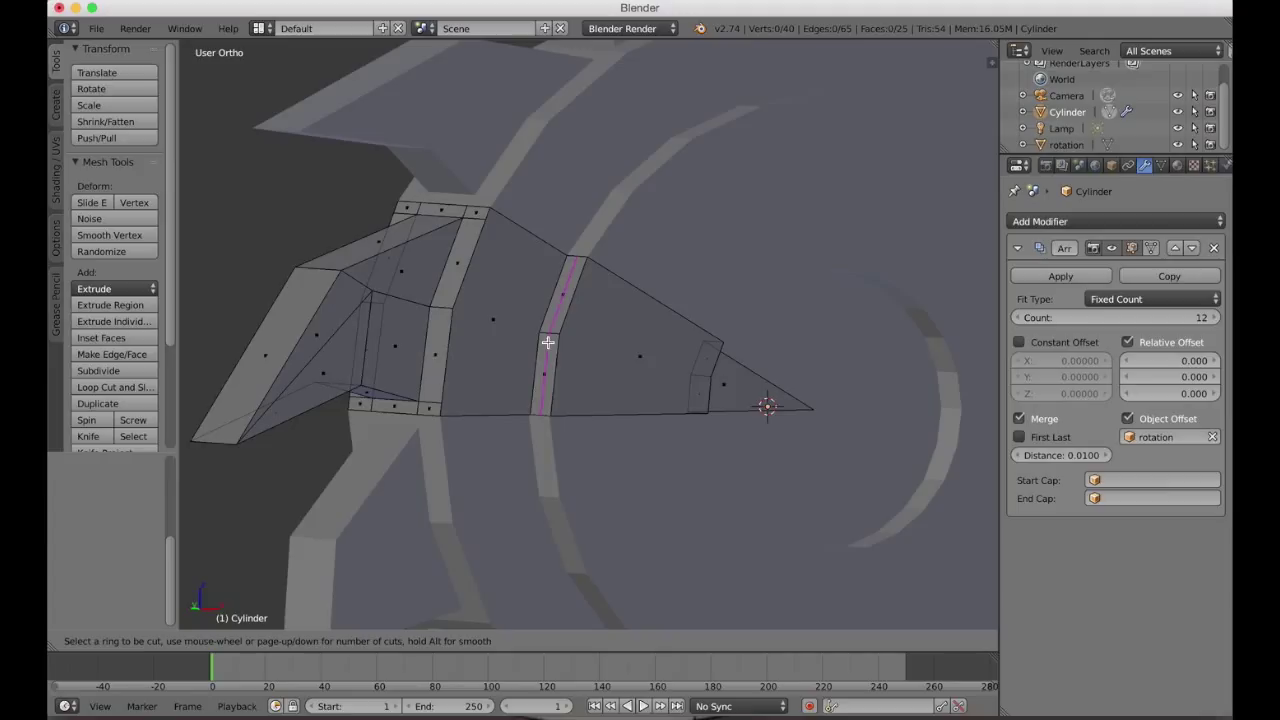
{"action": "left_click", "coordinate": [548, 343]}
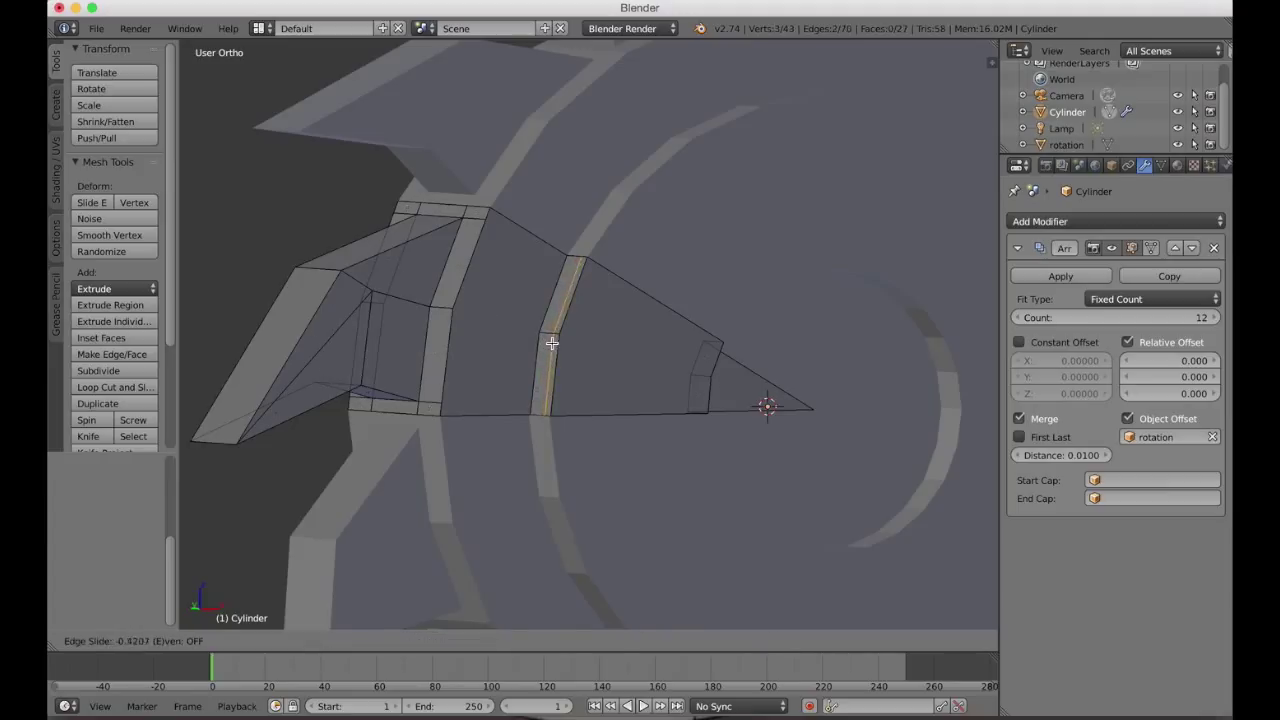
{"action": "left_click", "coordinate": [552, 343]}
Add a second loop cut near the blade tip and select the raised-band loop.
{"action": "key", "text": "space"}
{"action": "key", "text": "Return"}
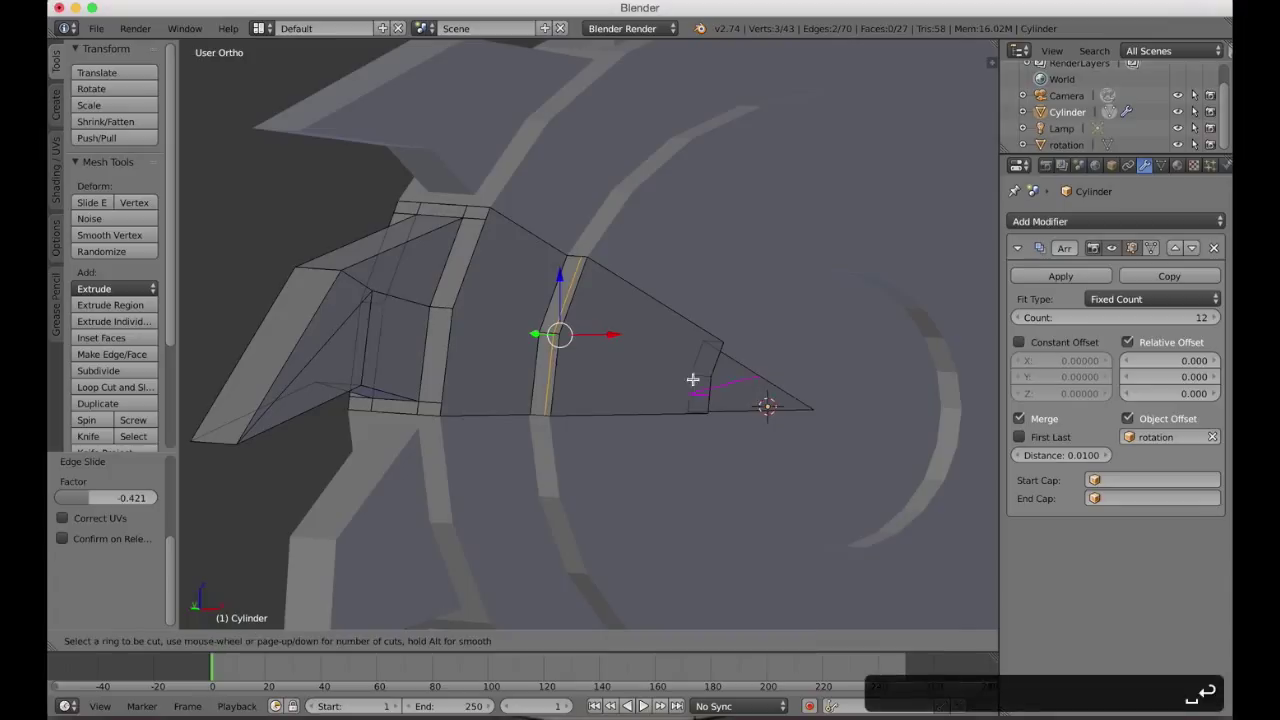
{"action": "left_click", "coordinate": [703, 373]}
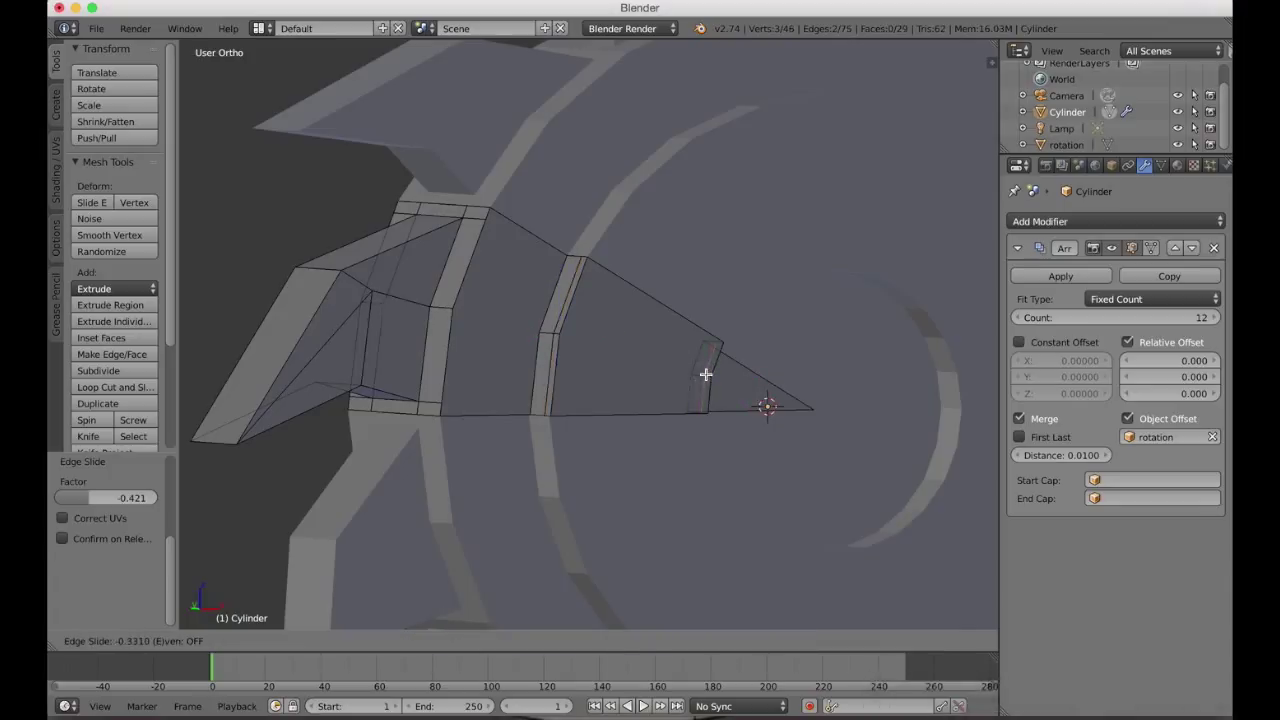
{"action": "left_click", "coordinate": [706, 374]}
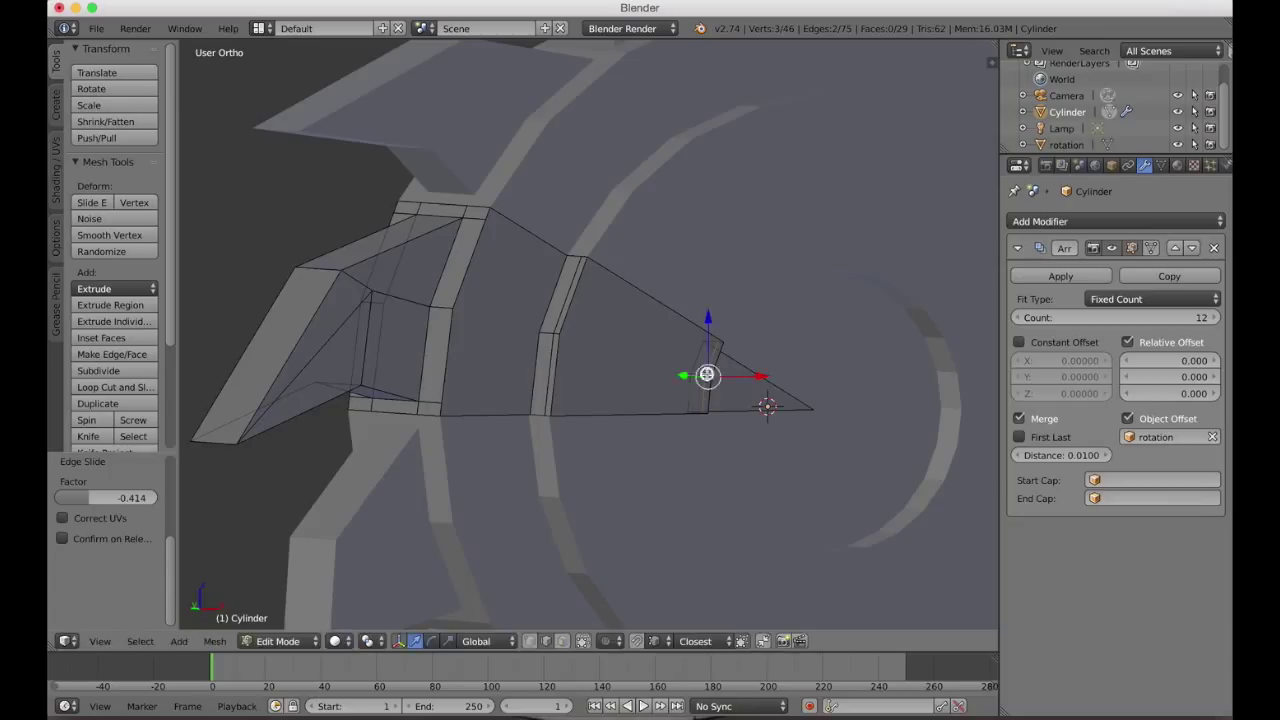
{"action": "right_click", "coordinate": [556, 343], "text": "alt"}
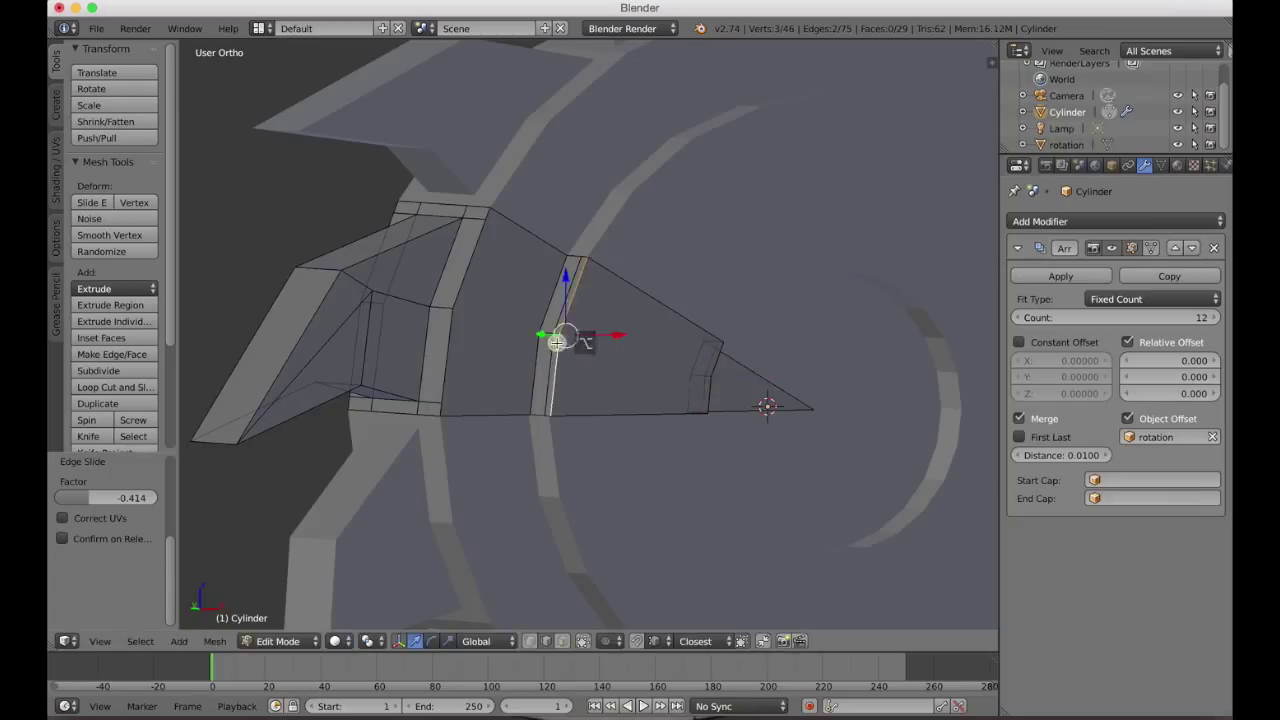
Edge Slide the raised-band loop to a new position in front view.
{"action": "key", "text": "KP_1"}
{"action": "key", "text": "space"}
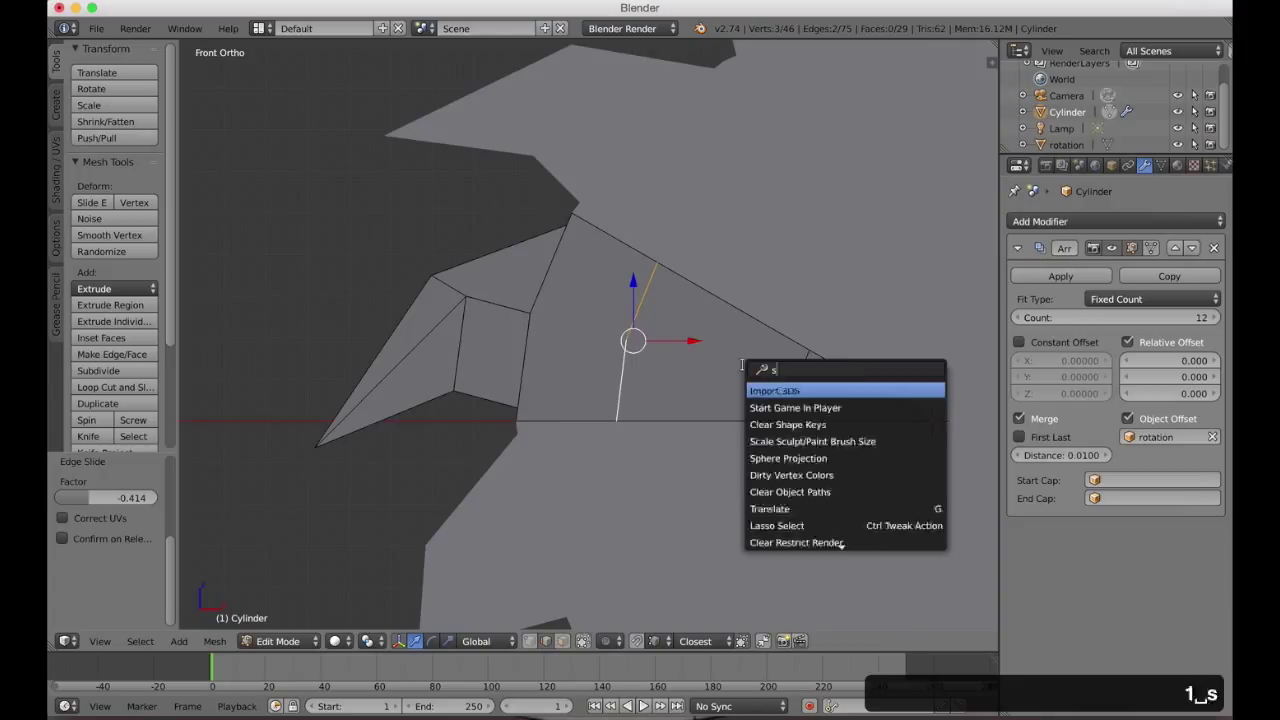
{"action": "type", "text": "slid"}
{"action": "key", "text": "Down"}
{"action": "key", "text": "Down"}
{"action": "key", "text": "Return"}
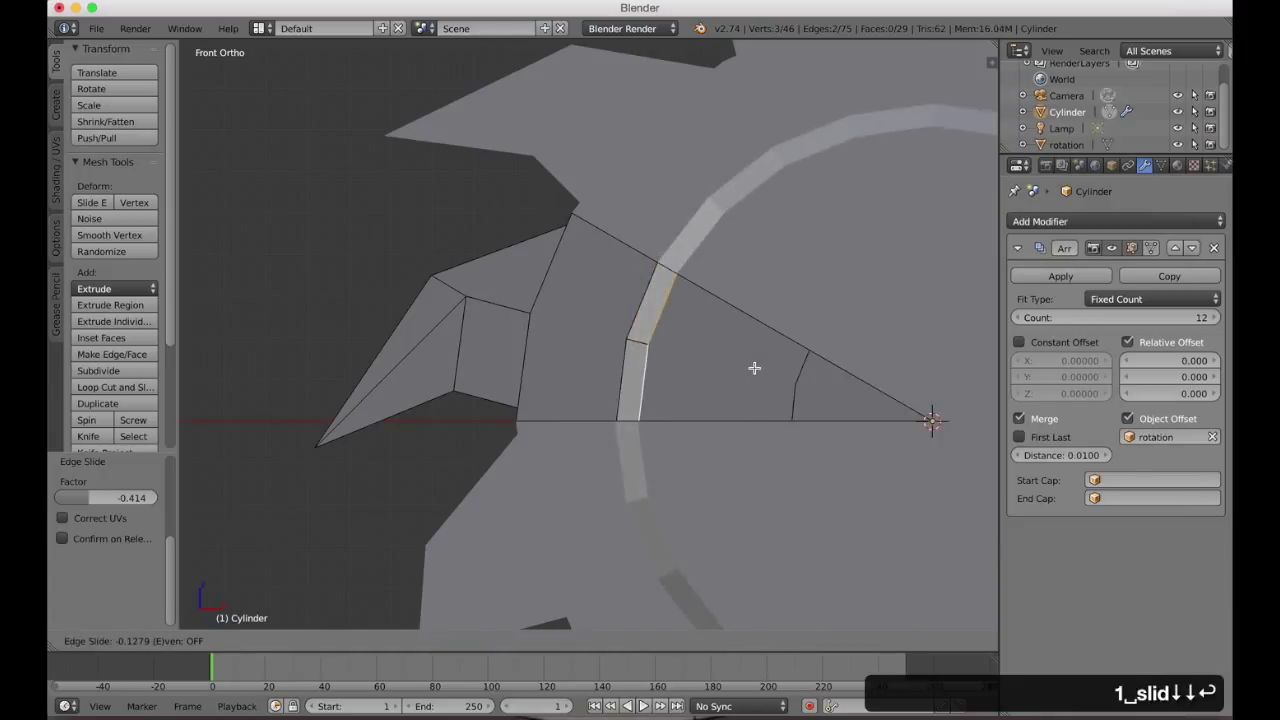
{"action": "left_click", "coordinate": [754, 368]}
Slide the loop near the tip over to the inner ring.
{"action": "middle_click_drag", "start_coordinate": [765, 367], "coordinate": [766, 366]}
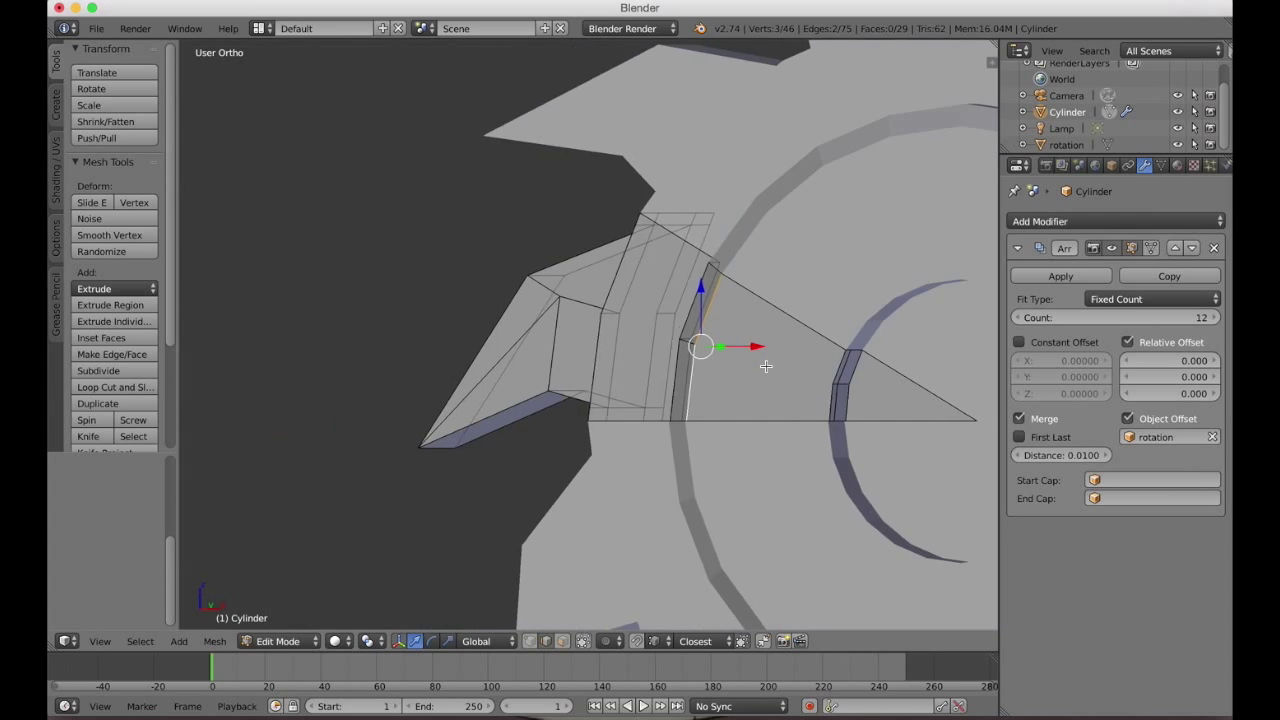
{"action": "right_click", "coordinate": [838, 368], "text": "alt"}
{"action": "key", "text": "KP_1"}
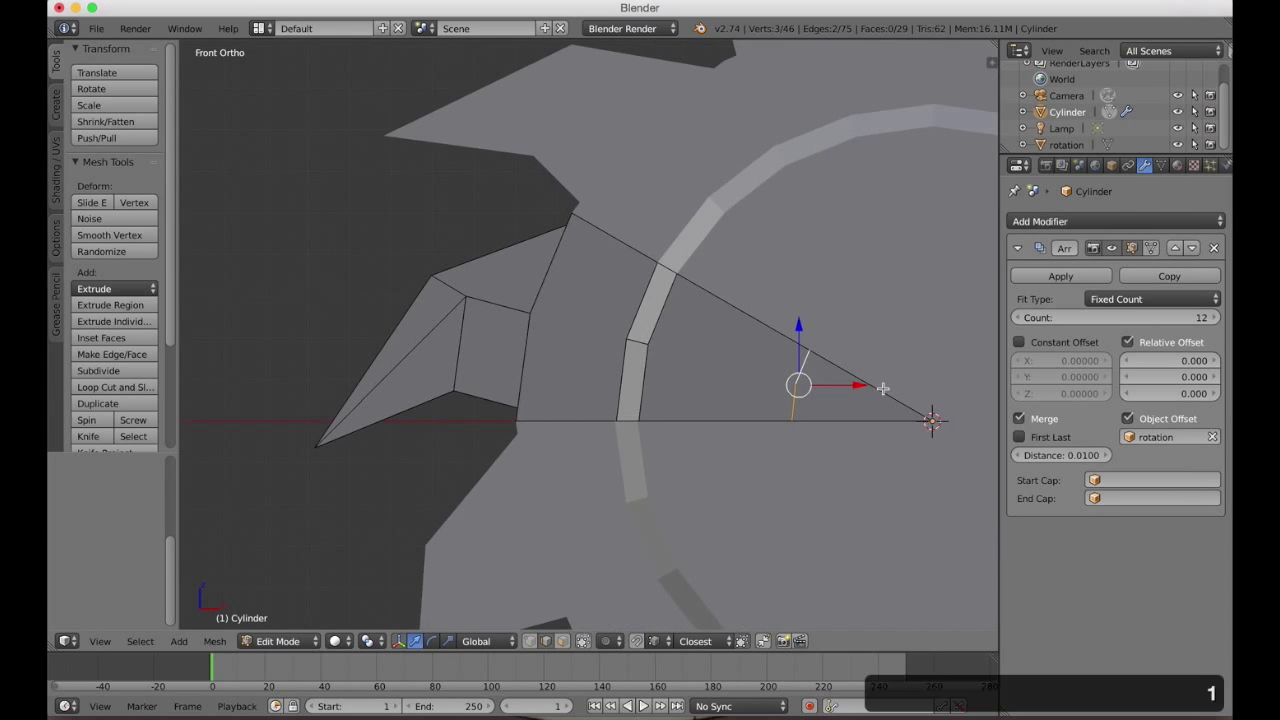
{"action": "key", "text": "space"}
{"action": "key", "text": "Return"}
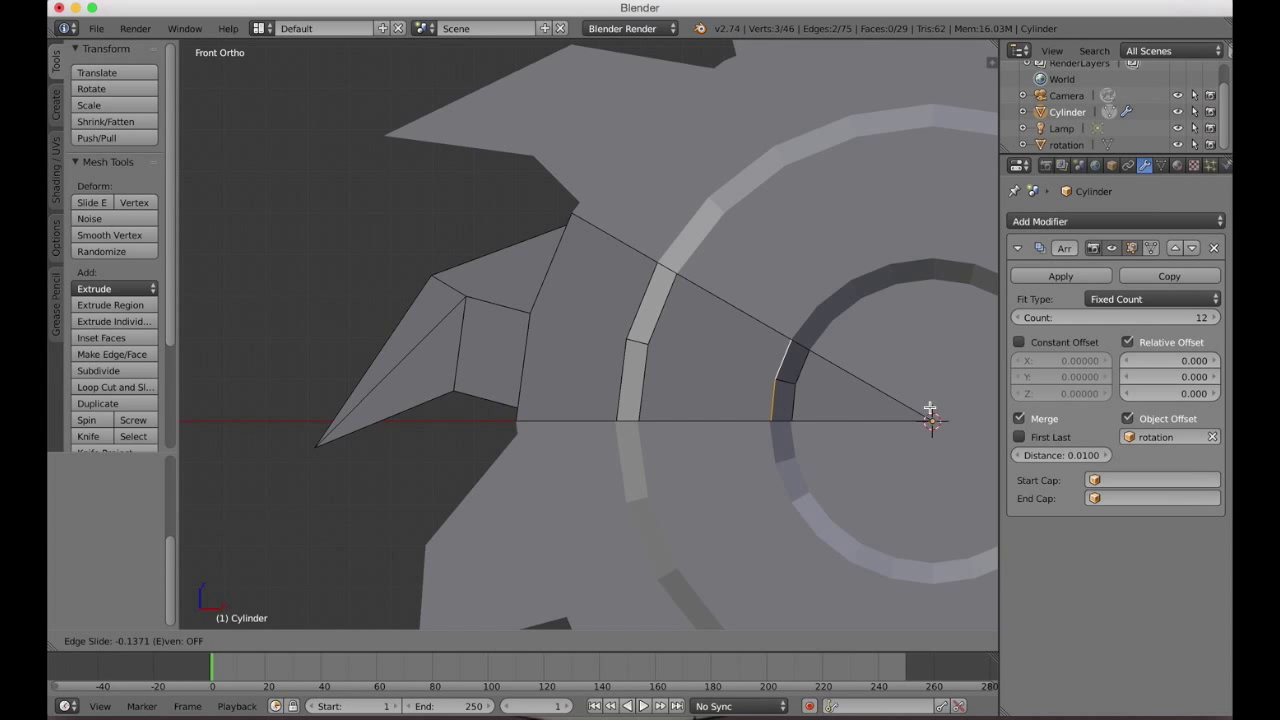
{"action": "left_click", "coordinate": [930, 410]}
Walk around the twelve-blade arrayed saw in perspective, then return to Object Mode.
{"action": "scroll", "coordinate": [858, 417], "scroll_direction": "left", "scroll_amount": 5}
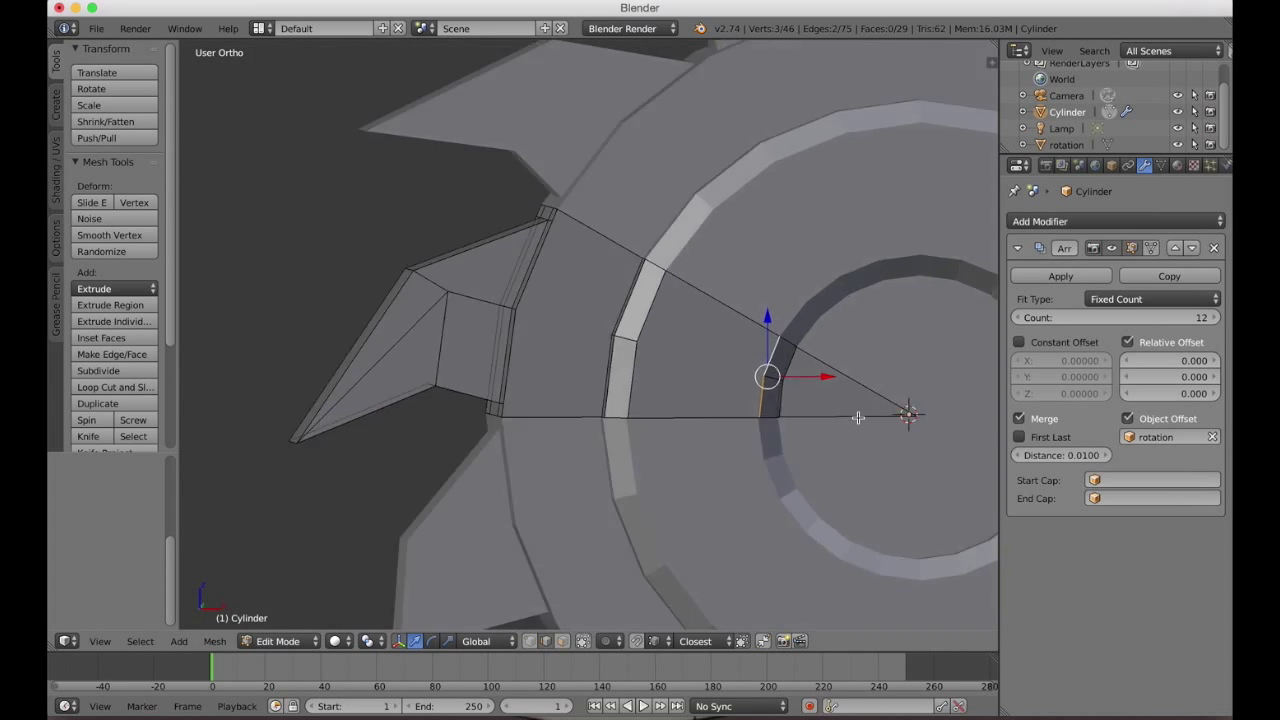
{"action": "key", "text": "5"}
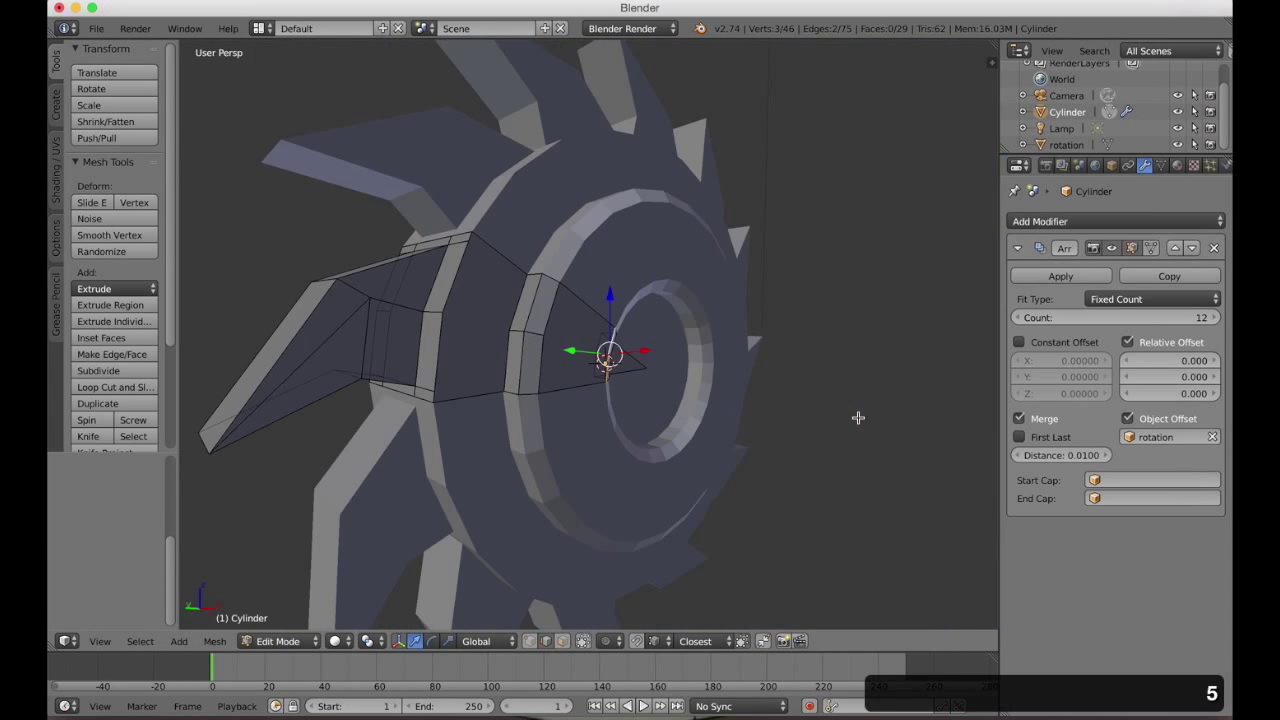
{"action": "key", "text": "shift+f"}
{"action": "key", "text": "d"}
{"action": "key", "text": "s"}
{"action": "key", "text": "q"}
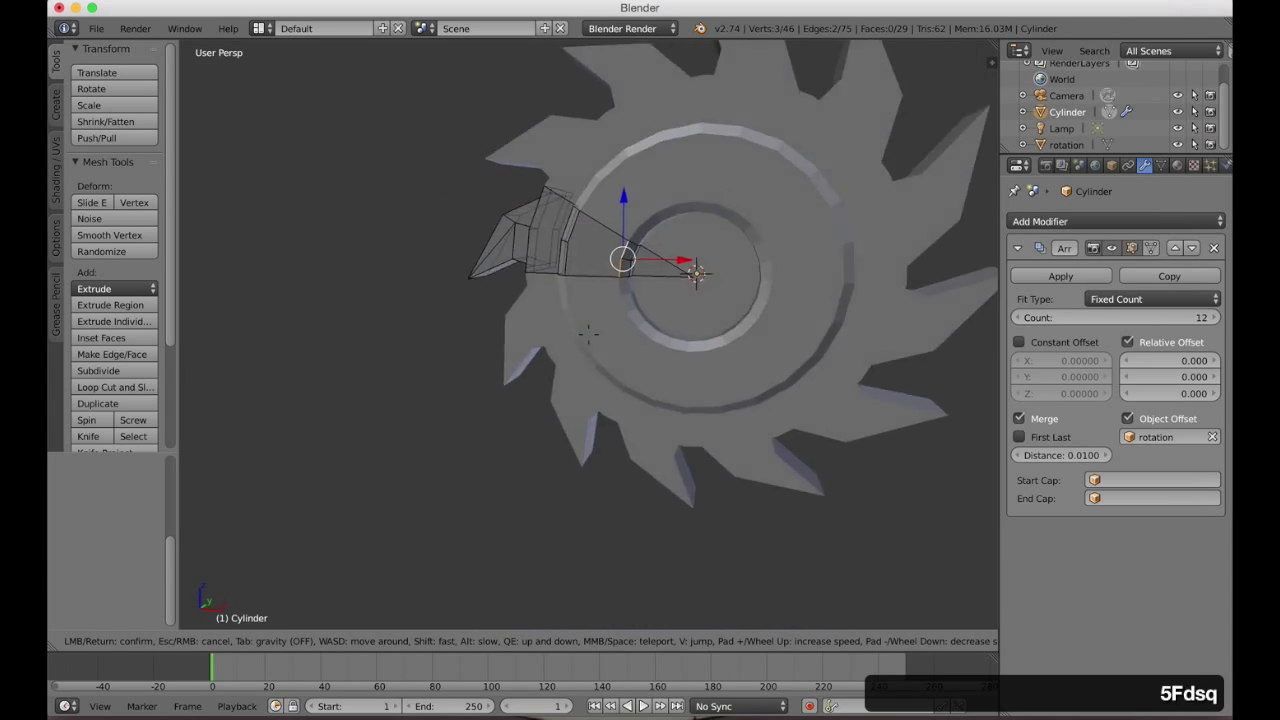
{"action": "key", "text": "w"}
{"action": "key", "text": "a"}
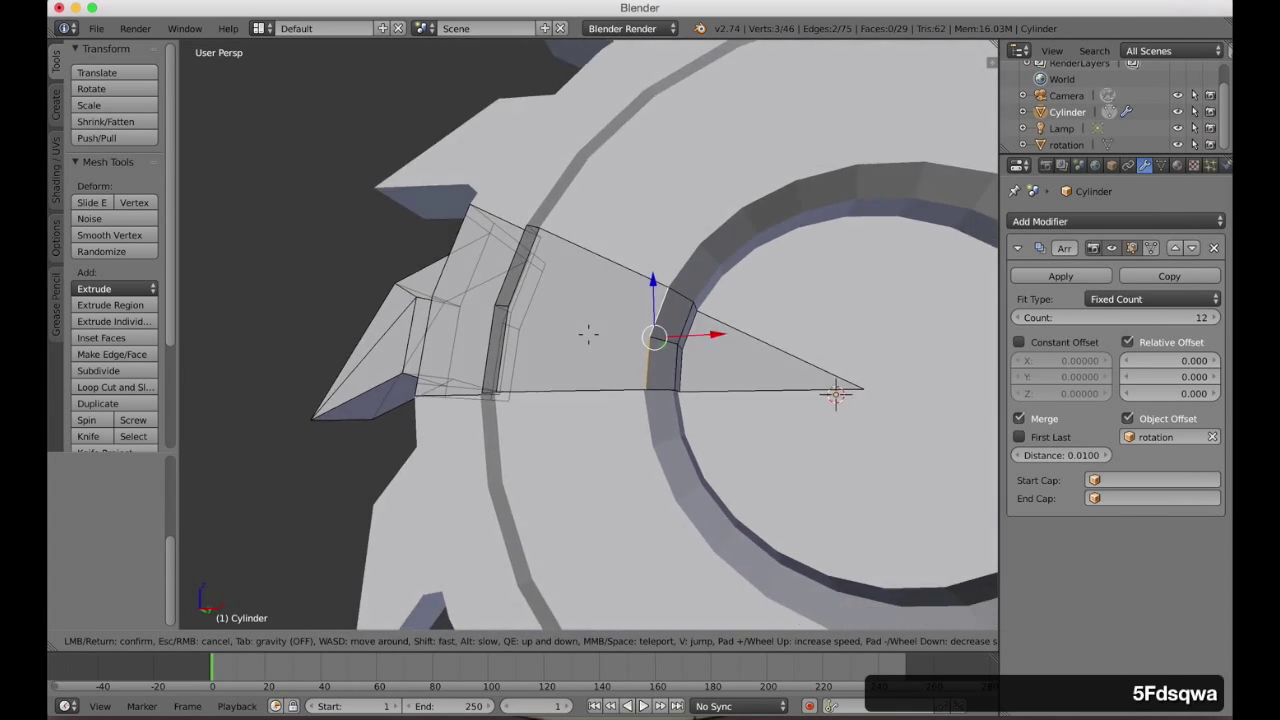
{"action": "key", "text": "a"}
{"action": "key", "text": "a"}
{"action": "key", "text": "a"}
{"action": "key", "text": "a"}
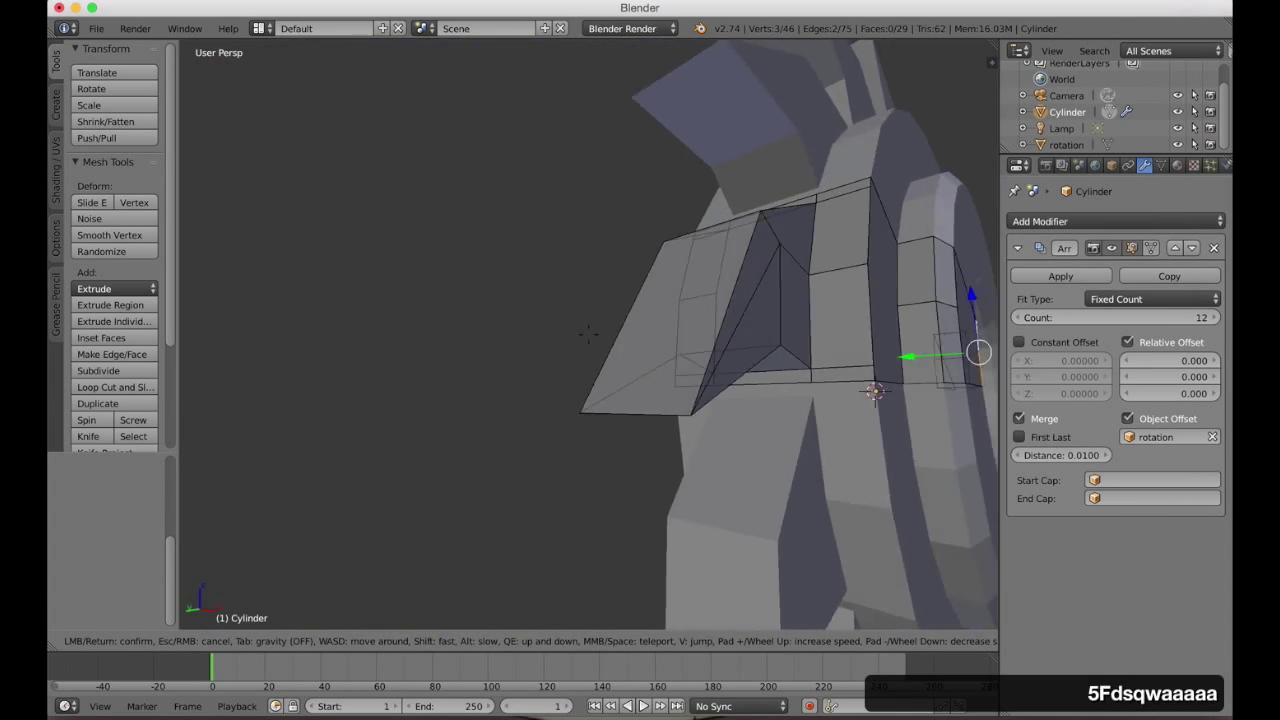
{"action": "key", "text": "a"}
{"action": "key", "text": "d"}
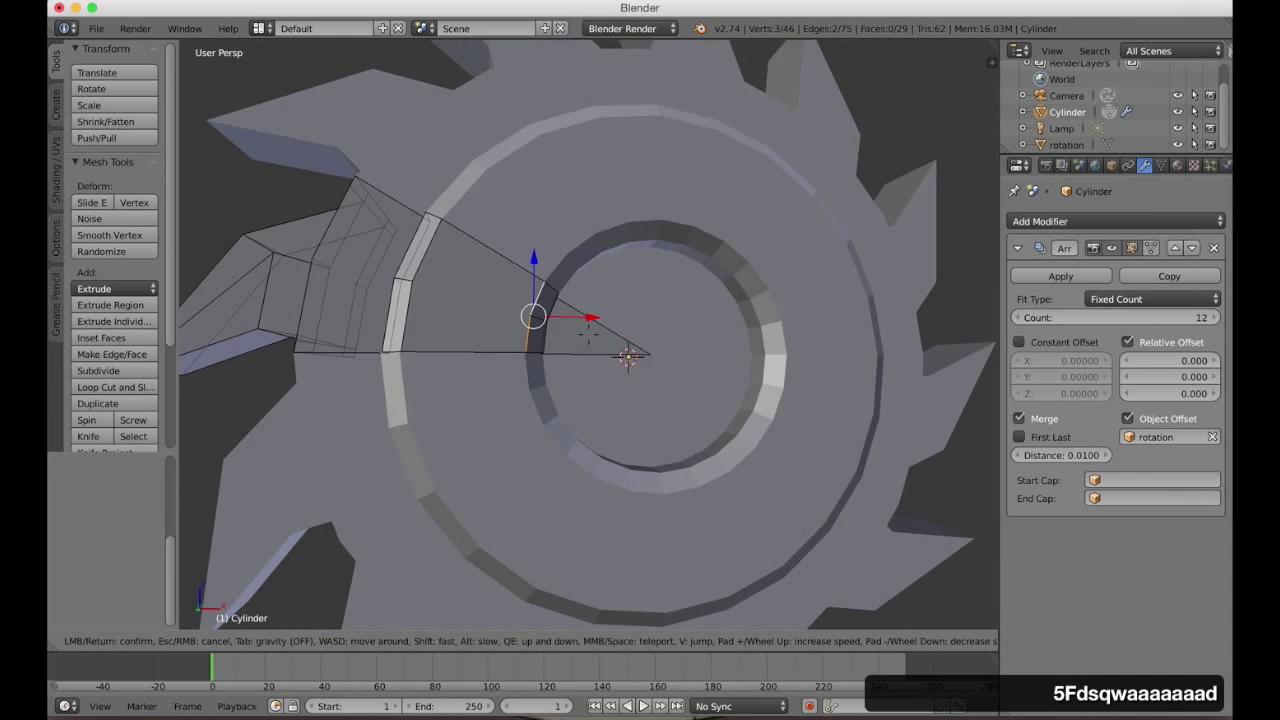
{"action": "left_click", "coordinate": [588, 335]}
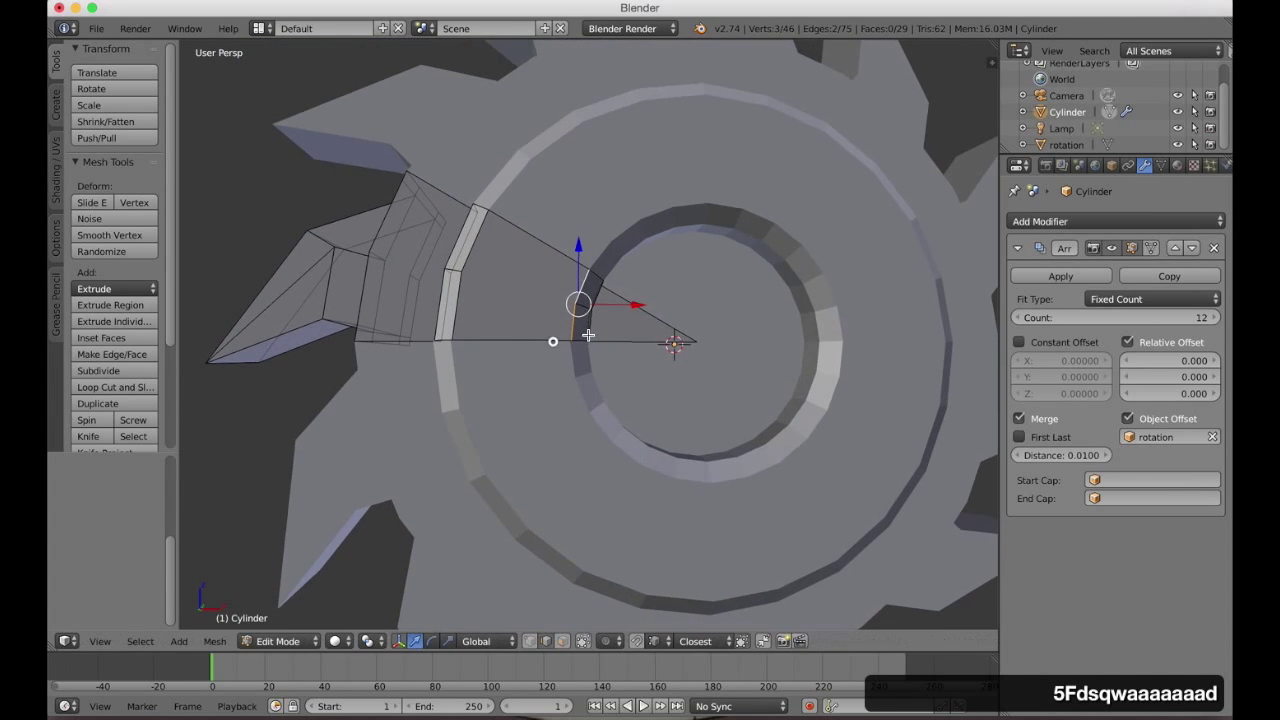
{"action": "key", "text": "Tab"}
Apply the Array modifier to make the blades real geometry, then zoom in on a blade-ring seam in Edit Mode.
{"action": "left_click", "coordinate": [1060, 276]}
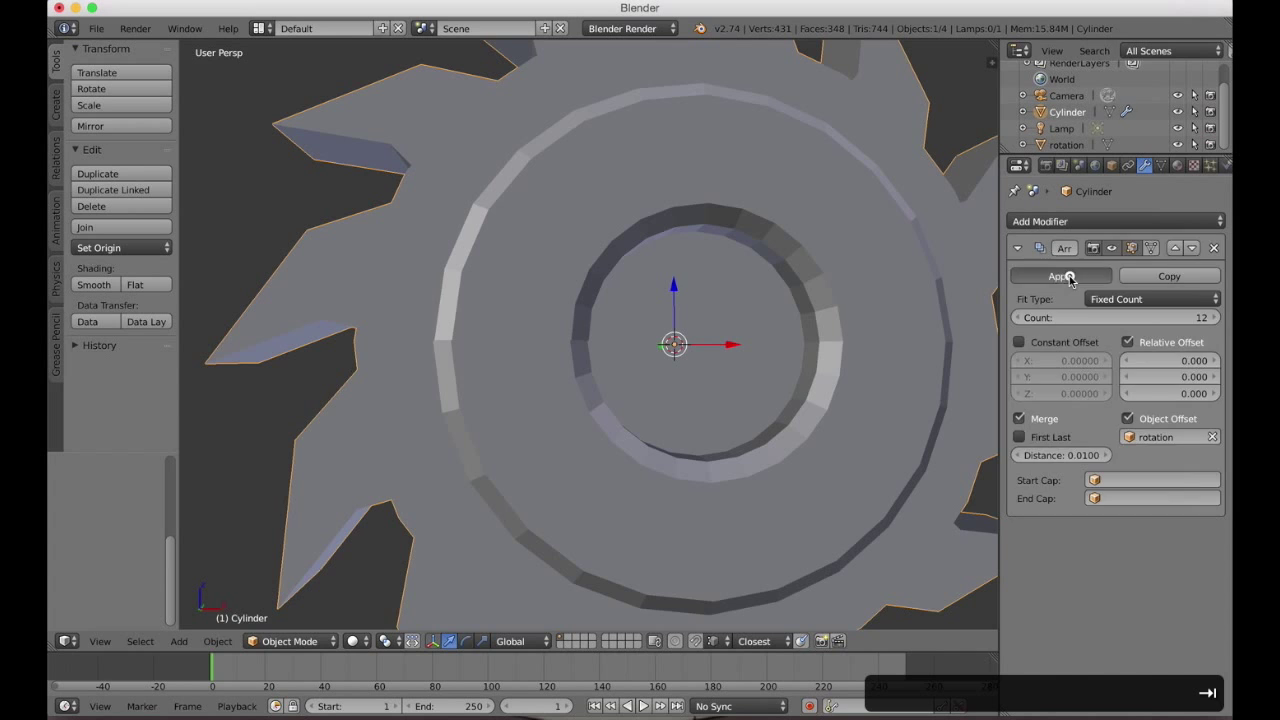
{"action": "key", "text": "Tab"}
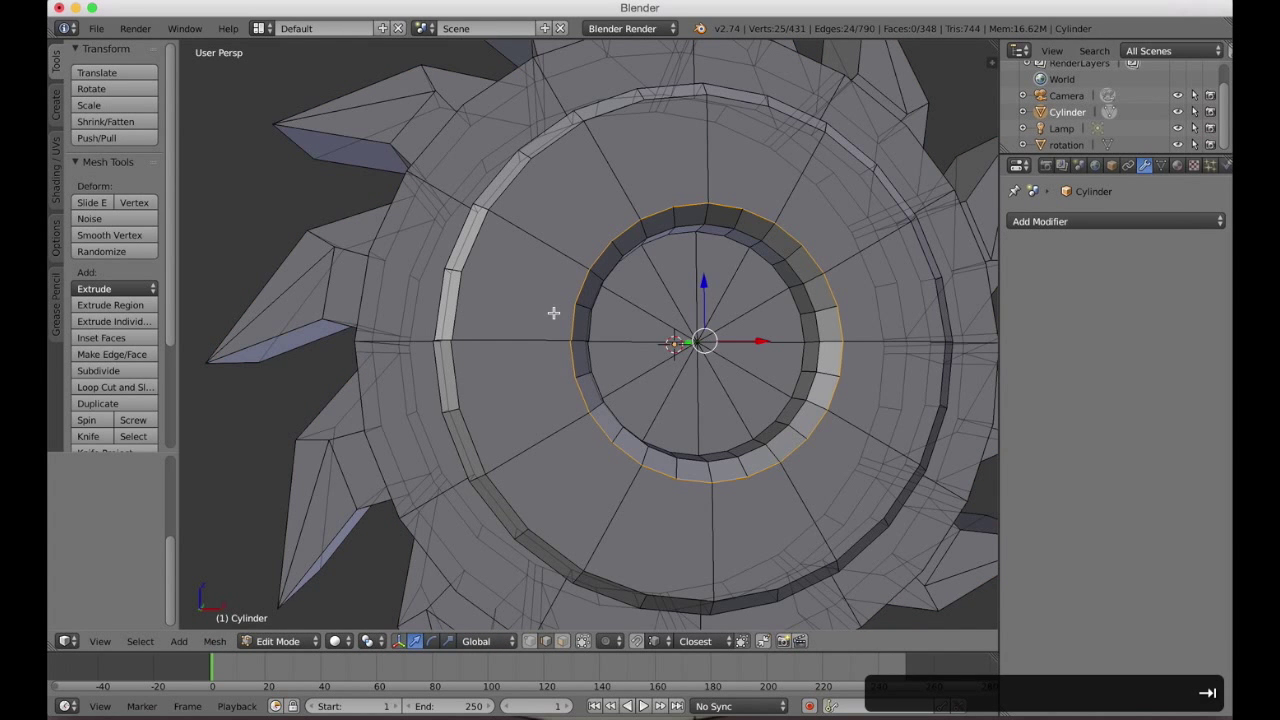
{"action": "key", "text": "shift+f"}
{"action": "key", "text": "w"}
{"action": "key", "text": "d"}
{"action": "key", "text": "a"}
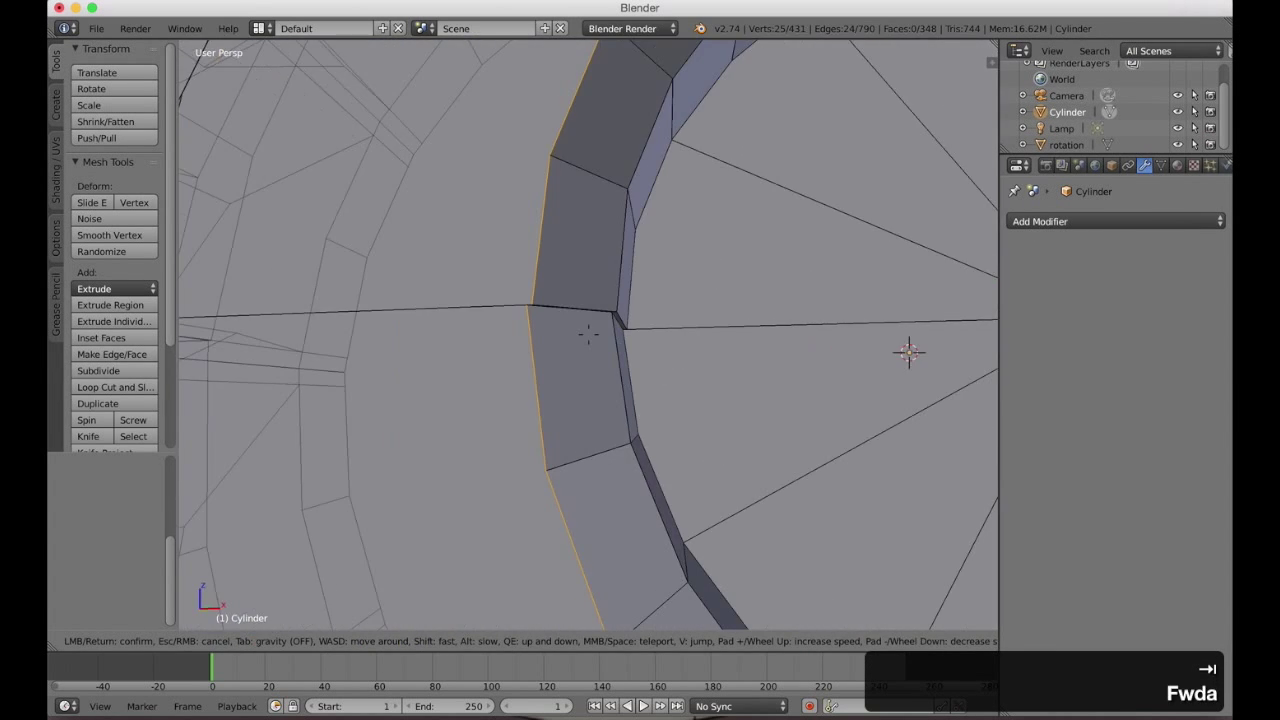
{"action": "key", "text": "d"}
{"action": "key", "text": "a"}
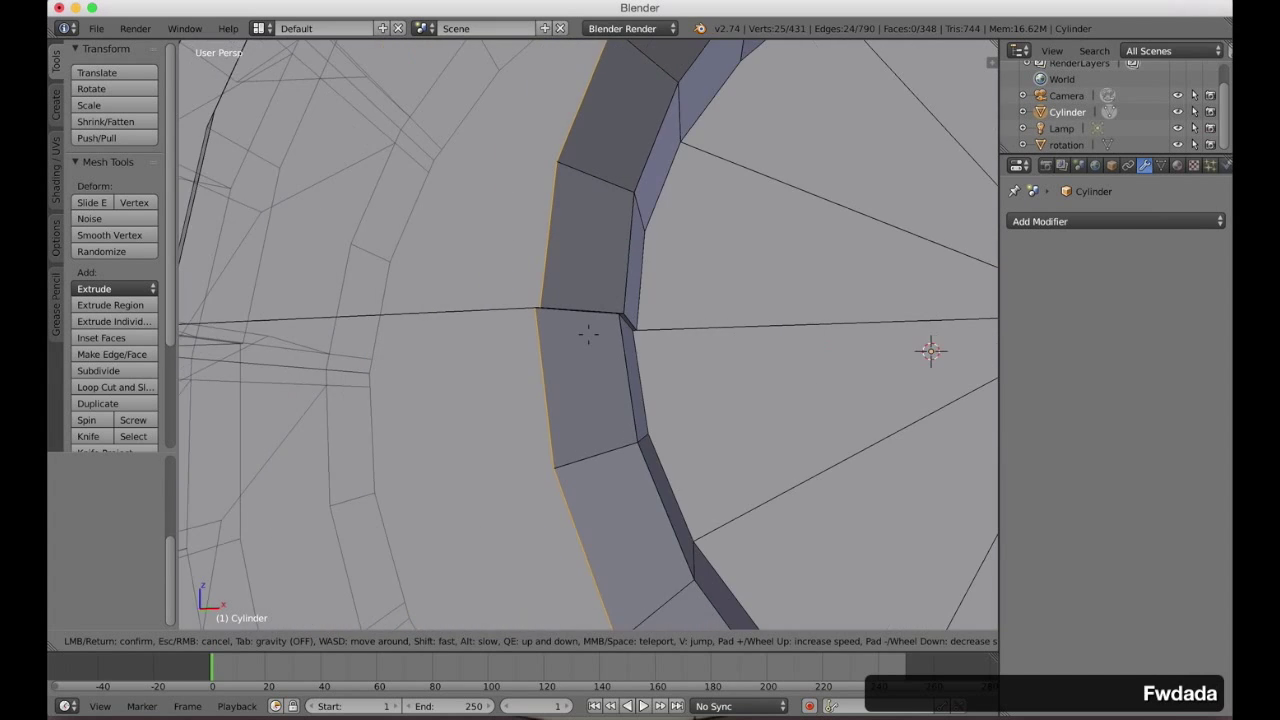
{"action": "left_click", "coordinate": [588, 334]}
In vertex select mode, merge a doubled seam vertex at center.
{"action": "key", "text": "ctrl+Tab"}
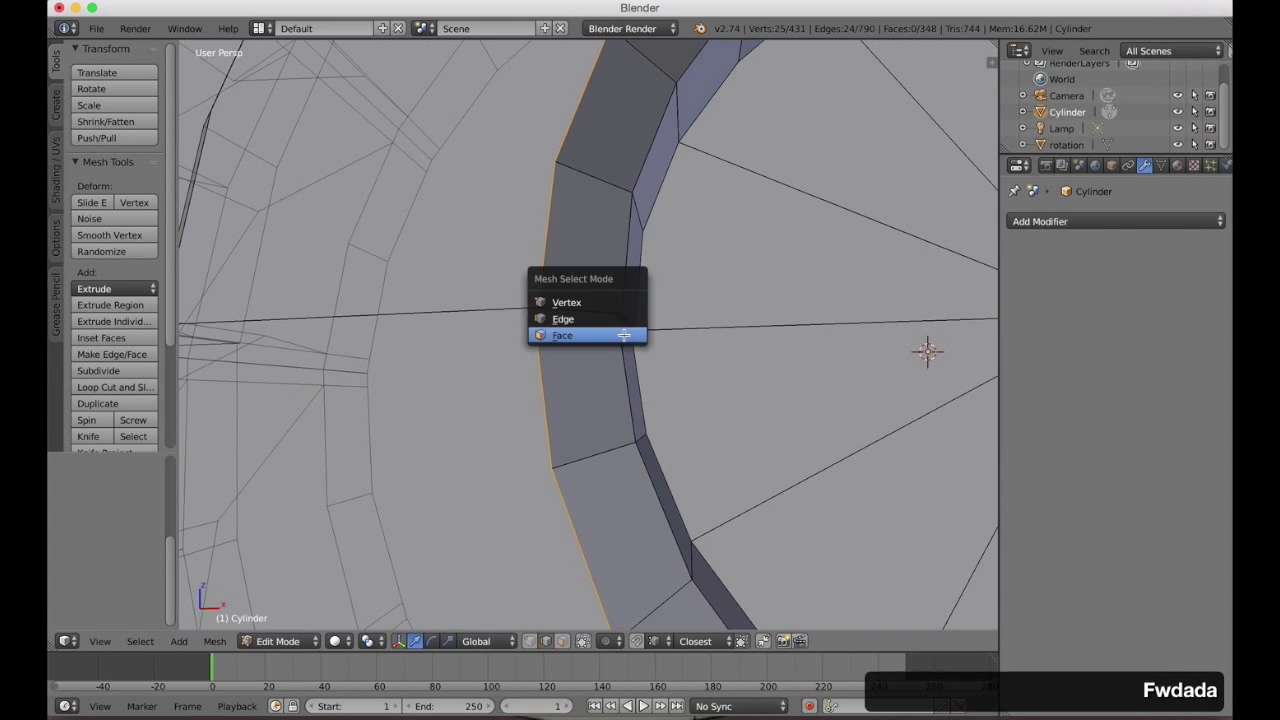
{"action": "left_click", "coordinate": [560, 297]}
{"action": "key", "text": "a"}
{"action": "key", "text": "a"}
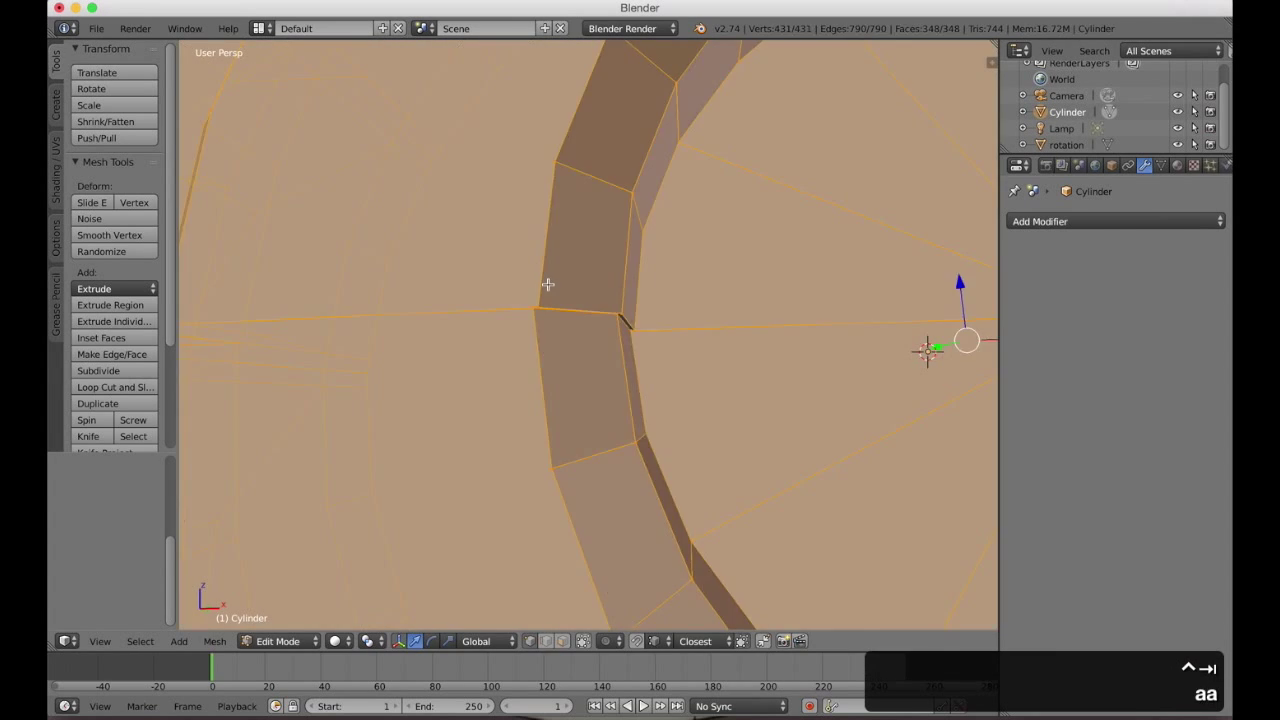
{"action": "key", "text": "a"}
{"action": "right_click", "coordinate": [560, 315]}
{"action": "key", "text": "space"}
{"action": "type", "text": "merge"}
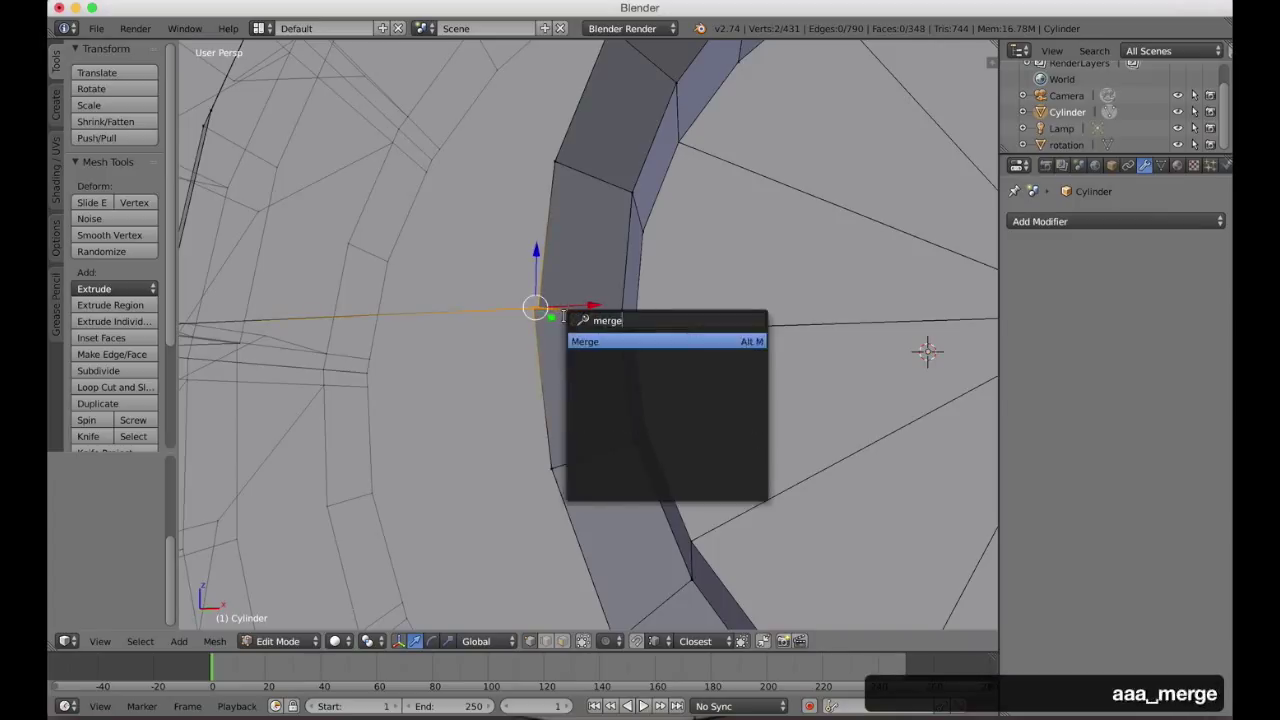
{"action": "key", "text": "Return"}
{"action": "key", "text": "Return"}
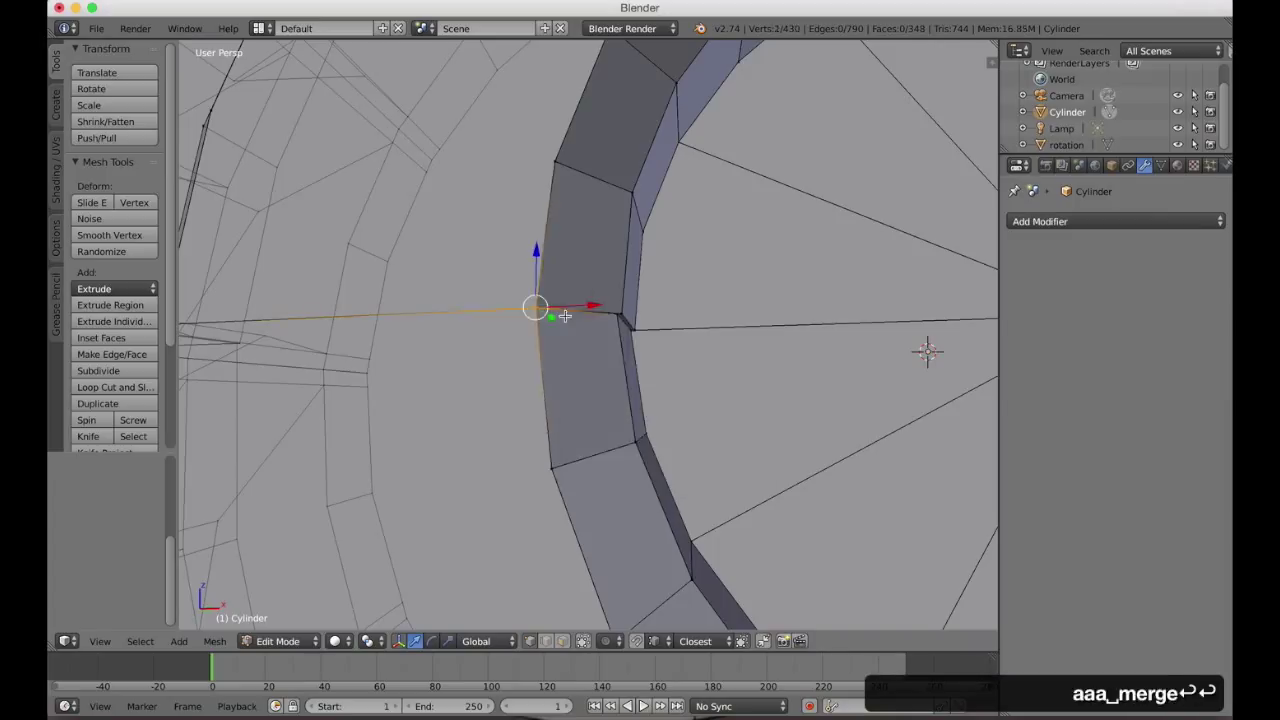
{"action": "key", "text": "a"}
{"action": "key", "text": "a"}
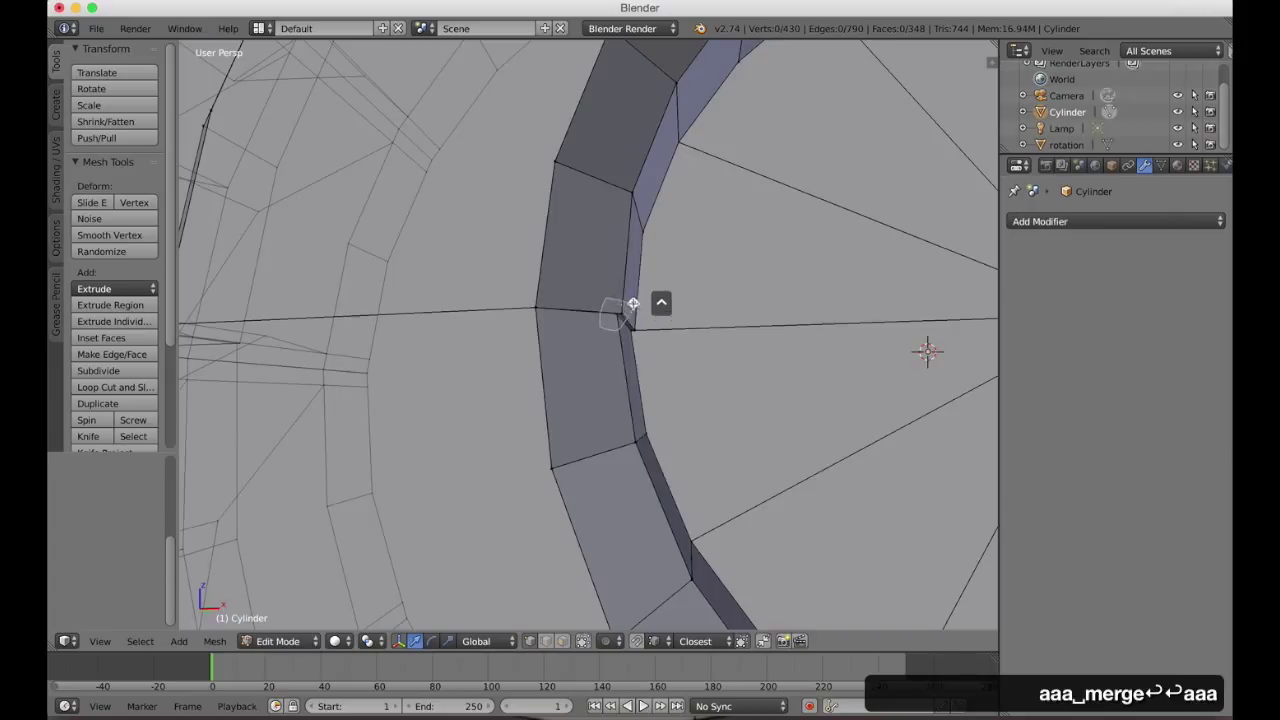
Merge another doubled seam vertex pair at center, bringing the mesh to 428 vertices.
{"action": "key", "text": "space"}
{"action": "key", "text": "Return"}
{"action": "key", "text": "Return"}
{"action": "key", "text": "a"}
{"action": "key", "text": "a"}
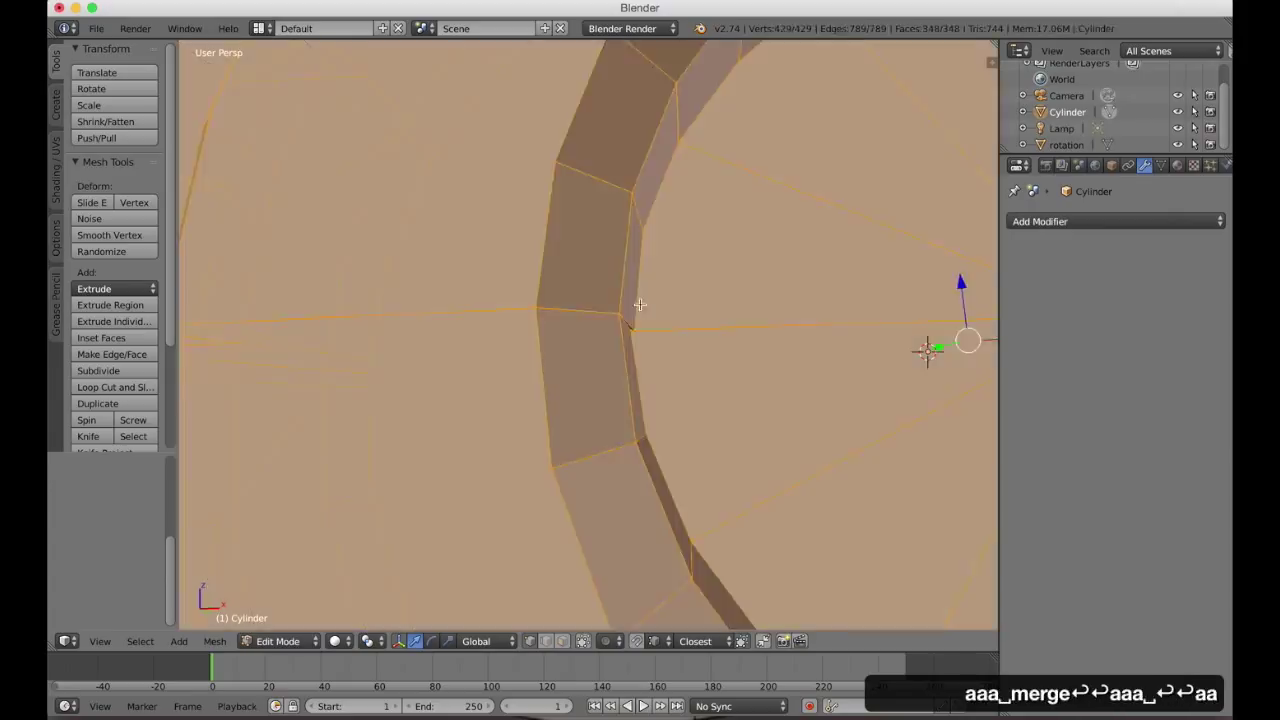
{"action": "key", "text": "a"}
{"action": "right_click", "coordinate": [680, 349]}
{"action": "key", "text": "space"}
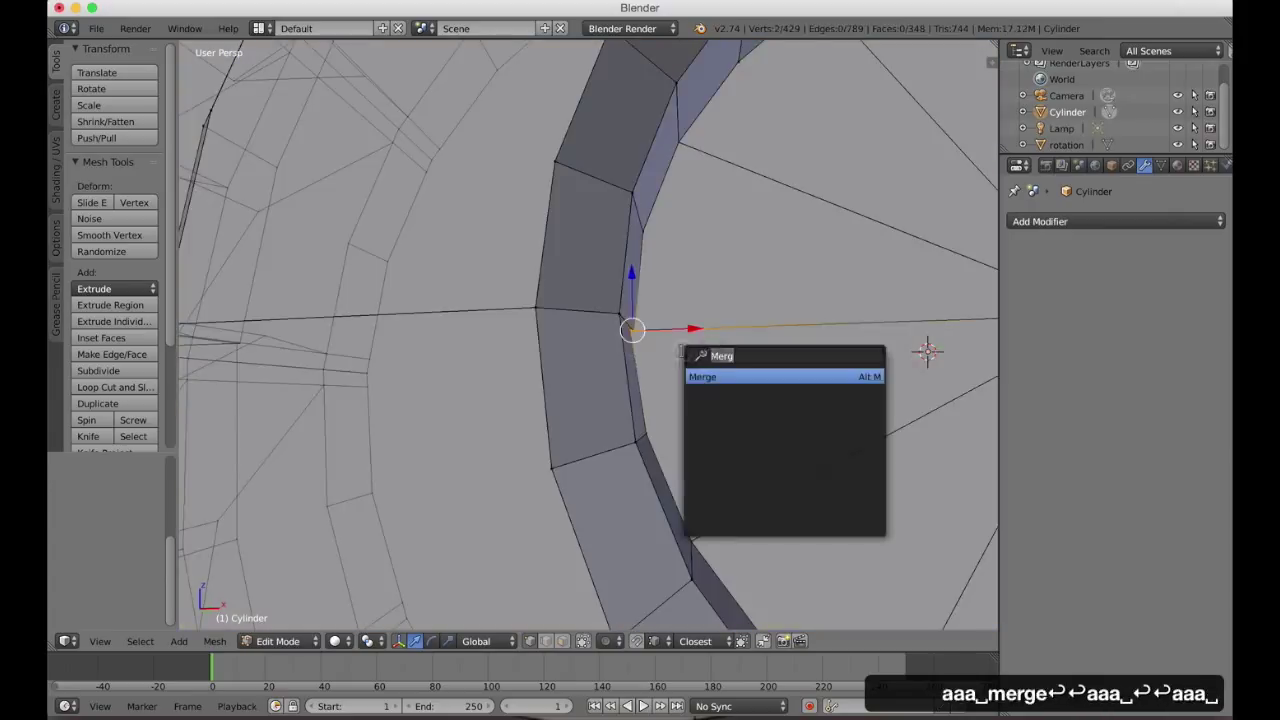
{"action": "key", "text": "Return"}
{"action": "key", "text": "Return"}
{"action": "scroll", "coordinate": [619, 354], "scroll_direction": "left", "scroll_amount": 10}
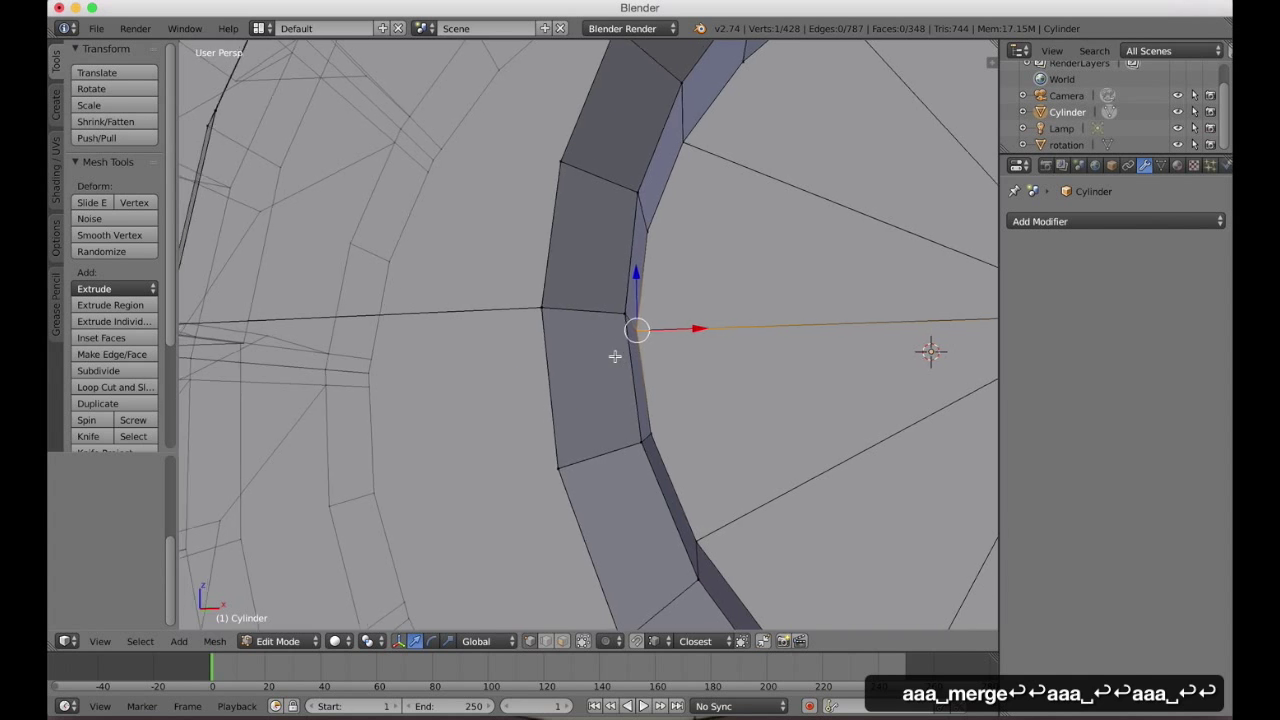
Weld the first stray vertex pairs on the inner ring seam at center.
{"action": "scroll", "coordinate": [615, 356], "scroll_direction": "right", "scroll_amount": 10}
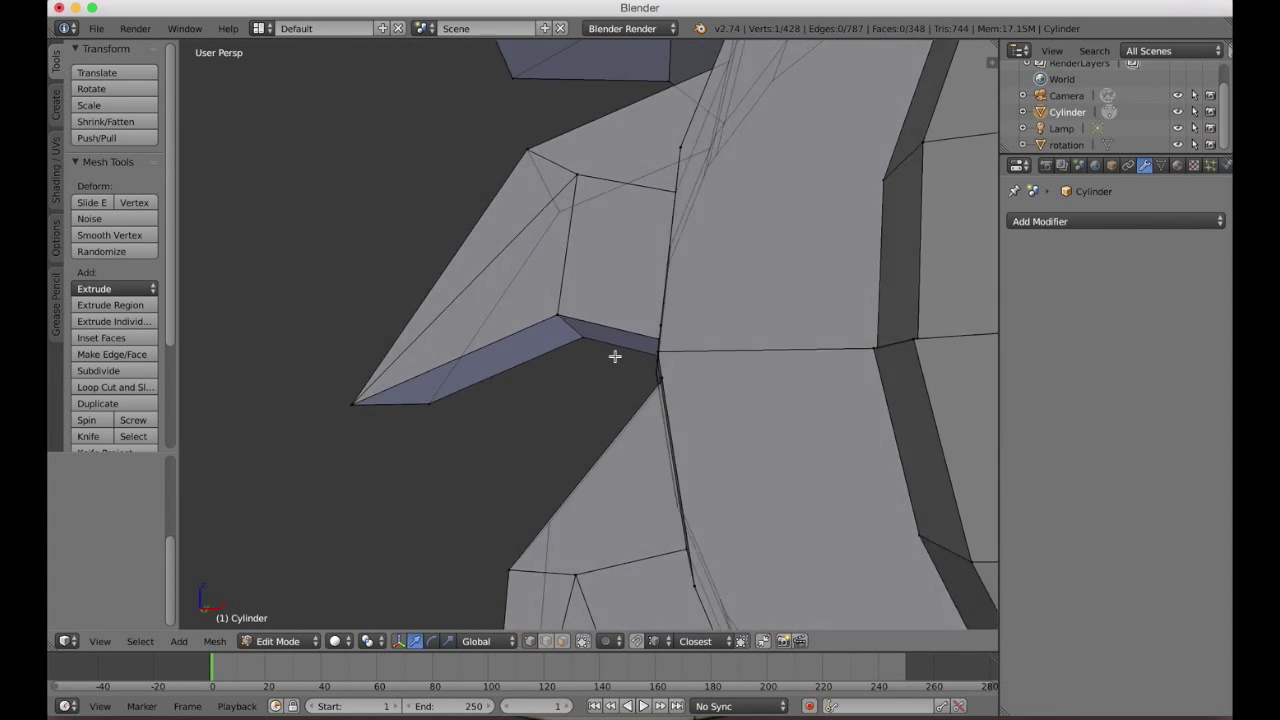
{"action": "scroll", "coordinate": [615, 356], "scroll_direction": "right", "scroll_amount": 8}
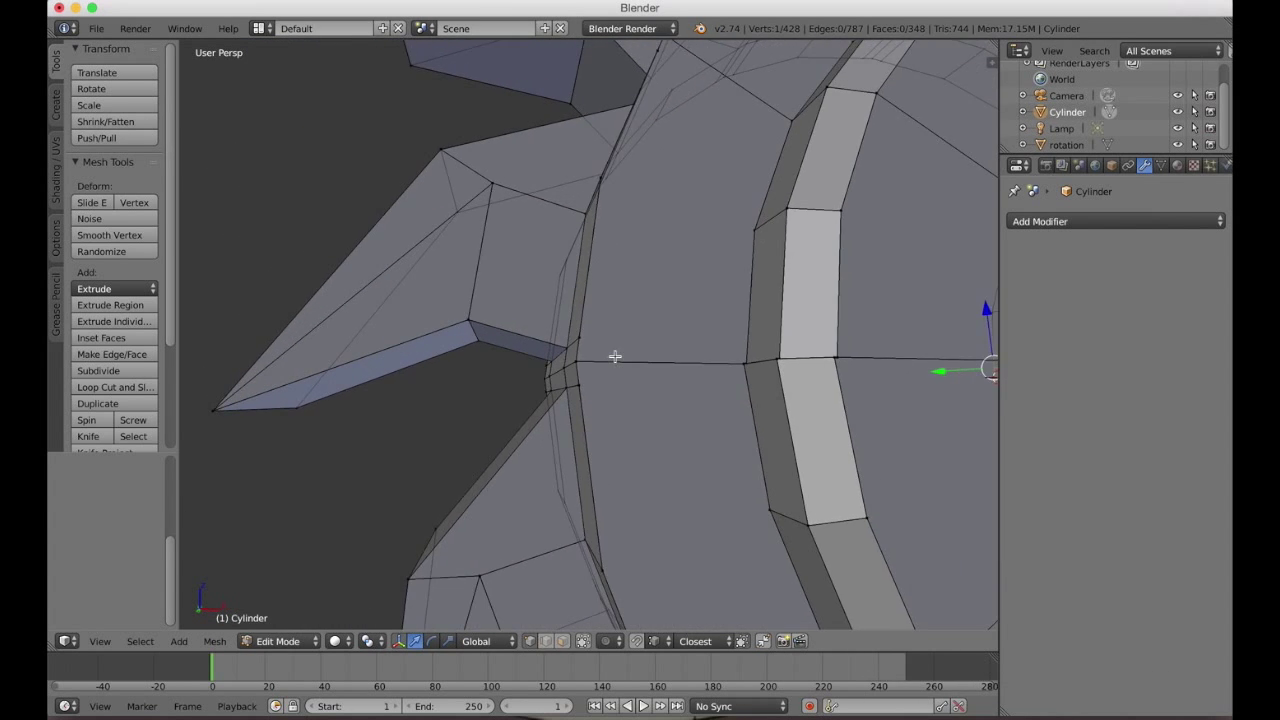
{"action": "key", "text": "a"}
{"action": "key", "text": "a"}
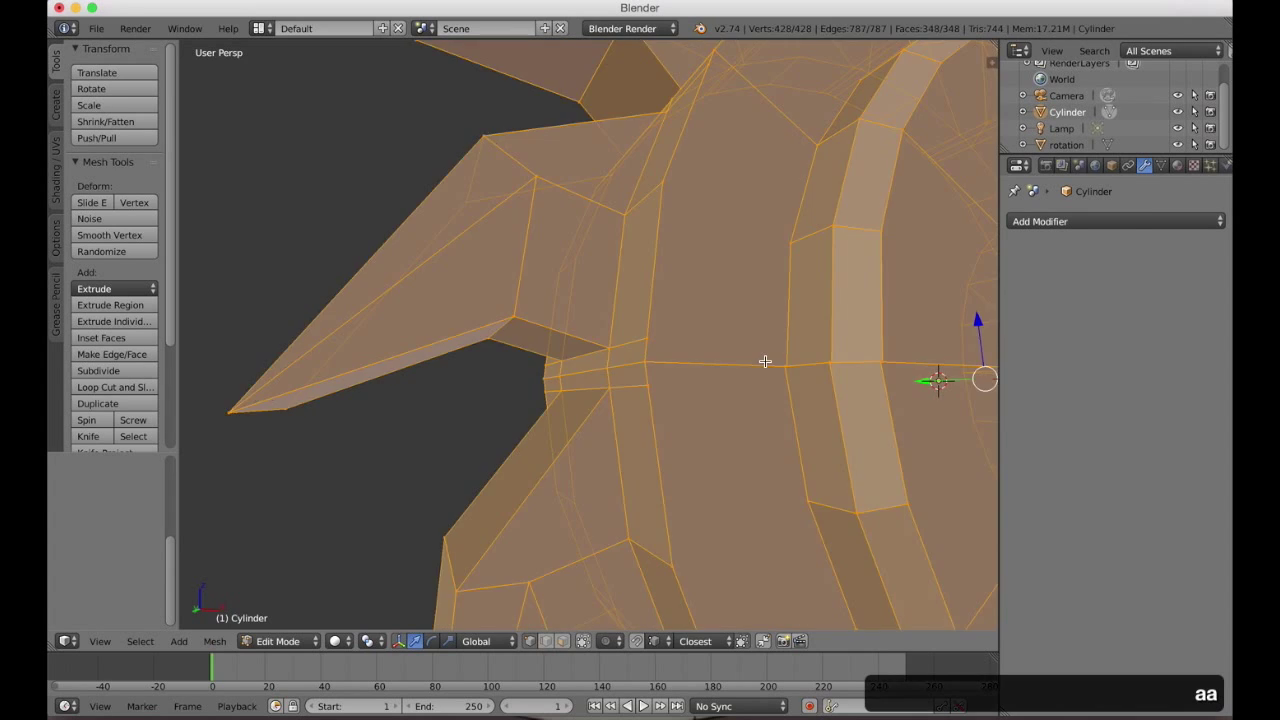
{"action": "key", "text": "a"}
{"action": "right_click", "coordinate": [886, 398]}
{"action": "key", "text": "Return"}
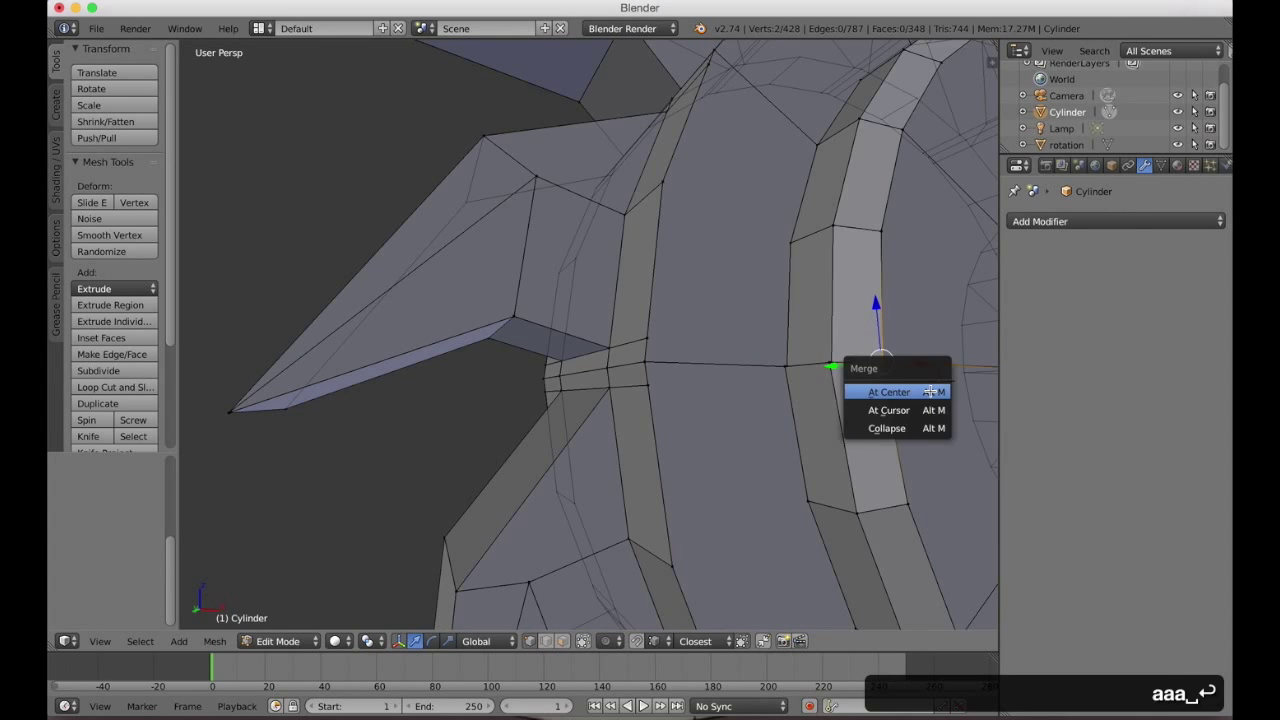
{"action": "key", "text": "Return"}
{"action": "key", "text": "a"}
{"action": "right_click", "coordinate": [833, 358]}
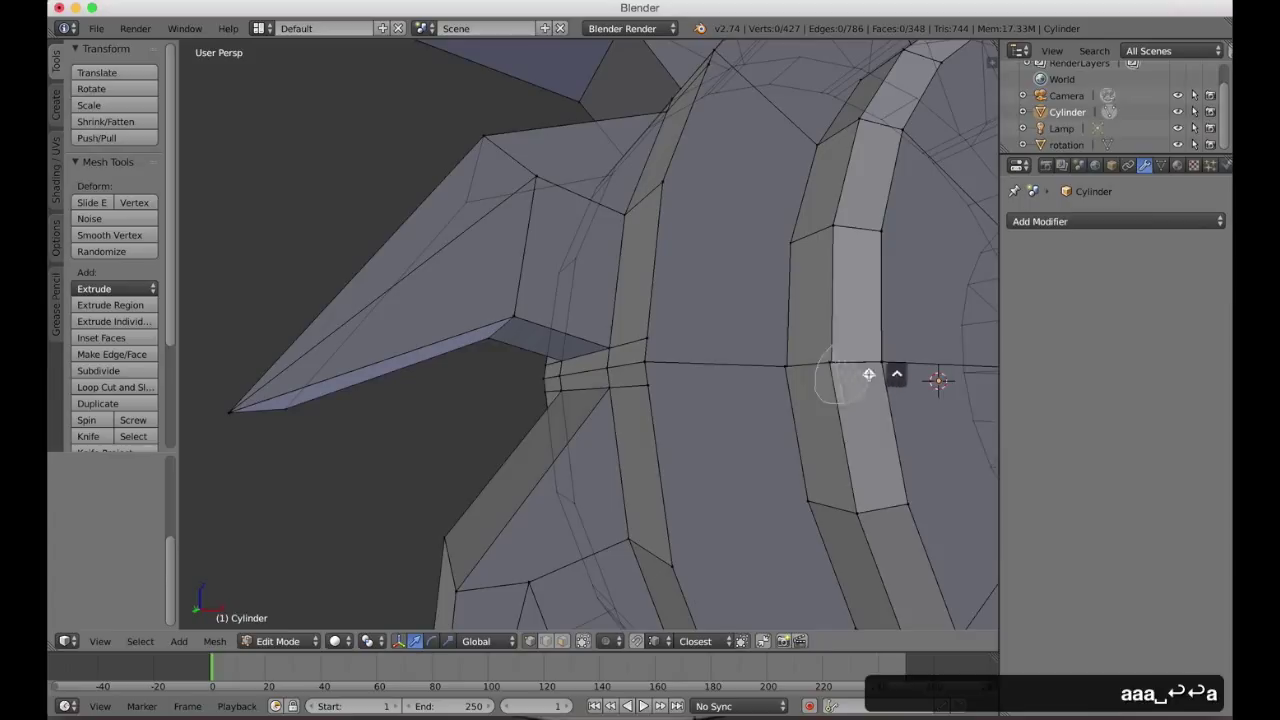
{"action": "key", "text": "space"}
{"action": "key", "text": "Return"}
Merge two more stray seam vertex pairs at center.
{"action": "key", "text": "Return"}
{"action": "key", "text": "a"}
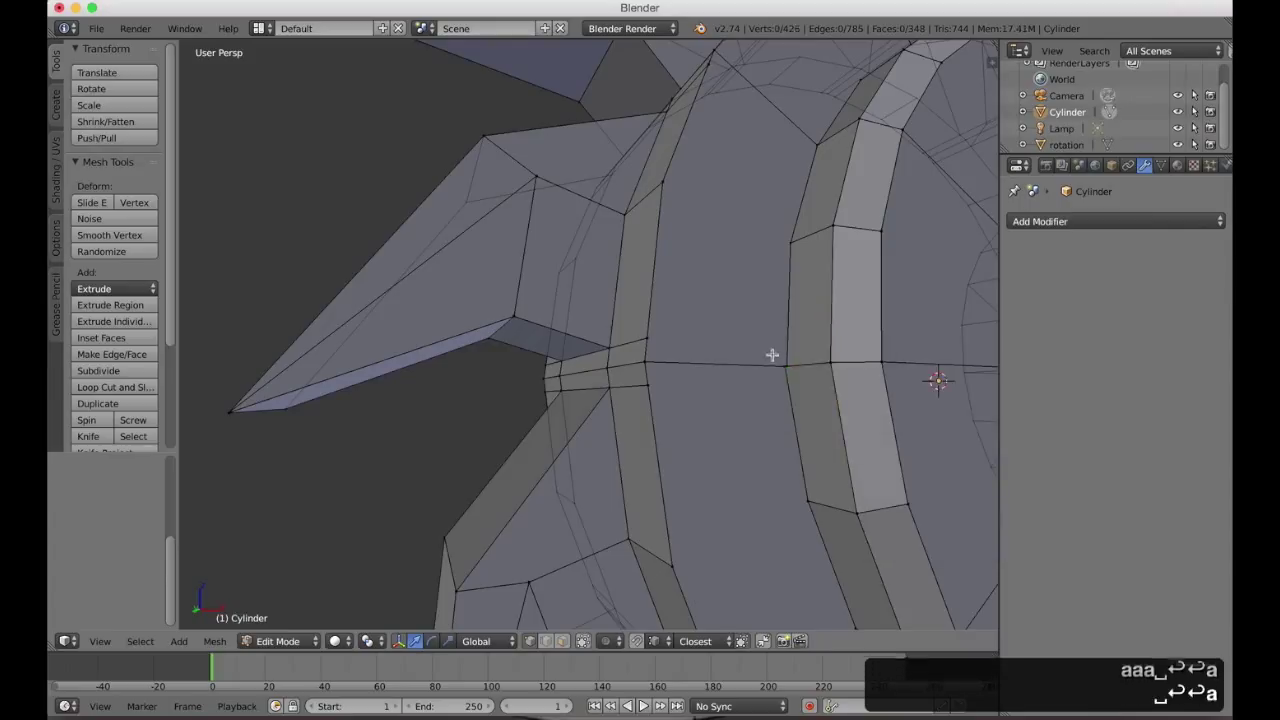
{"action": "right_click", "coordinate": [785, 368]}
{"action": "key", "text": "space"}
{"action": "key", "text": "Return"}
{"action": "key", "text": "Return"}
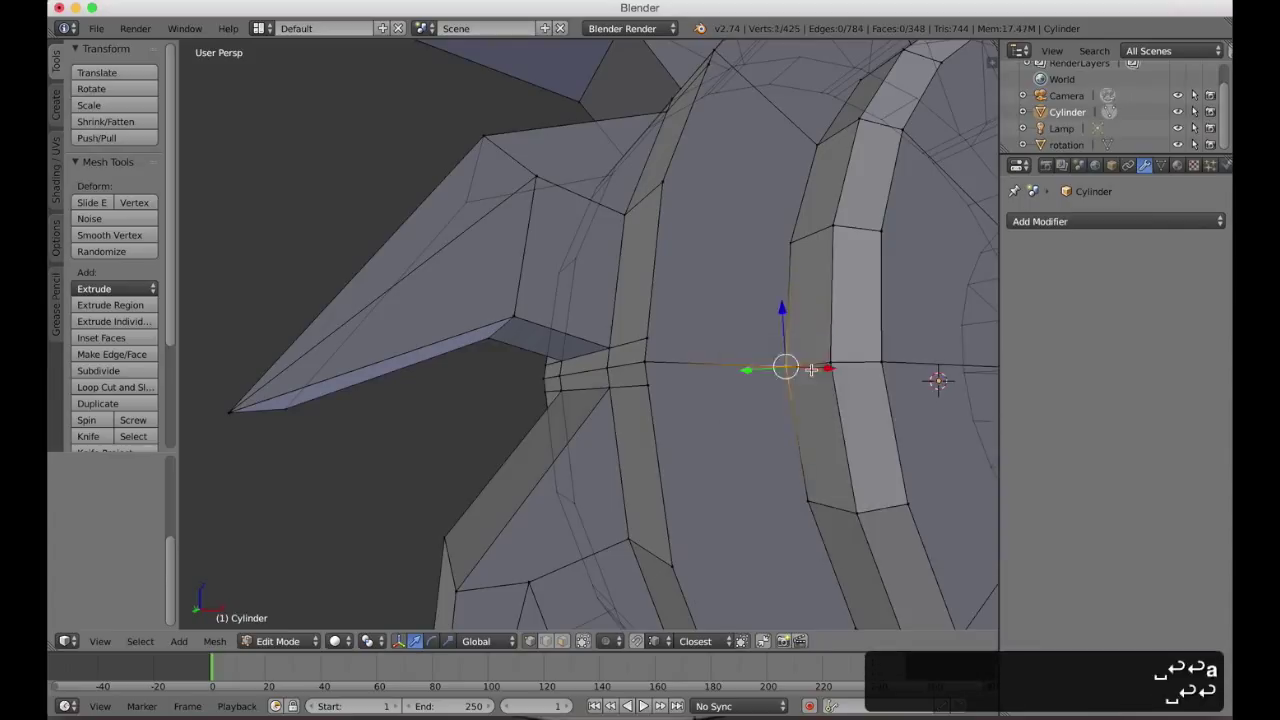
{"action": "key", "text": "a"}
{"action": "right_click", "coordinate": [642, 366]}
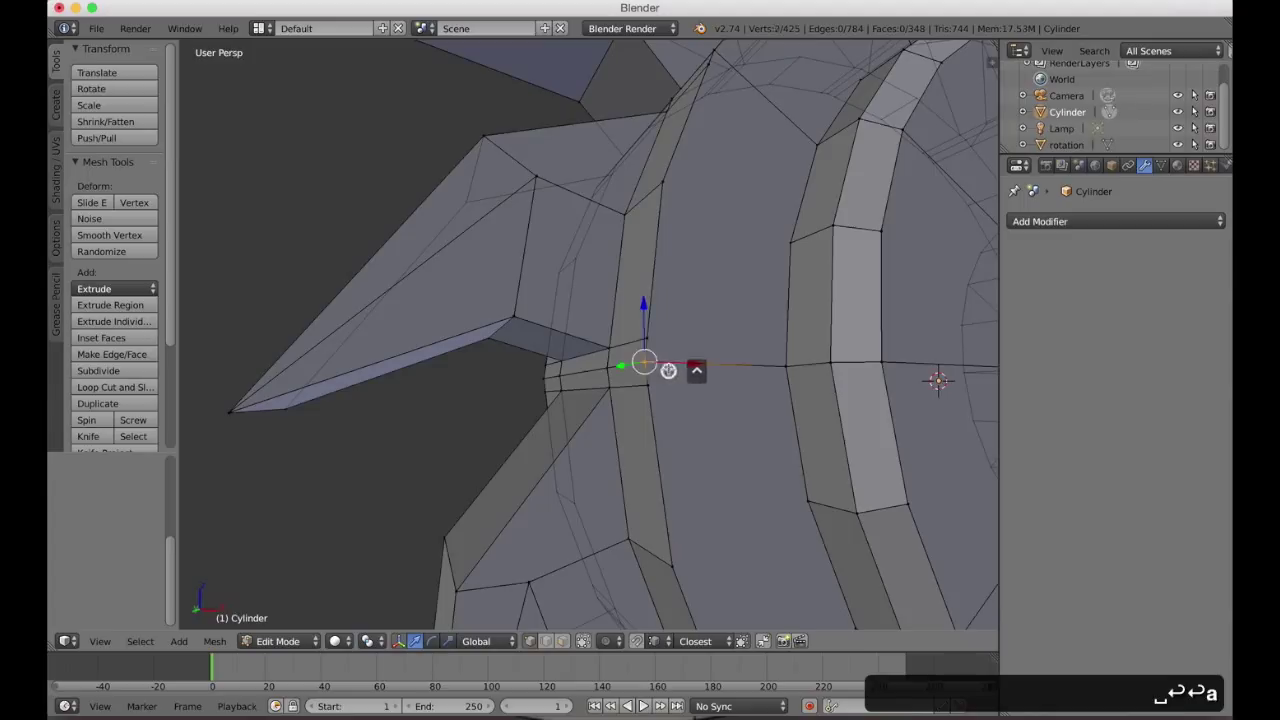
{"action": "key", "text": "space"}
{"action": "key", "text": "Return"}
{"action": "key", "text": "Return"}
{"action": "key", "text": "a"}
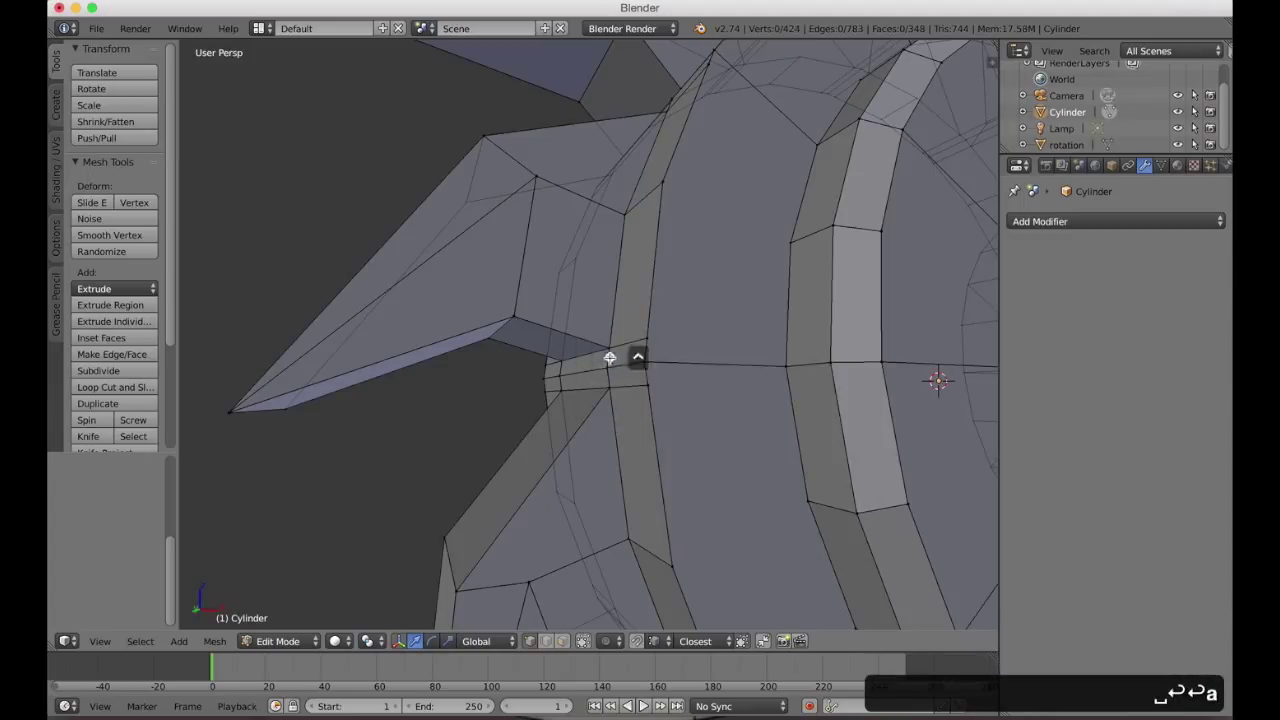
Merge the last stray vertex pairs near the blade, leaving 421 vertices and 780 edges.
{"action": "key", "text": "space"}
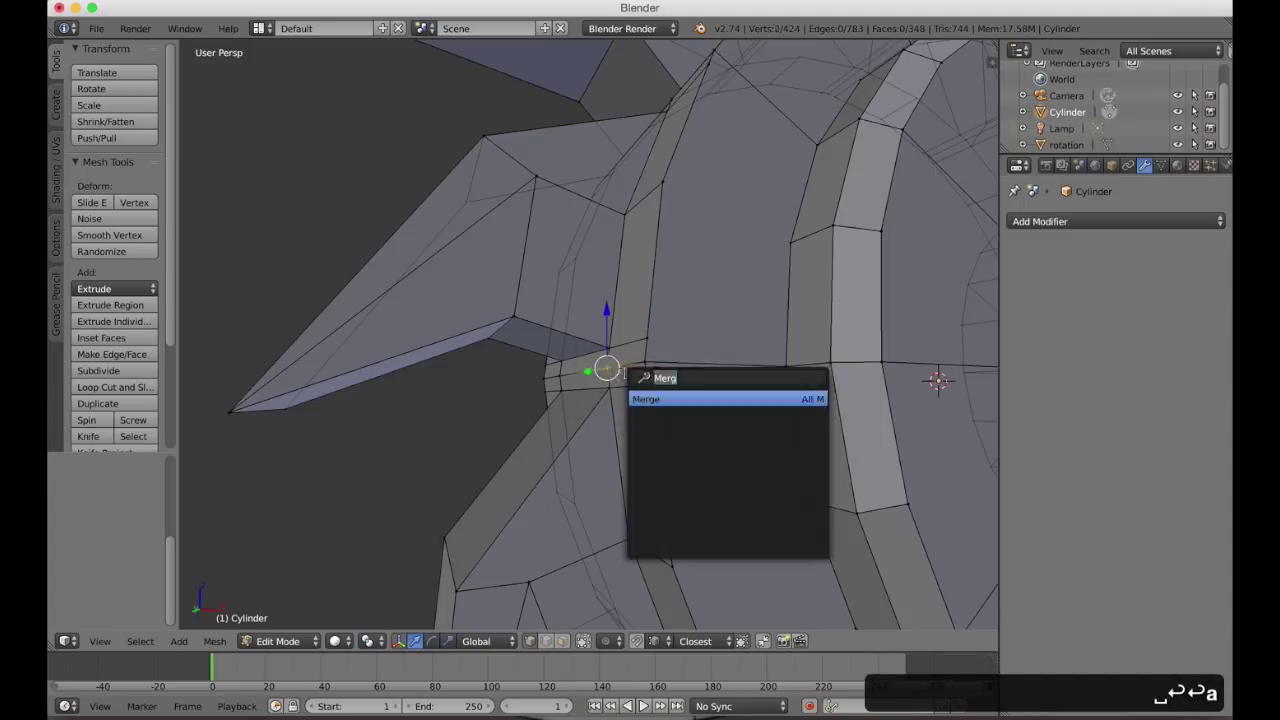
{"action": "key", "text": "Return"}
{"action": "key", "text": "Return"}
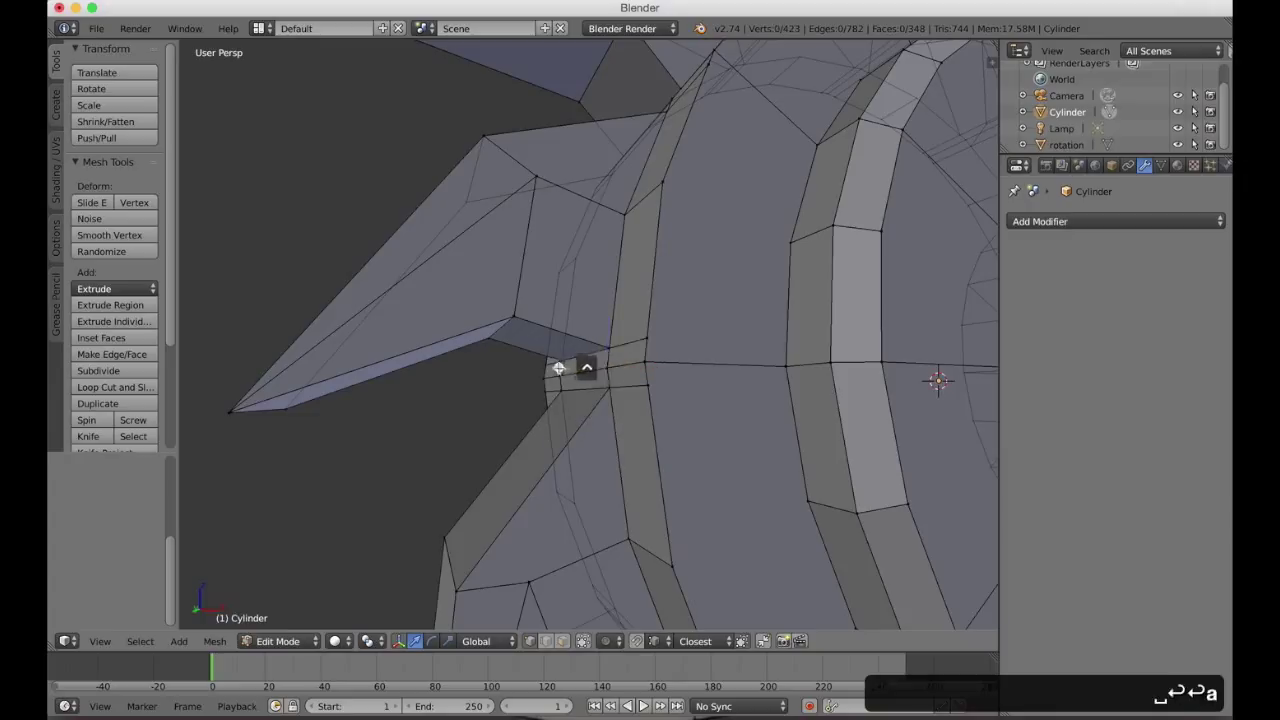
{"action": "right_click", "coordinate": [563, 370]}
{"action": "key", "text": "space"}
{"action": "key", "text": "Return"}
{"action": "key", "text": "Return"}
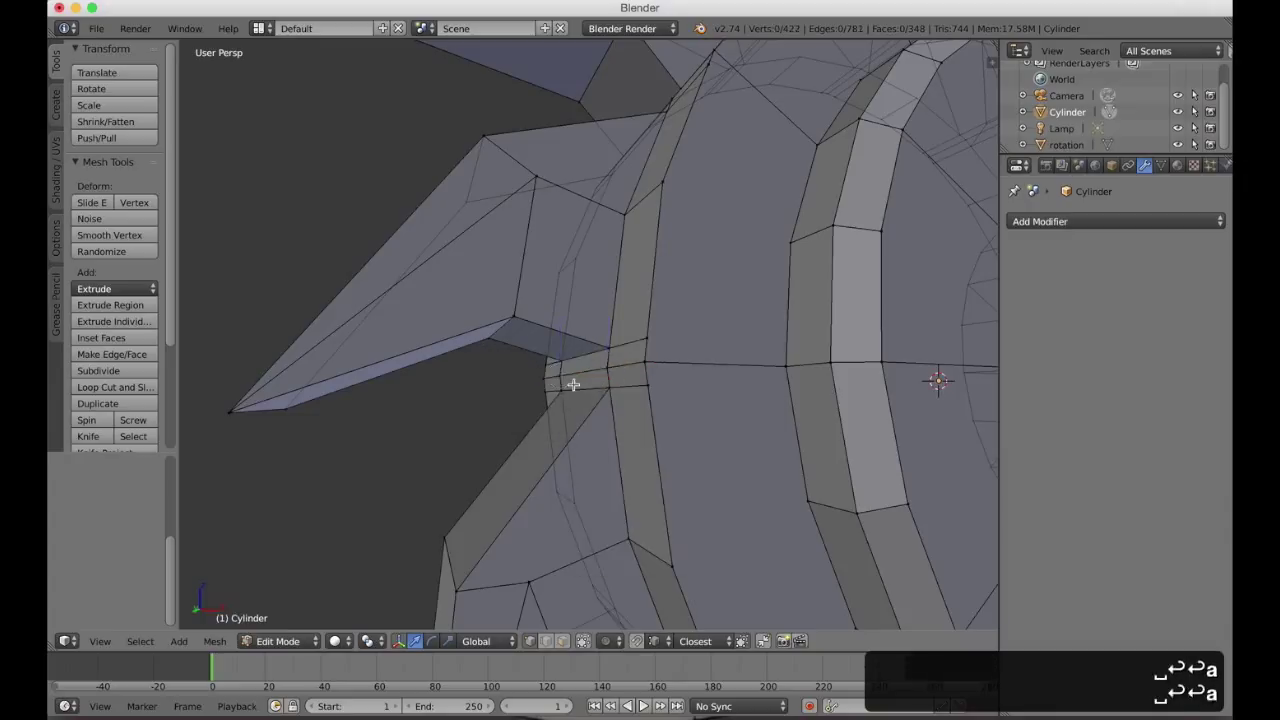
{"action": "key", "text": "a"}
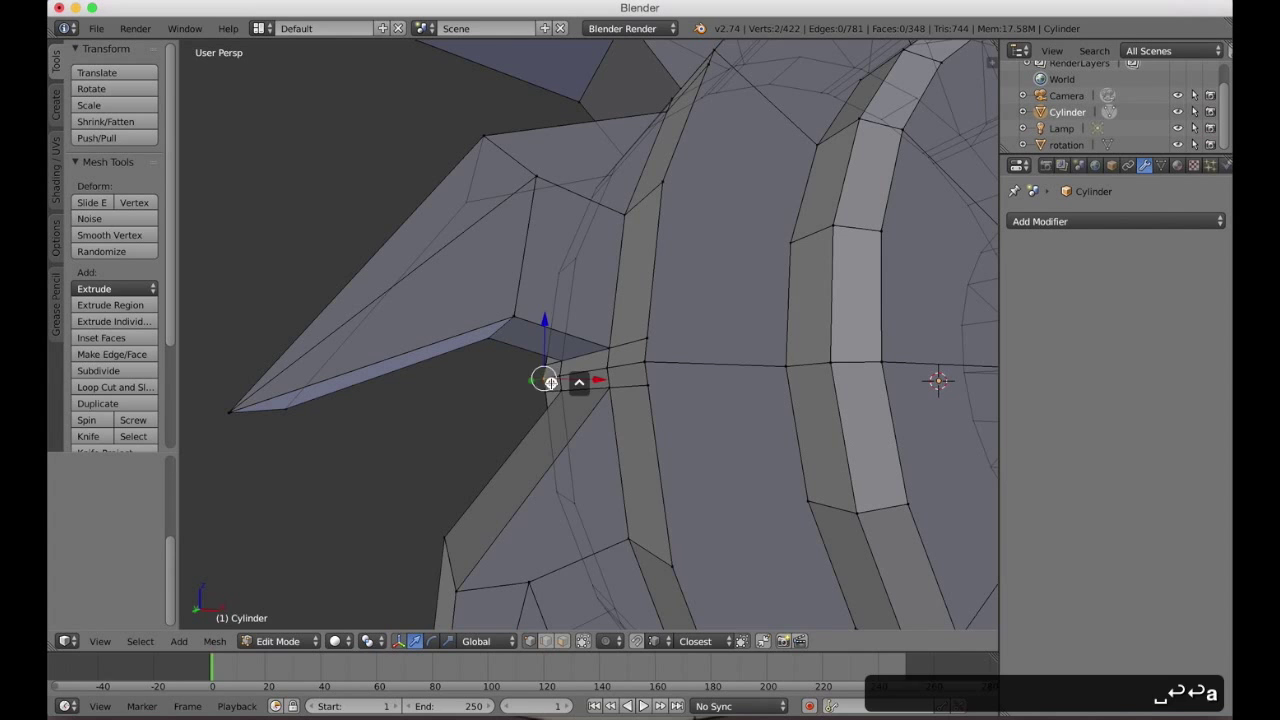
{"action": "key", "text": "space"}
{"action": "key", "text": "Return"}
{"action": "key", "text": "Return"}
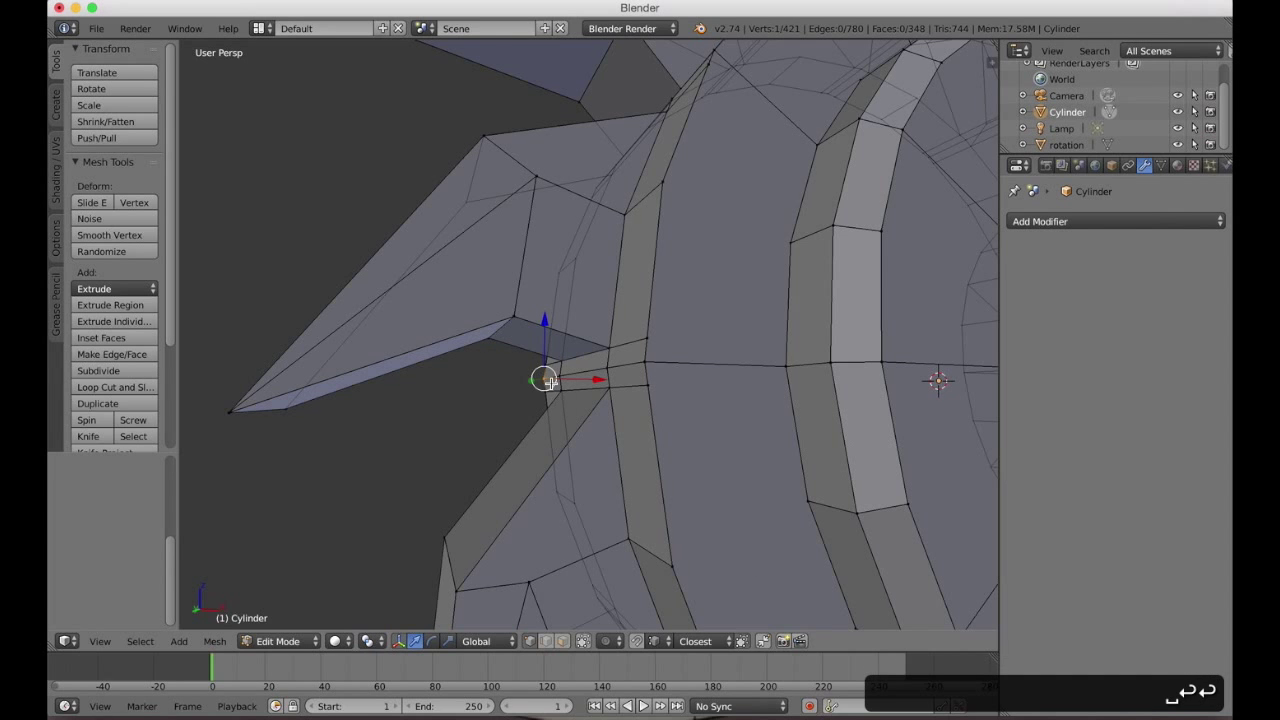
{"action": "key", "text": "shift+f"}
{"action": "key", "text": "s"}
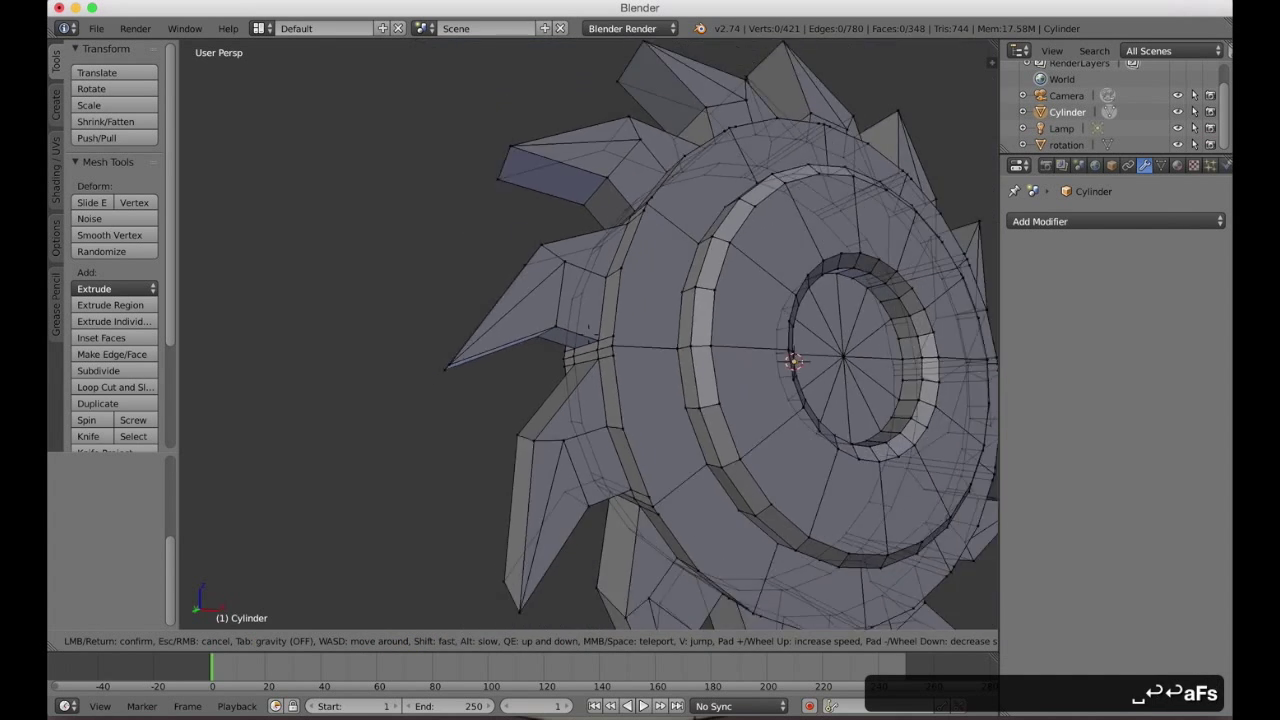
{"action": "key", "text": "d"}
{"action": "key", "text": "d"}
{"action": "left_click", "coordinate": [588, 335]}
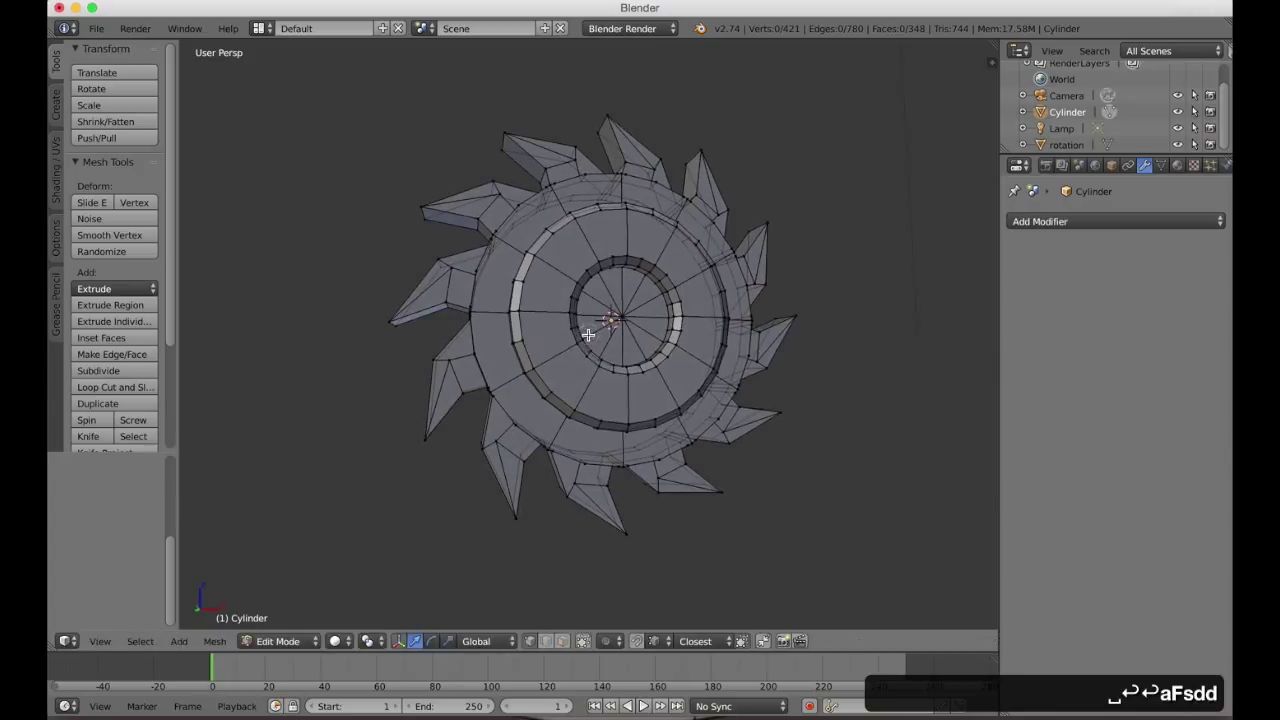
{"action": "key", "text": "space"}
{"action": "type", "text": "doub"}
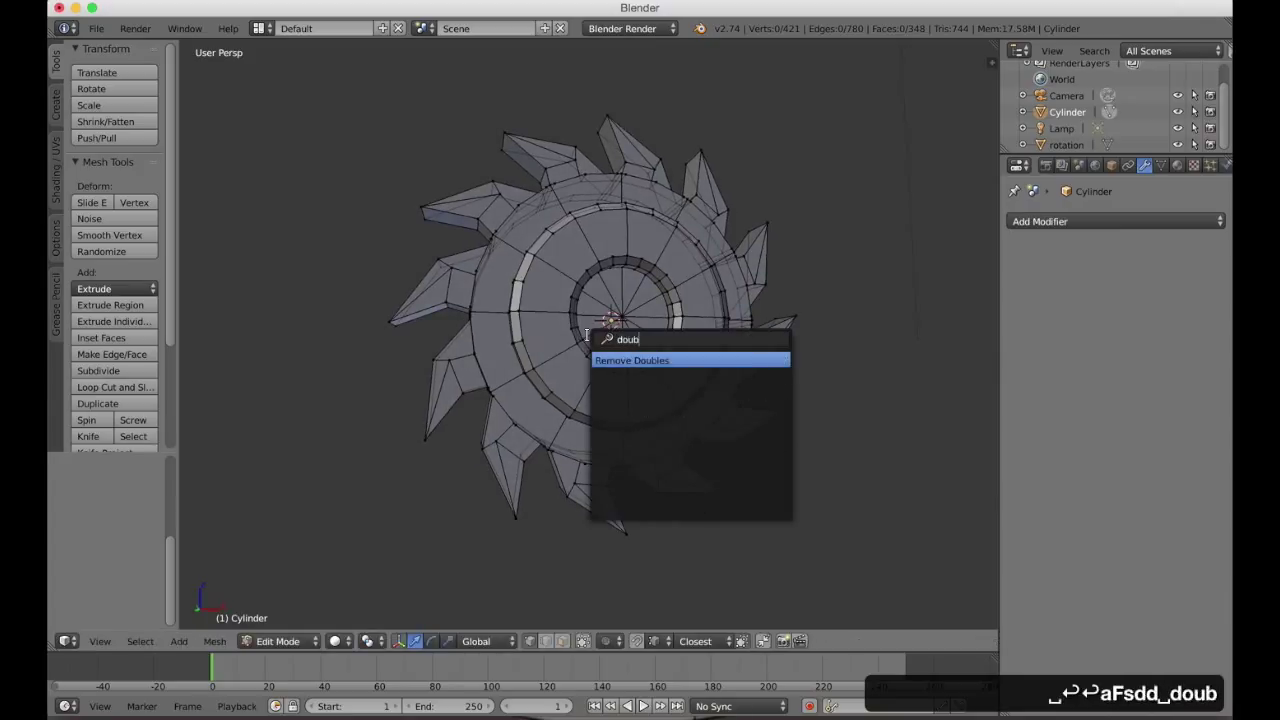
{"action": "key", "text": "Return"}
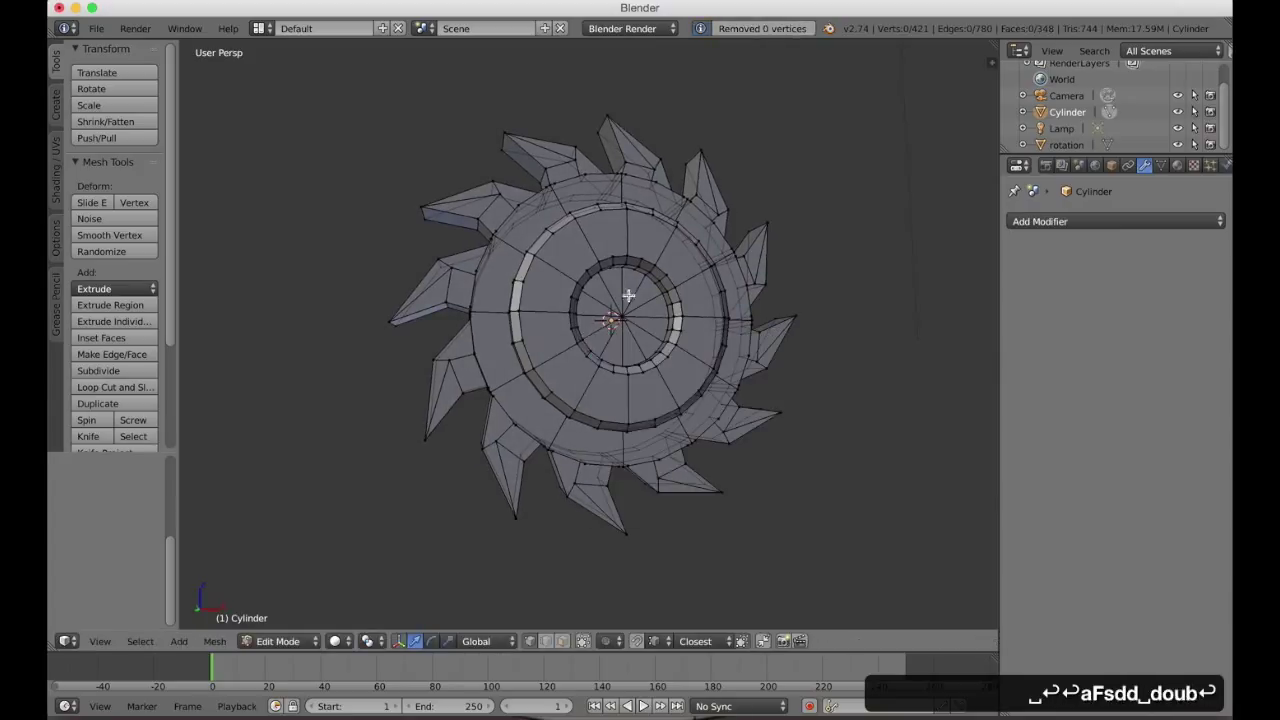
{"action": "left_click", "coordinate": [582, 641]}
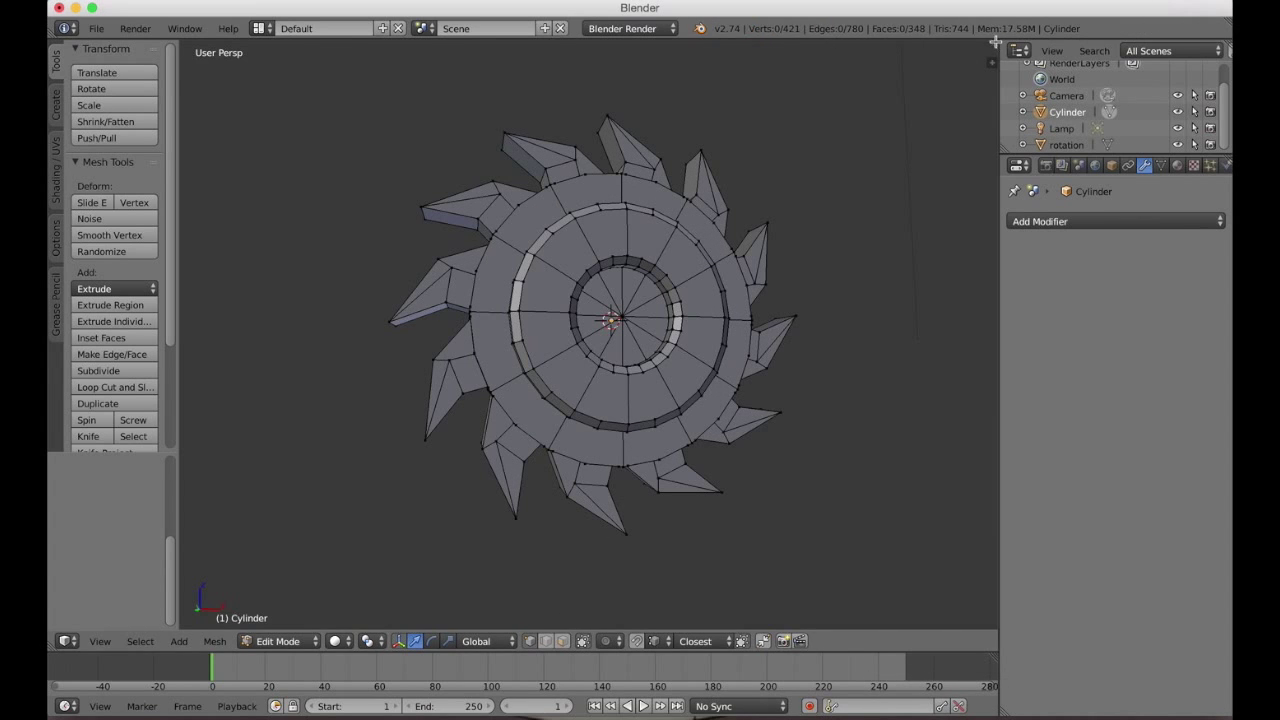
{"action": "left_click_drag", "start_coordinate": [994, 43], "coordinate": [872, 87]}
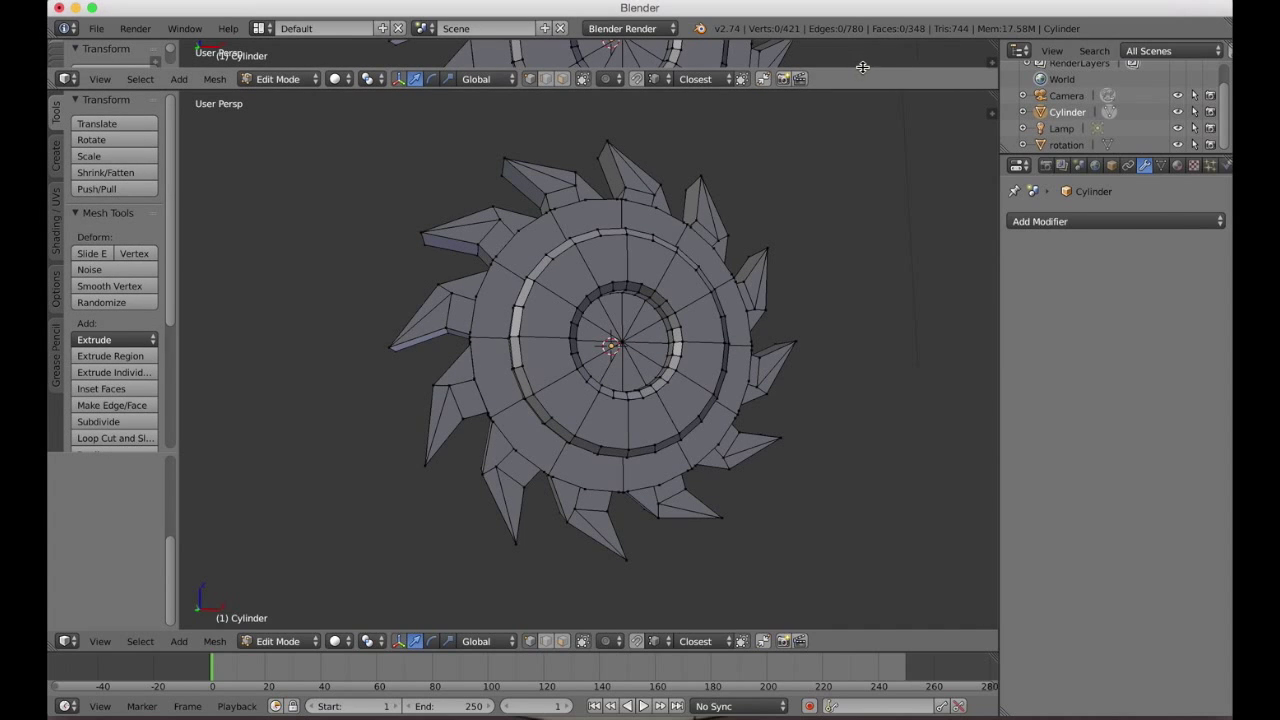
Join the stray thin top areas back into the main 3D view.
{"action": "right_click", "coordinate": [862, 68]}
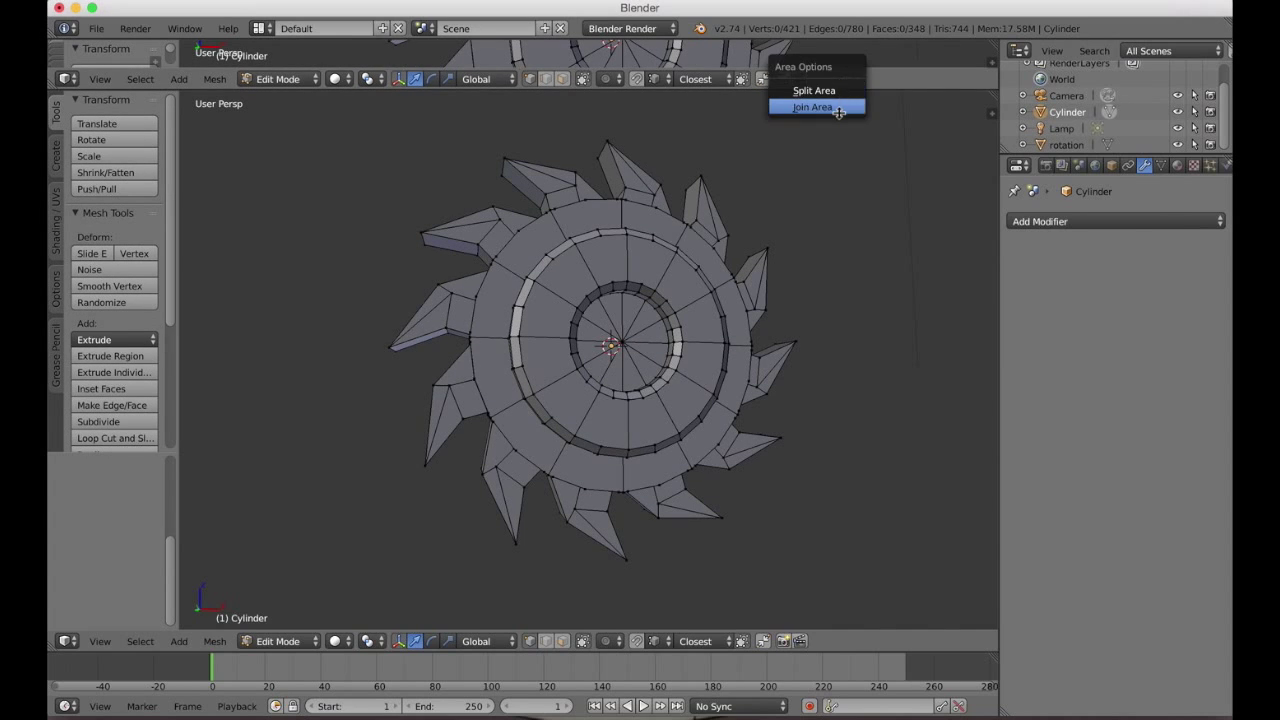
{"action": "left_click", "coordinate": [839, 111]}
{"action": "left_click", "coordinate": [834, 52]}
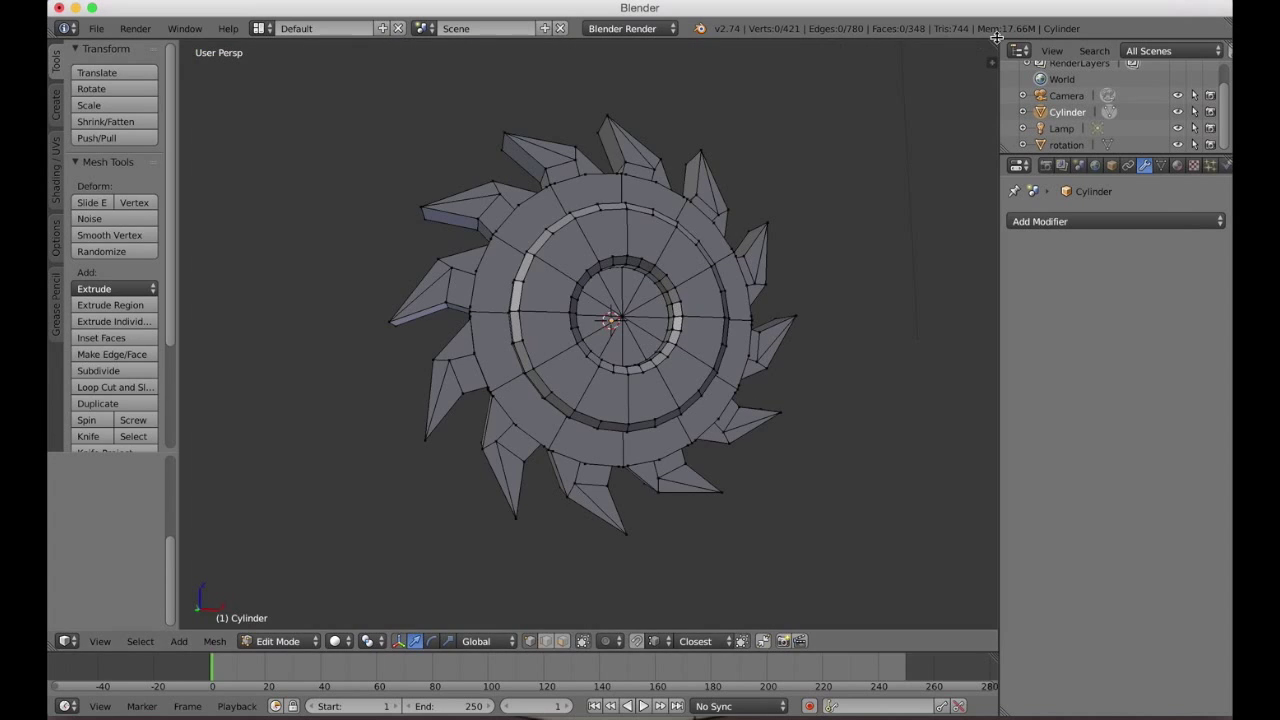
{"action": "left_click_drag", "start_coordinate": [997, 40], "coordinate": [933, 84]}
{"action": "right_click", "coordinate": [870, 84]}
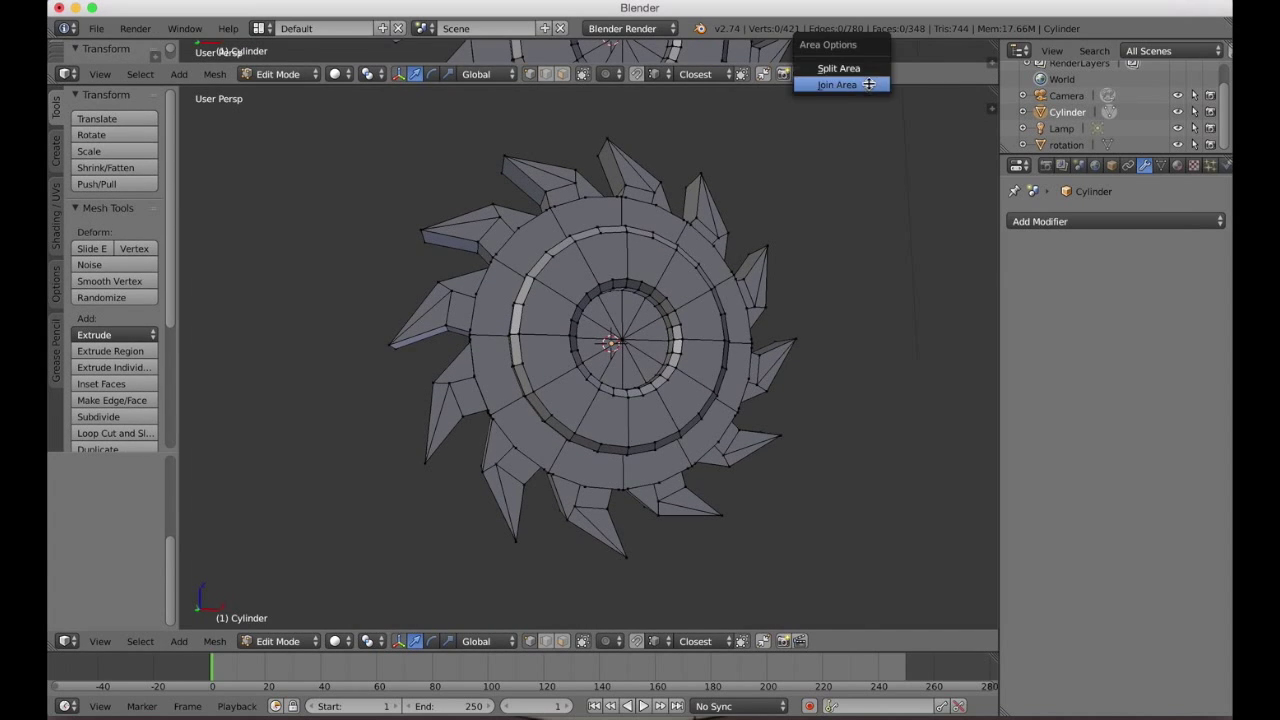
{"action": "left_click", "coordinate": [838, 84]}
{"action": "left_click", "coordinate": [869, 62]}
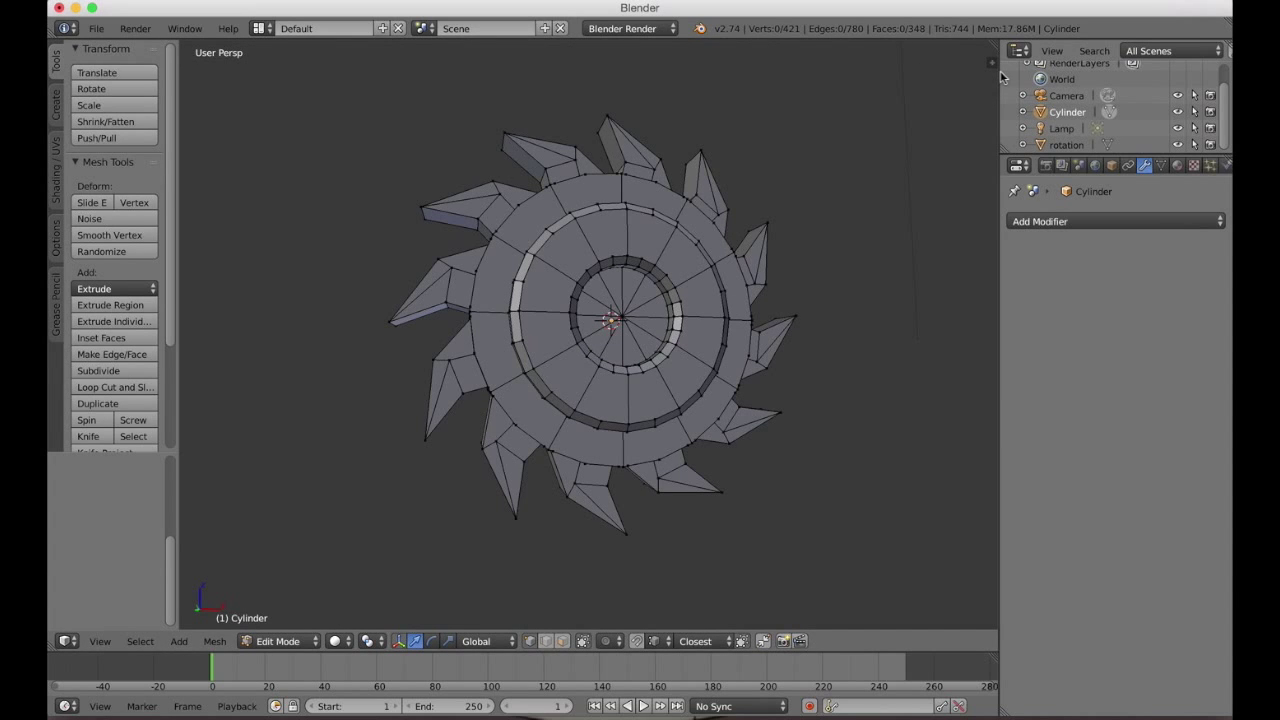
Split the 3D view in two, turn the right half into a UV/Image Editor, and widen the 3D view.
{"action": "left_click_drag", "start_coordinate": [997, 45], "coordinate": [575, 101]}
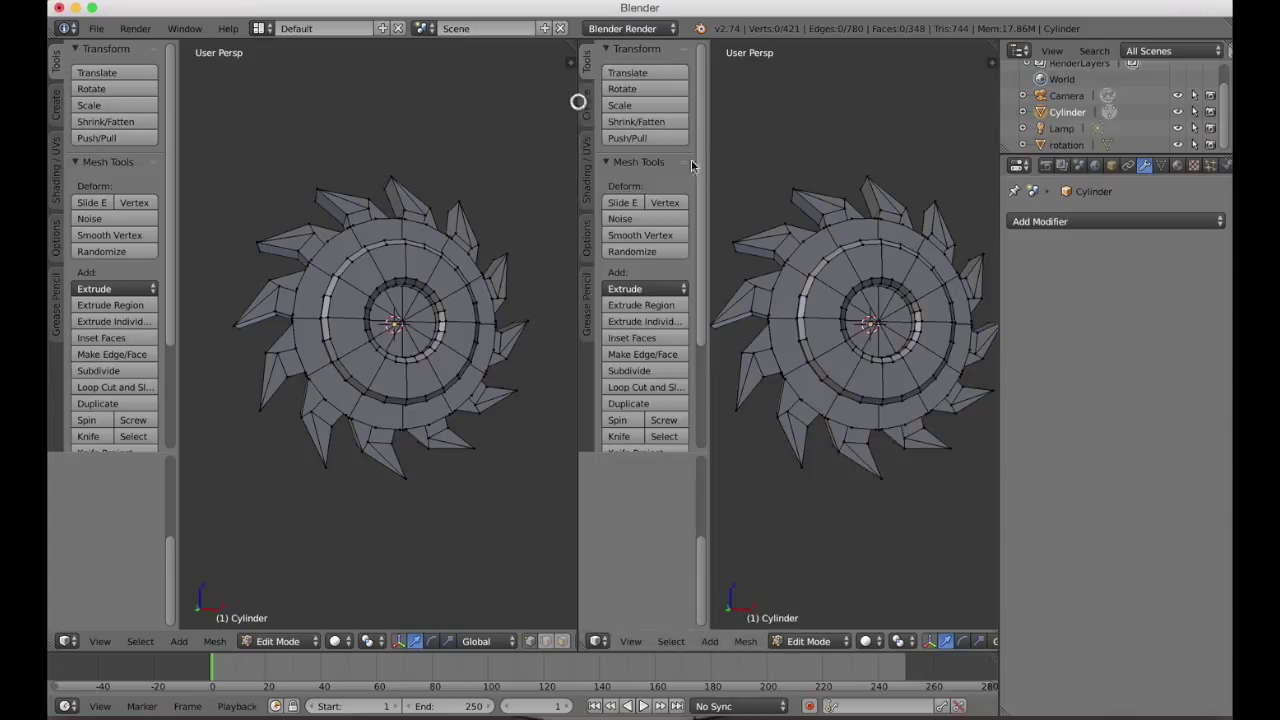
{"action": "key", "text": "t"}
{"action": "left_click", "coordinate": [598, 641]}
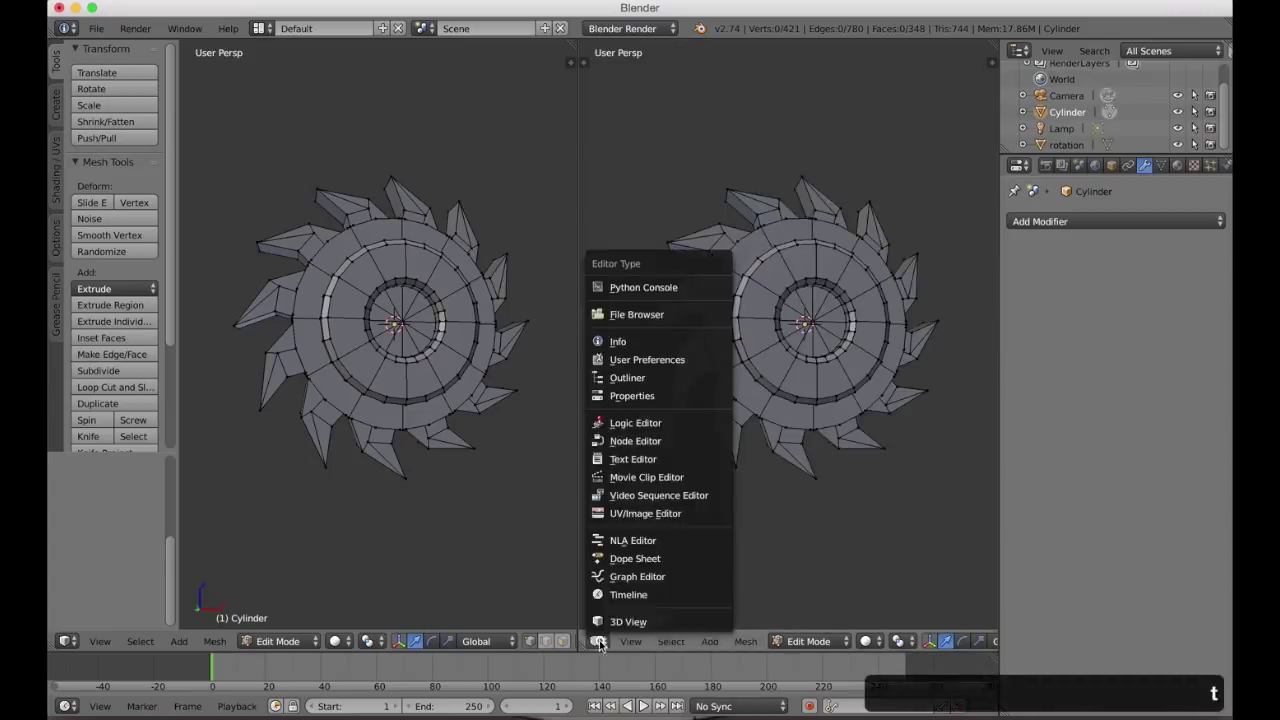
{"action": "left_click", "coordinate": [660, 511]}
{"action": "scroll", "coordinate": [760, 322], "scroll_direction": "up", "scroll_amount": 4}
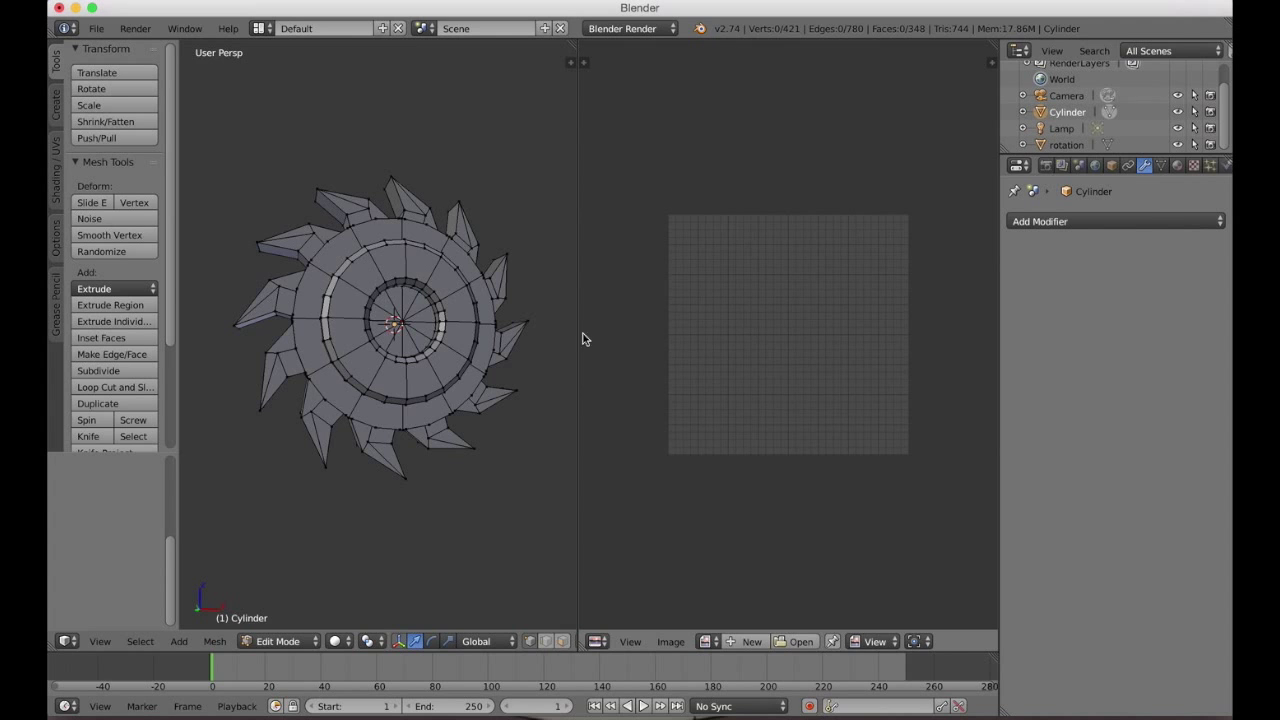
{"action": "left_click_drag", "start_coordinate": [578, 333], "coordinate": [689, 327]}
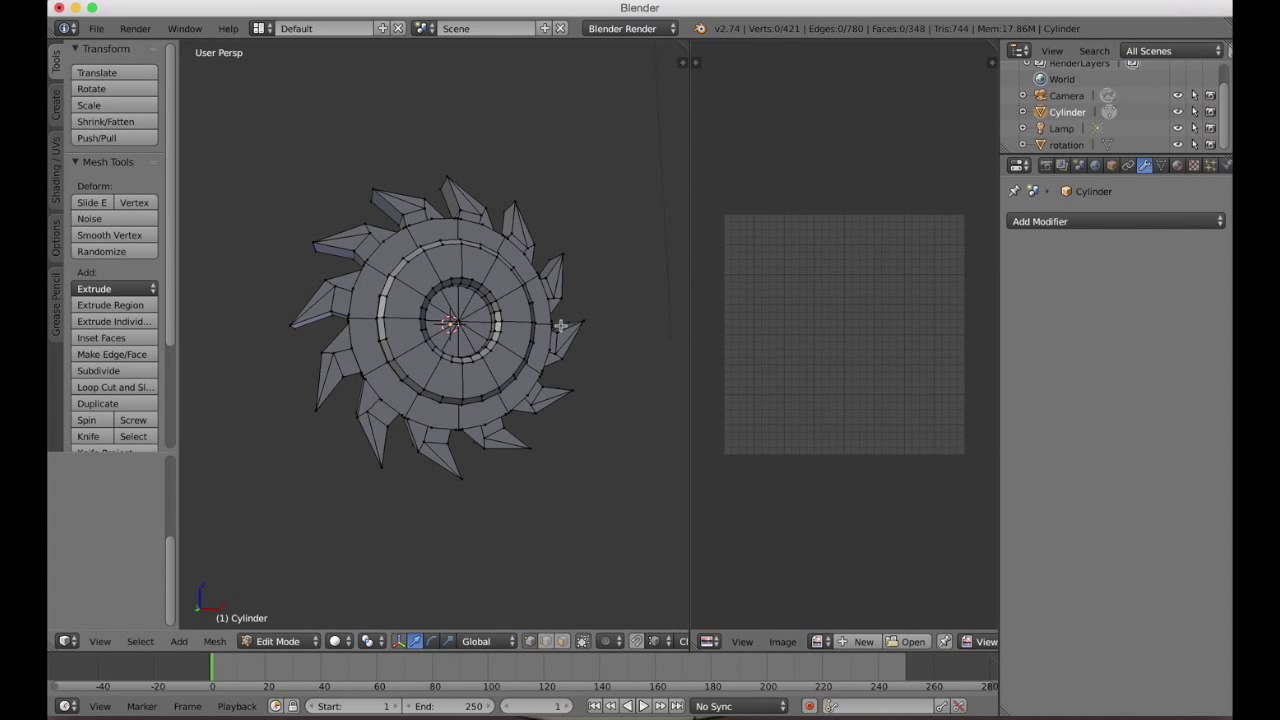
Close in on the saw and select all coplanar faces of its flat outer ring.
{"action": "key", "text": "shift+f"}
{"action": "key", "text": "a"}
{"action": "key", "text": "w"}
{"action": "key", "text": "d"}
{"action": "key", "text": "s"}
{"action": "key", "text": "a"}
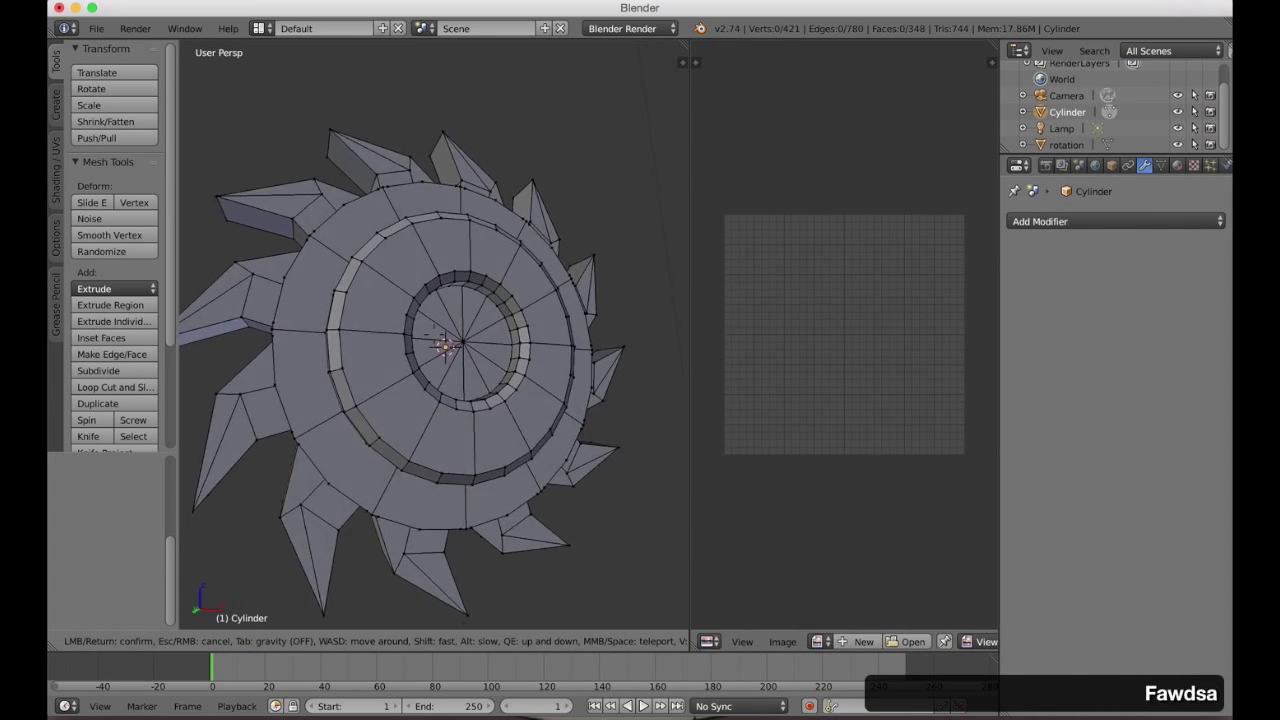
{"action": "key", "text": "s"}
{"action": "key", "text": "a"}
{"action": "key", "text": "w"}
{"action": "key", "text": "d"}
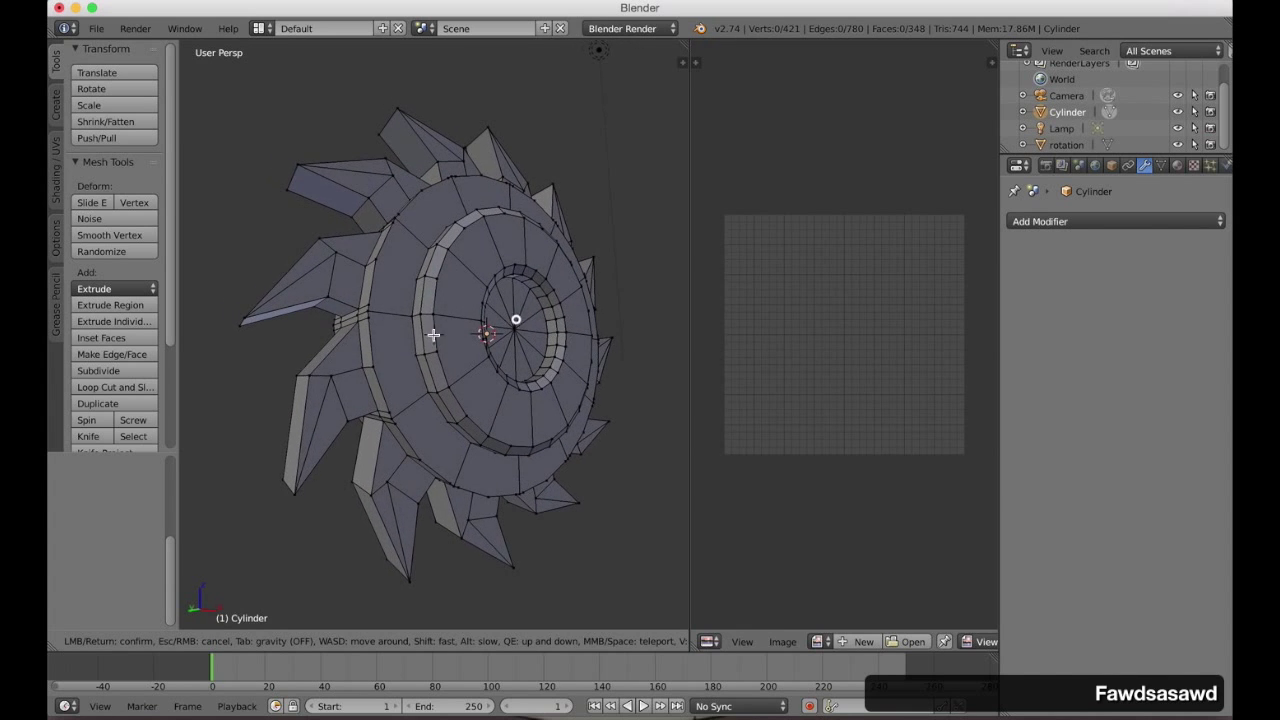
{"action": "left_click", "coordinate": [433, 335]}
{"action": "key", "text": "ctrl+Tab"}
{"action": "left_click", "coordinate": [374, 366]}
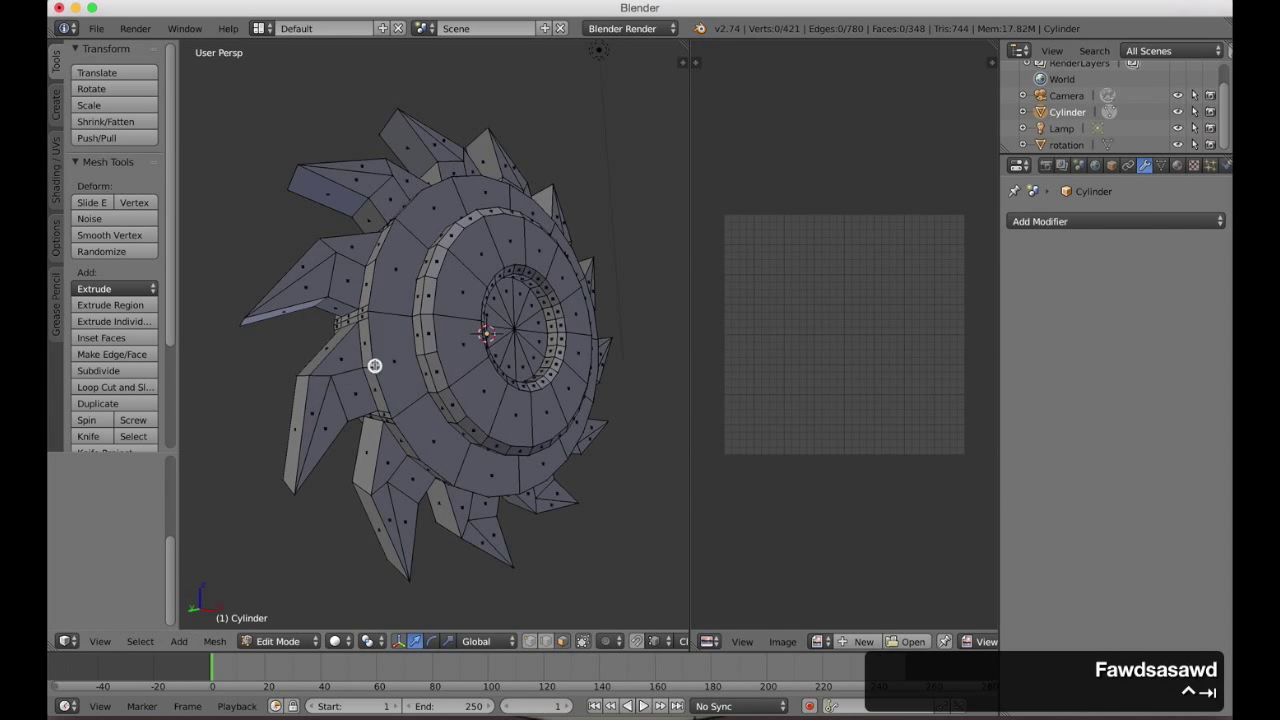
{"action": "right_click", "coordinate": [386, 289]}
{"action": "key", "text": "shift+g"}
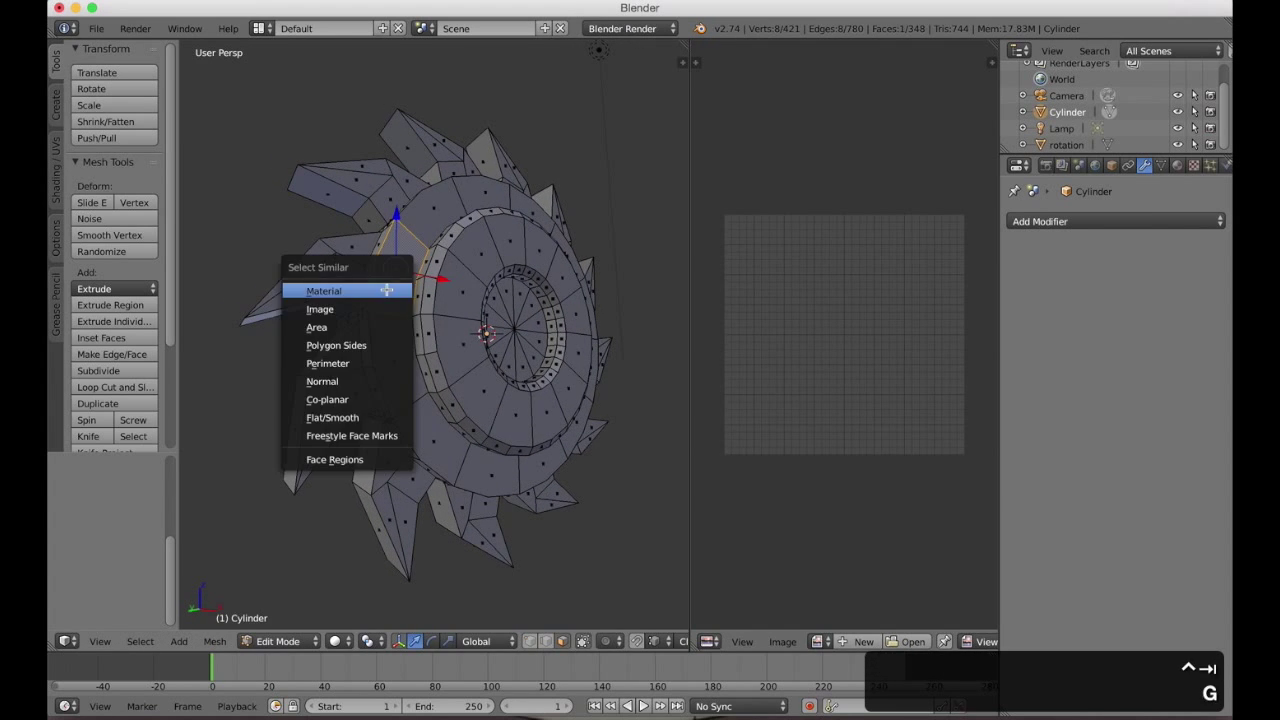
{"action": "left_click", "coordinate": [360, 400]}
Mark the outer ring's boundary loop as seams.
{"action": "key", "text": "space"}
{"action": "type", "text": "boun"}
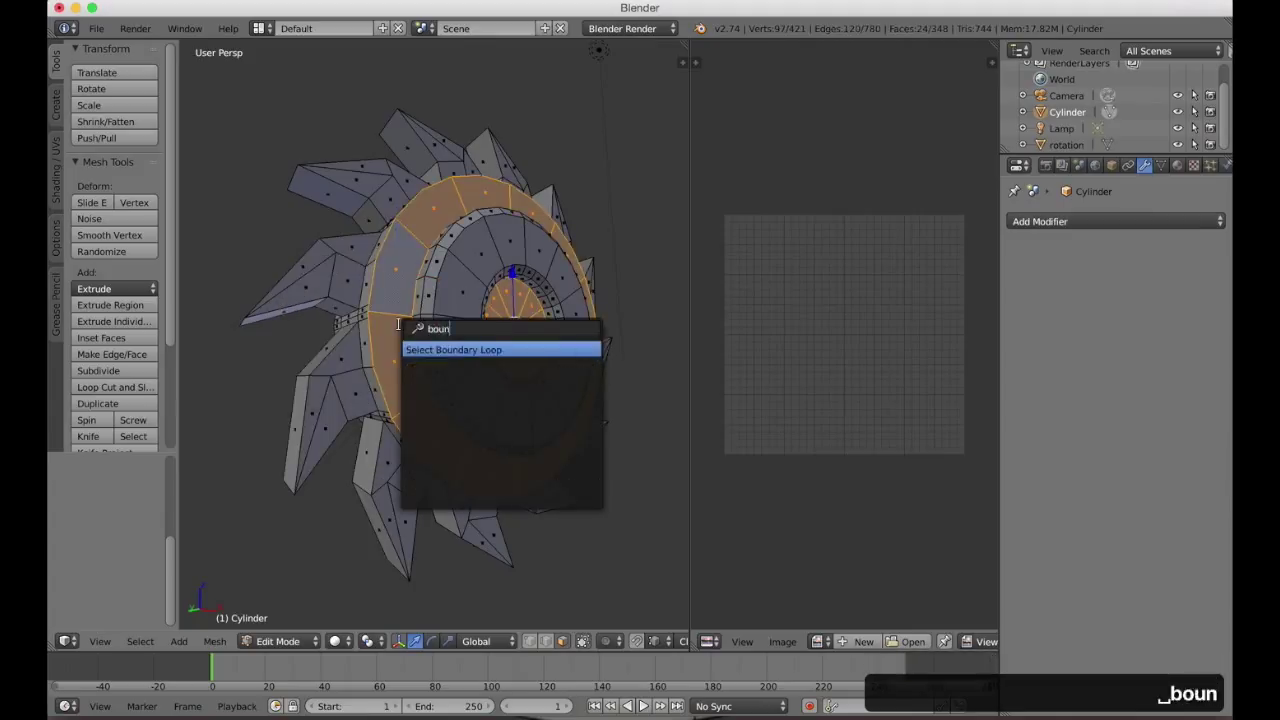
{"action": "key", "text": "Return"}
{"action": "key", "text": "space"}
{"action": "type", "text": "seam"}
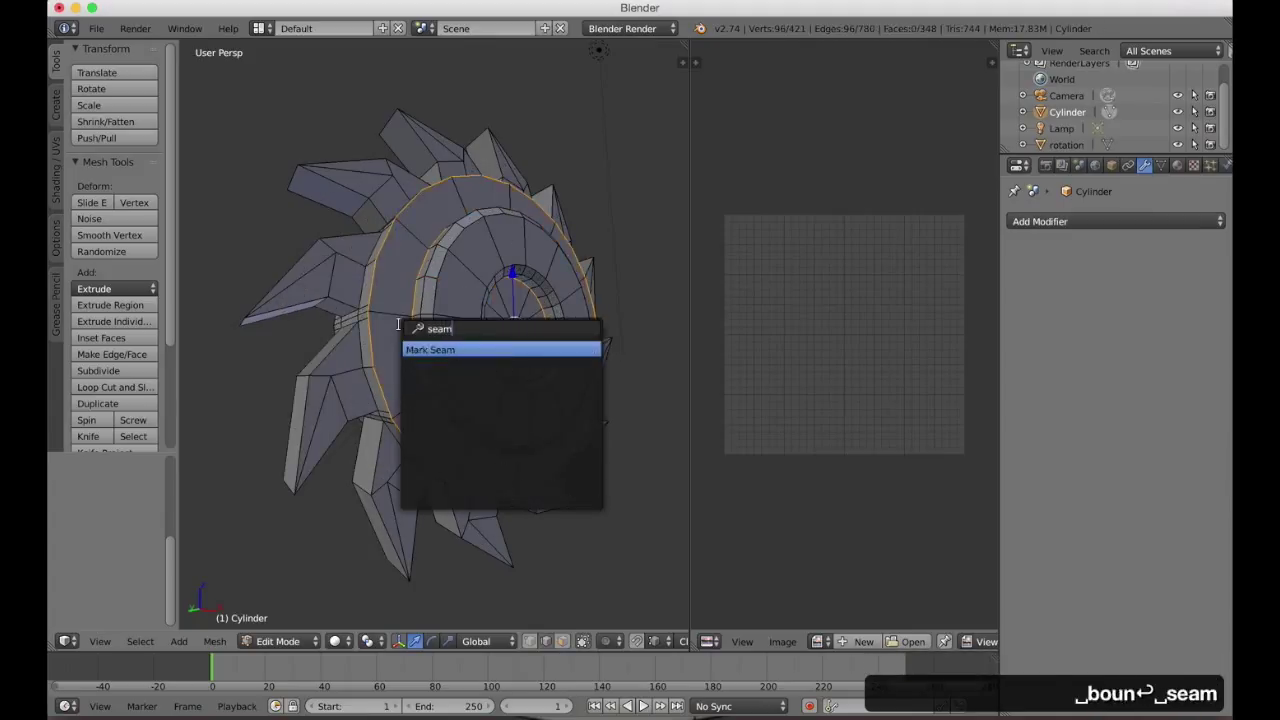
{"action": "key", "text": "Return"}
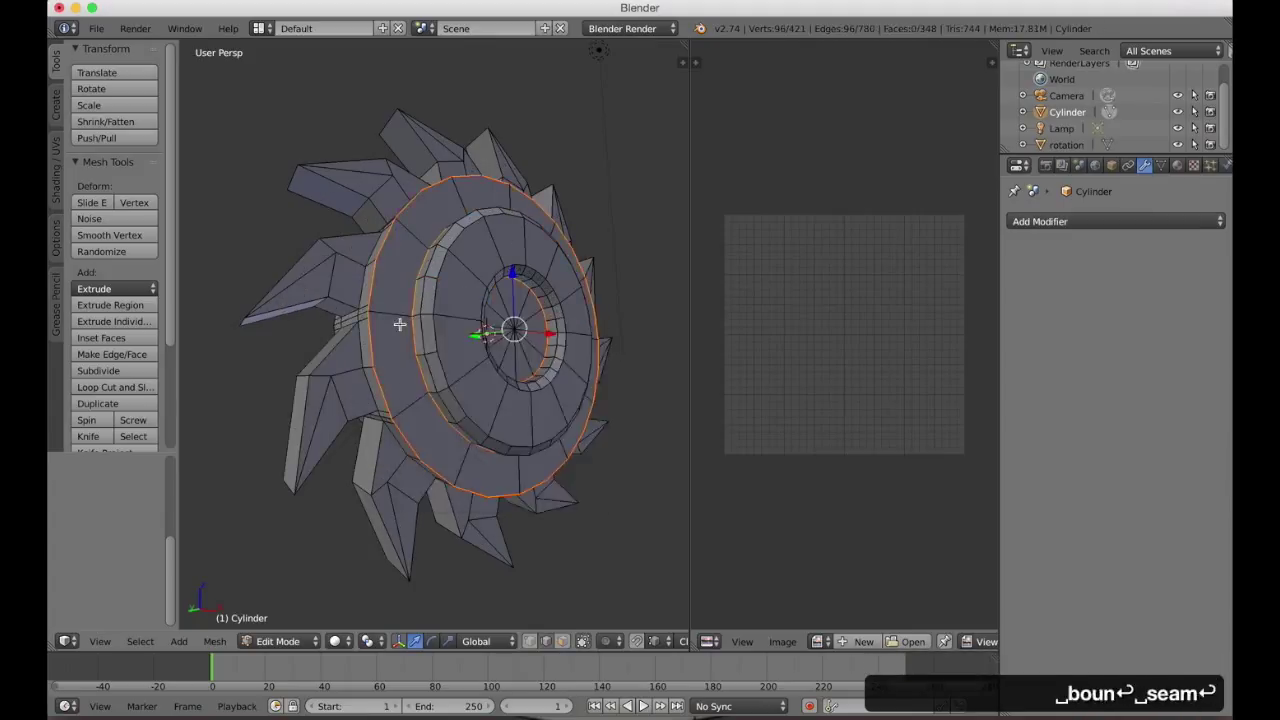
Select the inner hub ring's coplanar faces and mark its boundary loop as seams.
{"action": "key", "text": "ctrl+Tab"}
{"action": "left_click", "coordinate": [463, 285]}
{"action": "right_click", "coordinate": [465, 288]}
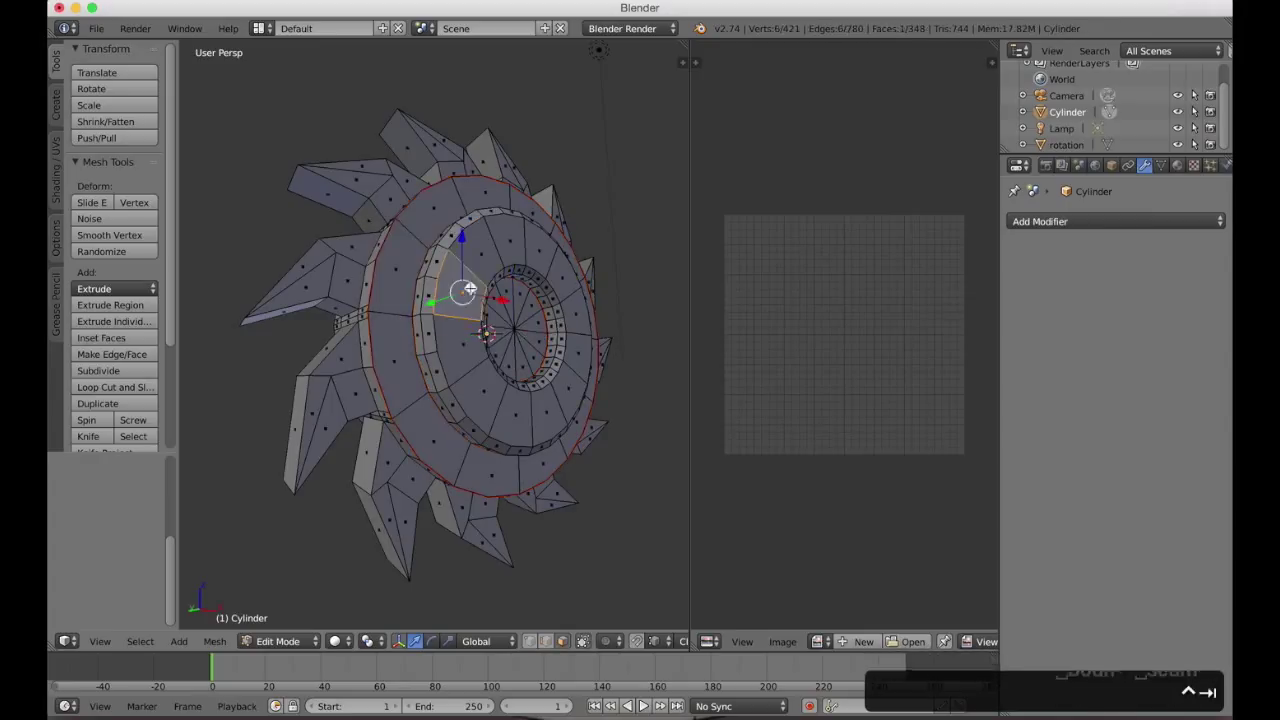
{"action": "key", "text": "shift+g"}
{"action": "key", "text": "Return"}
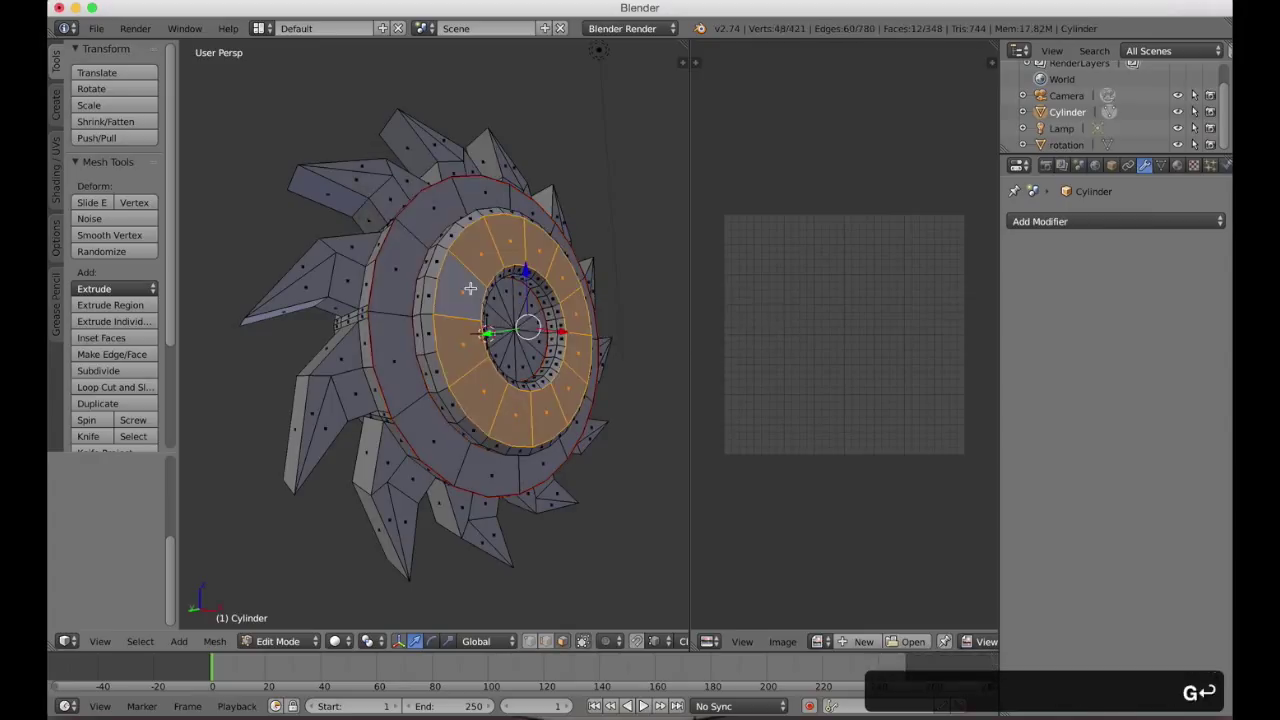
{"action": "key", "text": "space"}
{"action": "type", "text": "bou"}
{"action": "key", "text": "Return"}
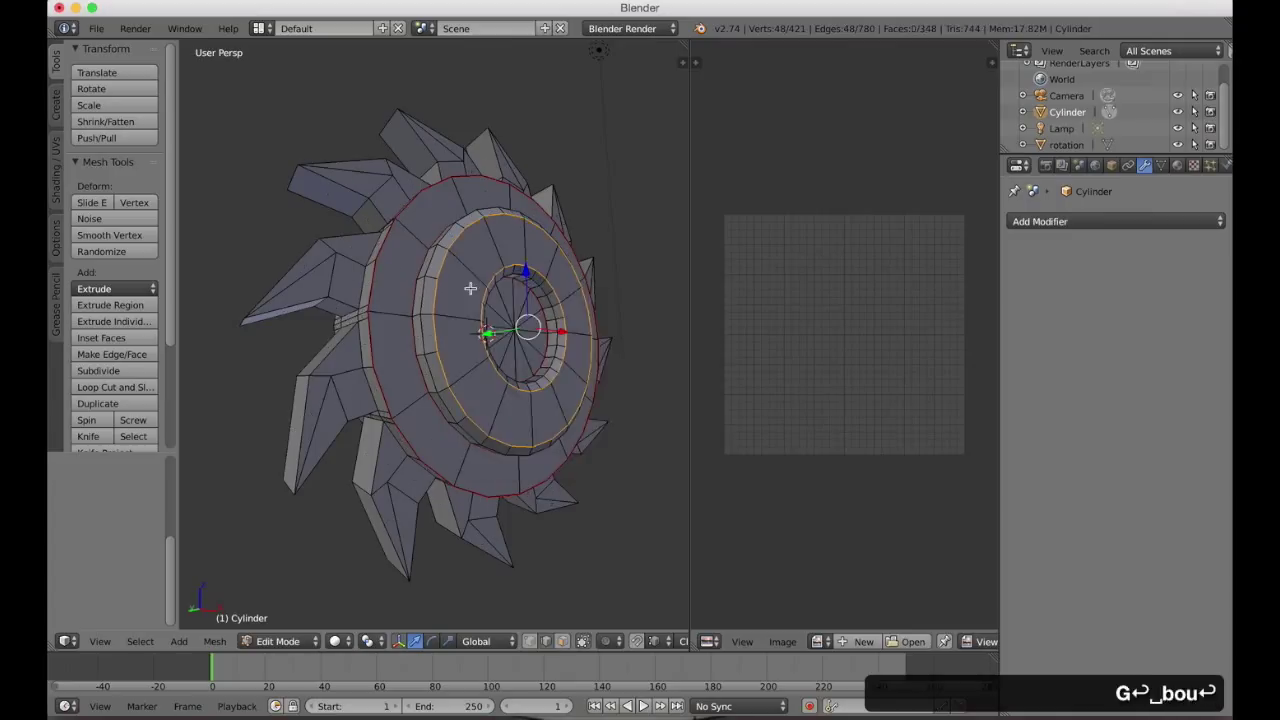
{"action": "key", "text": "space"}
{"action": "type", "text": "seam"}
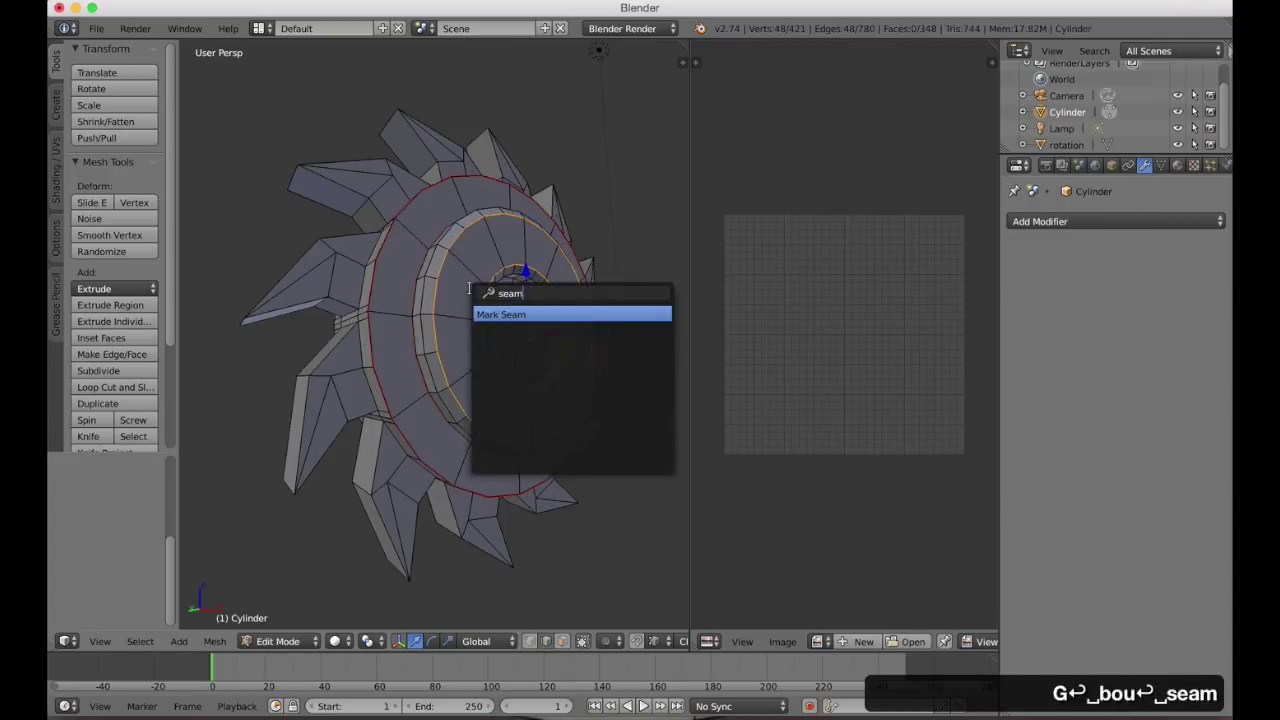
{"action": "key", "text": "Return"}
{"action": "key", "text": "a"}
{"action": "scroll", "coordinate": [359, 289], "scroll_direction": "down", "scroll_amount": 5}
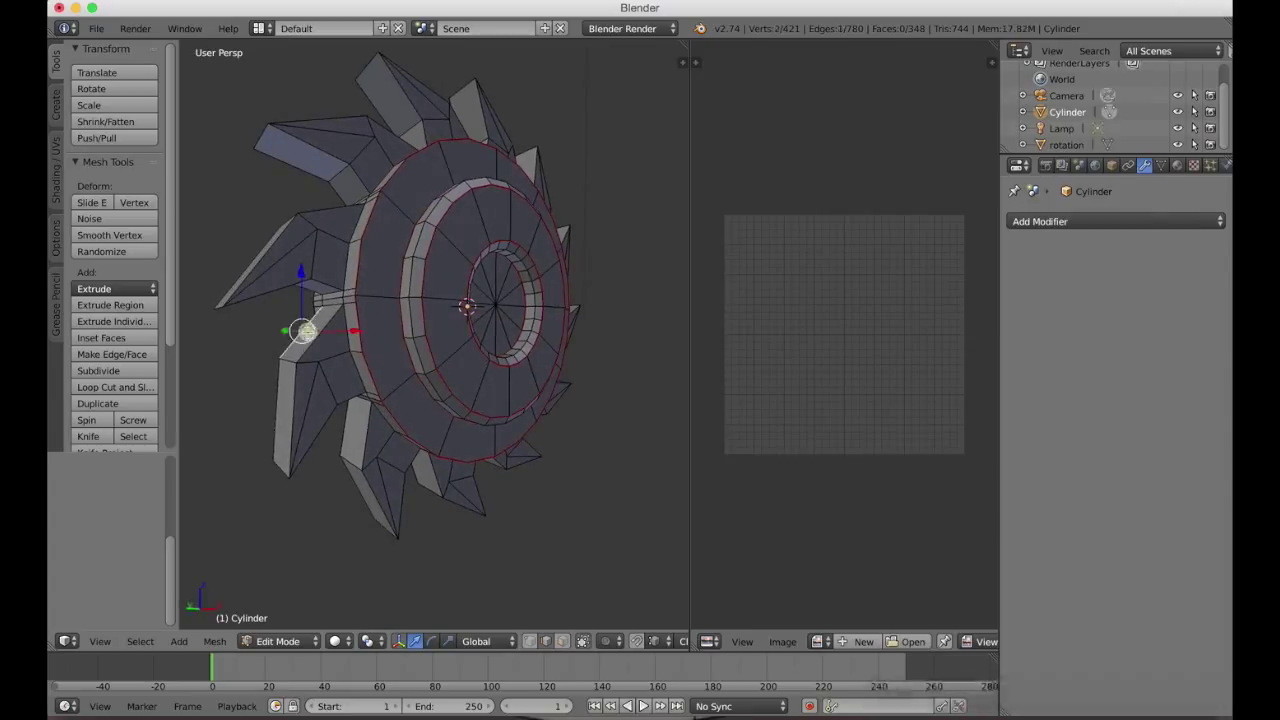
{"action": "key", "text": "ctrl+Tab"}
Select faces on several saw blades in face select mode.
{"action": "left_click", "coordinate": [284, 338]}
{"action": "left_click", "coordinate": [301, 341]}
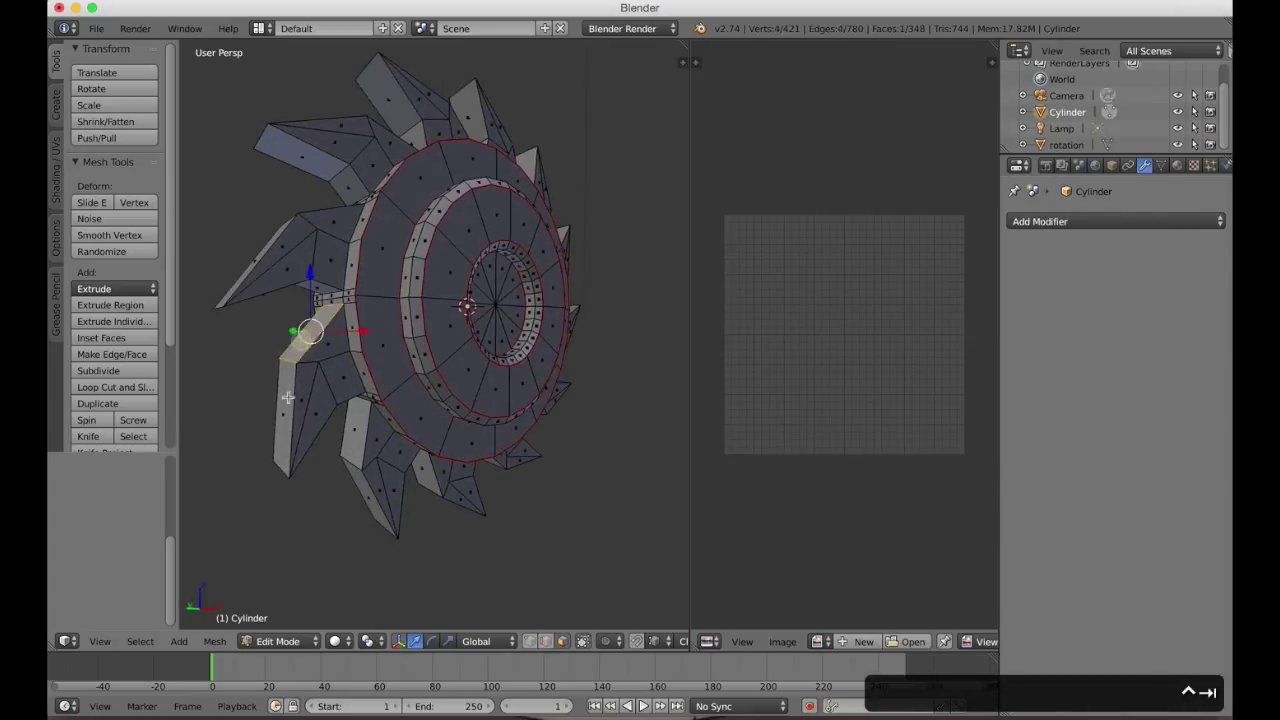
{"action": "left_click", "coordinate": [293, 310], "text": "shift"}
{"action": "left_click", "coordinate": [302, 156], "text": "shift"}
{"action": "left_click", "coordinate": [330, 158], "text": "shift"}
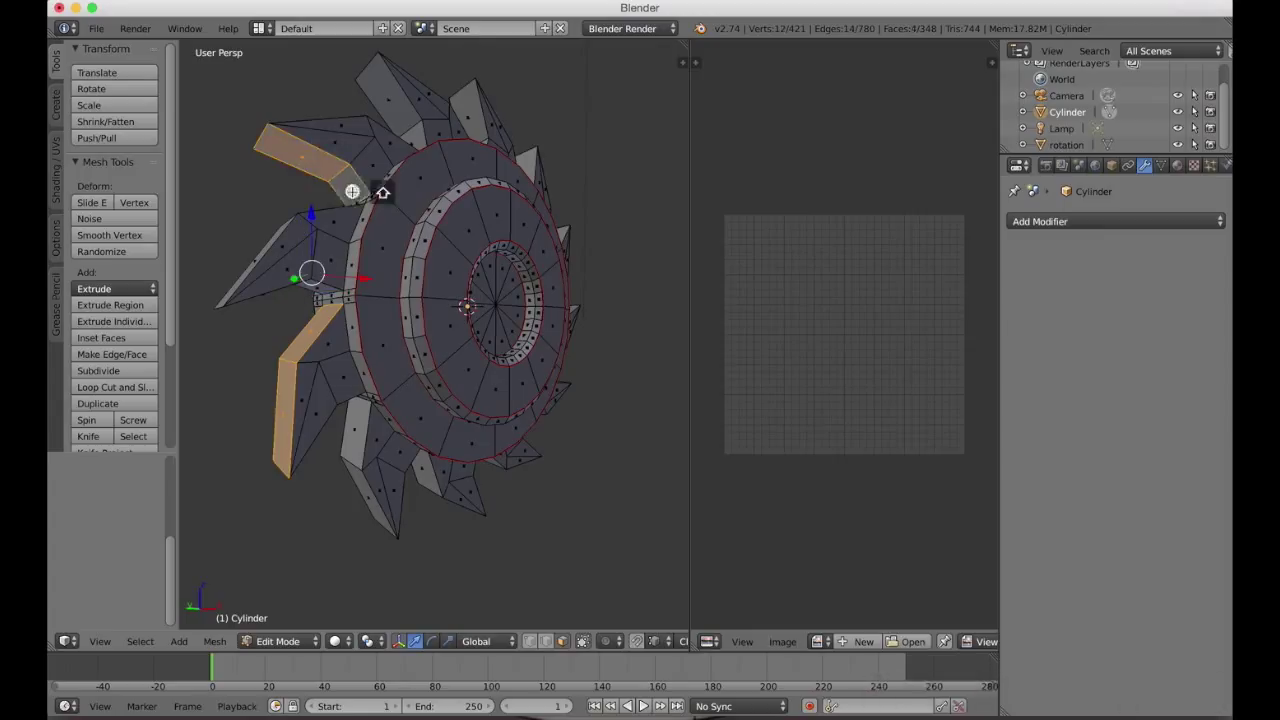
Extend the selection to all faces of similar area, tightening the threshold to 0.0001.
{"action": "key", "text": "shift+g"}
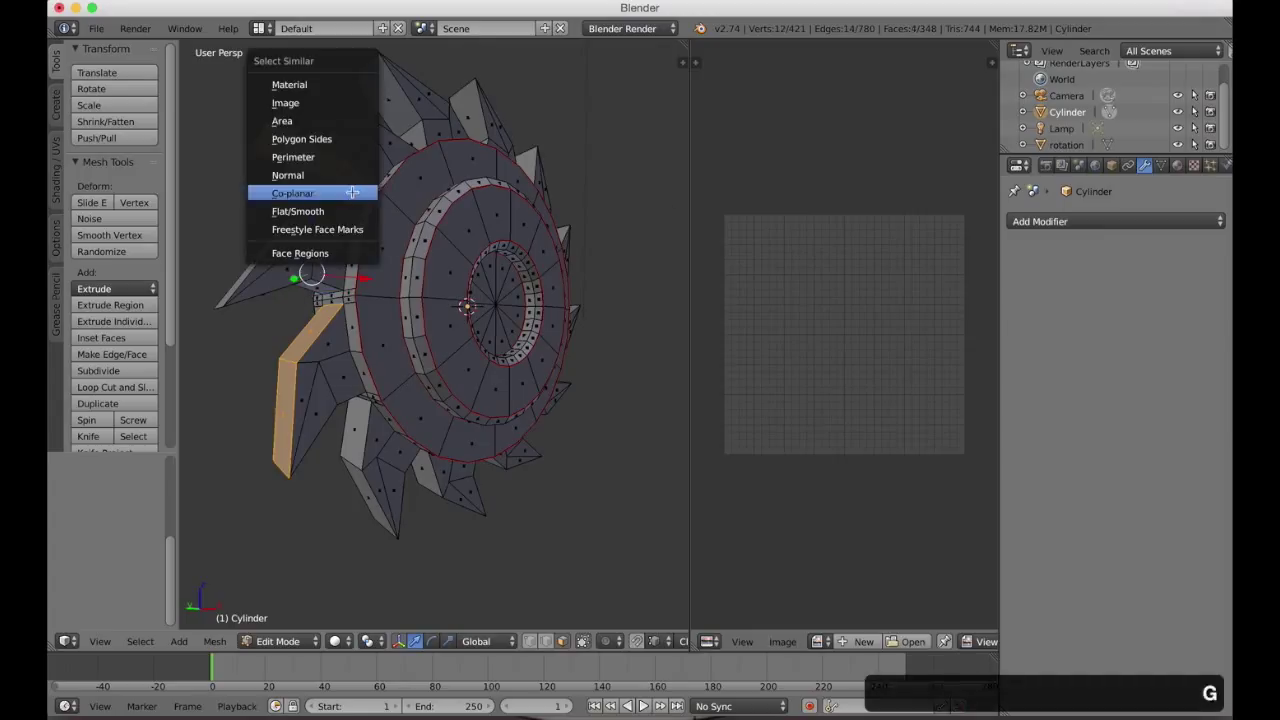
{"action": "left_click", "coordinate": [340, 117]}
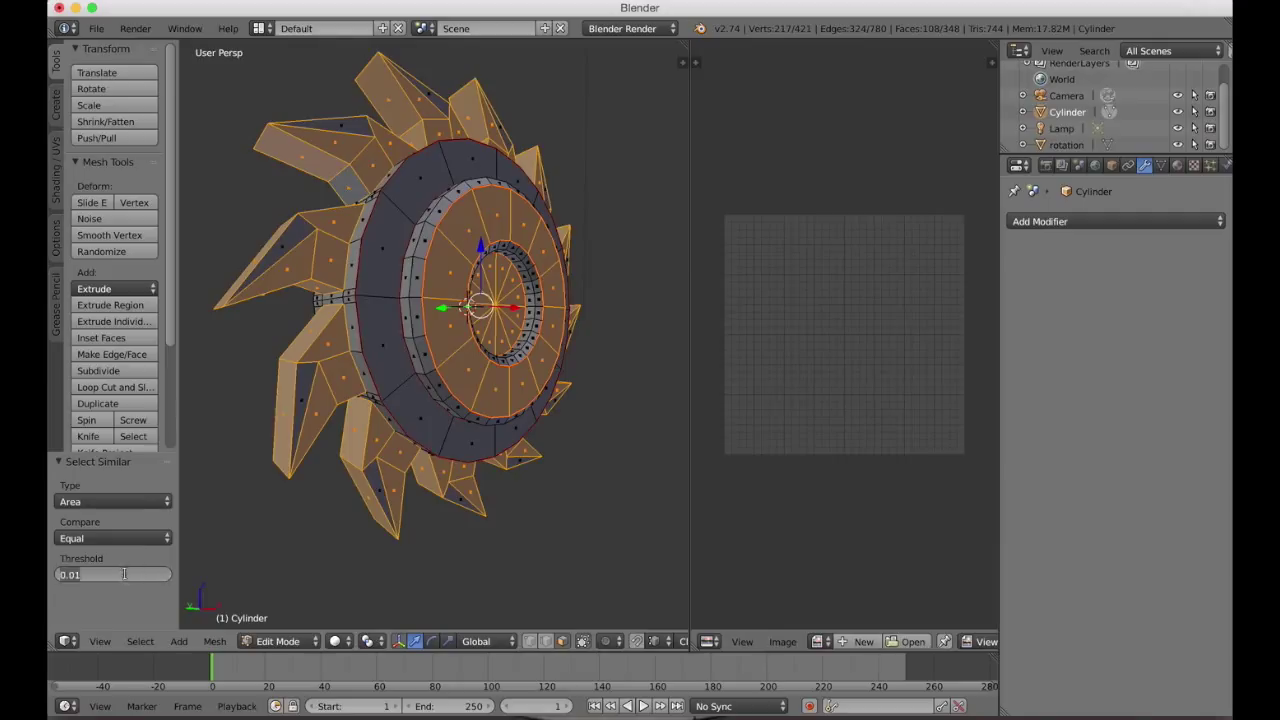
{"action": "type", "text": "0.001"}
{"action": "key", "text": "Return"}
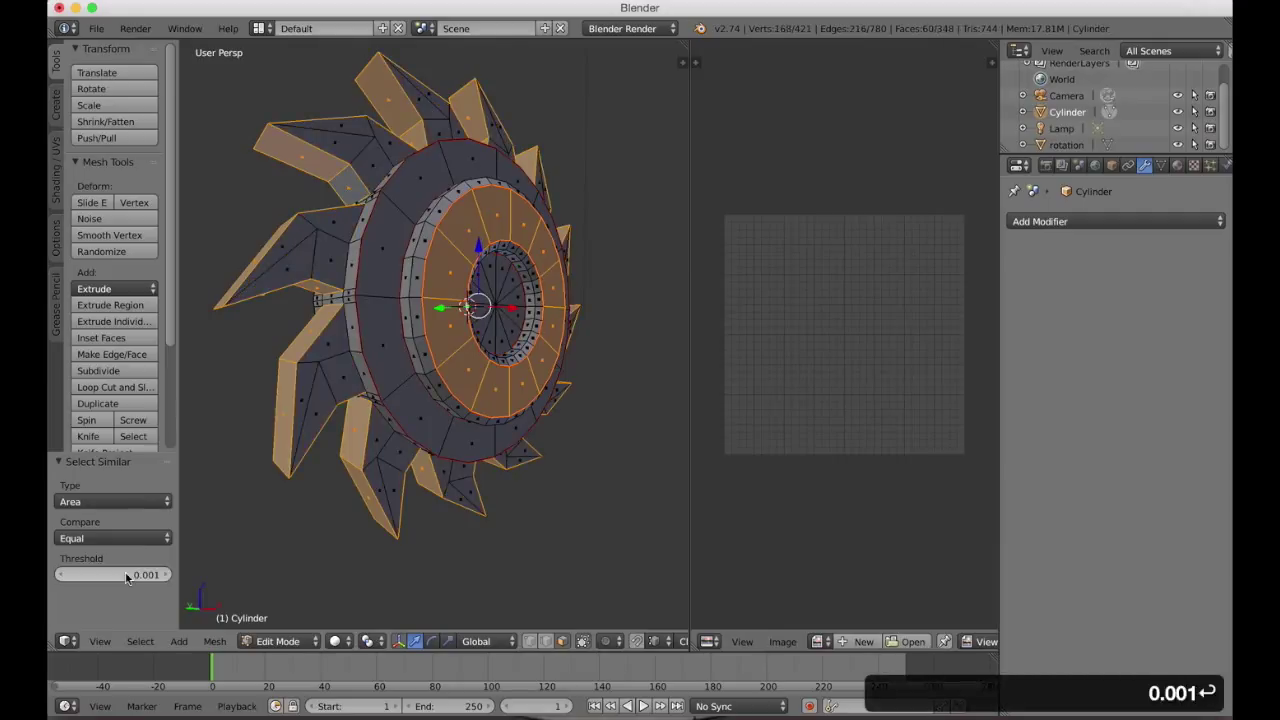
{"action": "left_click", "coordinate": [125, 575]}
{"action": "key", "text": "Right"}
{"action": "key", "text": "Left"}
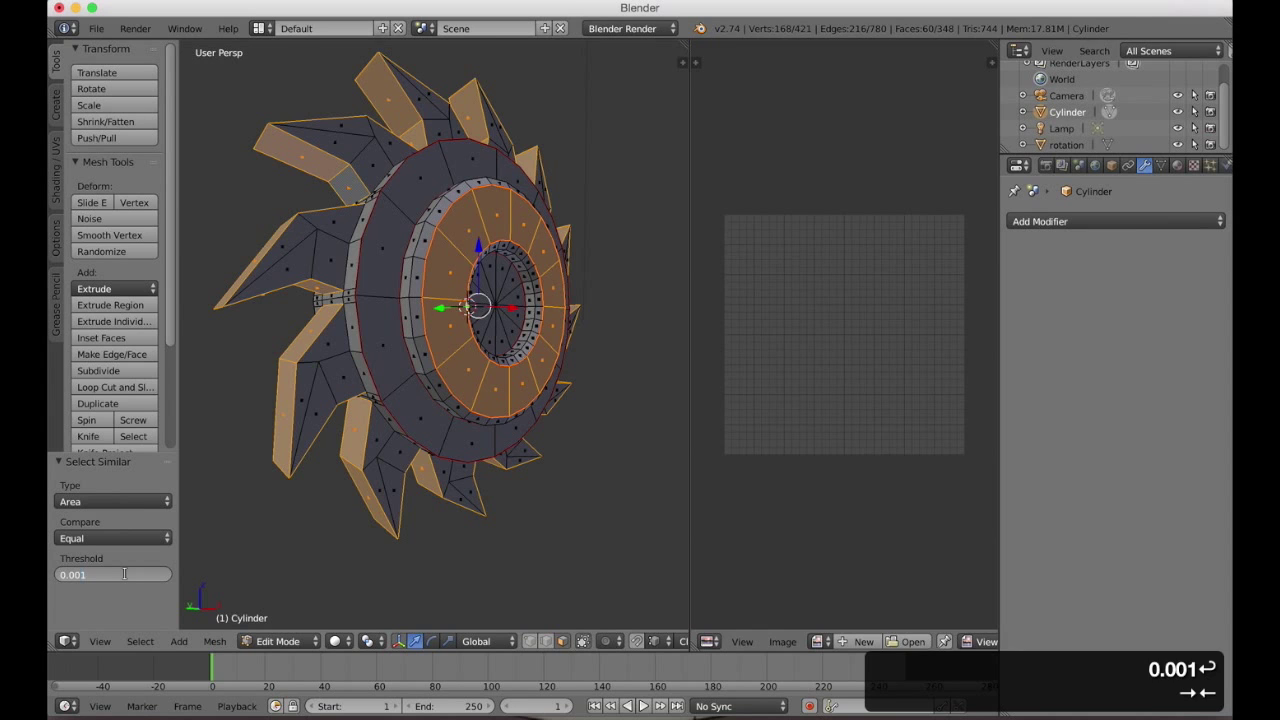
{"action": "type", "text": "0"}
{"action": "key", "text": "Return"}
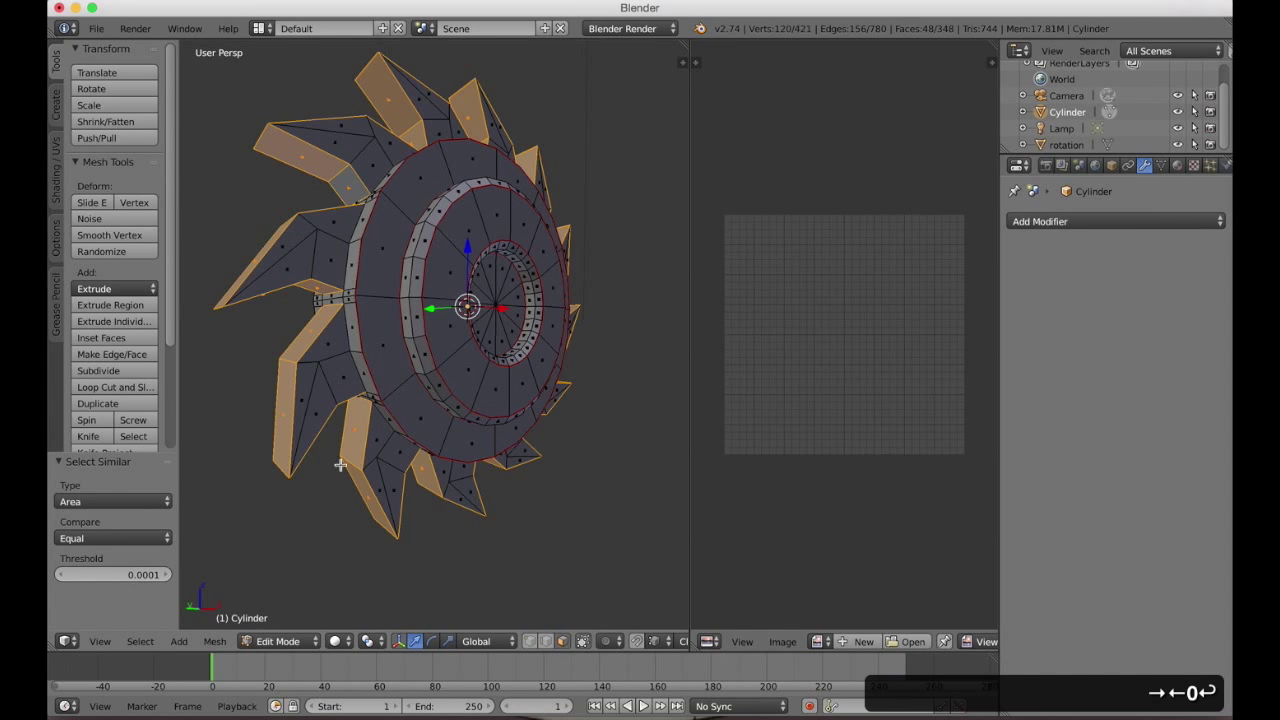
Fly the view round to face the saw's cylinder head-on.
{"action": "scroll", "coordinate": [376, 414], "scroll_direction": "right", "scroll_amount": 10}
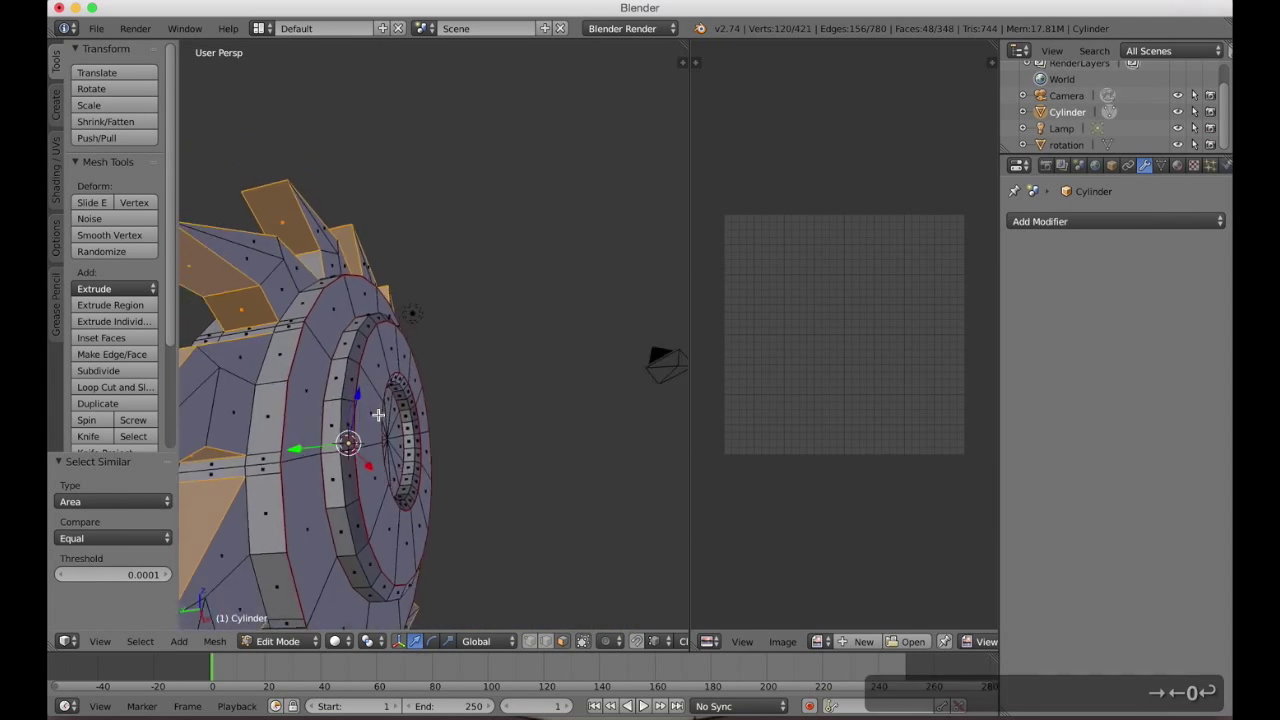
{"action": "scroll", "coordinate": [378, 414], "scroll_direction": "right", "scroll_amount": 5}
{"action": "key", "text": "shift+f"}
{"action": "key", "text": "a"}
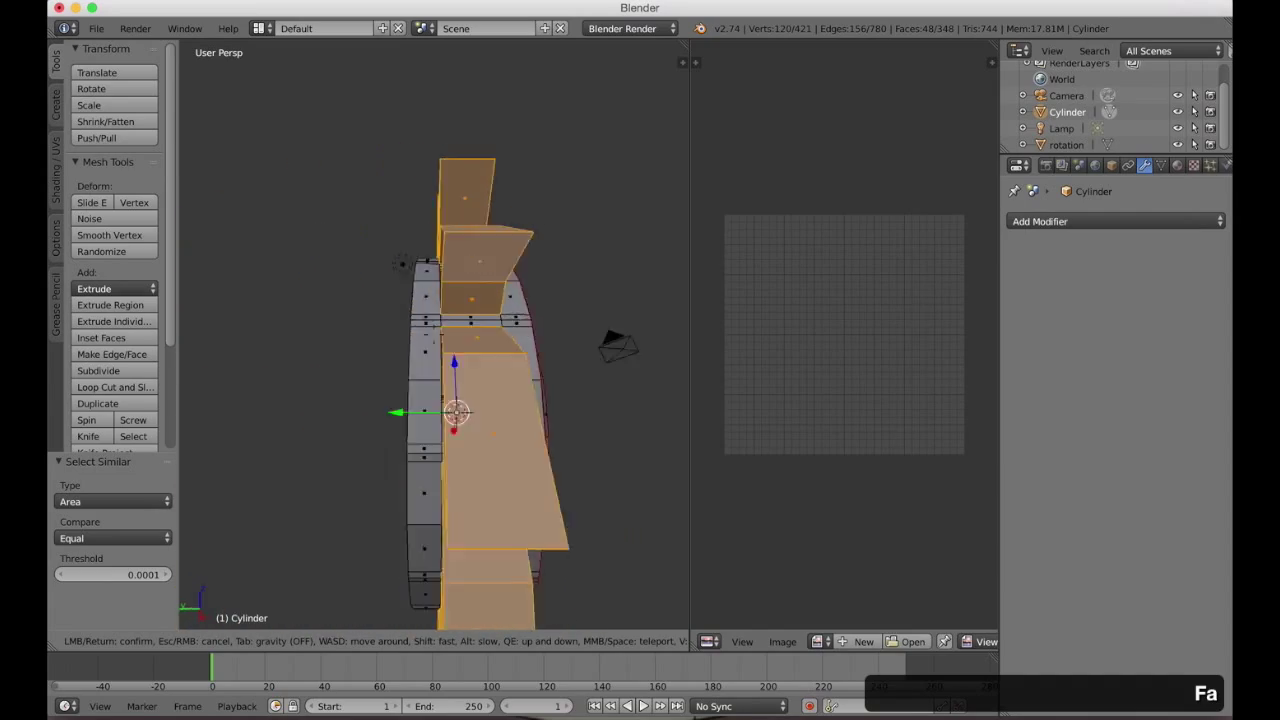
{"action": "key", "text": "d"}
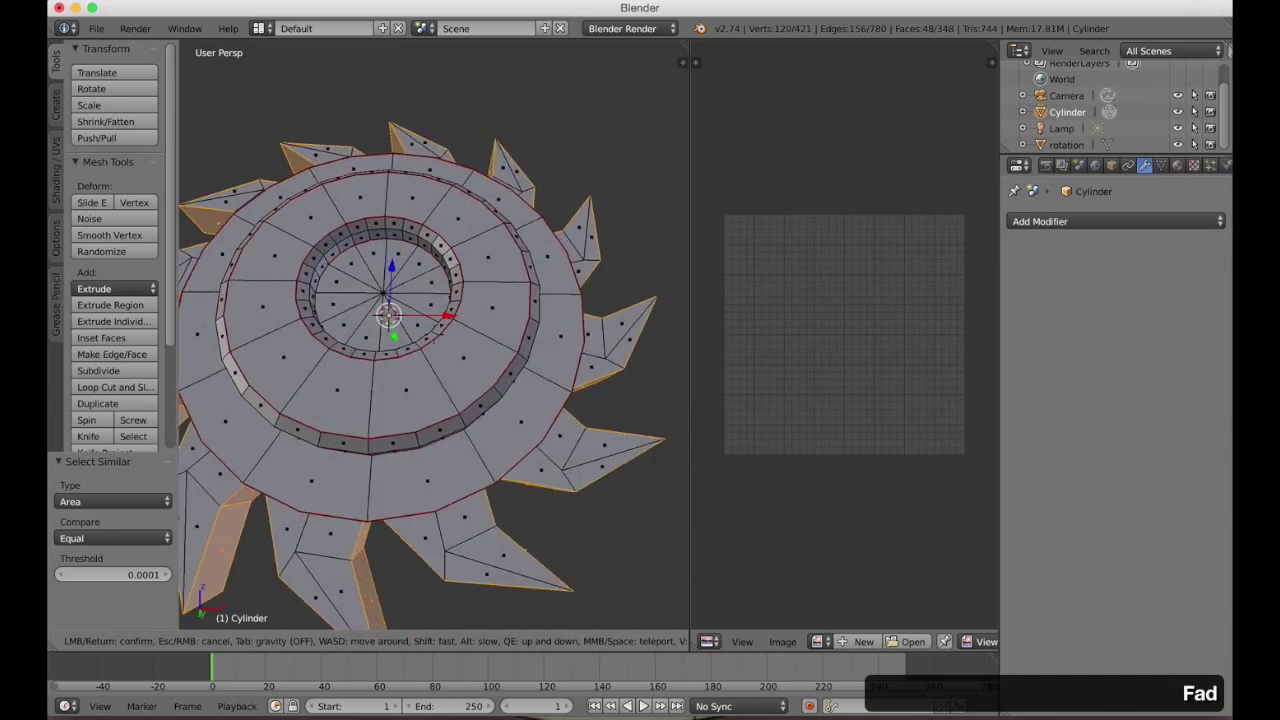
{"action": "key", "text": "e"}
{"action": "key", "text": "s"}
{"action": "key", "text": "d"}
{"action": "key", "text": "d"}
{"action": "key", "text": "d"}
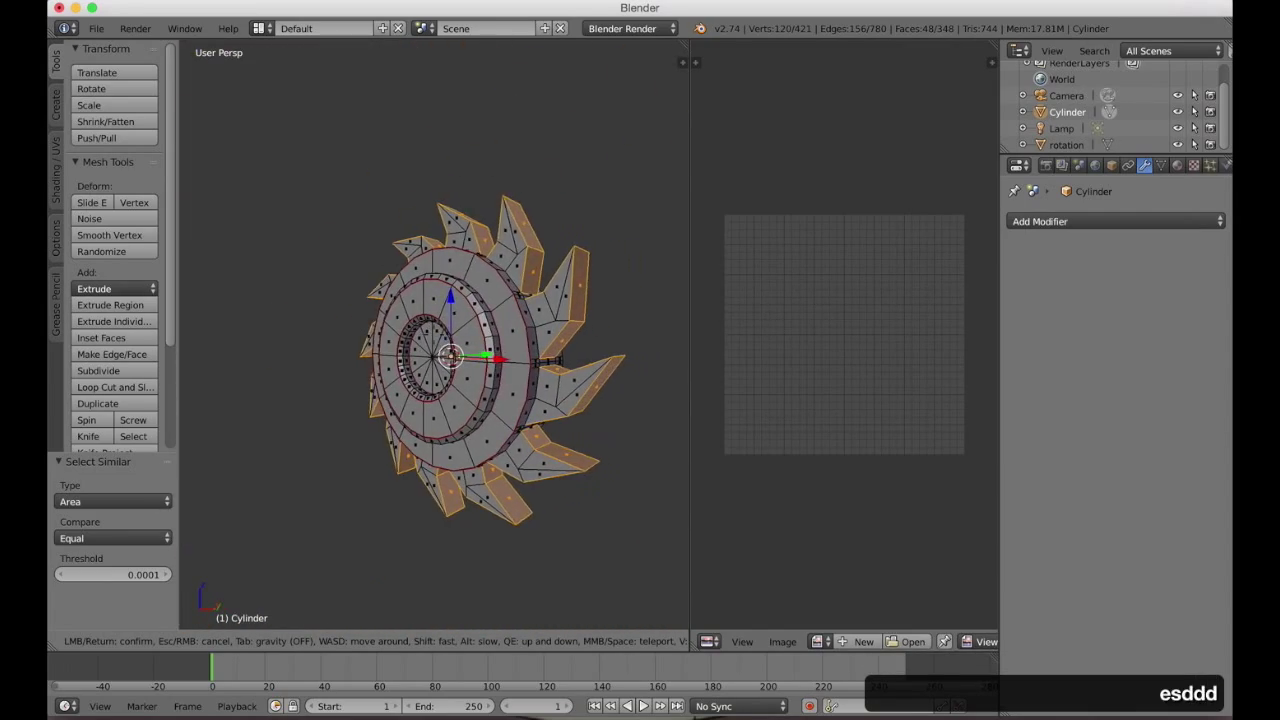
{"action": "left_click", "coordinate": [432, 336]}
Mark the tooth faces' boundary loop as seams (120 edges) and start selecting top tooth faces.
{"action": "key", "text": "space"}
{"action": "type", "text": "bou"}
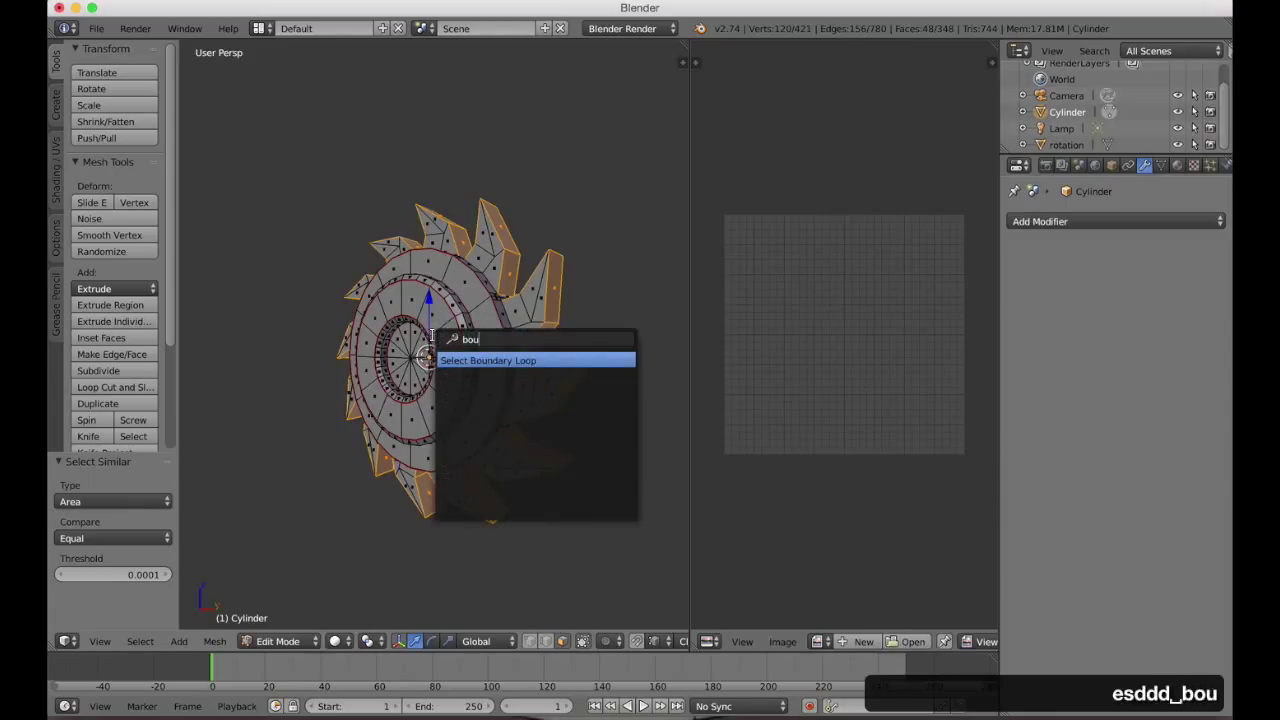
{"action": "key", "text": "Return"}
{"action": "key", "text": "space"}
{"action": "type", "text": "seam"}
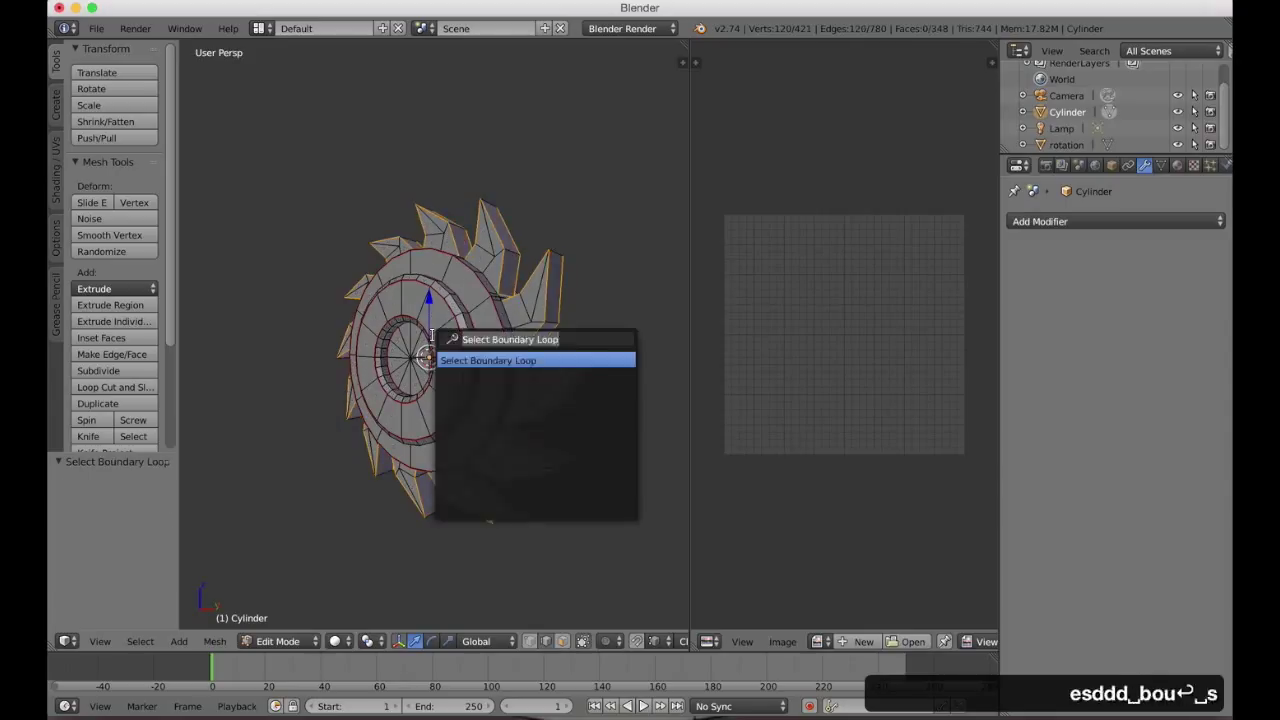
{"action": "key", "text": "Return"}
{"action": "key", "text": "ctrl+Tab"}
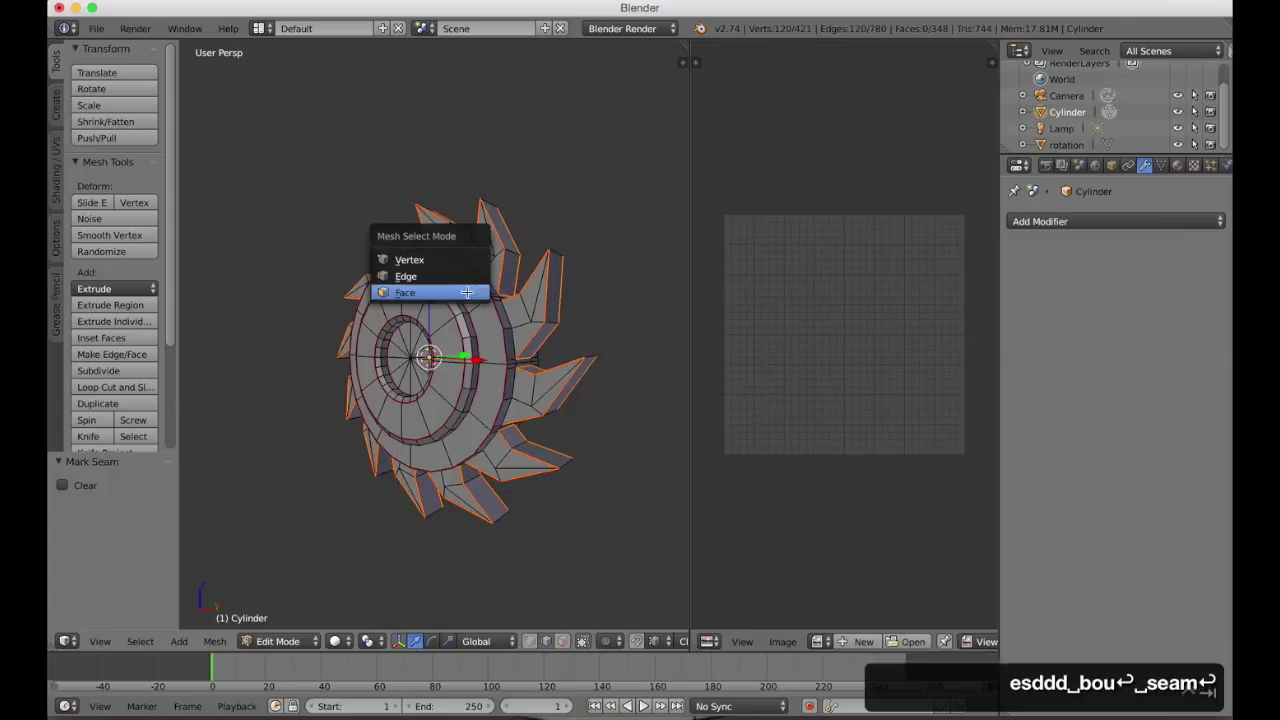
{"action": "left_click", "coordinate": [458, 290]}
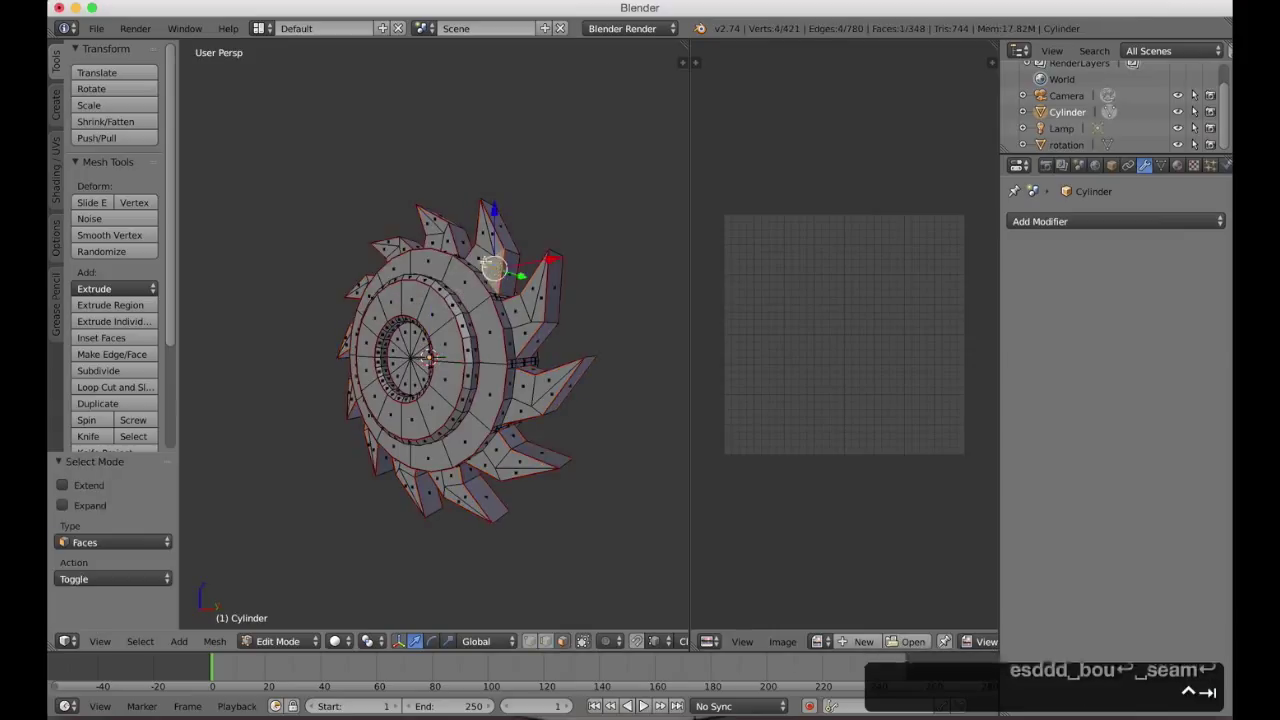
{"action": "left_click", "coordinate": [472, 258], "text": "shift"}
Select the top tooth faces plus all faces of similar area, and mark their 72-edge boundary as seams.
{"action": "left_click", "coordinate": [484, 228], "text": "shift"}
{"action": "left_click", "coordinate": [493, 236], "text": "shift"}
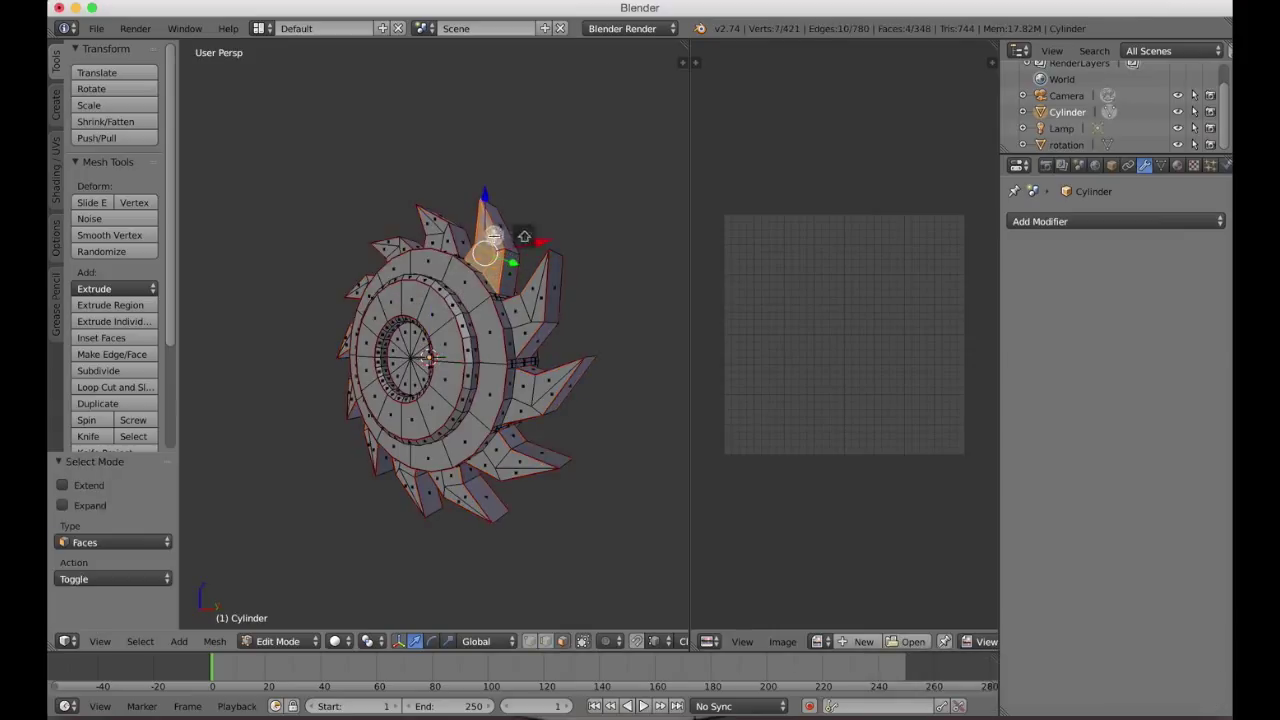
{"action": "key", "text": "shift+g"}
{"action": "key", "text": "Return"}
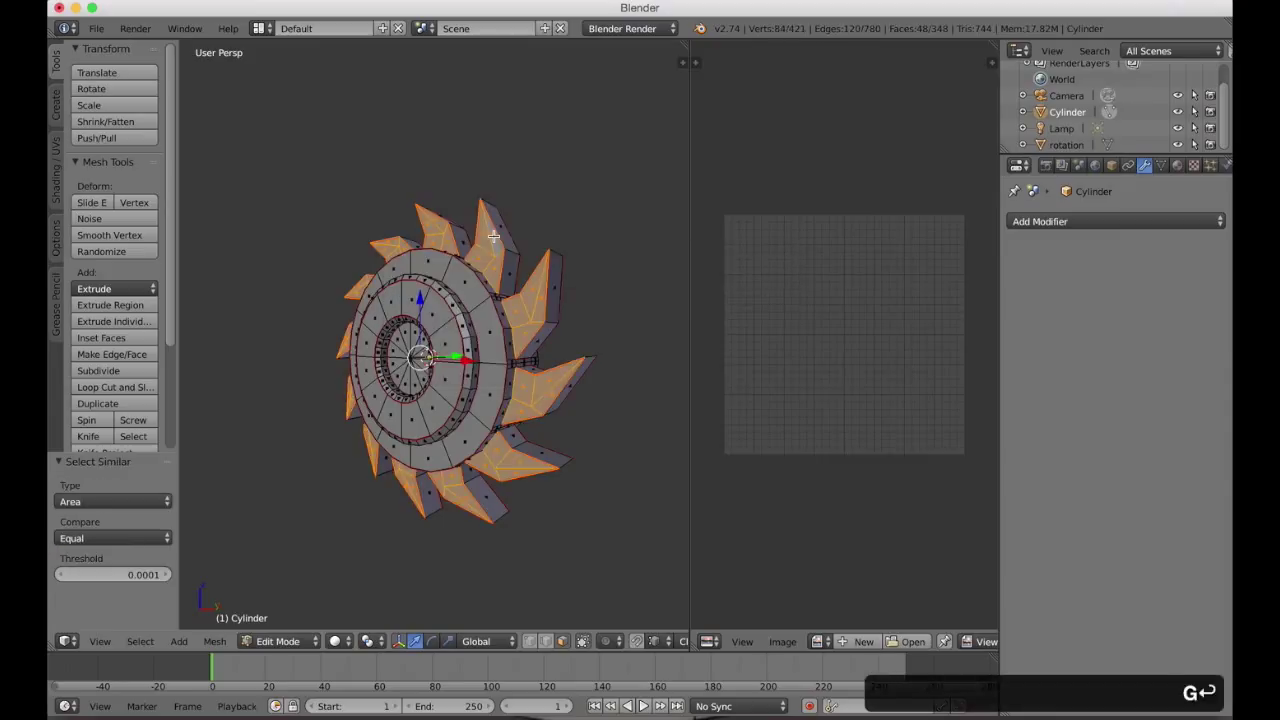
{"action": "key", "text": "space"}
{"action": "type", "text": "bou"}
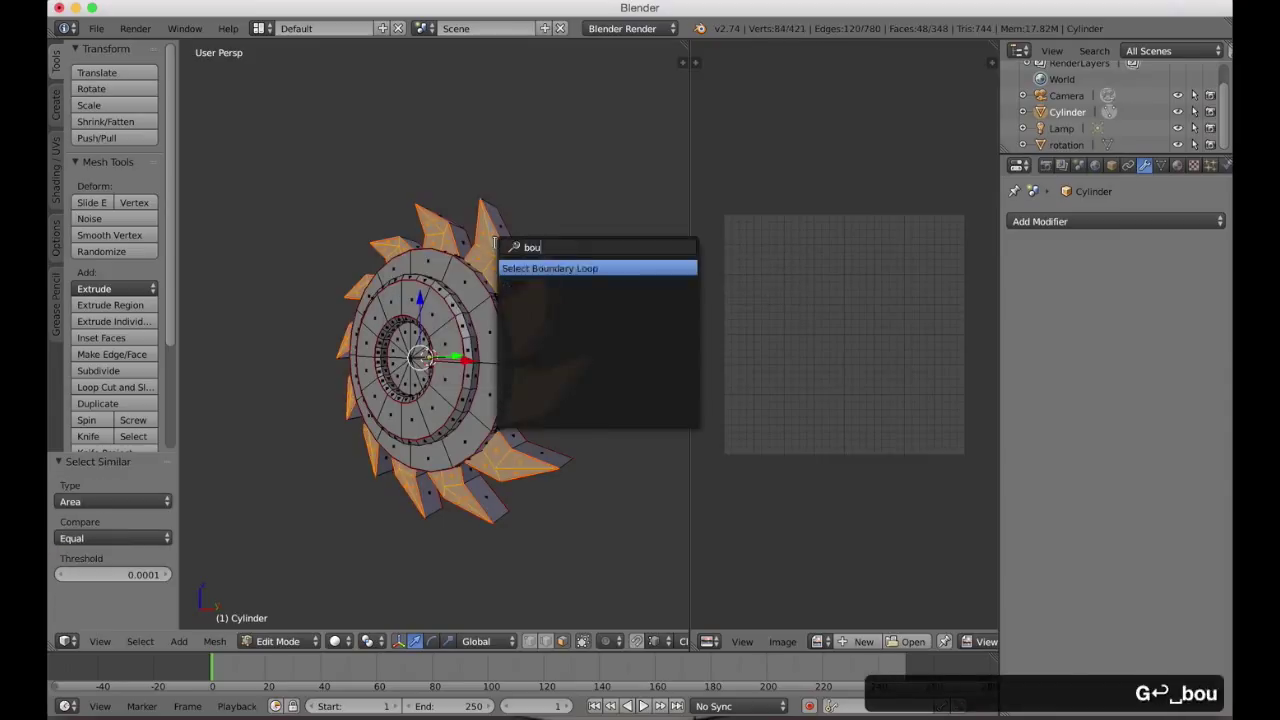
{"action": "key", "text": "Return"}
{"action": "key", "text": "space"}
{"action": "type", "text": "seam"}
{"action": "key", "text": "Return"}
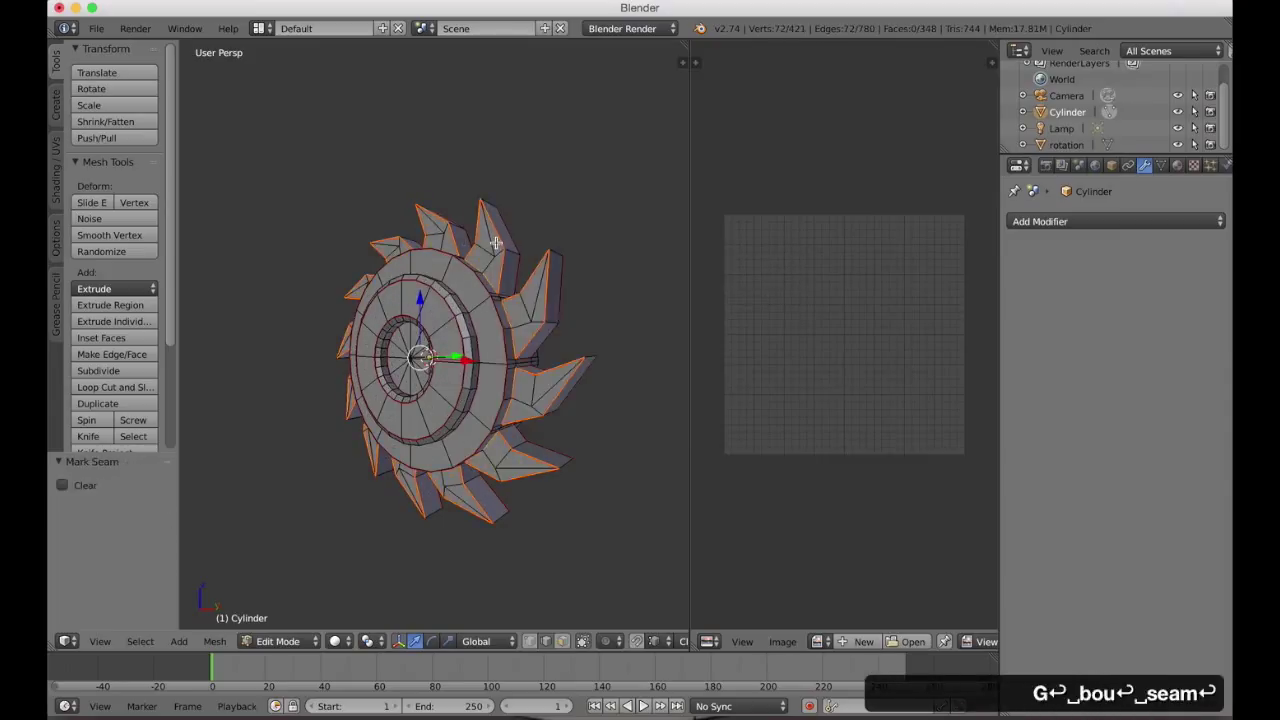
{"action": "key", "text": "a"}
Walk the view in close to face the saw disc directly.
{"action": "key", "text": "shift+f"}
{"action": "key", "text": "a"}
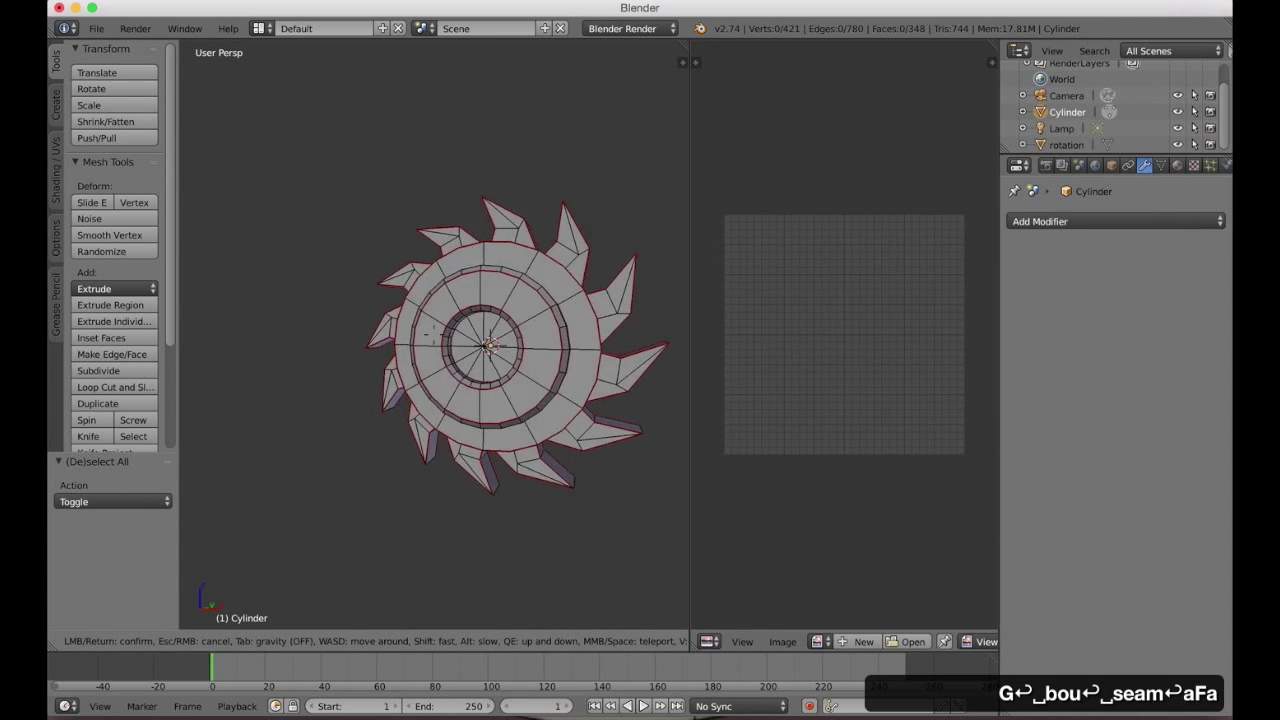
{"action": "key", "text": "w"}
{"action": "key", "text": "a"}
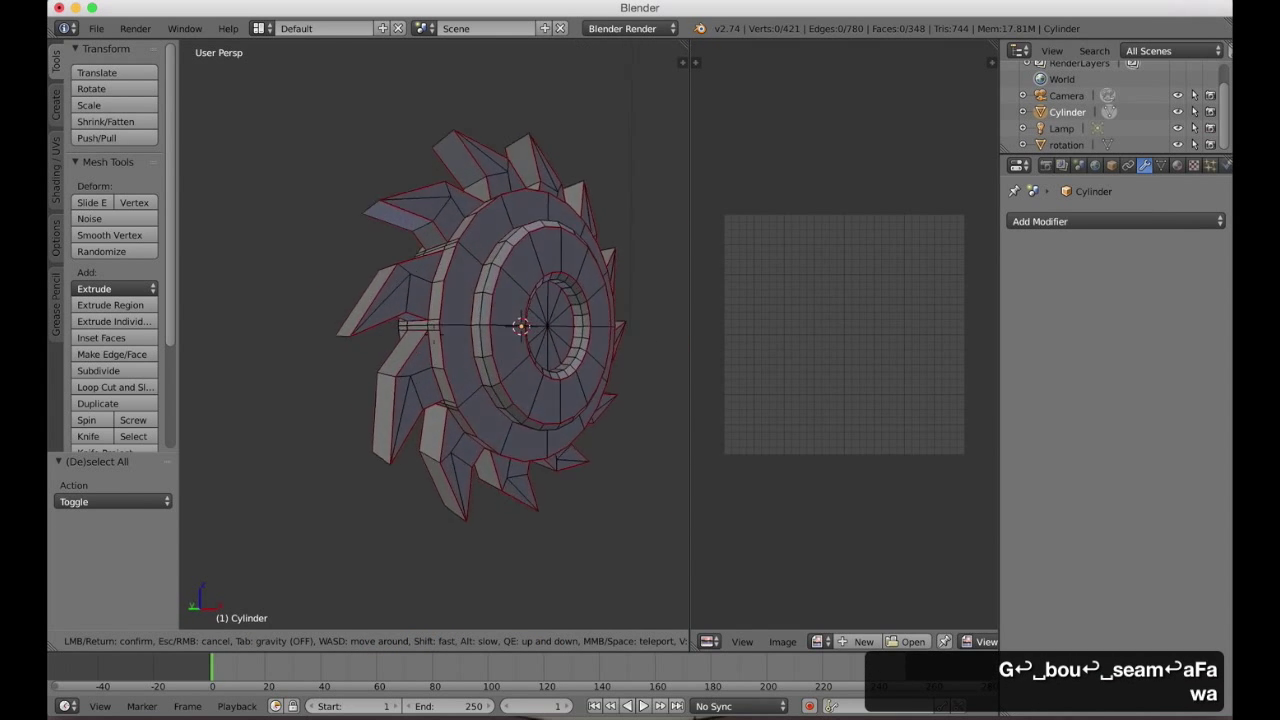
{"action": "key", "text": "d"}
{"action": "key", "text": "a"}
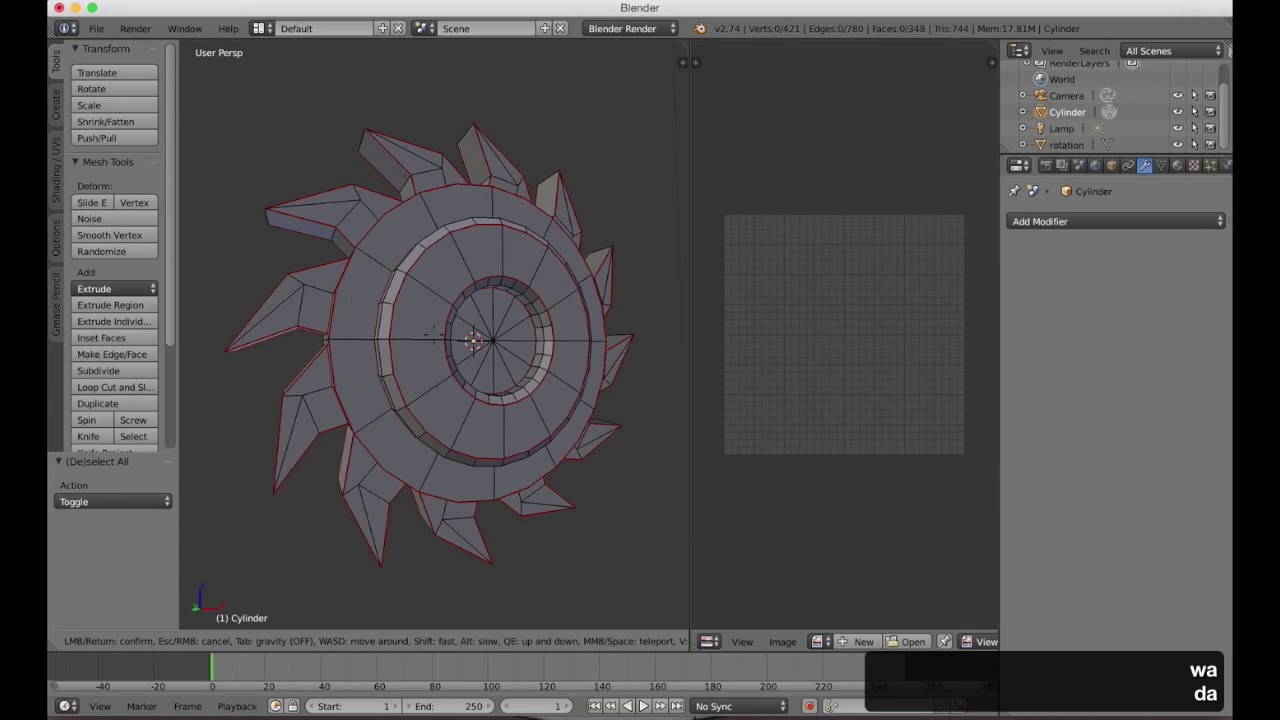
{"action": "key", "text": "w"}
{"action": "key", "text": "s"}
{"action": "key", "text": "d"}
{"action": "left_click", "coordinate": [433, 335]}
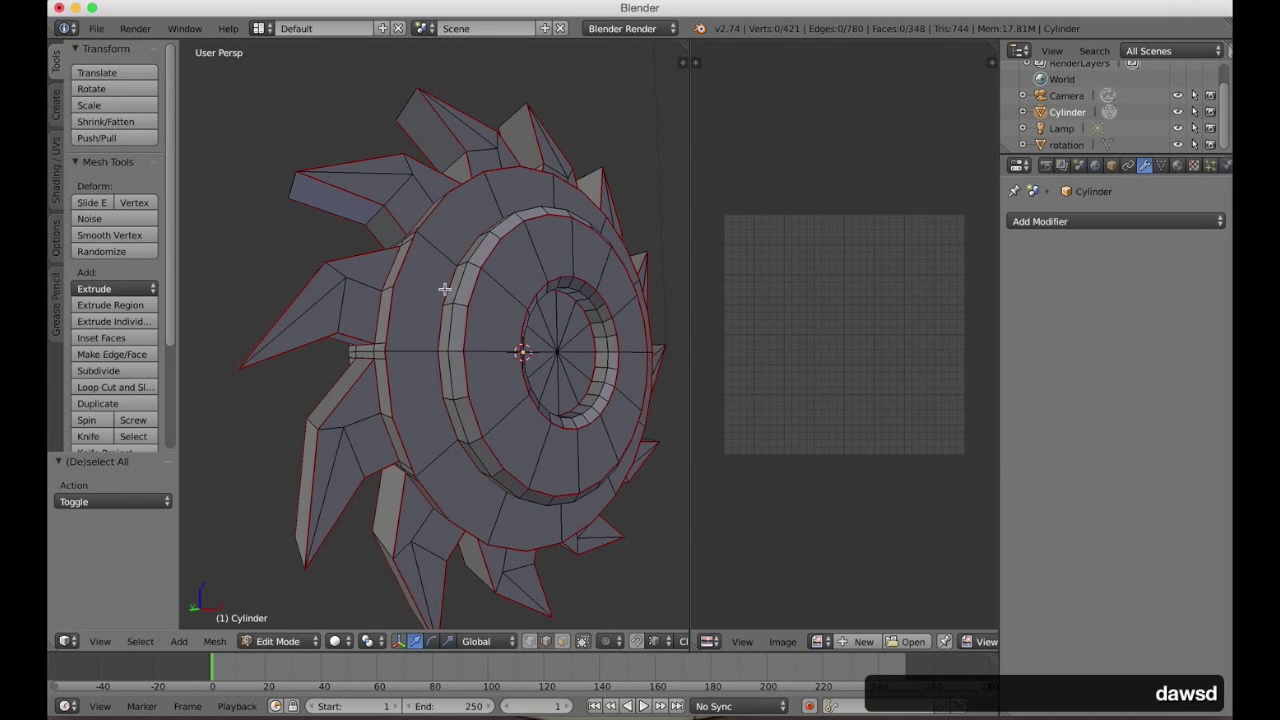
{"action": "key", "text": "ctrl+Tab"}
Select all raised-ring faces by similar area with a 0.001 threshold.
{"action": "left_click", "coordinate": [444, 289]}
{"action": "right_click", "coordinate": [458, 325]}
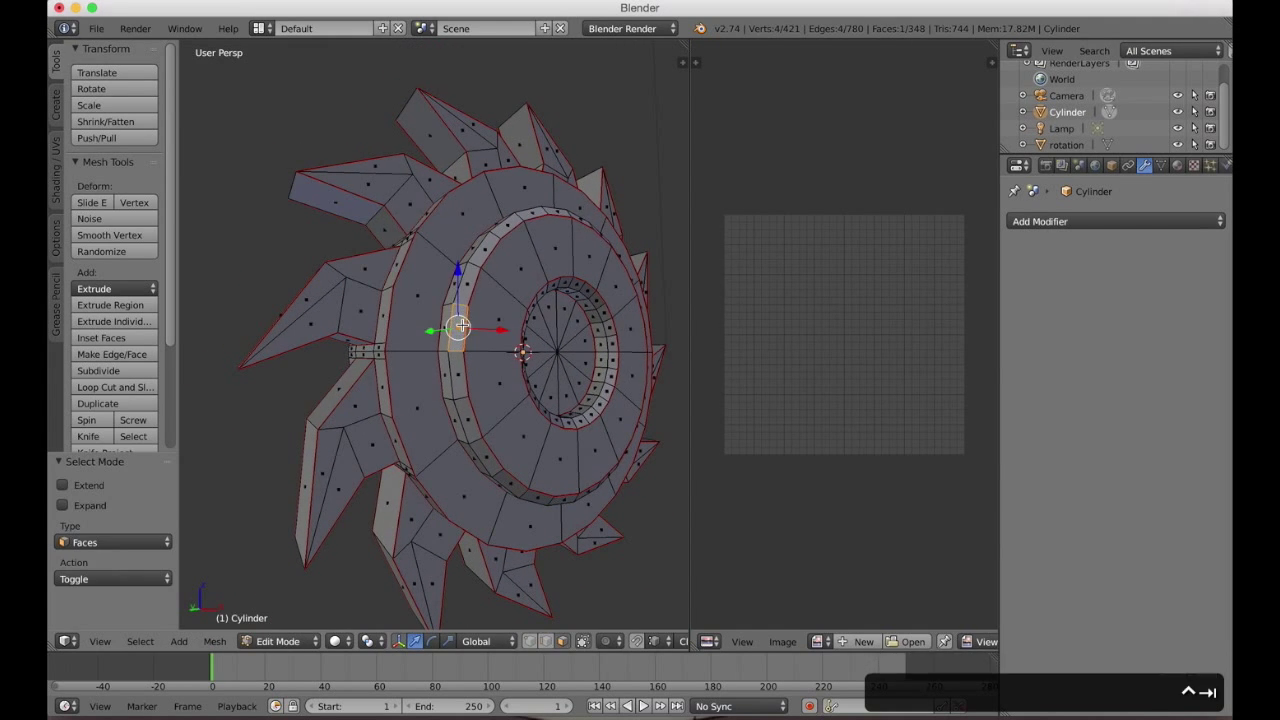
{"action": "key", "text": "shift+g"}
{"action": "left_click", "coordinate": [461, 324]}
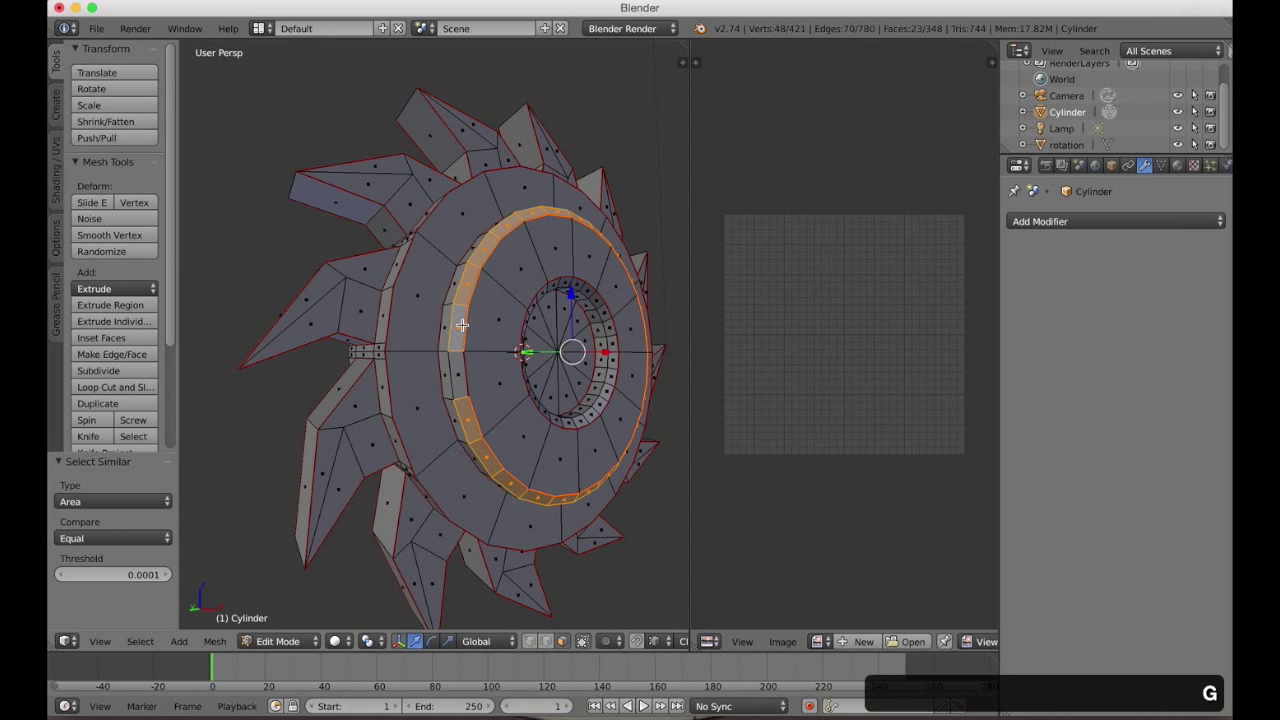
{"action": "scroll", "coordinate": [498, 334], "scroll_direction": "left", "scroll_amount": 8}
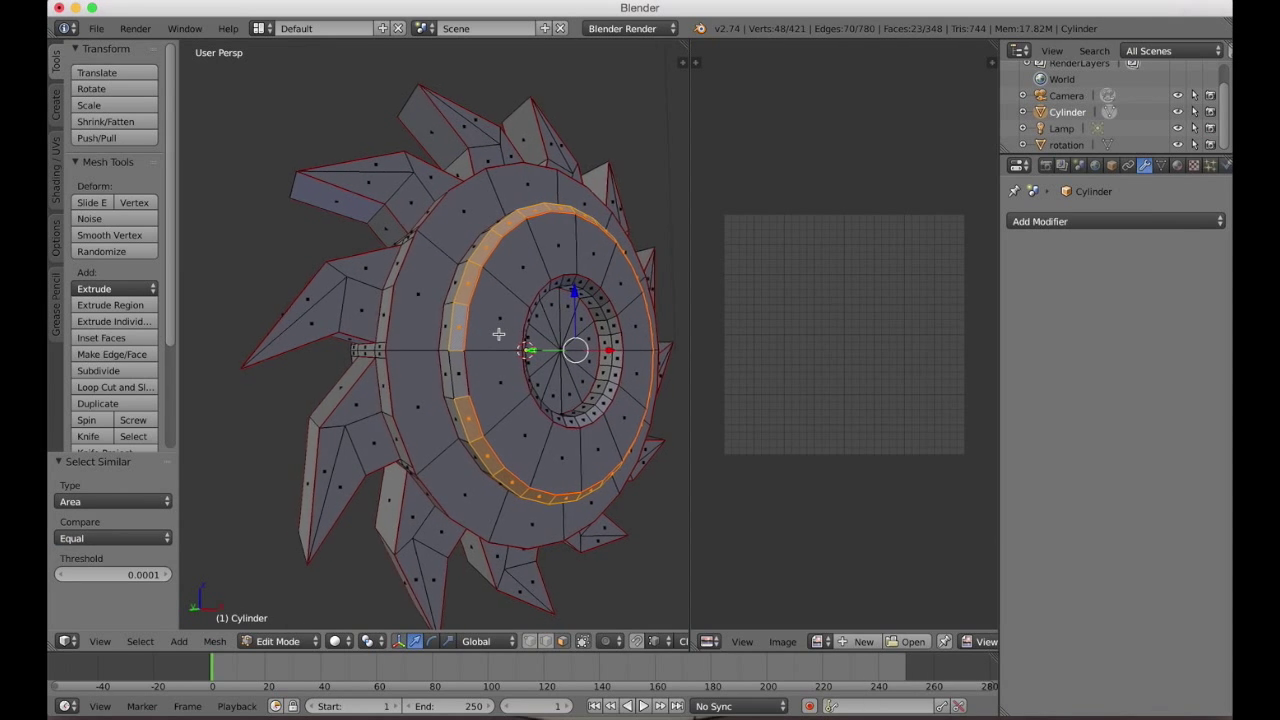
{"action": "left_click", "coordinate": [138, 573]}
{"action": "key", "text": "Return"}
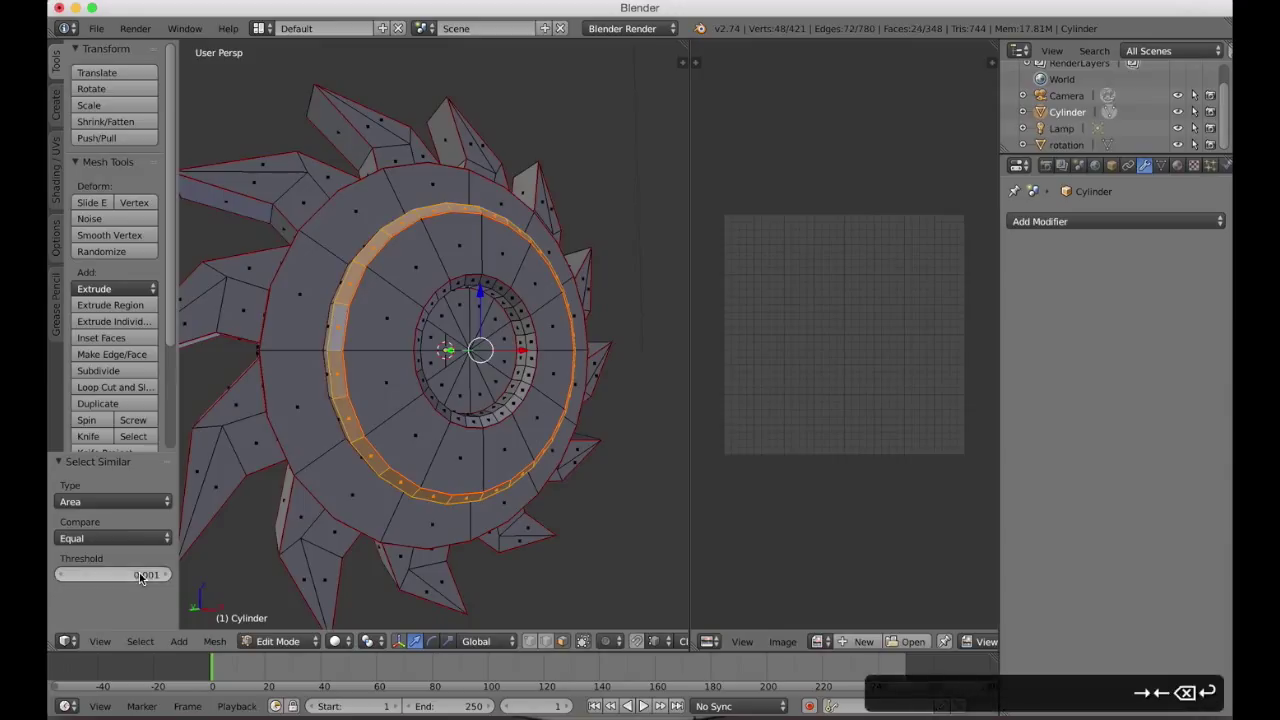
Mark the ring's 48-edge boundary loop as seams, then deselect everything.
{"action": "key", "text": "space"}
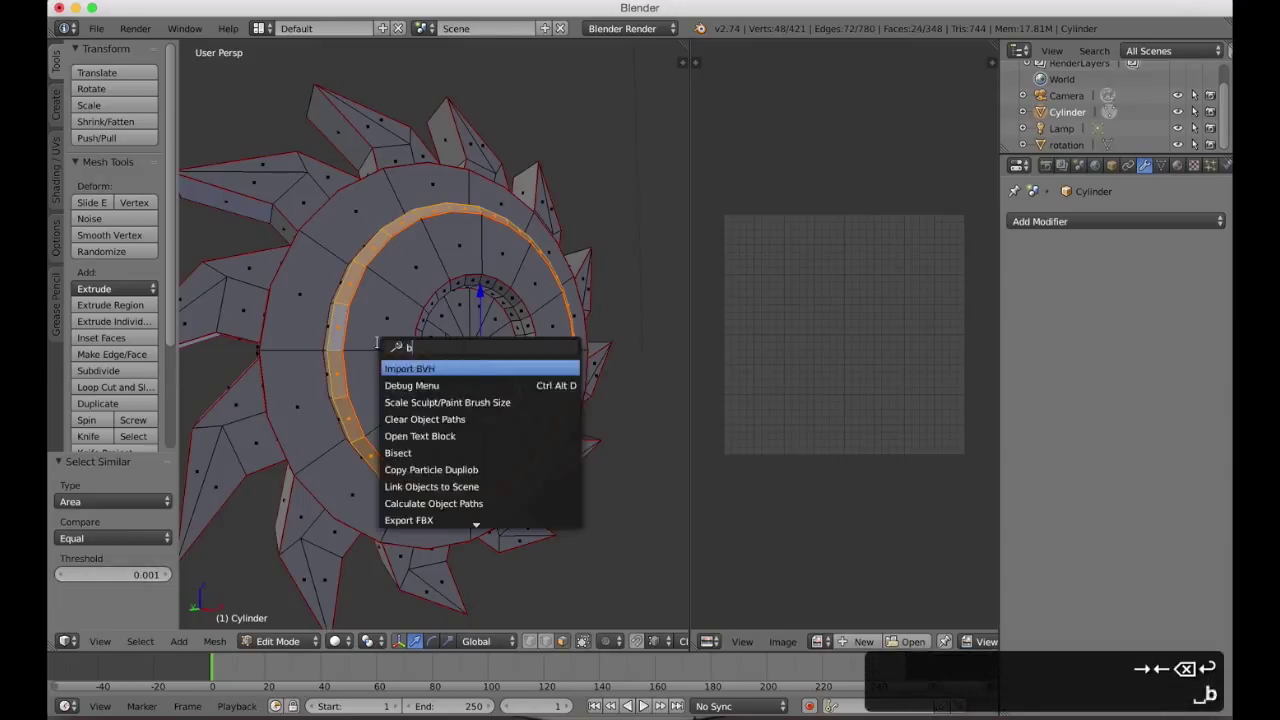
{"action": "type", "text": "bou"}
{"action": "key", "text": "Return"}
{"action": "key", "text": "space"}
{"action": "type", "text": "sea"}
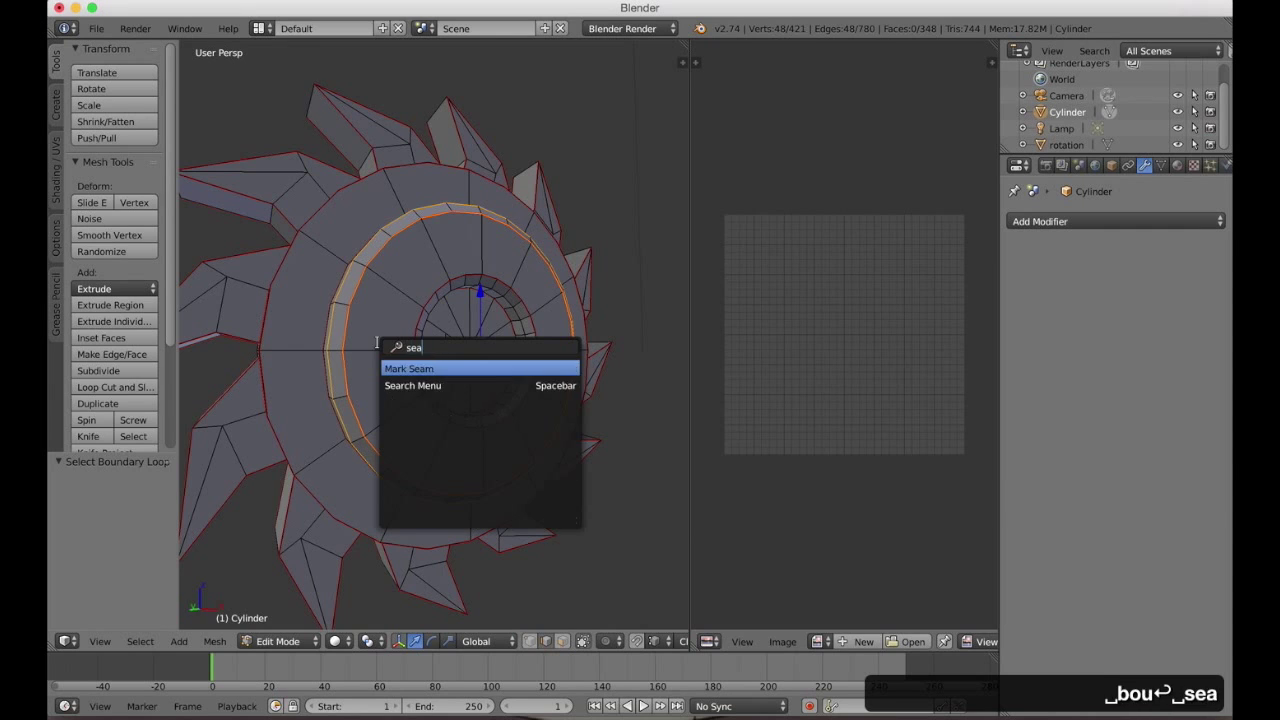
{"action": "key", "text": "Return"}
{"action": "key", "text": "a"}
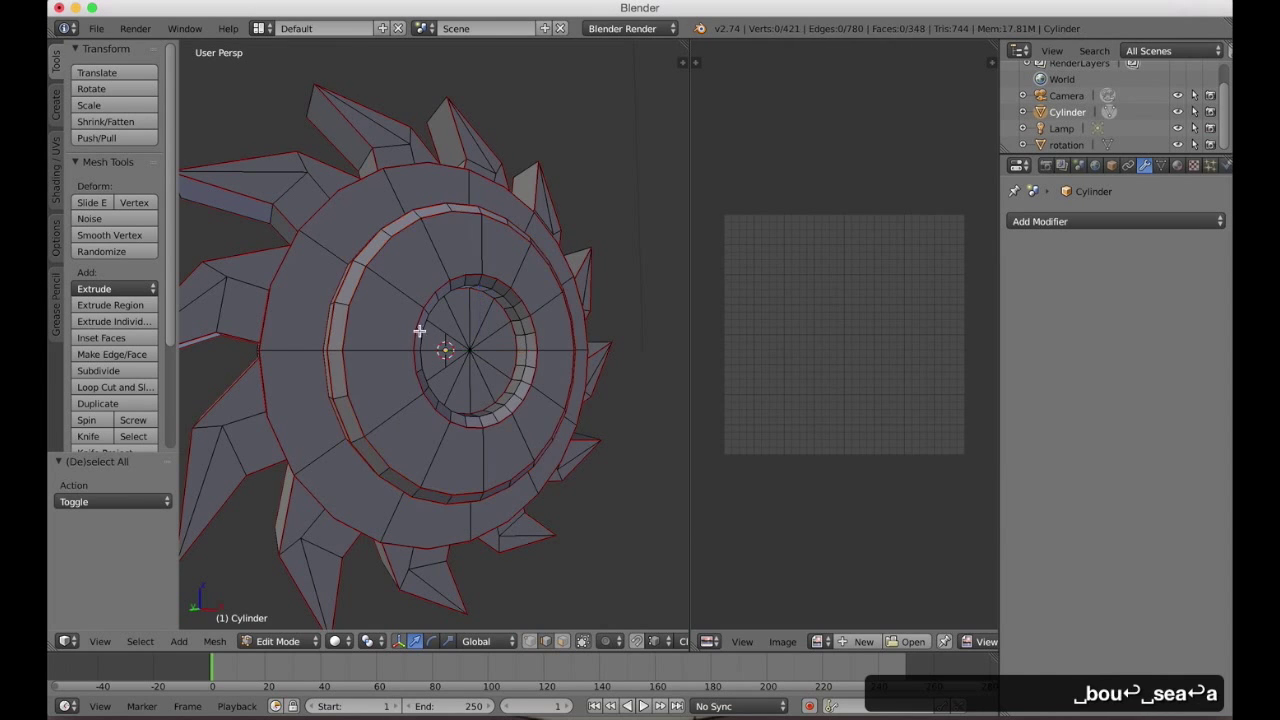
{"action": "key", "text": "ctrl+Tab"}
Select the inner hub-ring faces by similar area and mark their 48-edge boundary as seams.
{"action": "left_click", "coordinate": [448, 300]}
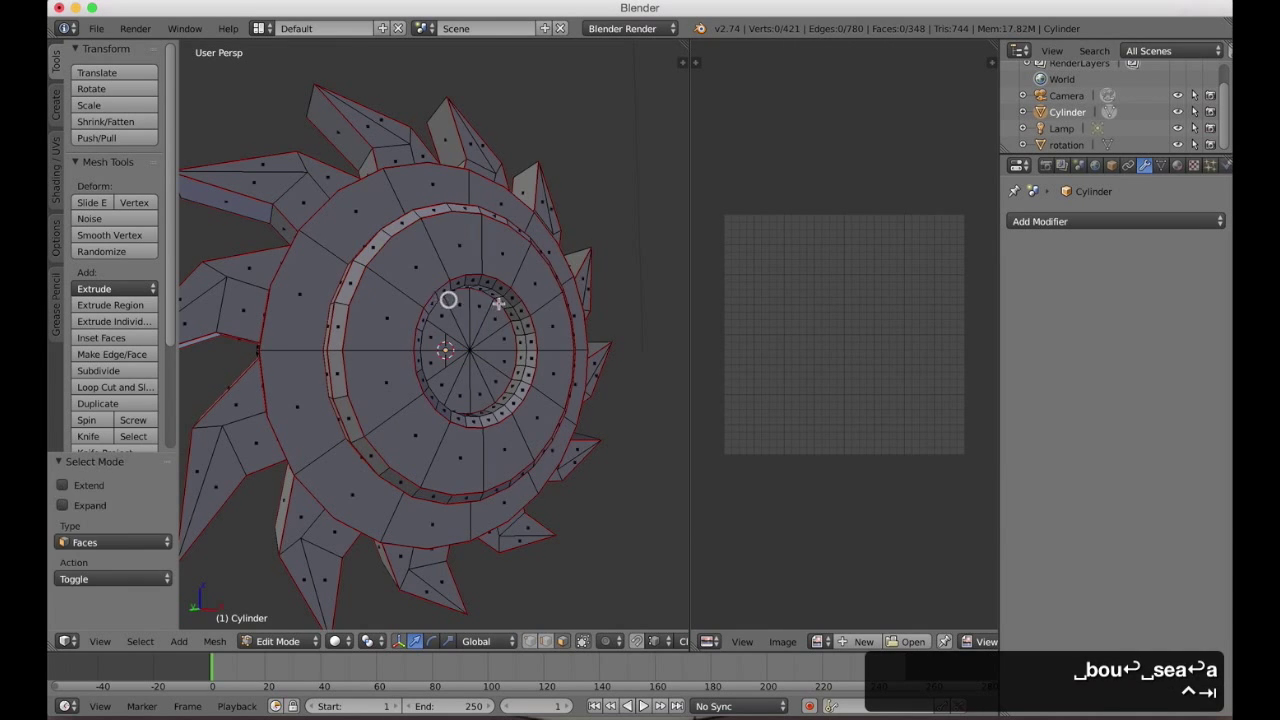
{"action": "right_click", "coordinate": [512, 302]}
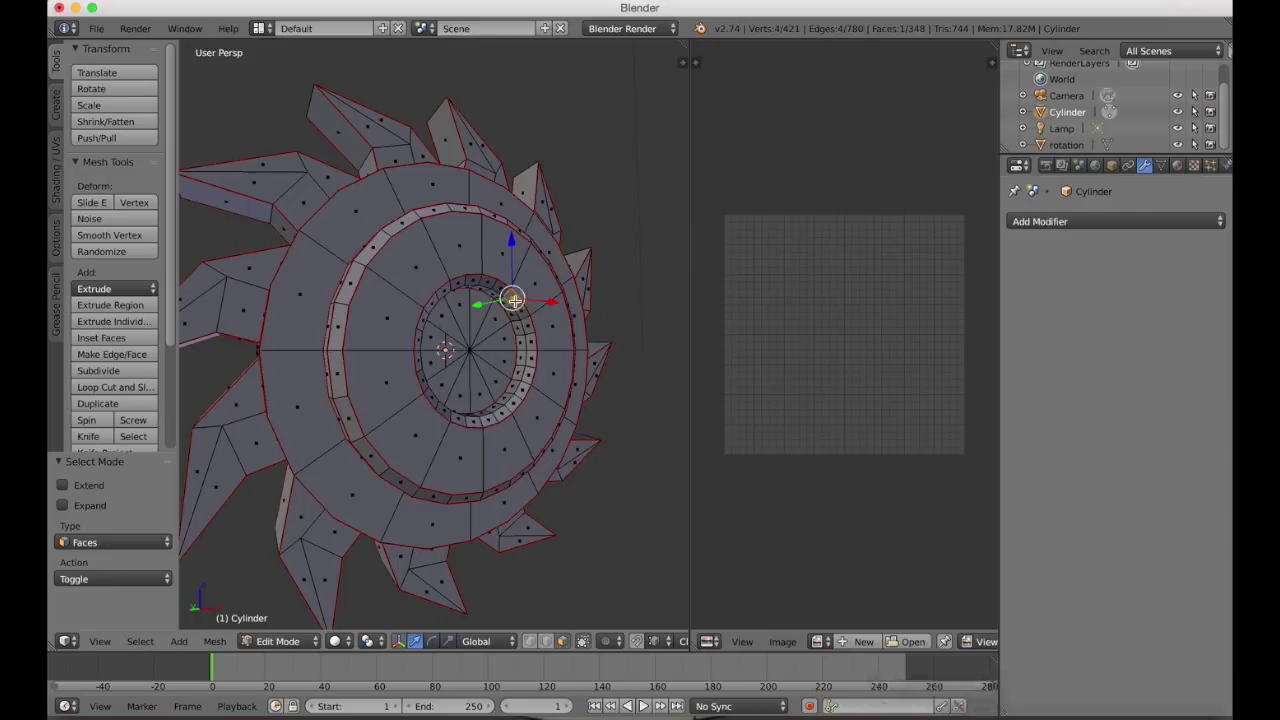
{"action": "key", "text": "shift+g"}
{"action": "key", "text": "Return"}
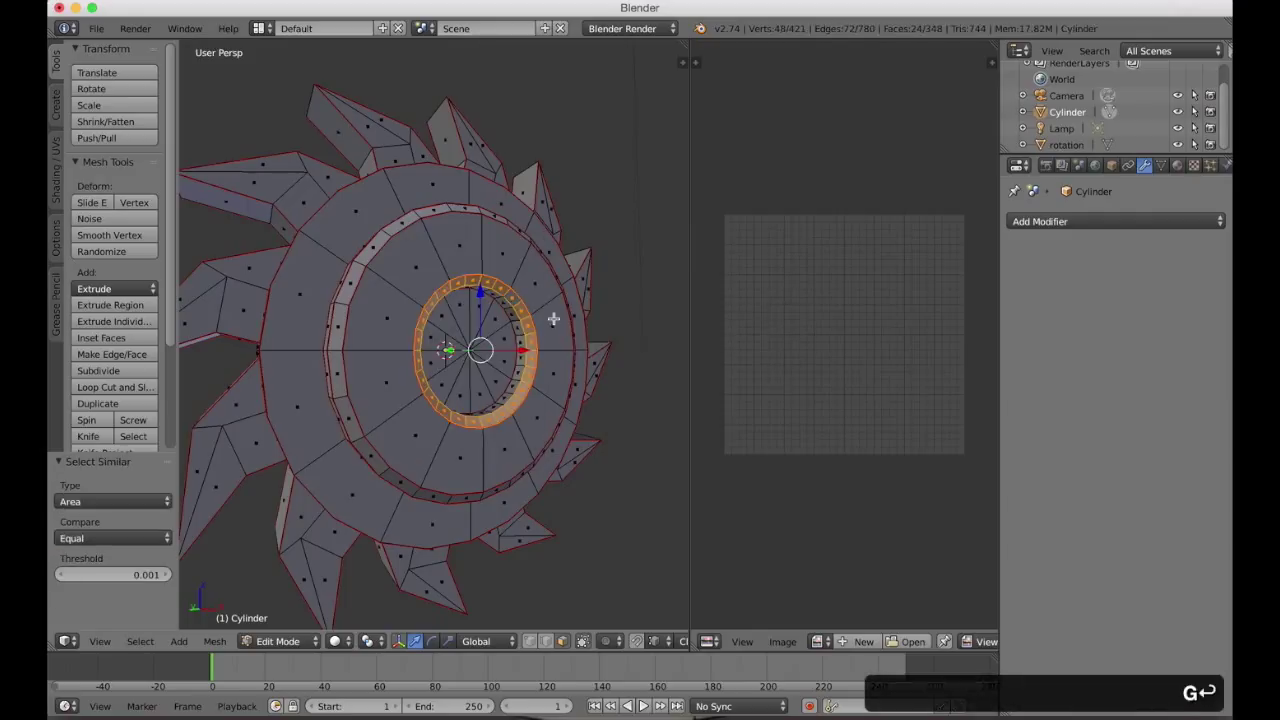
{"action": "key", "text": "space"}
{"action": "type", "text": "bou"}
{"action": "key", "text": "Return"}
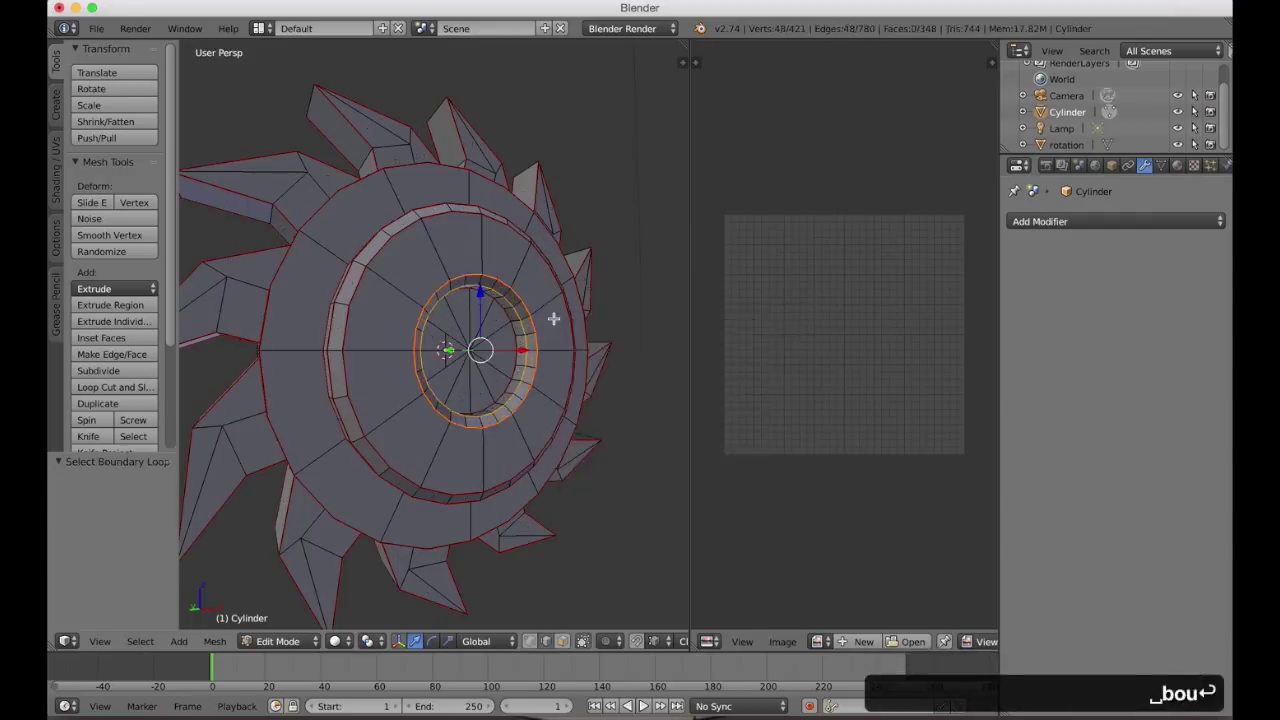
{"action": "key", "text": "space"}
{"action": "type", "text": "sea"}
{"action": "key", "text": "Return"}
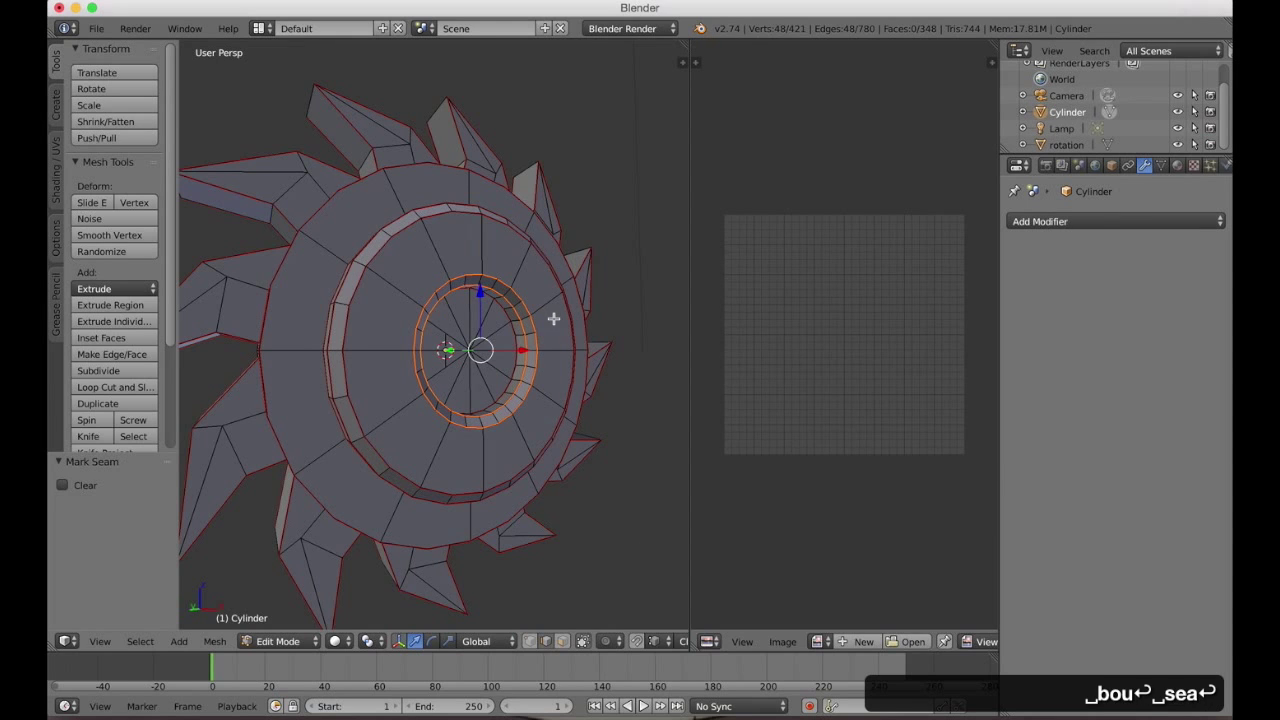
{"action": "key", "text": "a"}
{"action": "middle_click_drag", "start_coordinate": [472, 295], "coordinate": [472, 295]}
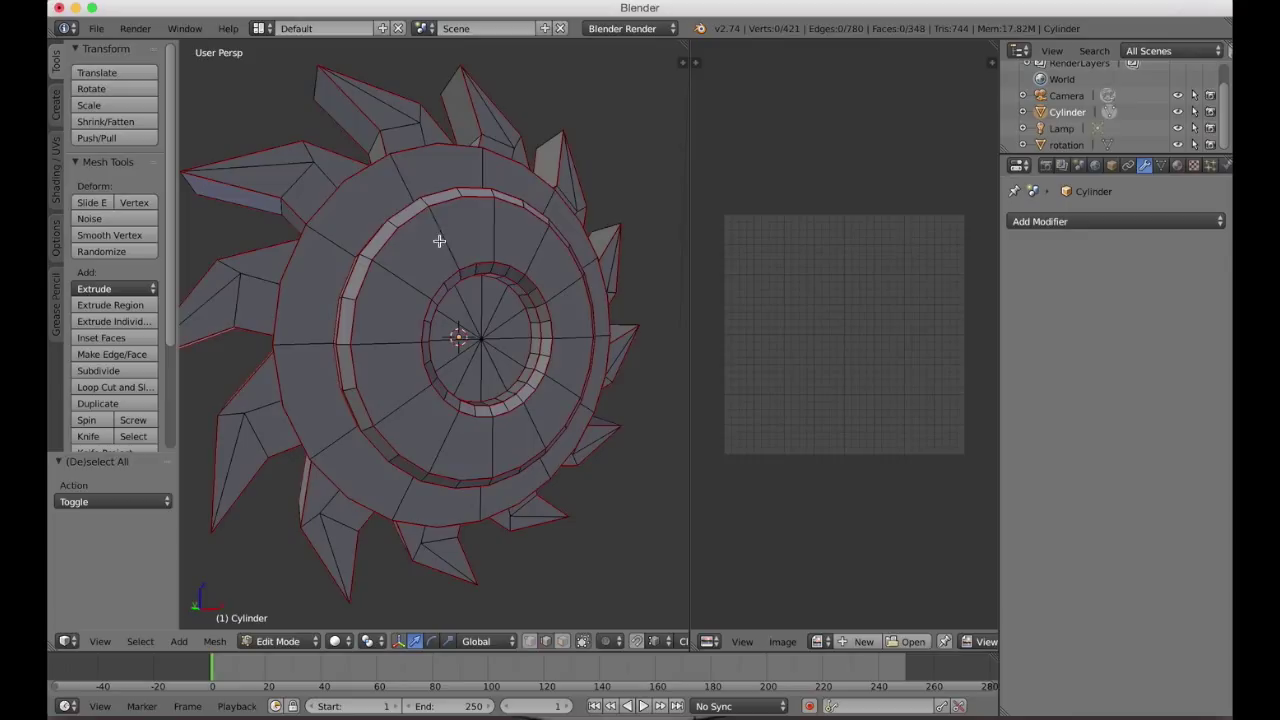
{"action": "right_click", "coordinate": [445, 240], "text": "alt"}
Add a second radial edge line across the disc and mark both as seams.
{"action": "right_click", "coordinate": [500, 378], "text": "alt+shift"}
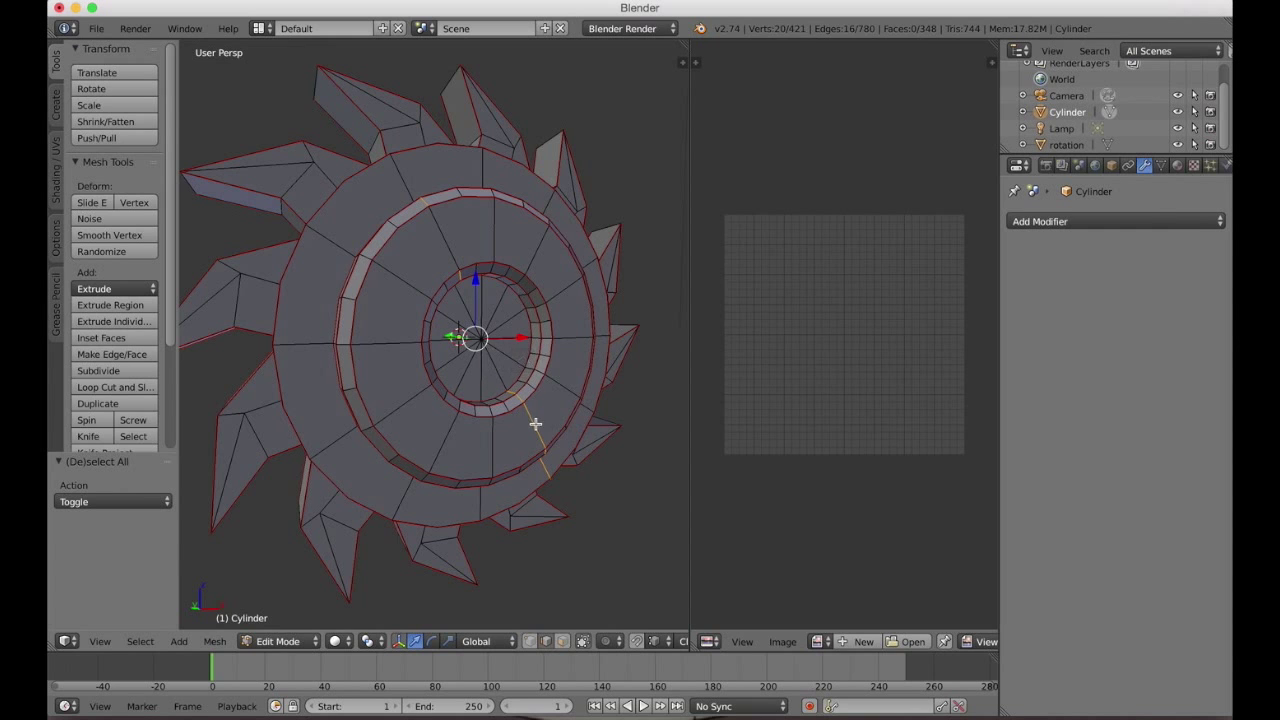
{"action": "scroll", "coordinate": [547, 468], "scroll_direction": "down", "scroll_amount": 10}
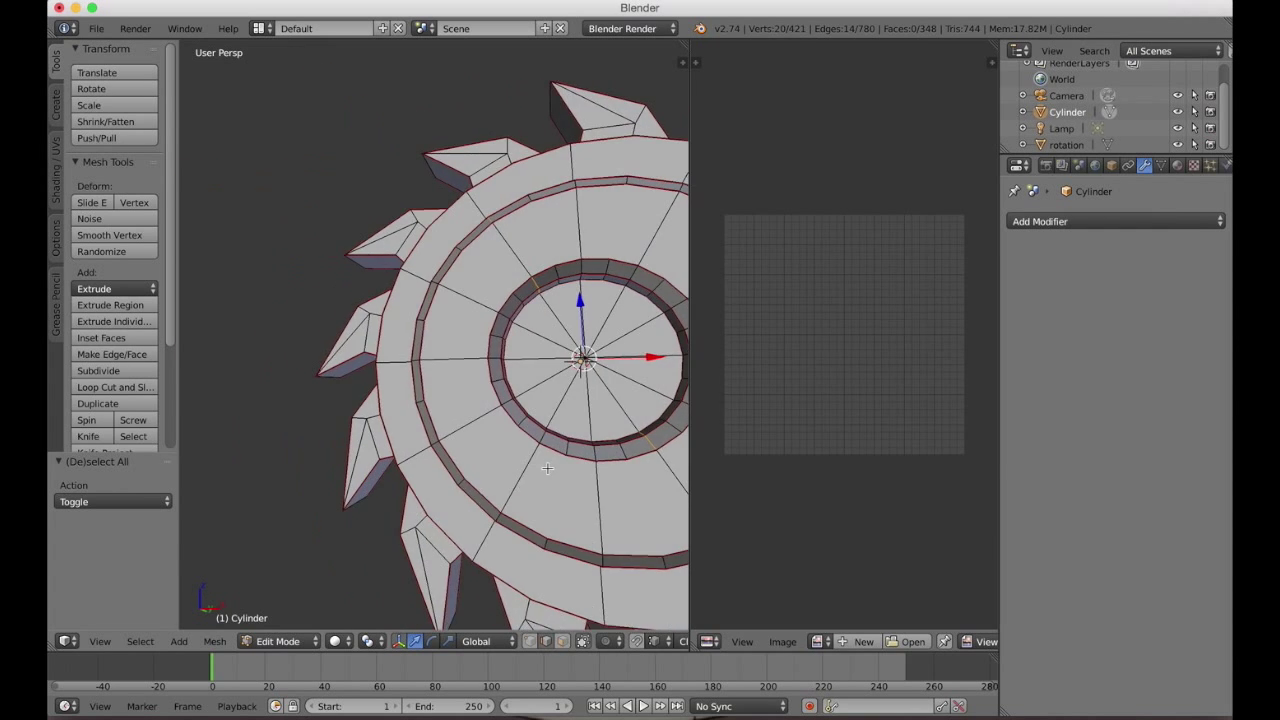
{"action": "scroll", "coordinate": [547, 468], "scroll_direction": "down", "scroll_amount": 8}
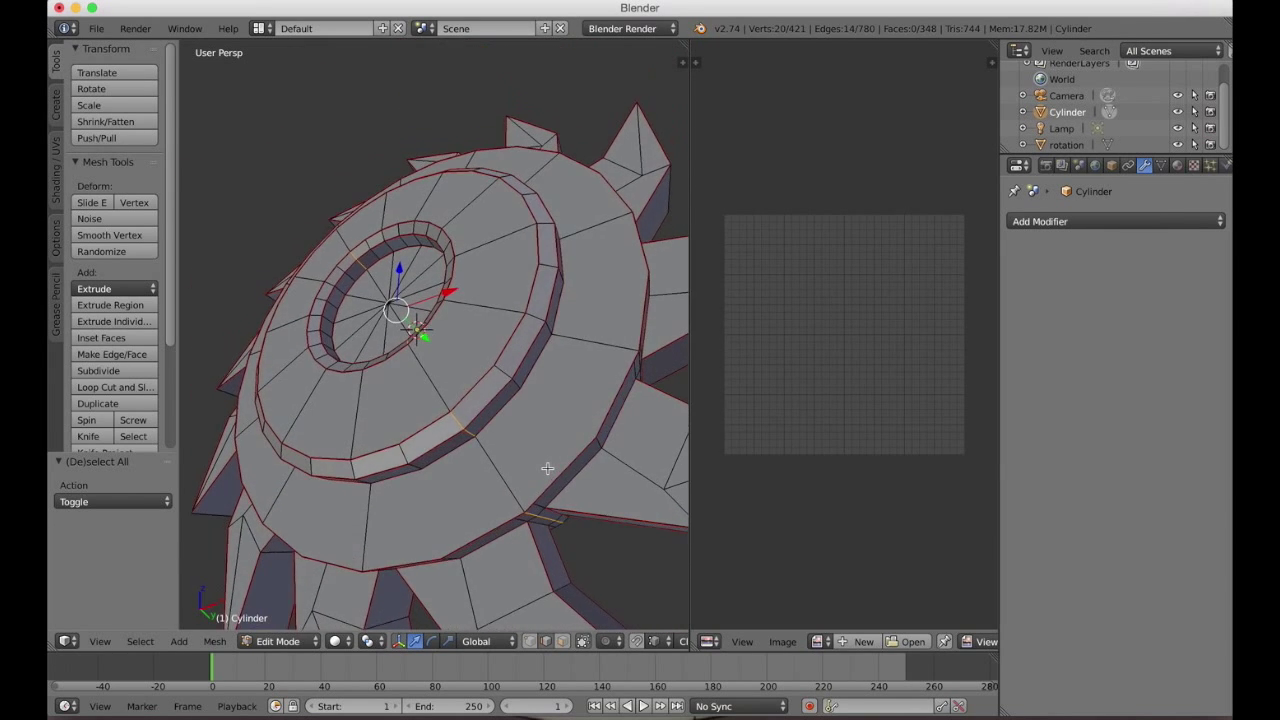
{"action": "key", "text": "space"}
{"action": "type", "text": "seam"}
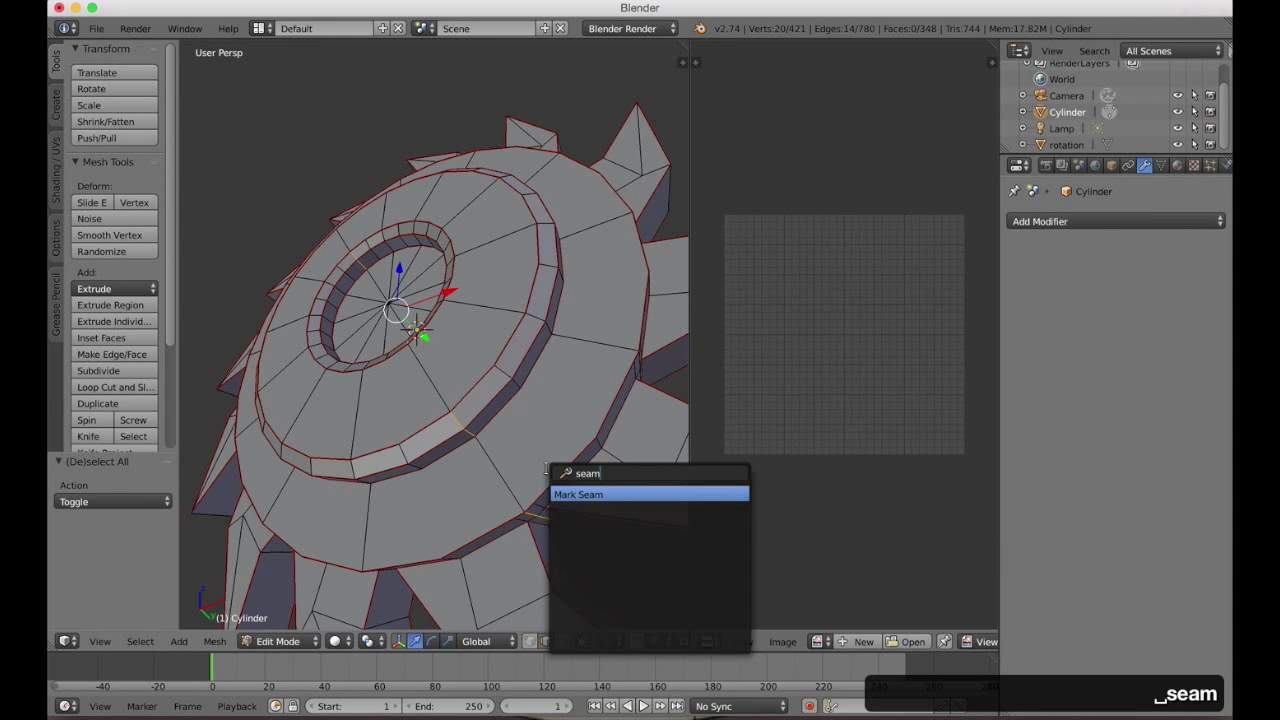
{"action": "key", "text": "Return"}
{"action": "key", "text": "a"}
{"action": "key", "text": "shift+f"}
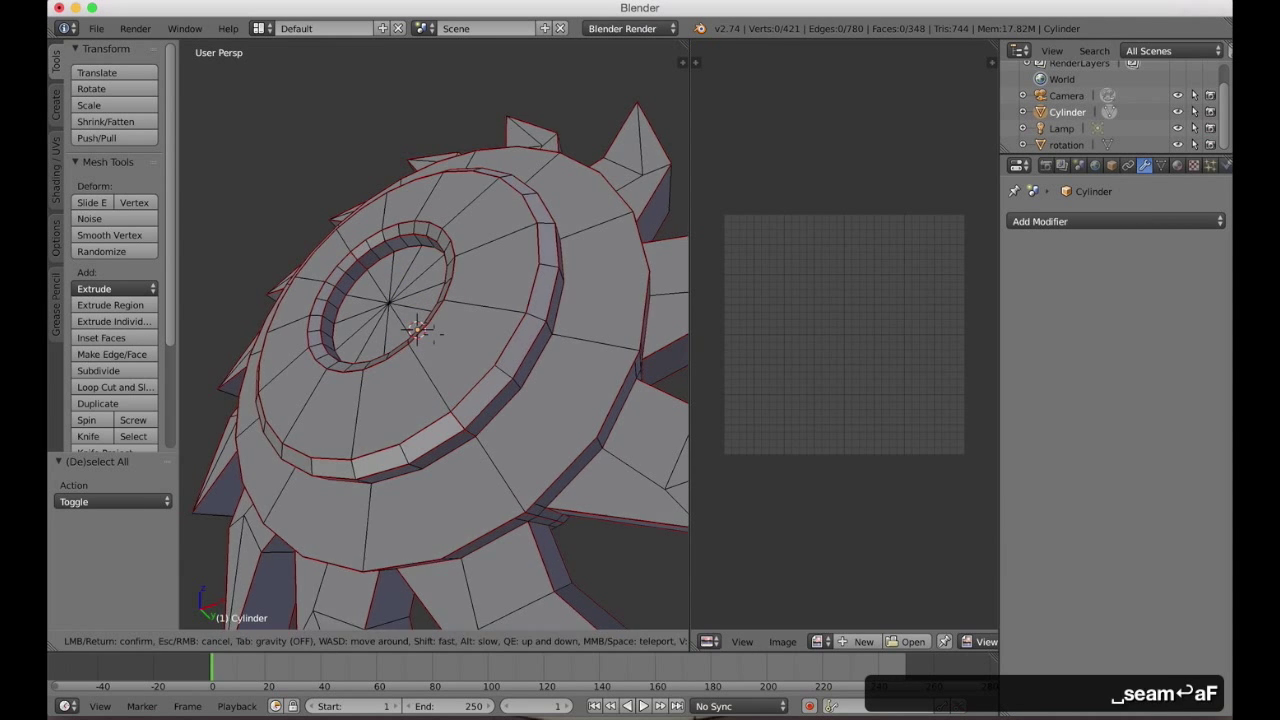
Fly the view around the gear to inspect it from a new angle.
{"action": "key", "text": "a"}
{"action": "key", "text": "s"}
{"action": "key", "text": "a"}
{"action": "key", "text": "w"}
{"action": "key", "text": "e"}
{"action": "key", "text": "a"}
{"action": "key", "text": "e"}
{"action": "key", "text": "s"}
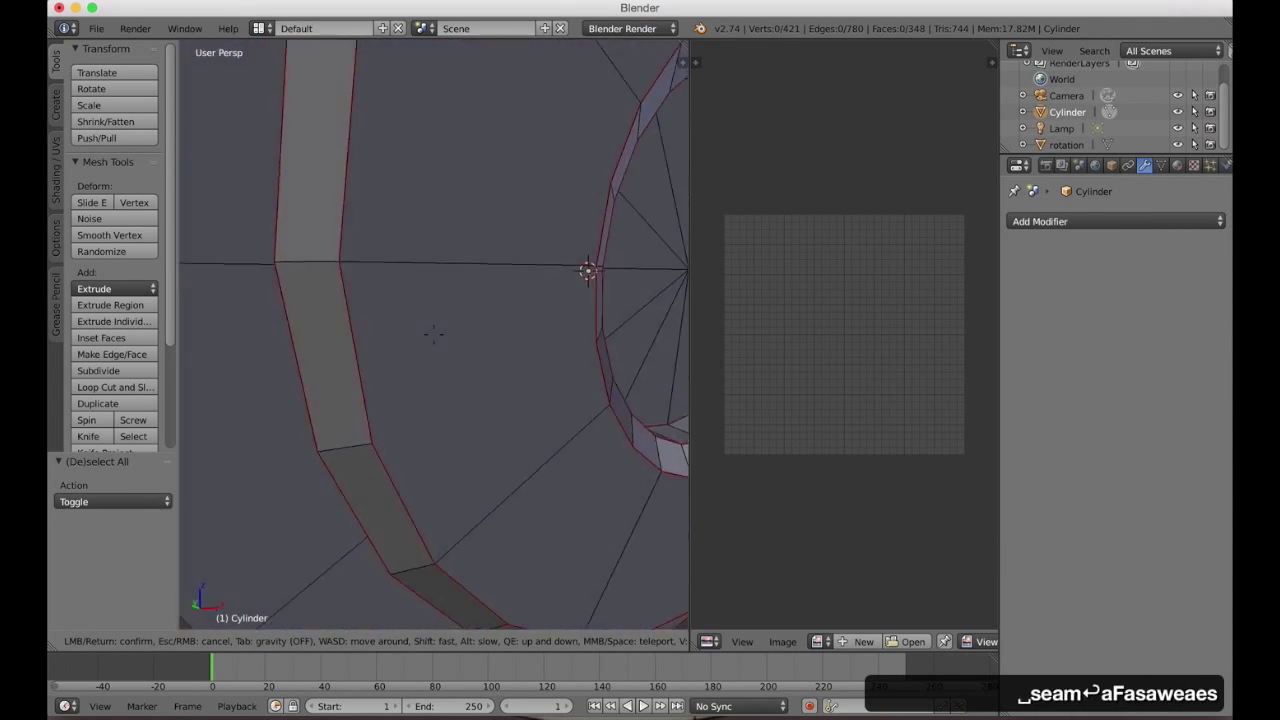
{"action": "key", "text": "e"}
{"action": "key", "text": "e"}
{"action": "key", "text": "a"}
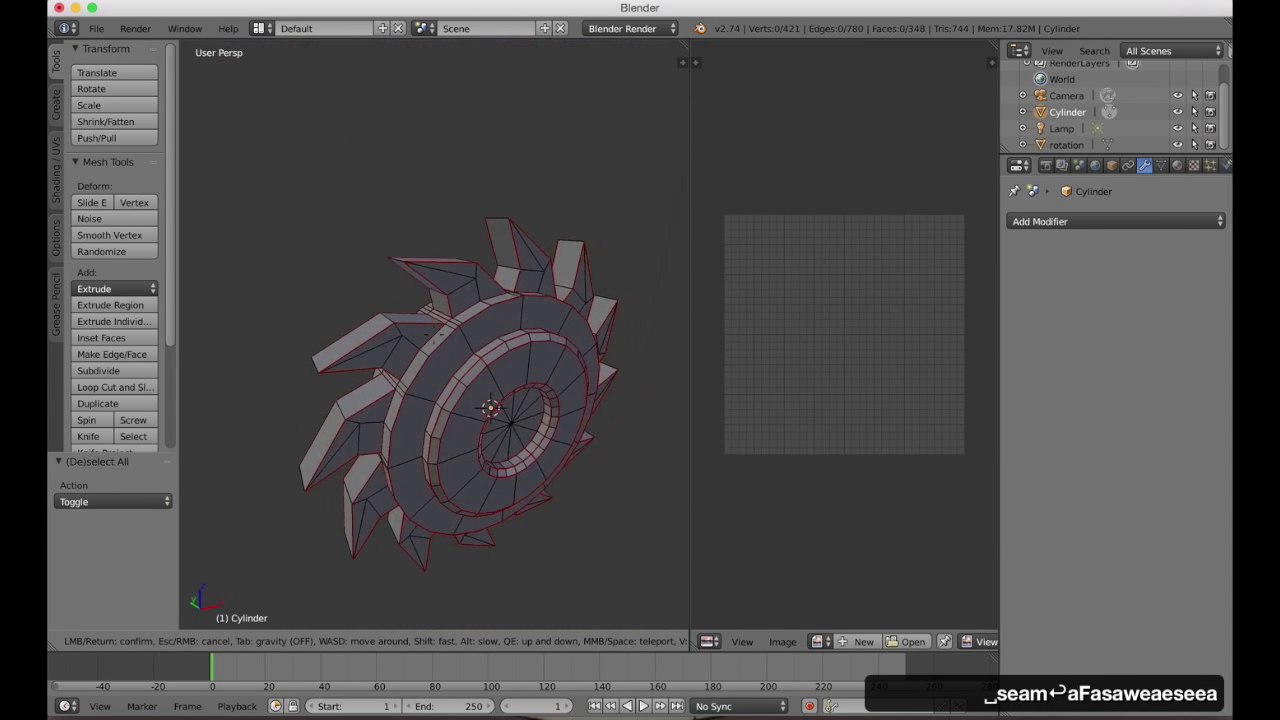
{"action": "key", "text": "q"}
{"action": "key", "text": "q"}
{"action": "key", "text": "w"}
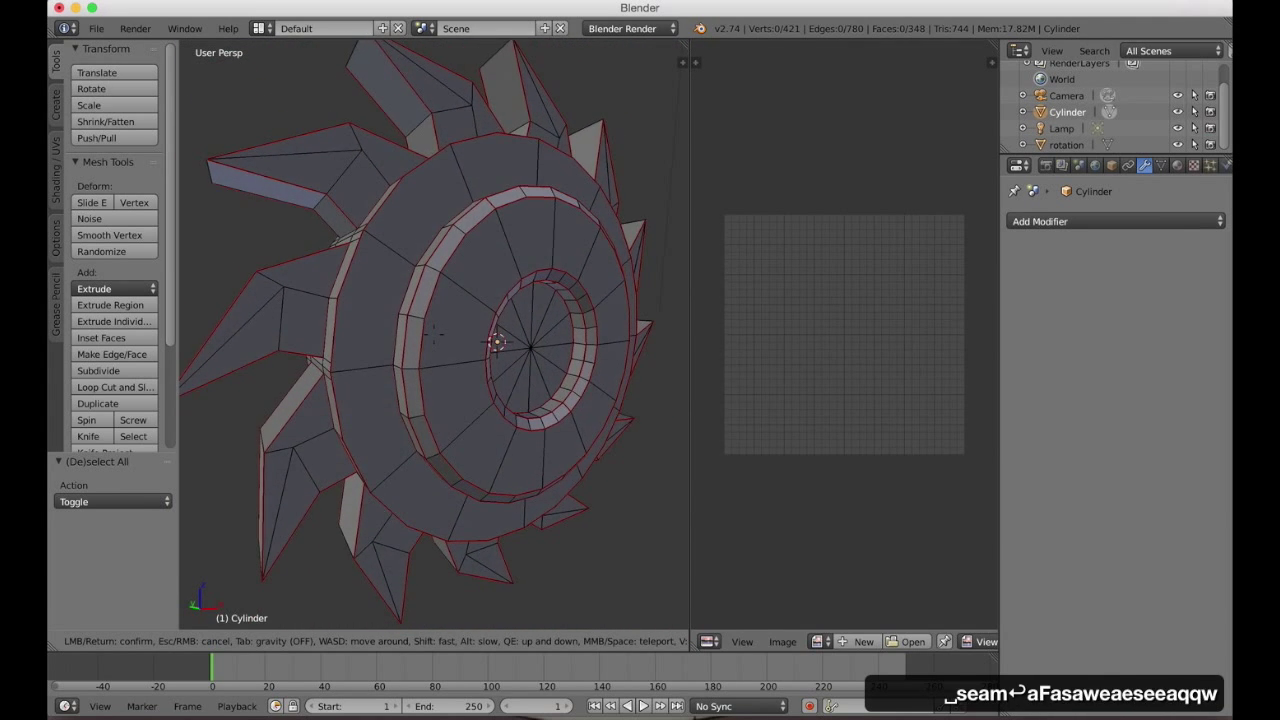
{"action": "key", "text": "s"}
{"action": "left_click", "coordinate": [434, 335]}
Unwrap the whole mesh and set the island margin to 0.025 in a widened UV editor.
{"action": "key", "text": "a"}
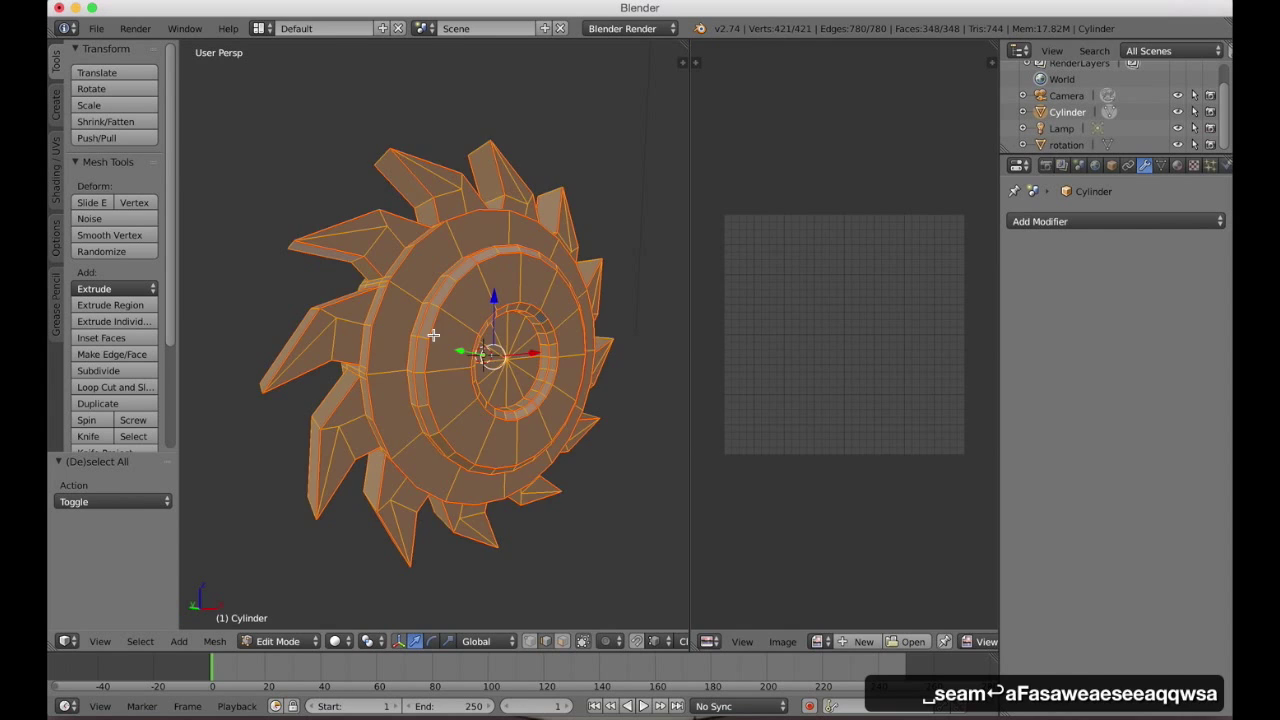
{"action": "key", "text": "space"}
{"action": "type", "text": "unwra"}
{"action": "key", "text": "Return"}
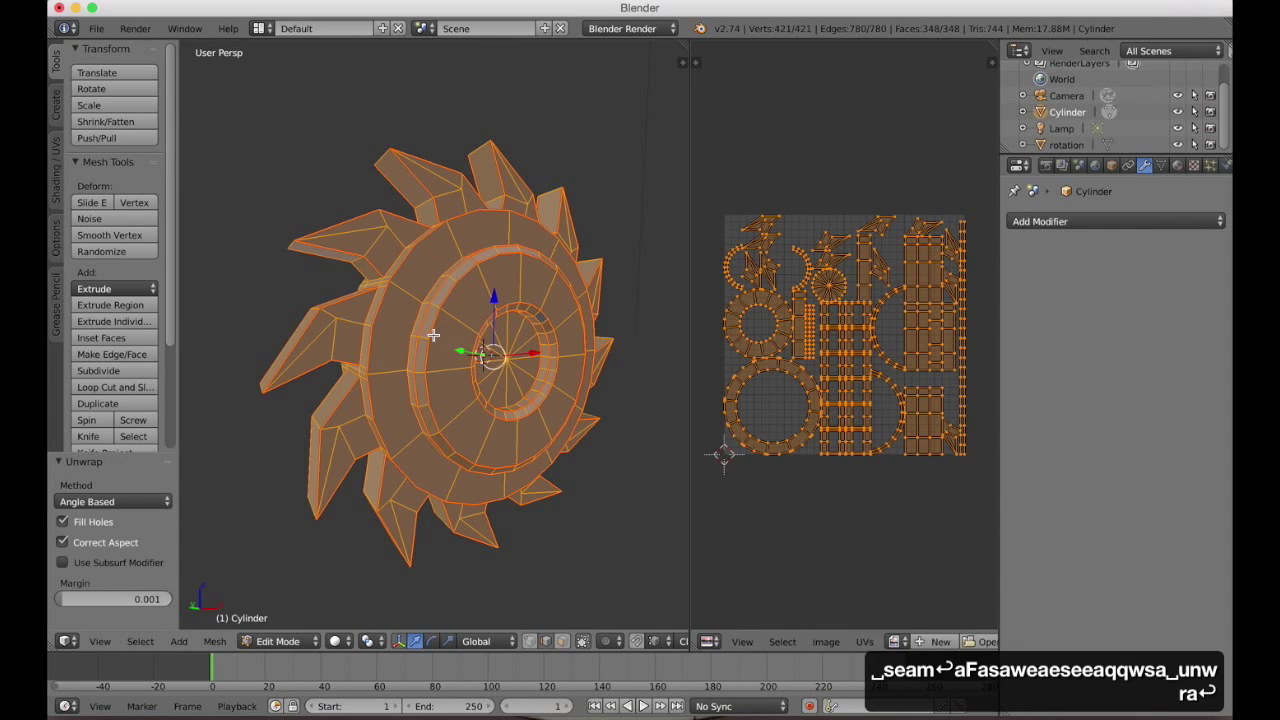
{"action": "left_click_drag", "start_coordinate": [691, 377], "coordinate": [500, 372]}
{"action": "scroll", "coordinate": [708, 352], "scroll_direction": "up", "scroll_amount": 4}
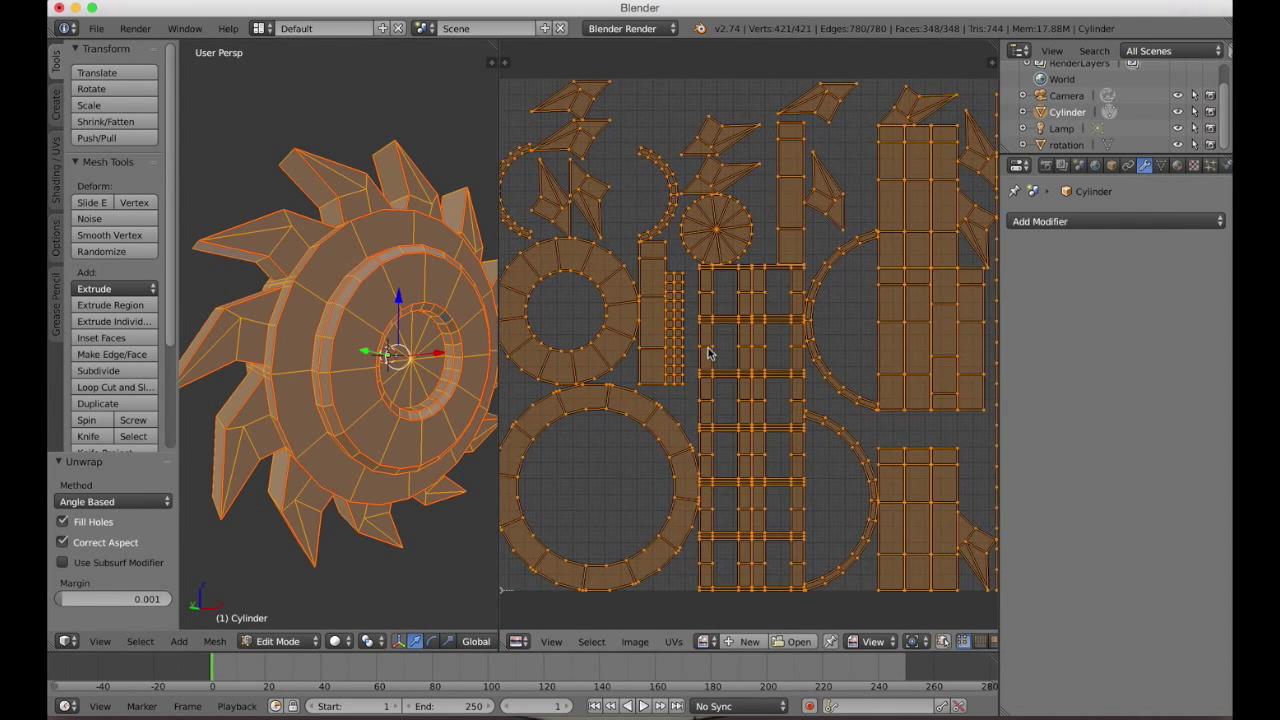
{"action": "left_click", "coordinate": [131, 597]}
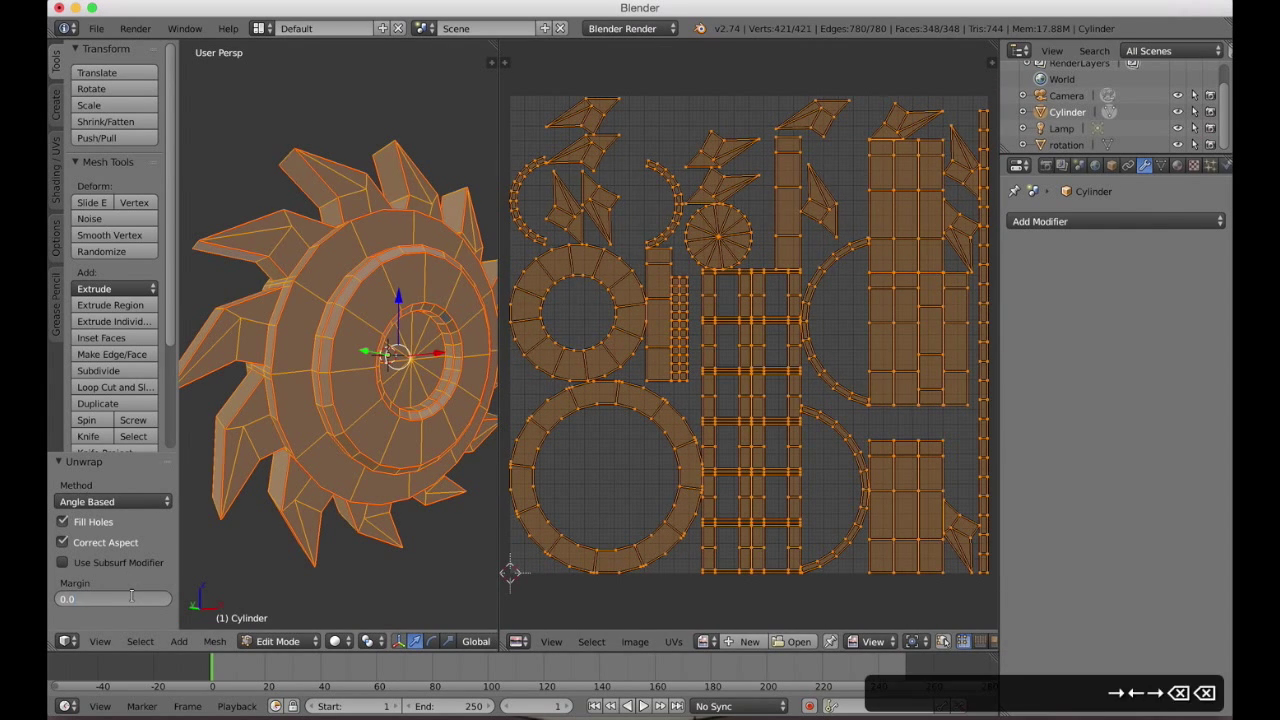
{"action": "type", "text": "25"}
{"action": "key", "text": "Return"}
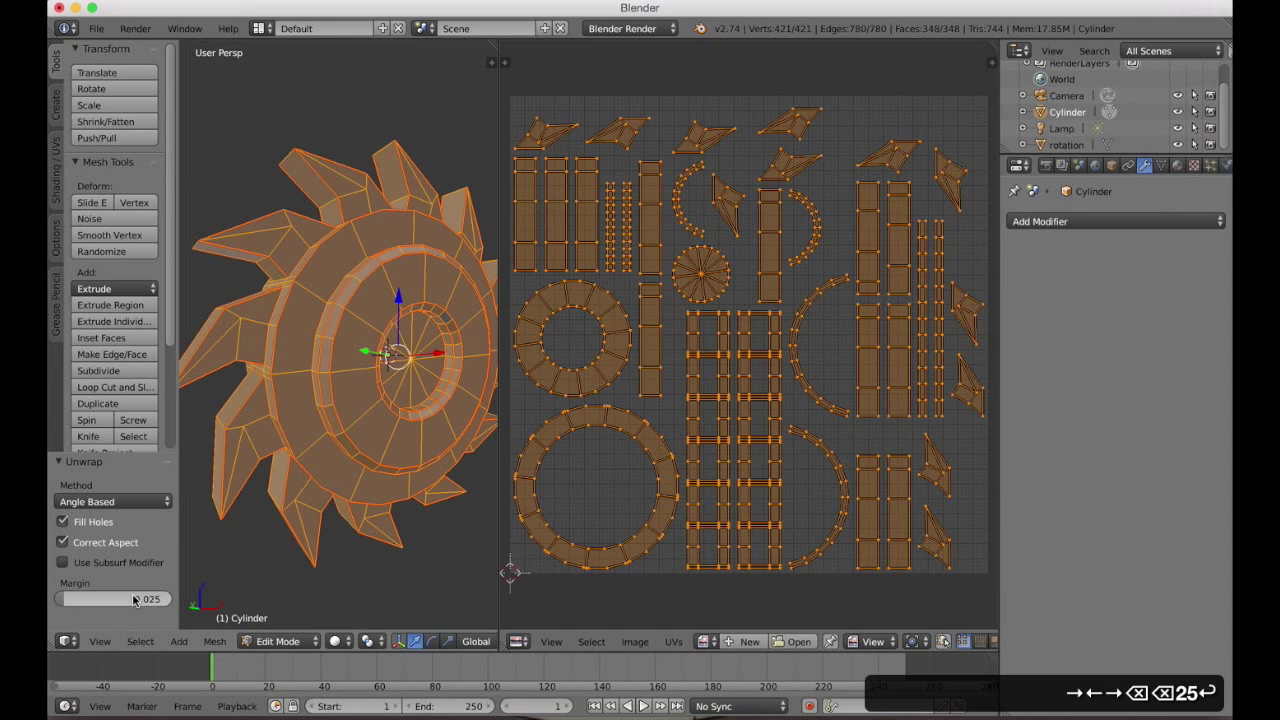
Maximize the UV editor and set UV snapping to Vertex.
{"action": "key", "text": "shift+space"}
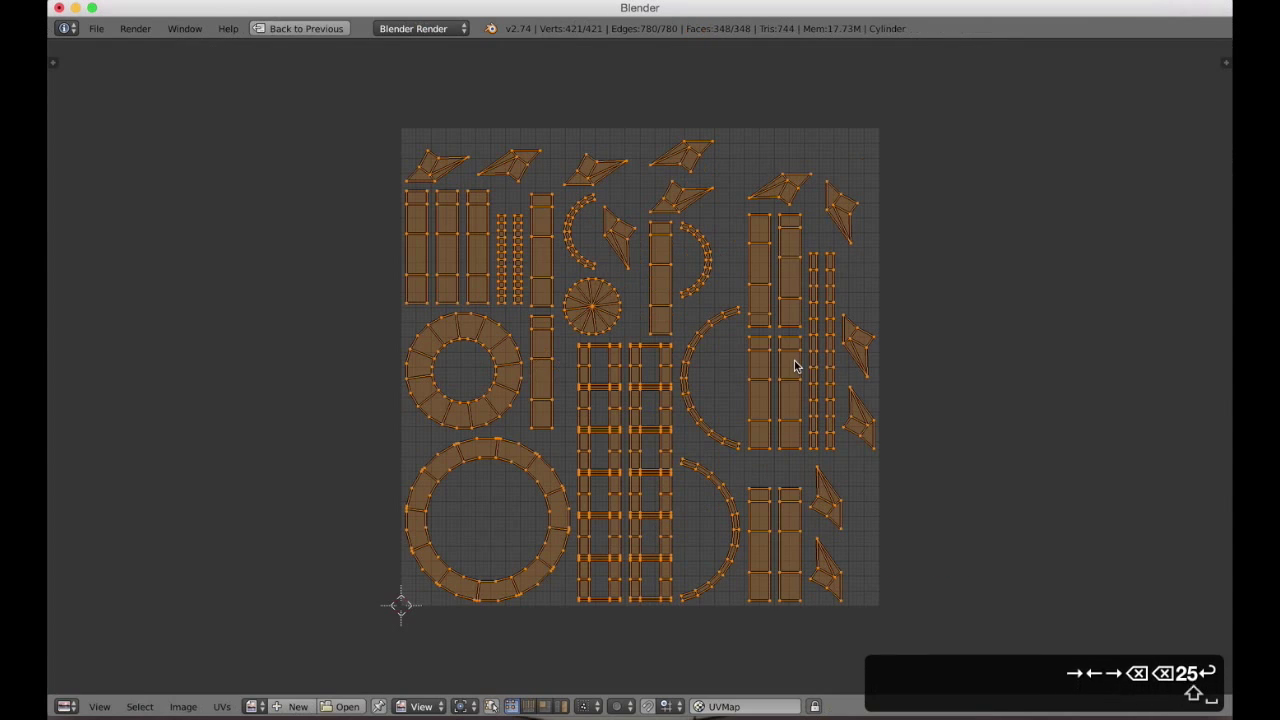
{"action": "scroll", "coordinate": [501, 225], "scroll_direction": "up", "scroll_amount": 1}
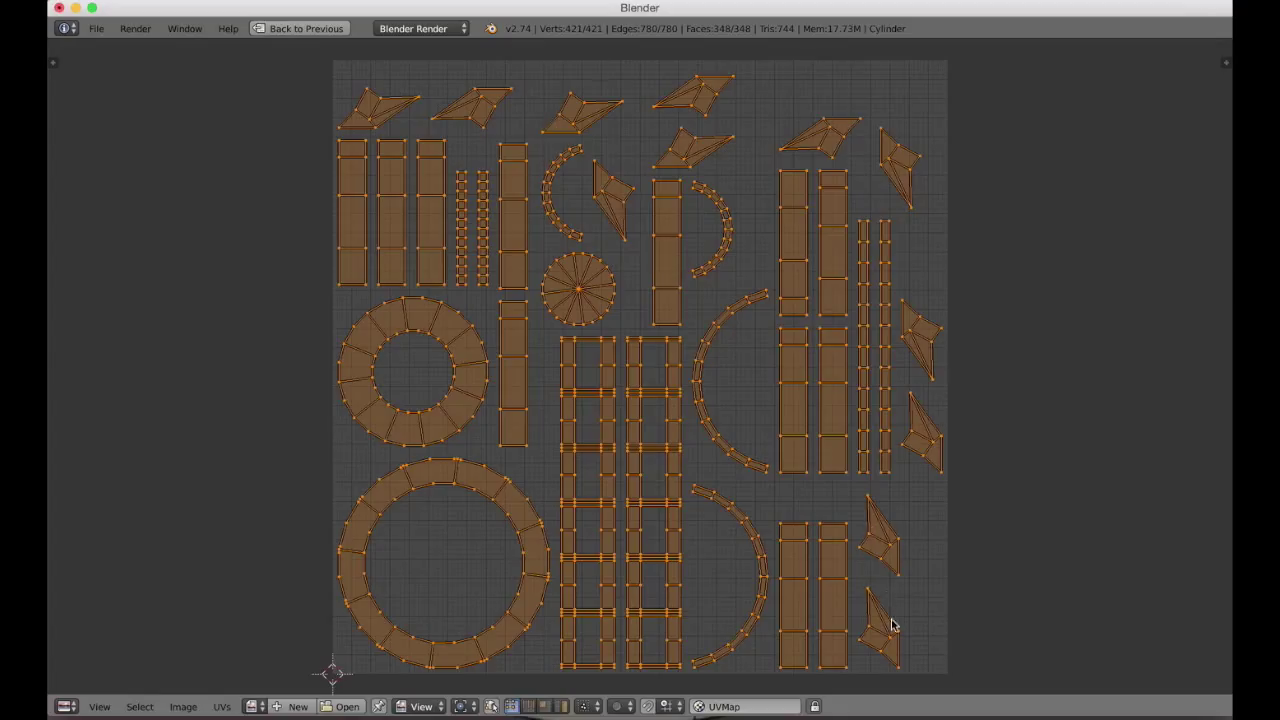
{"action": "key", "text": "a"}
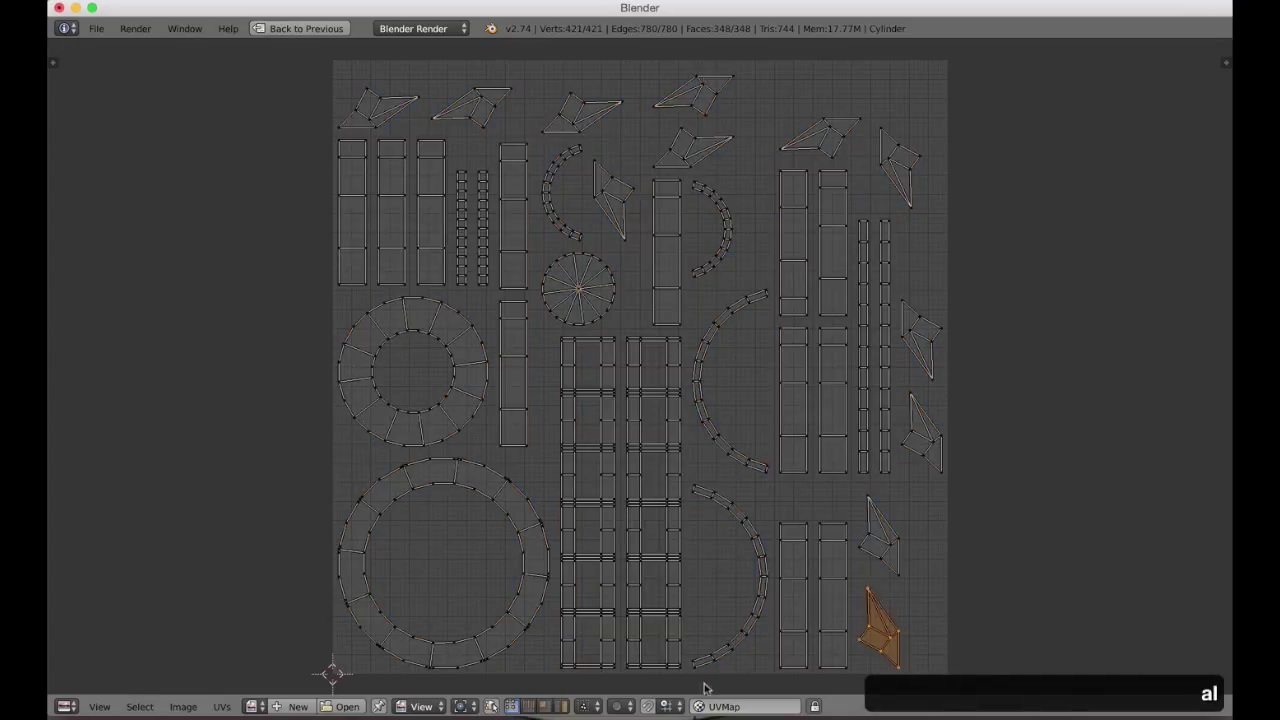
{"action": "left_click", "coordinate": [668, 707]}
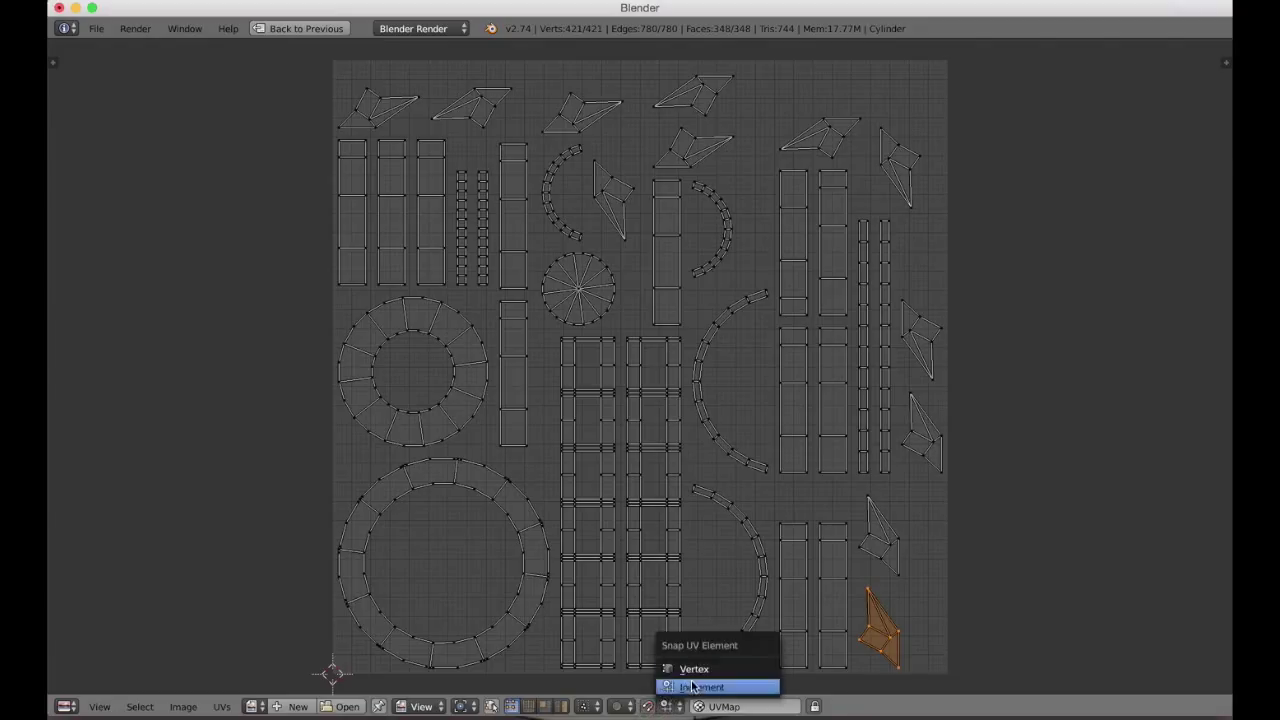
{"action": "left_click", "coordinate": [694, 668]}
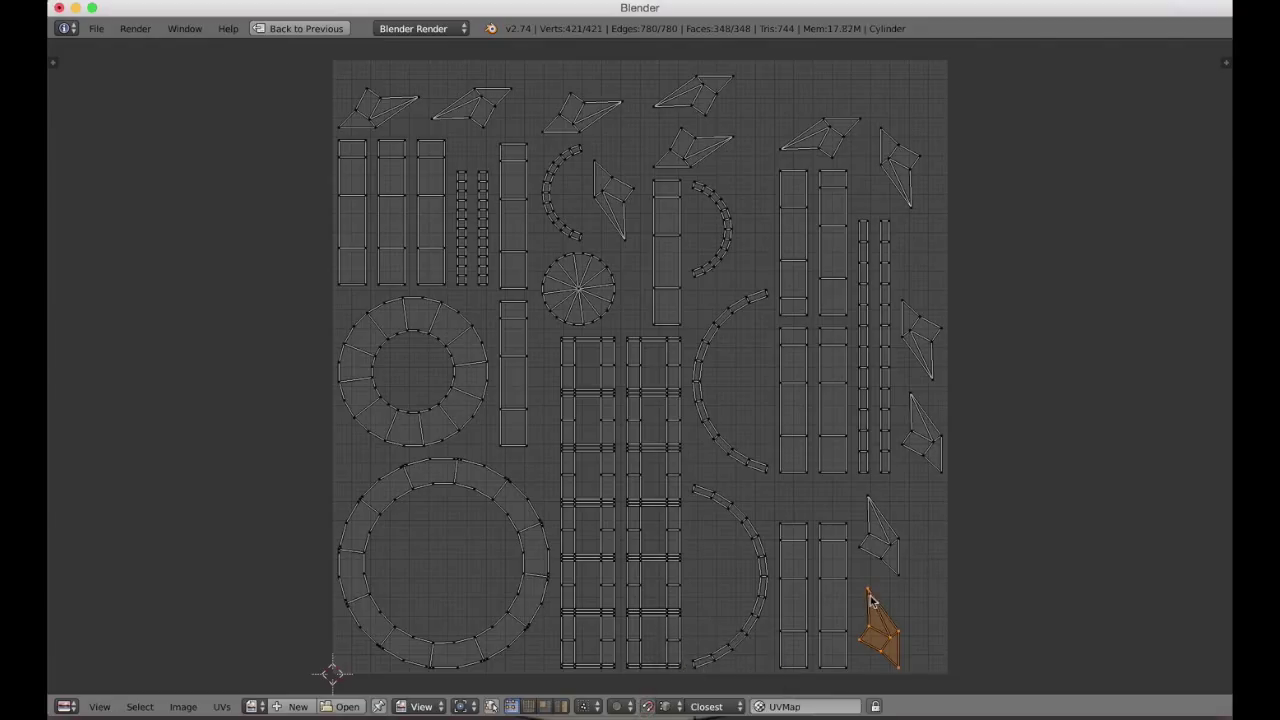
Reposition two blade islands, moving one upward and another down-left.
{"action": "key", "text": "g"}
{"action": "left_click", "coordinate": [873, 507]}
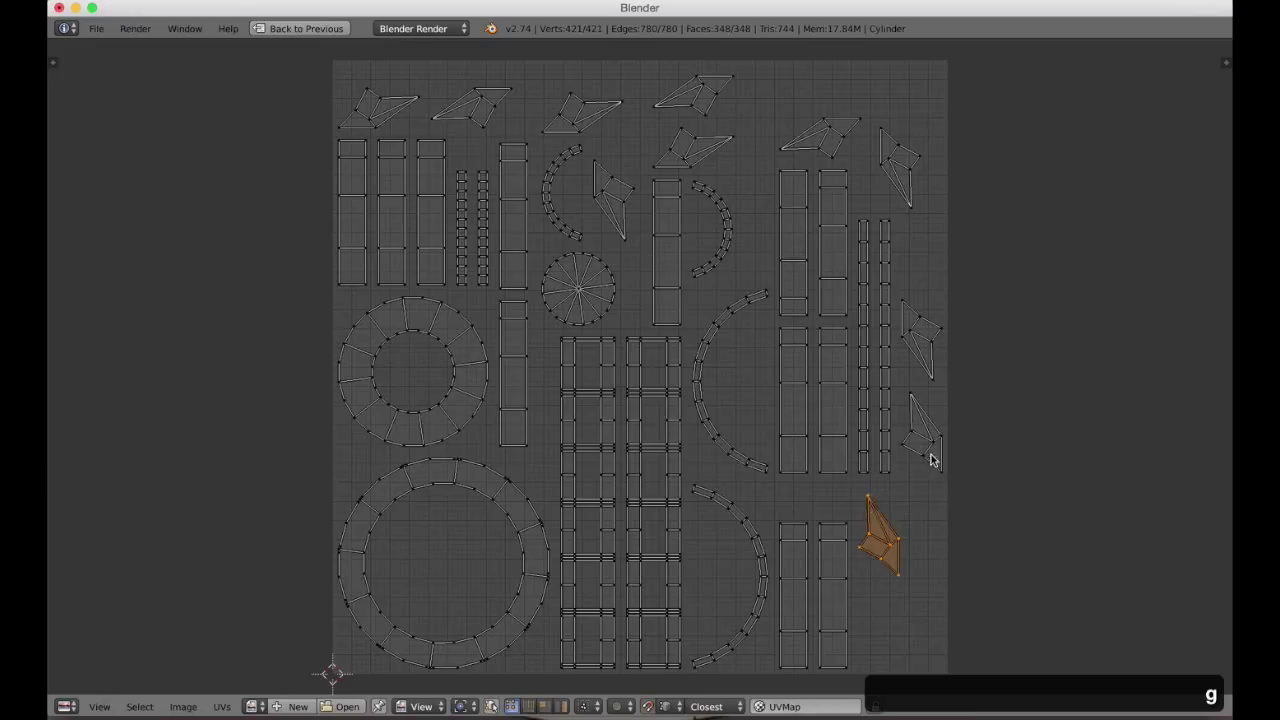
{"action": "key", "text": "a"}
{"action": "key", "text": "l"}
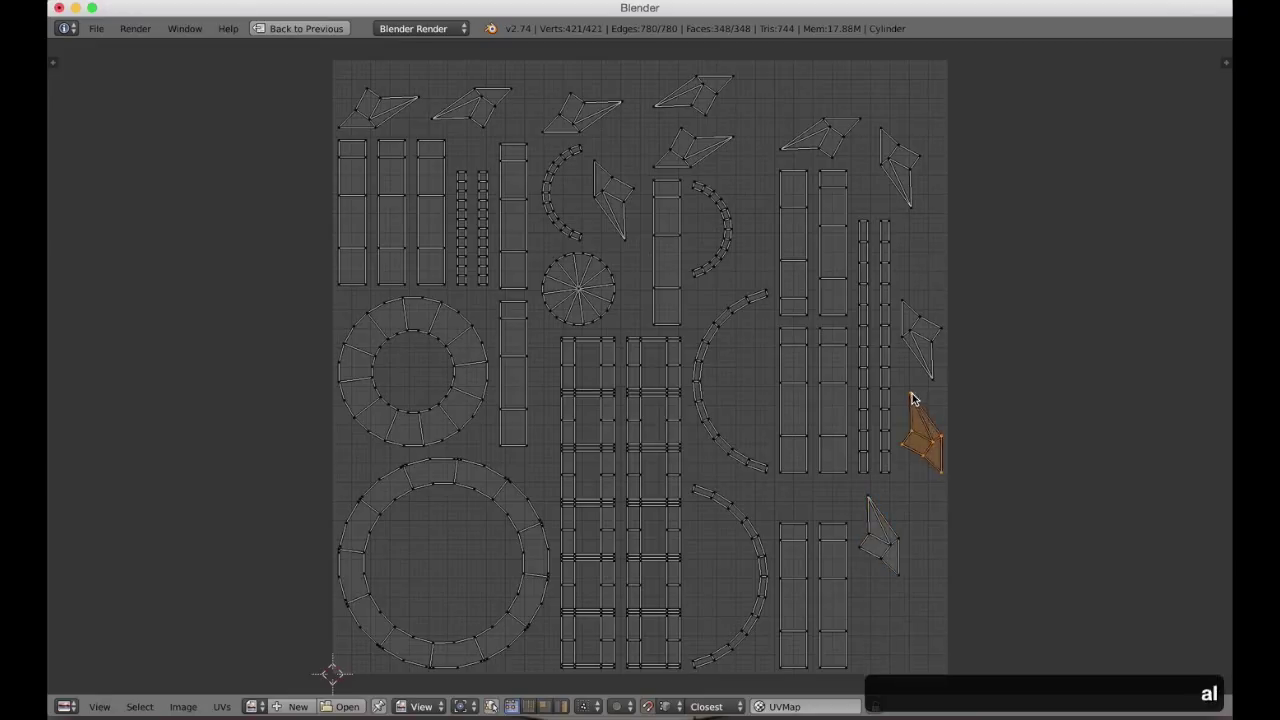
{"action": "key", "text": "g"}
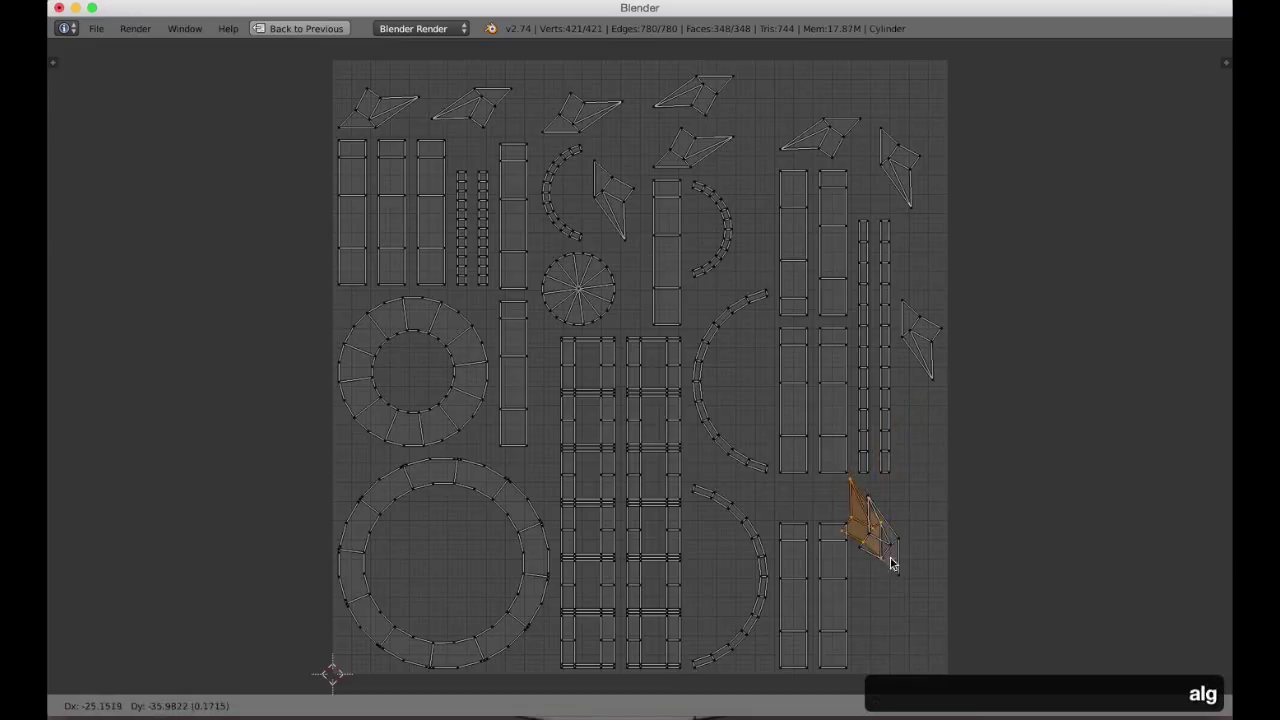
{"action": "left_click", "coordinate": [892, 565]}
{"action": "key", "text": "a"}
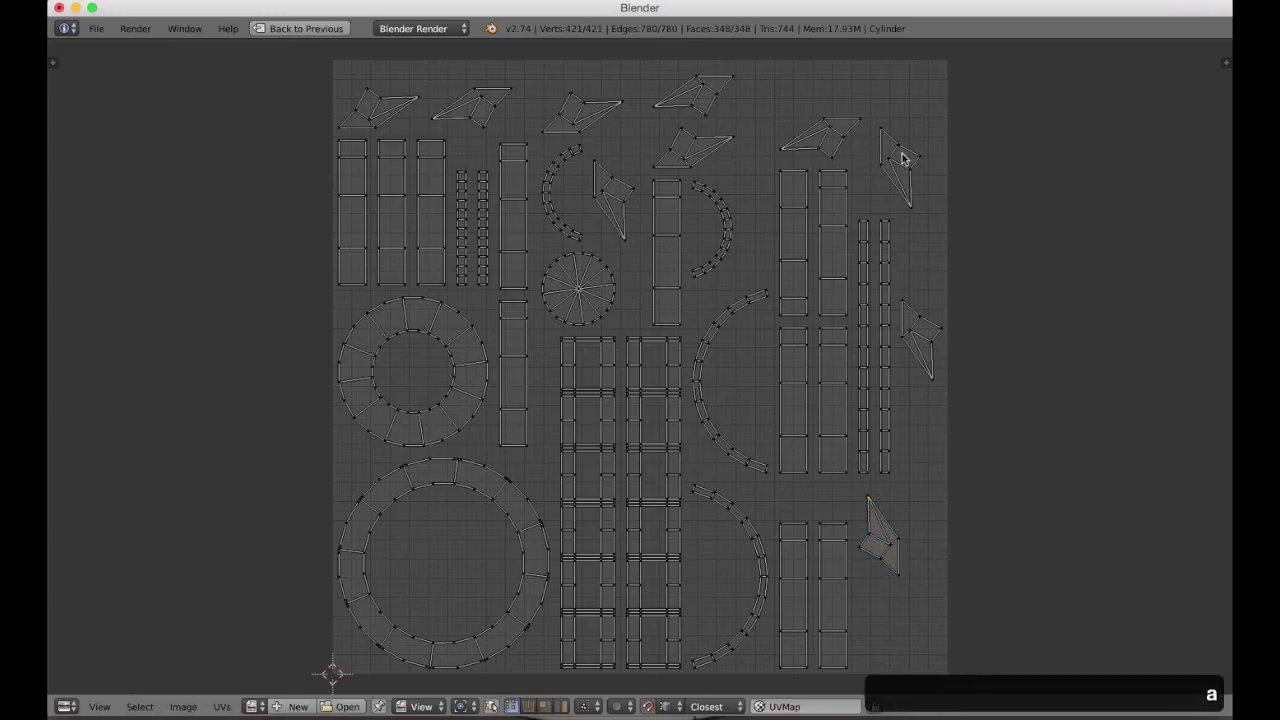
Rotate the top-right blade island 90°, then a further -180°.
{"action": "key", "text": "a"}
{"action": "key", "text": "a"}
{"action": "key", "text": "l"}
{"action": "type", "text": "r"}
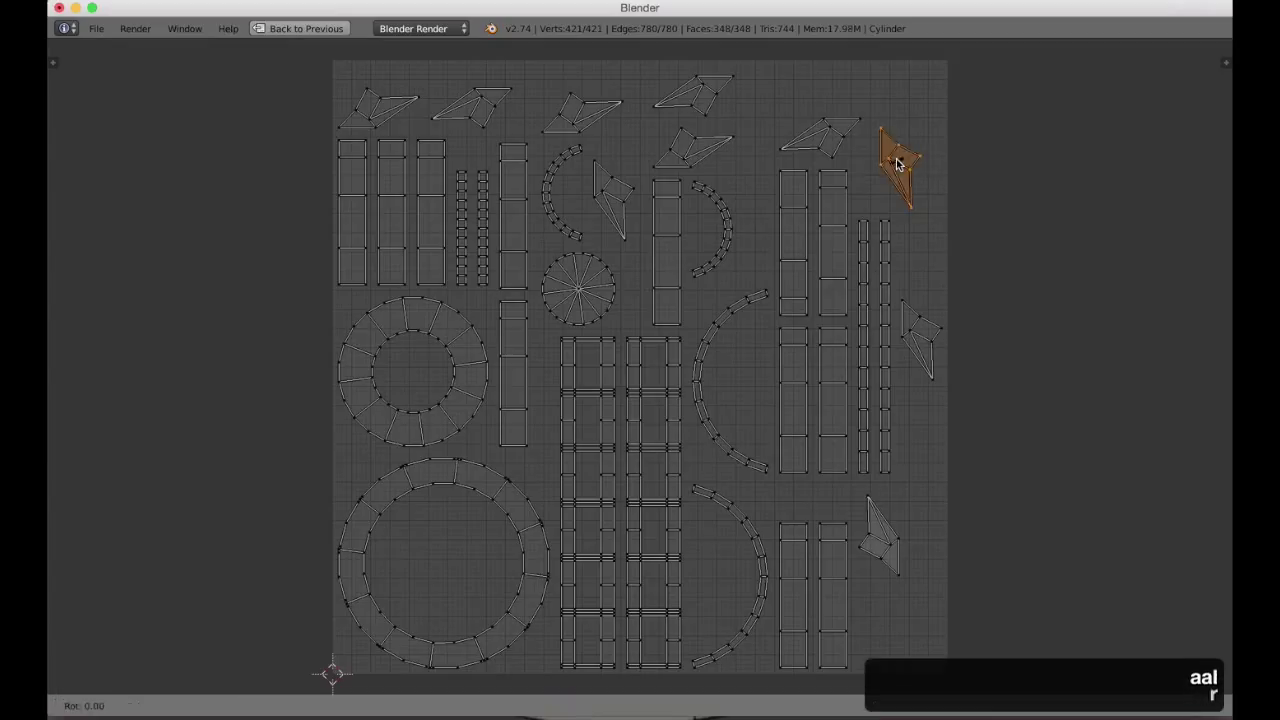
{"action": "type", "text": "90"}
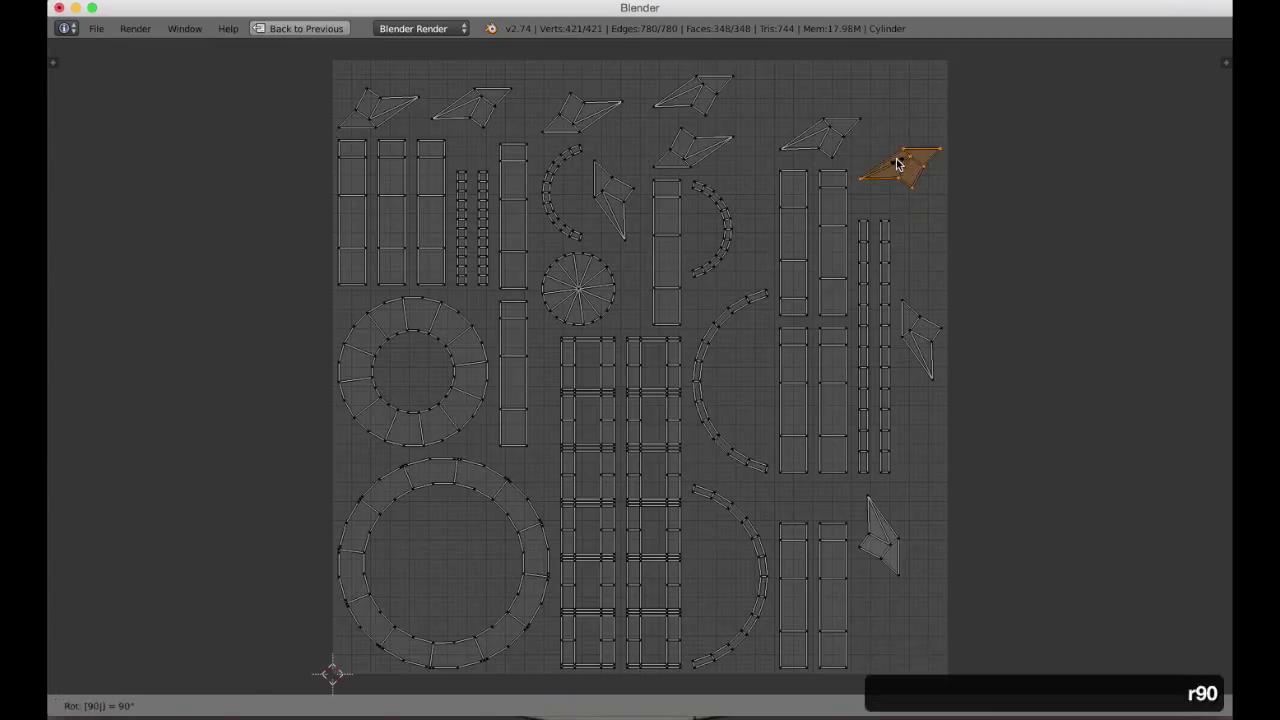
{"action": "key", "text": "Return"}
{"action": "type", "text": "-90"}
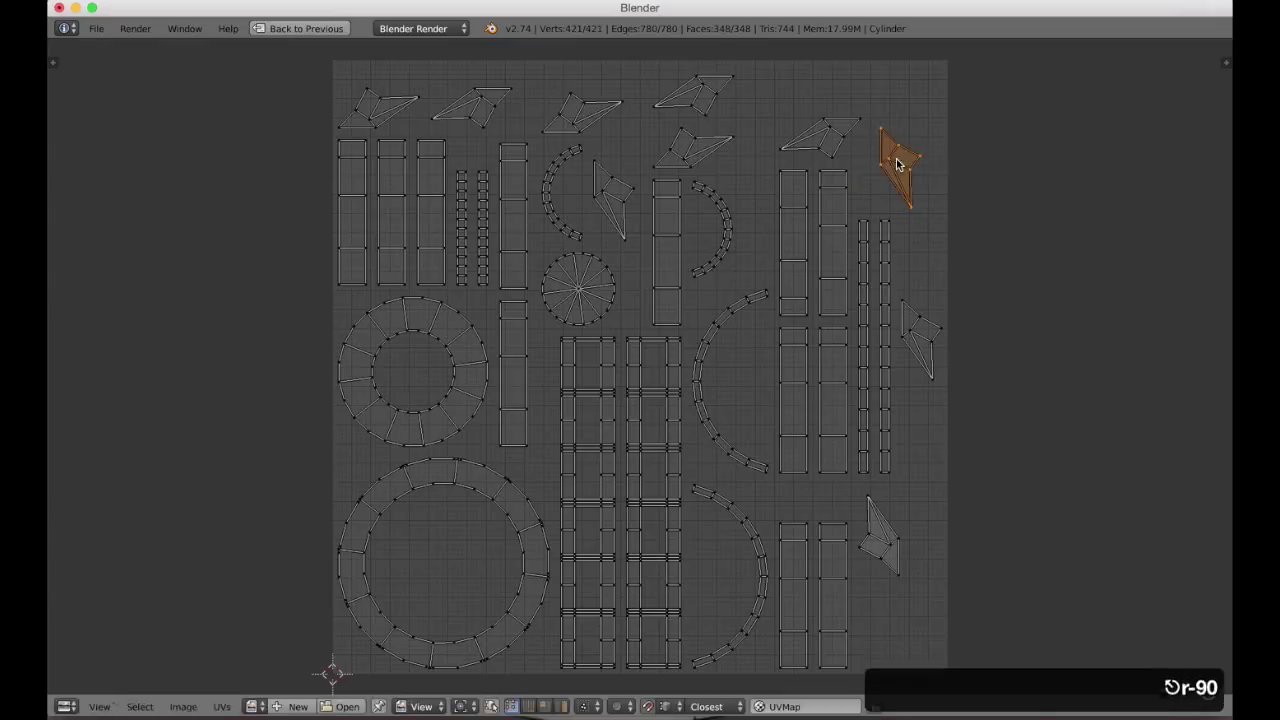
{"action": "key", "text": "BackSpace"}
{"action": "key", "text": "BackSpace"}
{"action": "key", "text": "BackSpace"}
{"action": "type", "text": "-1"}
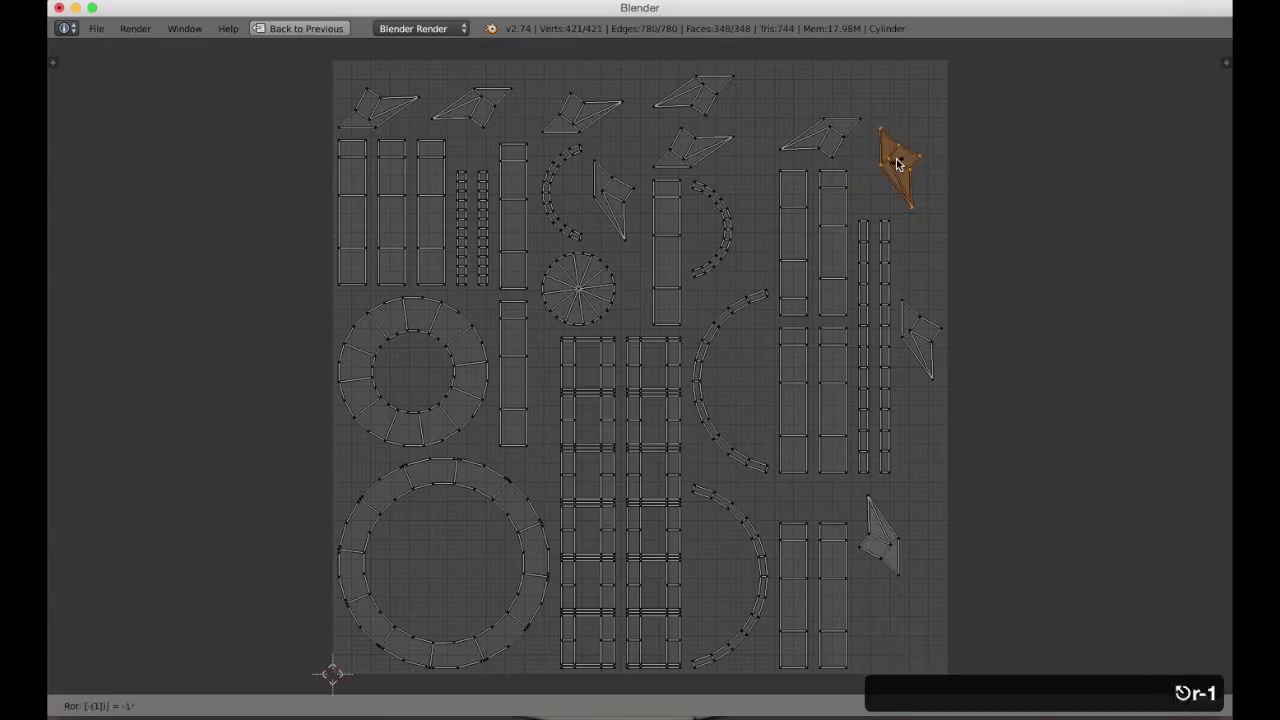
{"action": "type", "text": "80"}
{"action": "key", "text": "Return"}
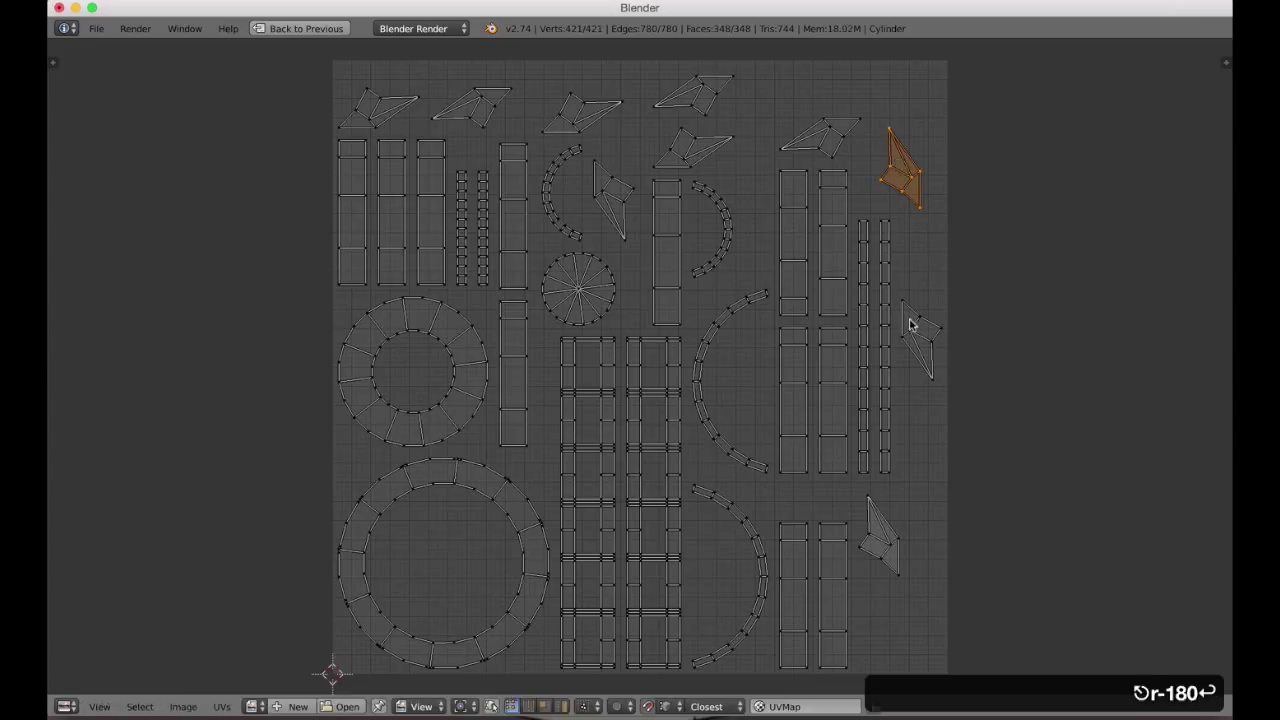
{"action": "key", "text": "a"}
Rotate a second blade island -180° and place it beside the lower-right one.
{"action": "type", "text": "lr"}
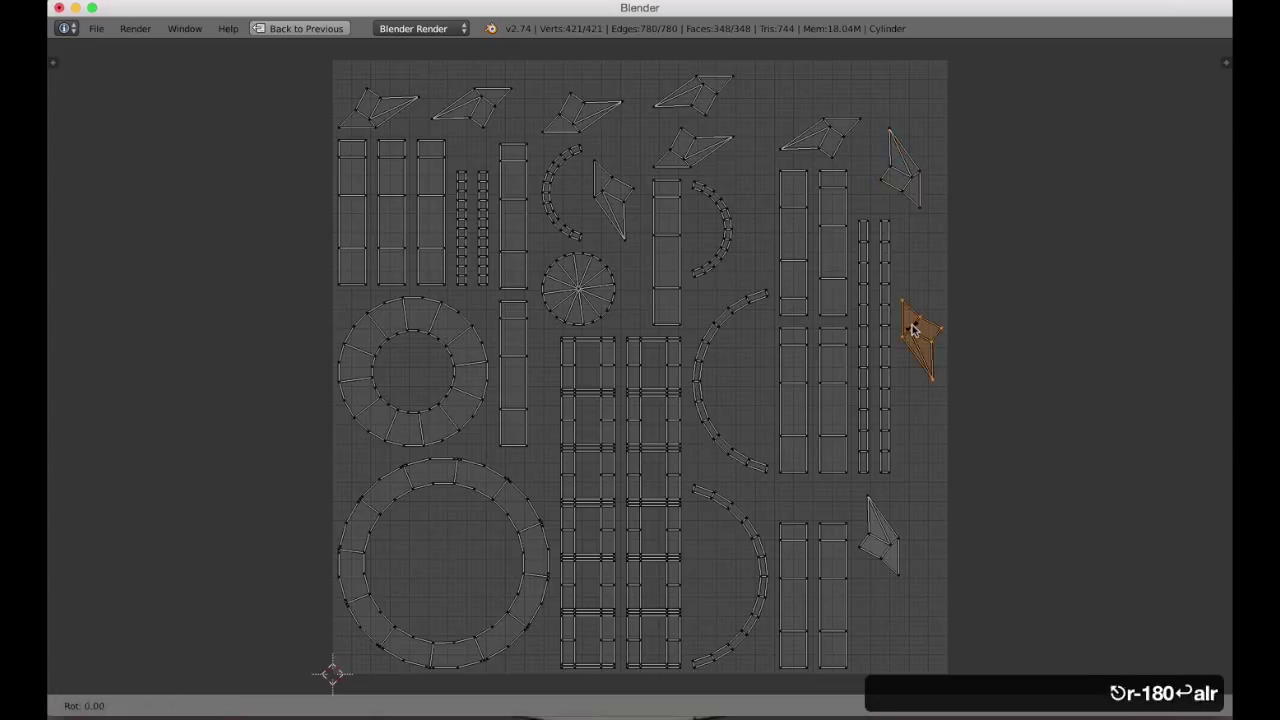
{"action": "type", "text": "-180"}
{"action": "key", "text": "Return"}
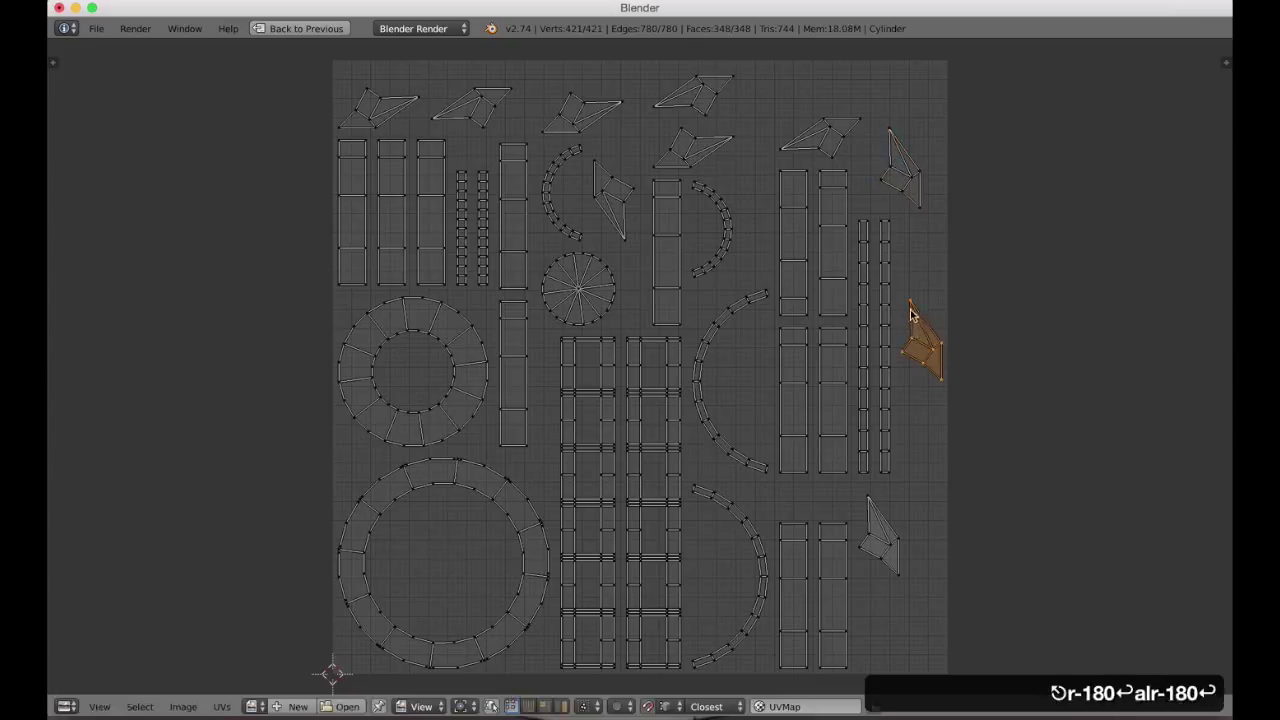
{"action": "key", "text": "g"}
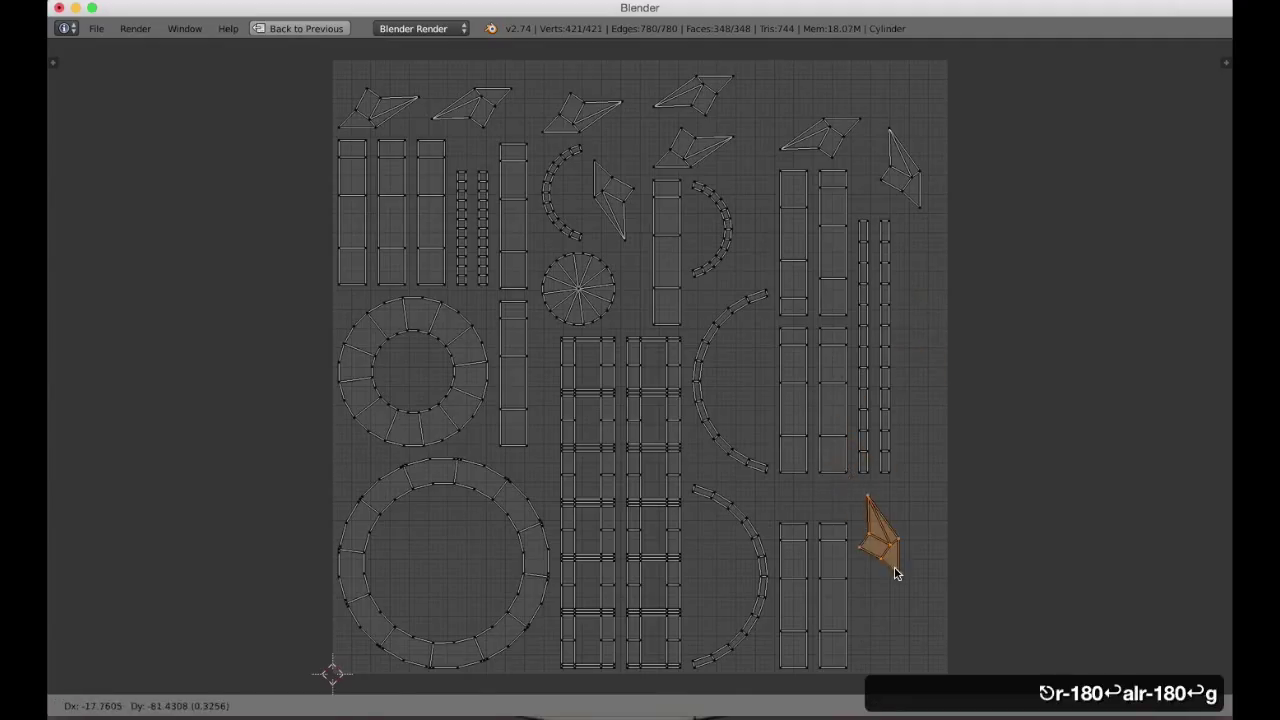
{"action": "left_click", "coordinate": [895, 570]}
Rotate the top blade UV islands by 90 degrees, one by one.
{"action": "key", "text": "a"}
{"action": "key", "text": "l"}
{"action": "key", "text": "r"}
{"action": "key", "text": "9"}
{"action": "key", "text": "0"}
{"action": "key", "text": "Return"}
{"action": "key", "text": "a"}
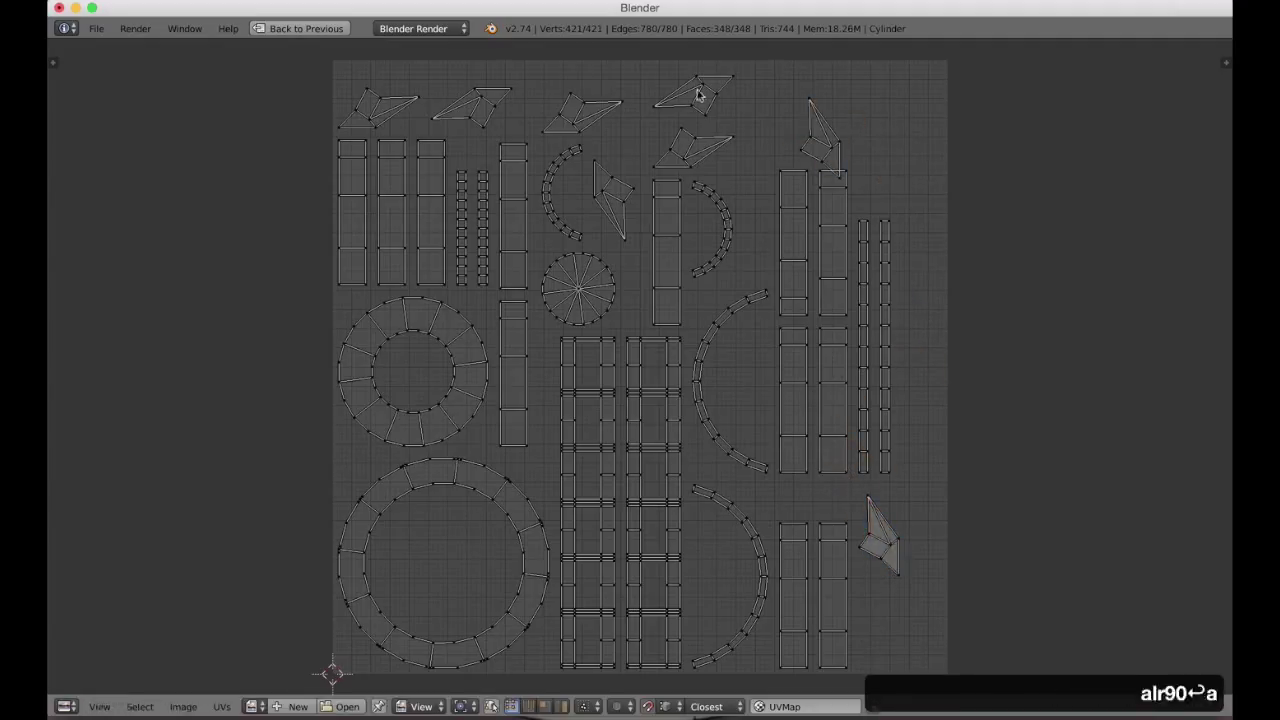
{"action": "key", "text": "l"}
{"action": "key", "text": "r"}
{"action": "key", "text": "9"}
{"action": "key", "text": "0"}
{"action": "key", "text": "Return"}
{"action": "key", "text": "a"}
{"action": "key", "text": "l"}
{"action": "key", "text": "r"}
{"action": "key", "text": "minus"}
{"action": "key", "text": "9"}
{"action": "key", "text": "0"}
{"action": "key", "text": "Return"}
{"action": "key", "text": "a"}
Reposition the last blade island and rotate the remaining top blade island 90 degrees.
{"action": "key", "text": "l"}
{"action": "key", "text": "r"}
{"action": "key", "text": "9"}
{"action": "key", "text": "0"}
{"action": "key", "text": "Return"}
{"action": "key", "text": "a"}
{"action": "key", "text": "l"}
{"action": "key", "text": "r"}
{"action": "key", "text": "9"}
{"action": "key", "text": "0"}
{"action": "key", "text": "Return"}
{"action": "key", "text": "g"}
{"action": "left_click", "coordinate": [870, 468]}
{"action": "key", "text": "a"}
{"action": "key", "text": "l"}
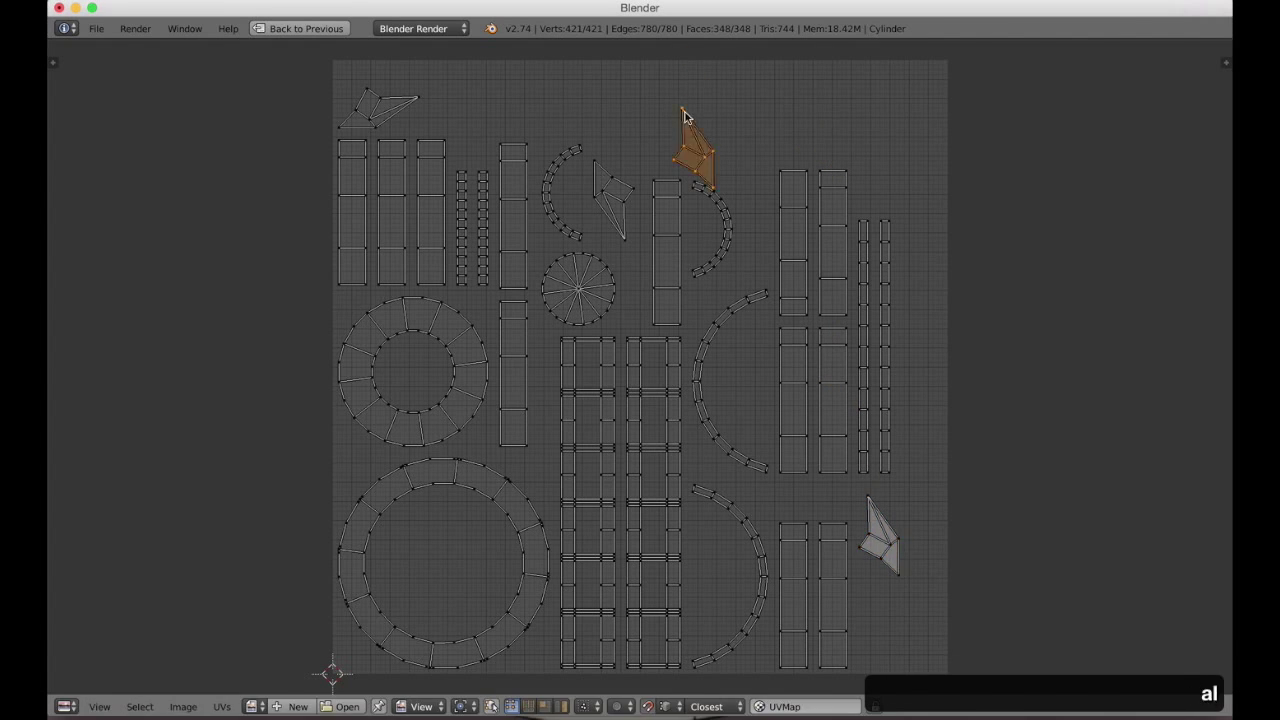
{"action": "key", "text": "r"}
{"action": "key", "text": "minus"}
{"action": "key", "text": "9"}
{"action": "key", "text": "0"}
{"action": "key", "text": "Return"}
{"action": "key", "text": "a"}
Stack the strip islands against the right strip and relocate the tall strip island.
{"action": "key", "text": "l"}
{"action": "scroll", "coordinate": [888, 549], "scroll_direction": "up", "scroll_amount": 2}
{"action": "scroll", "coordinate": [888, 549], "scroll_direction": "down", "scroll_amount": 2}
{"action": "key", "text": "a"}
{"action": "key", "text": "l"}
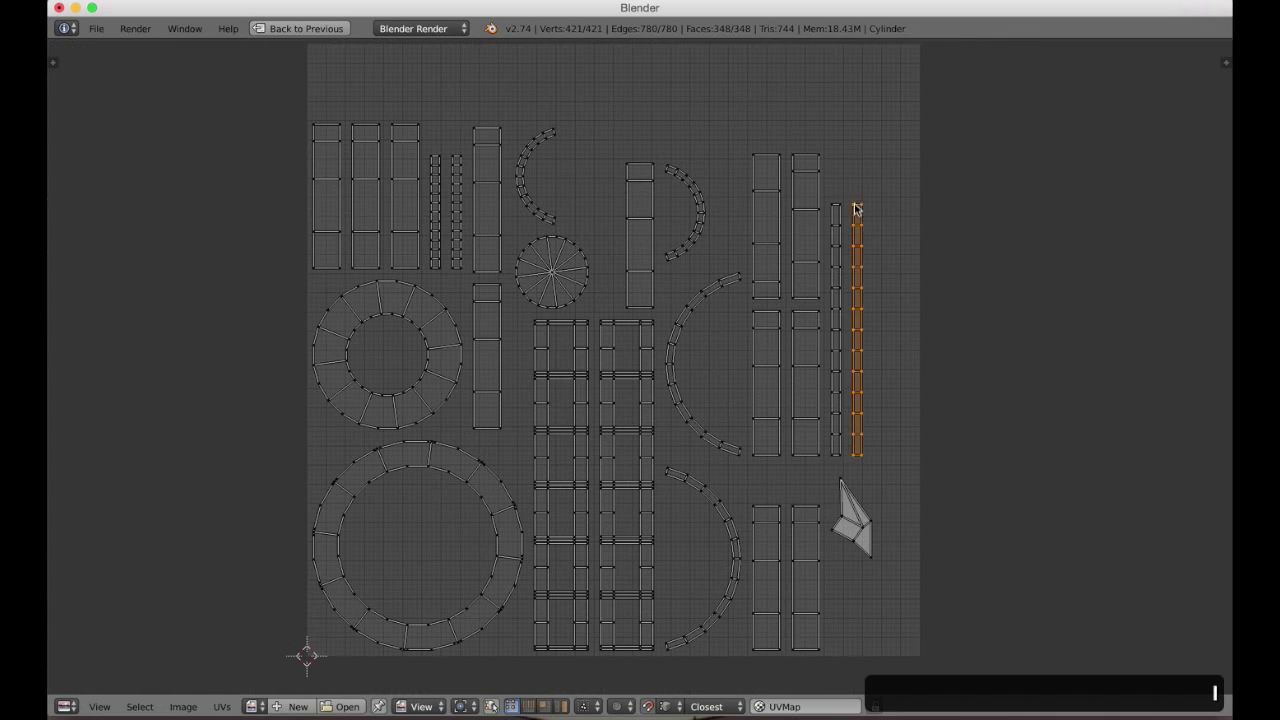
{"action": "key", "text": "g"}
{"action": "left_click", "coordinate": [815, 318]}
{"action": "key", "text": "a"}
{"action": "key", "text": "l"}
{"action": "key", "text": "g"}
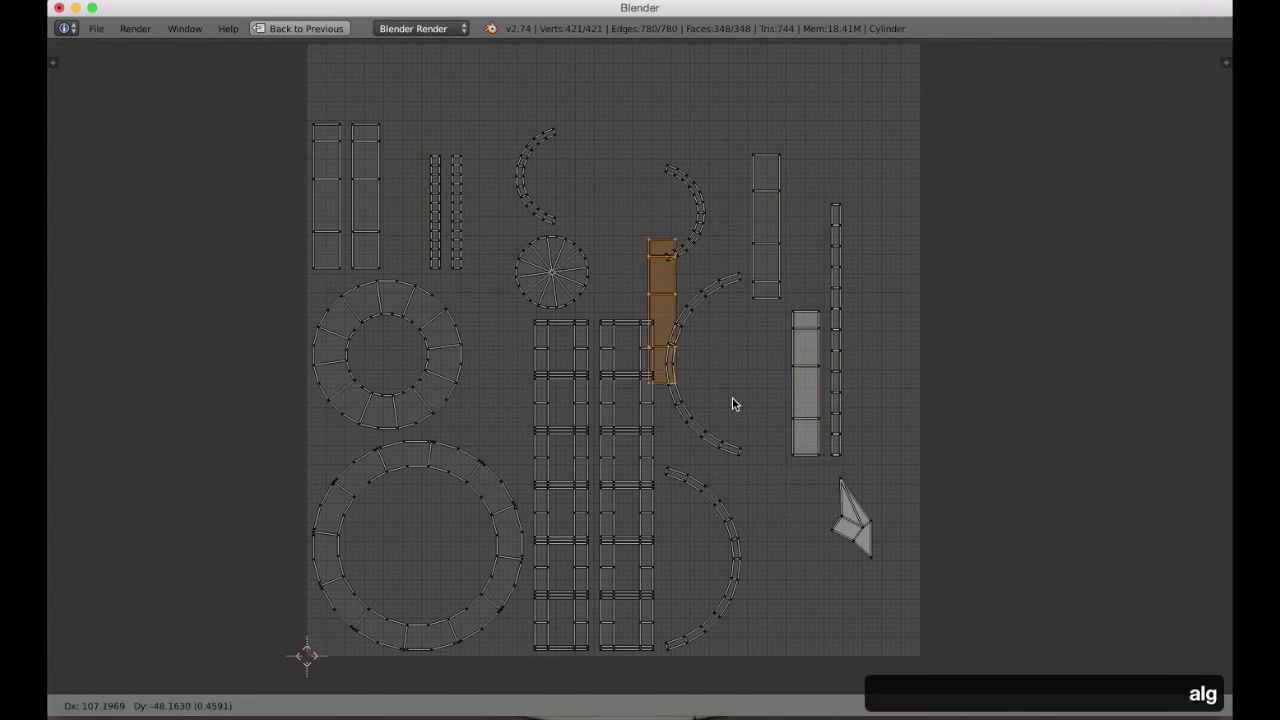
{"action": "left_click", "coordinate": [805, 330]}
{"action": "key", "text": "a"}
{"action": "key", "text": "l"}
{"action": "key", "text": "g"}
{"action": "left_click", "coordinate": [815, 318]}
{"action": "key", "text": "a"}
{"action": "key", "text": "l"}
{"action": "key", "text": "g"}
{"action": "left_click", "coordinate": [436, 192]}
Nest the top arc inside the big ring and place the ladder and fan islands beside the right strip.
{"action": "key", "text": "a"}
{"action": "key", "text": "l"}
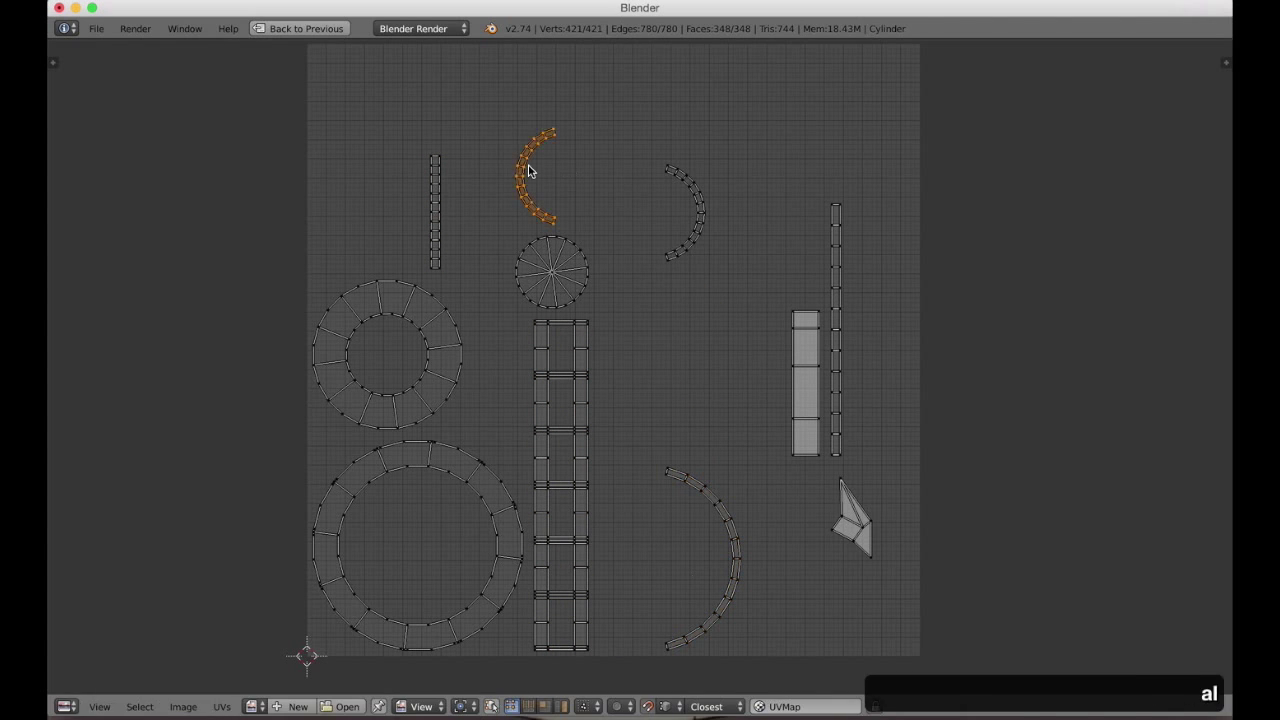
{"action": "key", "text": "g"}
{"action": "left_click", "coordinate": [686, 210]}
{"action": "key", "text": "a"}
{"action": "key", "text": "l"}
{"action": "key", "text": "g"}
{"action": "key", "text": "r"}
{"action": "left_click", "coordinate": [486, 591]}
{"action": "key", "text": "a"}
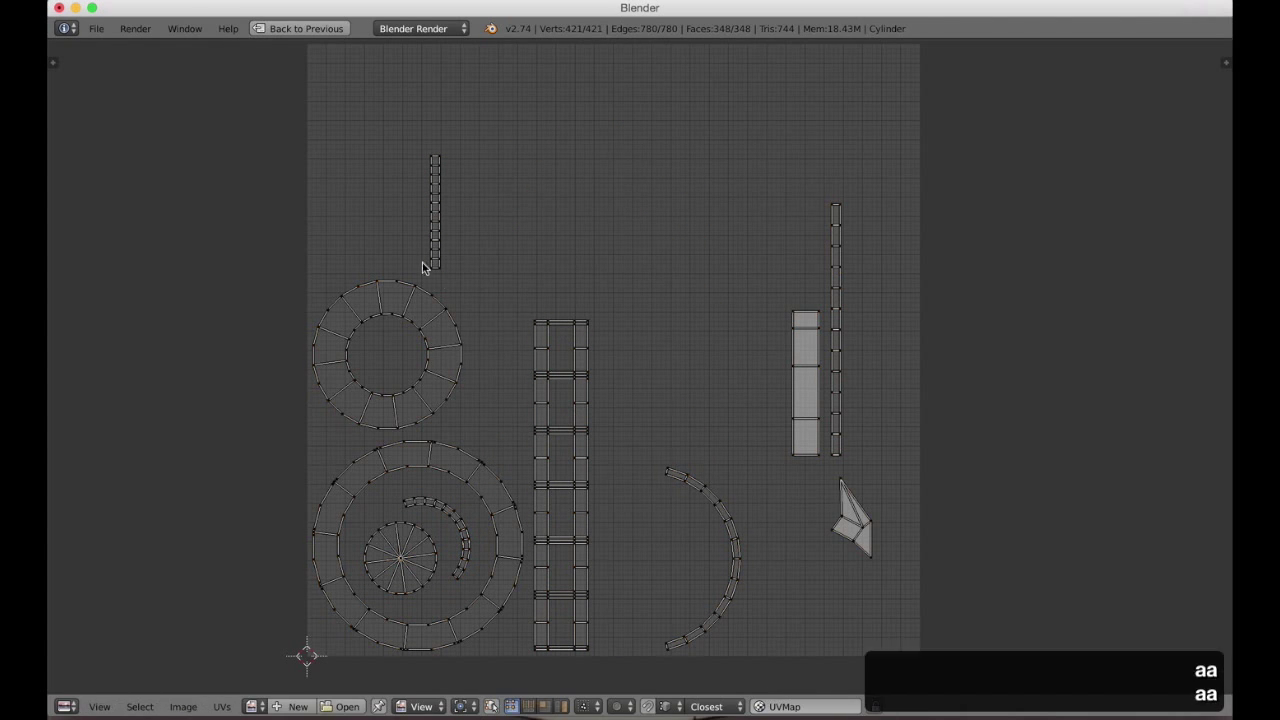
{"action": "key", "text": "l"}
{"action": "key", "text": "g"}
{"action": "left_click", "coordinate": [764, 456]}
{"action": "key", "text": "a"}
{"action": "key", "text": "l"}
{"action": "key", "text": "g"}
{"action": "left_click", "coordinate": [838, 246]}
{"action": "key", "text": "a"}
Fit the right arc, scale all islands into the UV square, and restore the side-by-side layout.
{"action": "key", "text": "l"}
{"action": "key", "text": "g"}
{"action": "left_click", "coordinate": [543, 443]}
{"action": "key", "text": "a"}
{"action": "key", "text": "a"}
{"action": "key", "text": "a"}
{"action": "scroll", "coordinate": [786, 457], "scroll_direction": "down", "scroll_amount": 2}
{"action": "key", "text": "a"}
{"action": "key", "text": "s"}
{"action": "left_click", "coordinate": [871, 340]}
{"action": "key", "text": "g"}
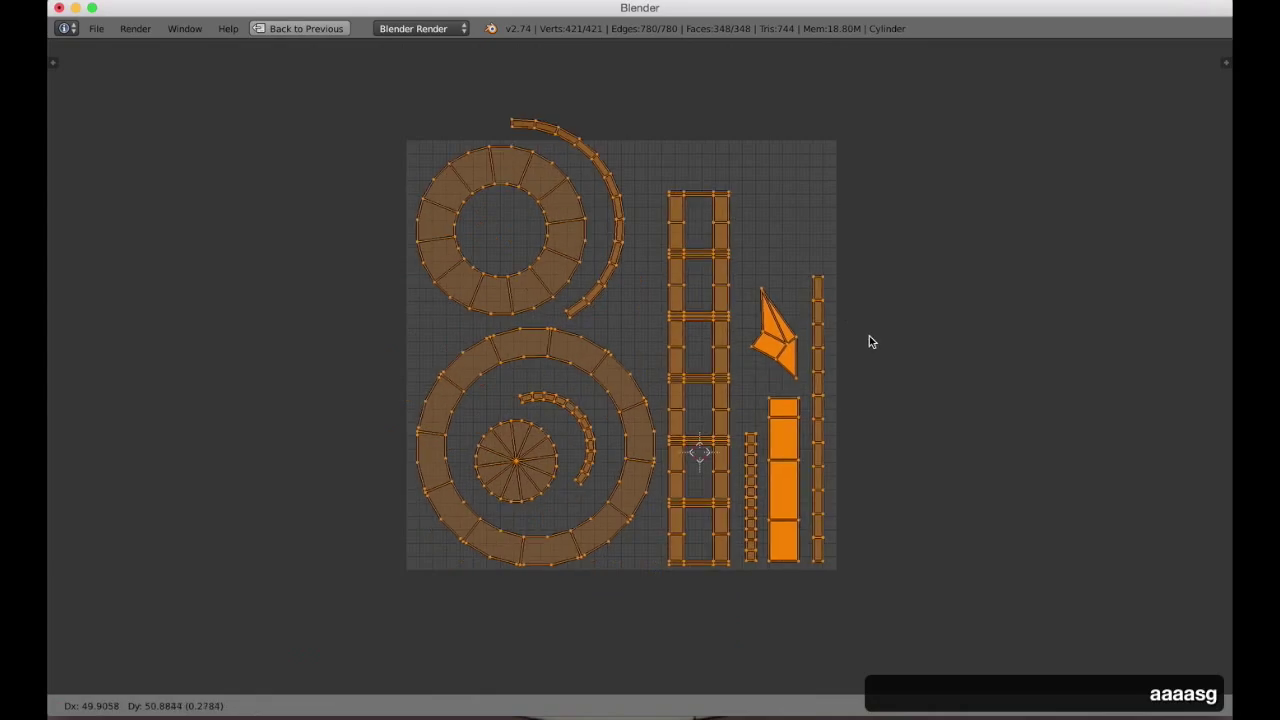
{"action": "key", "text": "a"}
{"action": "key", "text": "l"}
{"action": "key", "text": "a"}
{"action": "key", "text": "g"}
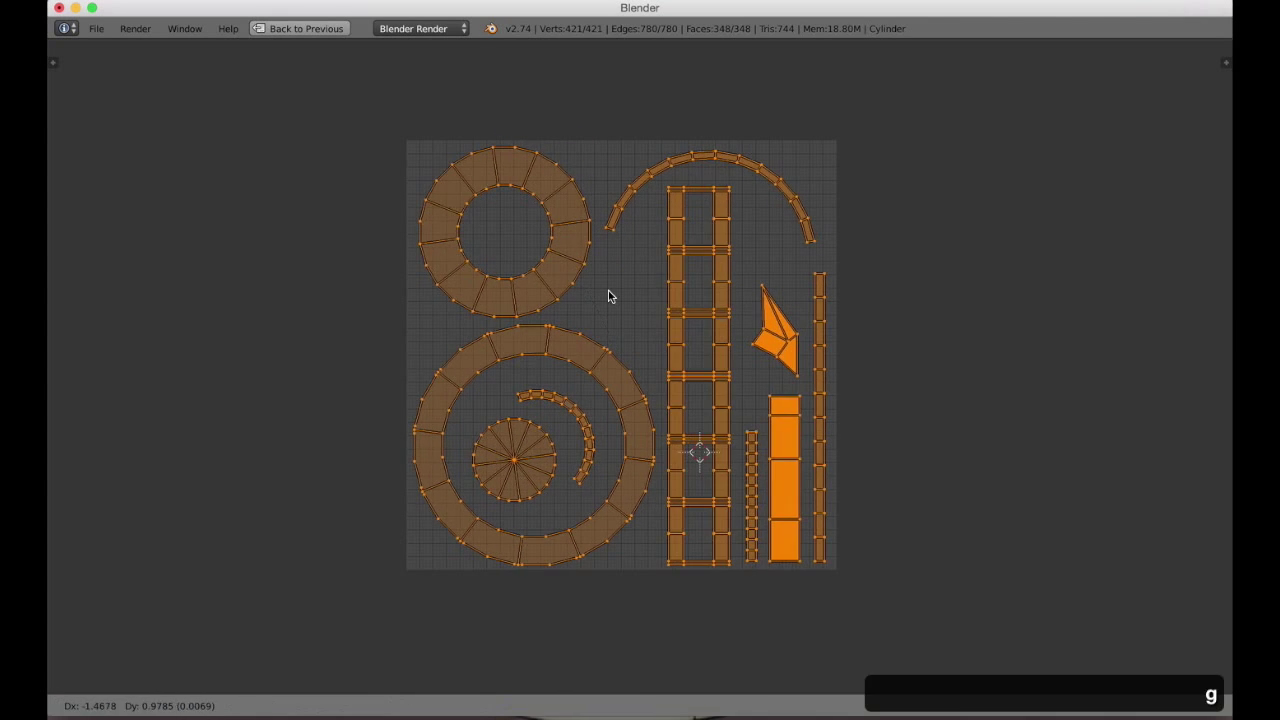
{"action": "left_click", "coordinate": [608, 291]}
{"action": "key", "text": "shift+space"}
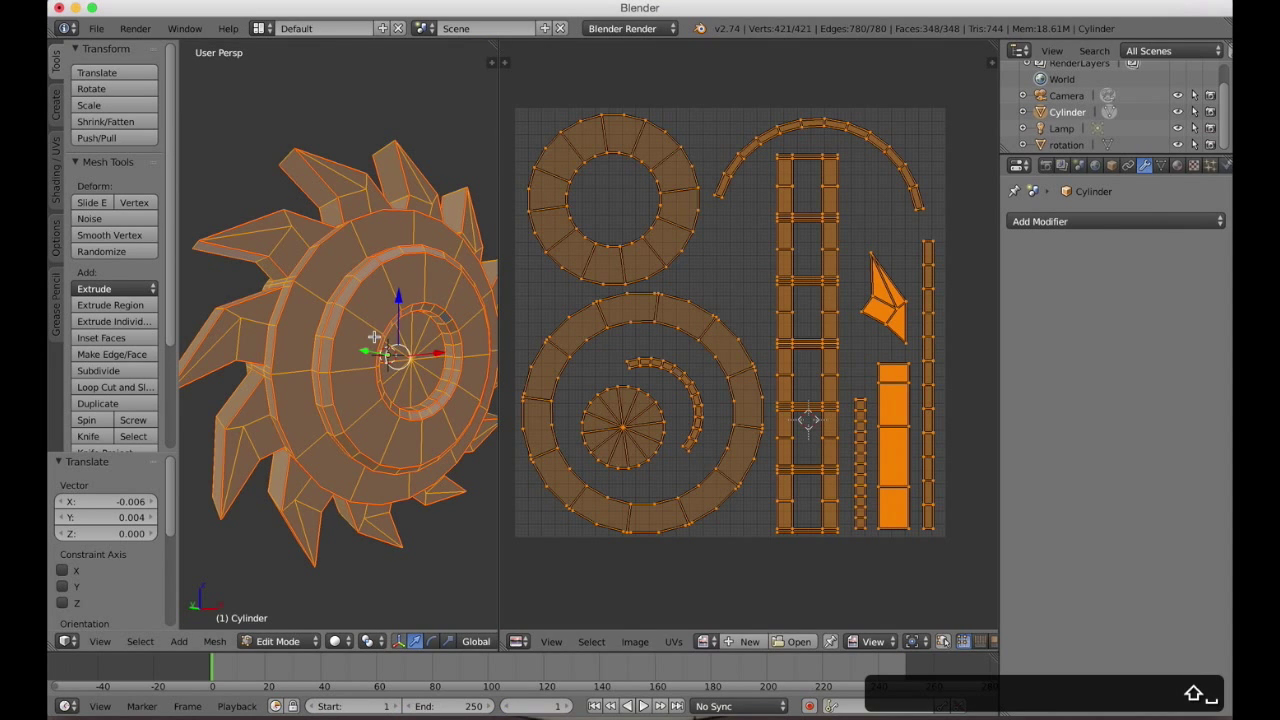
Create a new blank 1024×1024 image named 'ao' and zoom out to view it.
{"action": "left_click", "coordinate": [730, 642]}
{"action": "type", "text": "ao"}
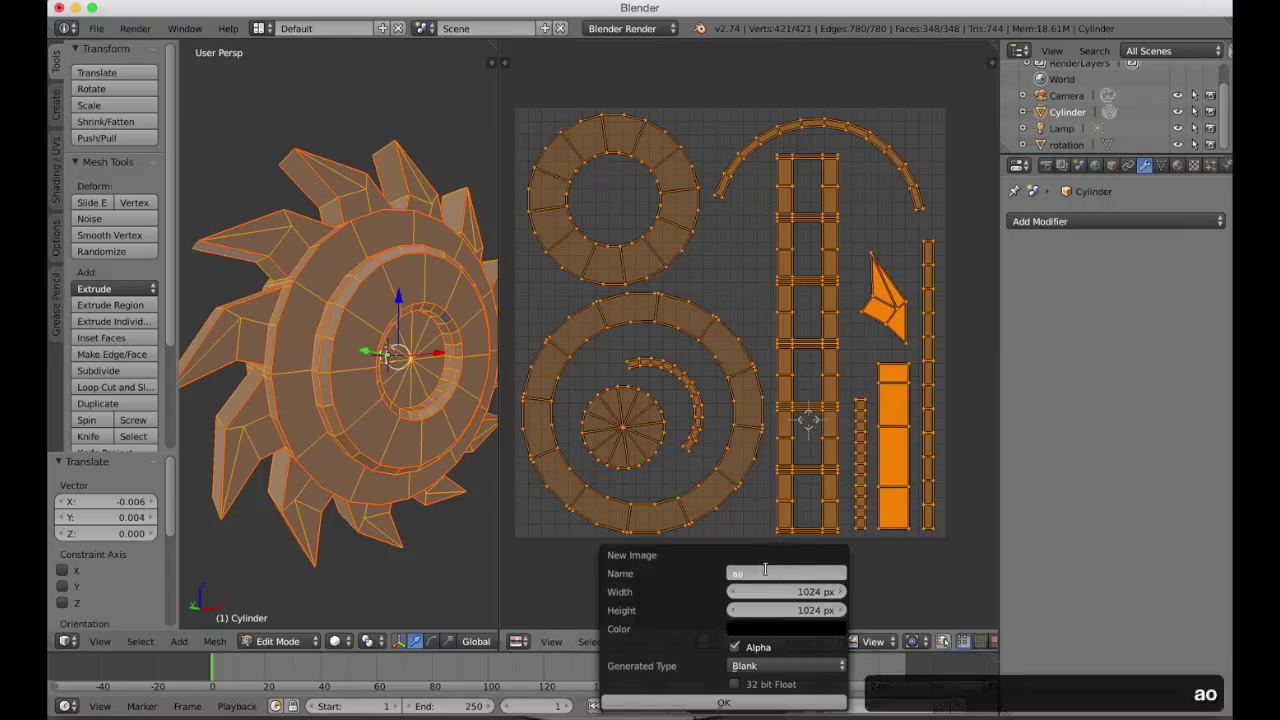
{"action": "key", "text": "Return"}
{"action": "left_click", "coordinate": [722, 705]}
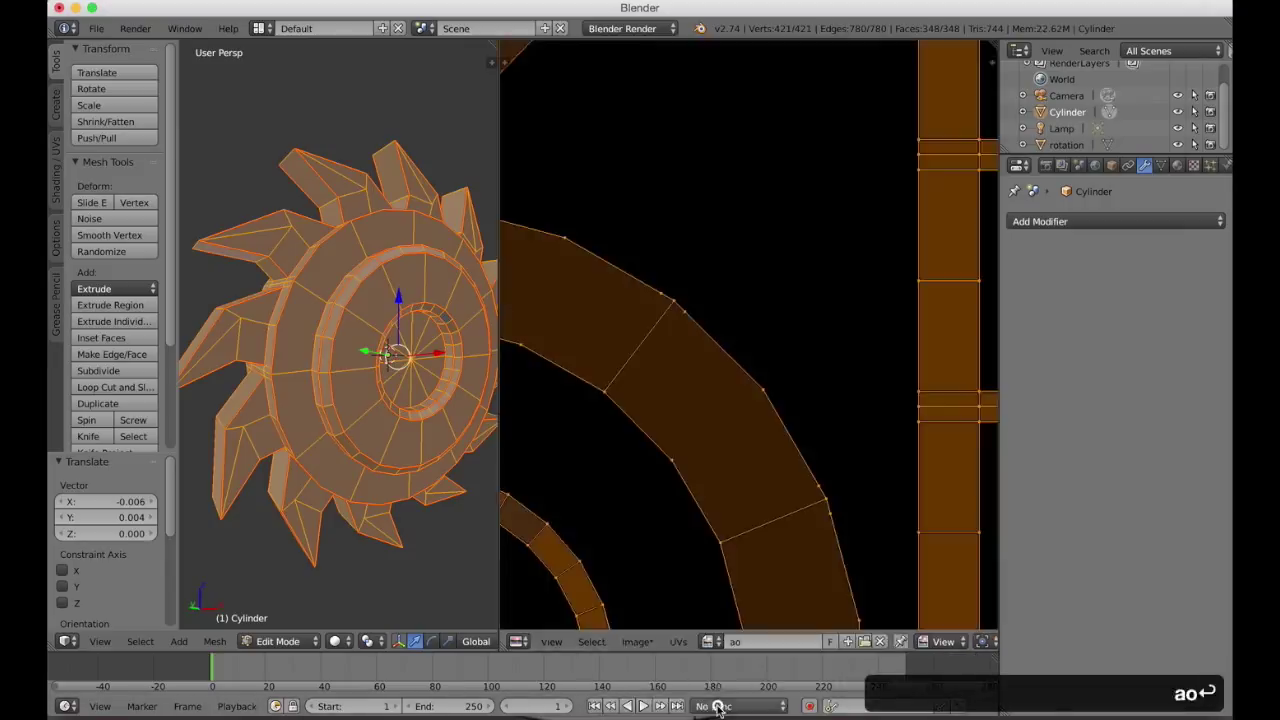
{"action": "scroll", "coordinate": [688, 317], "scroll_direction": "down", "scroll_amount": 3}
{"action": "scroll", "coordinate": [688, 317], "scroll_direction": "down", "scroll_amount": 3}
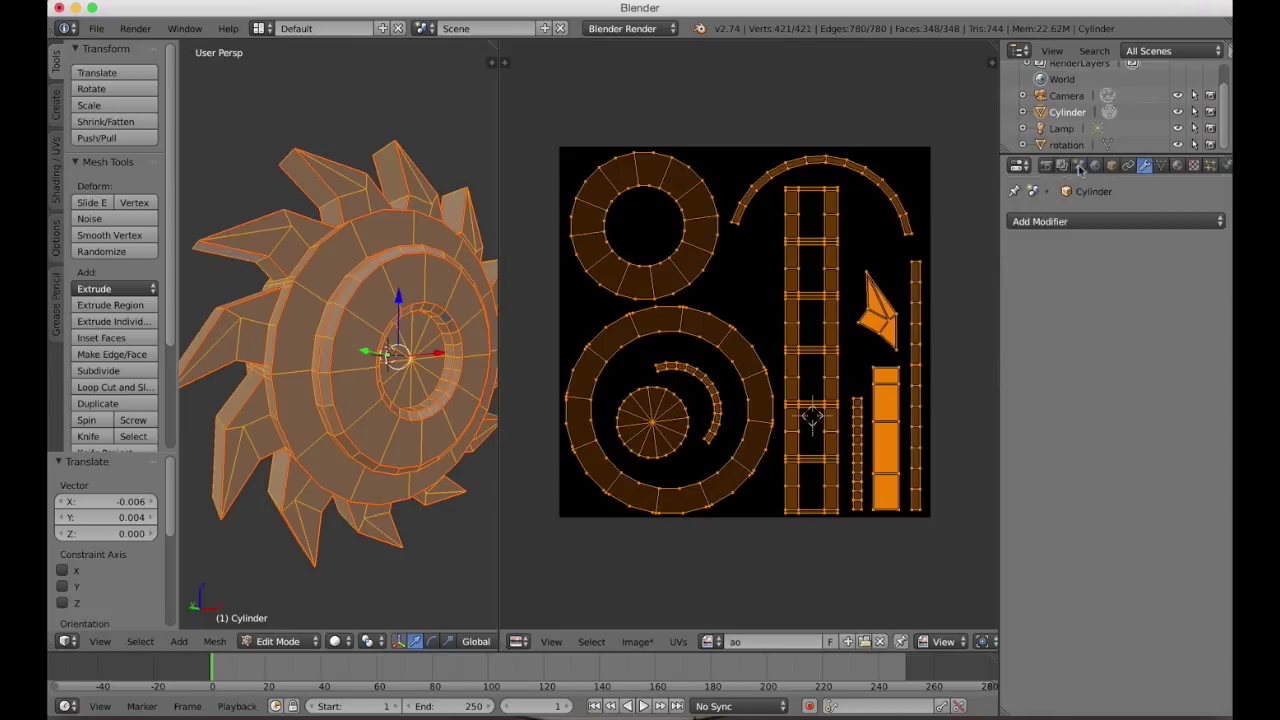
Enable Ambient Occlusion in the World settings.
{"action": "left_click", "coordinate": [1094, 167]}
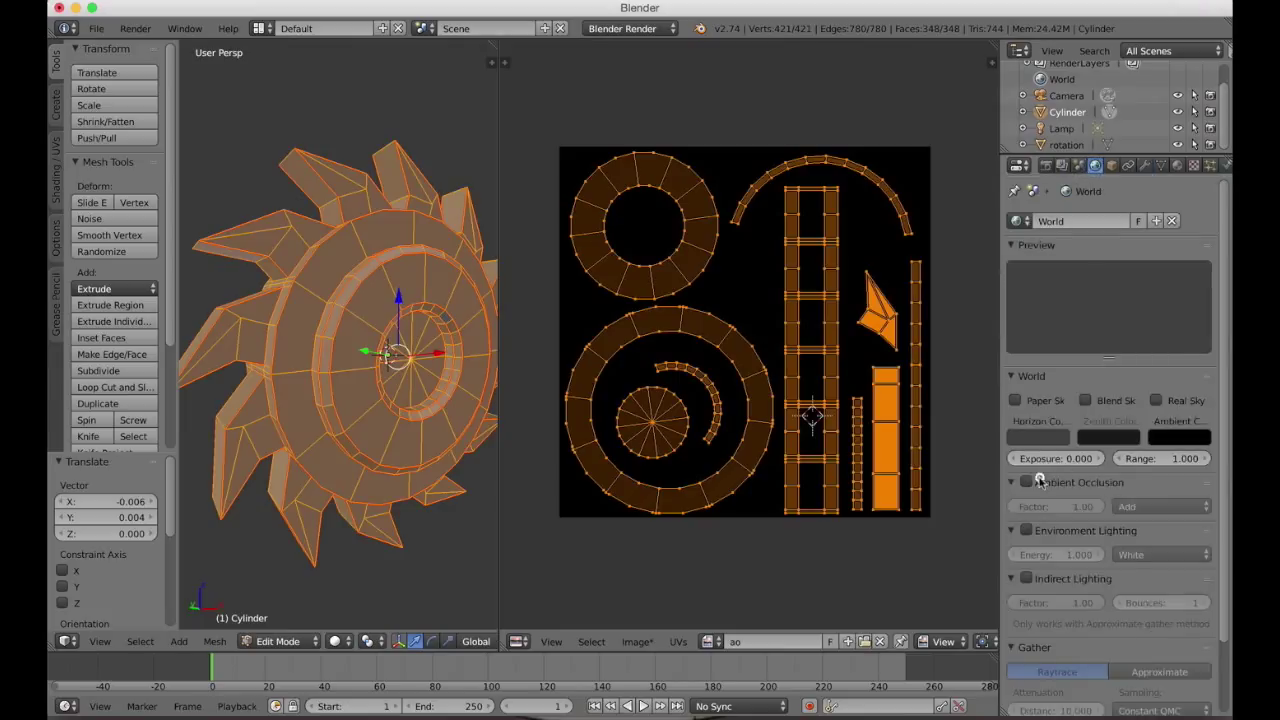
{"action": "left_click", "coordinate": [1040, 482]}
{"action": "left_click", "coordinate": [1028, 484]}
{"action": "scroll", "coordinate": [1085, 548], "scroll_direction": "down", "scroll_amount": 2}
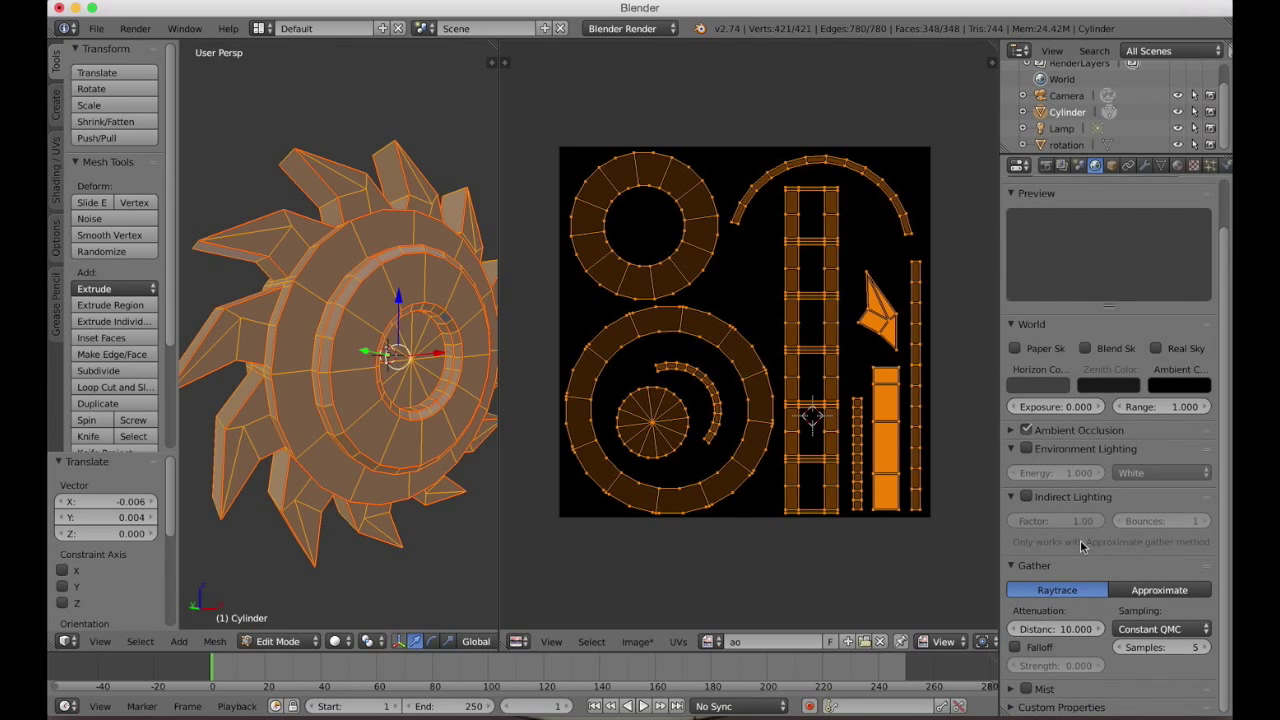
Set the Bake Mode to Ambient Occlusion and bake it into the ao image.
{"action": "left_click", "coordinate": [1046, 166]}
{"action": "scroll", "coordinate": [1145, 597], "scroll_direction": "down", "scroll_amount": 3}
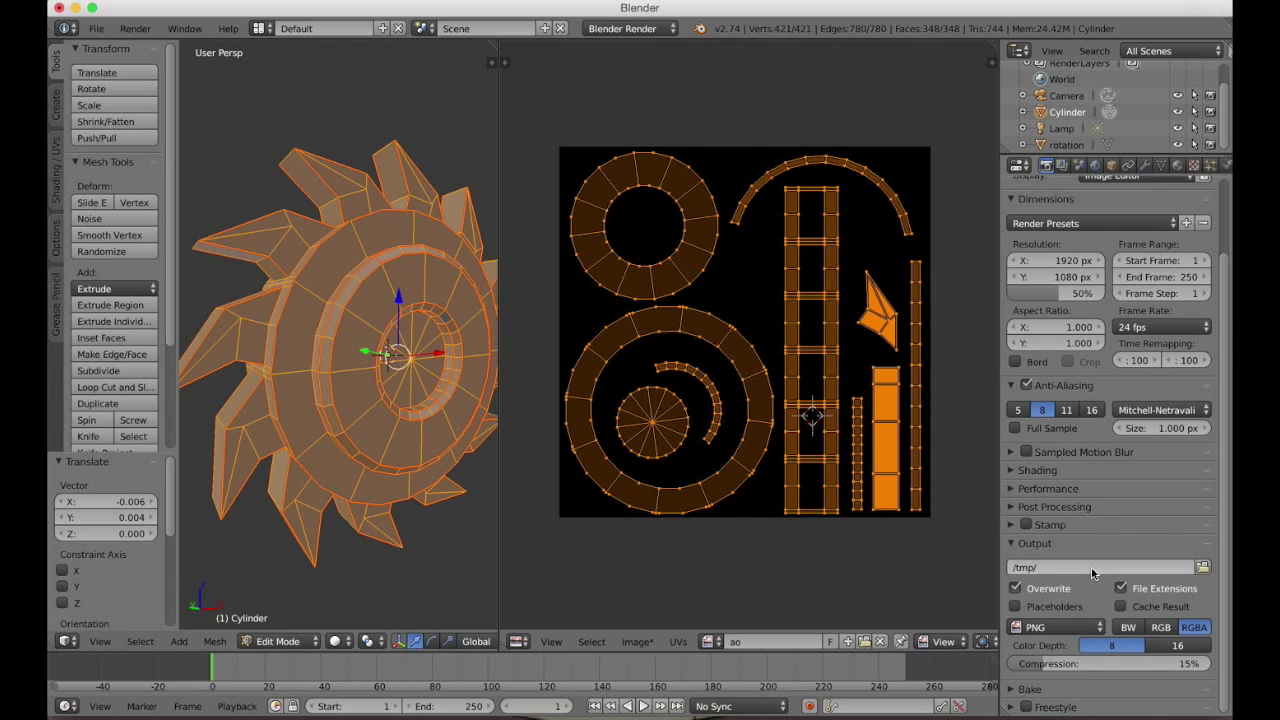
{"action": "left_click", "coordinate": [1068, 690]}
{"action": "scroll", "coordinate": [1090, 630], "scroll_direction": "down", "scroll_amount": 5}
{"action": "left_click", "coordinate": [1113, 599]}
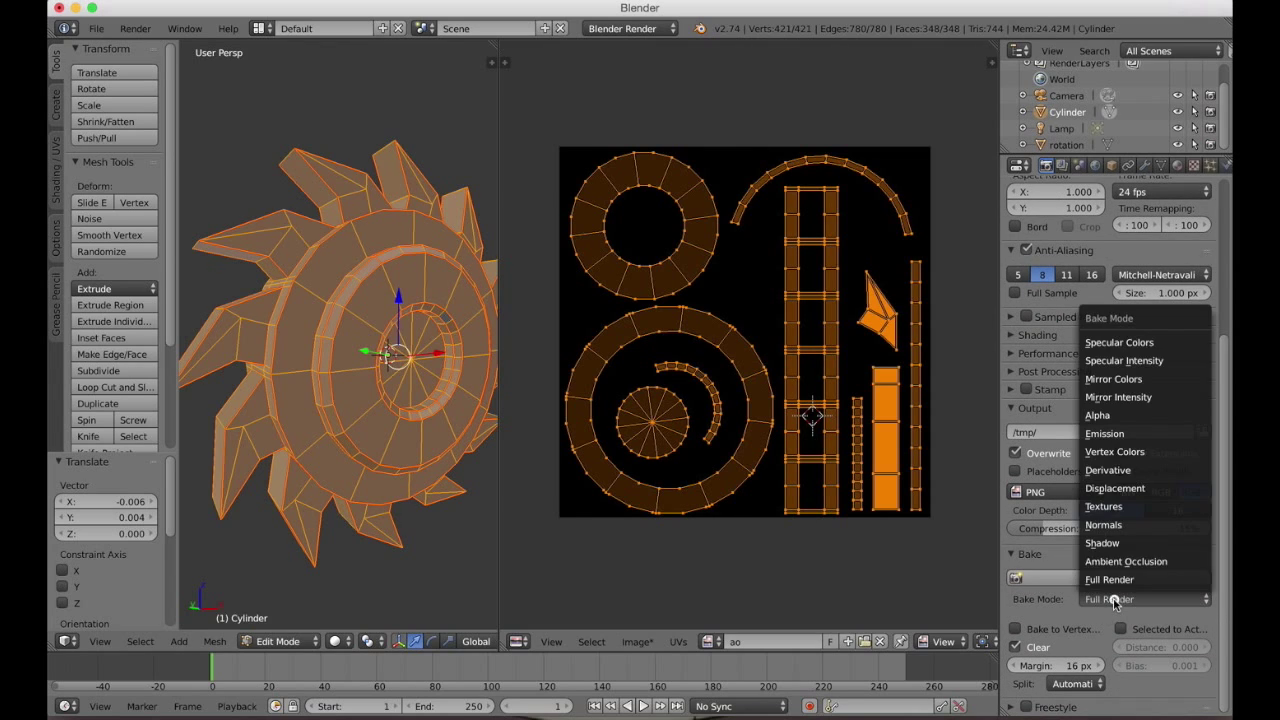
{"action": "left_click", "coordinate": [1134, 561]}
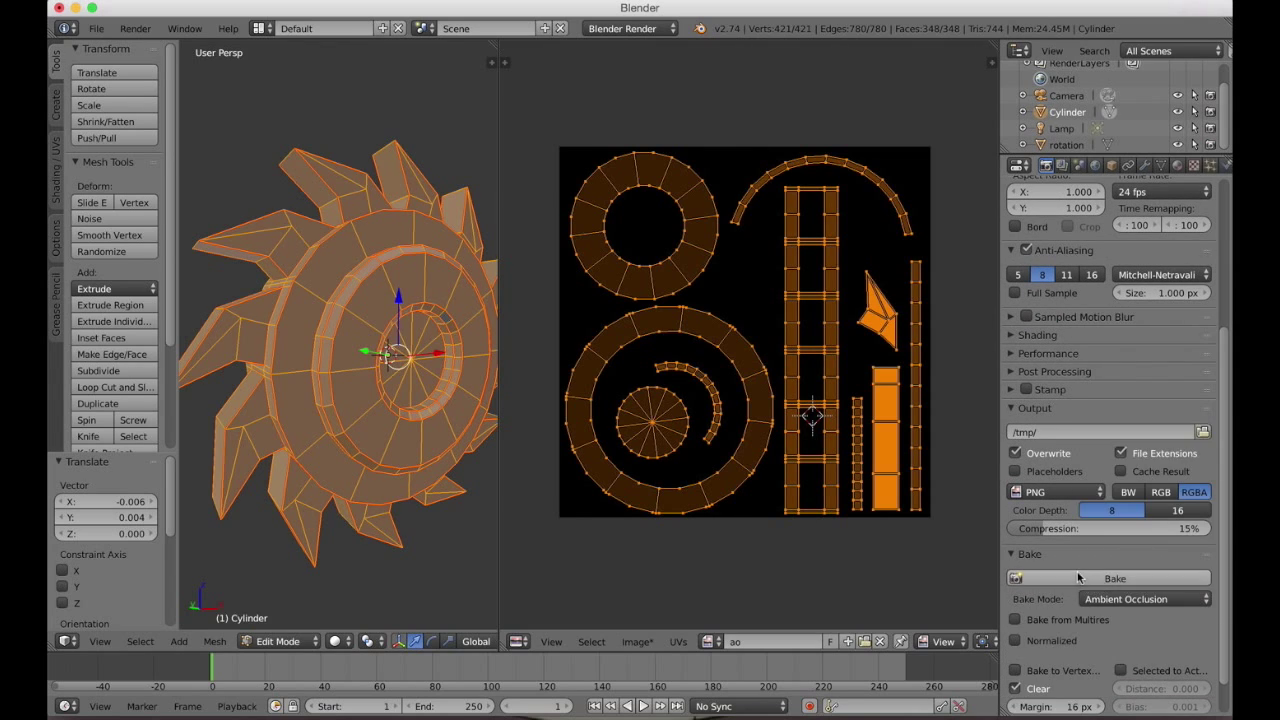
{"action": "left_click", "coordinate": [1078, 577]}
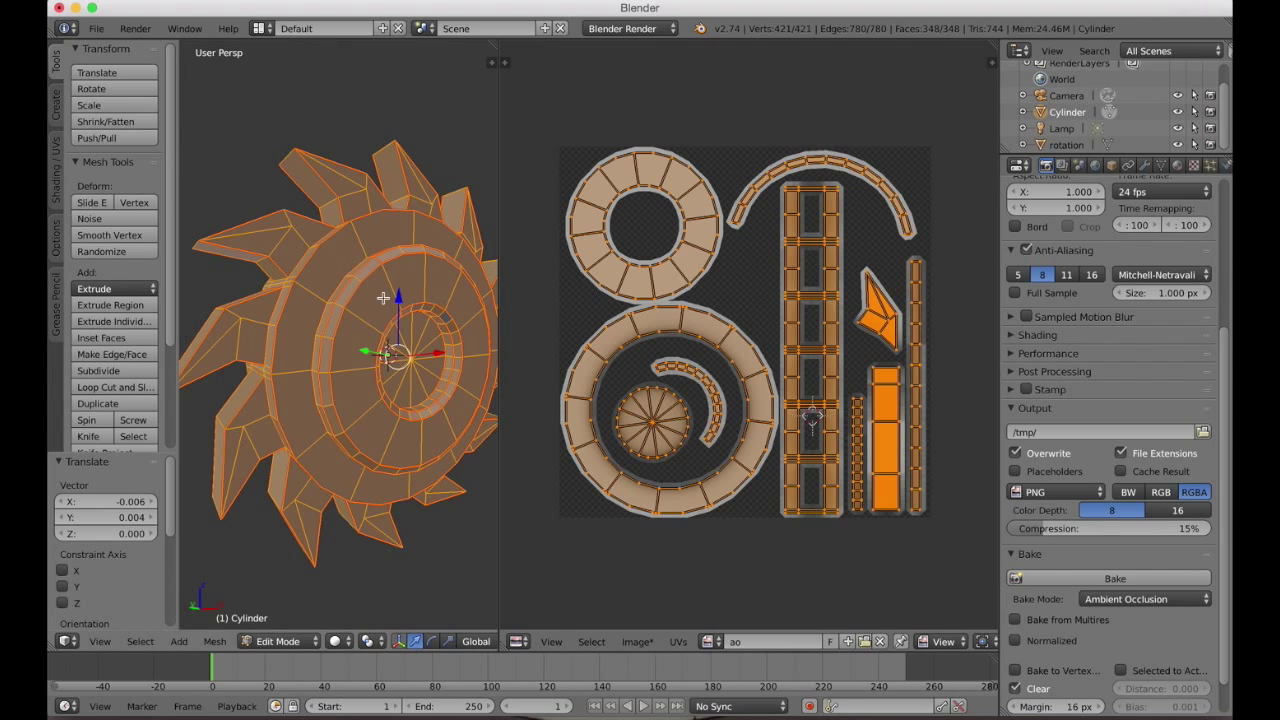
Deselect all, return to Object Mode, and switch viewport shading to Material.
{"action": "key", "text": "a"}
{"action": "key", "text": "a"}
{"action": "key", "text": "a"}
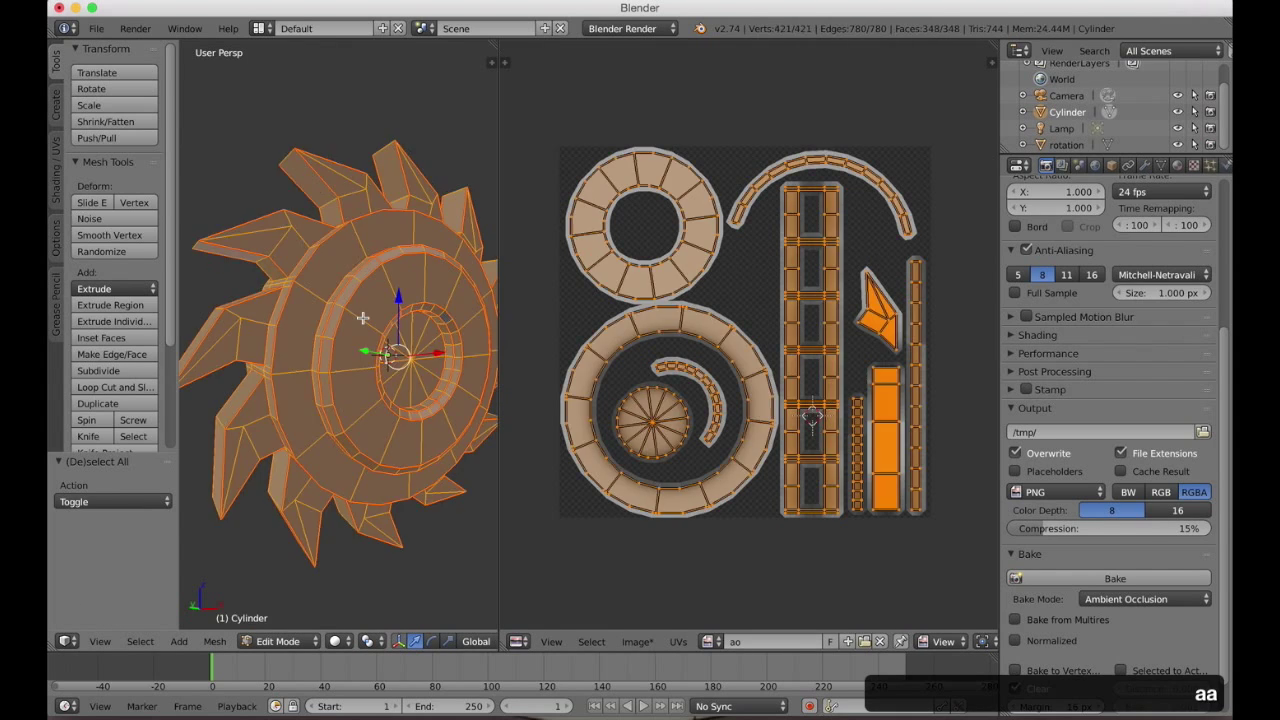
{"action": "key", "text": "Tab"}
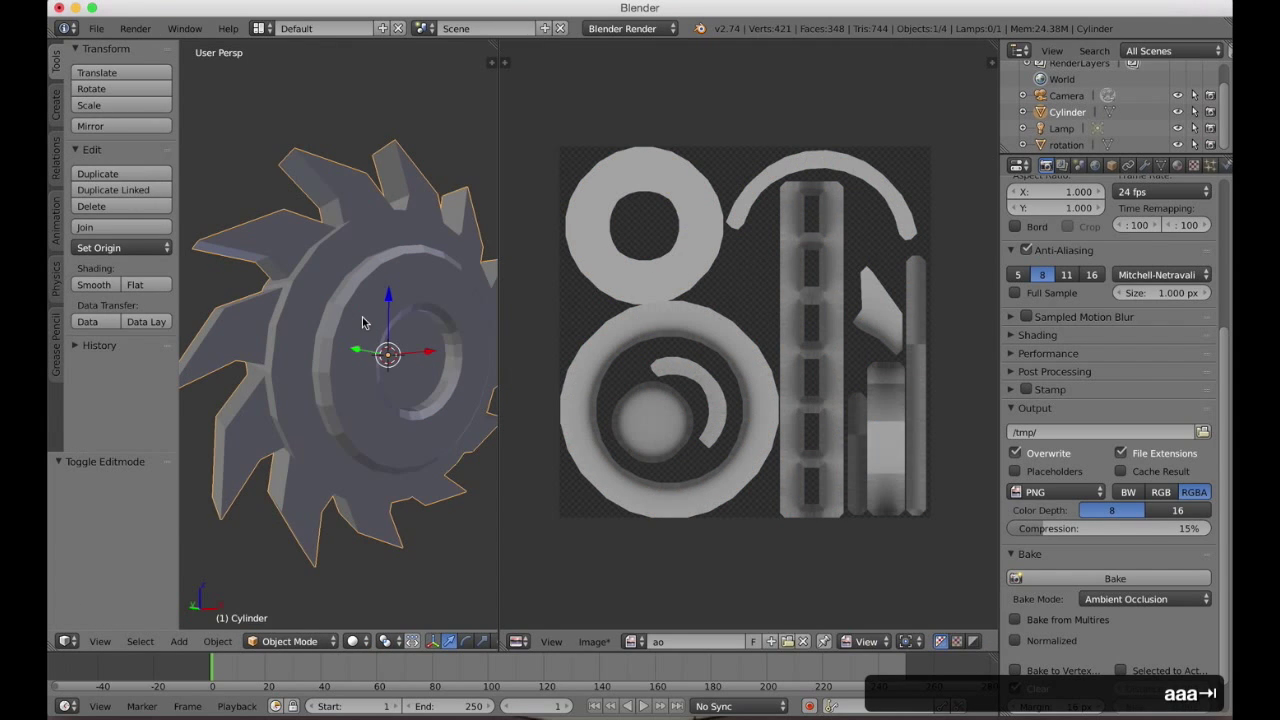
{"action": "left_click", "coordinate": [356, 641]}
{"action": "left_click", "coordinate": [381, 549]}
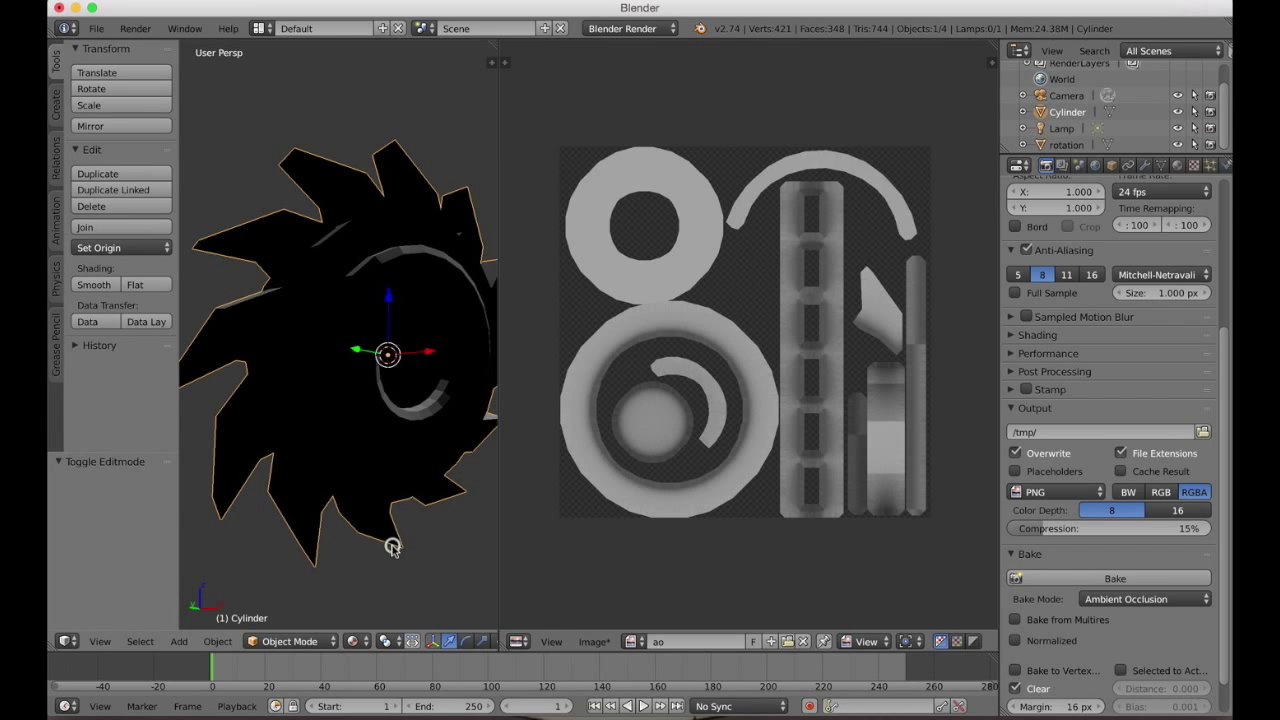
{"action": "left_click_drag", "start_coordinate": [496, 494], "coordinate": [574, 491]}
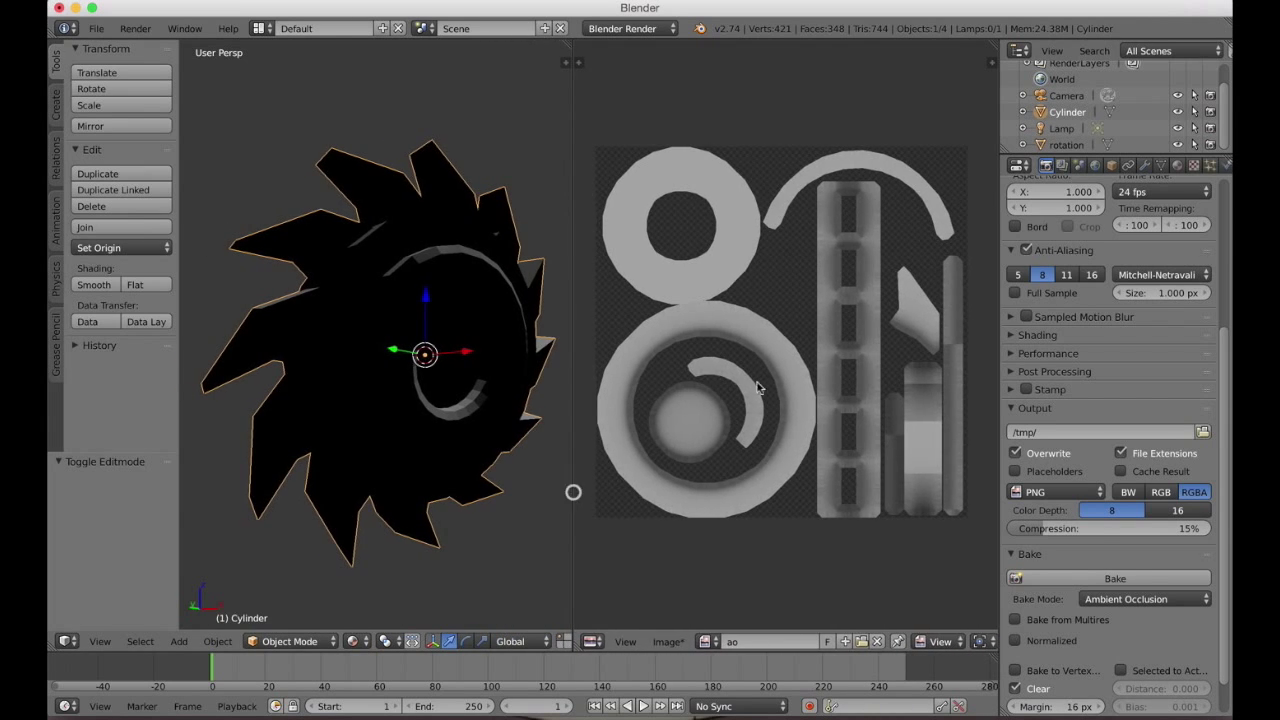
{"action": "scroll", "coordinate": [1227, 209], "scroll_direction": "up", "scroll_amount": 5}
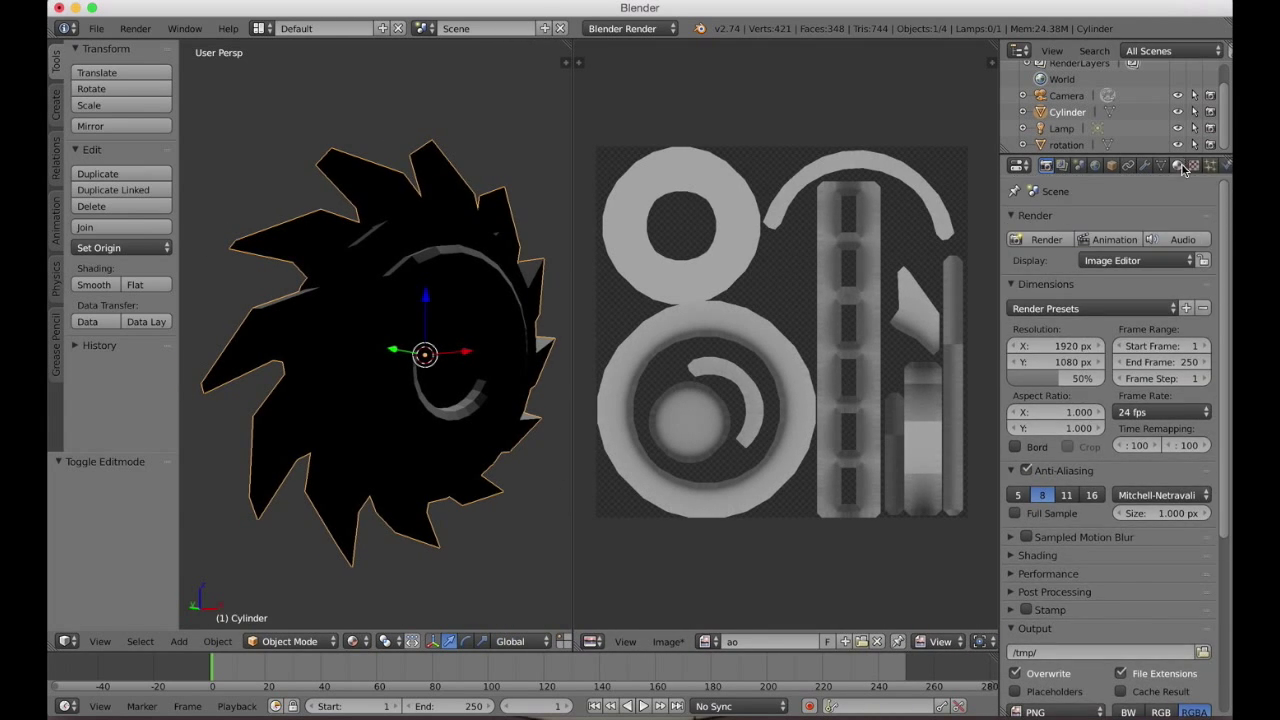
Add a new shadeless material, Material.001, to the buzzsaw.
{"action": "left_click", "coordinate": [1180, 167]}
{"action": "left_click", "coordinate": [1086, 277]}
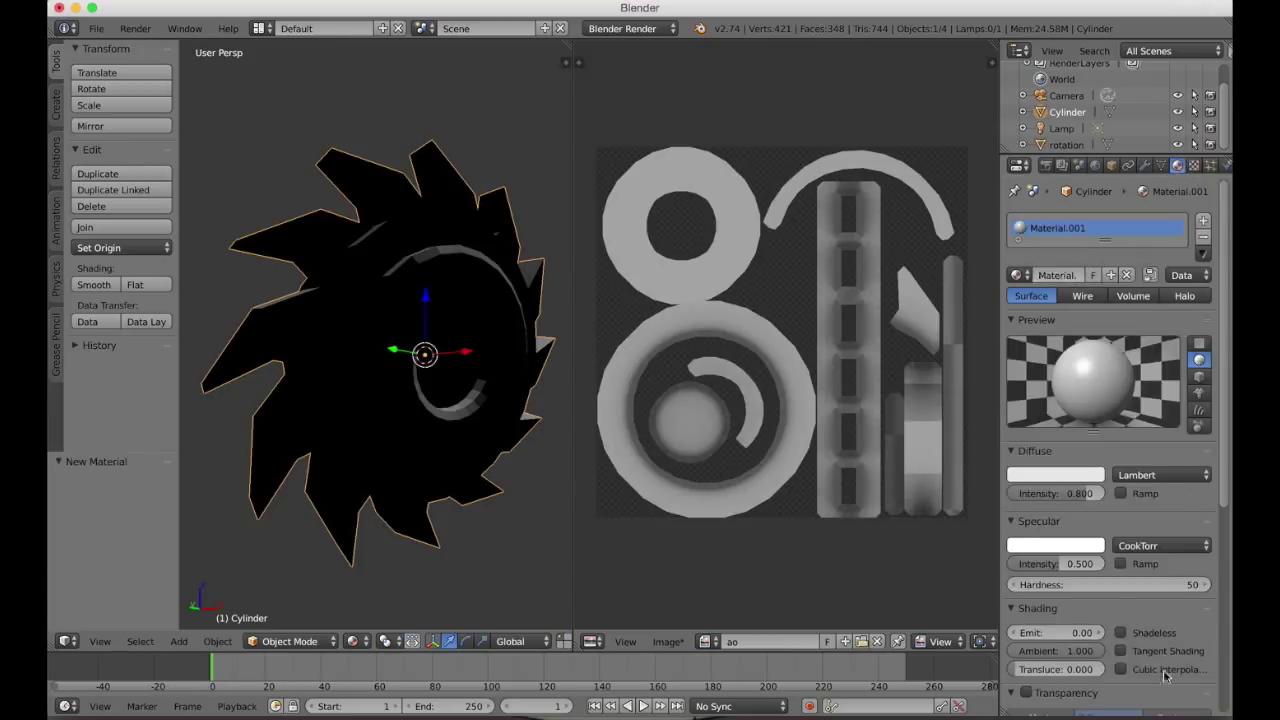
{"action": "left_click", "coordinate": [1121, 633]}
Add a new image texture mapped through UVMap using the baked 'ao' image, then maximize the 3D view.
{"action": "left_click", "coordinate": [1194, 166]}
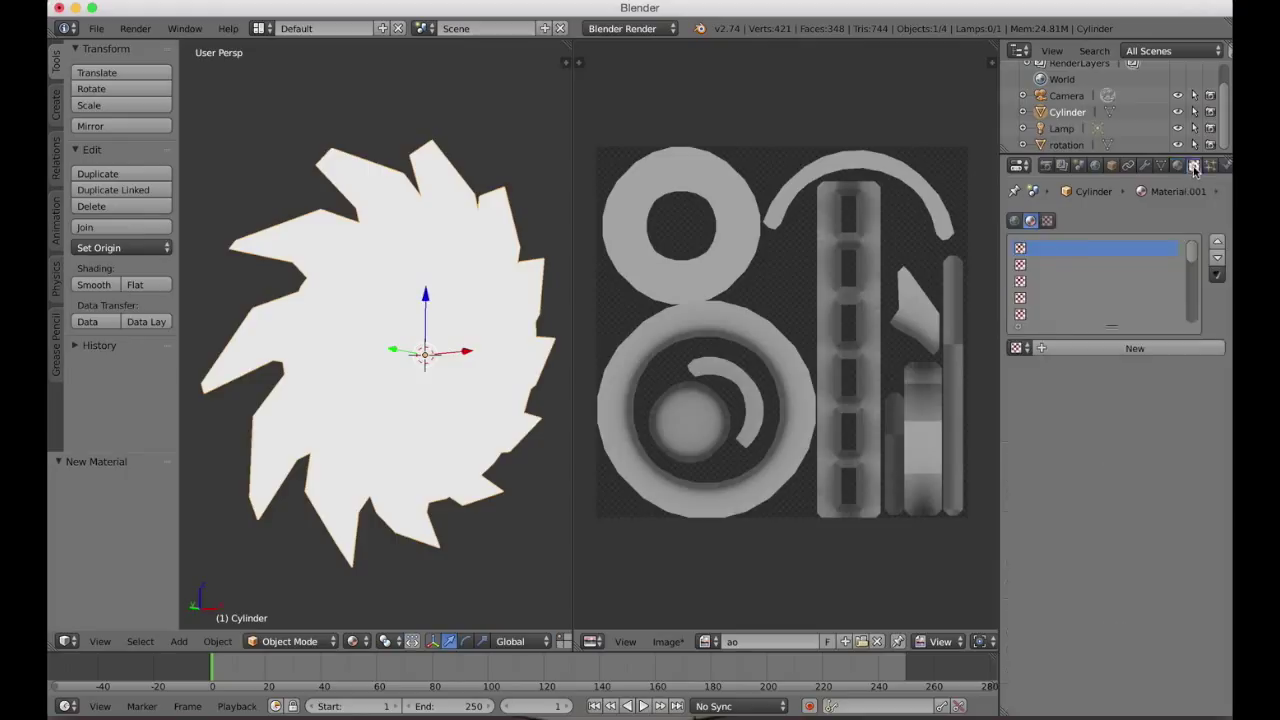
{"action": "left_click", "coordinate": [1078, 348]}
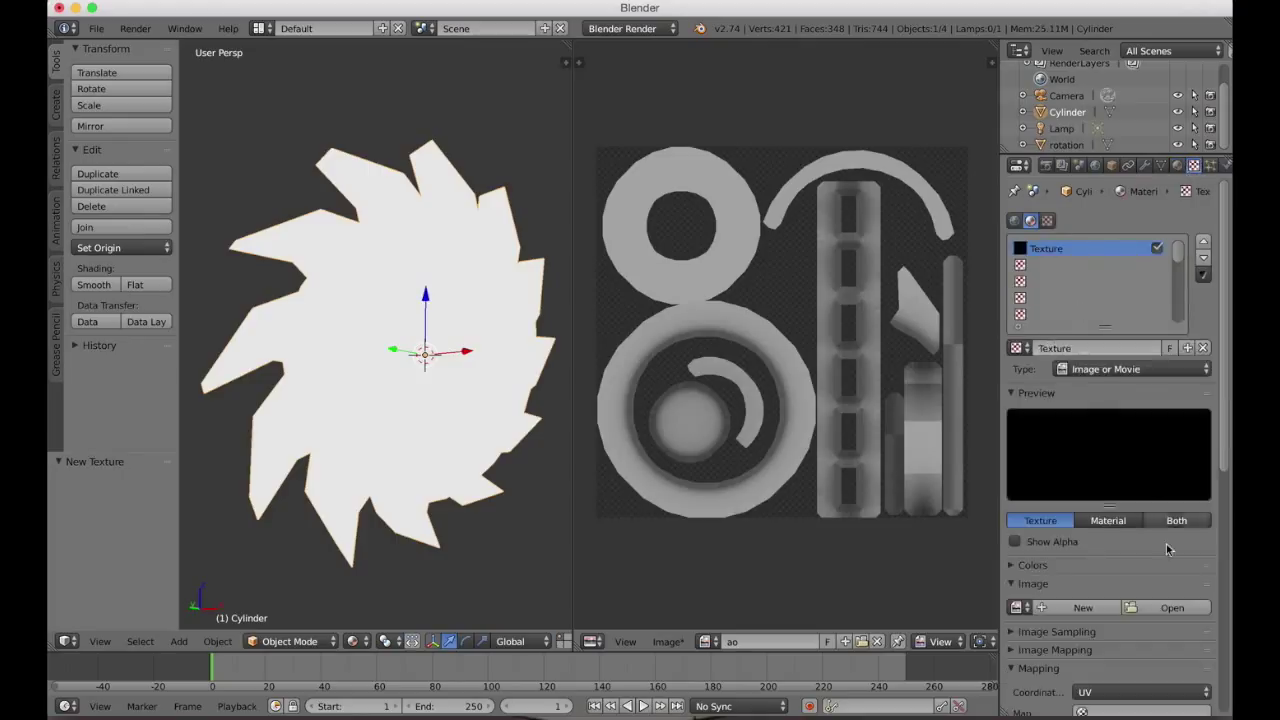
{"action": "scroll", "coordinate": [1101, 467], "scroll_direction": "down", "scroll_amount": 6}
{"action": "left_click", "coordinate": [1092, 445]}
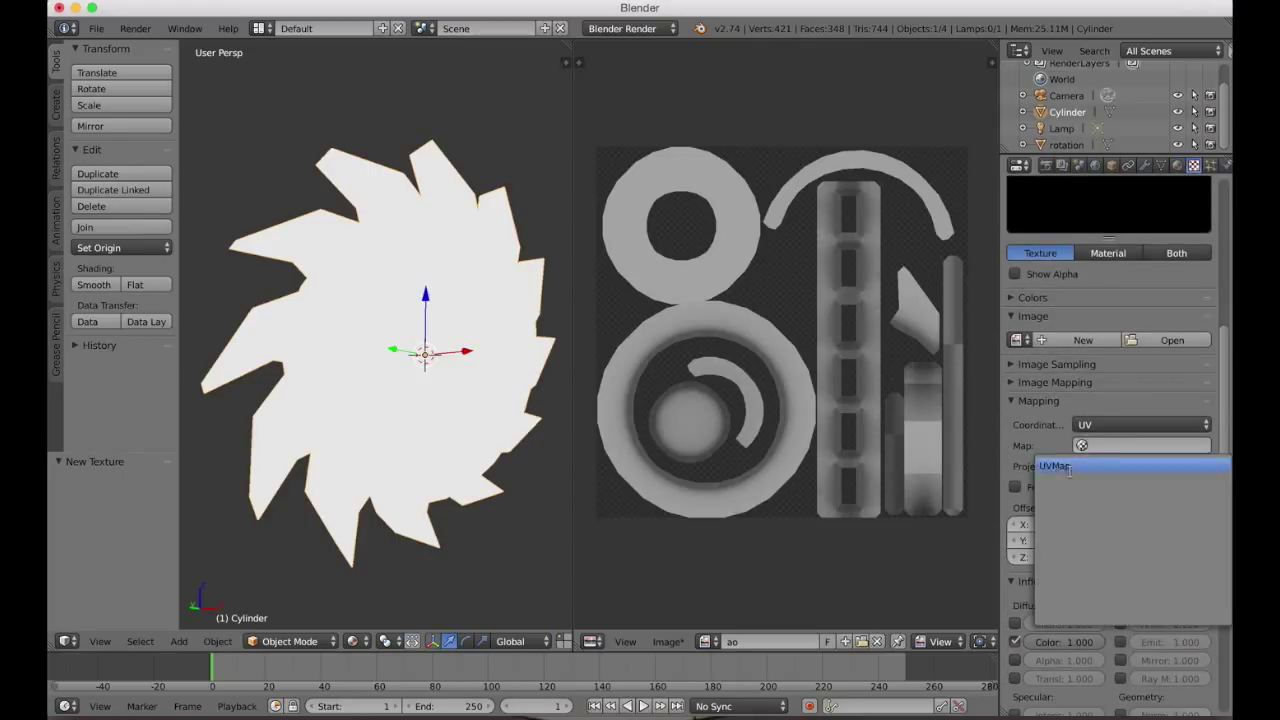
{"action": "left_click", "coordinate": [1068, 470]}
{"action": "scroll", "coordinate": [1152, 345], "scroll_direction": "up", "scroll_amount": 5}
{"action": "scroll", "coordinate": [1152, 345], "scroll_direction": "up", "scroll_amount": 3}
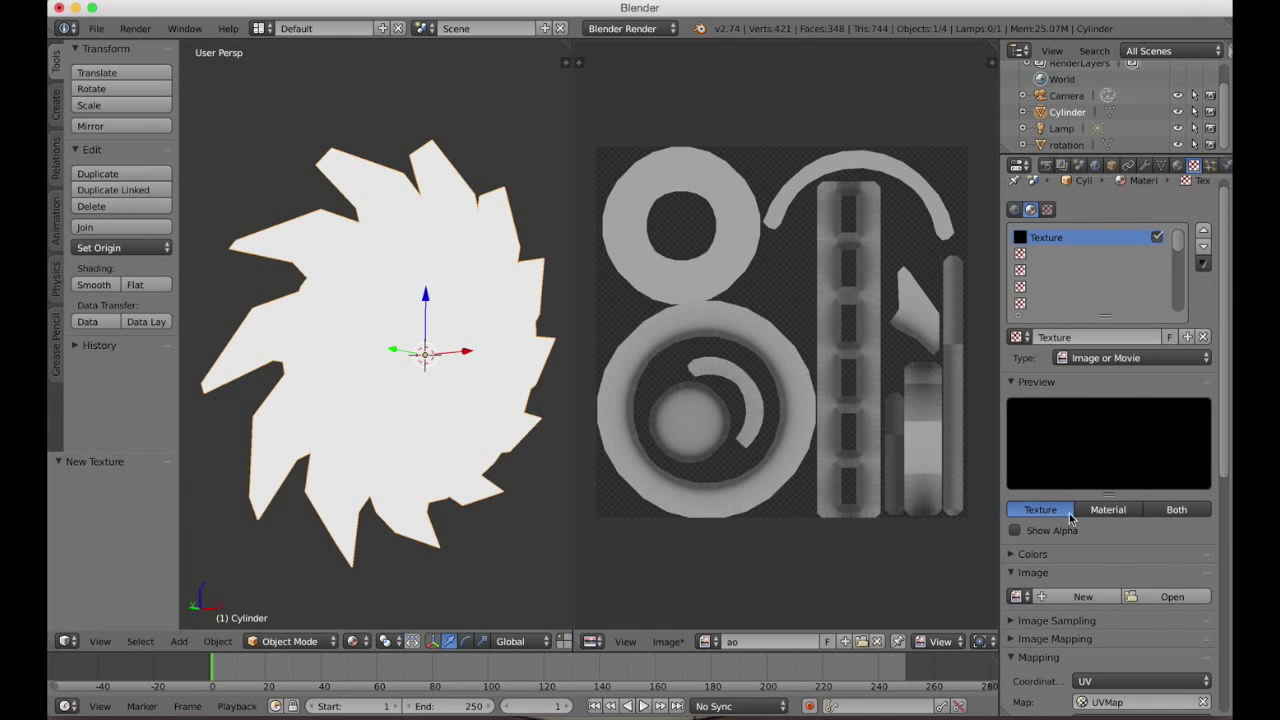
{"action": "left_click", "coordinate": [1019, 596]}
{"action": "left_click", "coordinate": [929, 431]}
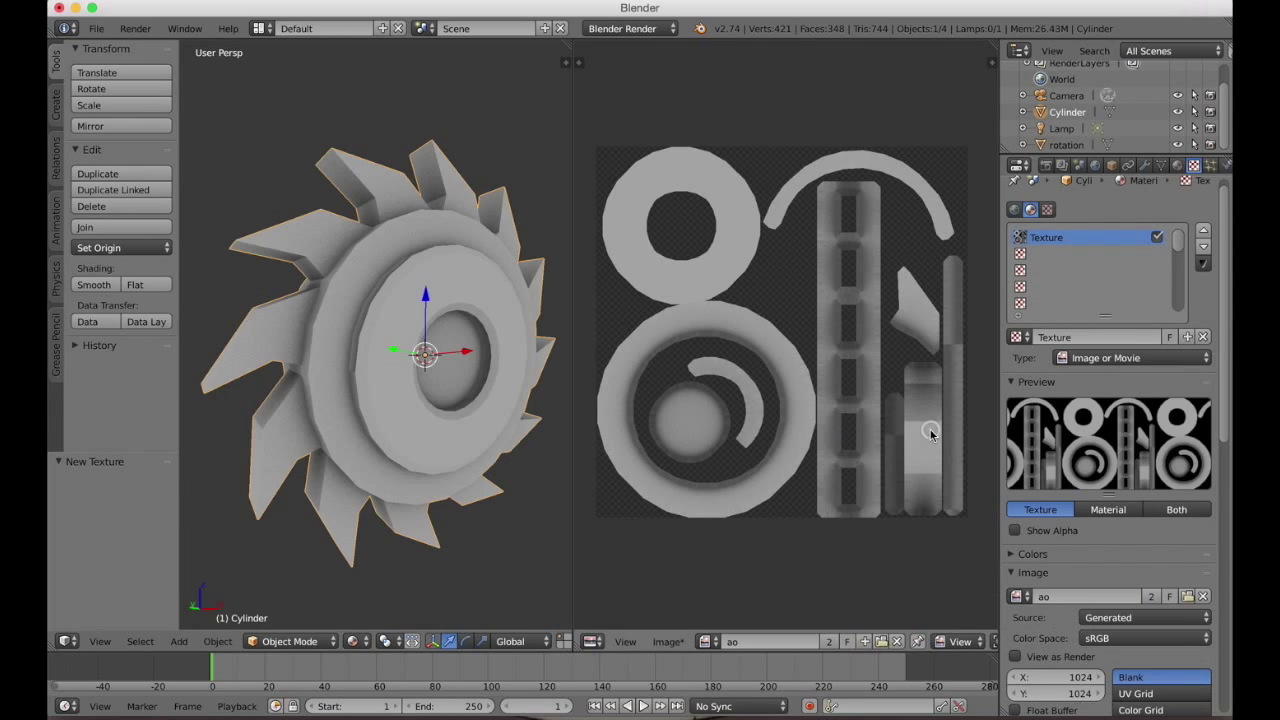
{"action": "key", "text": "shift+space"}
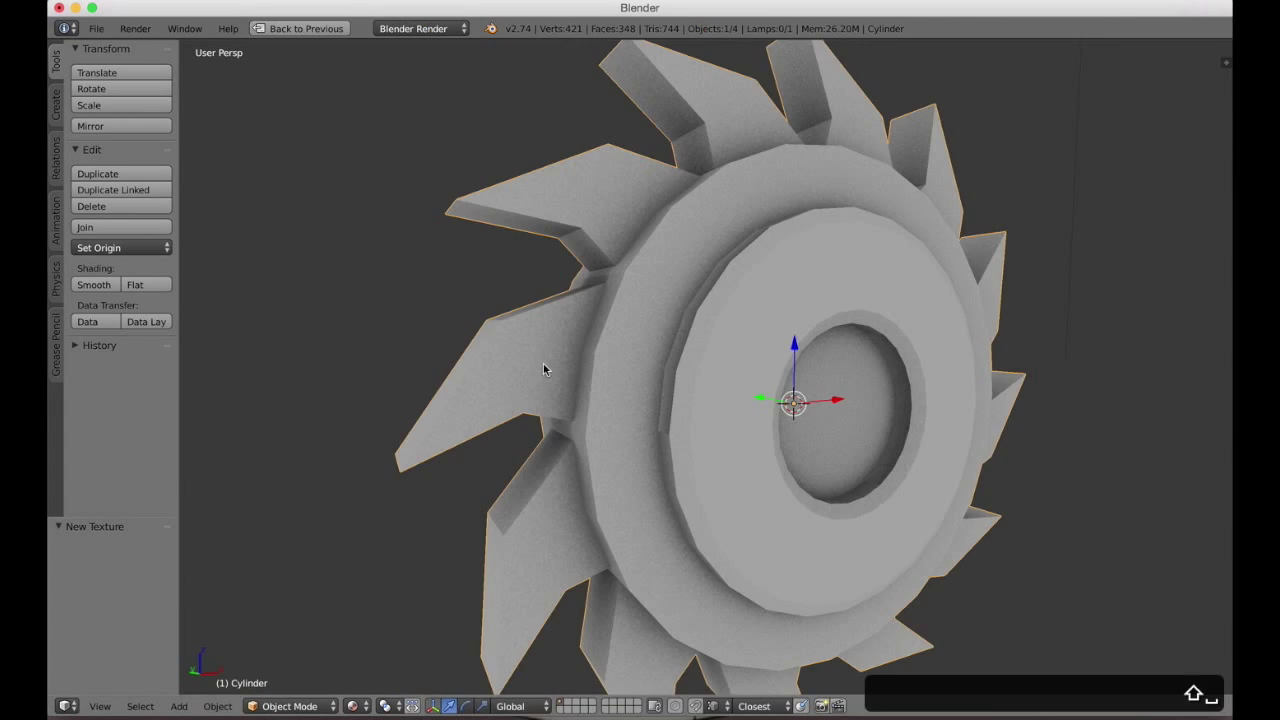
{"action": "key", "text": "shift+f"}
{"action": "key", "text": "d"}
{"action": "key", "text": "d"}
{"action": "key", "text": "a"}
{"action": "key", "text": "w"}
{"action": "key", "text": "a"}
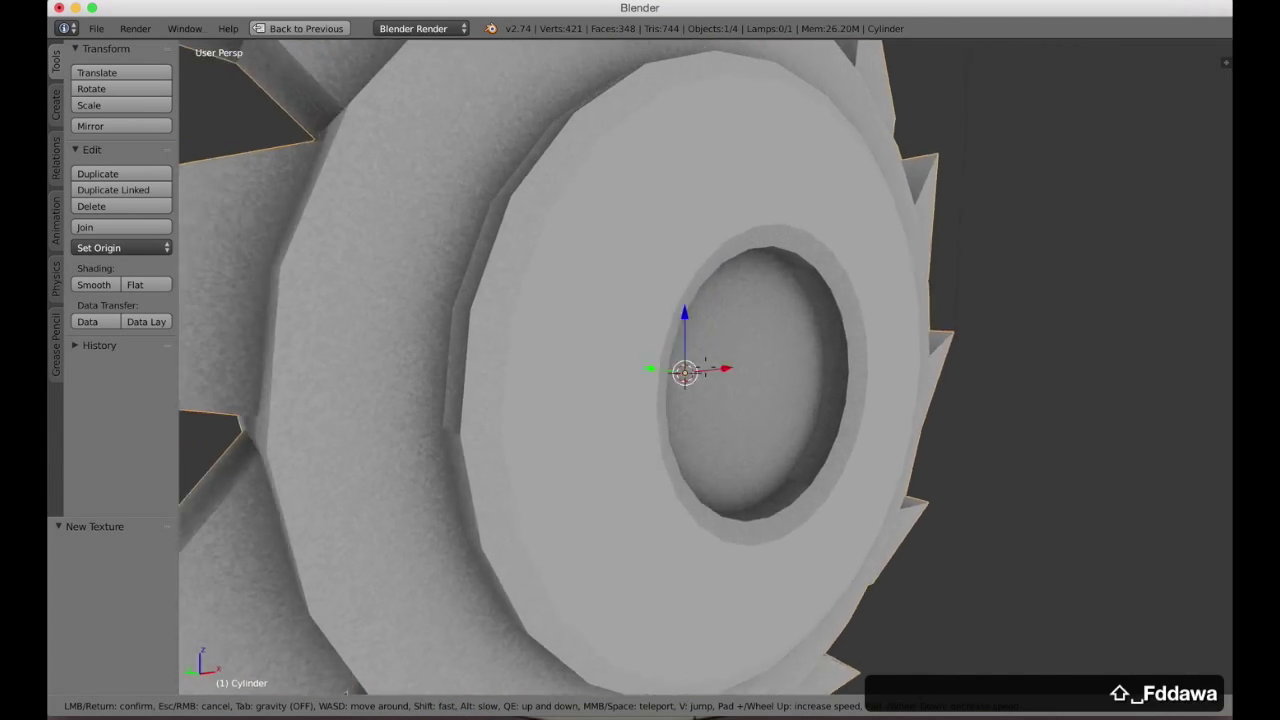
{"action": "left_click", "coordinate": [605, 431]}
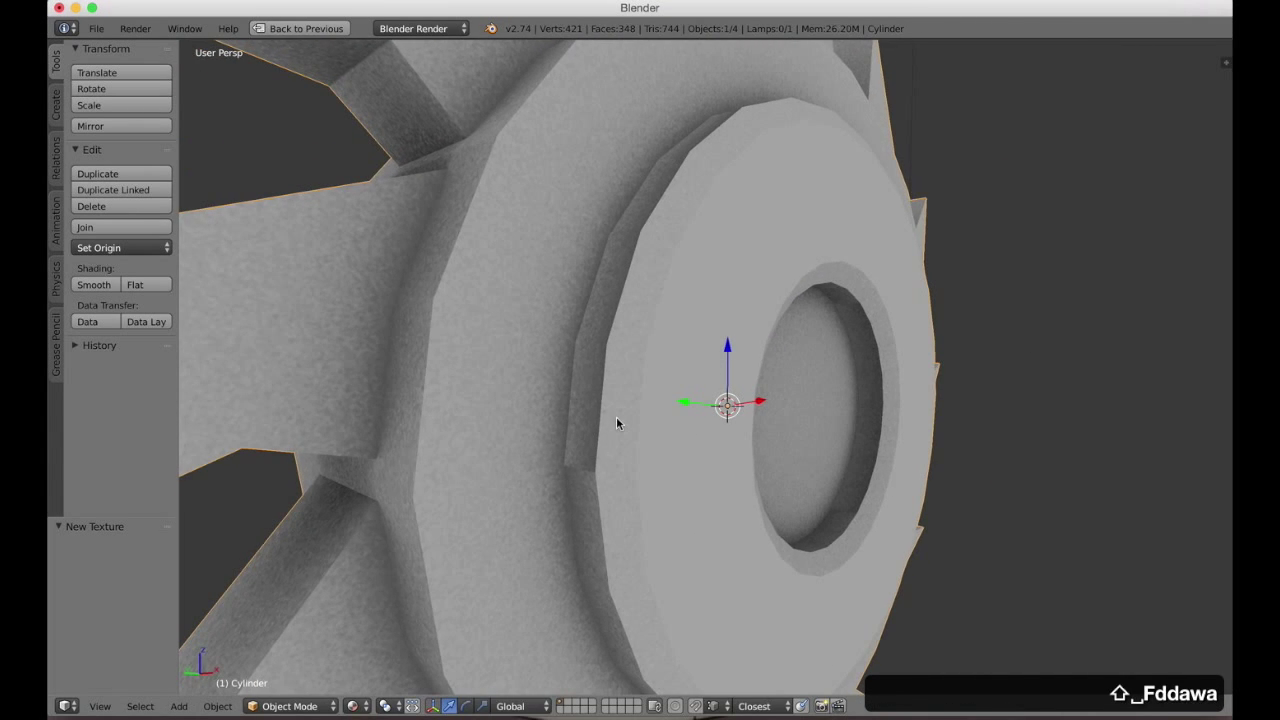
{"action": "key", "text": "shift+f"}
{"action": "key", "text": "s"}
{"action": "key", "text": "d"}
{"action": "key", "text": "d"}
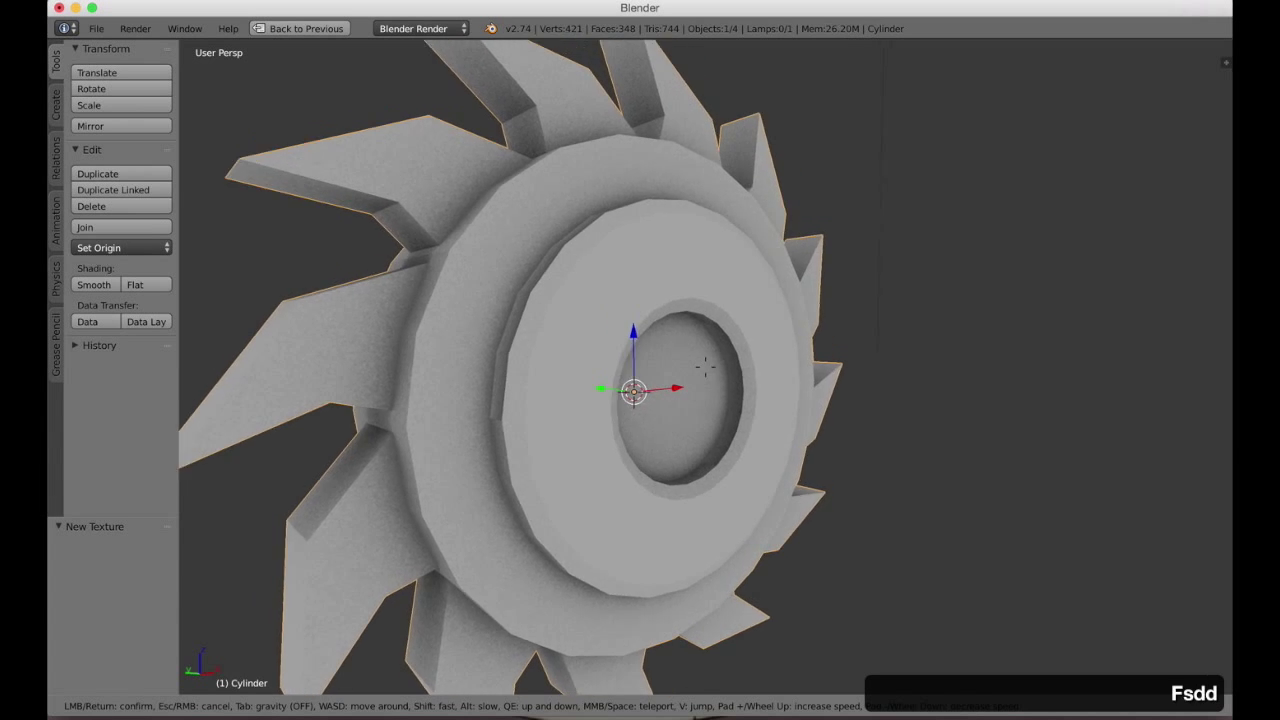
{"action": "key", "text": "w"}
{"action": "key", "text": "w"}
{"action": "key", "text": "d"}
{"action": "key", "text": "w"}
{"action": "key", "text": "w"}
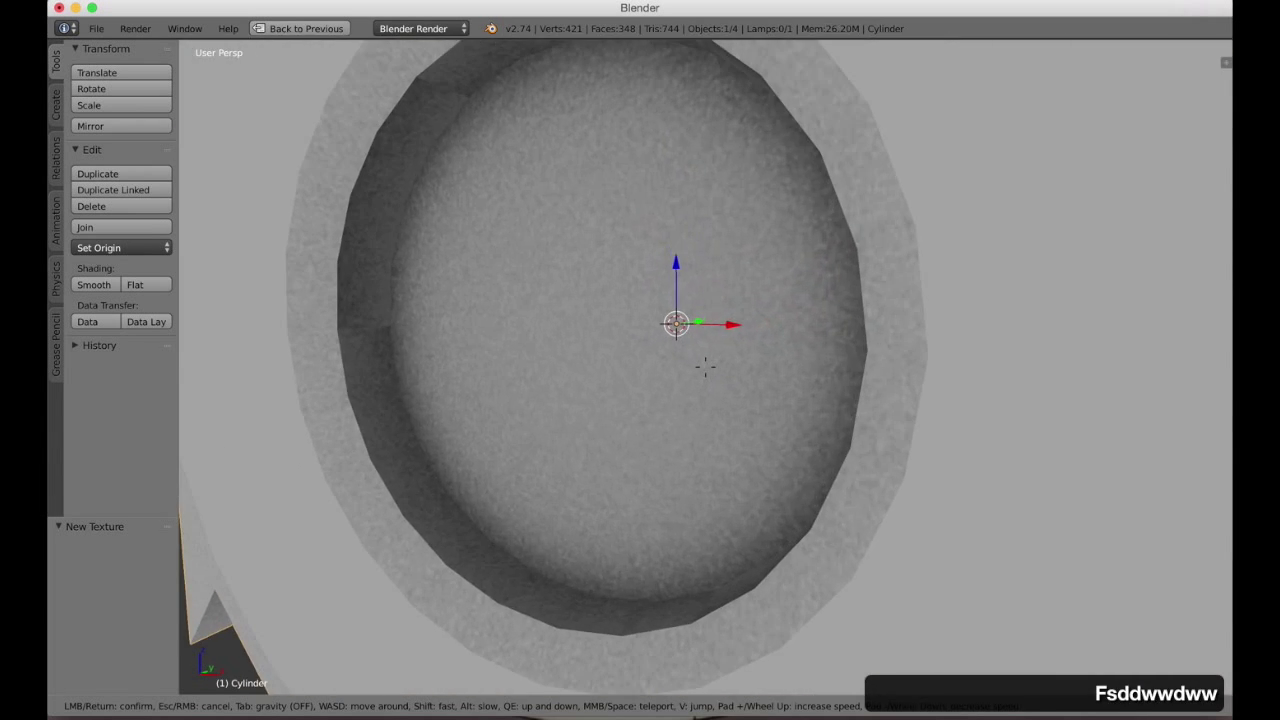
{"action": "key", "text": "a"}
{"action": "key", "text": "d"}
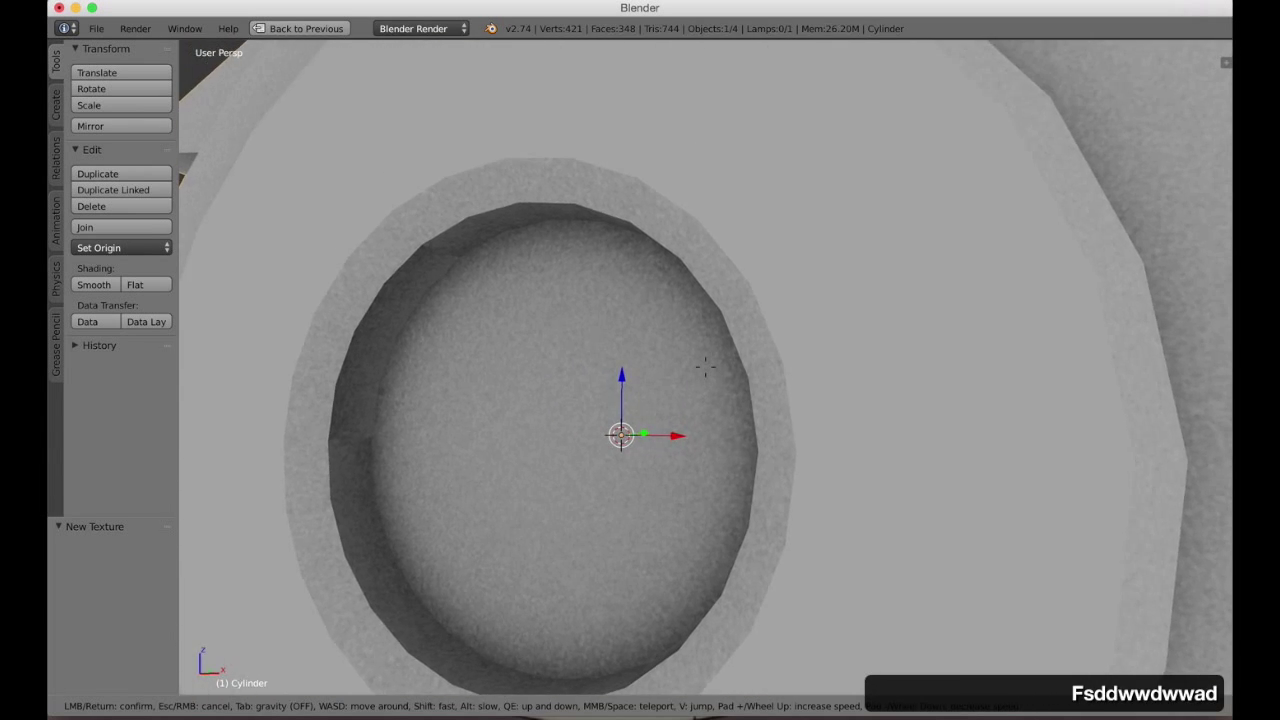
{"action": "left_click", "coordinate": [705, 367]}
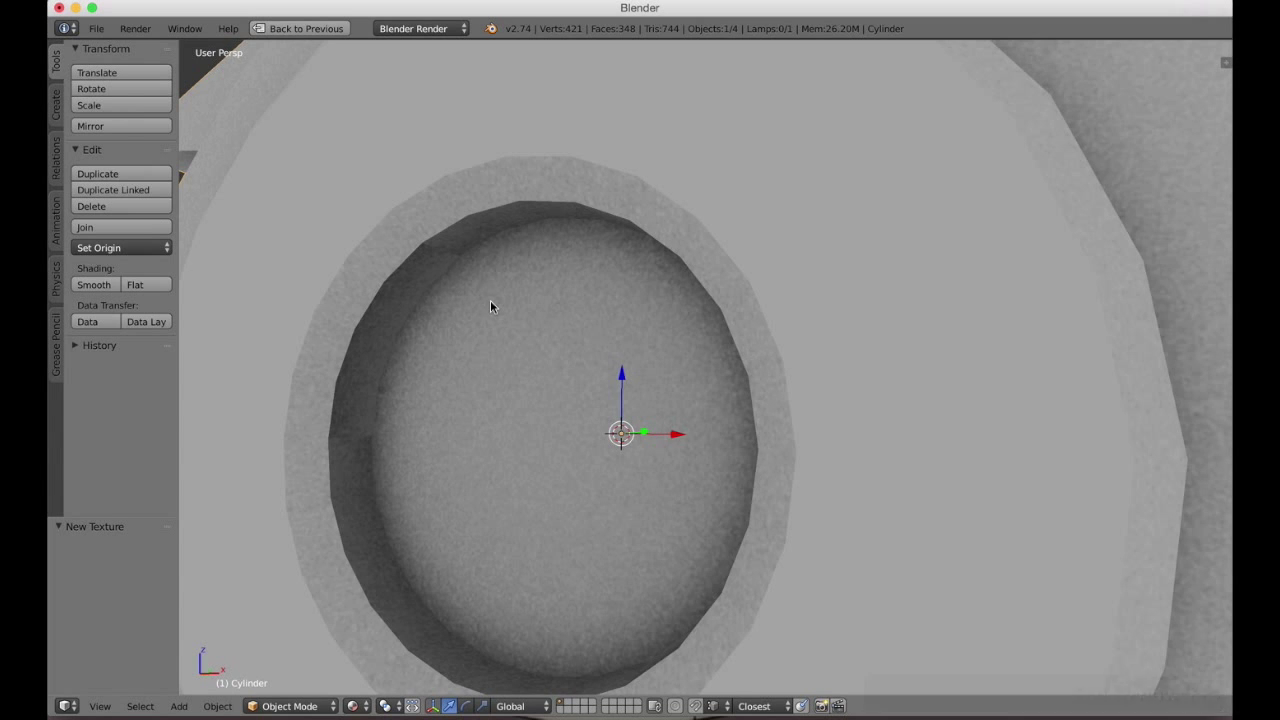
{"action": "key", "text": "shift+f"}
{"action": "key", "text": "s"}
{"action": "key", "text": "a"}
{"action": "key", "text": "w"}
{"action": "key", "text": "a"}
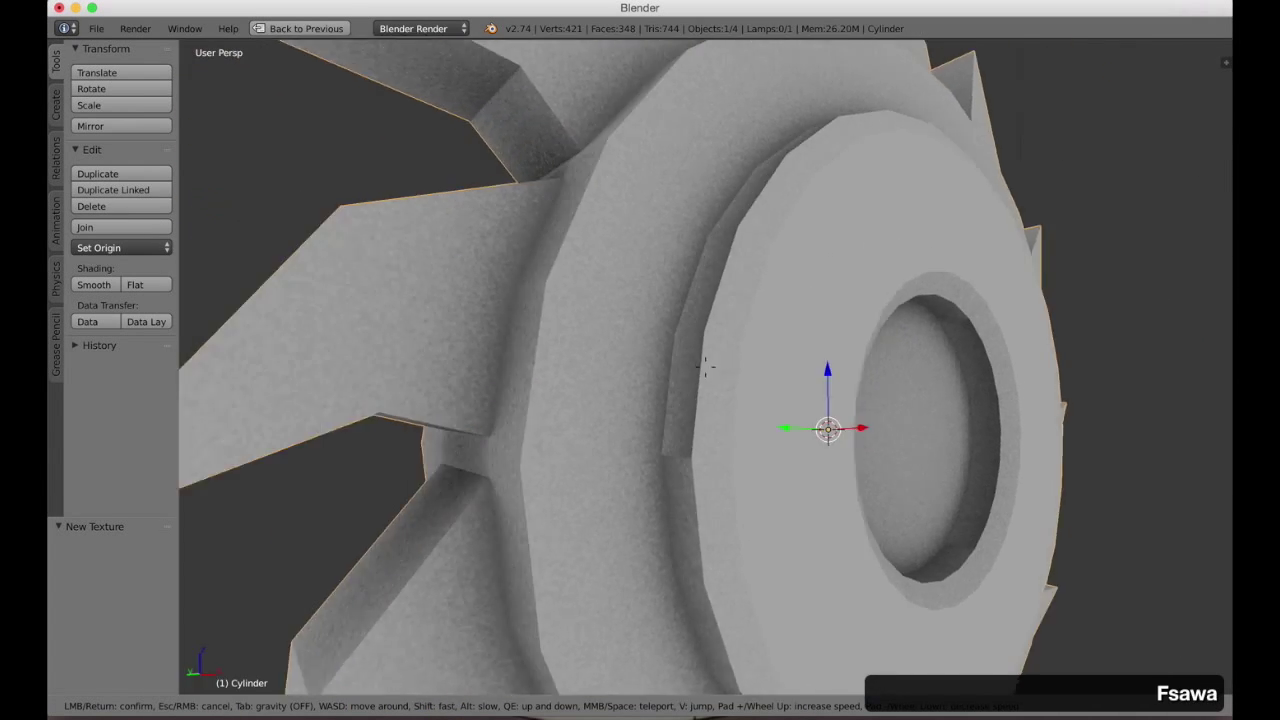
{"action": "left_click", "coordinate": [705, 367]}
In face select mode, mirror the outer ring band's UV island with X scale -1.
{"action": "key", "text": "shift+space"}
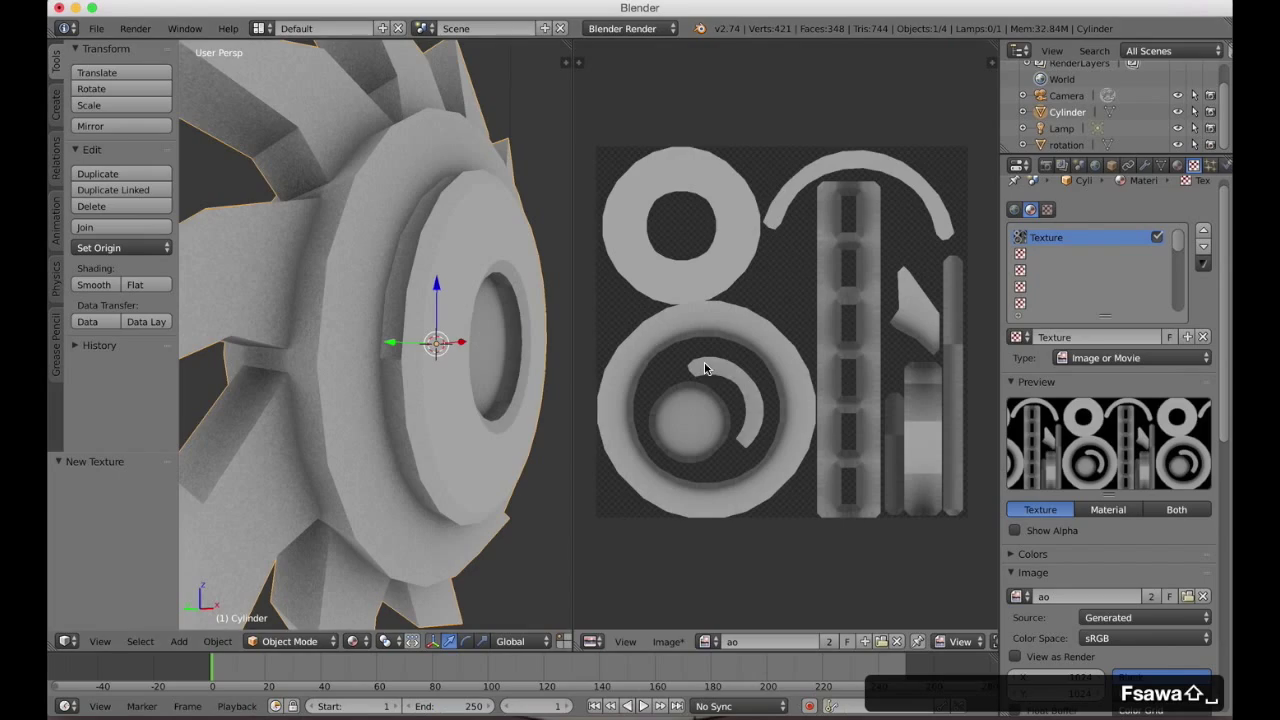
{"action": "key", "text": "Tab"}
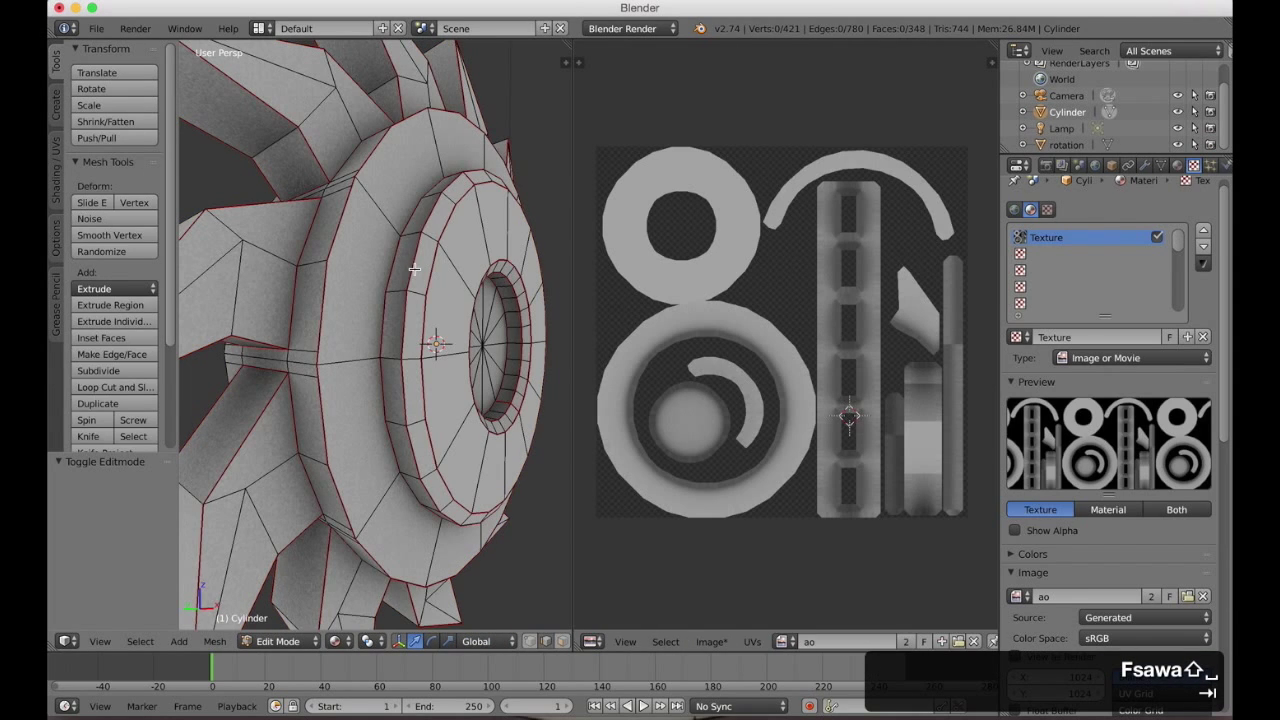
{"action": "key", "text": "ctrl+Tab"}
{"action": "left_click", "coordinate": [374, 269]}
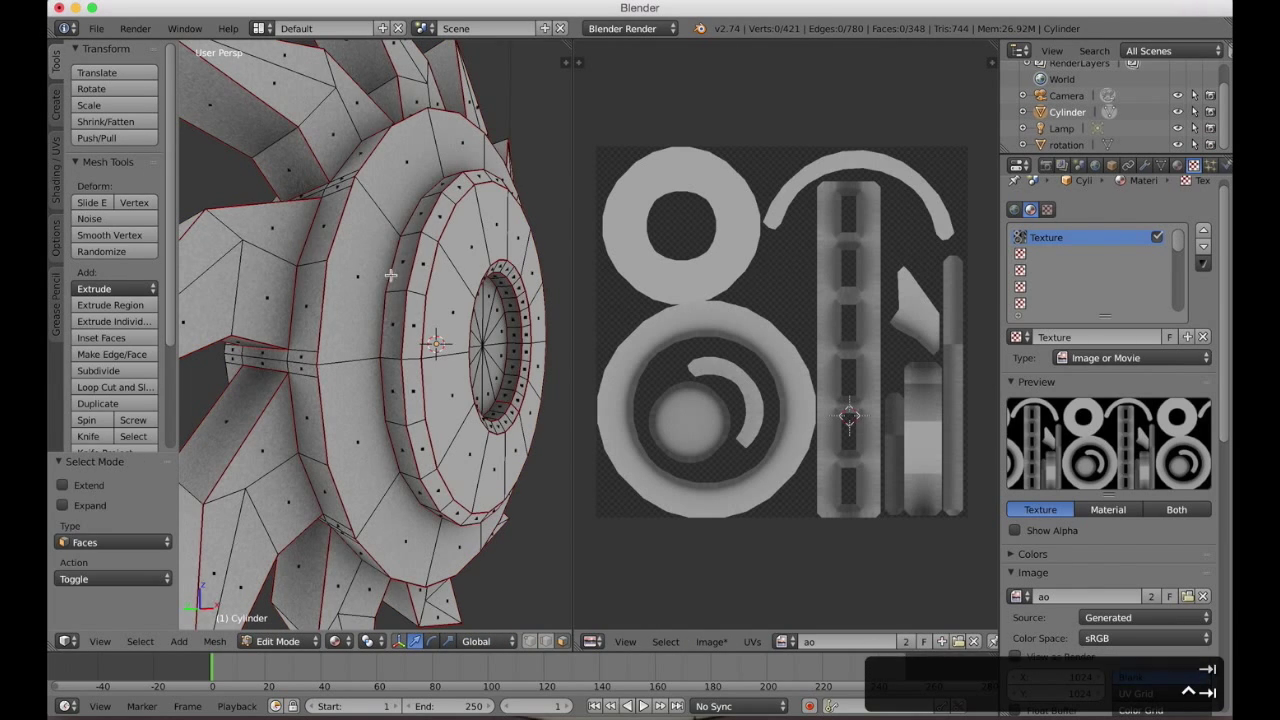
{"action": "key", "text": "l"}
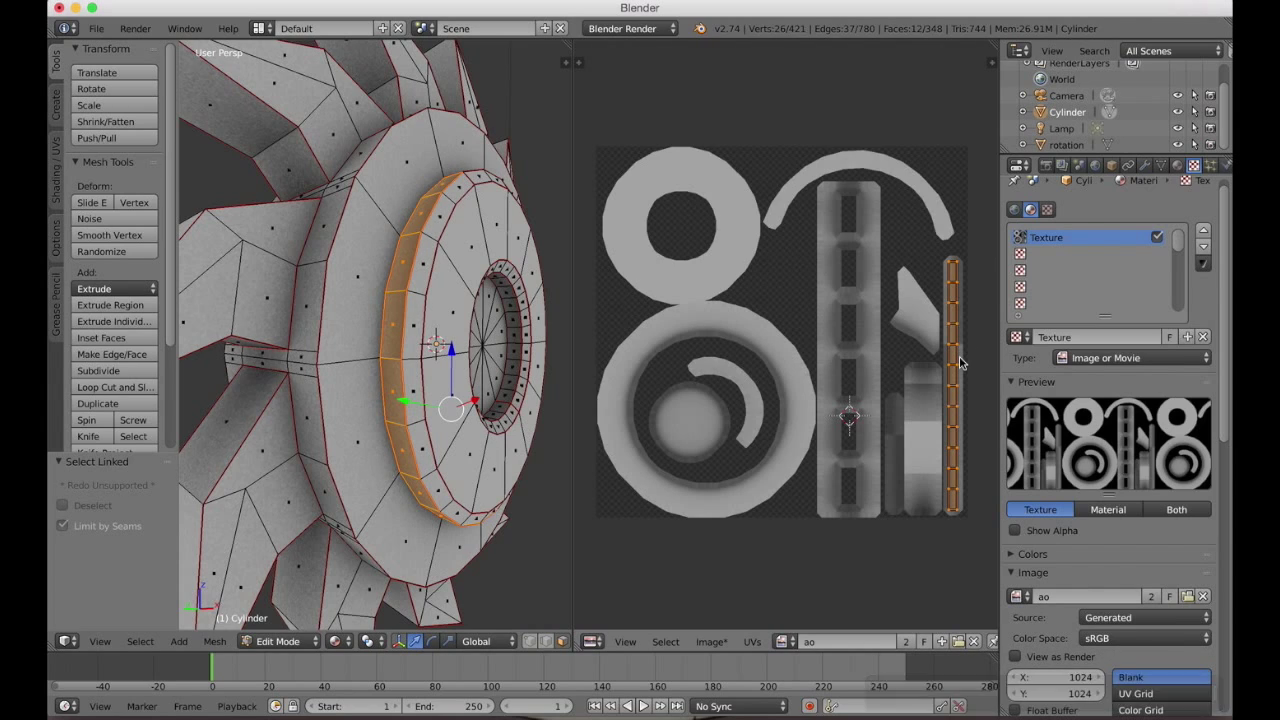
{"action": "key", "text": "s"}
{"action": "key", "text": "x"}
{"action": "key", "text": "minus"}
{"action": "key", "text": "1"}
{"action": "key", "text": "Return"}
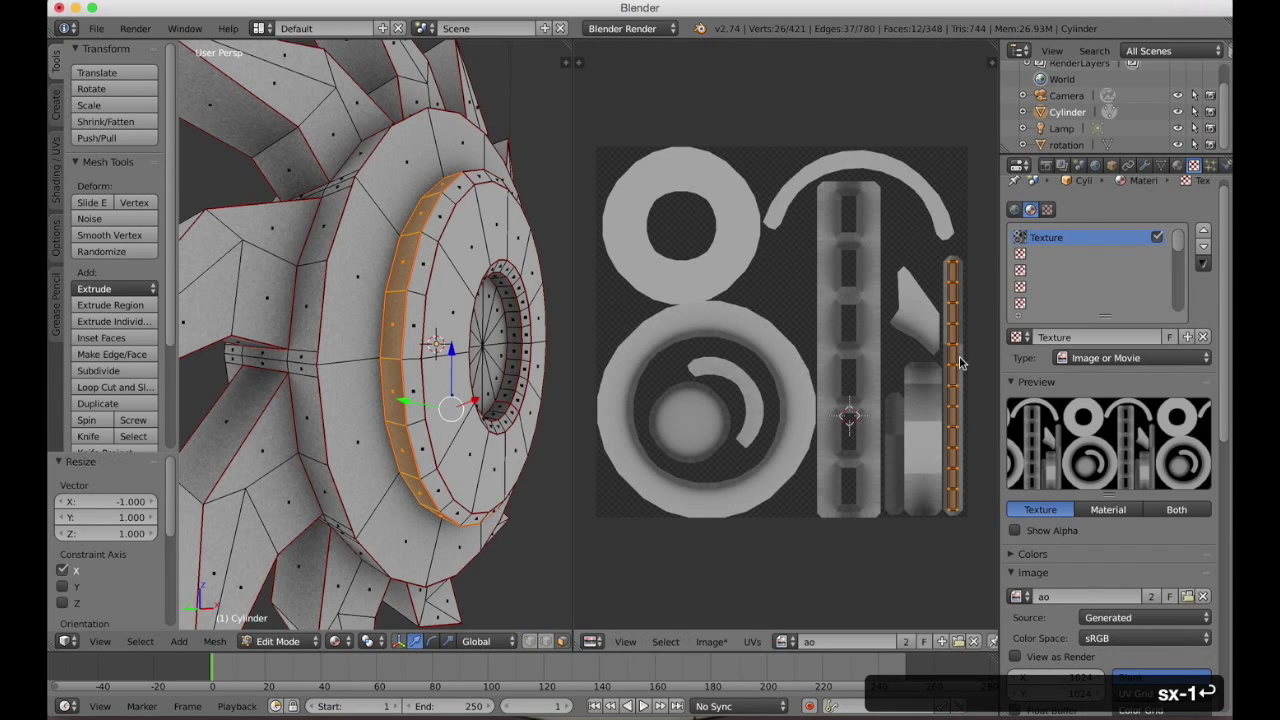
{"action": "key", "text": "a"}
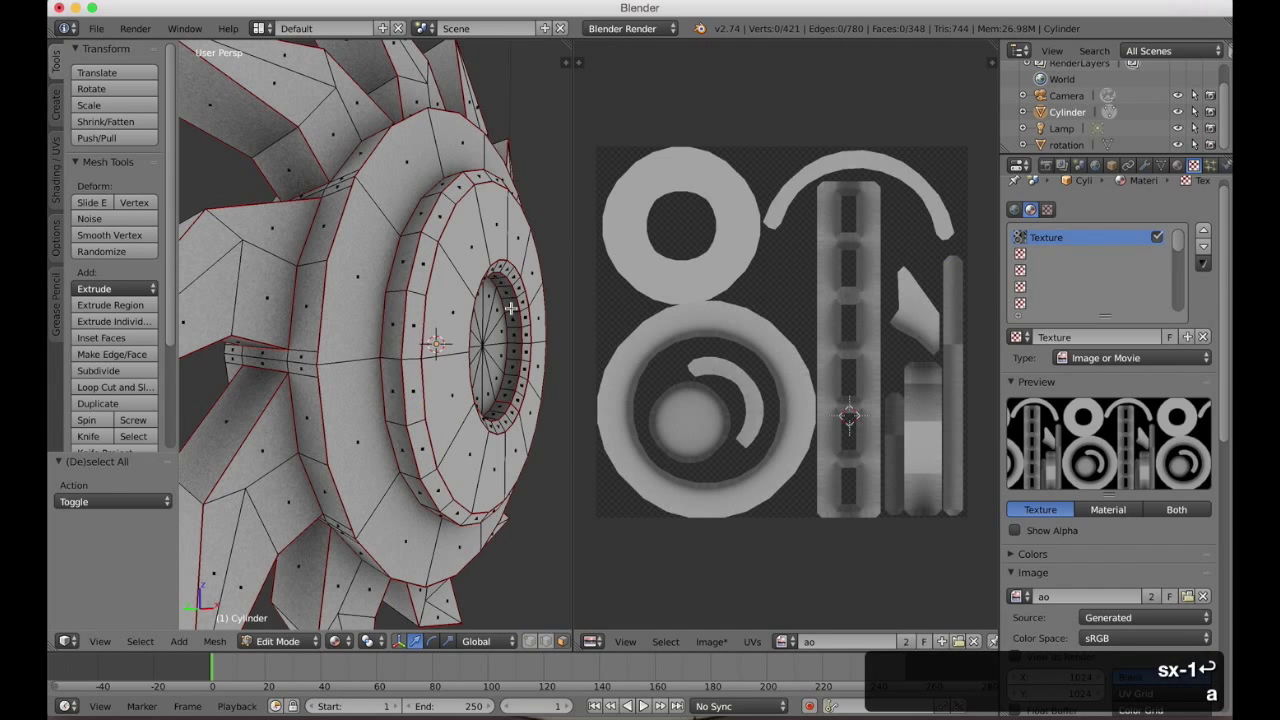
Mirror the inner ring band's UV island with X scale -1, then deselect all.
{"action": "key", "text": "l"}
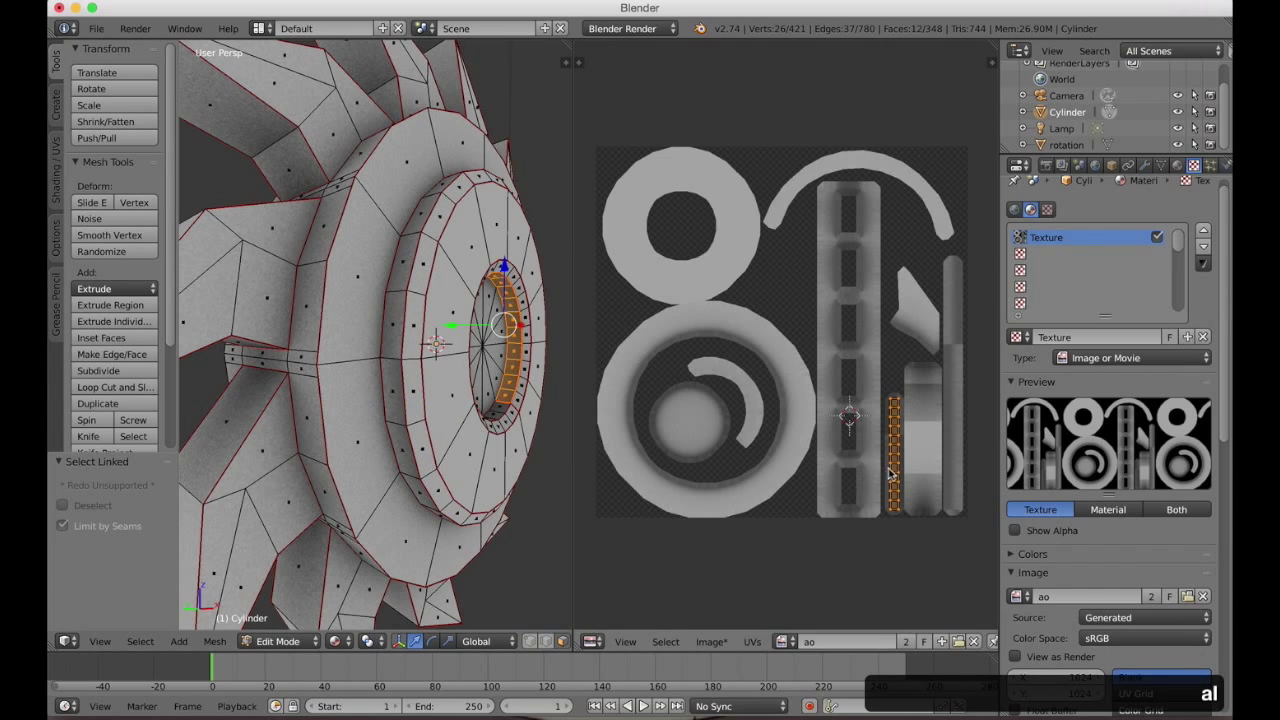
{"action": "key", "text": "s"}
{"action": "key", "text": "x"}
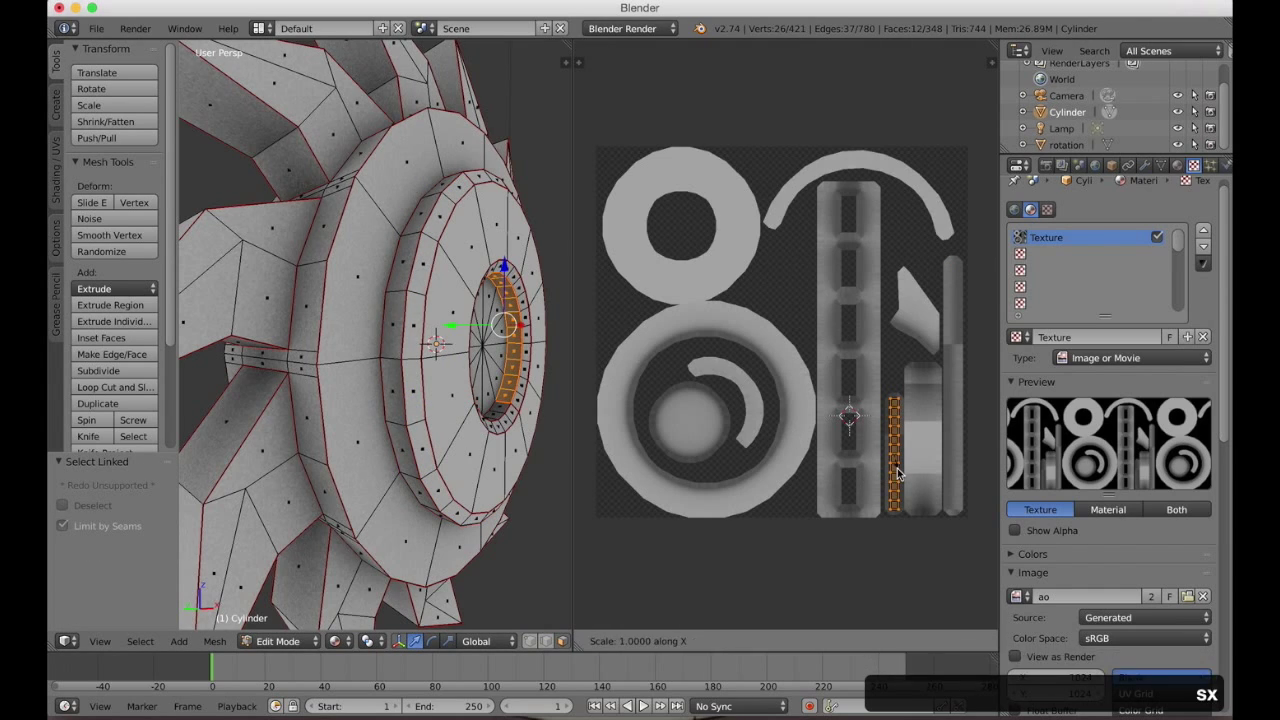
{"action": "key", "text": "minus"}
{"action": "key", "text": "1"}
{"action": "key", "text": "Return"}
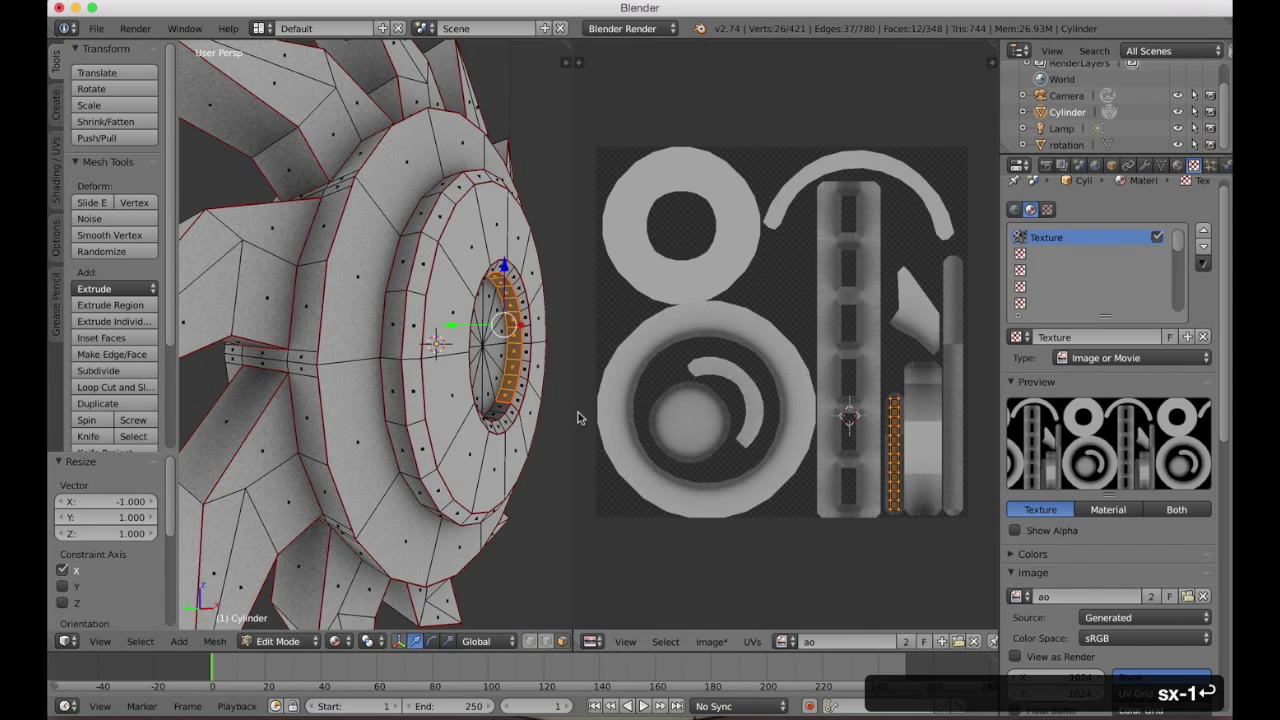
{"action": "key", "text": "a"}
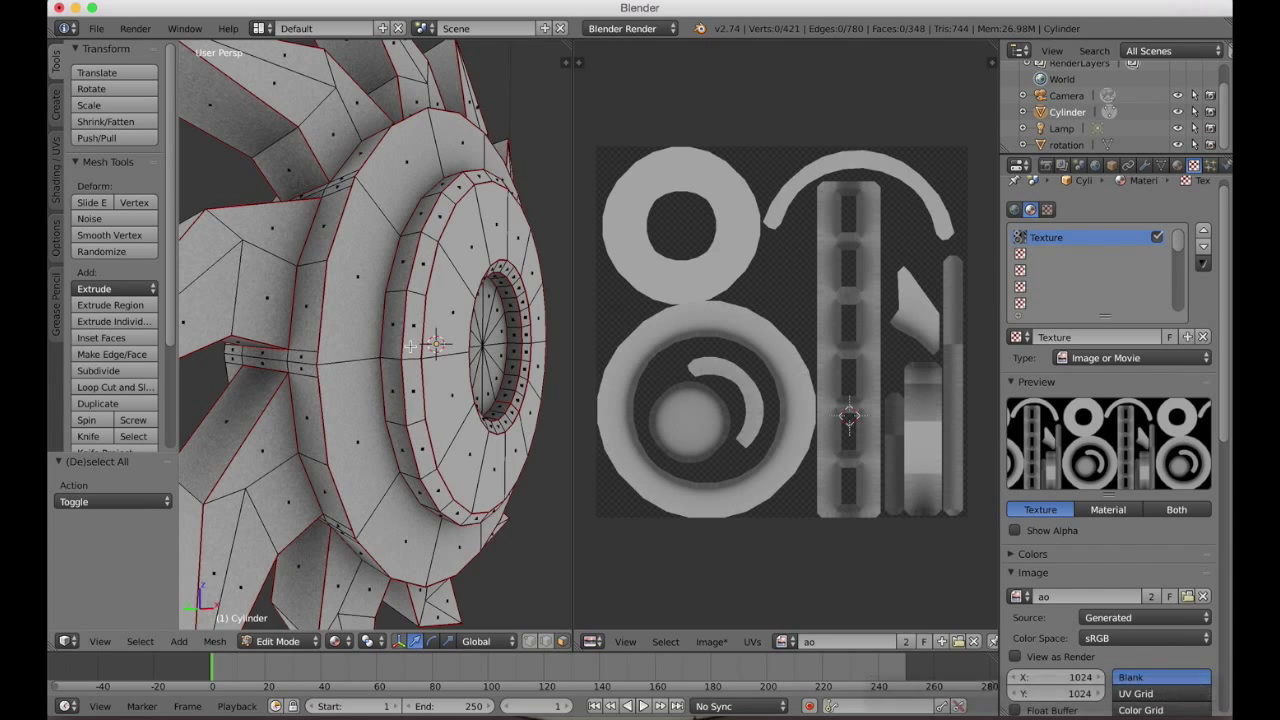
Select the whole mesh, re-bake Ambient Occlusion into 'ao', and return to Object Mode.
{"action": "key", "text": "a"}
{"action": "left_click", "coordinate": [1046, 165]}
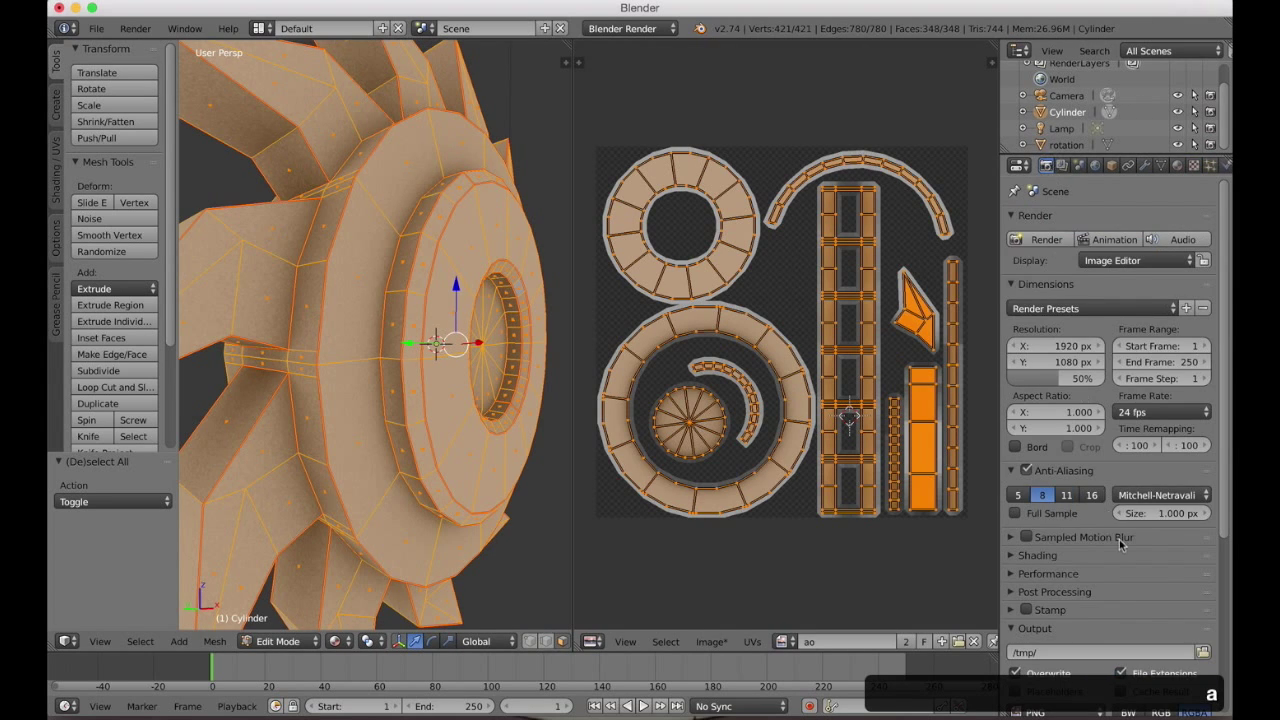
{"action": "scroll", "coordinate": [1118, 630], "scroll_direction": "down", "scroll_amount": 6}
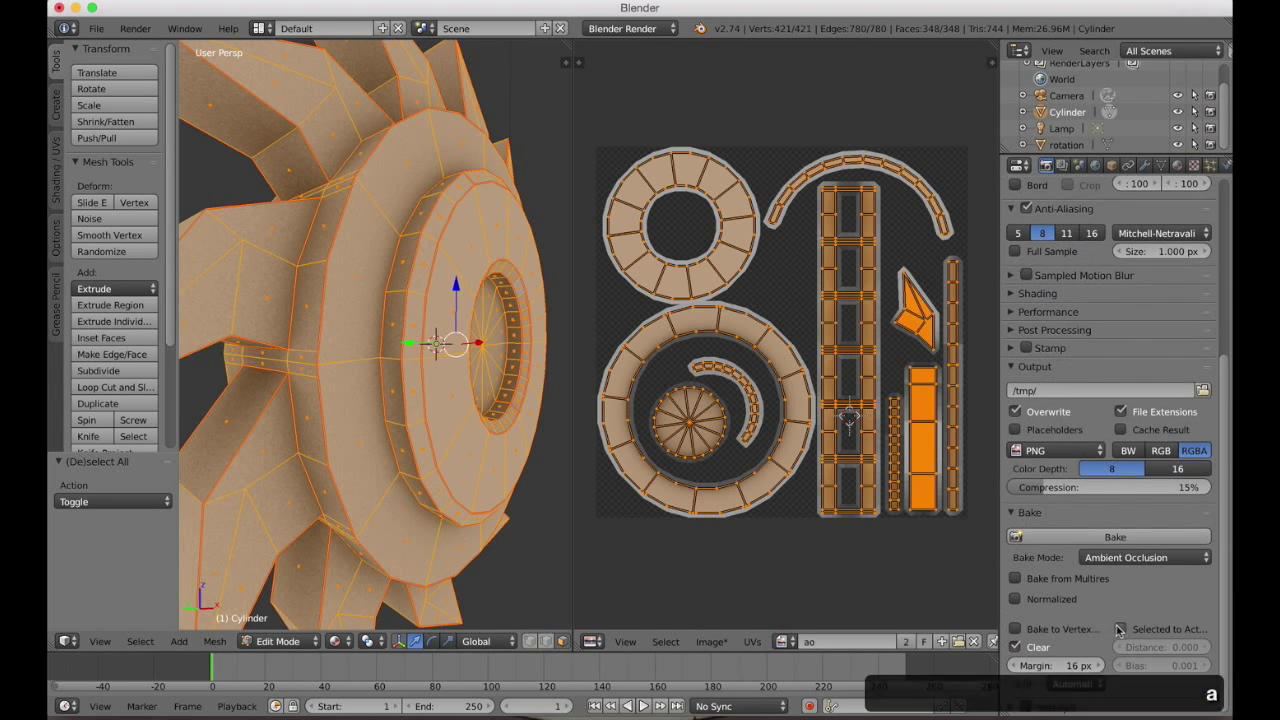
{"action": "left_click", "coordinate": [1090, 537]}
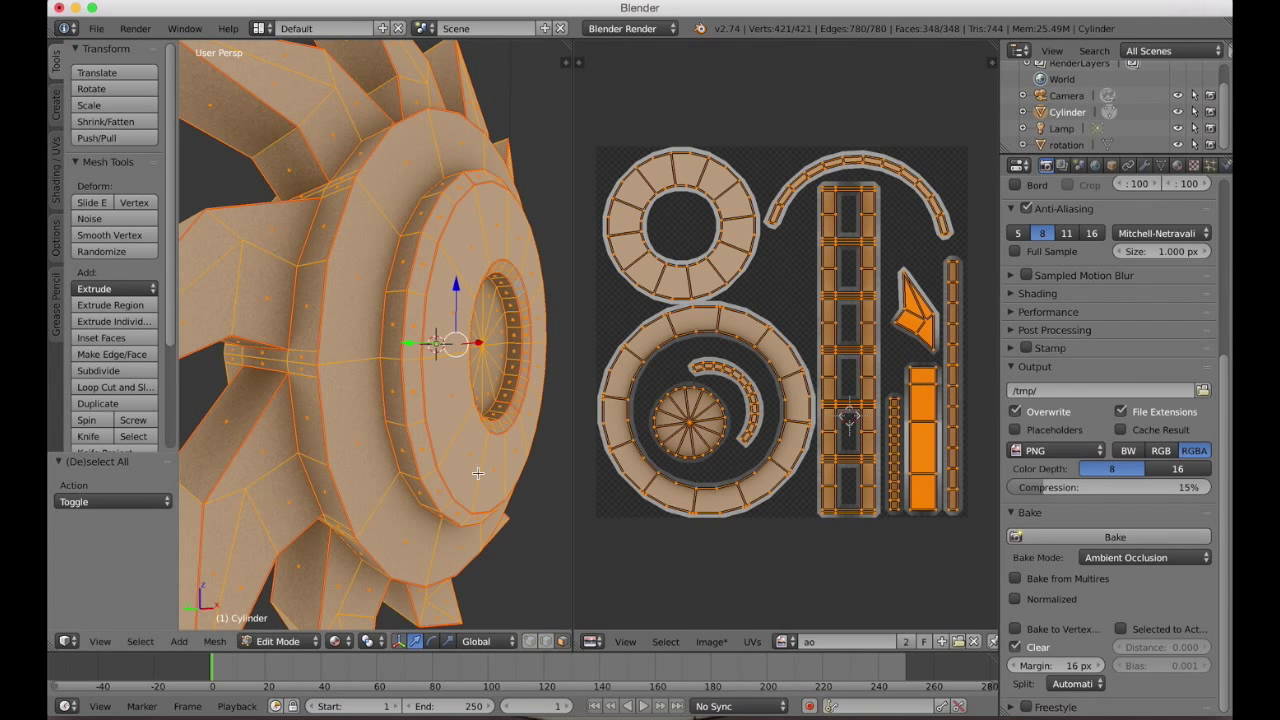
{"action": "key", "text": "Tab"}
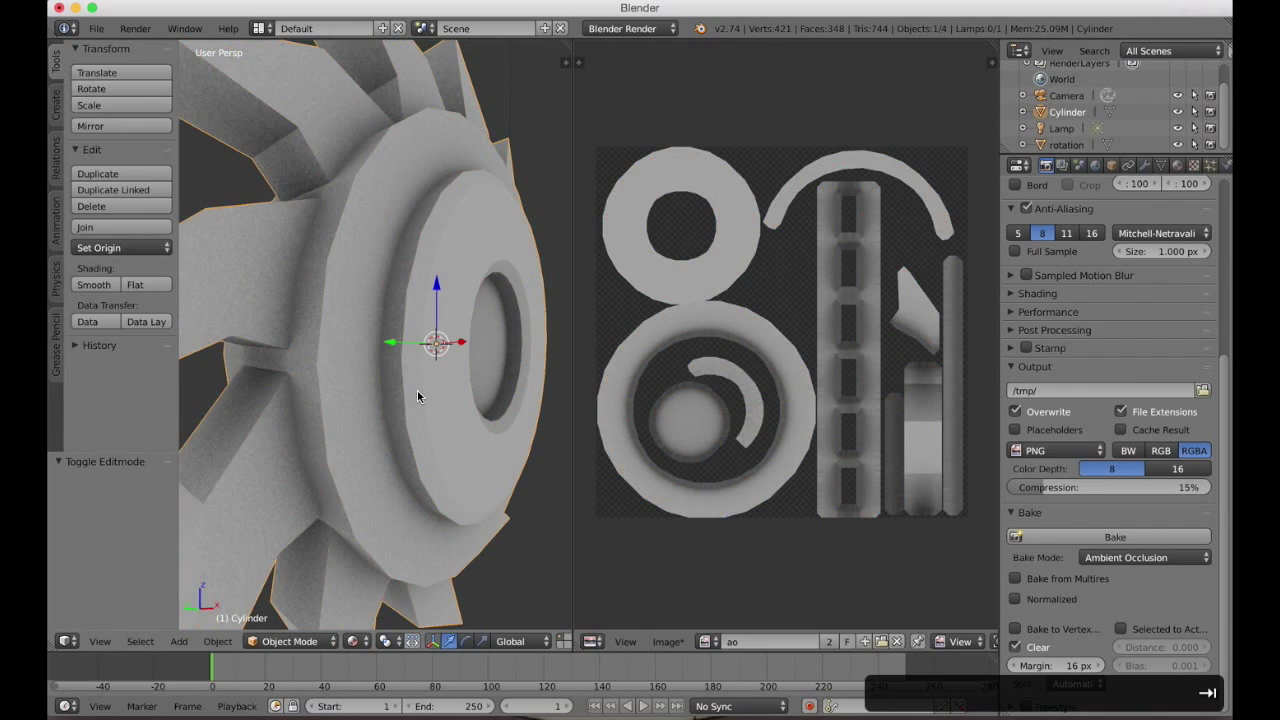
{"action": "key", "text": "shift+space"}
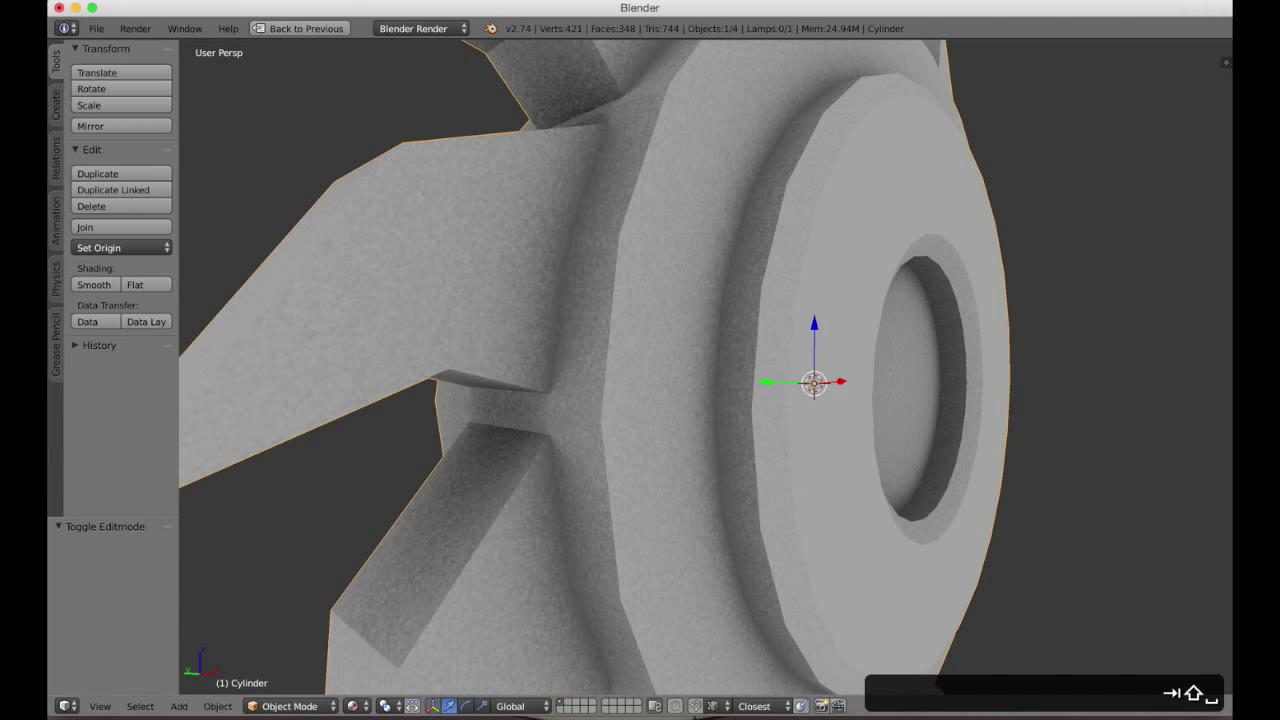
{"action": "key", "text": "shift+f"}
{"action": "key", "text": "d"}
{"action": "key", "text": "w"}
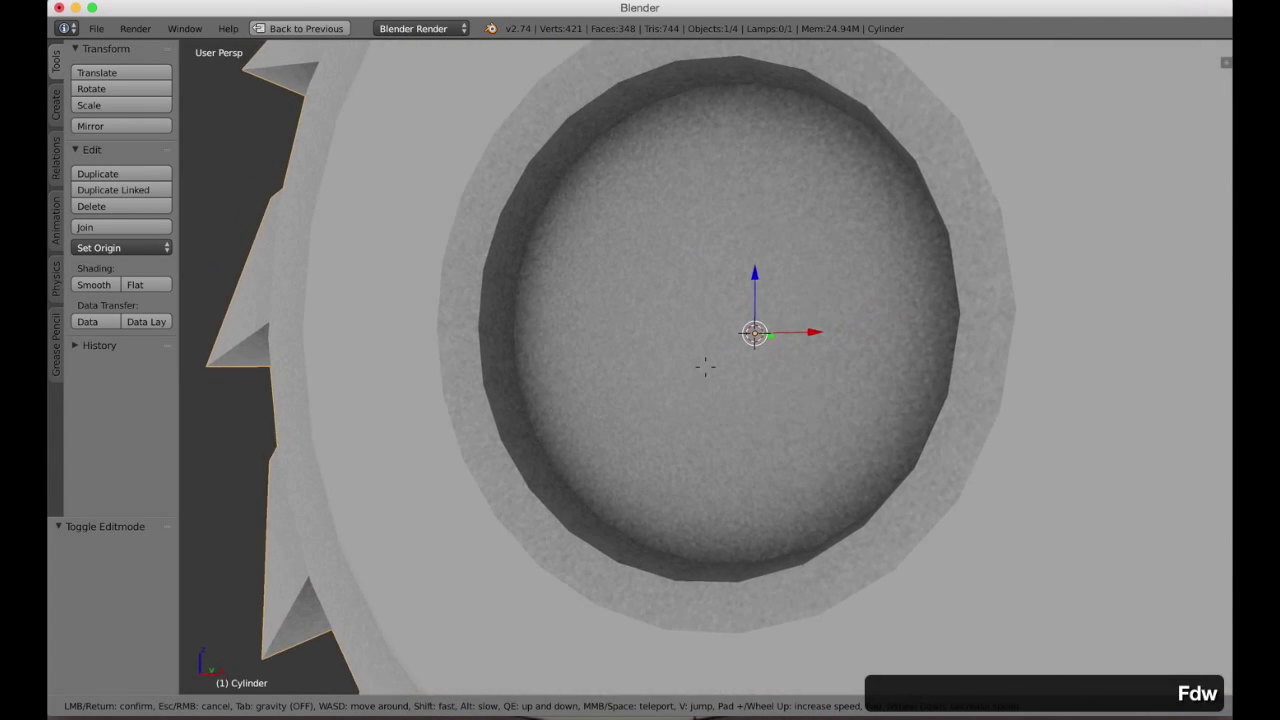
{"action": "key", "text": "a"}
{"action": "key", "text": "s"}
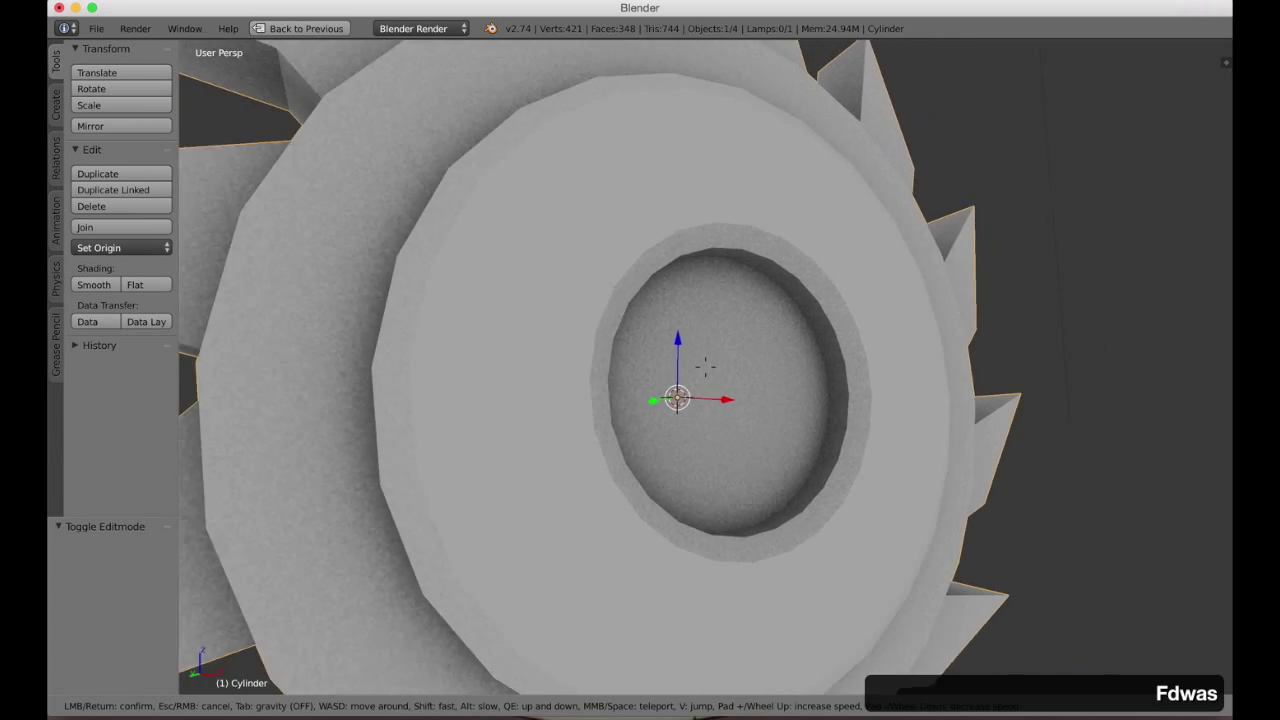
{"action": "key", "text": "a"}
{"action": "key", "text": "d"}
{"action": "key", "text": "w"}
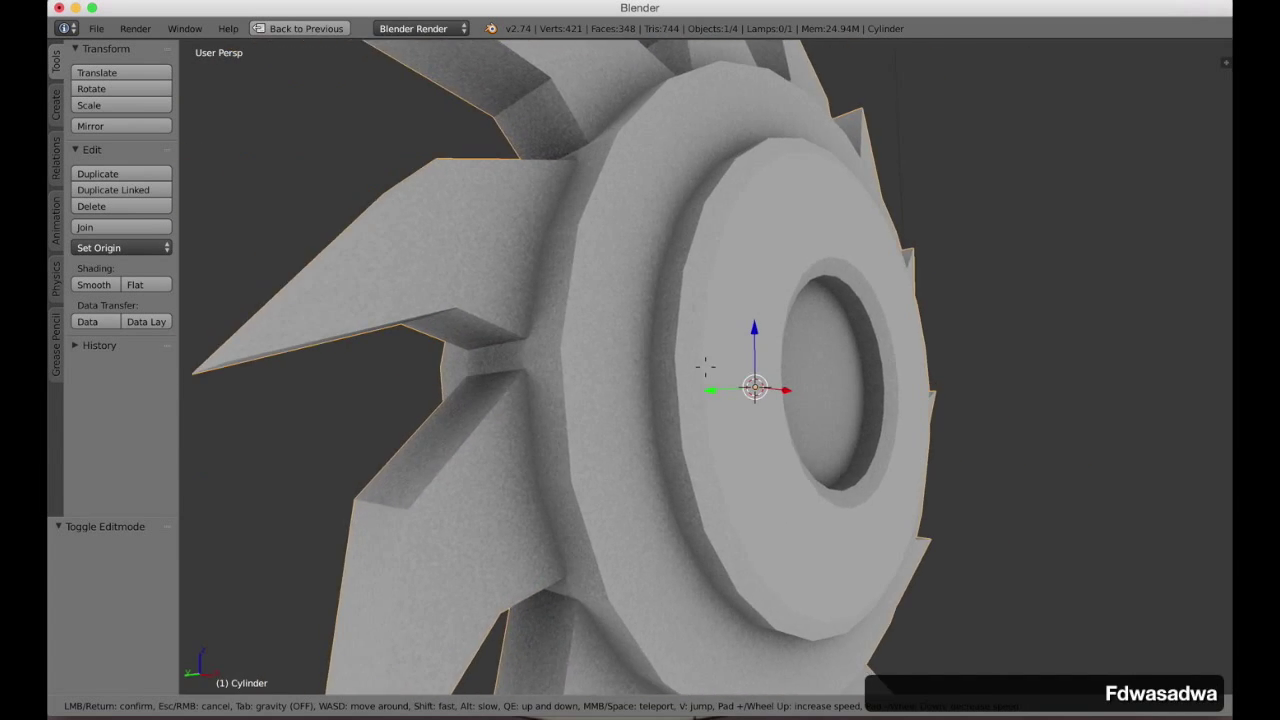
{"action": "left_click", "coordinate": [705, 366]}
{"action": "key", "text": "shift+space"}
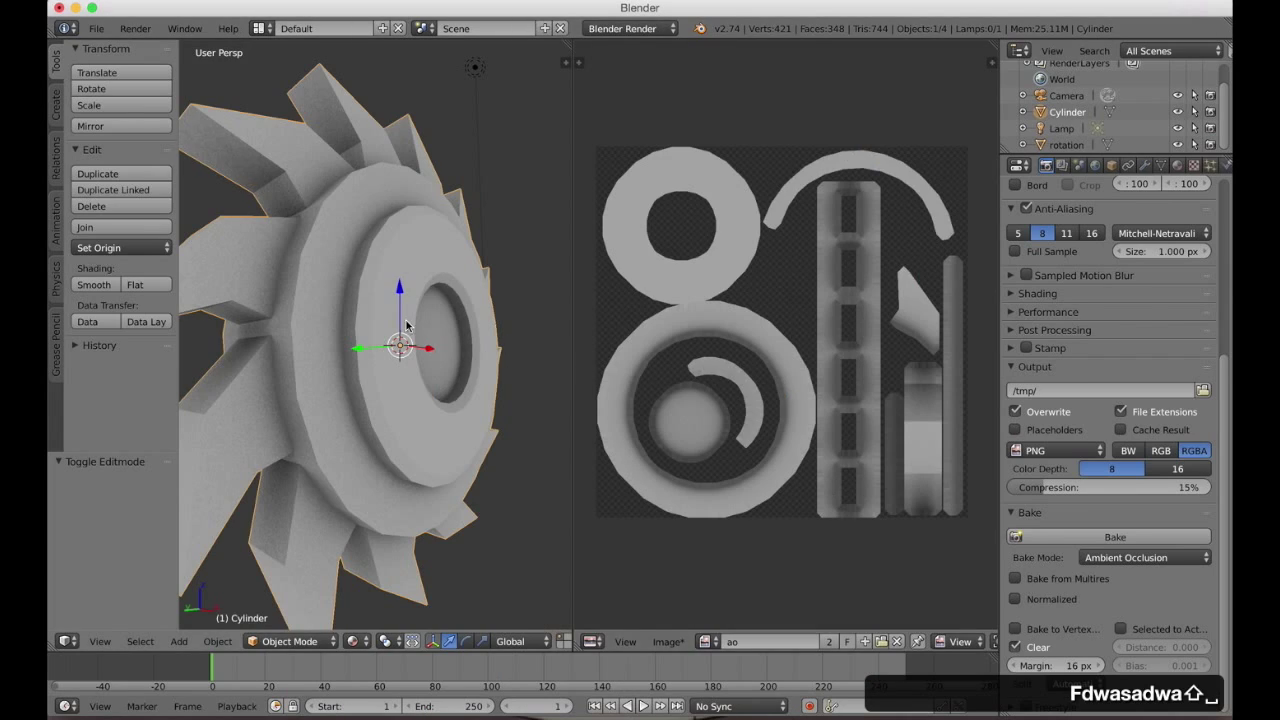
{"action": "key", "text": "Tab"}
{"action": "key", "text": "a"}
{"action": "key", "text": "a"}
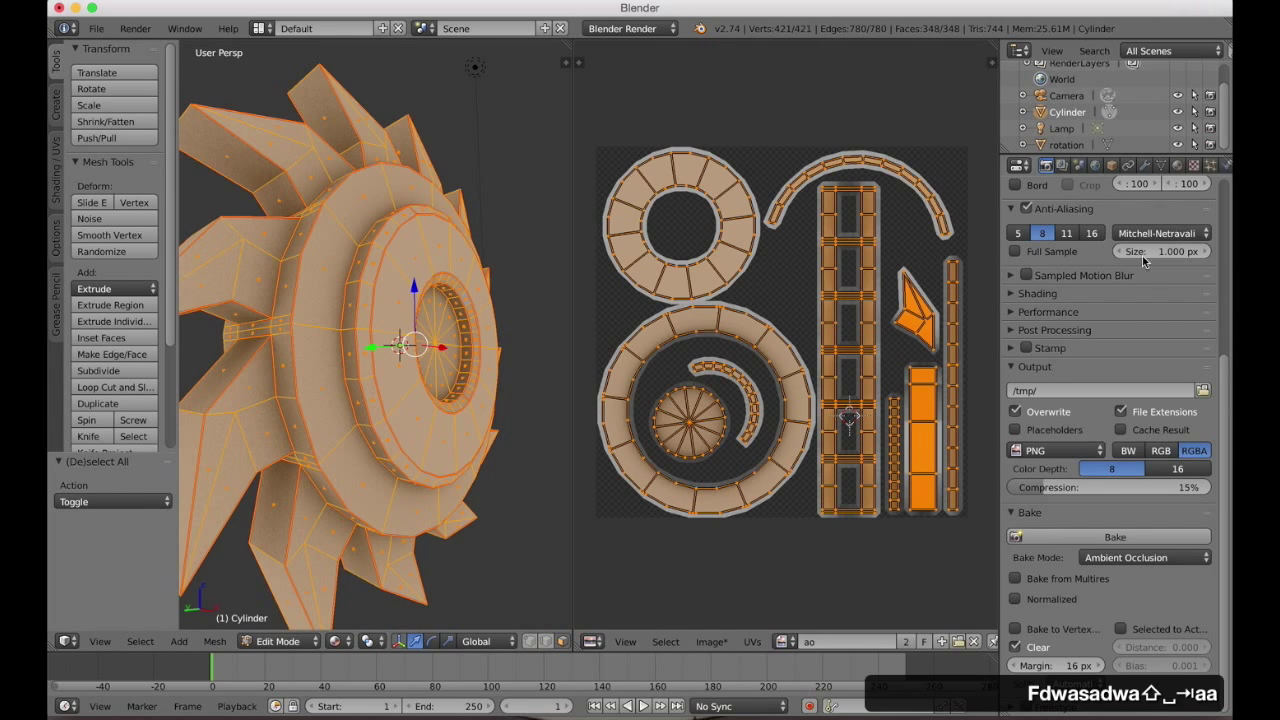
Raise the world ambient occlusion Gather Samples from 5 to 20 and rebake the ao image.
{"action": "left_click", "coordinate": [1095, 166]}
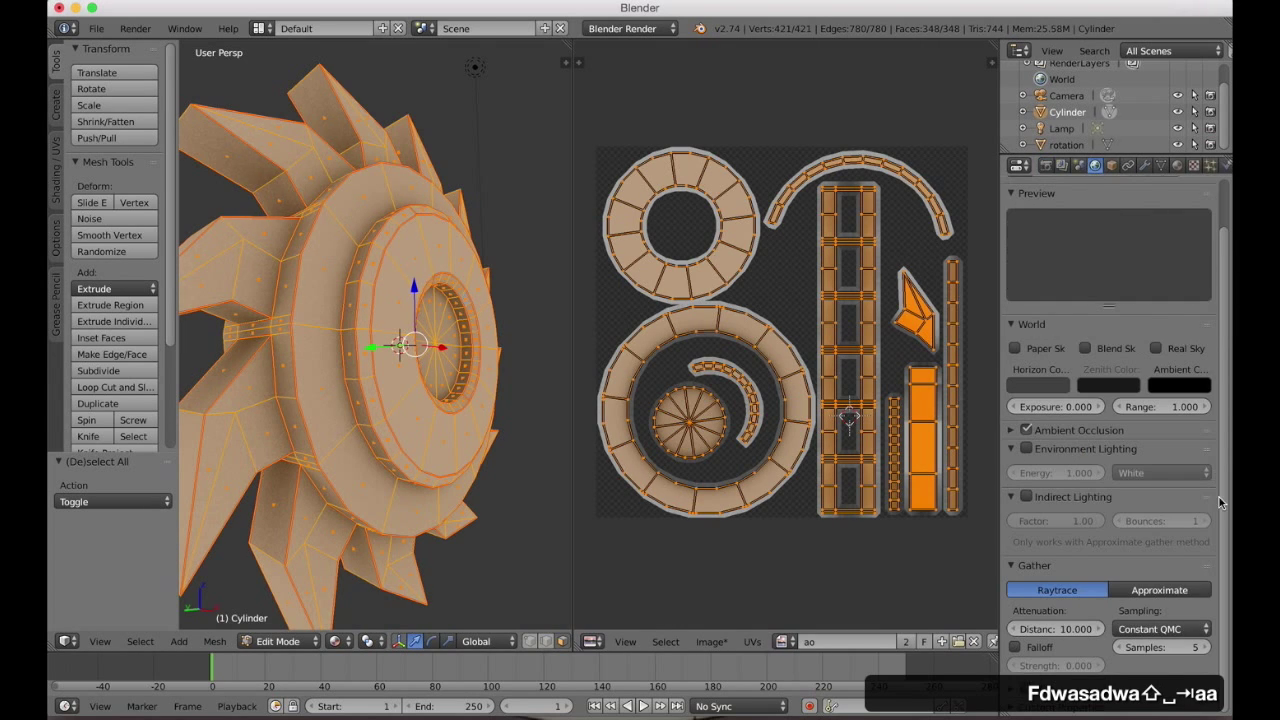
{"action": "left_click", "coordinate": [1174, 647]}
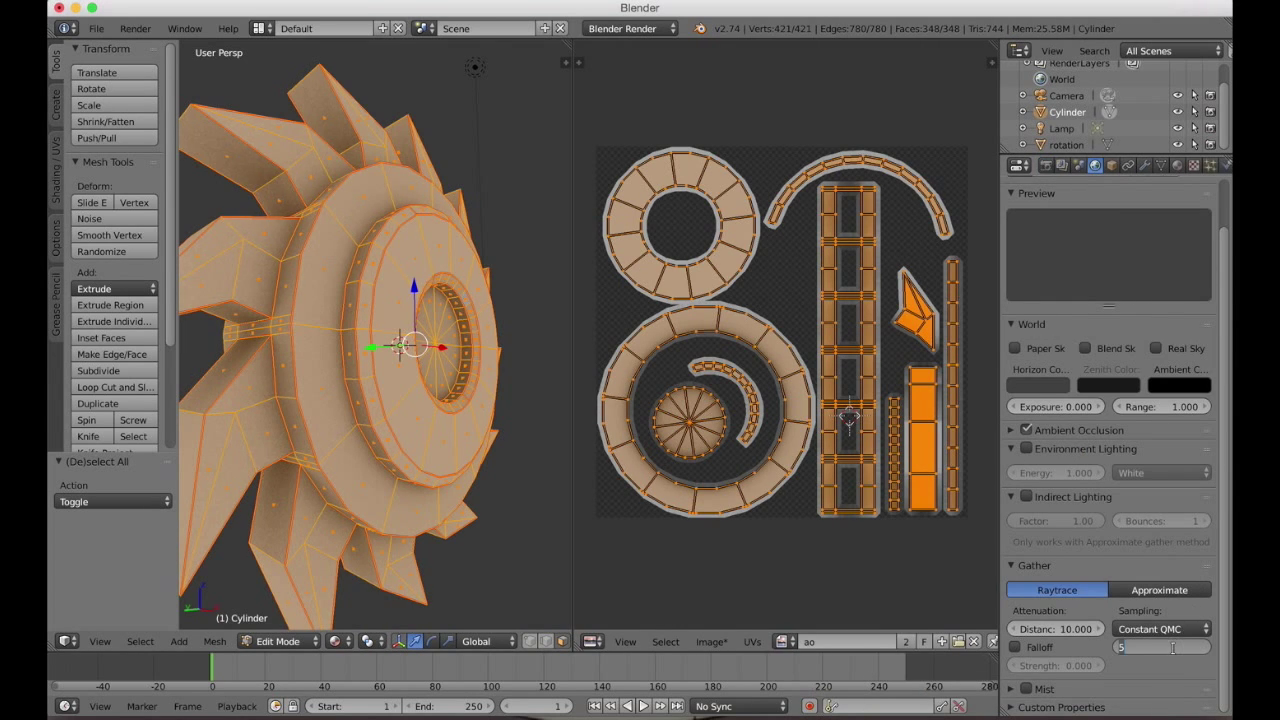
{"action": "type", "text": "20"}
{"action": "key", "text": "Return"}
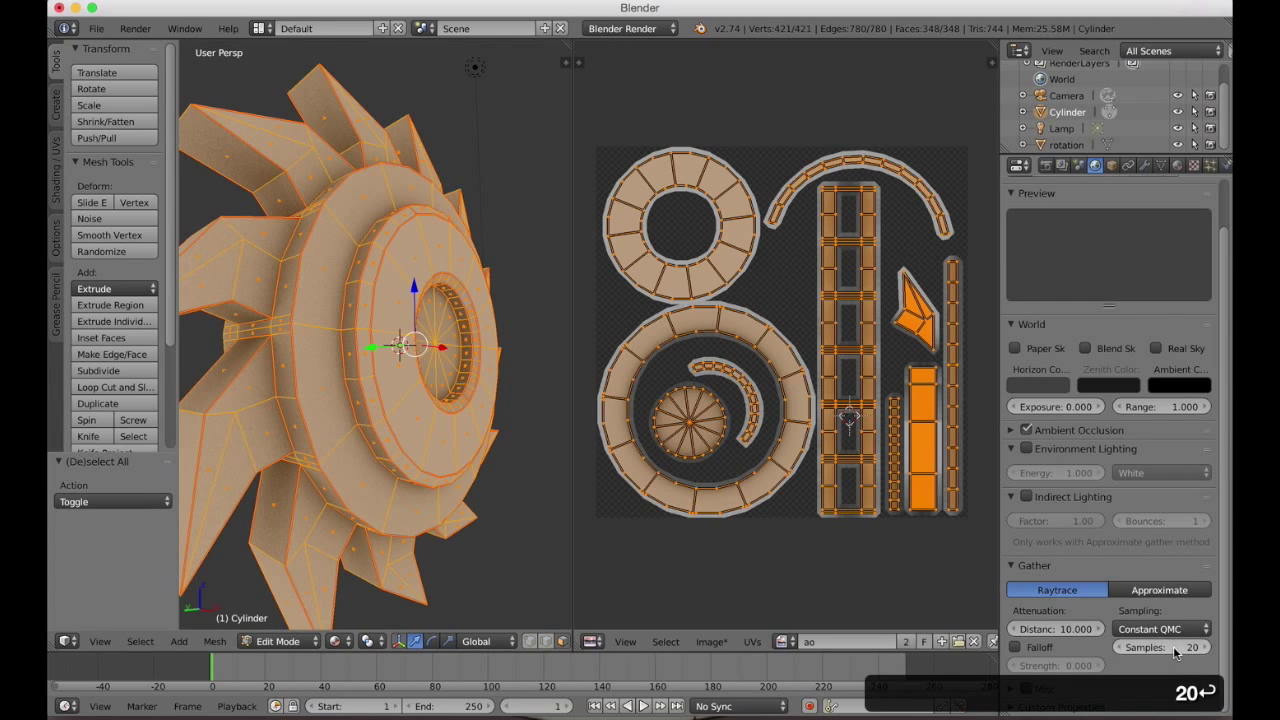
{"action": "left_click", "coordinate": [1046, 166]}
{"action": "left_click", "coordinate": [1109, 538]}
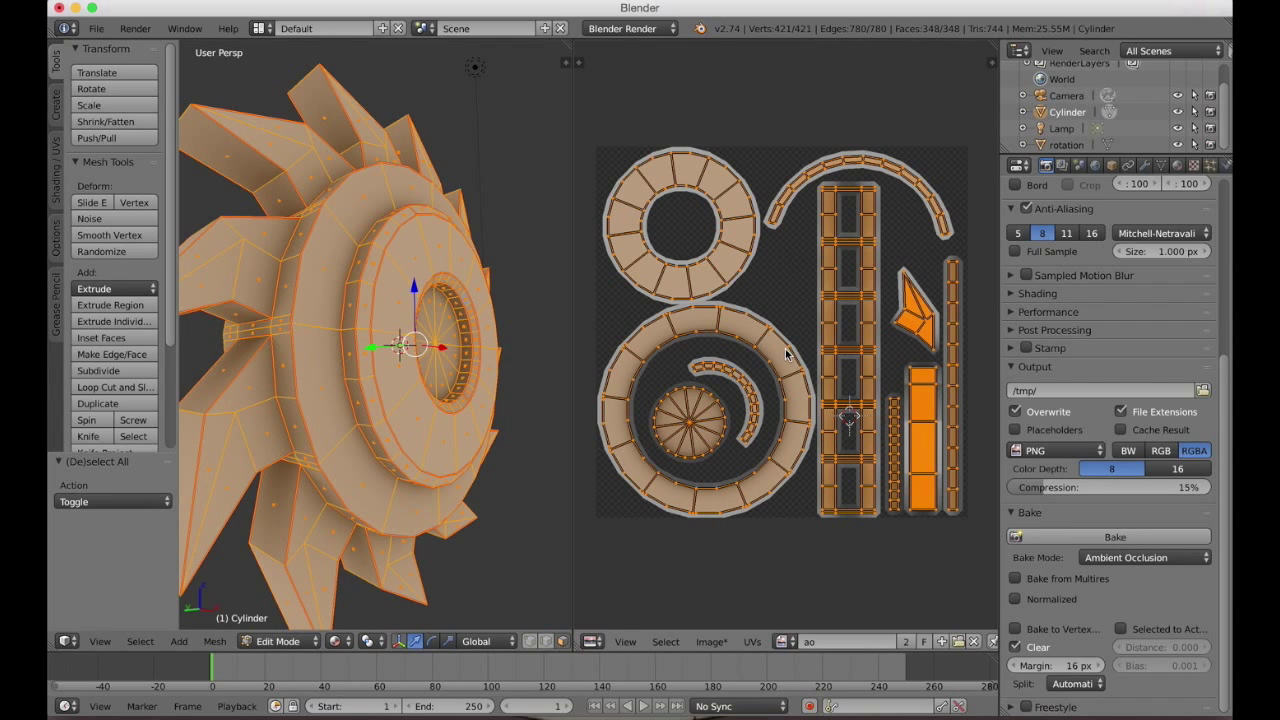
{"action": "key", "text": "shift+space"}
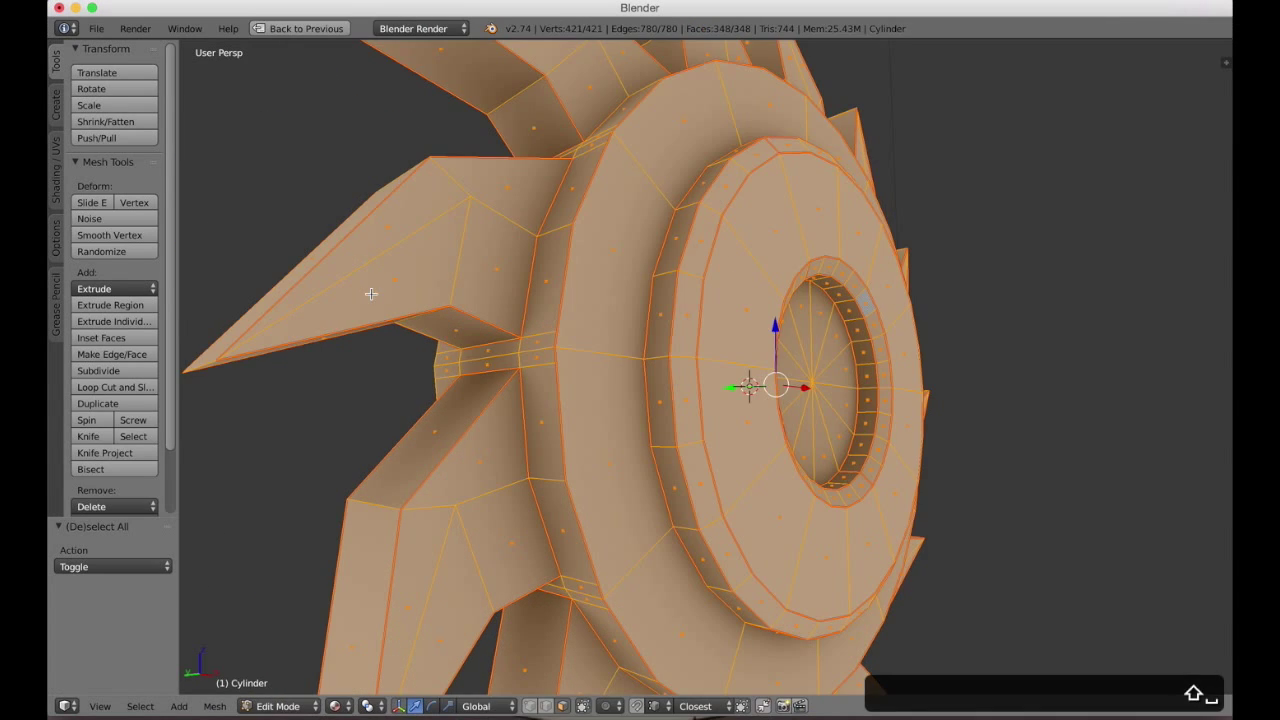
{"action": "key", "text": "Tab"}
{"action": "key", "text": "shift+f"}
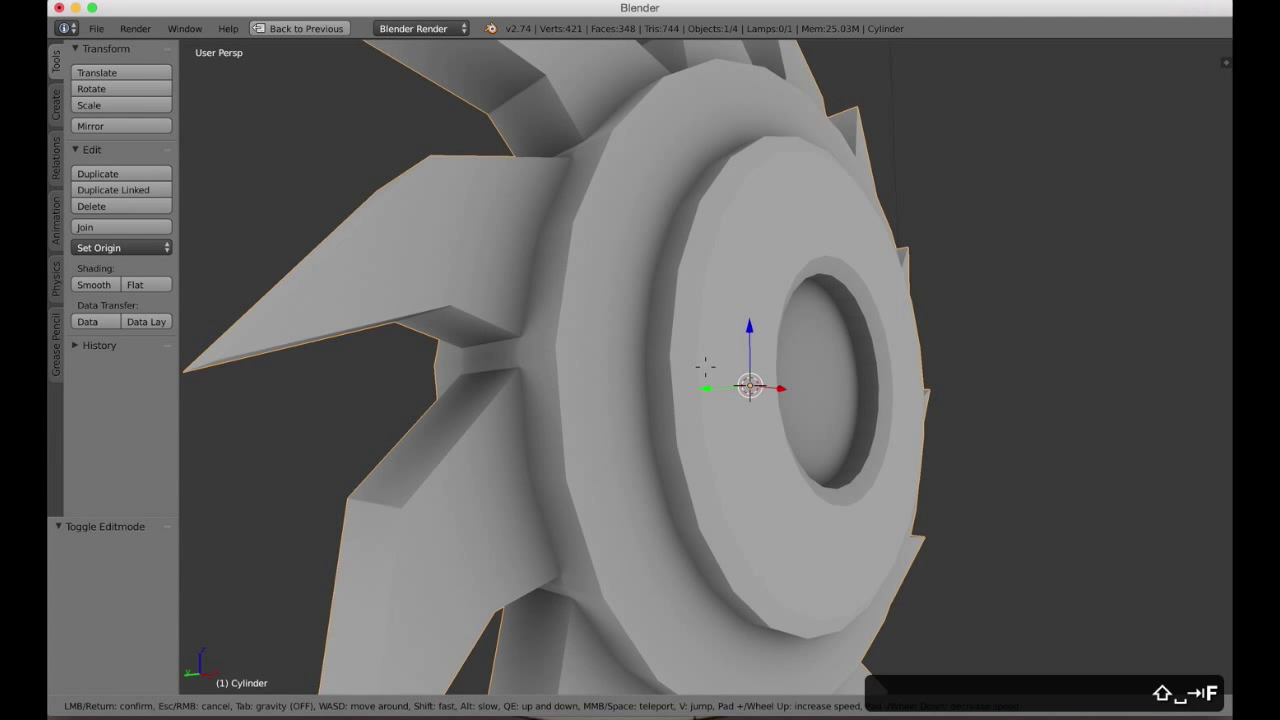
{"action": "key", "text": "d"}
{"action": "key", "text": "w"}
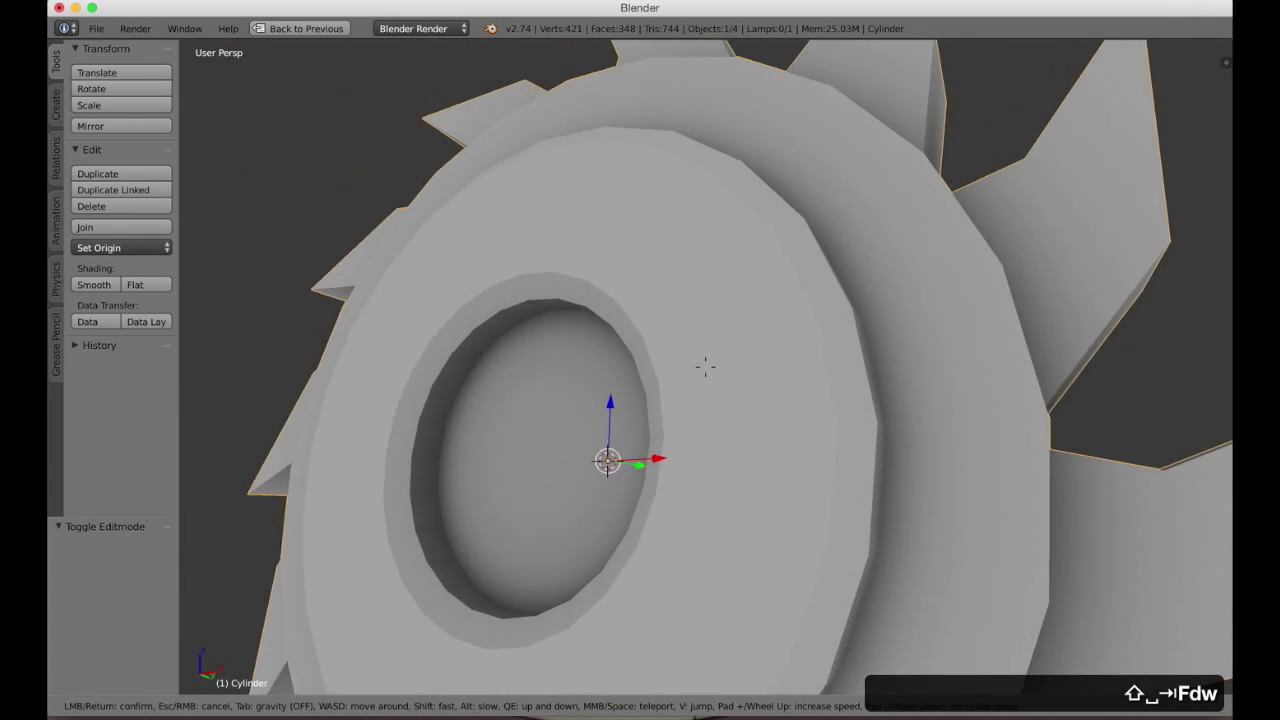
{"action": "key", "text": "e"}
{"action": "key", "text": "a"}
{"action": "key", "text": "s"}
{"action": "key", "text": "q"}
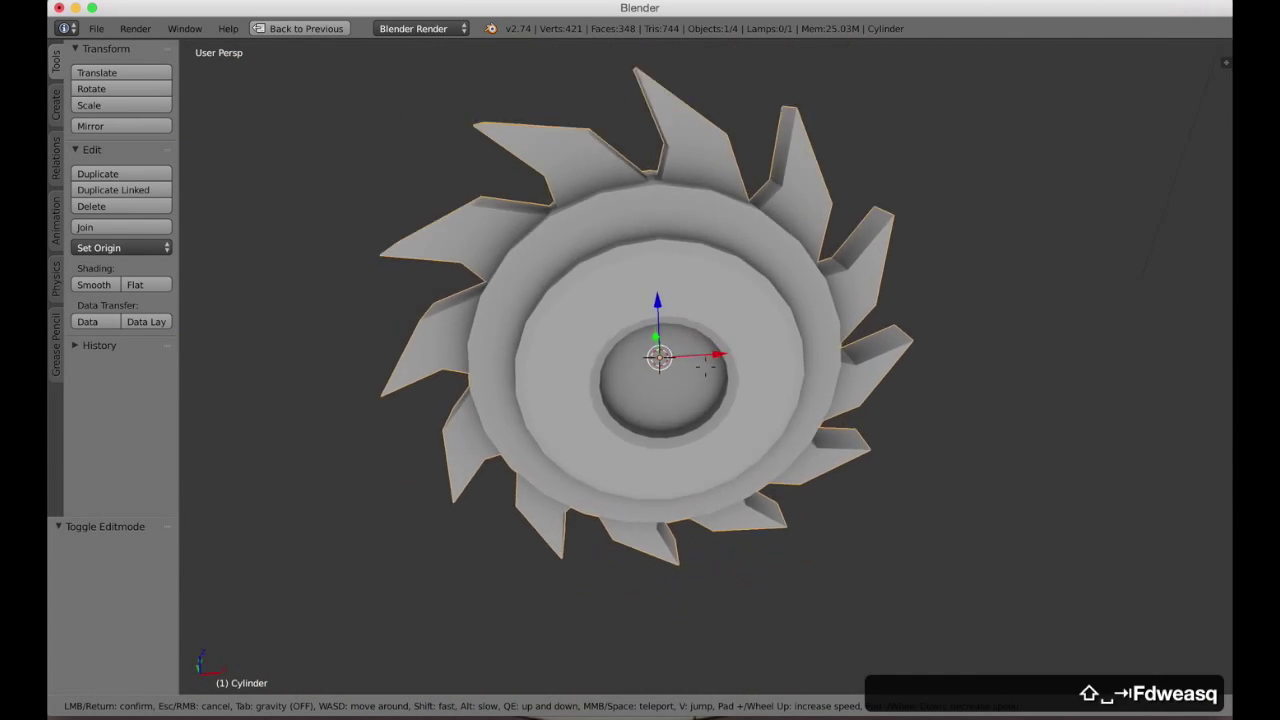
{"action": "key", "text": "a"}
{"action": "key", "text": "d"}
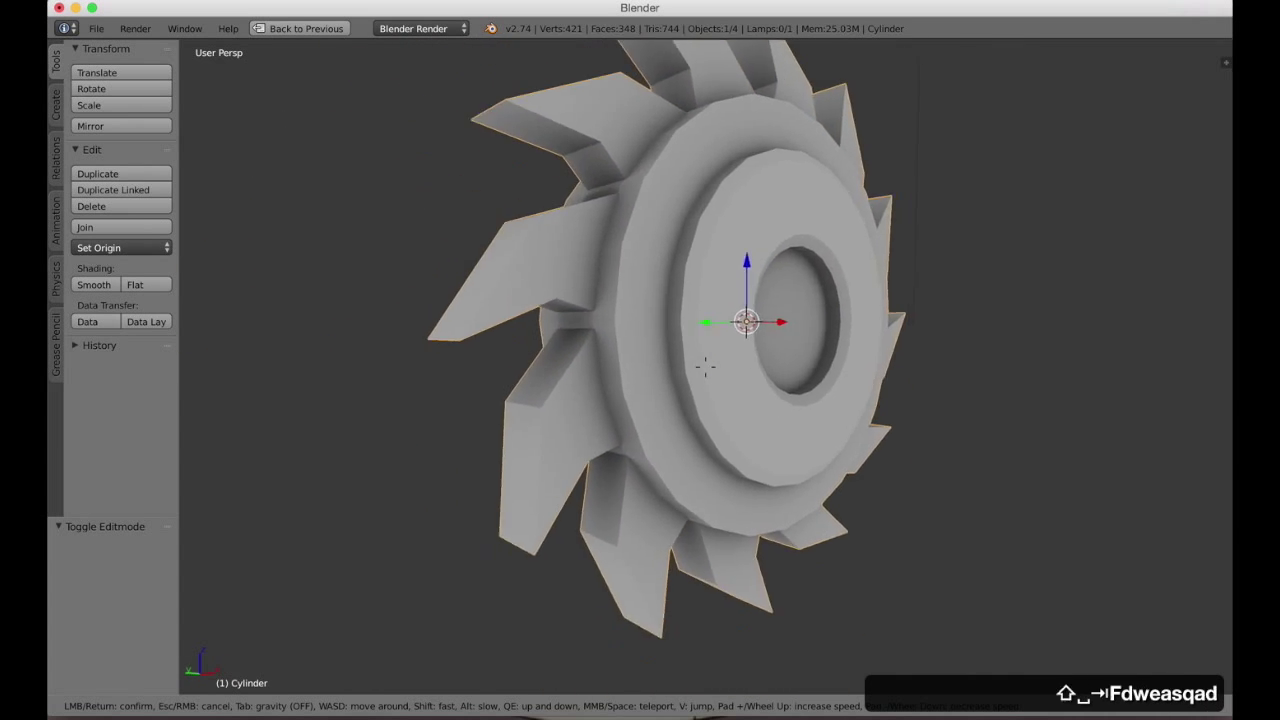
{"action": "key", "text": "w"}
{"action": "key", "text": "a"}
{"action": "key", "text": "w"}
{"action": "key", "text": "w"}
{"action": "left_click", "coordinate": [705, 372]}
{"action": "key", "text": "shift+space"}
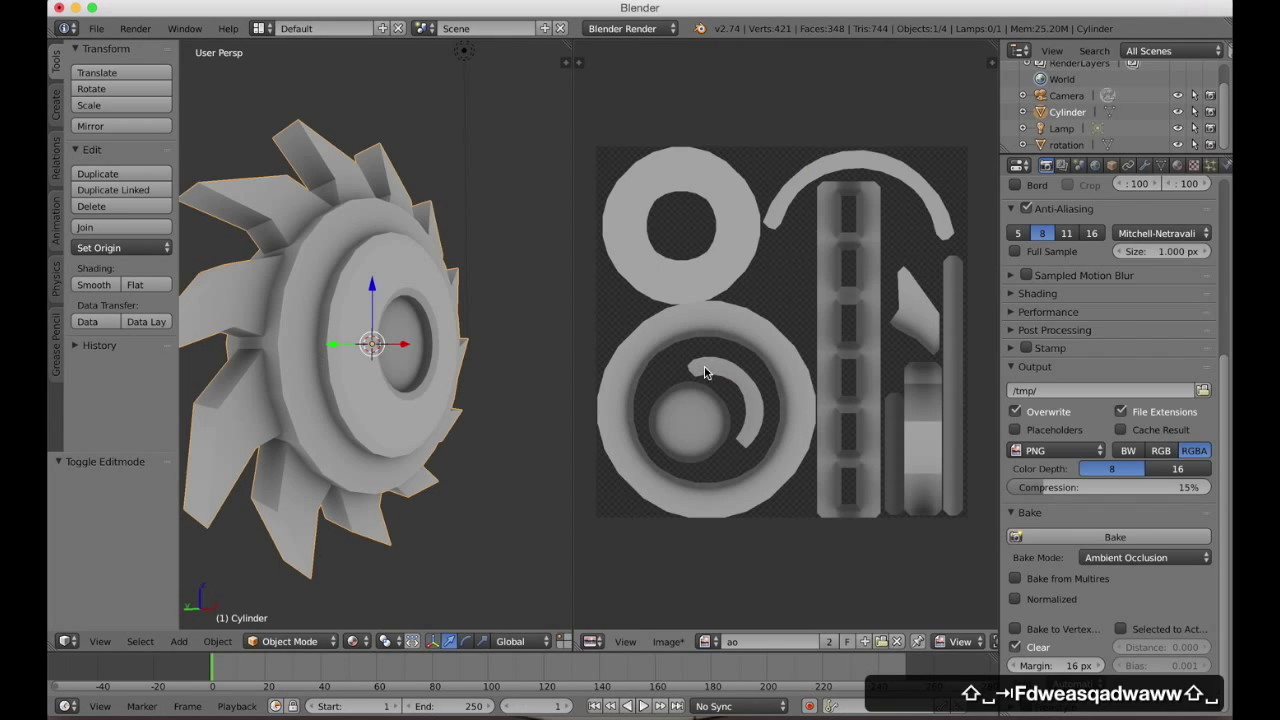
{"action": "key", "text": "Tab"}
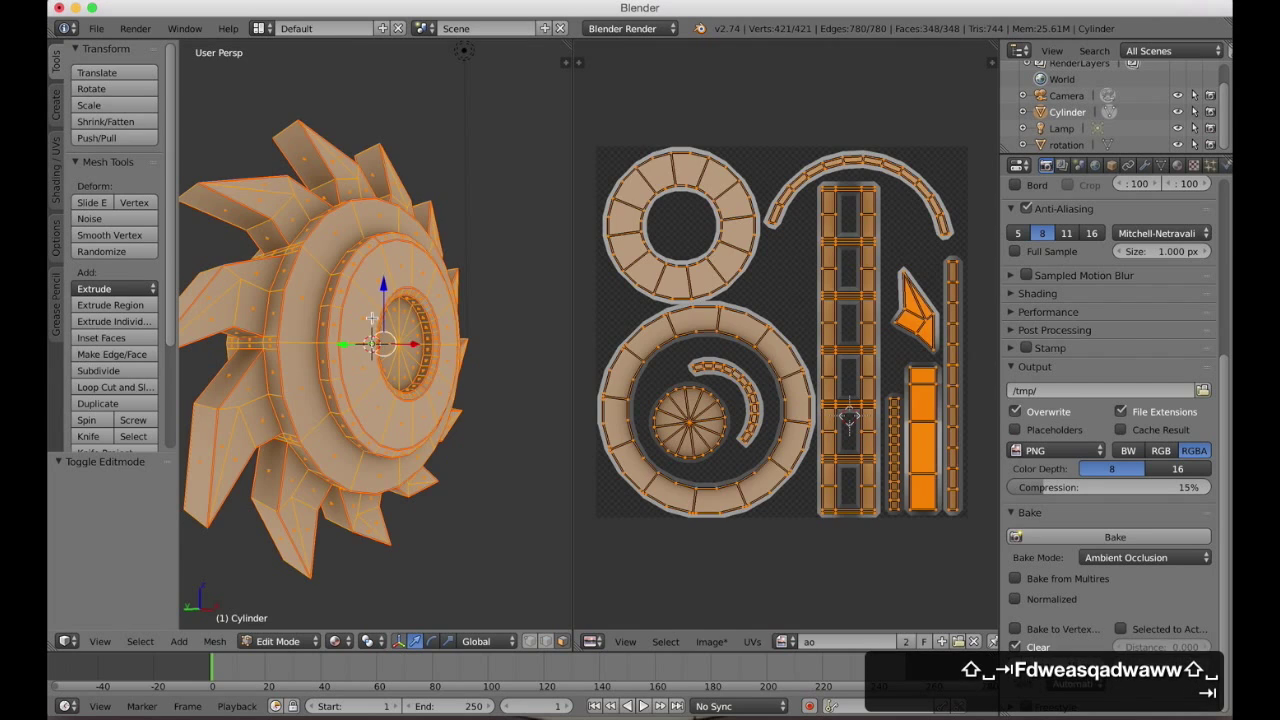
{"action": "key", "text": "a"}
{"action": "key", "text": "a"}
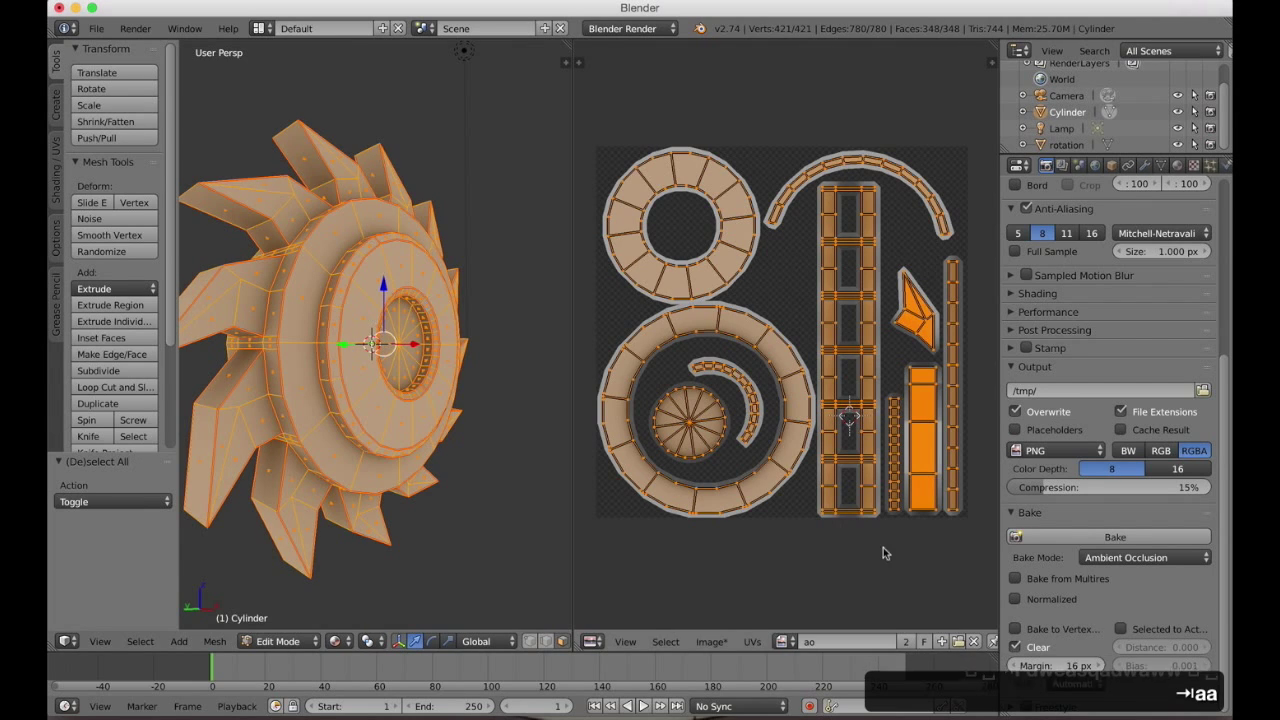
Create a new blank 1024×1024 image named 'diffuse' in the UV/Image editor.
{"action": "left_click", "coordinate": [944, 648]}
{"action": "left_click", "coordinate": [1010, 573]}
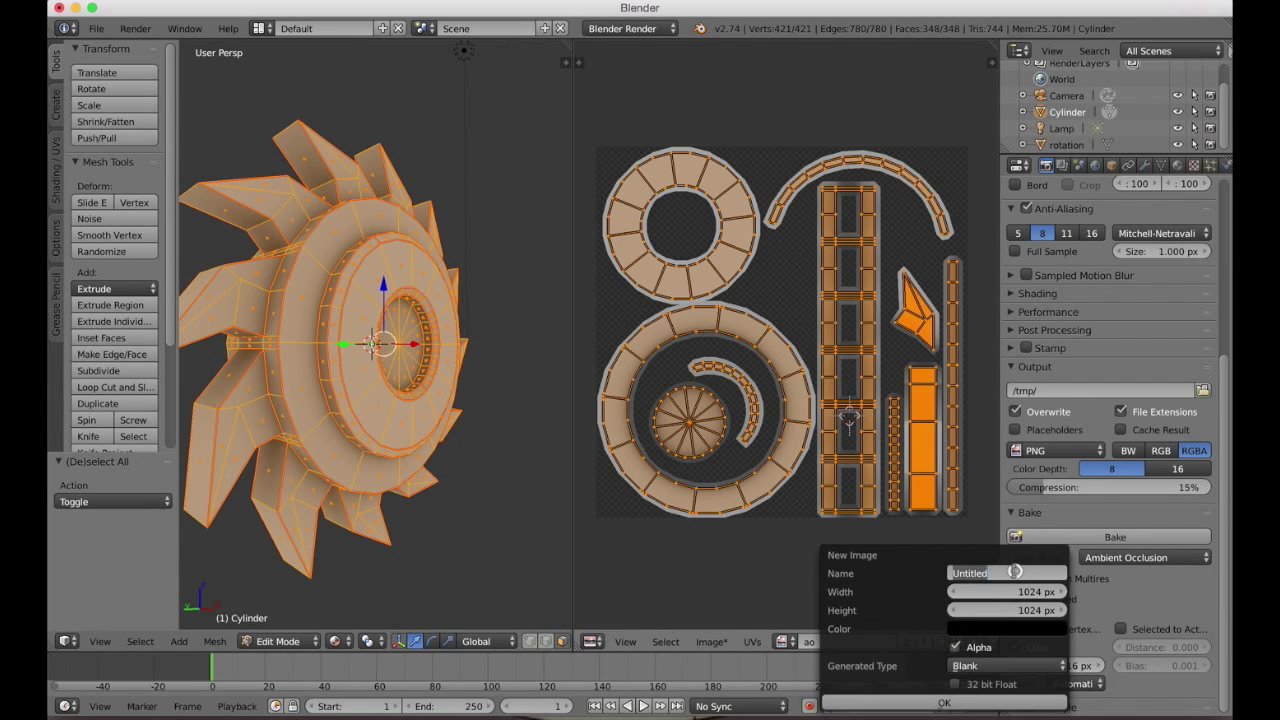
{"action": "type", "text": "diffuse"}
{"action": "key", "text": "Return"}
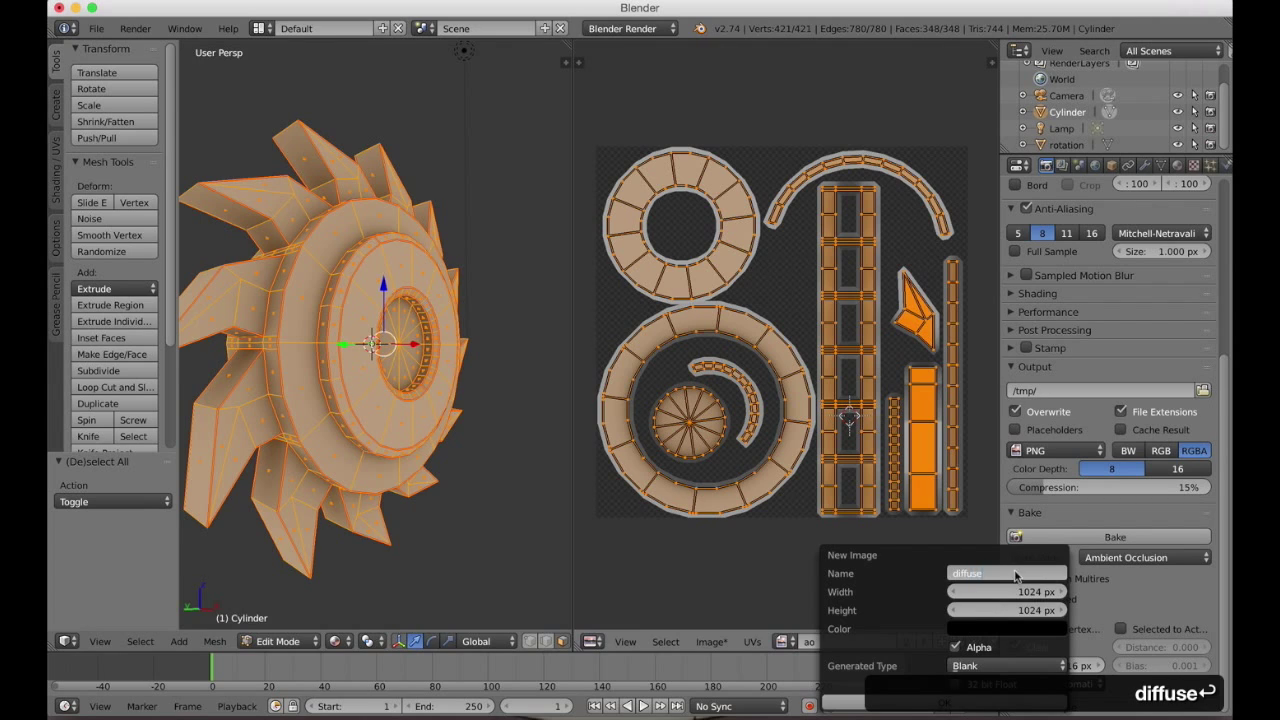
{"action": "left_click", "coordinate": [942, 703]}
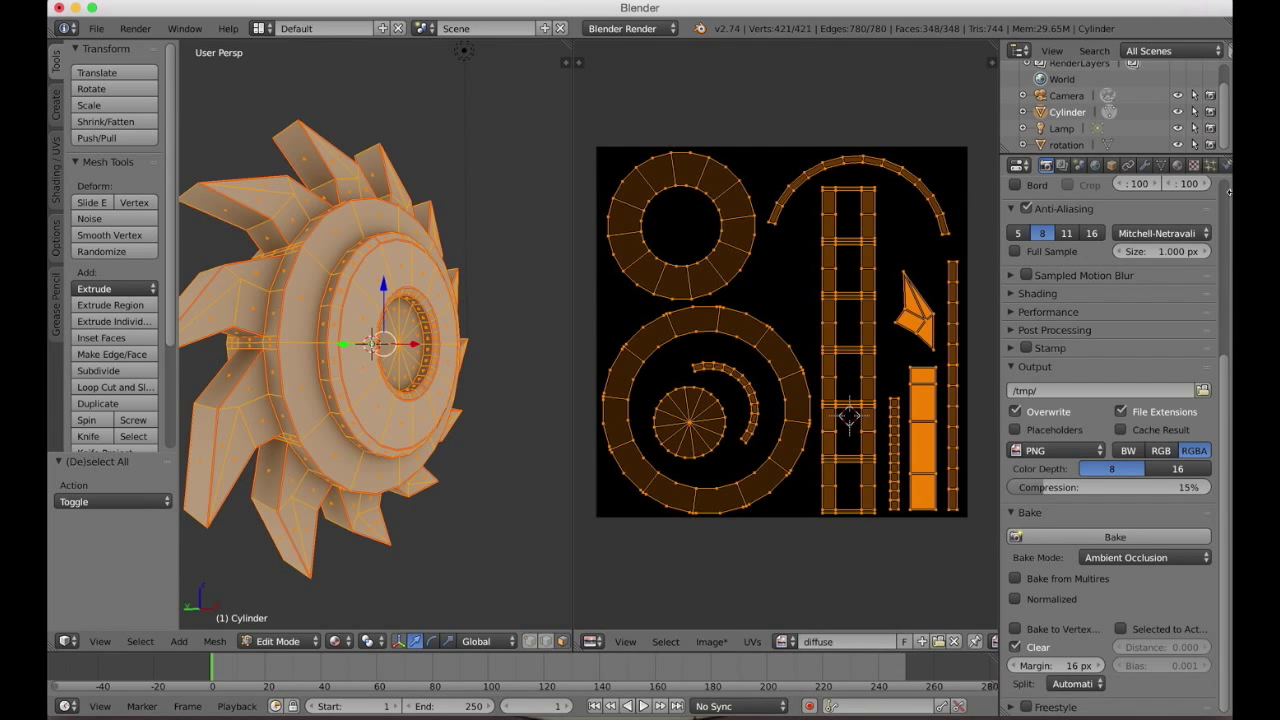
{"action": "scroll", "coordinate": [1219, 228], "scroll_direction": "up", "scroll_amount": 5}
Add a new texture in an empty material texture slot, mapped with UVMap.
{"action": "left_click", "coordinate": [1178, 165]}
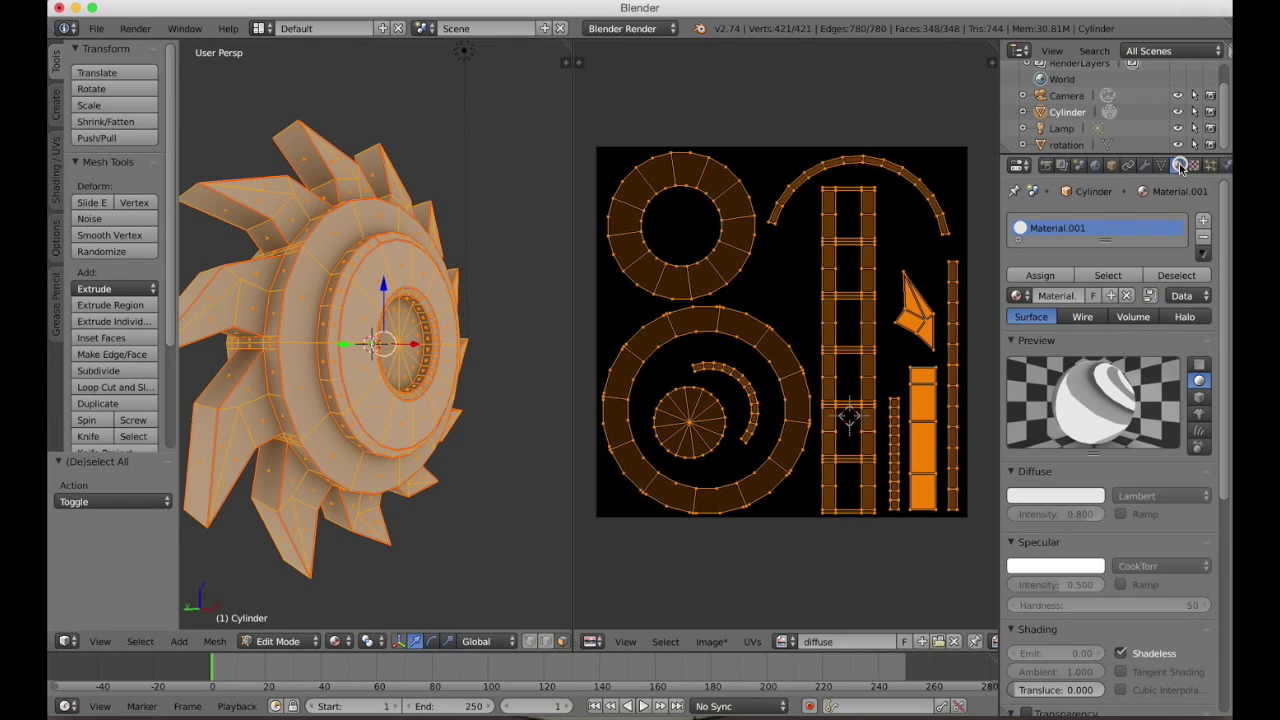
{"action": "left_click", "coordinate": [1193, 166]}
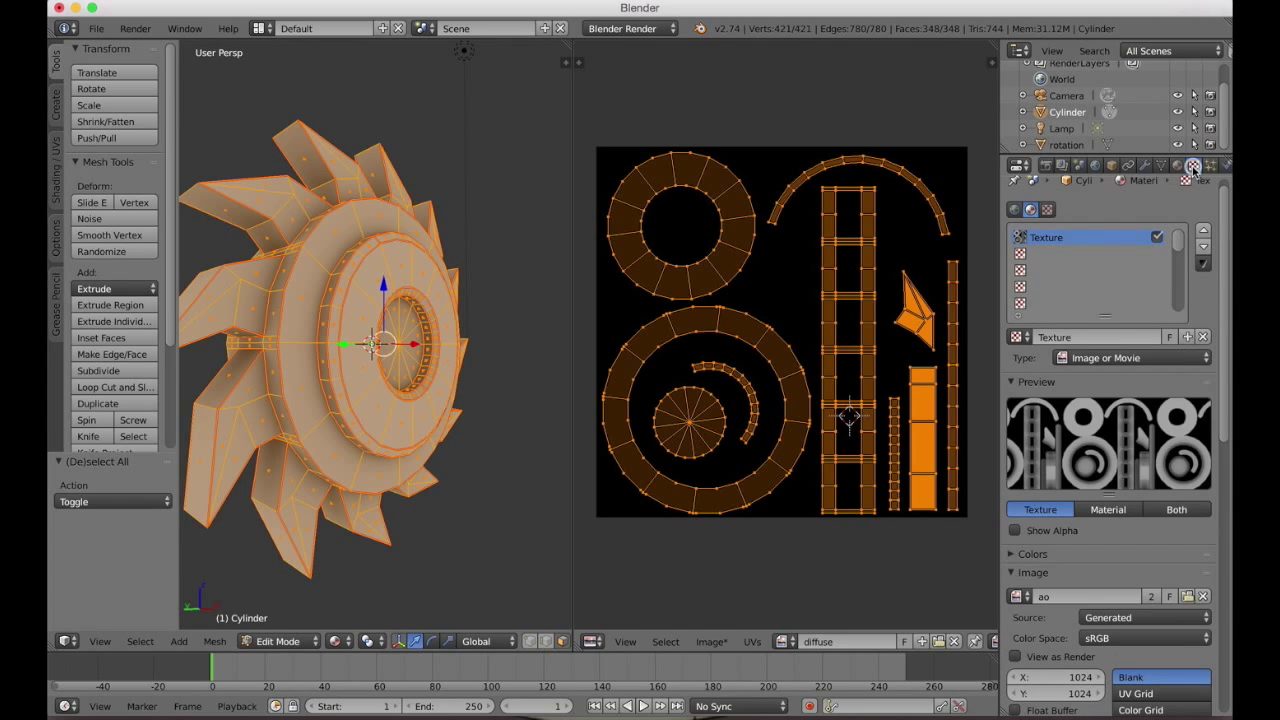
{"action": "left_click", "coordinate": [1050, 257]}
{"action": "left_click", "coordinate": [1105, 337]}
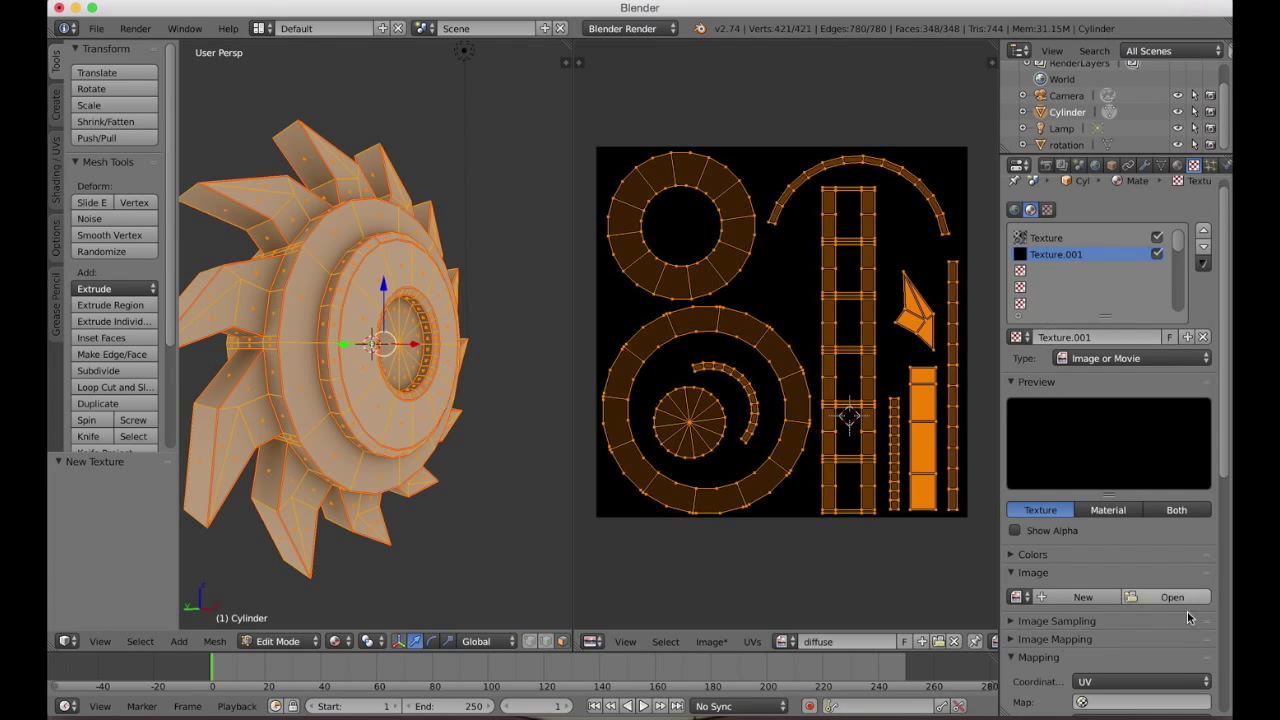
{"action": "scroll", "coordinate": [1188, 617], "scroll_direction": "down", "scroll_amount": 4}
{"action": "scroll", "coordinate": [1188, 617], "scroll_direction": "down", "scroll_amount": 2}
{"action": "left_click", "coordinate": [1098, 468]}
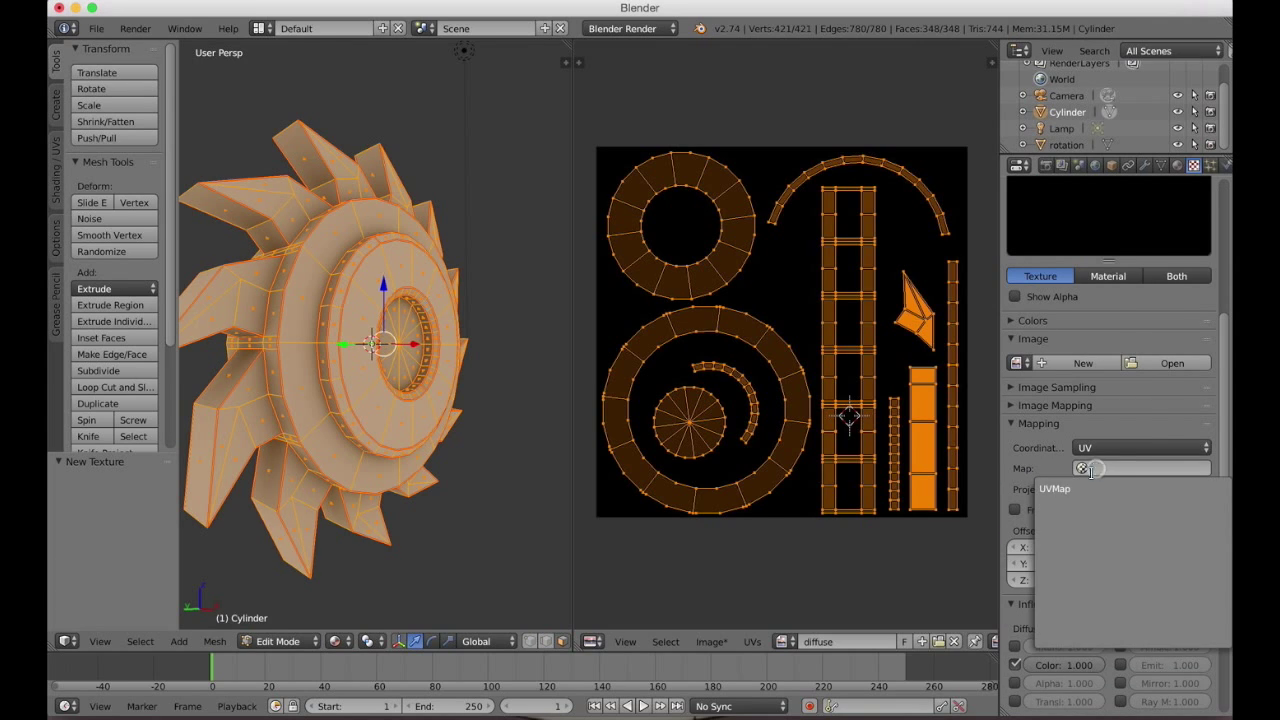
{"action": "left_click", "coordinate": [1074, 490]}
Assign the 'diffuse' image to Texture.001 and move it above the original texture slot.
{"action": "scroll", "coordinate": [1066, 390], "scroll_direction": "up", "scroll_amount": 5}
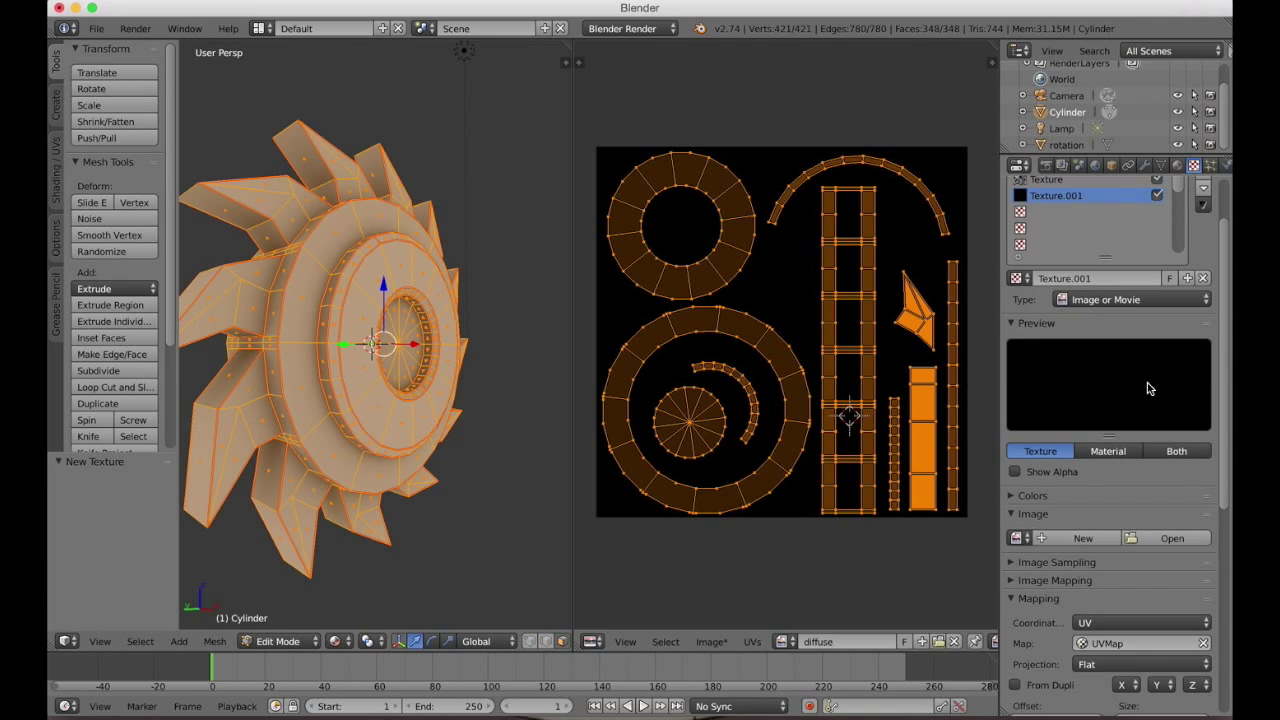
{"action": "left_click", "coordinate": [1019, 537]}
{"action": "left_click", "coordinate": [927, 390]}
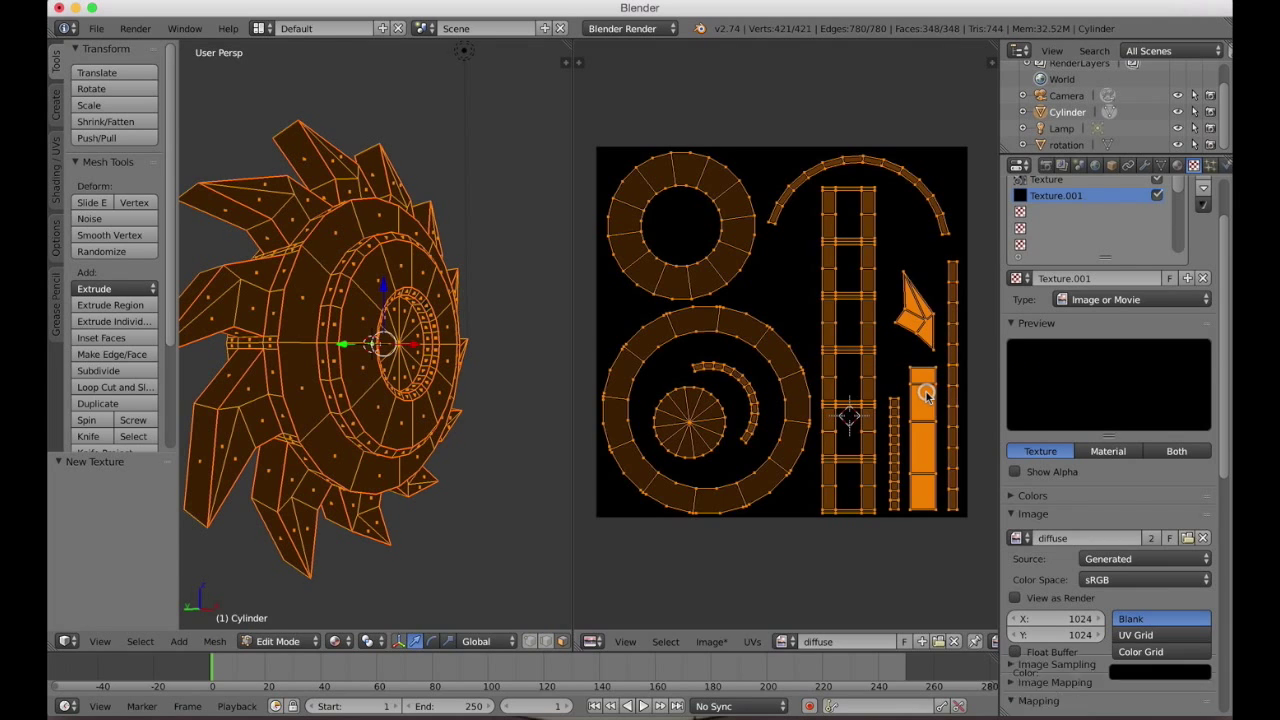
{"action": "scroll", "coordinate": [1219, 248], "scroll_direction": "up", "scroll_amount": 2}
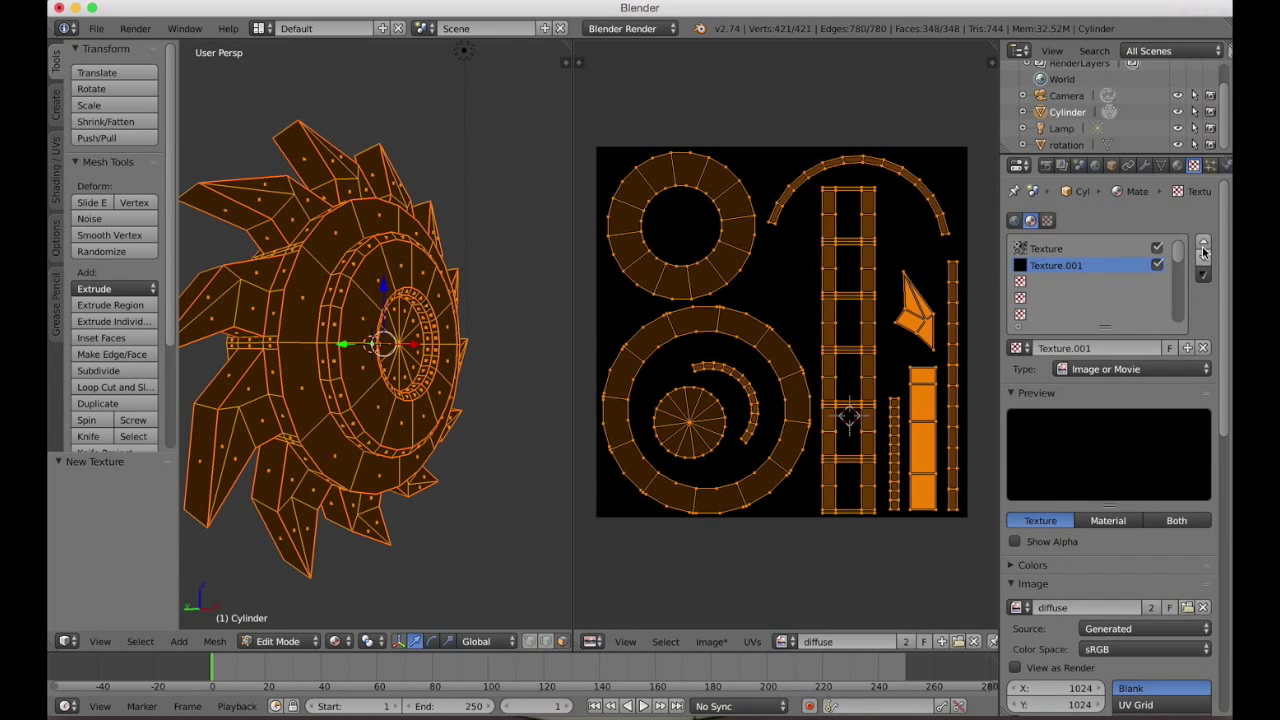
{"action": "left_click", "coordinate": [1204, 240]}
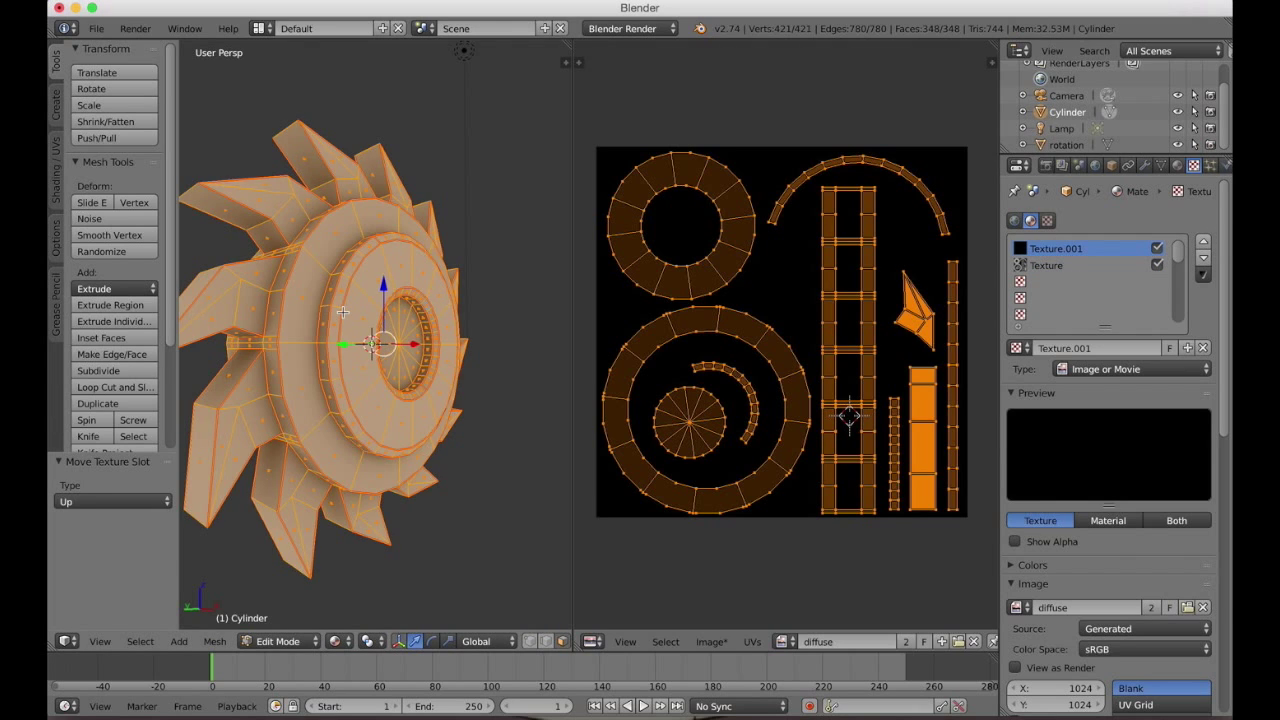
{"action": "scroll", "coordinate": [342, 313], "scroll_direction": "left", "scroll_amount": 5}
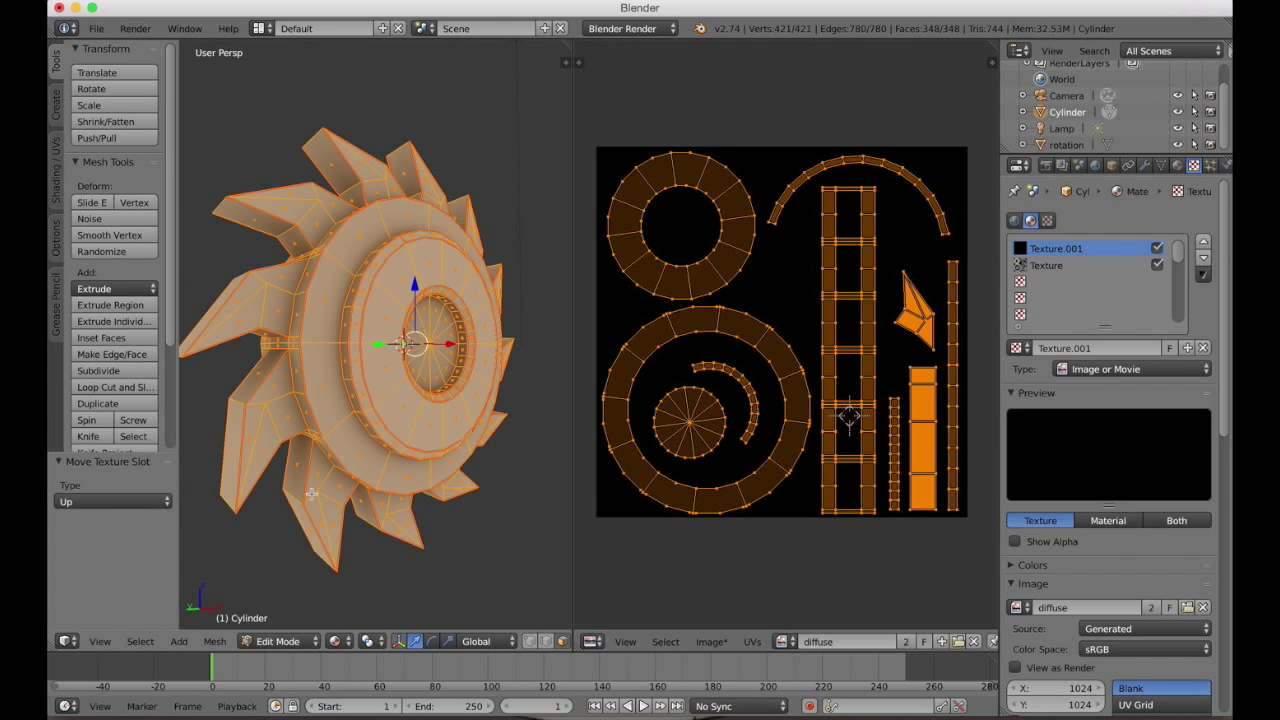
{"action": "left_click", "coordinate": [277, 641]}
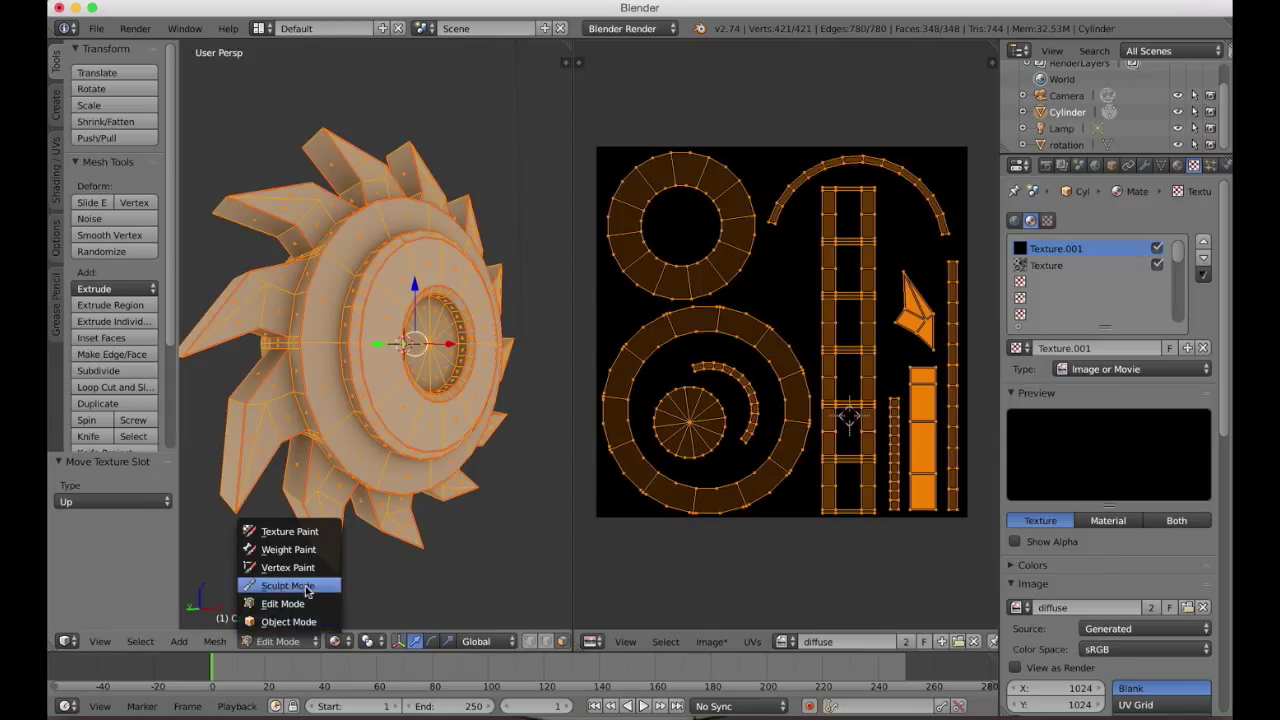
Enter Texture Paint mode with the Fill brush and paint bleed set to 3 px.
{"action": "left_click", "coordinate": [303, 532]}
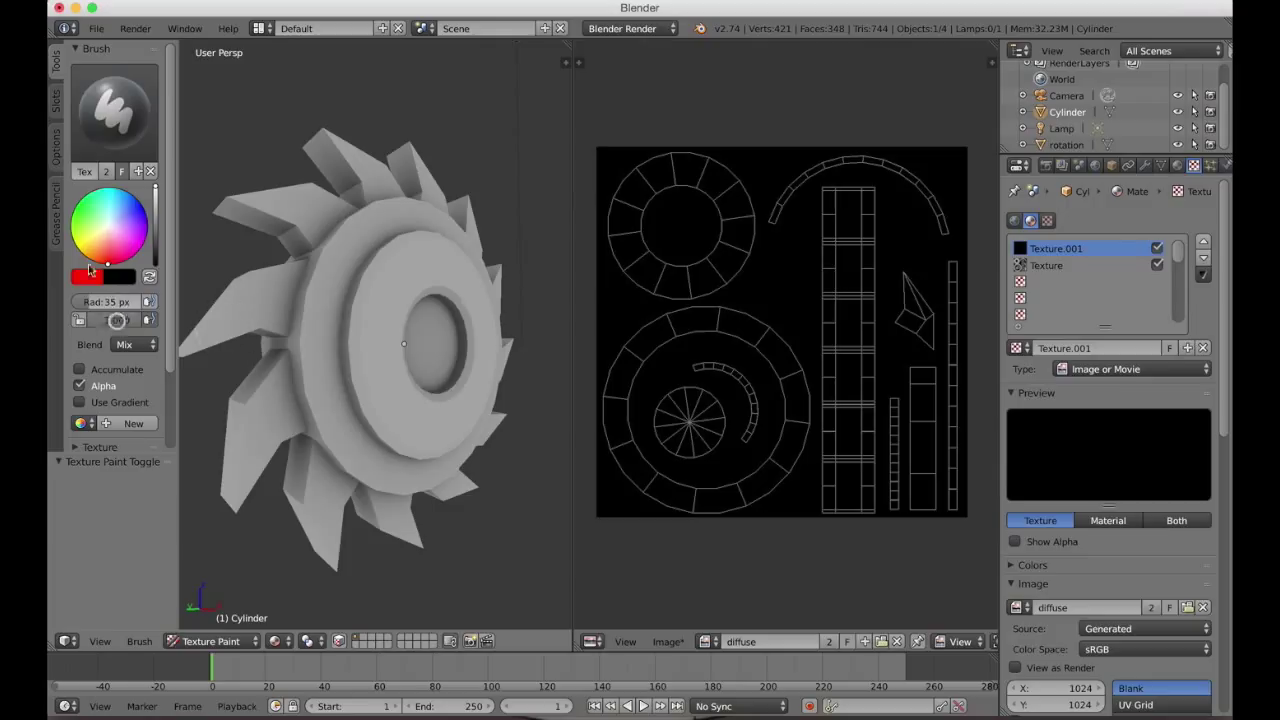
{"action": "left_click", "coordinate": [127, 121]}
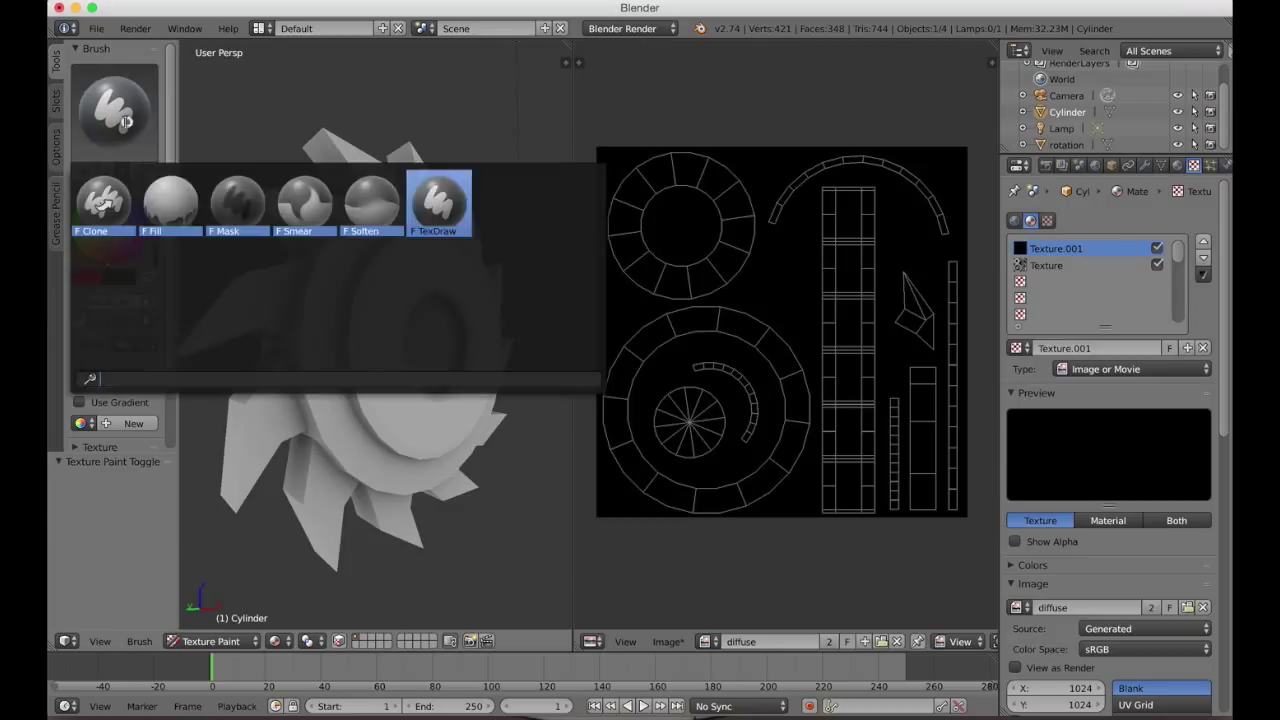
{"action": "left_click", "coordinate": [174, 204]}
{"action": "left_click", "coordinate": [56, 148]}
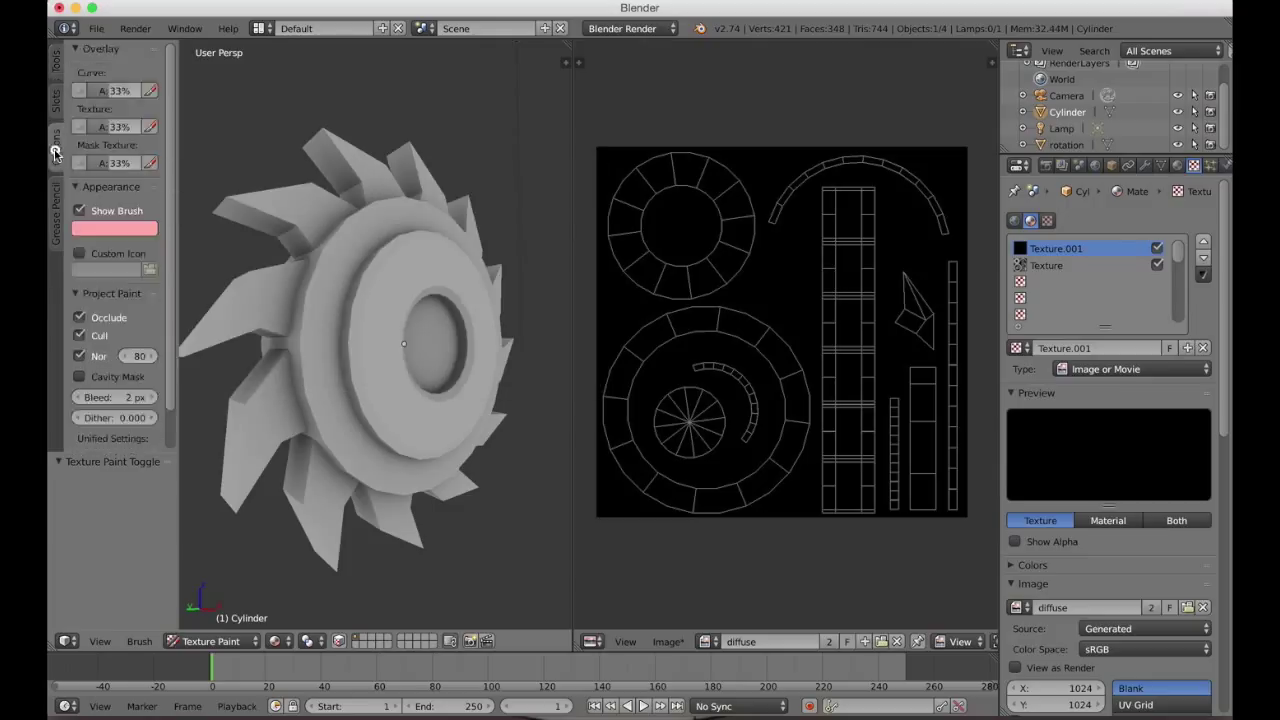
{"action": "left_click", "coordinate": [150, 398]}
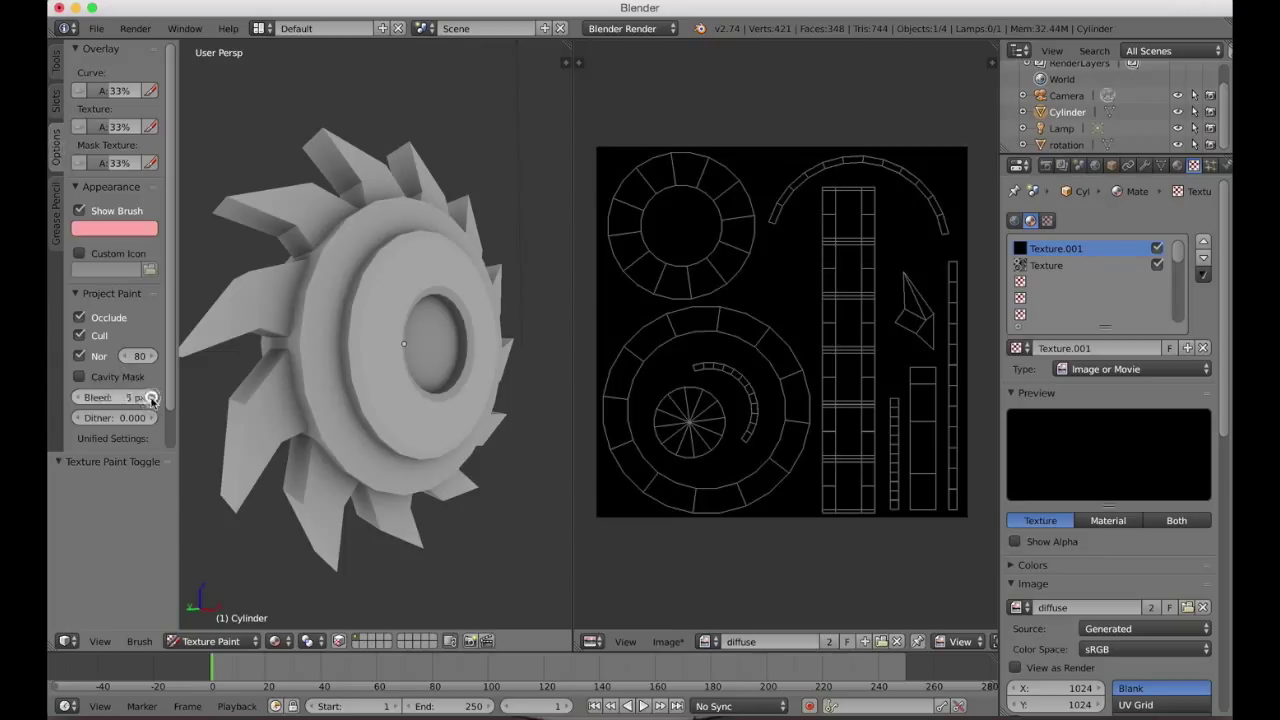
{"action": "left_click", "coordinate": [56, 63]}
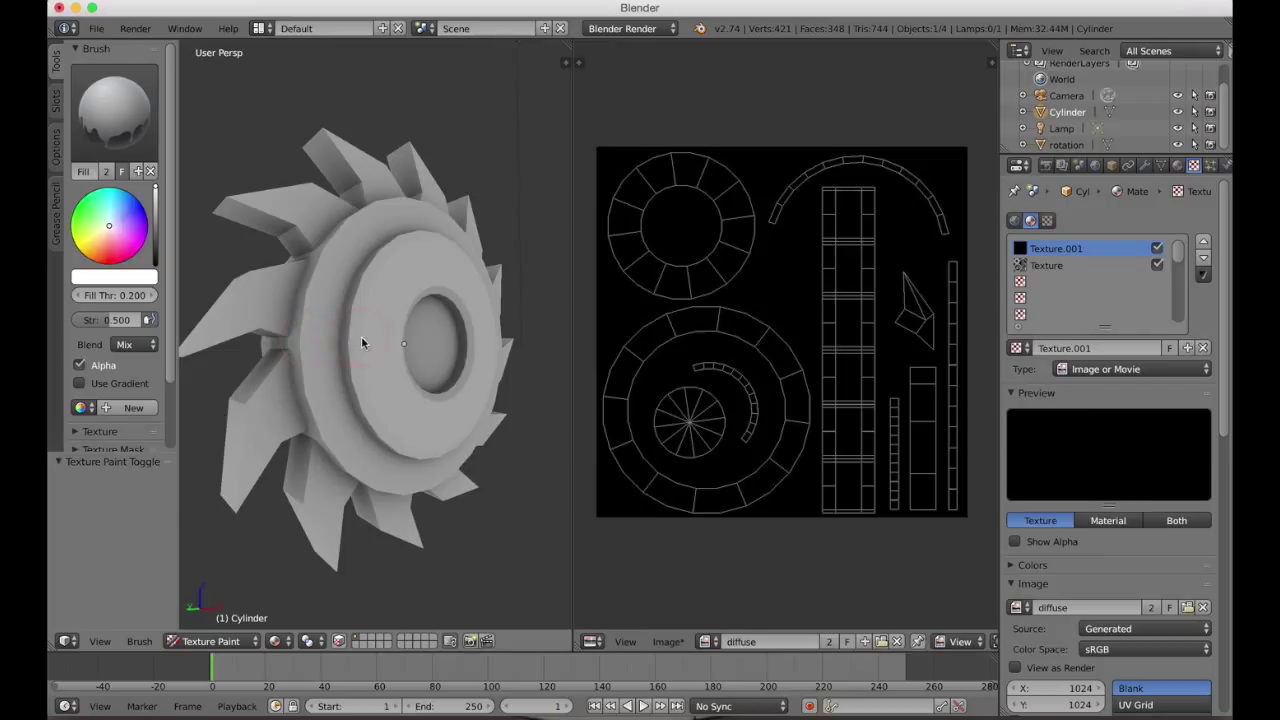
Flood-fill the diffuse texture red across all of the saw's UV islands.
{"action": "left_click", "coordinate": [361, 338]}
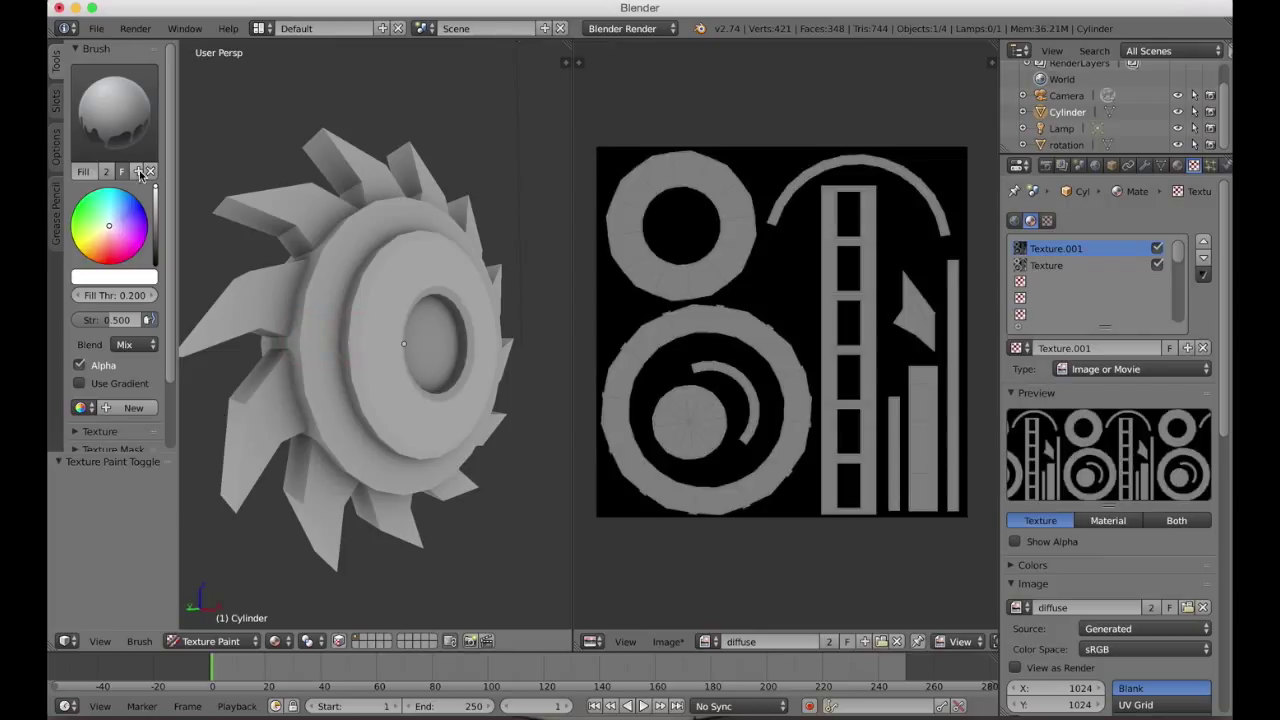
{"action": "left_click", "coordinate": [109, 262]}
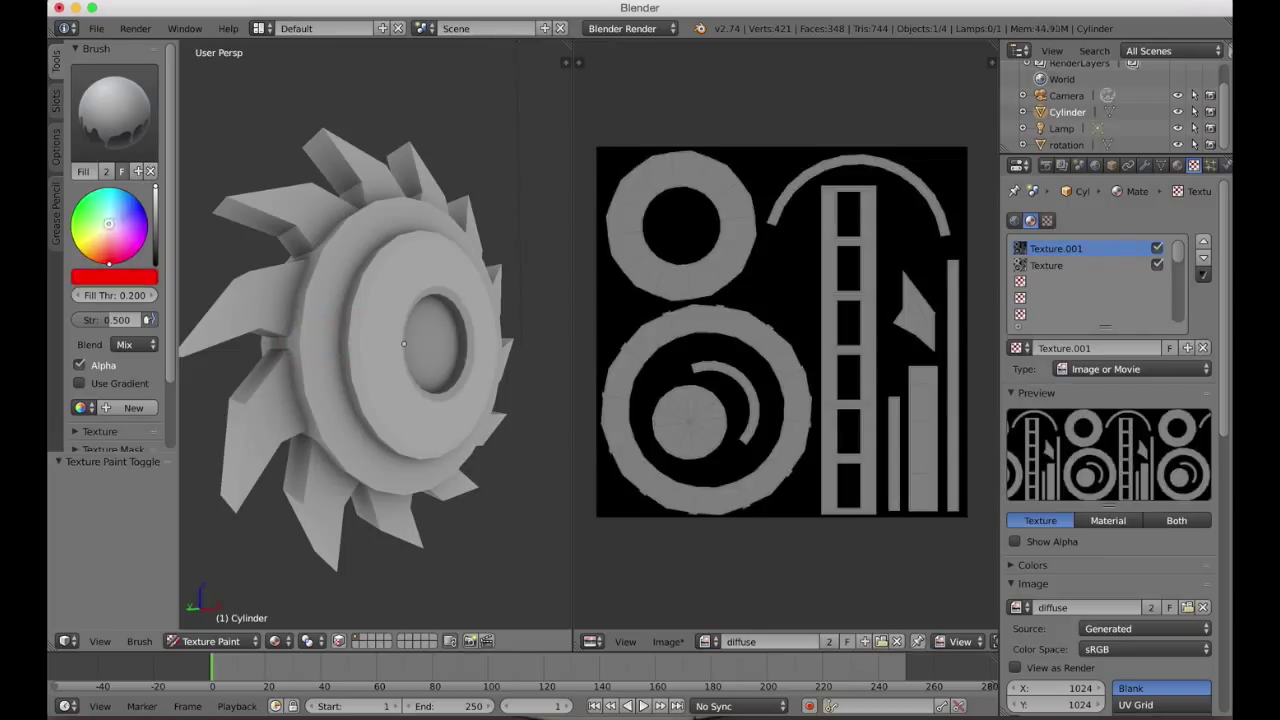
{"action": "left_click", "coordinate": [355, 316]}
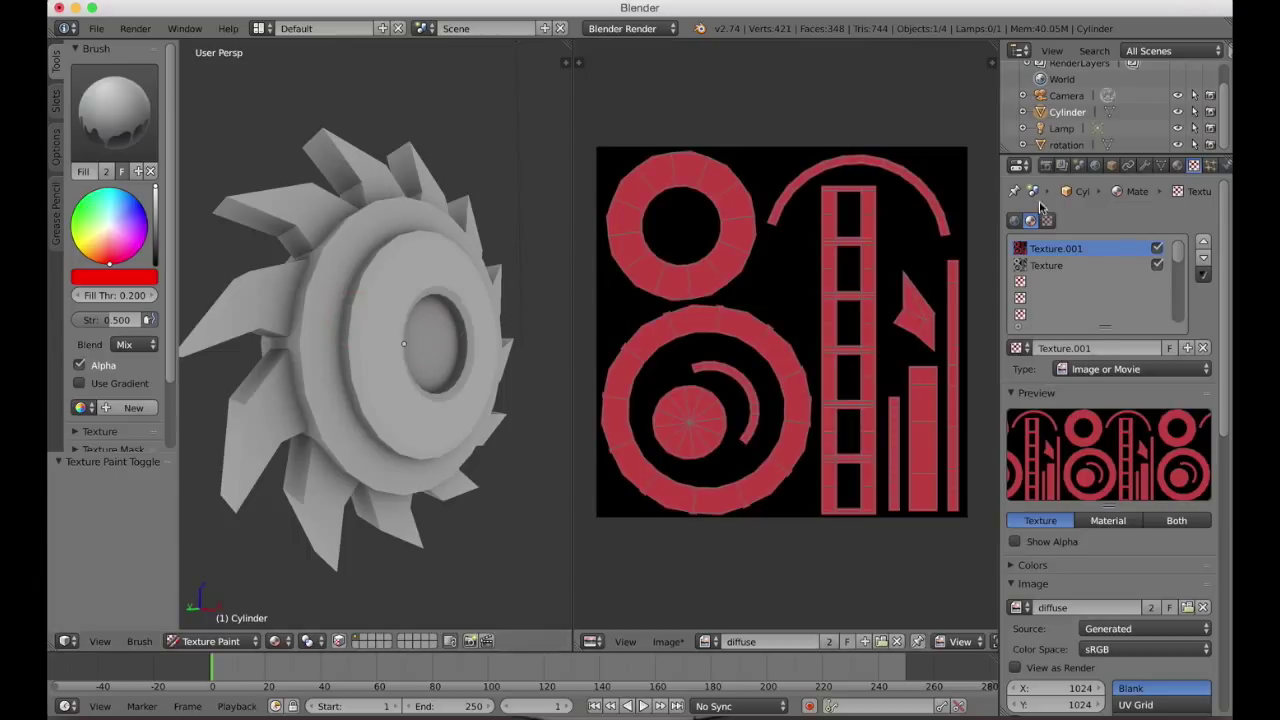
{"action": "left_click", "coordinate": [1098, 265]}
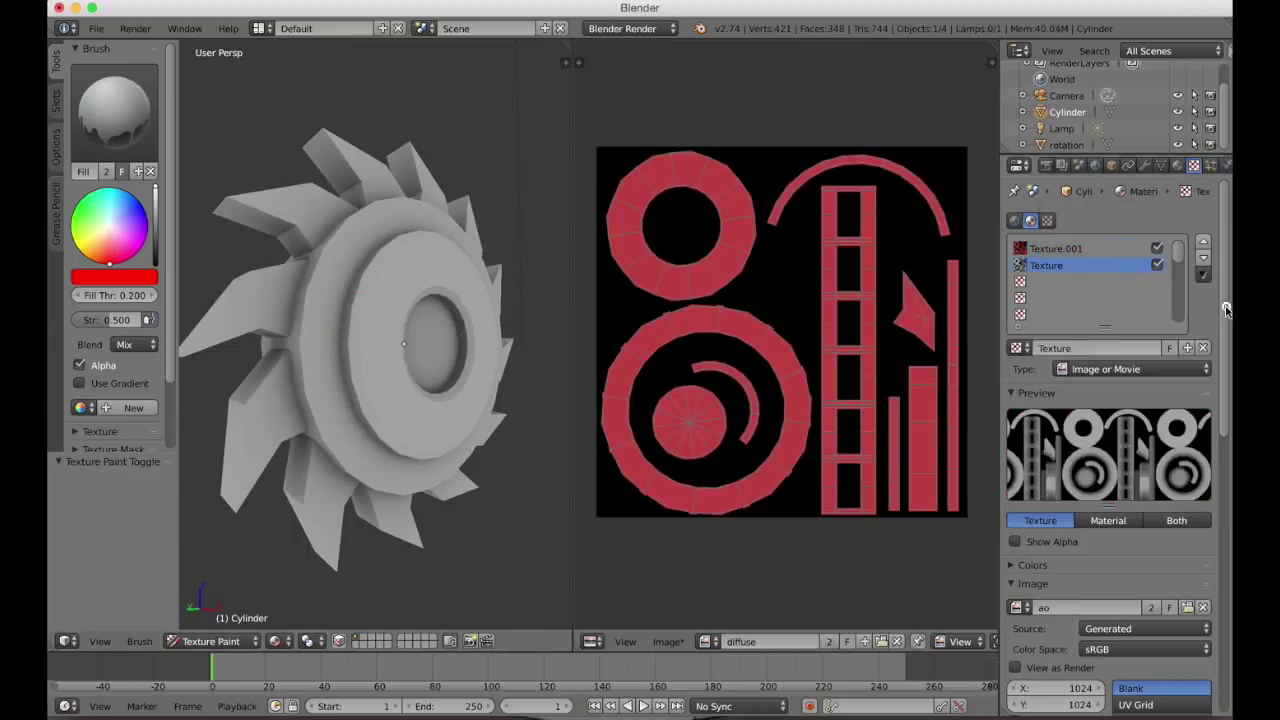
{"action": "left_click_drag", "start_coordinate": [1227, 311], "coordinate": [1229, 553]}
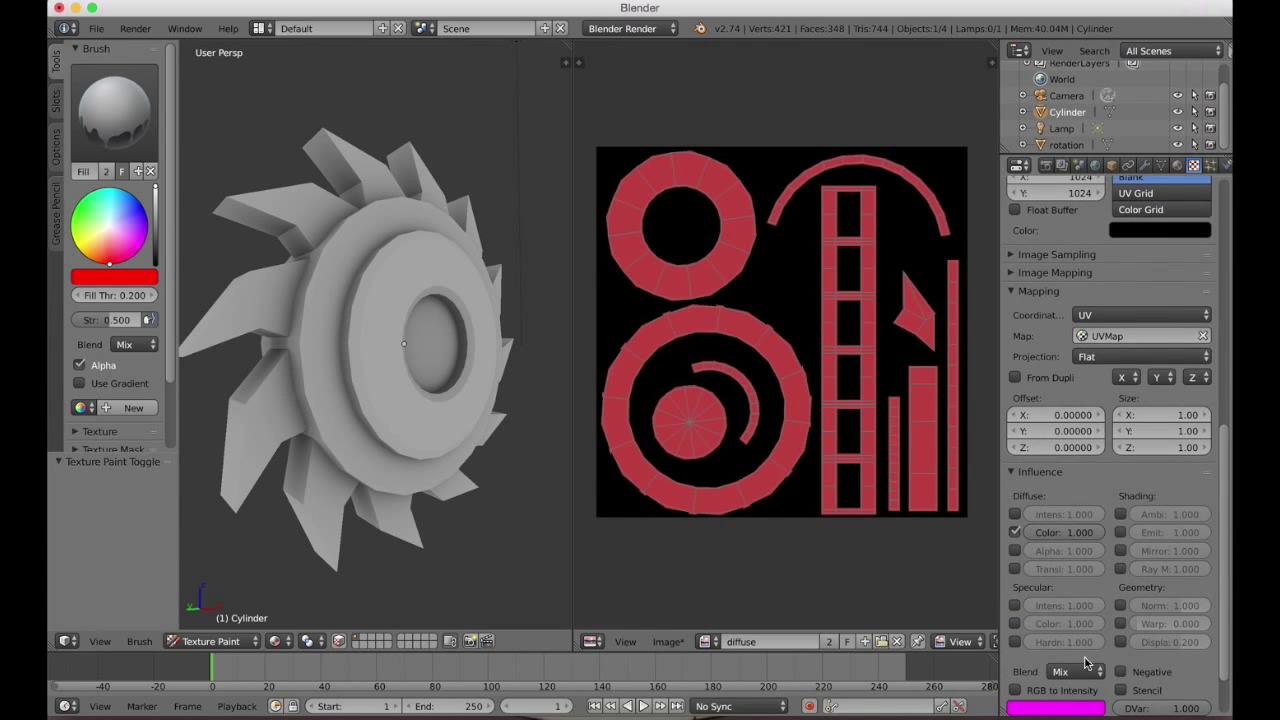
Set the ao texture's blend to Multiply and enlarge the 3D view to full screen.
{"action": "left_click", "coordinate": [1076, 671]}
{"action": "left_click", "coordinate": [1097, 603]}
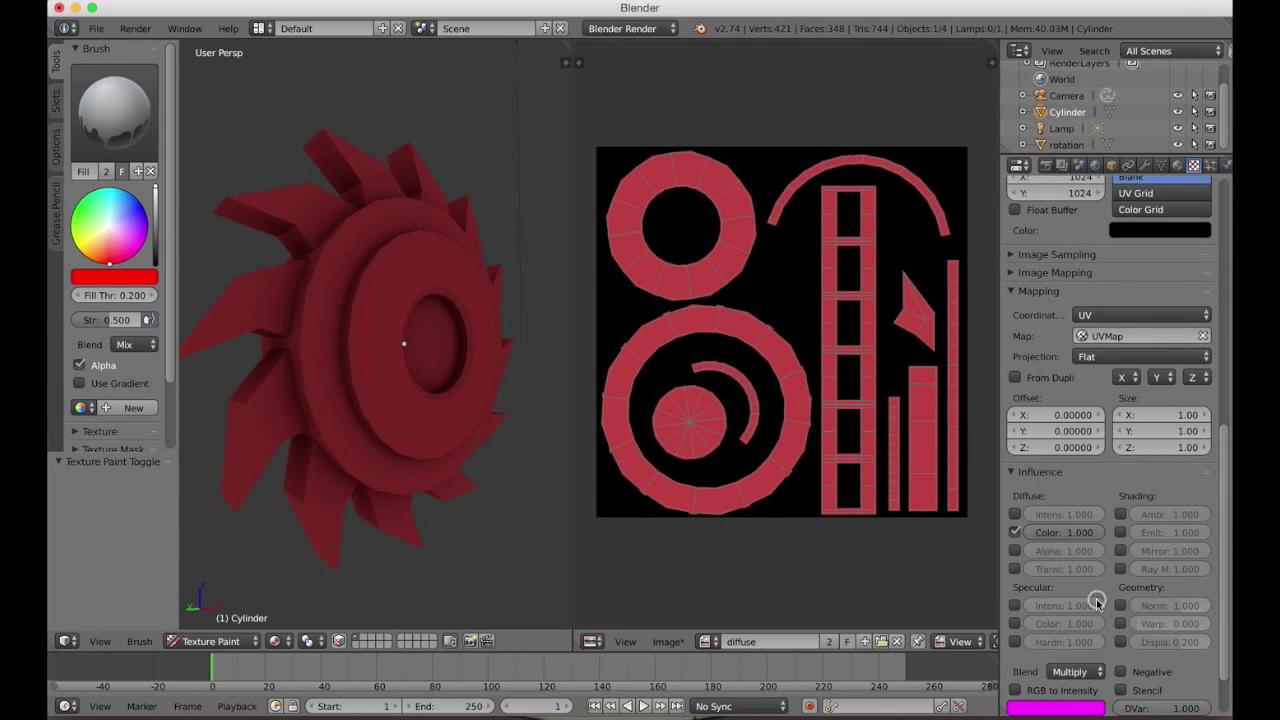
{"action": "key", "text": "ctrl+Up"}
{"action": "key", "text": "shift+f"}
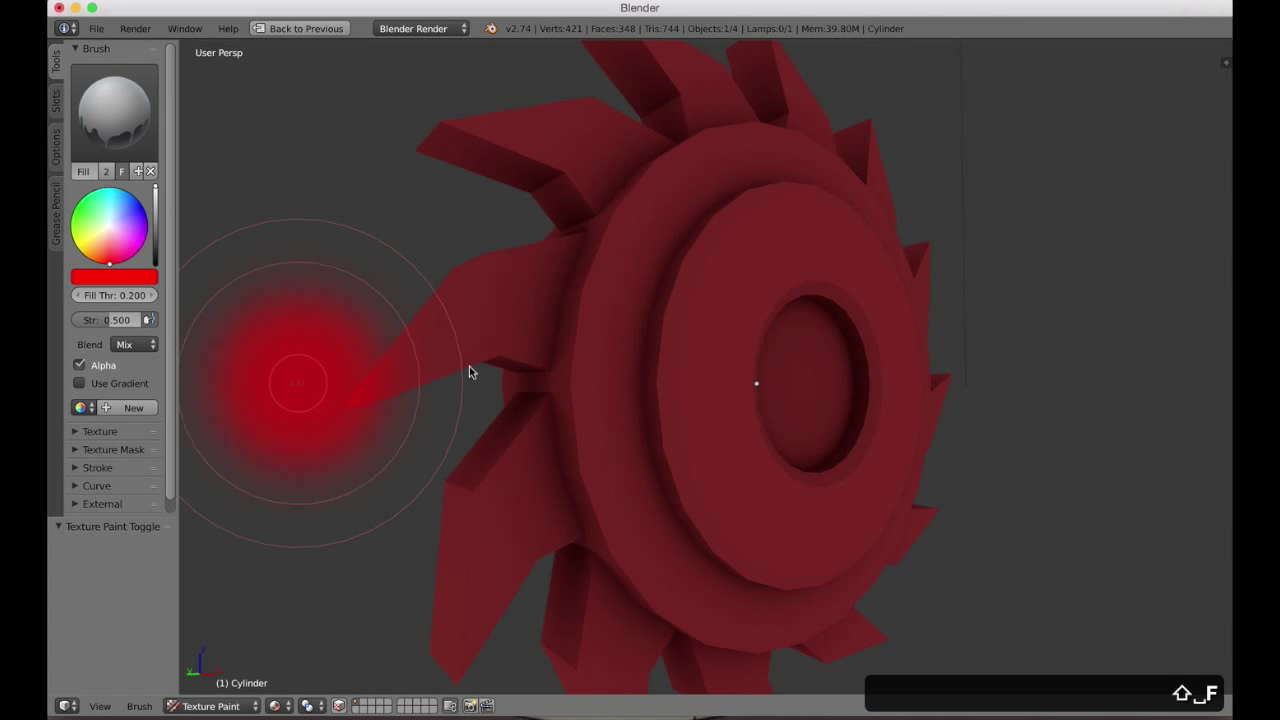
{"action": "key", "text": "Escape"}
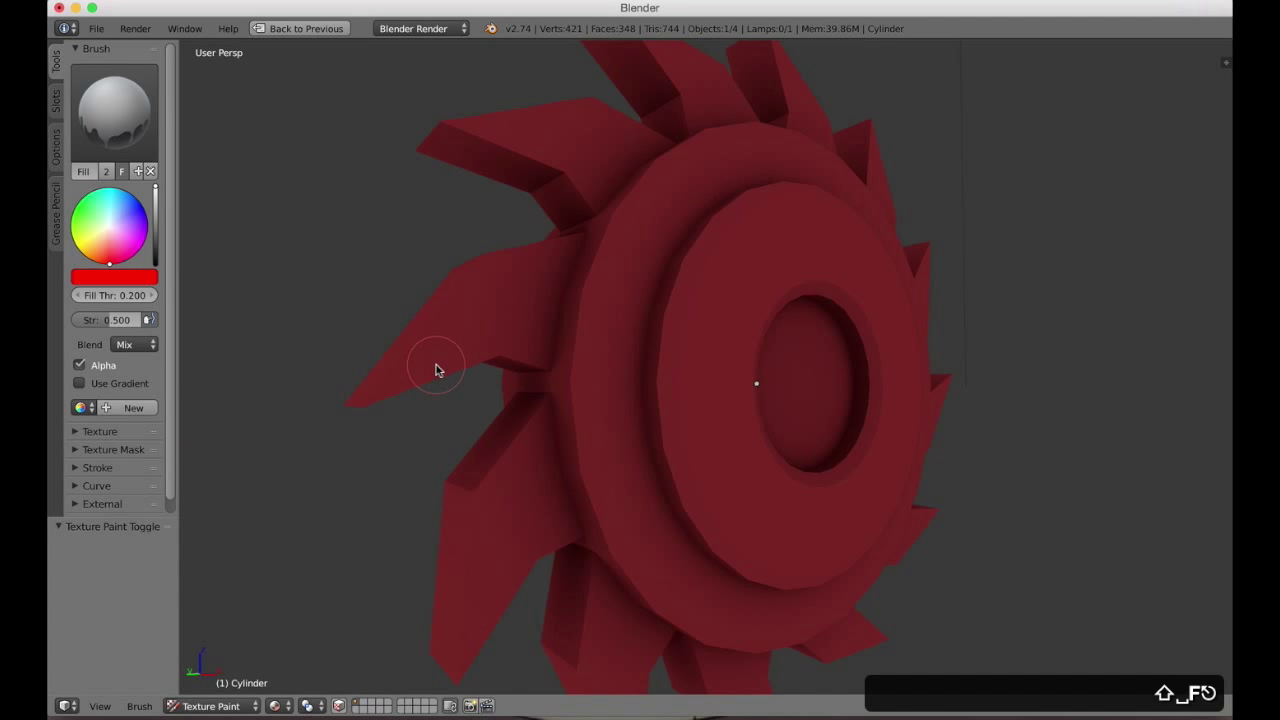
Walk-navigate the view to face the saw, then enter Edit Mode.
{"action": "key", "text": "Tab"}
{"action": "key", "text": "Tab"}
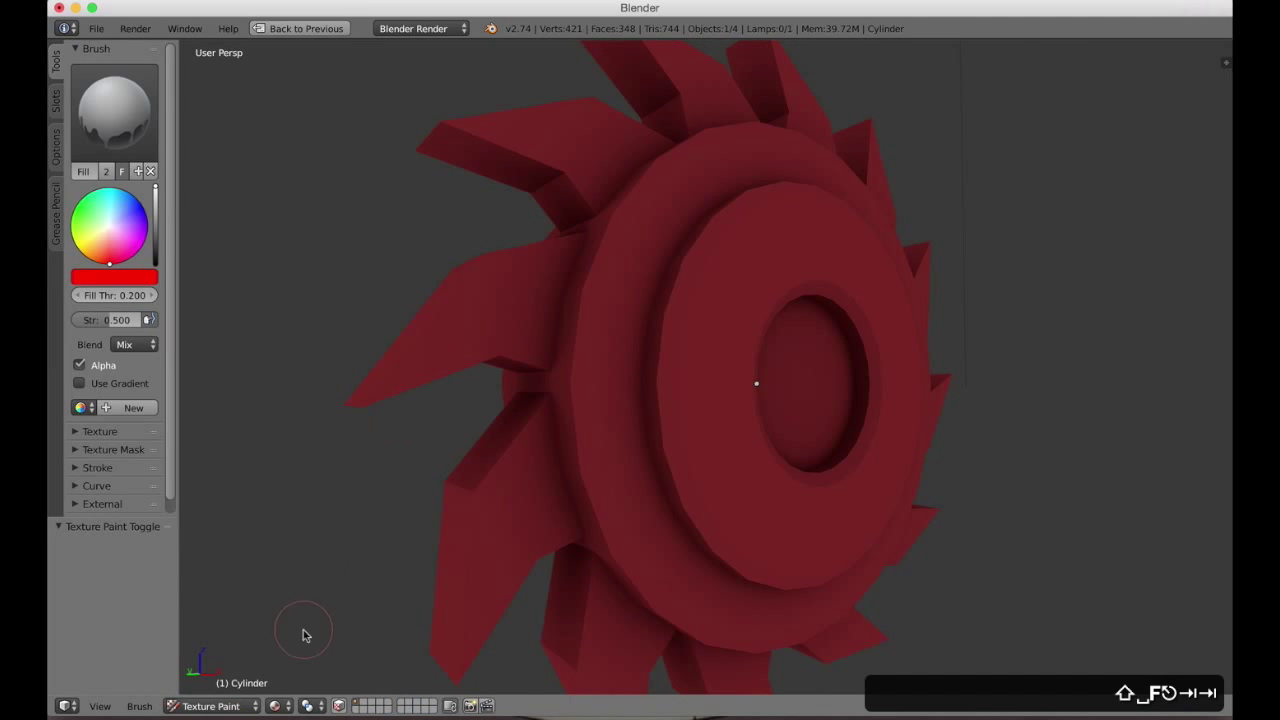
{"action": "left_click", "coordinate": [232, 704]}
{"action": "left_click", "coordinate": [239, 686]}
{"action": "key", "text": "shift+f"}
{"action": "key", "text": "d"}
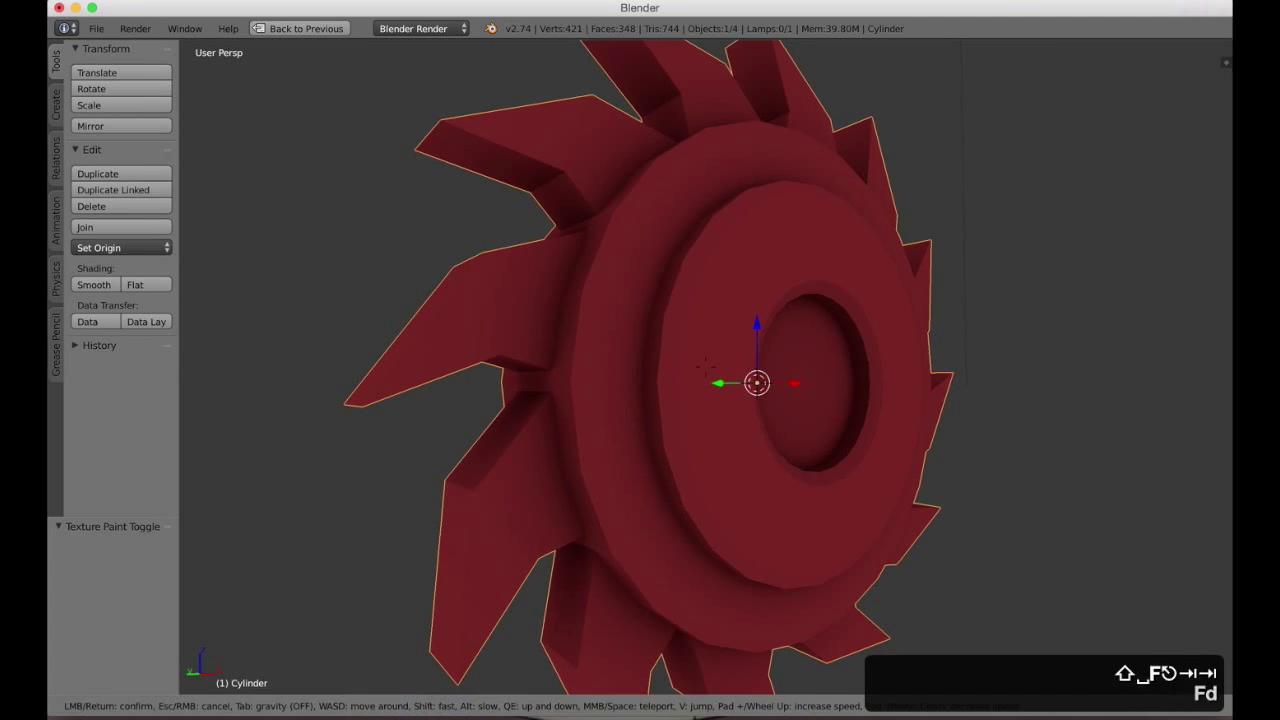
{"action": "key", "text": "s"}
{"action": "key", "text": "a"}
{"action": "key", "text": "a"}
{"action": "key", "text": "w"}
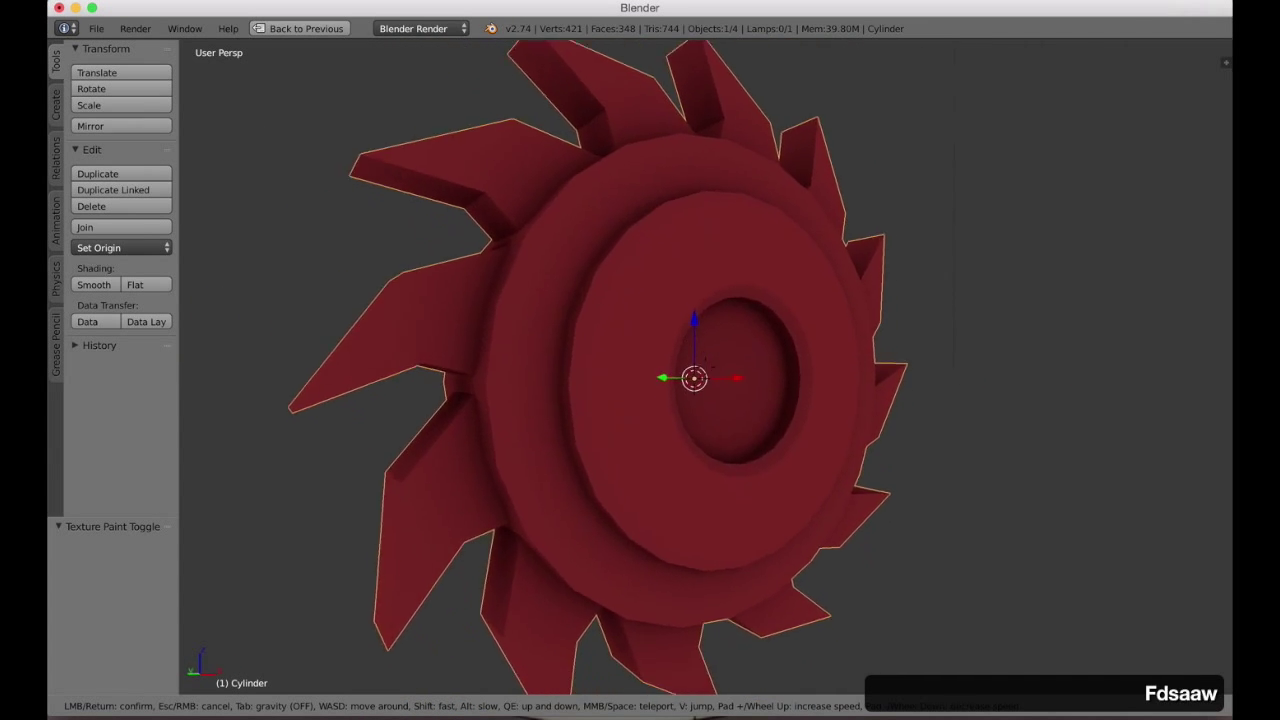
{"action": "left_click", "coordinate": [705, 371]}
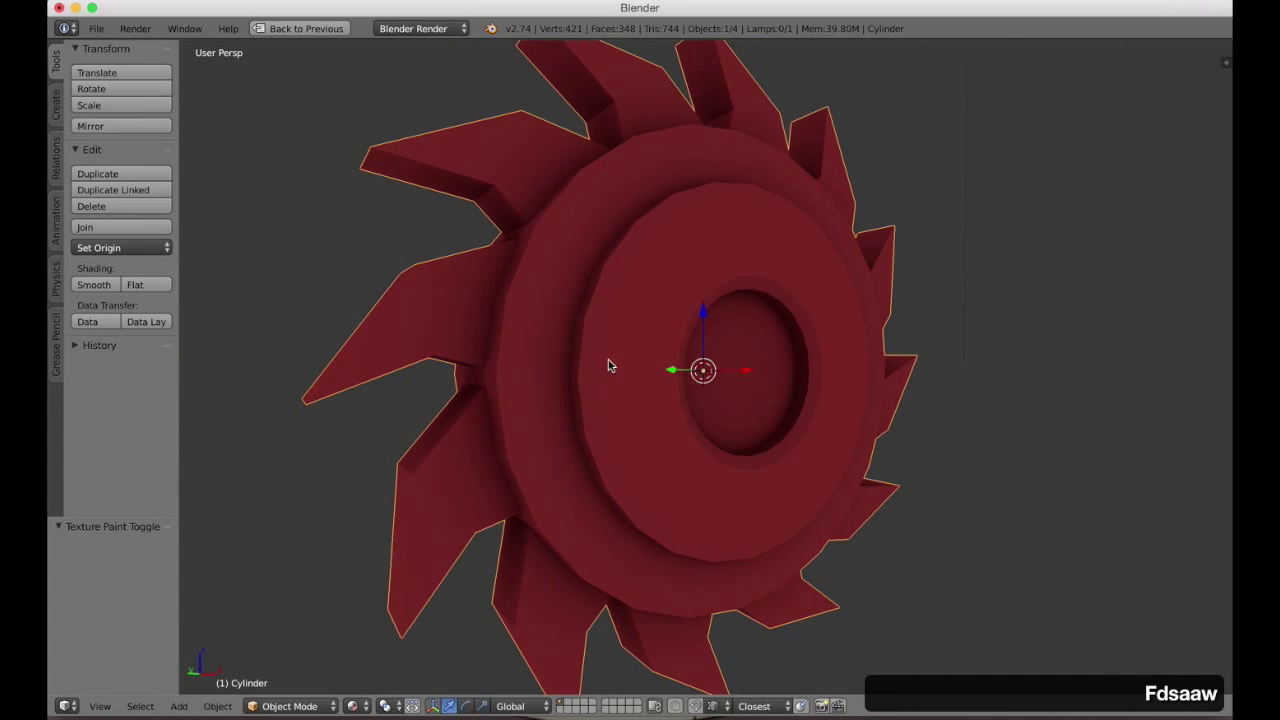
{"action": "key", "text": "Tab"}
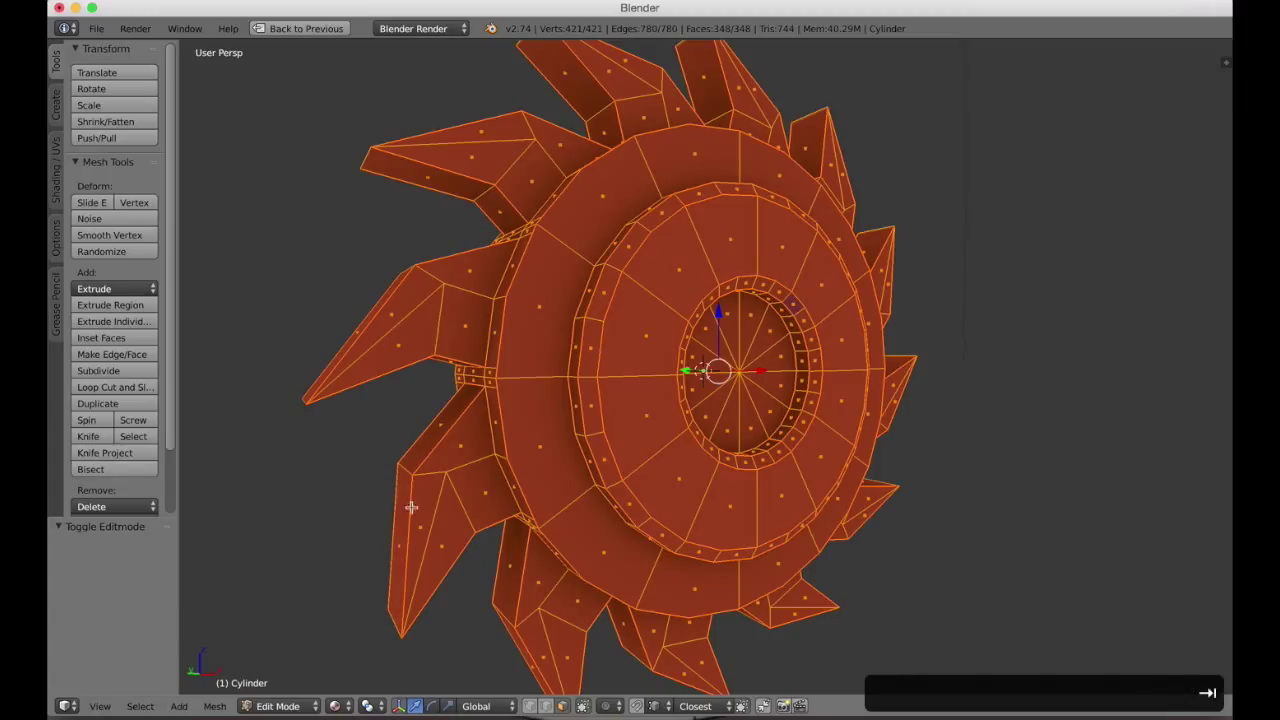
Select the saw's teeth as linked faces in face-select mode.
{"action": "left_click", "coordinate": [280, 706]}
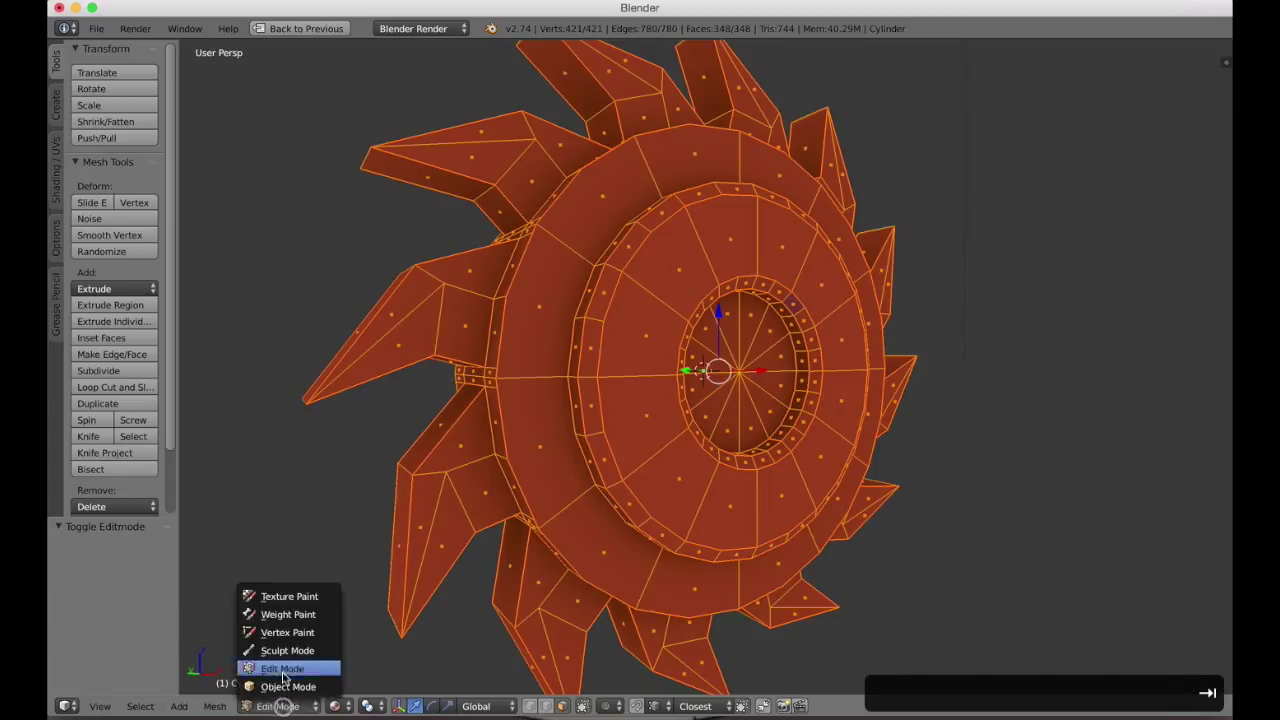
{"action": "left_click", "coordinate": [302, 598]}
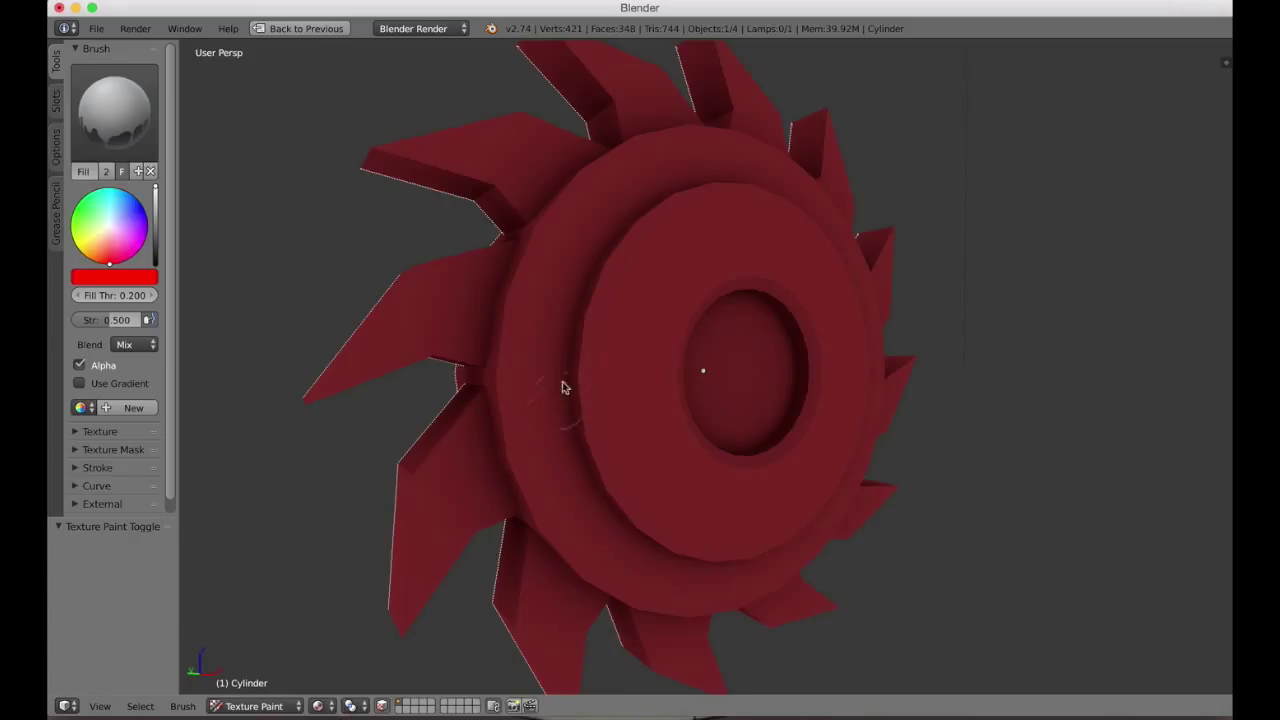
{"action": "key", "text": "Tab"}
{"action": "key", "text": "a"}
{"action": "key", "text": "ctrl+Tab"}
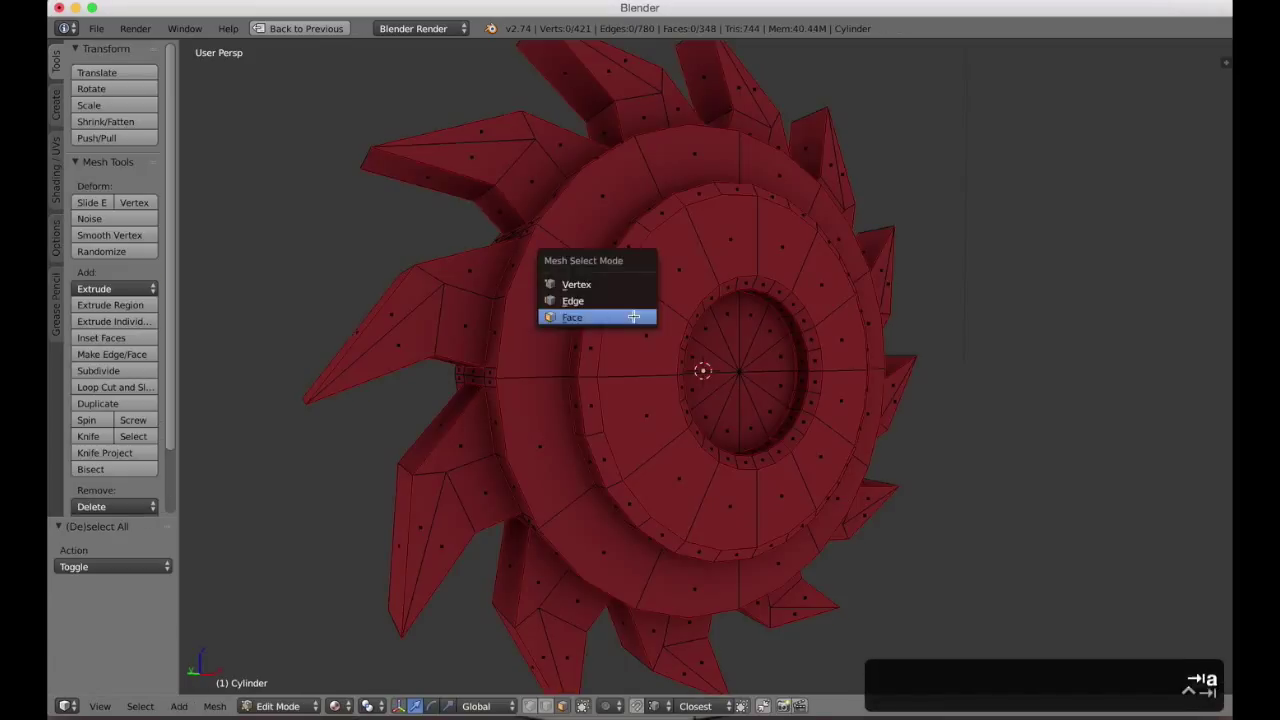
{"action": "left_click", "coordinate": [620, 316]}
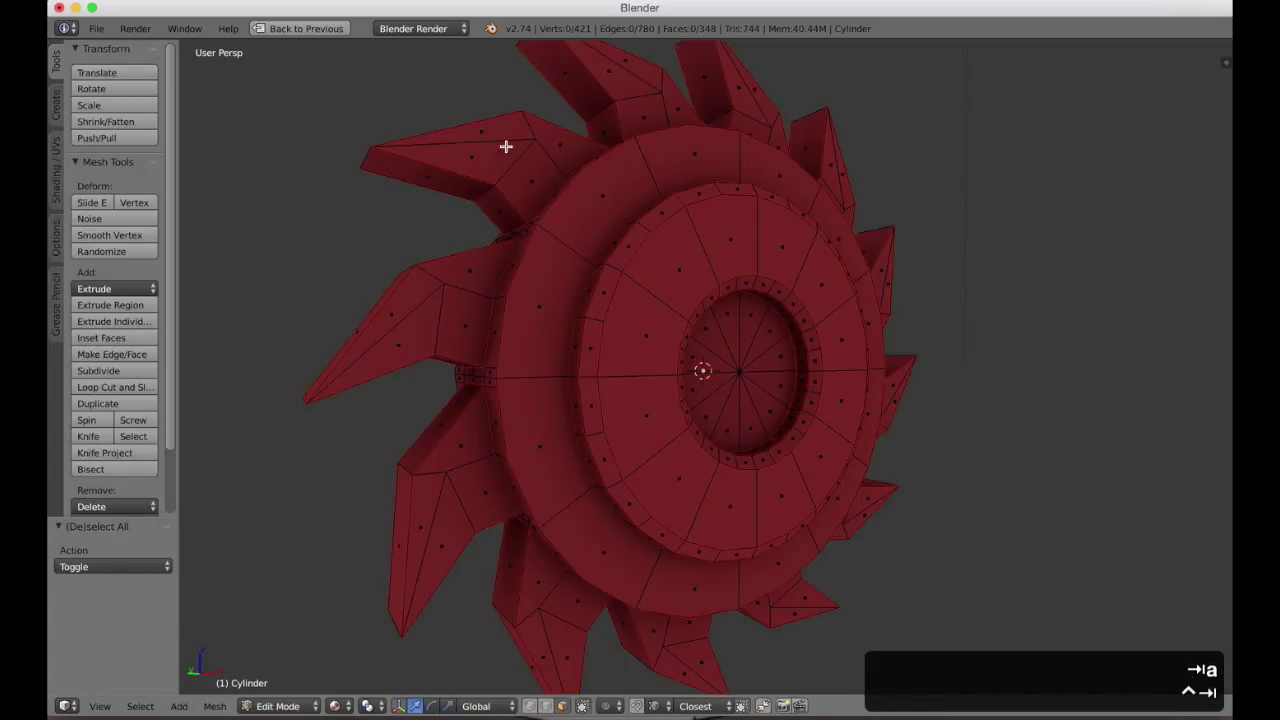
{"action": "key", "text": "l"}
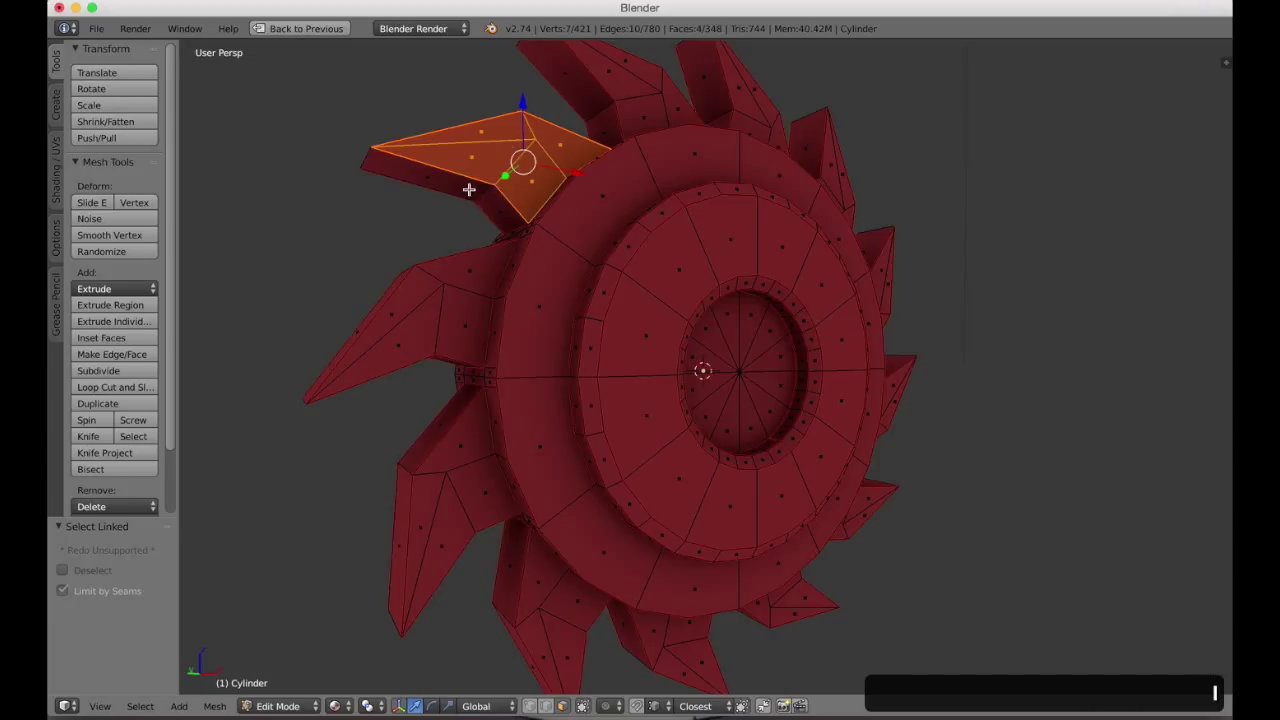
{"action": "key", "text": "l"}
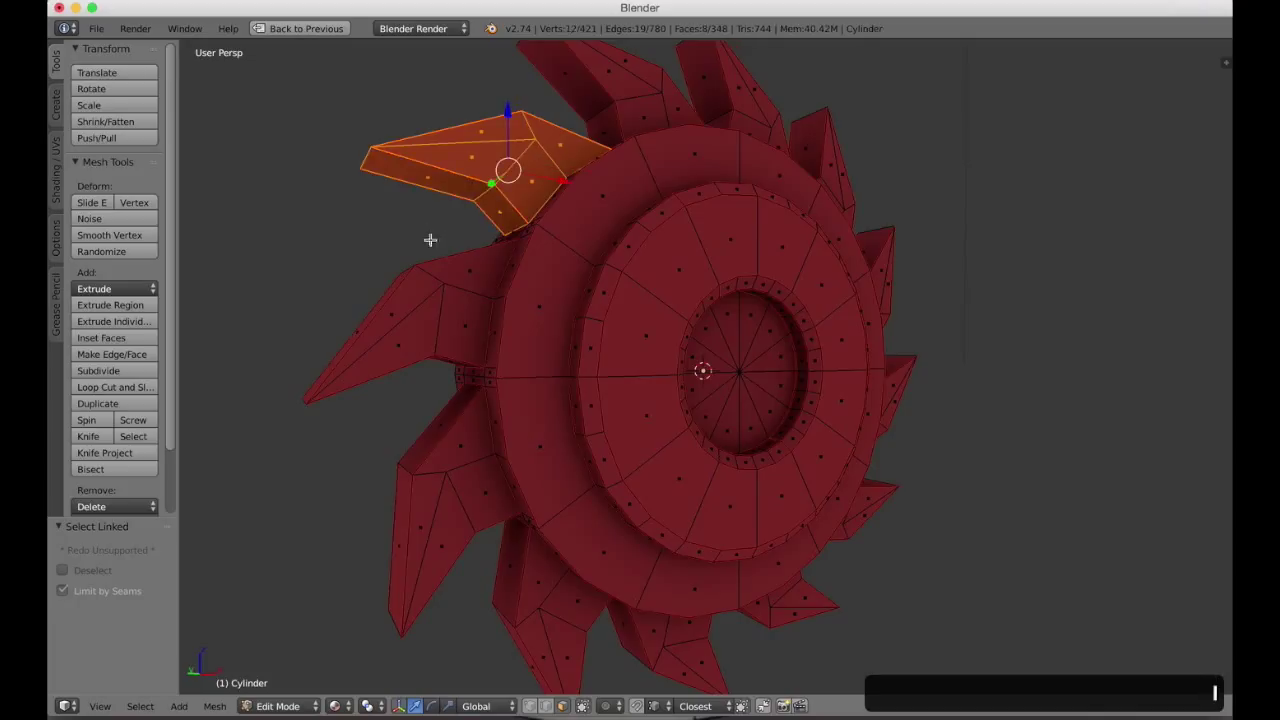
{"action": "scroll", "coordinate": [446, 188], "scroll_direction": "down", "scroll_amount": 2}
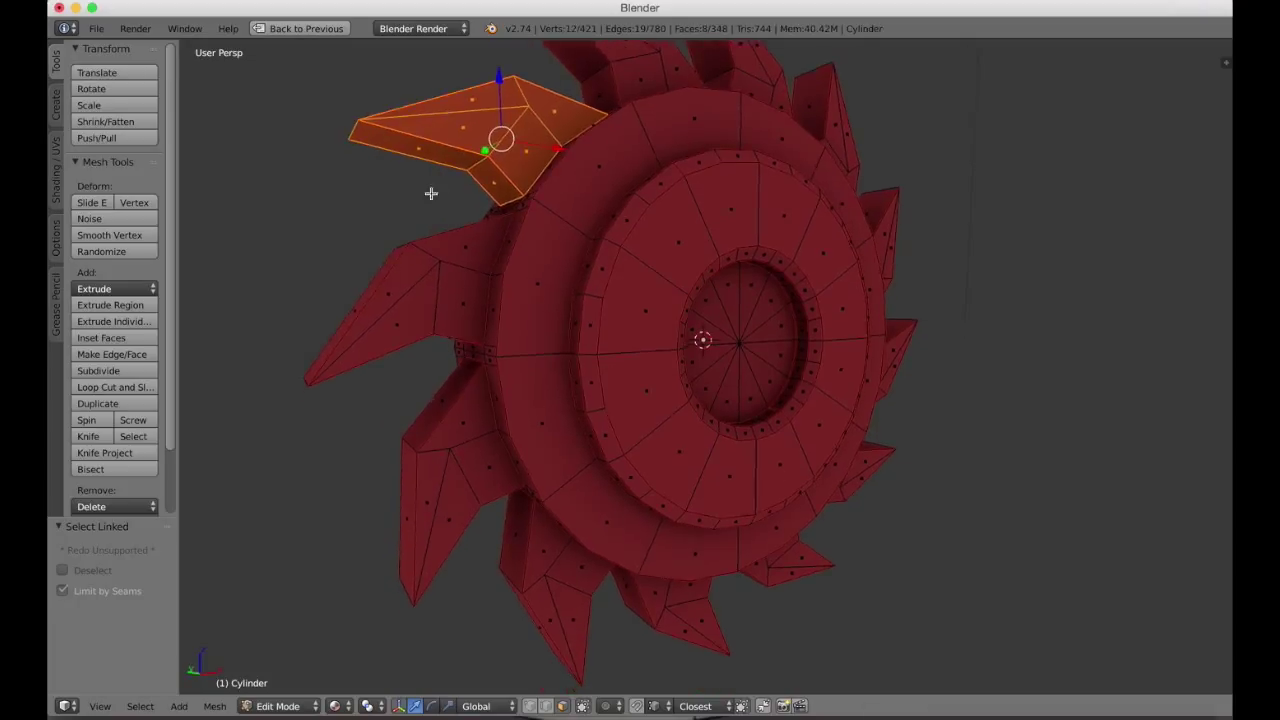
Fill the selected teeth light blue in Texture Paint at full 1.0 strength.
{"action": "key", "text": "Tab"}
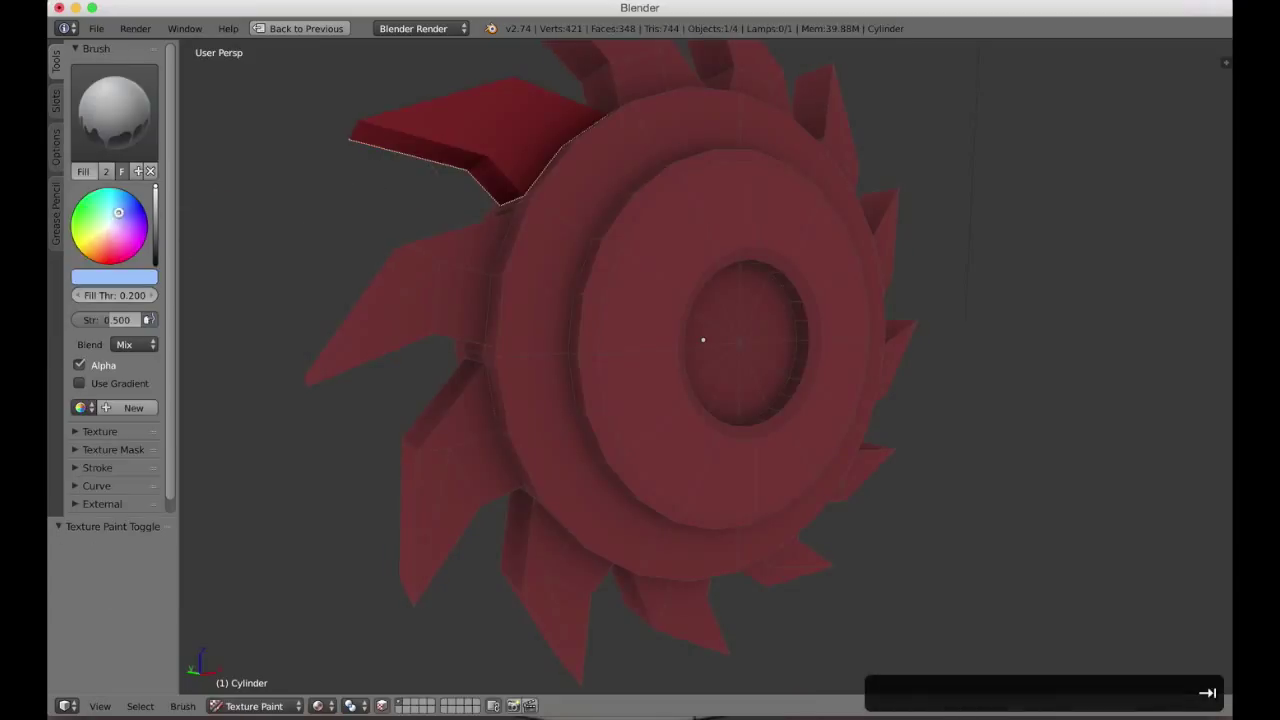
{"action": "mouse_move", "coordinate": [119, 204]}
{"action": "left_mouse_down"}
{"action": "mouse_move", "coordinate": [119, 191]}
{"action": "mouse_move", "coordinate": [113, 203]}
{"action": "left_mouse_up"}
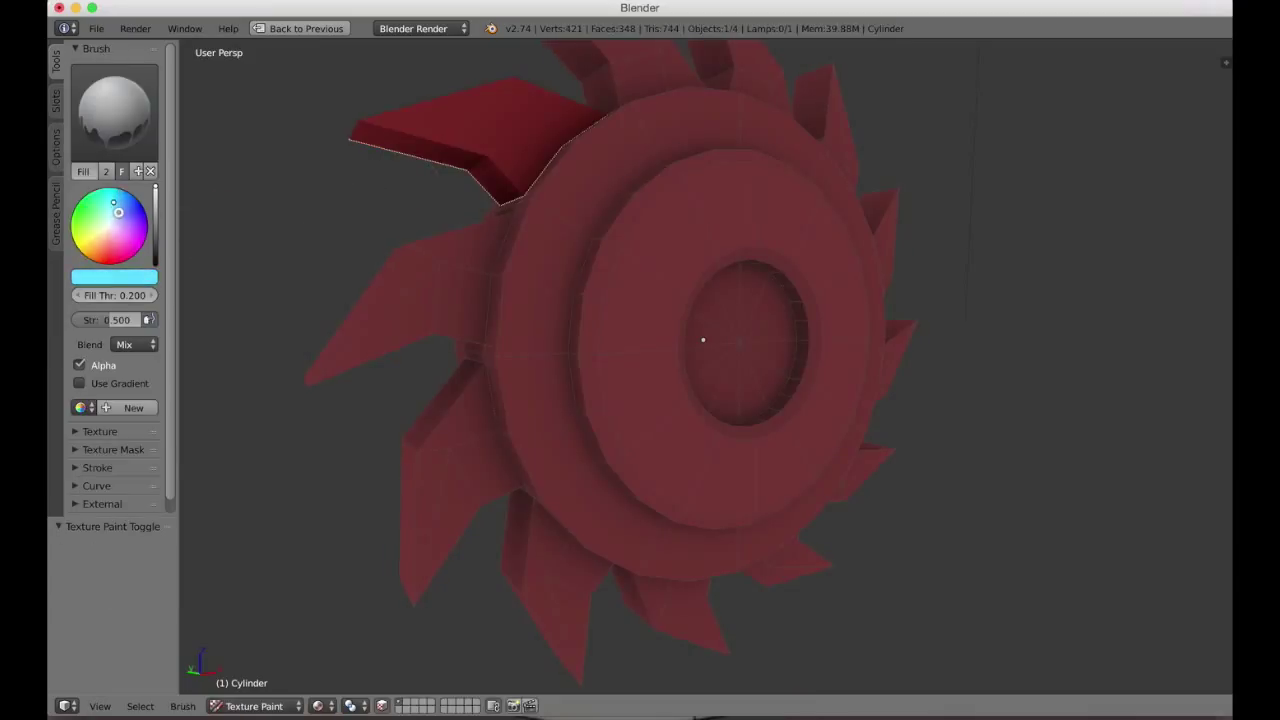
{"action": "left_click", "coordinate": [495, 110]}
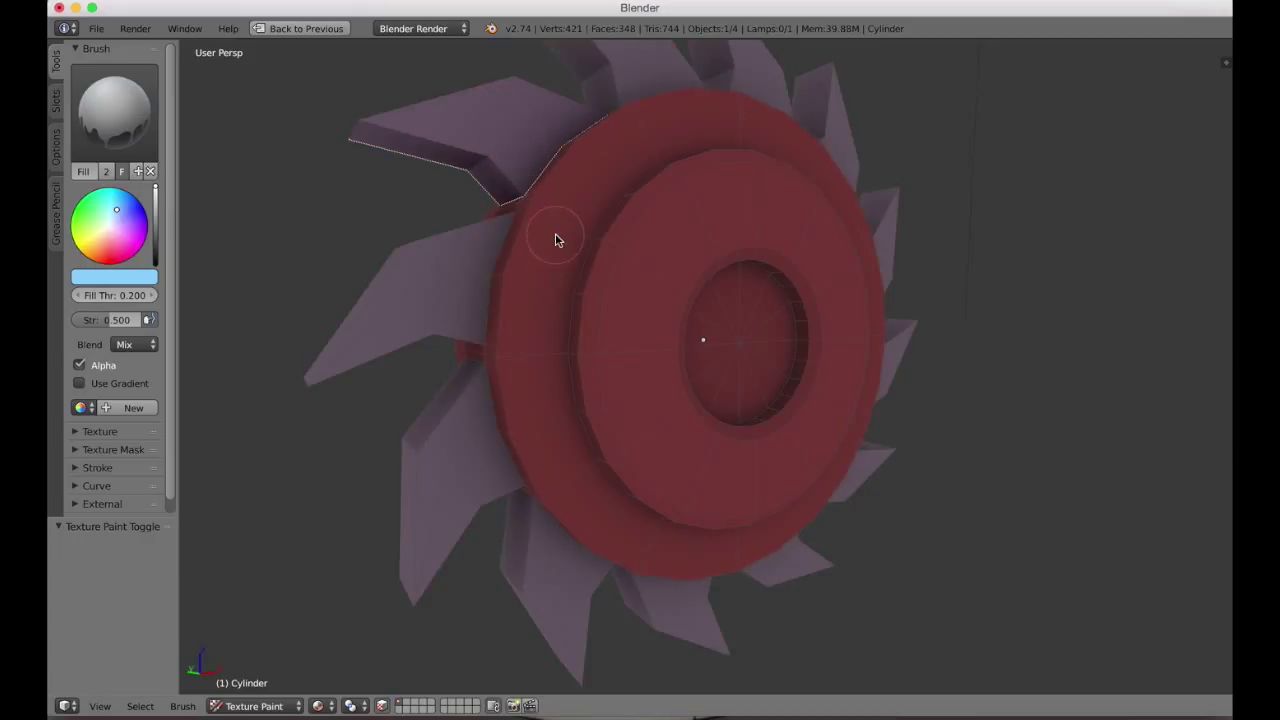
{"action": "left_click_drag", "start_coordinate": [115, 320], "coordinate": [160, 320]}
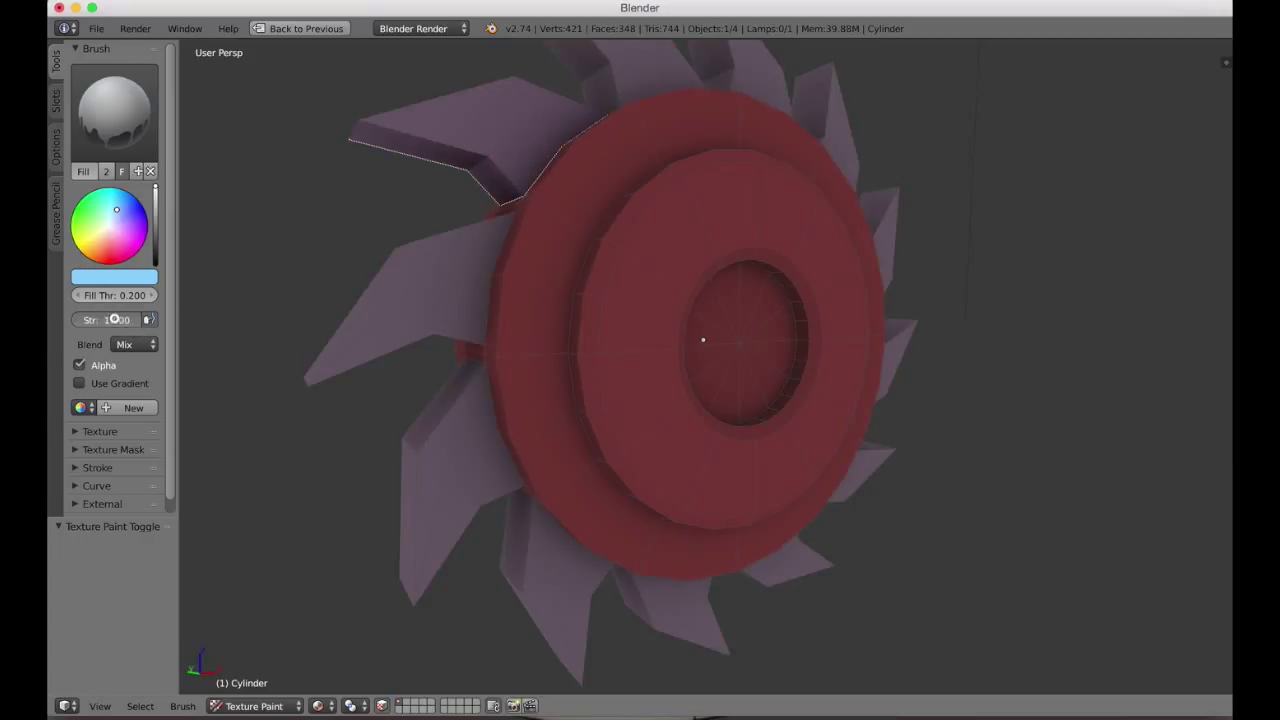
{"action": "left_click", "coordinate": [455, 125]}
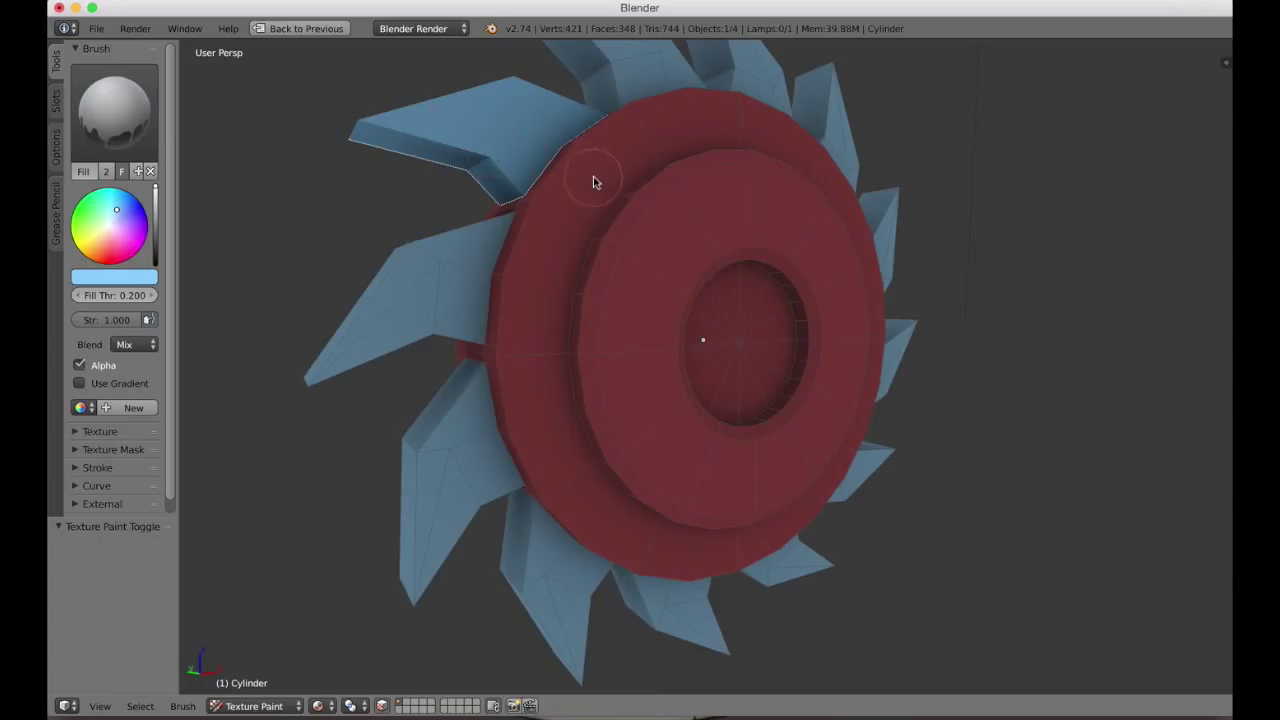
Select the outer ring's faces and fill them dark blue.
{"action": "key", "text": "Tab"}
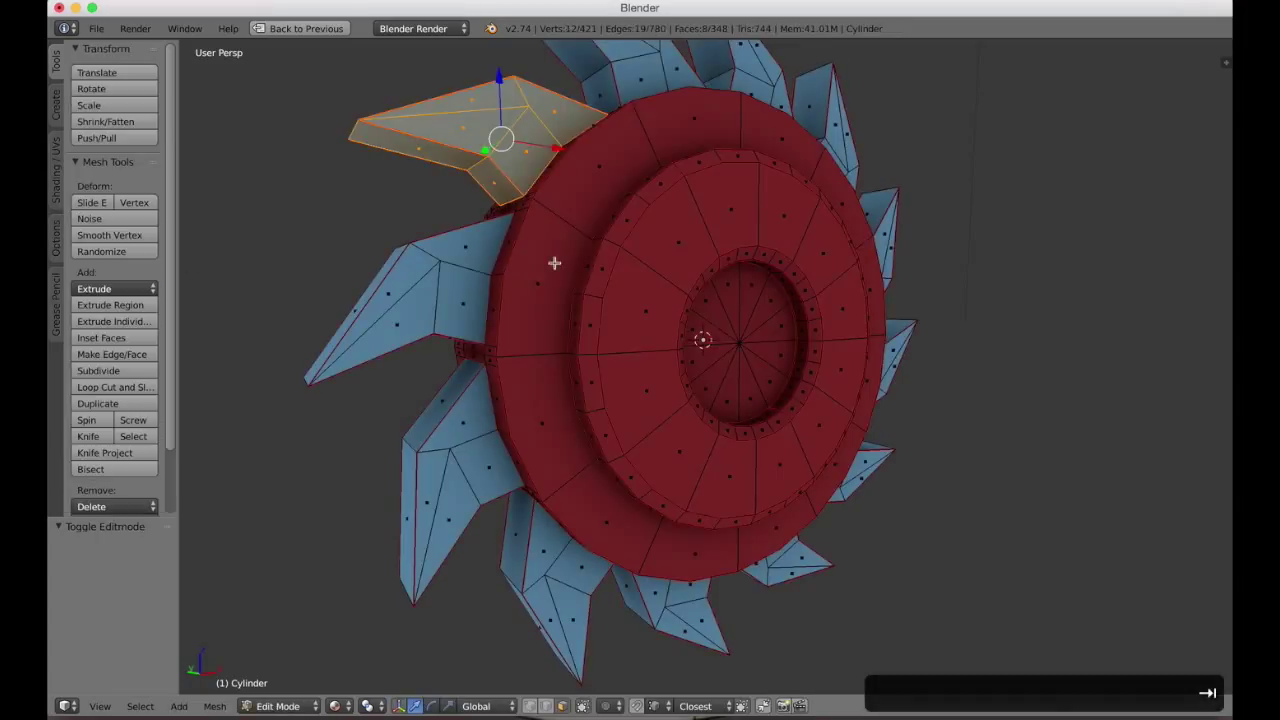
{"action": "key", "text": "a"}
{"action": "key", "text": "k"}
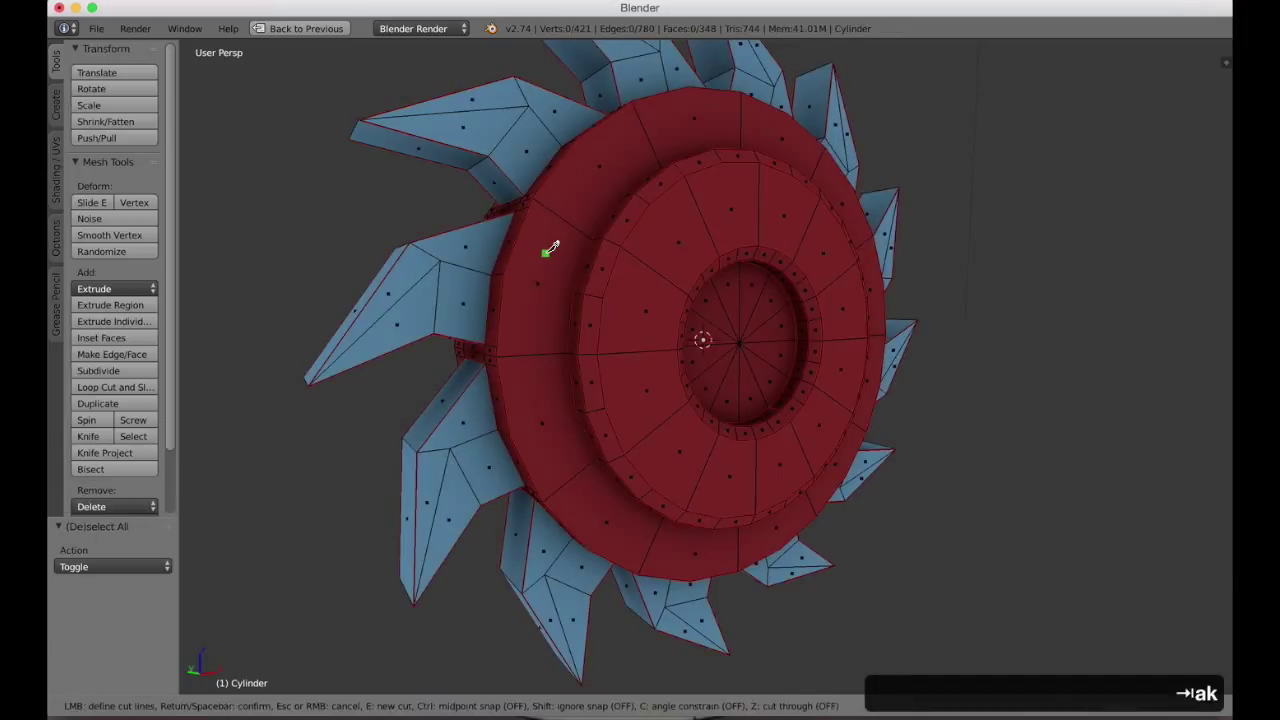
{"action": "key", "text": "Escape"}
{"action": "right_click", "coordinate": [546, 253], "text": "alt"}
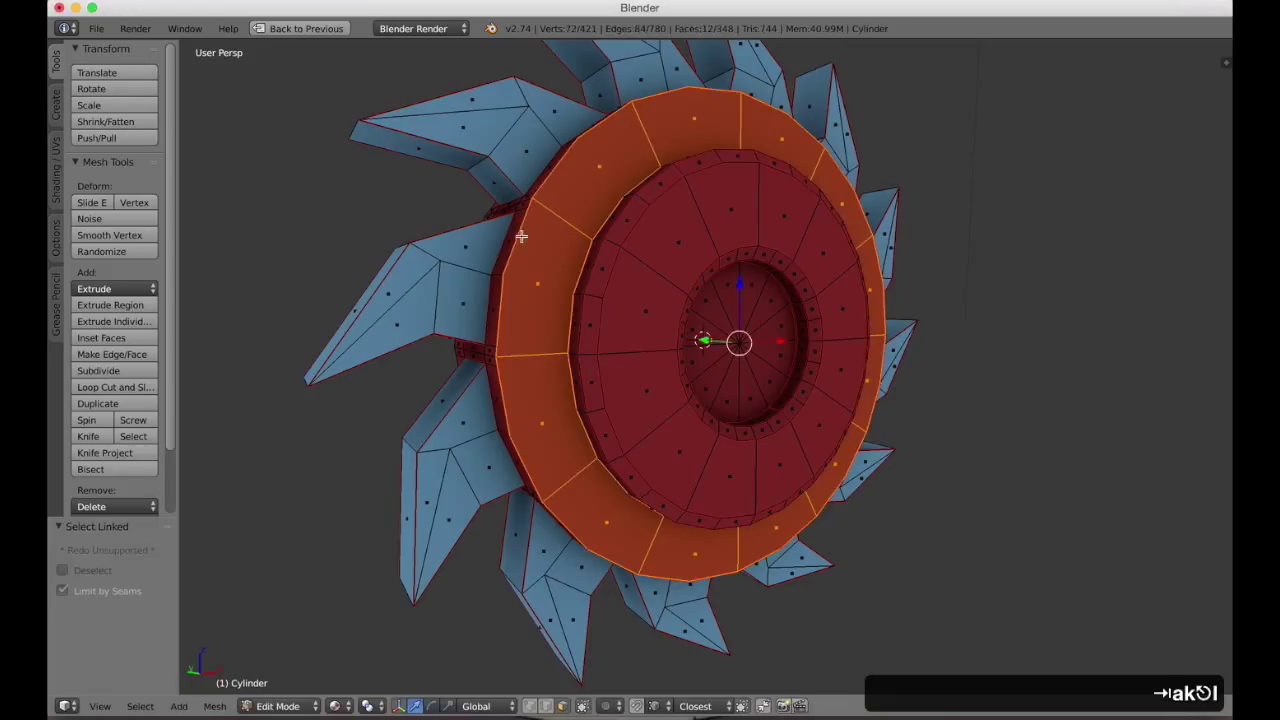
{"action": "right_click", "coordinate": [514, 234], "text": "alt+shift"}
{"action": "key", "text": "Tab"}
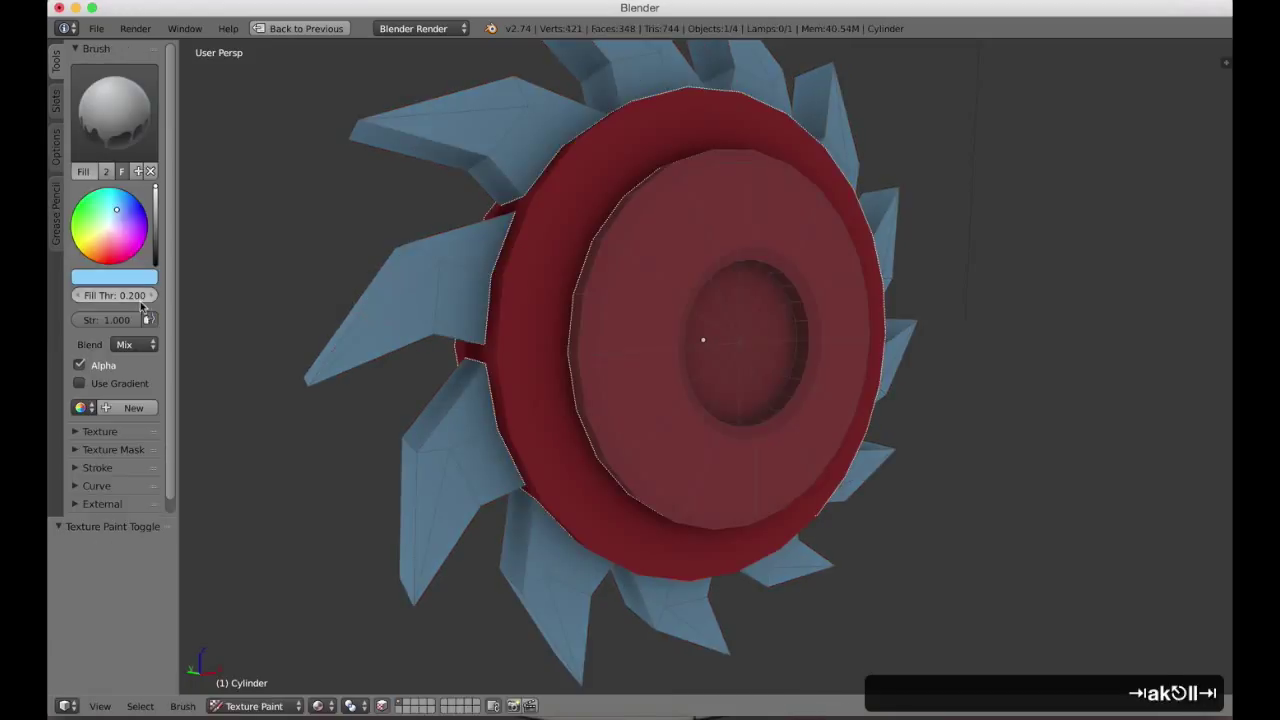
{"action": "left_click_drag", "start_coordinate": [116, 209], "coordinate": [126, 203]}
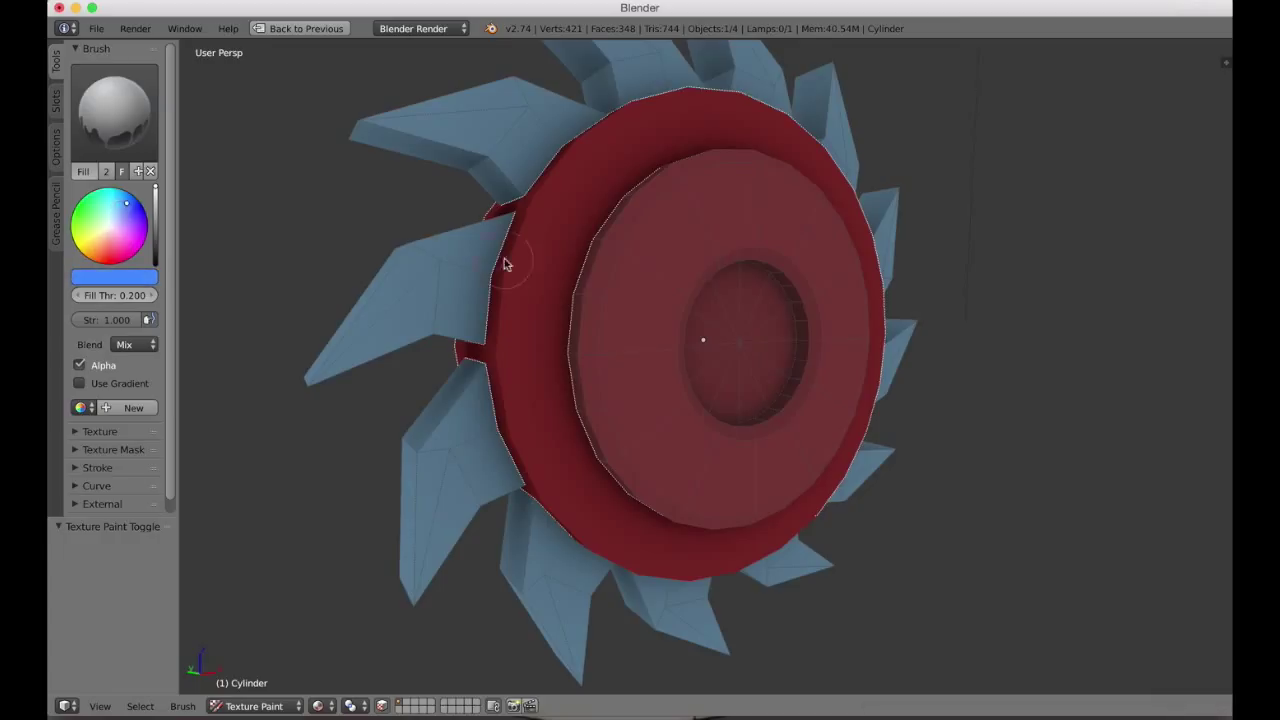
{"action": "left_click", "coordinate": [566, 263]}
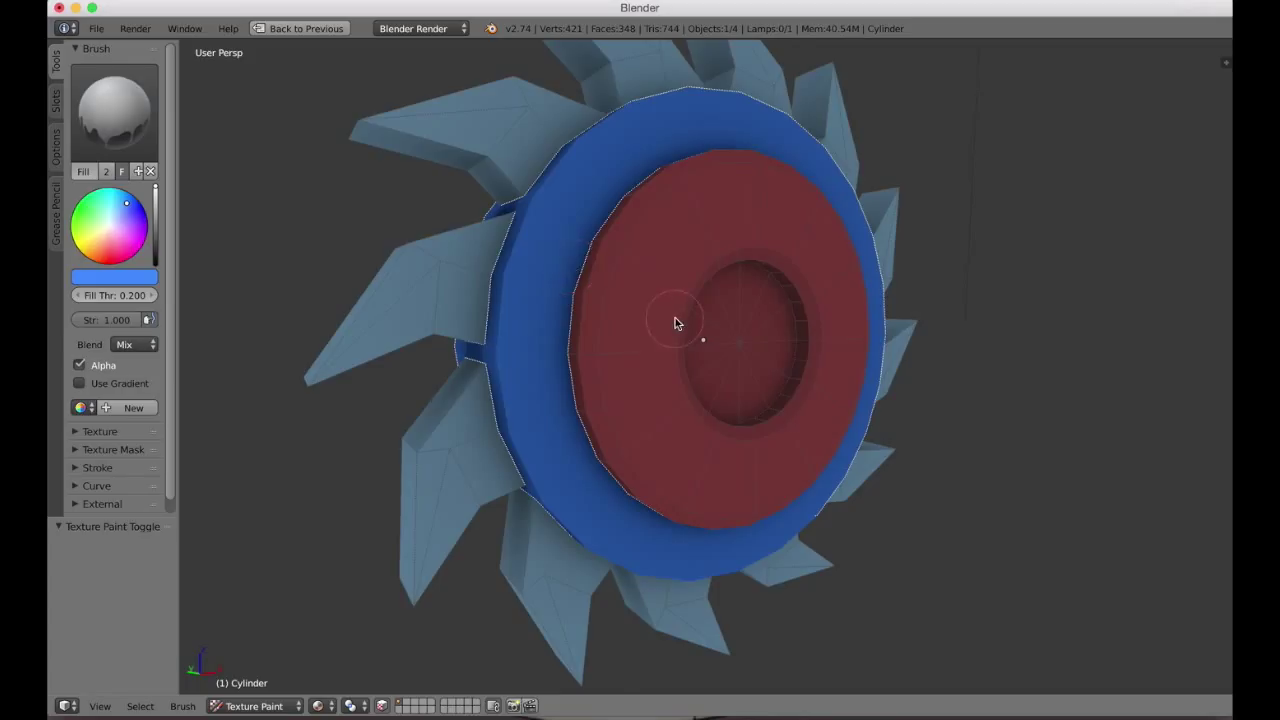
Select the hub's outer and inner rims and pick red as the paint colour.
{"action": "key", "text": "Tab"}
{"action": "key", "text": "a"}
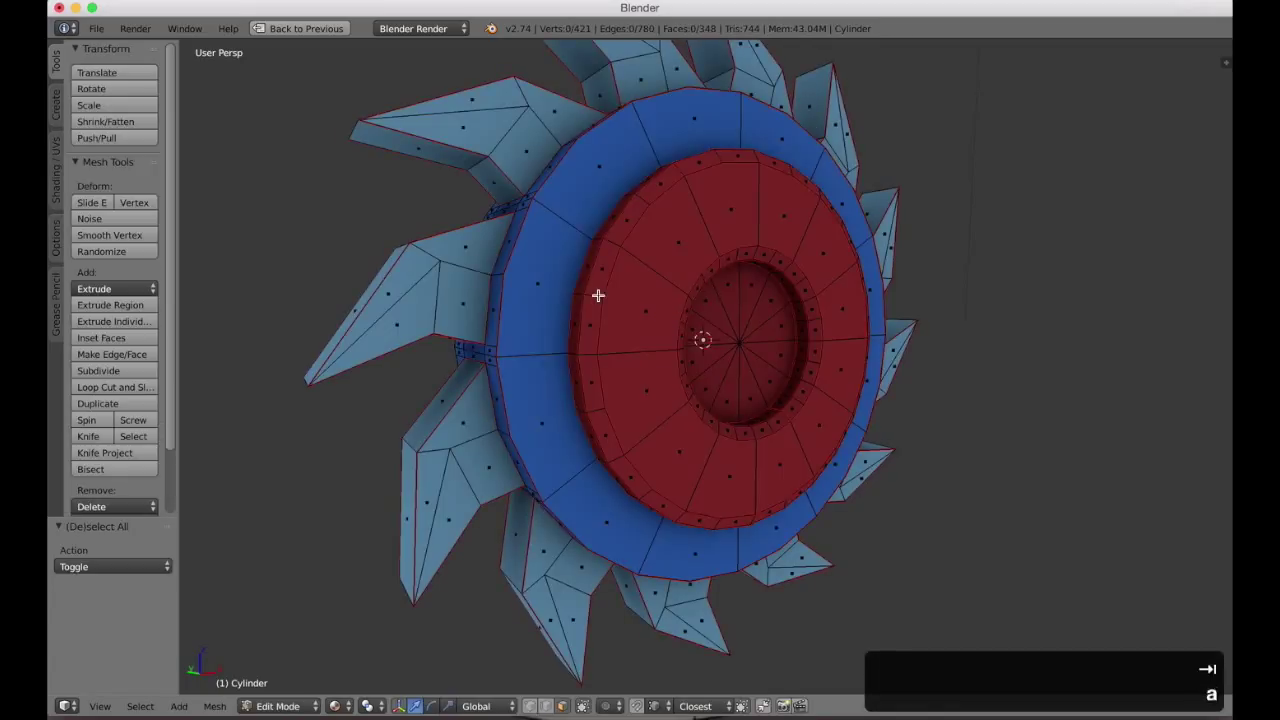
{"action": "key", "text": "l"}
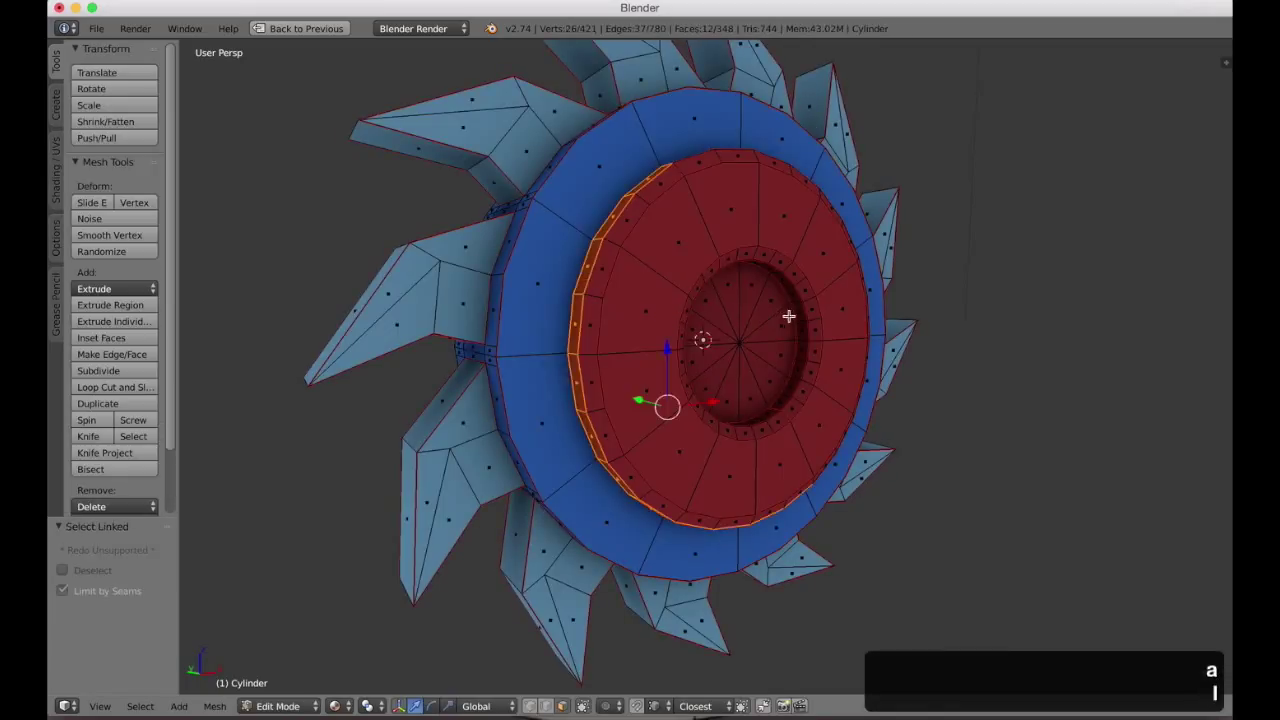
{"action": "key", "text": "l"}
{"action": "key", "text": "Tab"}
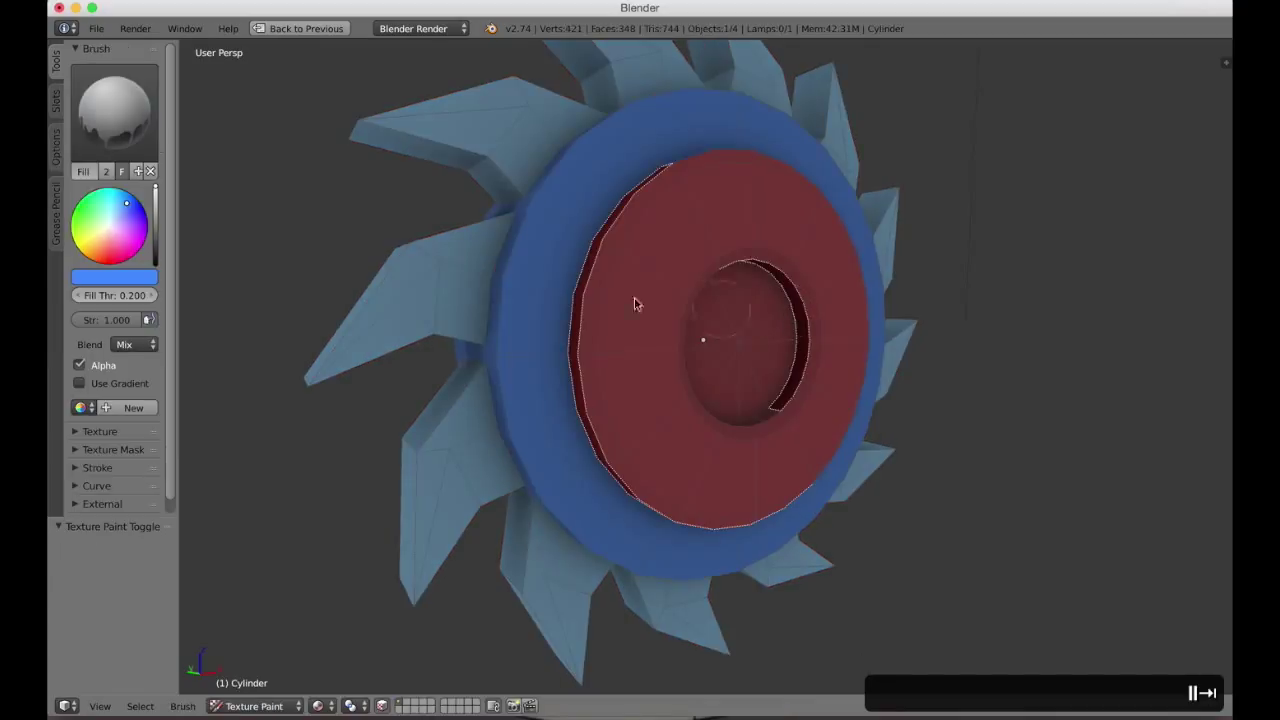
{"action": "left_click_drag", "start_coordinate": [110, 243], "coordinate": [104, 257]}
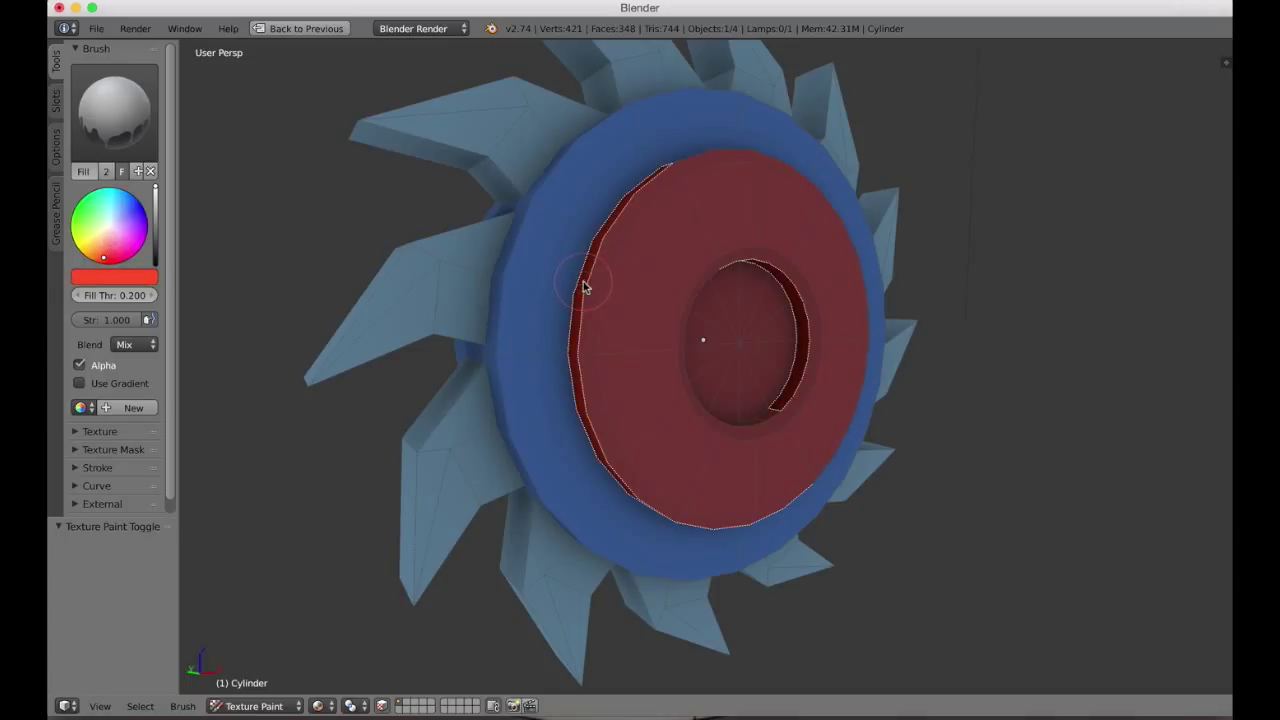
Select the hub's outer and inner rims and fill them orange.
{"action": "key", "text": "Tab"}
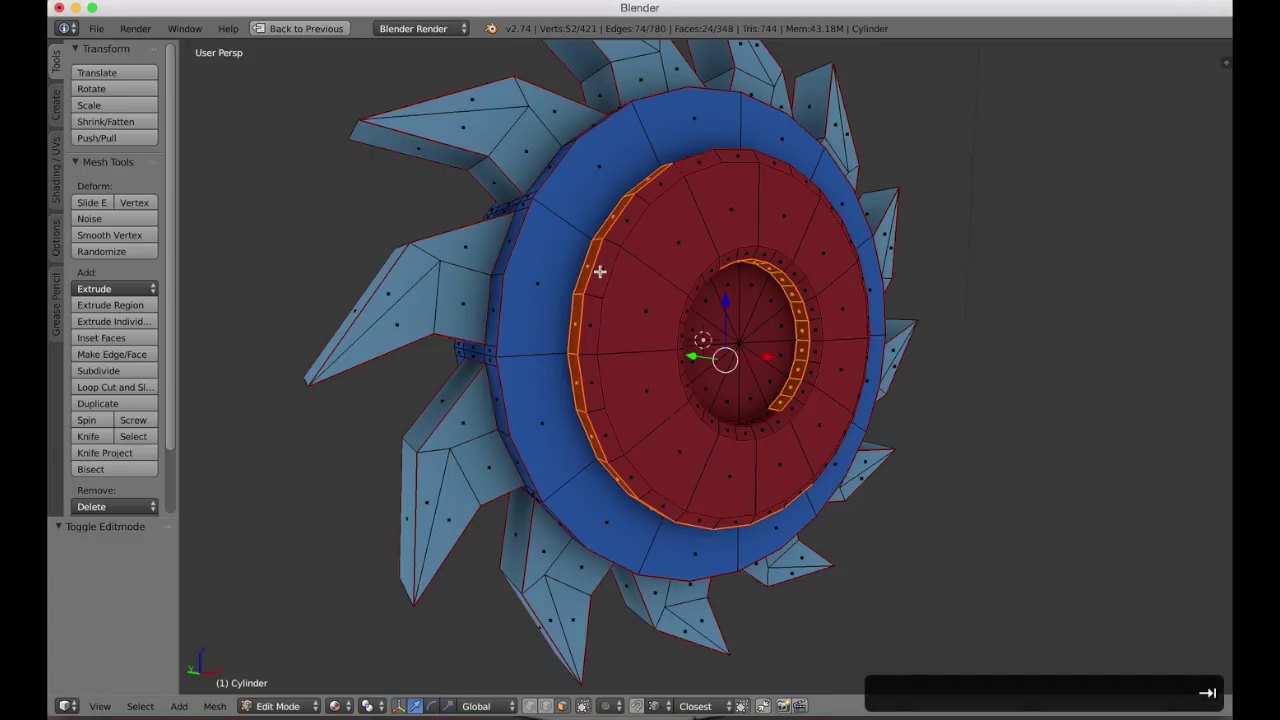
{"action": "key", "text": "a"}
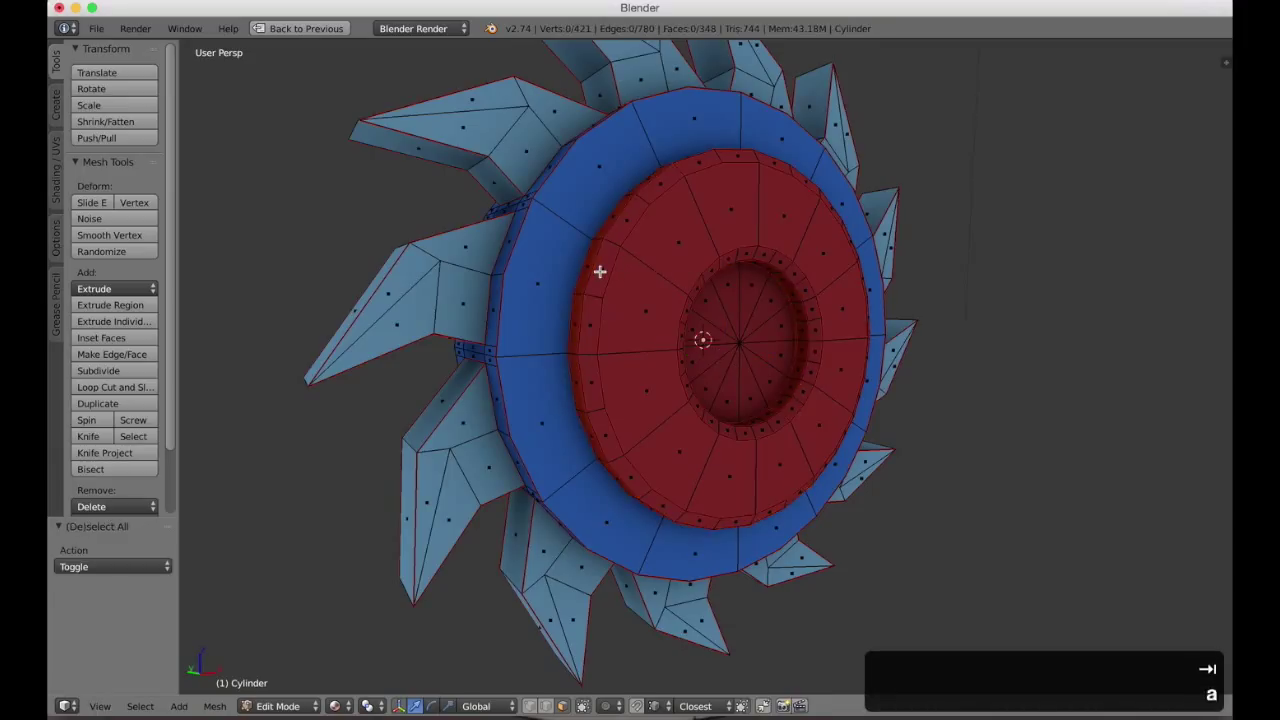
{"action": "key", "text": "l"}
{"action": "key", "text": "l"}
{"action": "key", "text": "Tab"}
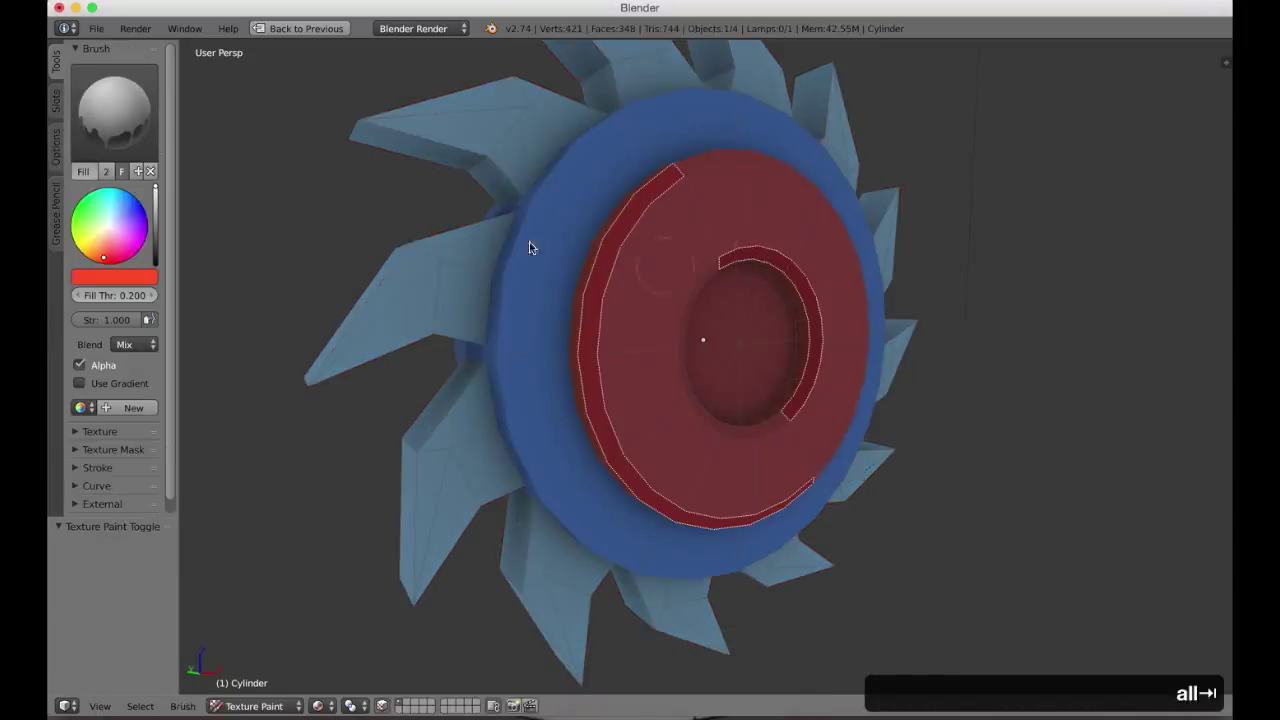
{"action": "mouse_move", "coordinate": [97, 259]}
{"action": "left_mouse_down"}
{"action": "mouse_move", "coordinate": [104, 244]}
{"action": "mouse_move", "coordinate": [95, 258]}
{"action": "left_mouse_up"}
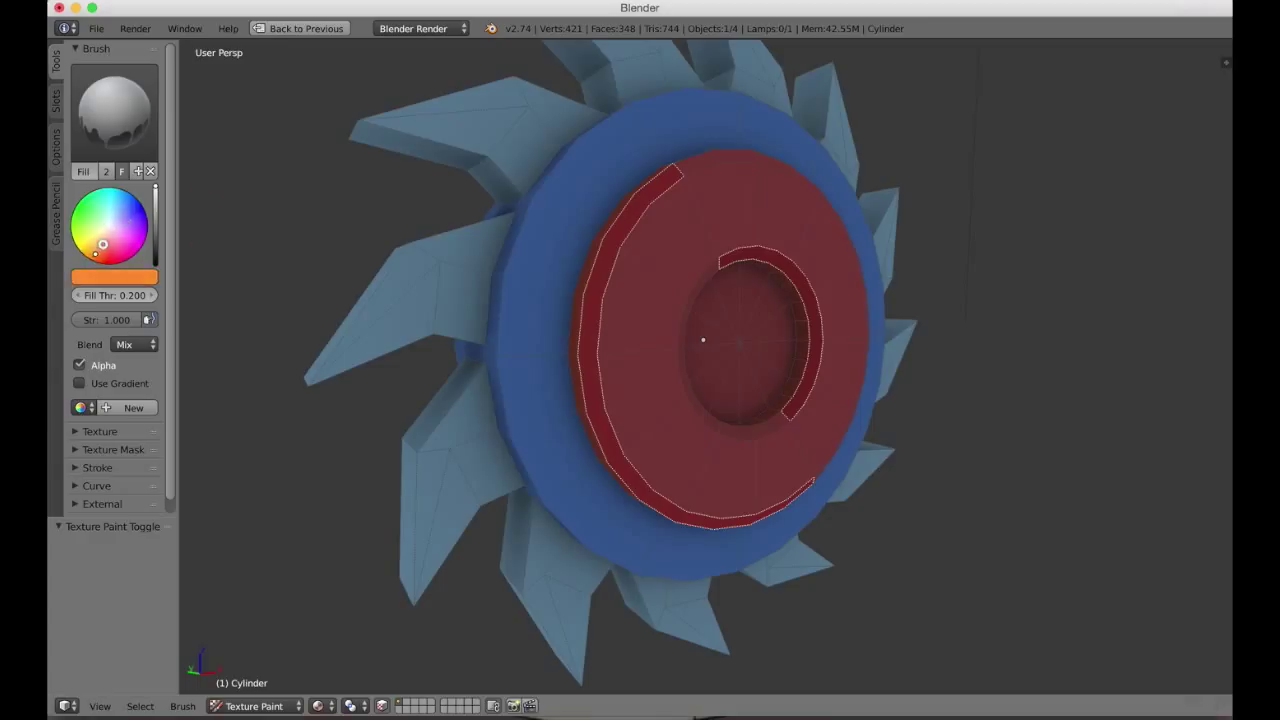
{"action": "left_click", "coordinate": [604, 269]}
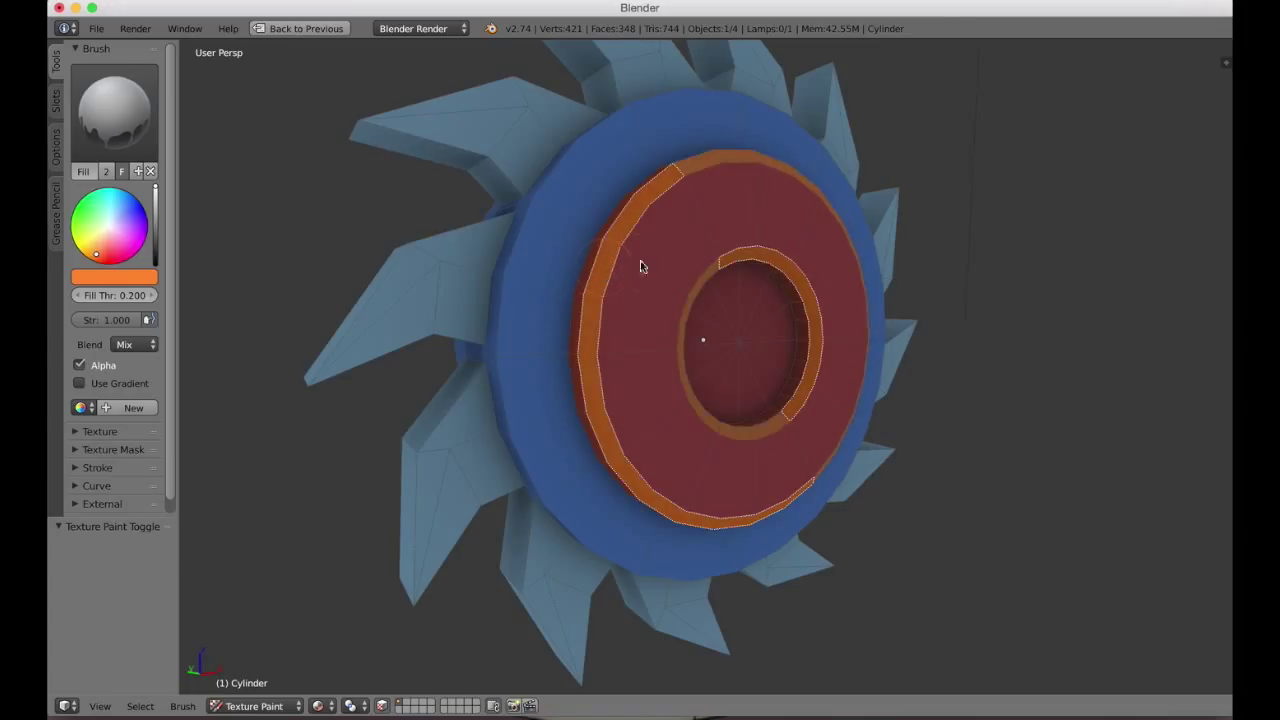
Select the hub's flat front face and fill it yellow.
{"action": "key", "text": "Tab"}
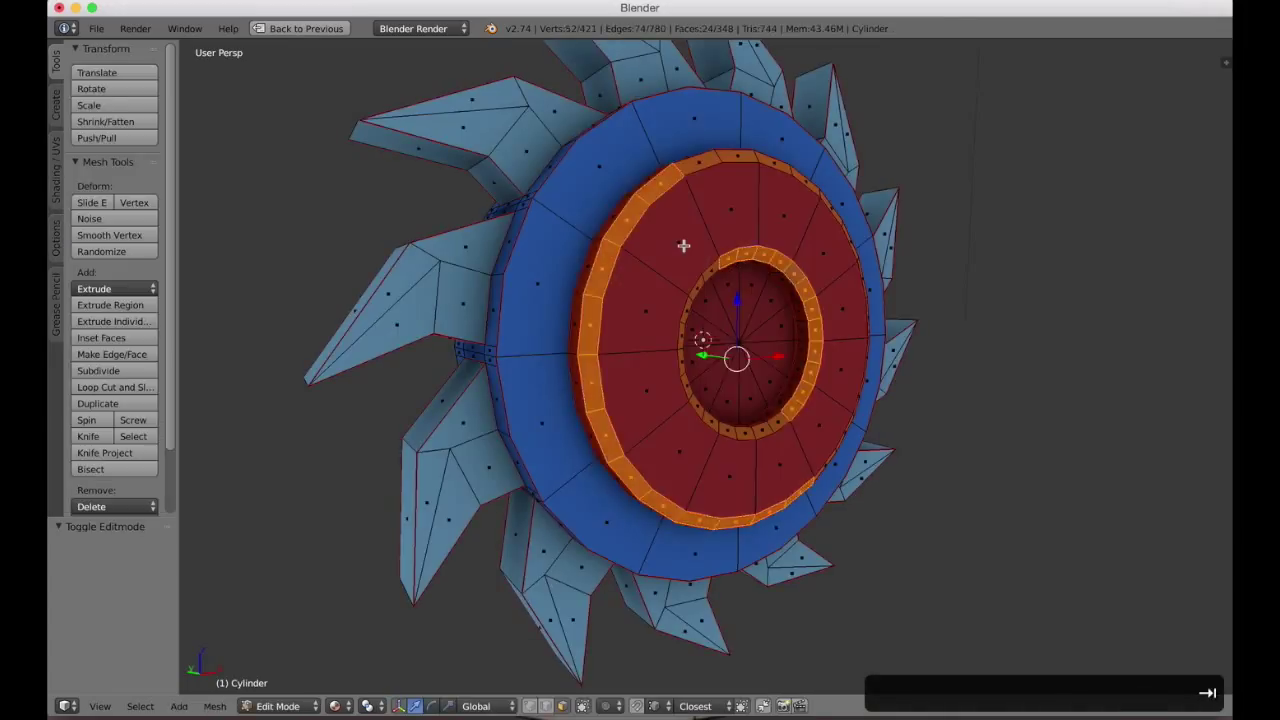
{"action": "key", "text": "a"}
{"action": "key", "text": "l"}
{"action": "key", "text": "Tab"}
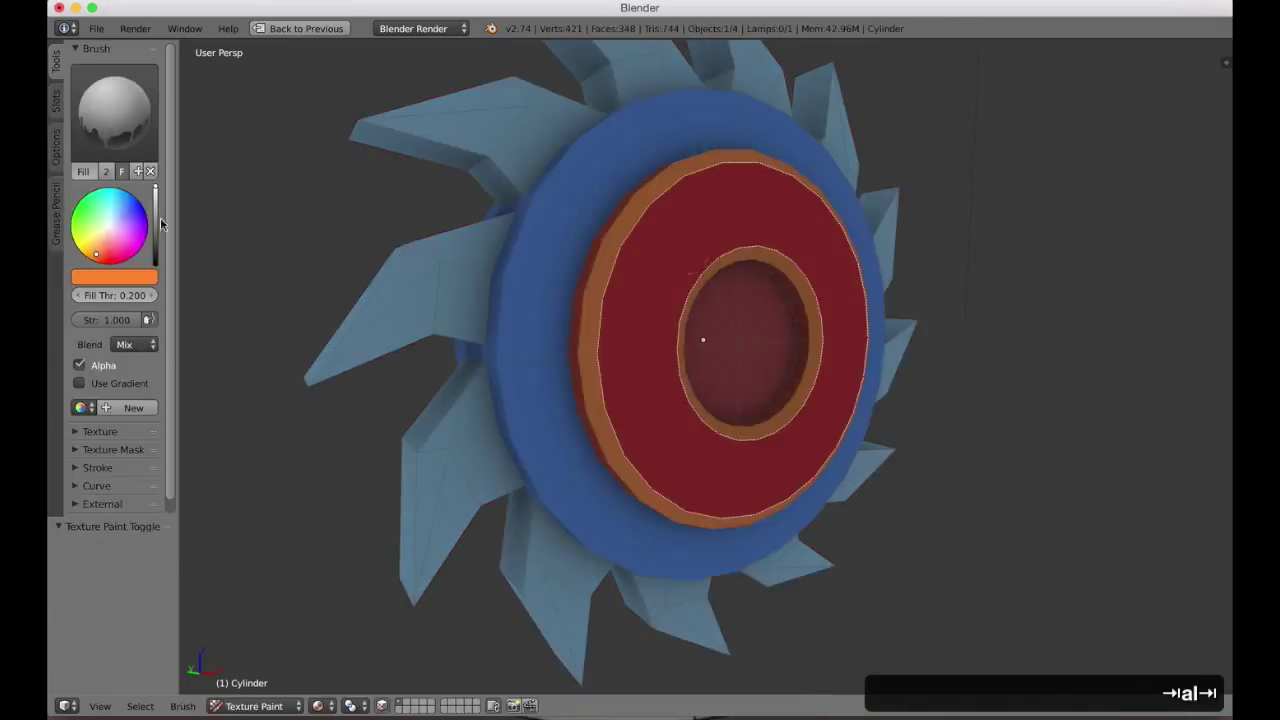
{"action": "left_click", "coordinate": [96, 235]}
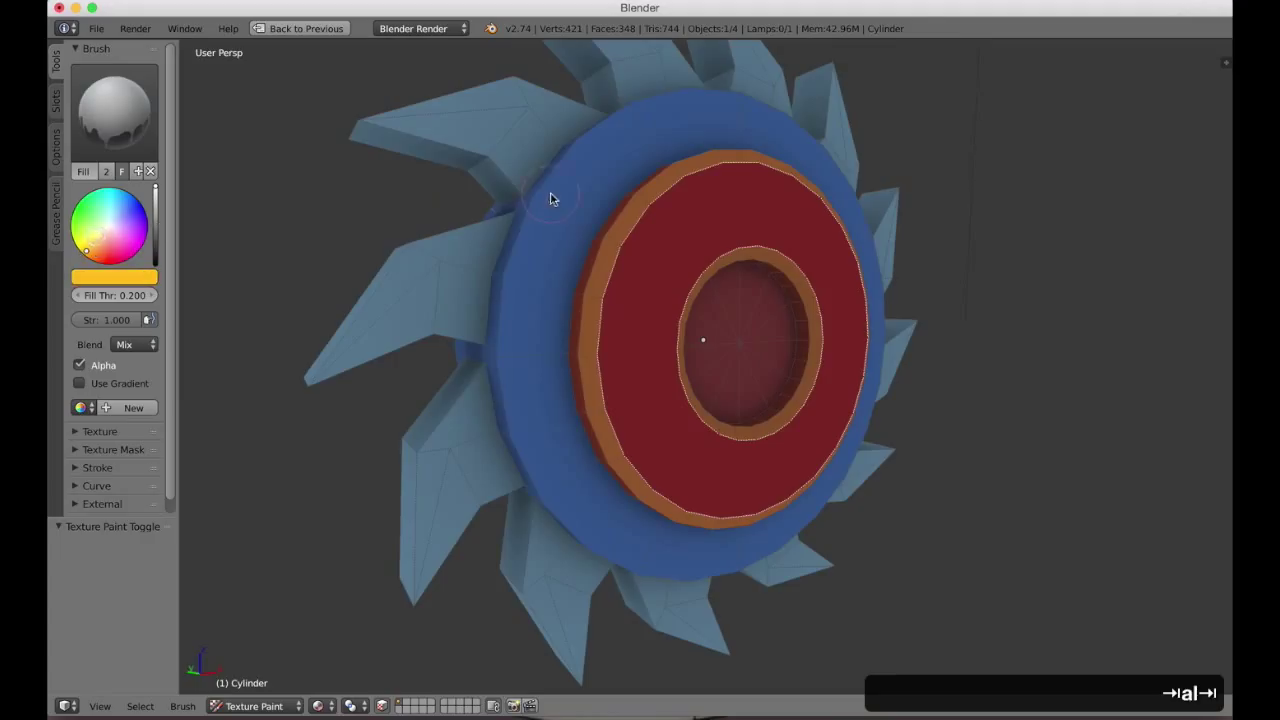
{"action": "left_click", "coordinate": [650, 288]}
Select the inner centre disc and fill it bright red.
{"action": "key", "text": "Tab"}
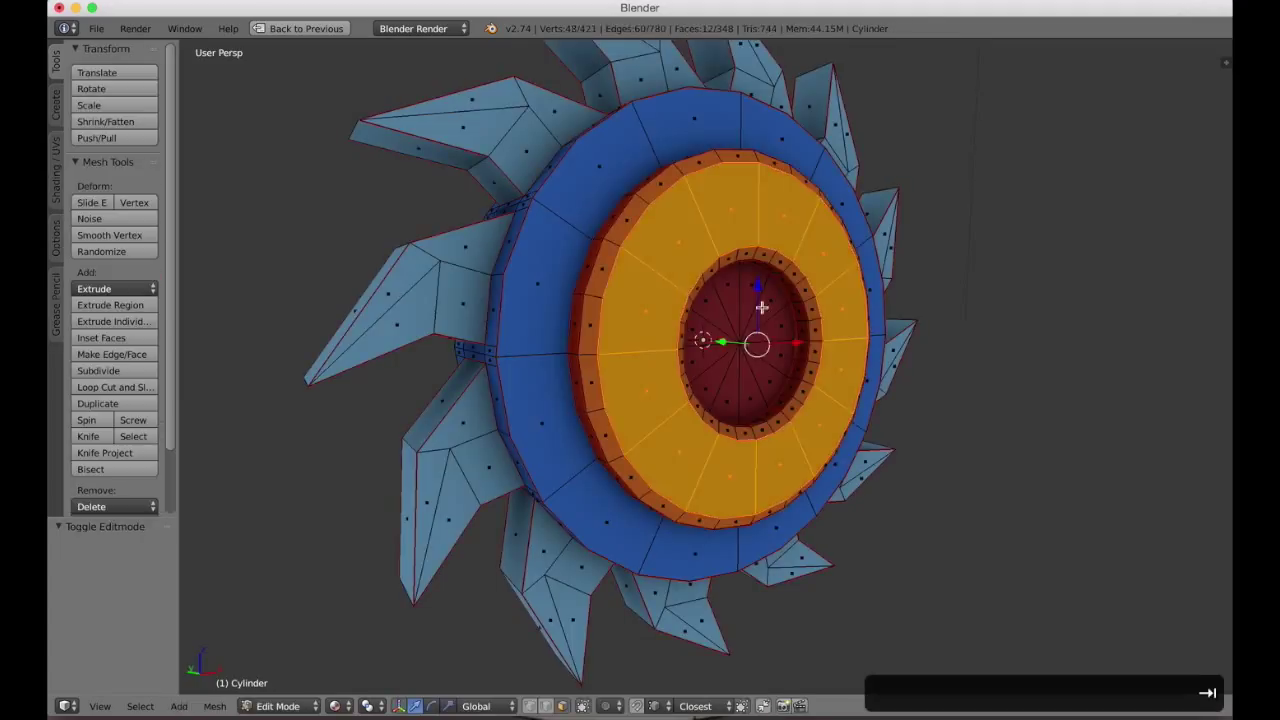
{"action": "key", "text": "a"}
{"action": "key", "text": "l"}
{"action": "key", "text": "Tab"}
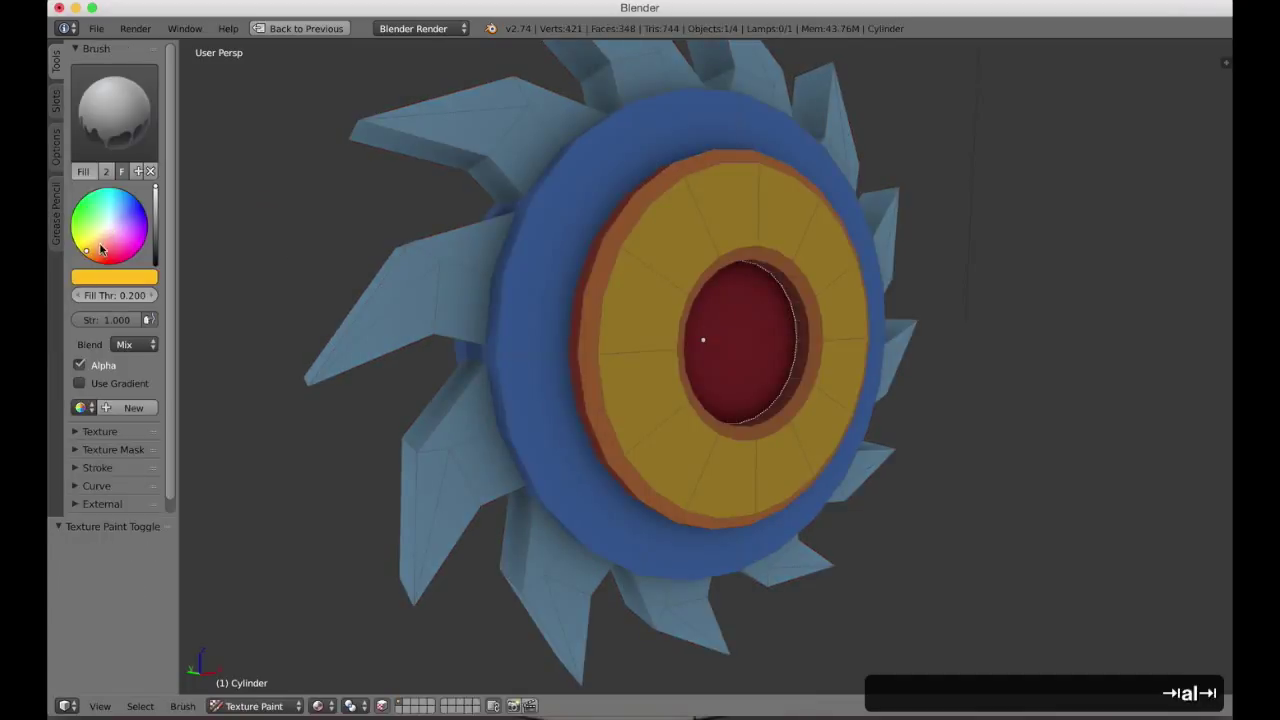
{"action": "left_click_drag", "start_coordinate": [100, 249], "coordinate": [103, 262]}
{"action": "left_click", "coordinate": [728, 332]}
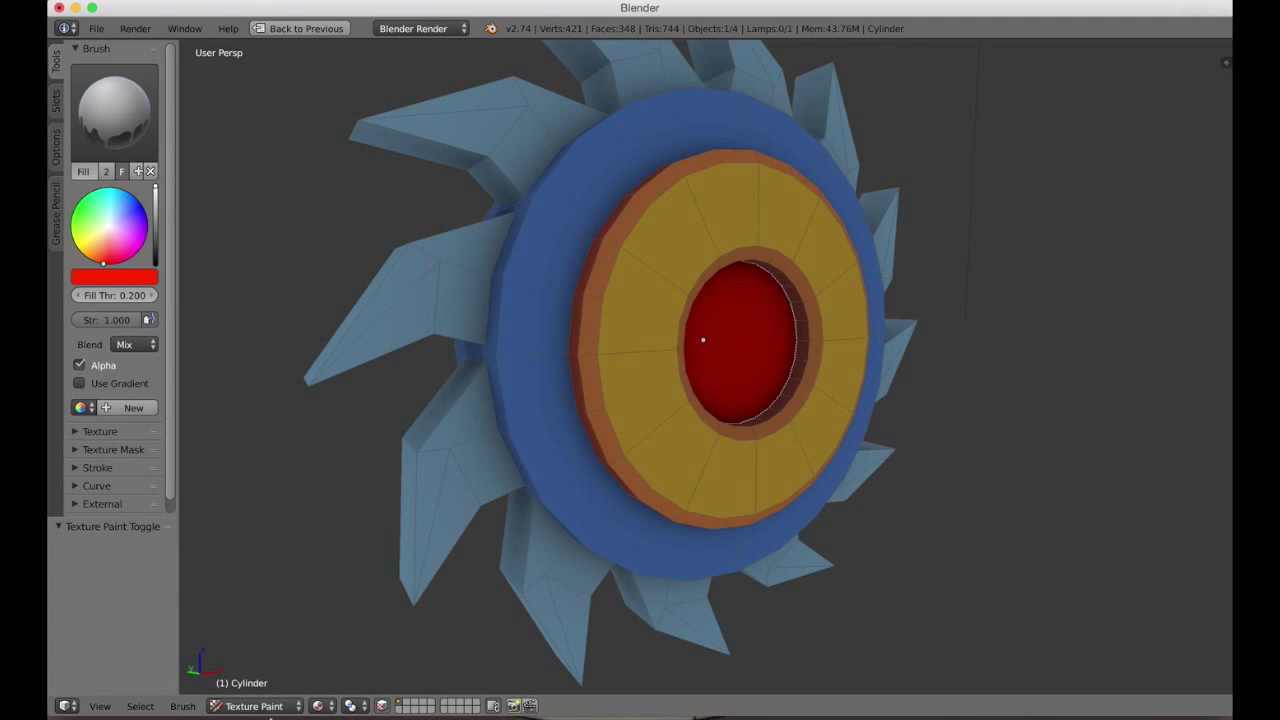
{"action": "left_click", "coordinate": [274, 706]}
{"action": "left_click", "coordinate": [258, 687]}
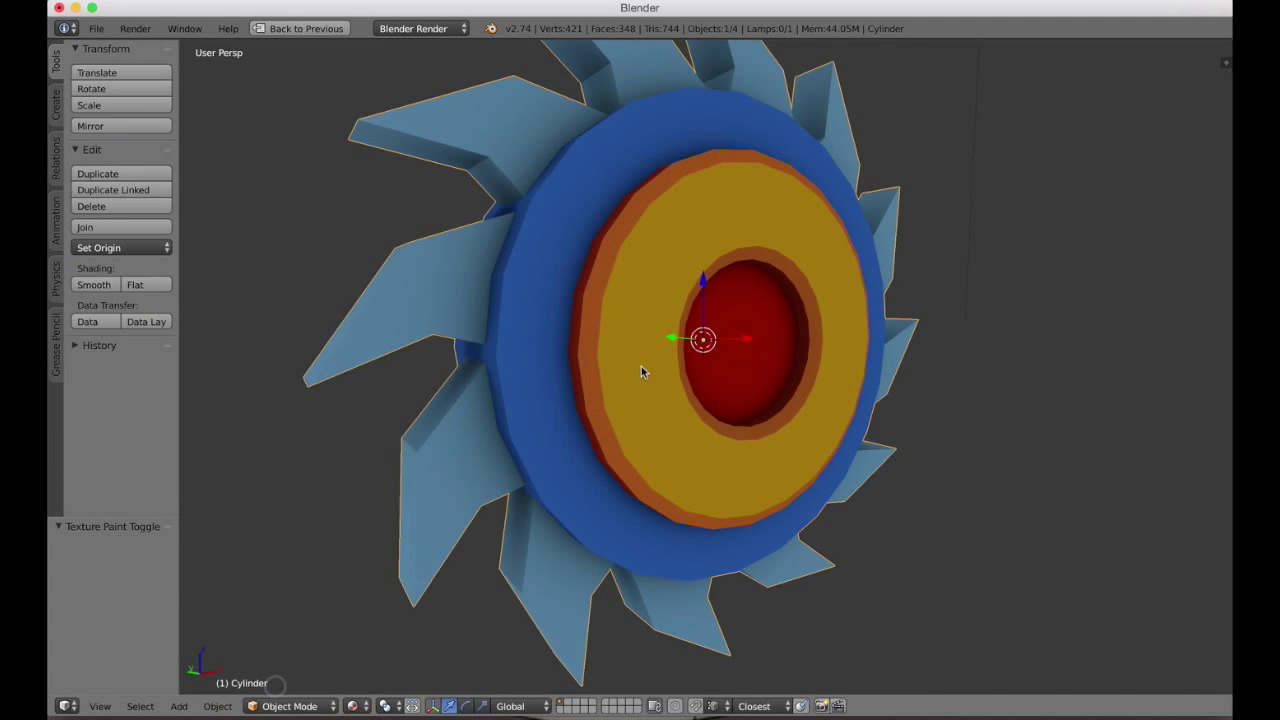
{"action": "key", "text": "a"}
{"action": "key", "text": "shift+f"}
{"action": "key", "text": "d"}
{"action": "key", "text": "s"}
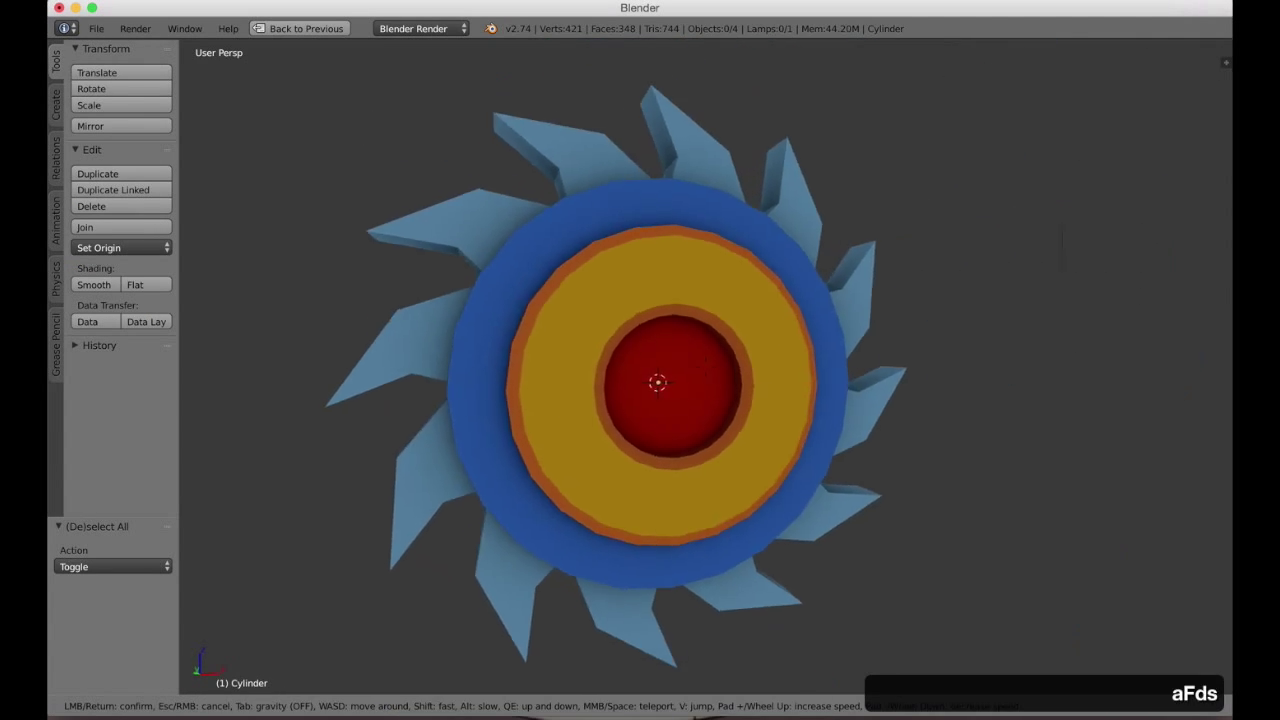
{"action": "key", "text": "a"}
{"action": "key", "text": "s"}
{"action": "key", "text": "w"}
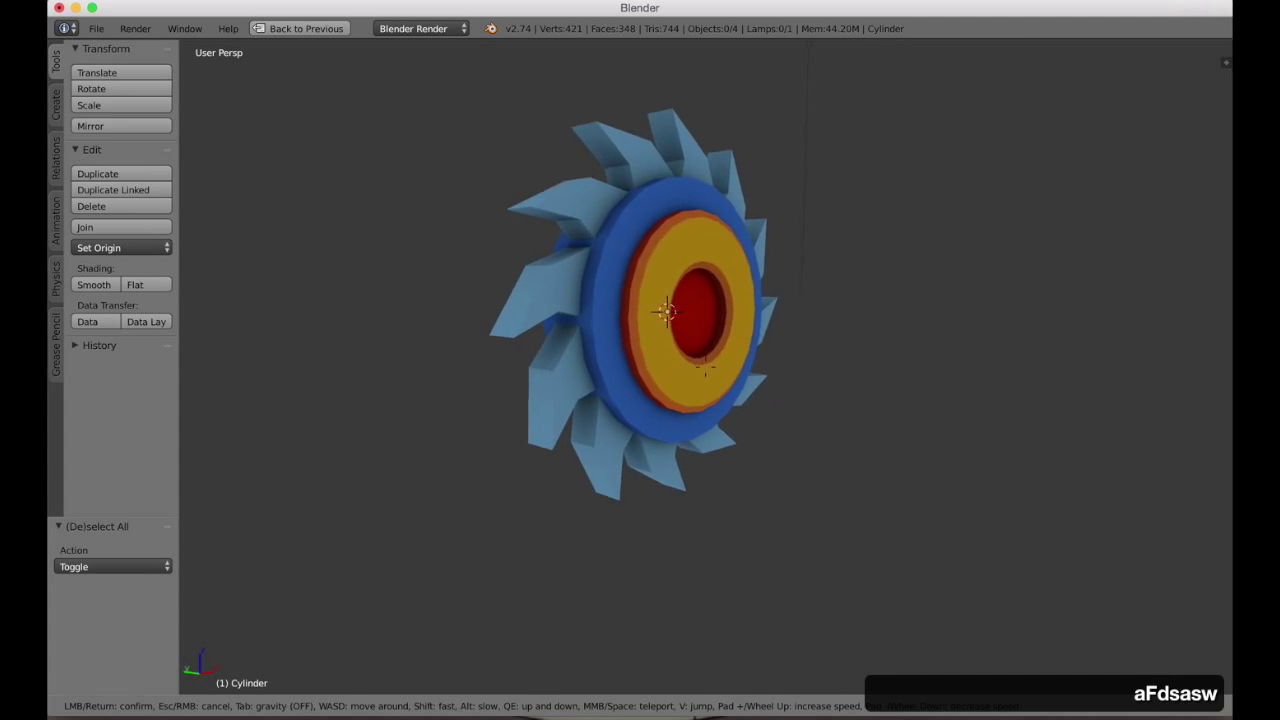
{"action": "key", "text": "q"}
{"action": "key", "text": "a"}
{"action": "key", "text": "d"}
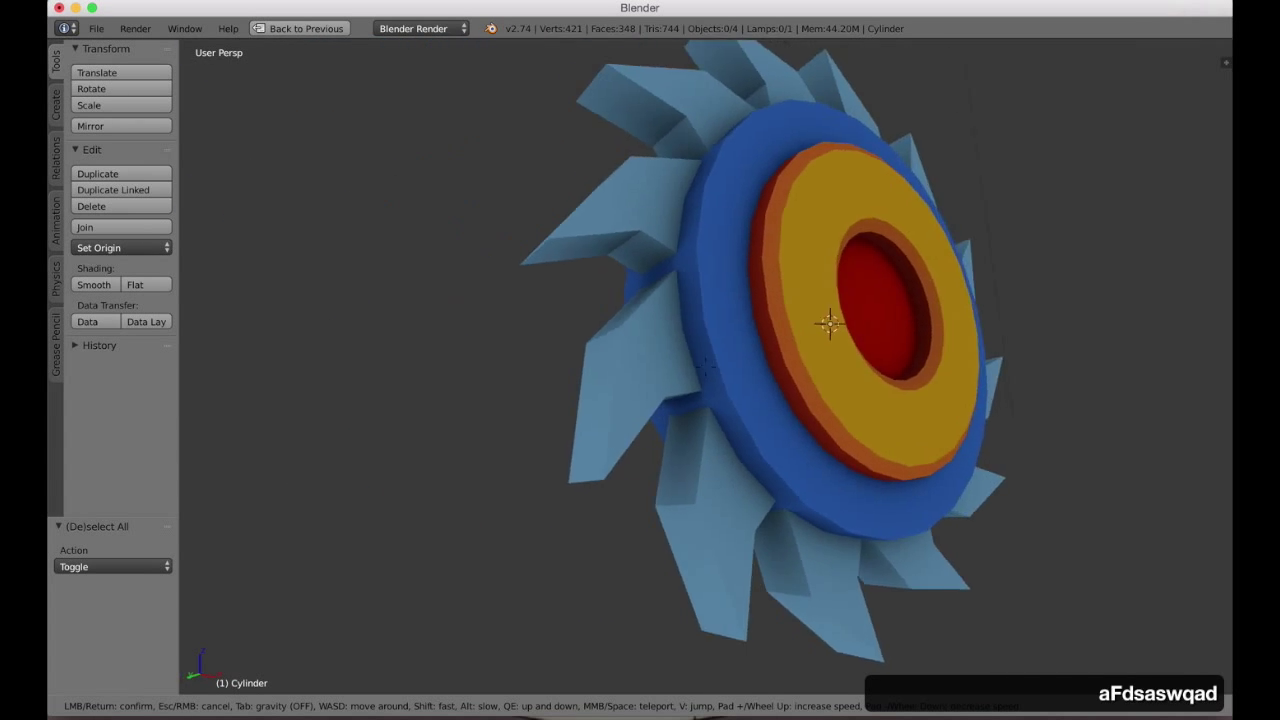
{"action": "key", "text": "w"}
{"action": "key", "text": "e"}
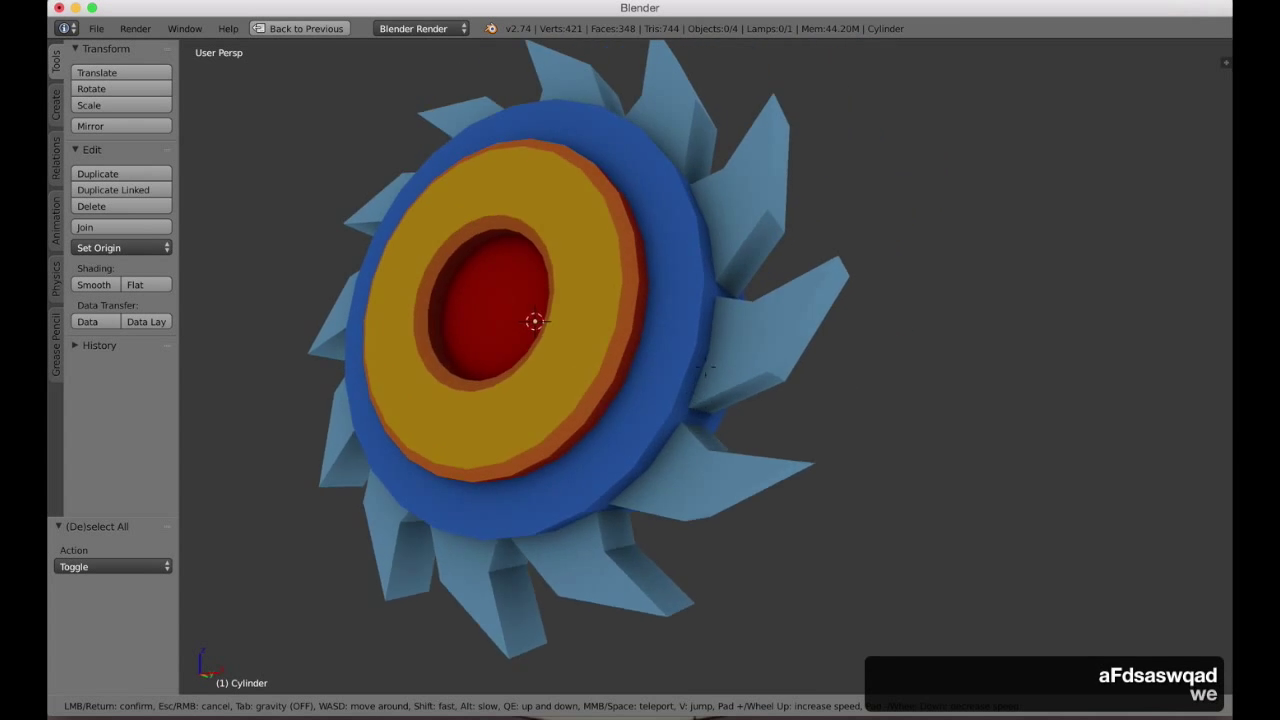
{"action": "key", "text": "a"}
{"action": "key", "text": "s"}
{"action": "key", "text": "a"}
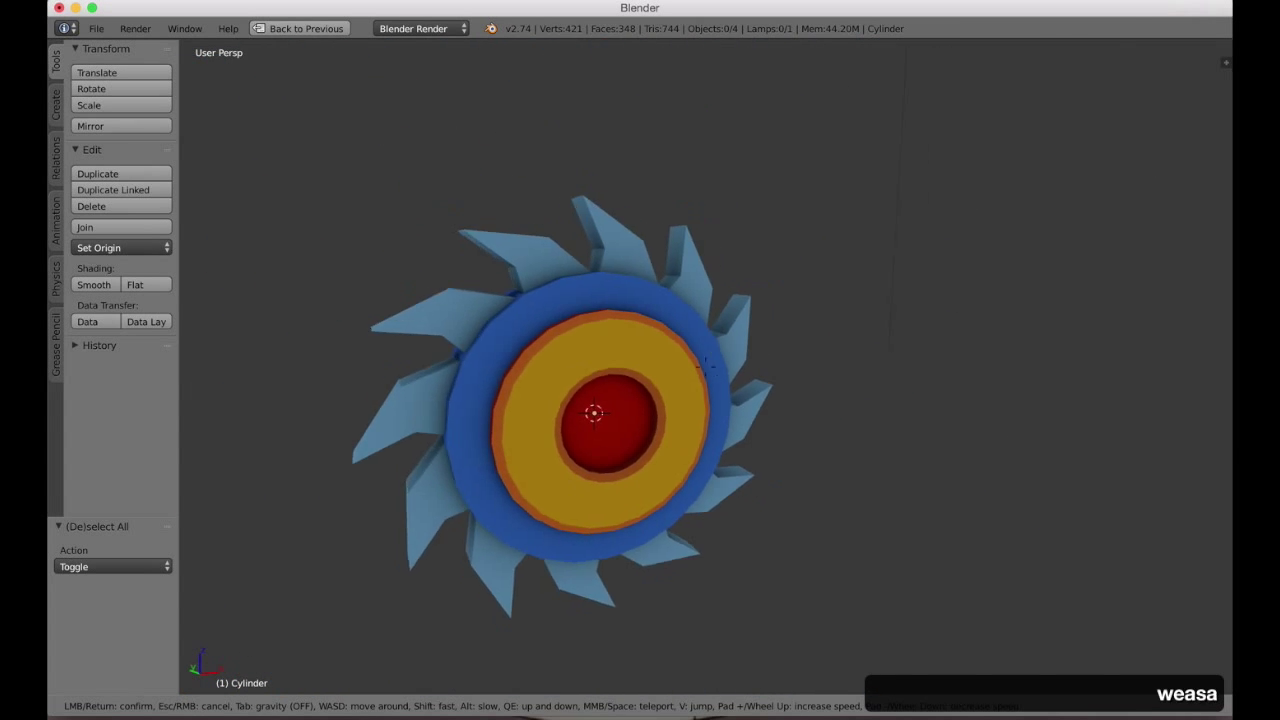
{"action": "key", "text": "q"}
{"action": "key", "text": "a"}
{"action": "key", "text": "w"}
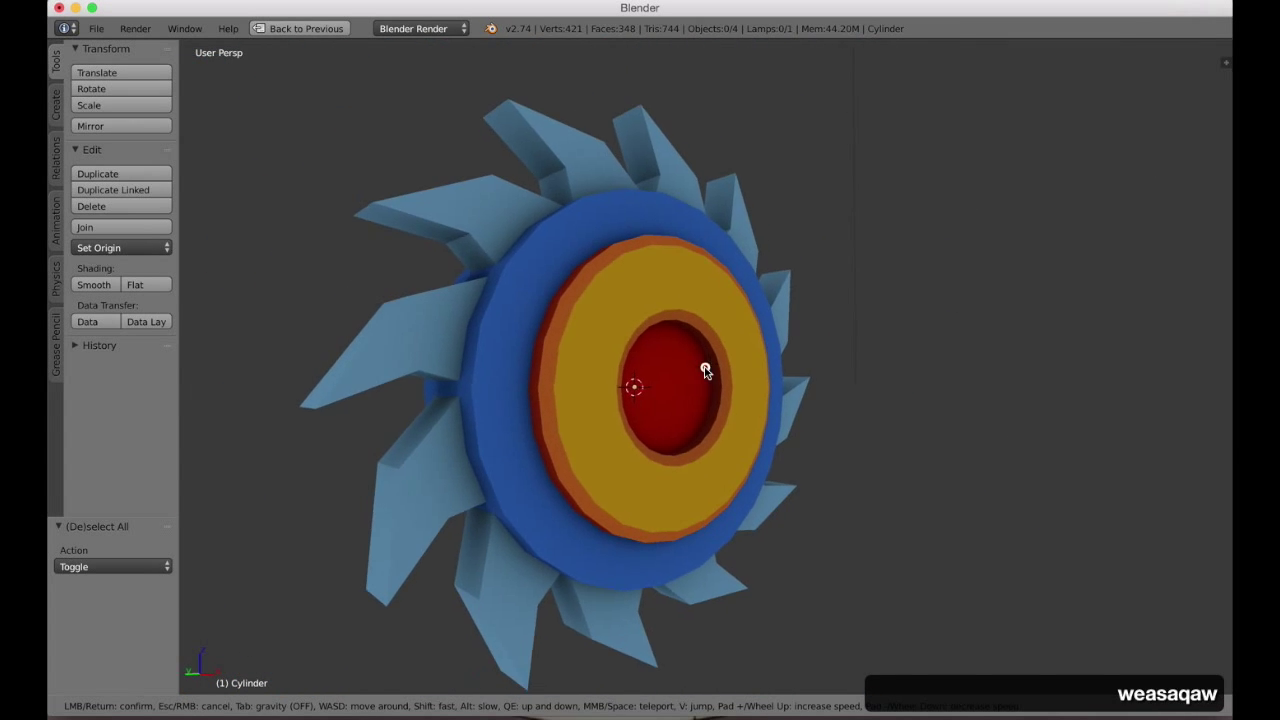
{"action": "left_click", "coordinate": [706, 368]}
Return to the split layout with the image editor and reframe the saw in Object Mode.
{"action": "key", "text": "shift+space"}
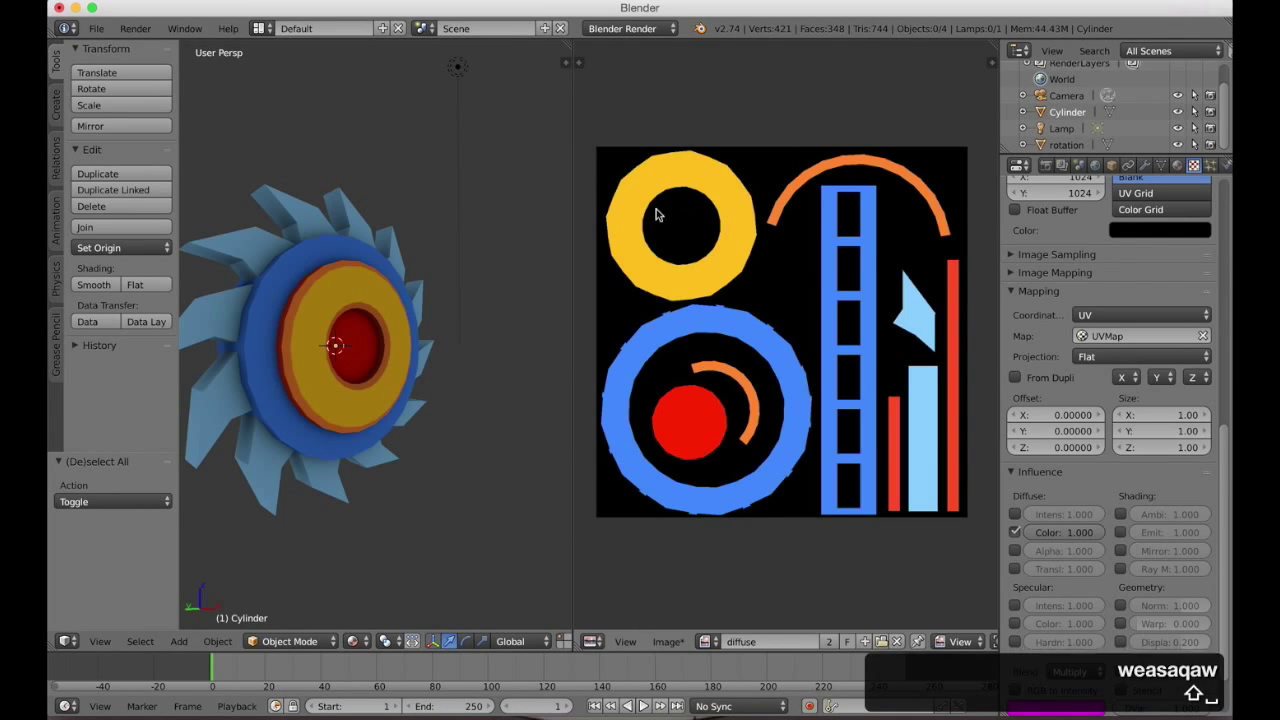
{"action": "key", "text": "shift+f"}
{"action": "key", "text": "a"}
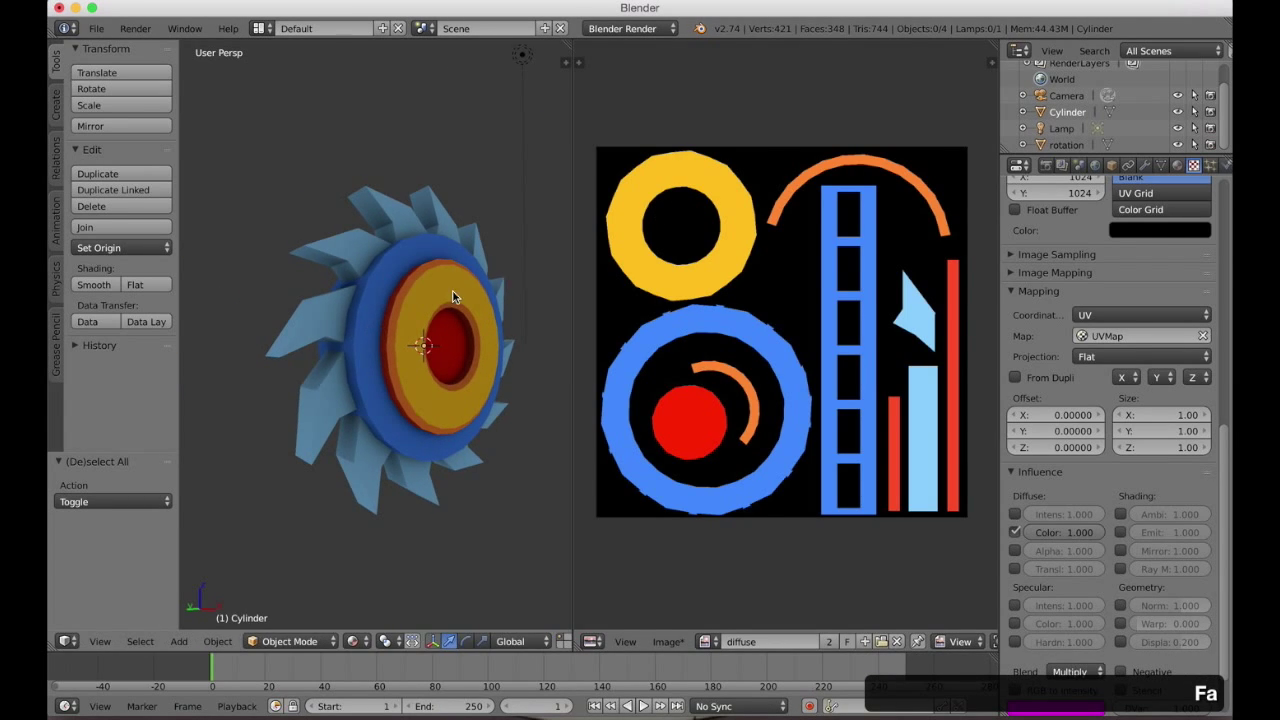
{"action": "key", "text": "Tab"}
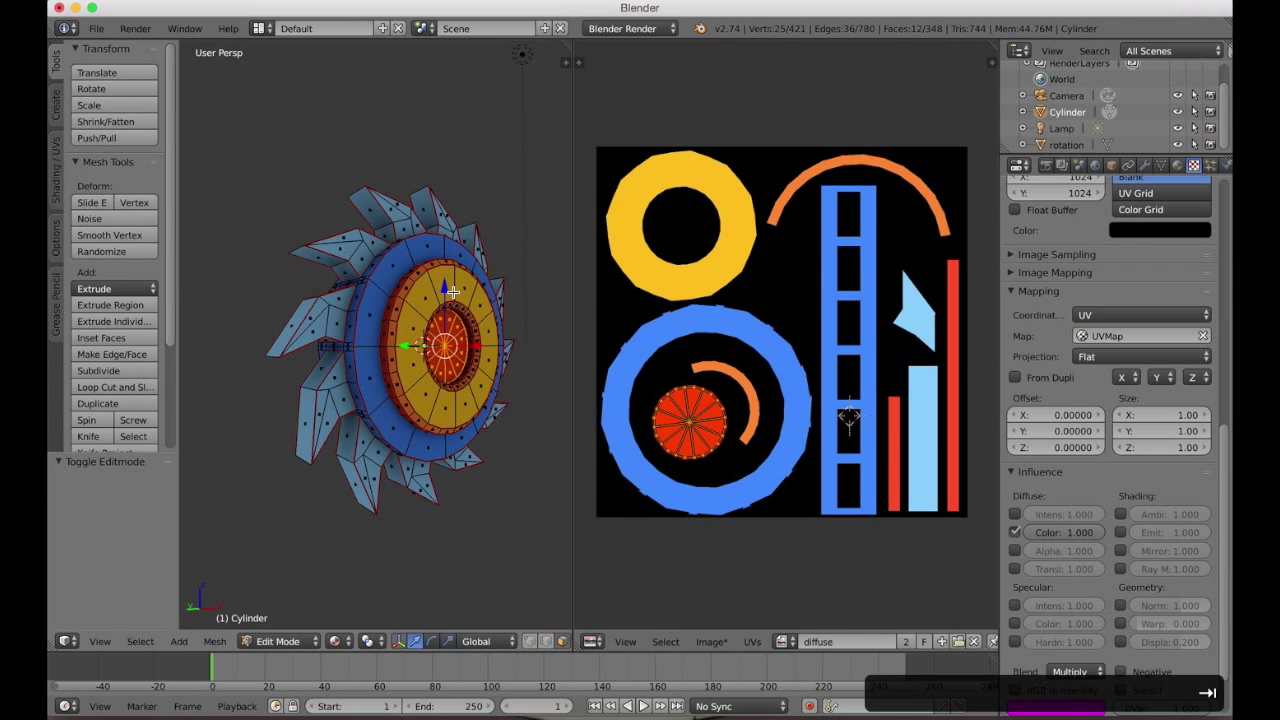
{"action": "key", "text": "Tab"}
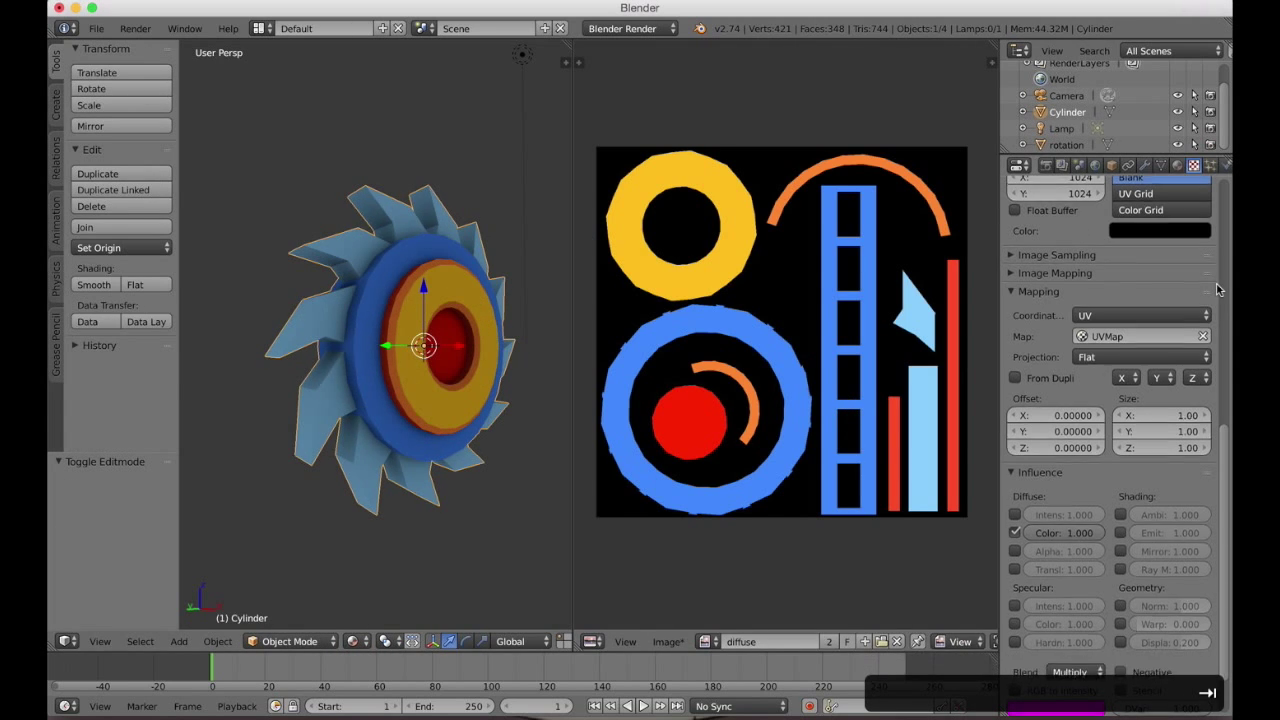
{"action": "scroll", "coordinate": [1200, 234], "scroll_direction": "up", "scroll_amount": 10}
Add a new material to the saw named 'final'.
{"action": "left_click", "coordinate": [1177, 165]}
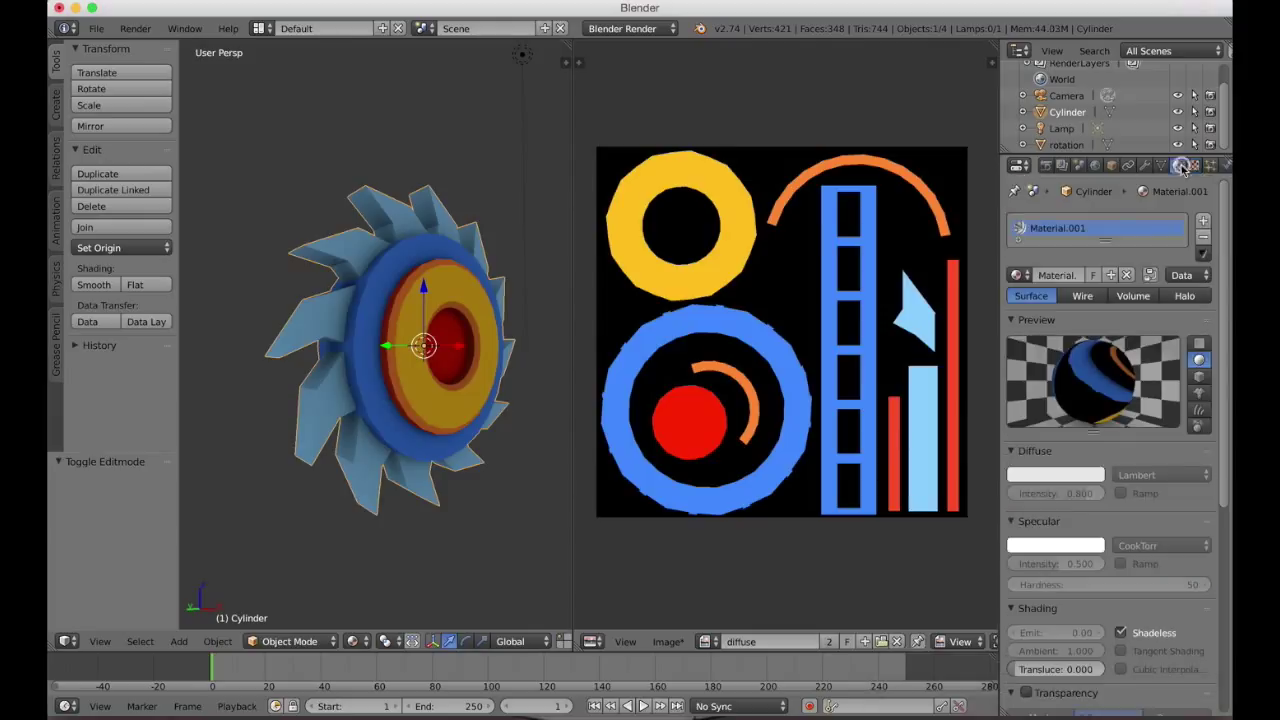
{"action": "left_click", "coordinate": [1113, 275]}
{"action": "left_click", "coordinate": [1060, 275]}
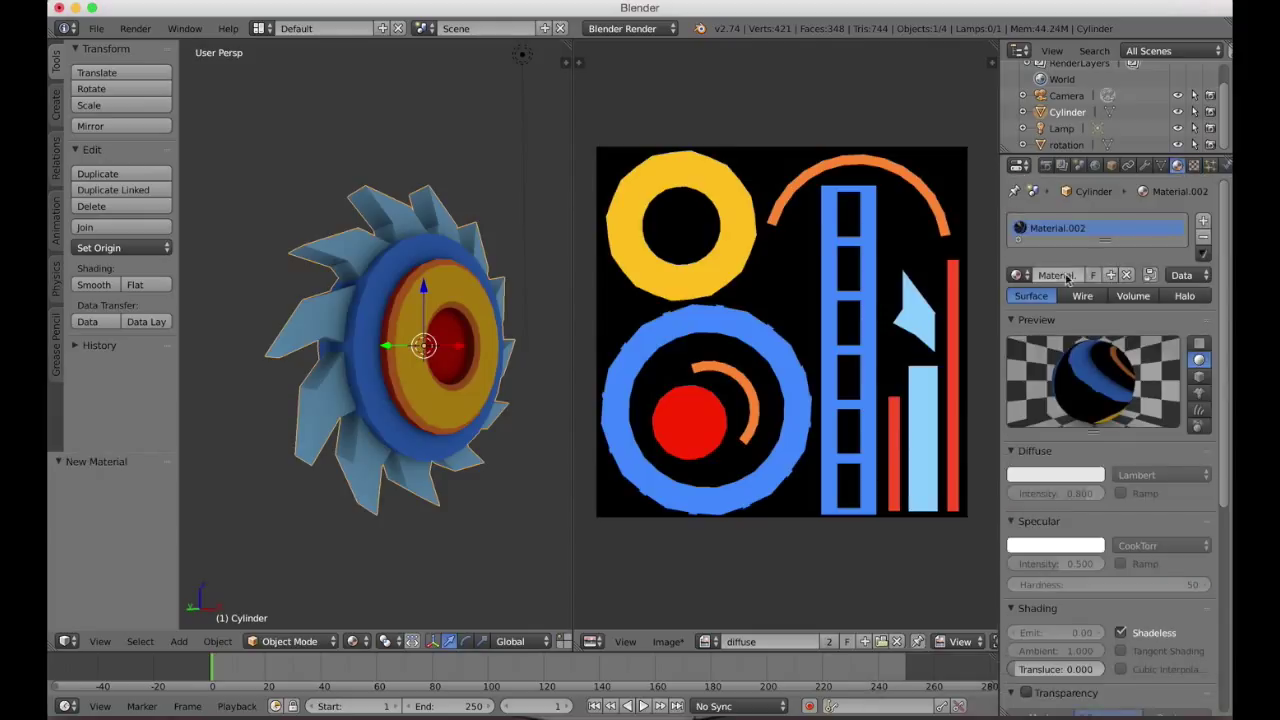
{"action": "type", "text": "final"}
{"action": "key", "text": "Return"}
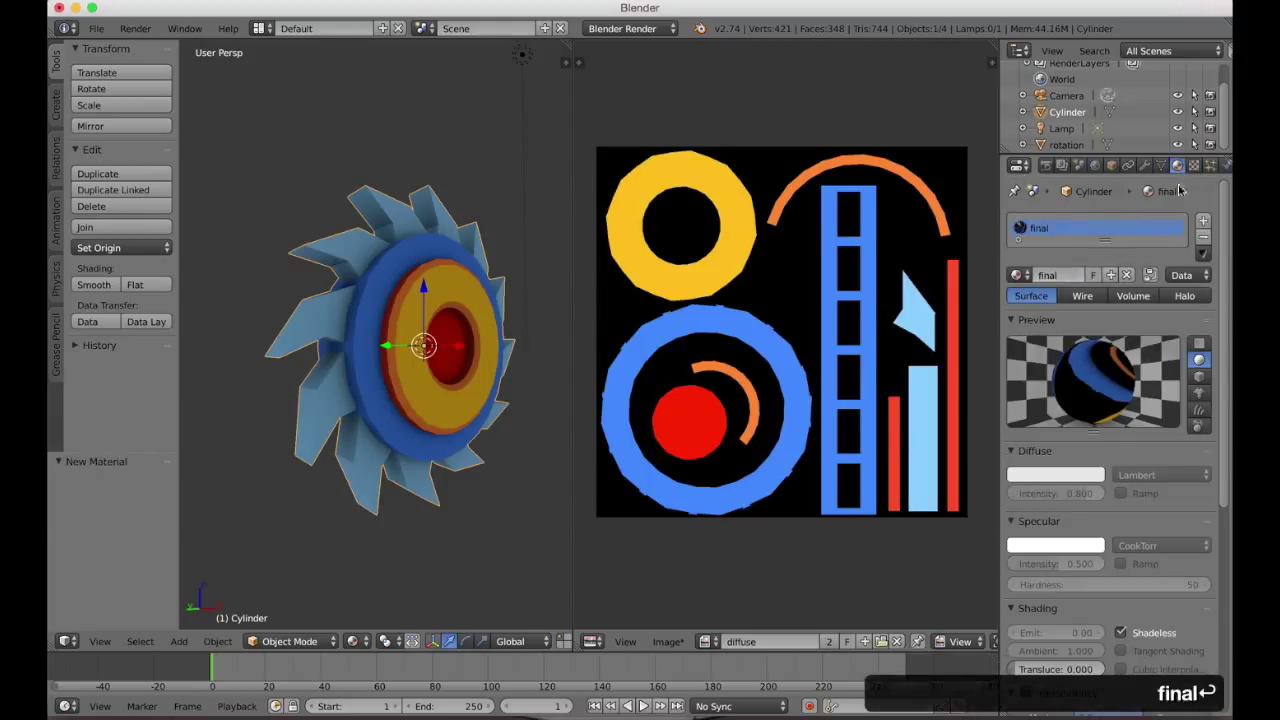
Unlink both Texture and Texture.001 from the final material.
{"action": "left_click", "coordinate": [1194, 166]}
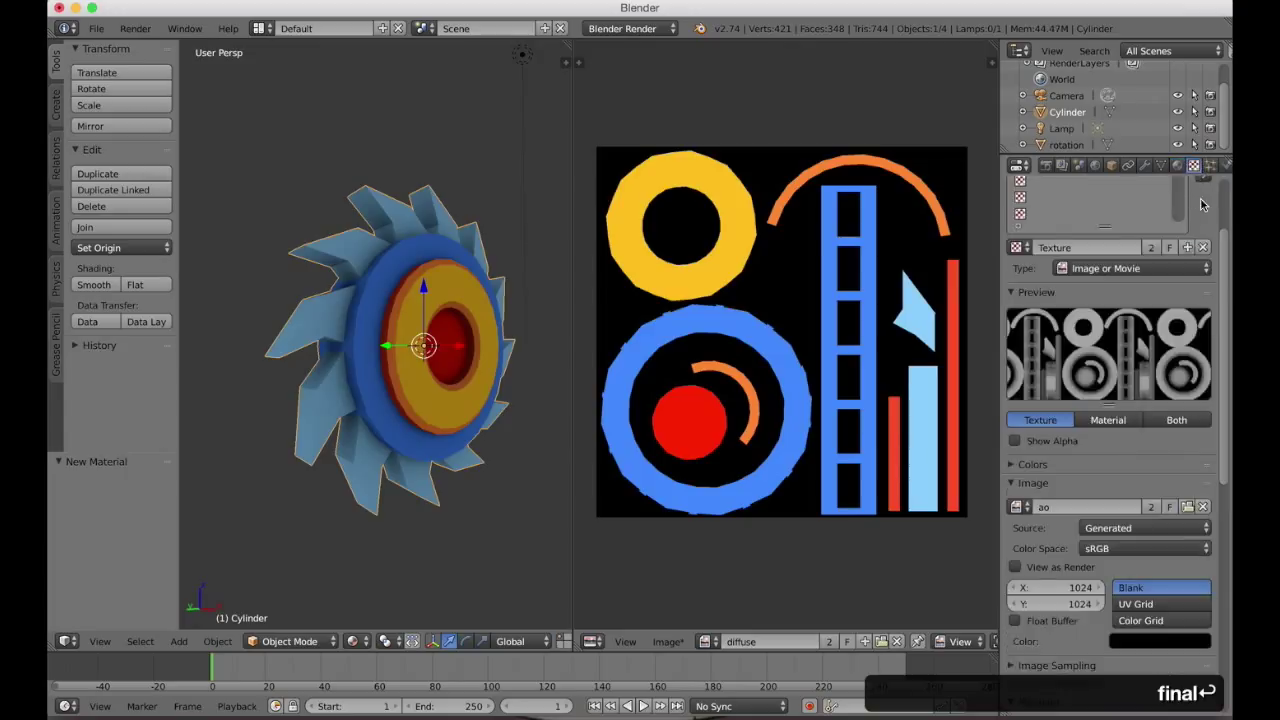
{"action": "scroll", "coordinate": [1155, 289], "scroll_direction": "up", "scroll_amount": 3}
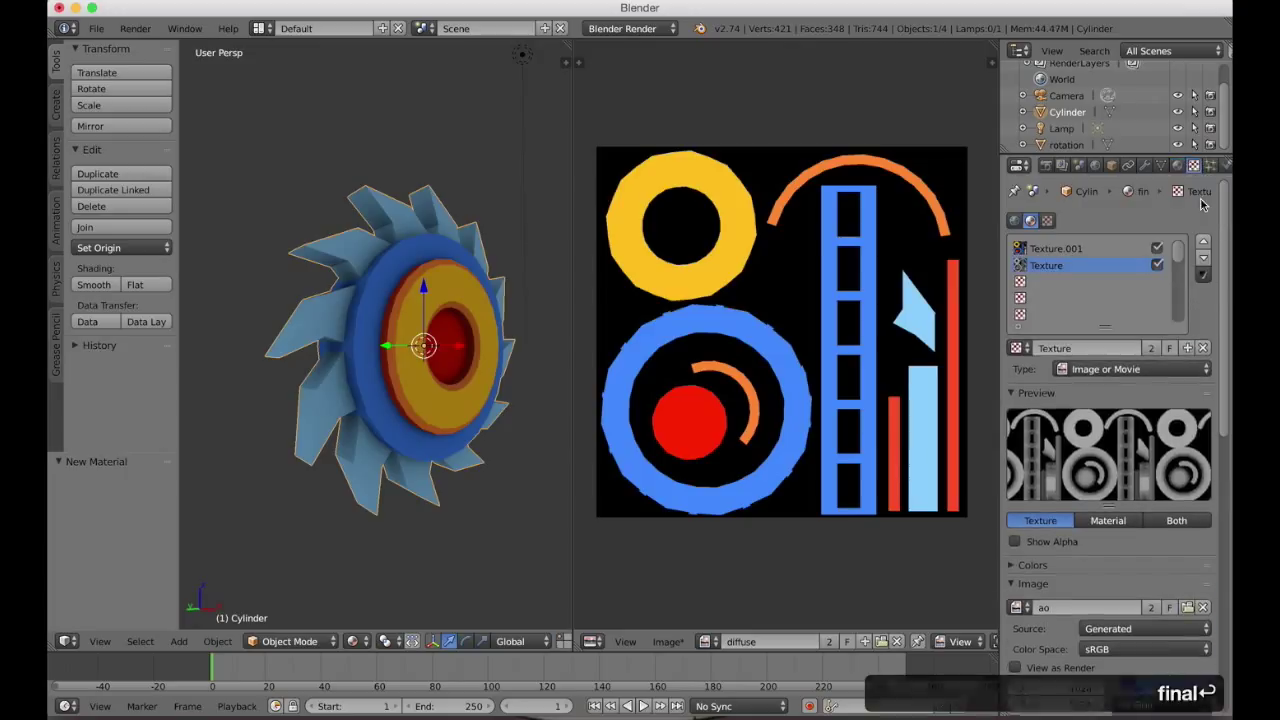
{"action": "left_click", "coordinate": [1205, 345]}
{"action": "left_click", "coordinate": [1140, 248]}
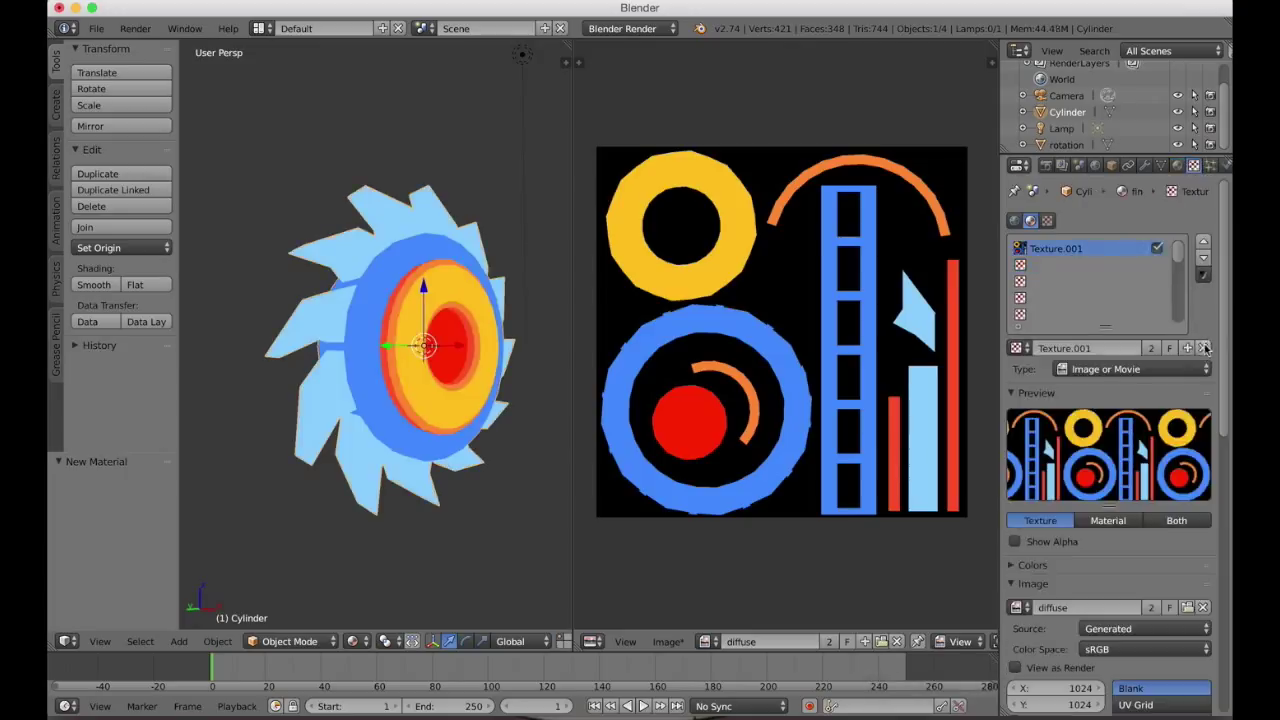
{"action": "left_click", "coordinate": [1205, 347]}
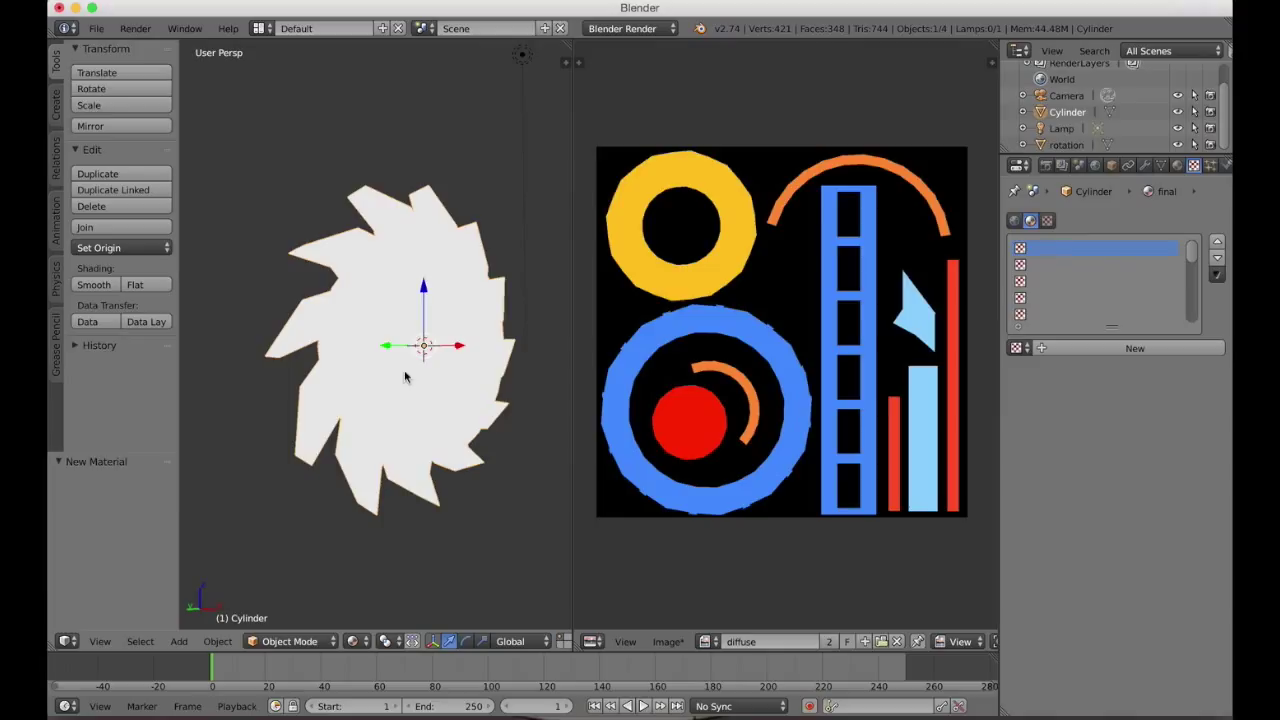
{"action": "key", "text": "a"}
{"action": "key", "text": "a"}
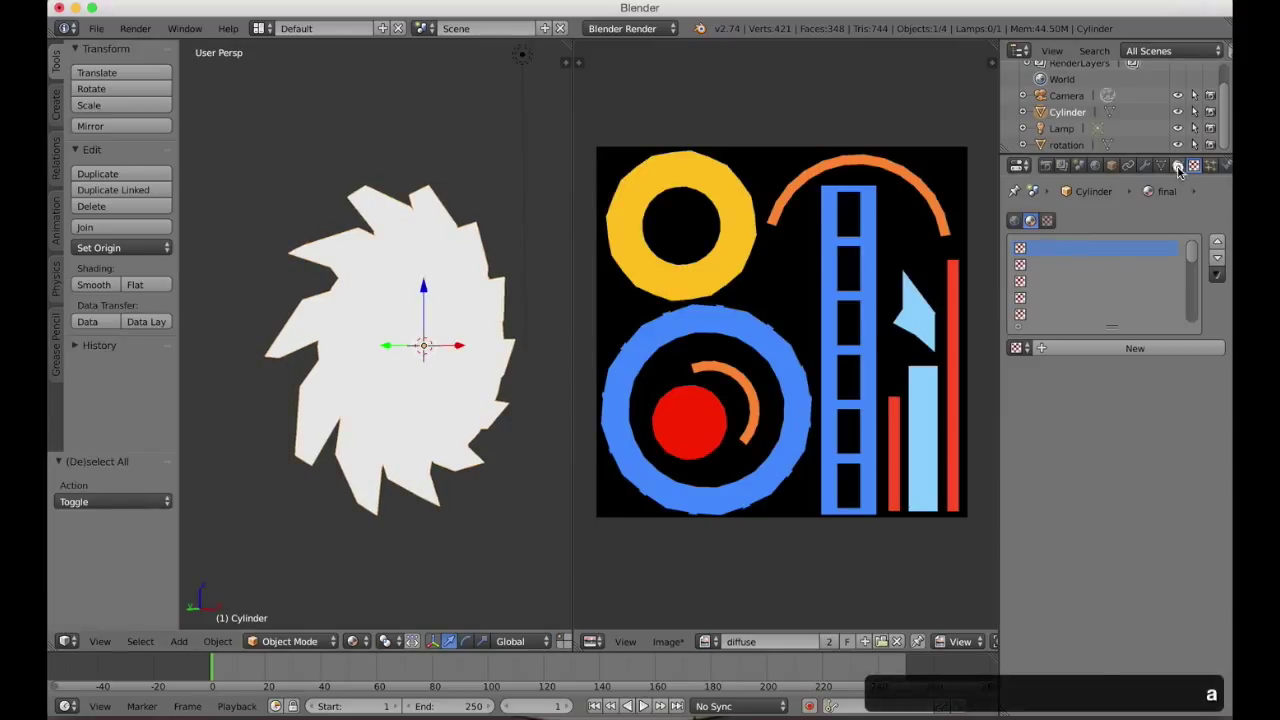
{"action": "left_click", "coordinate": [1177, 166]}
{"action": "left_click", "coordinate": [1018, 275]}
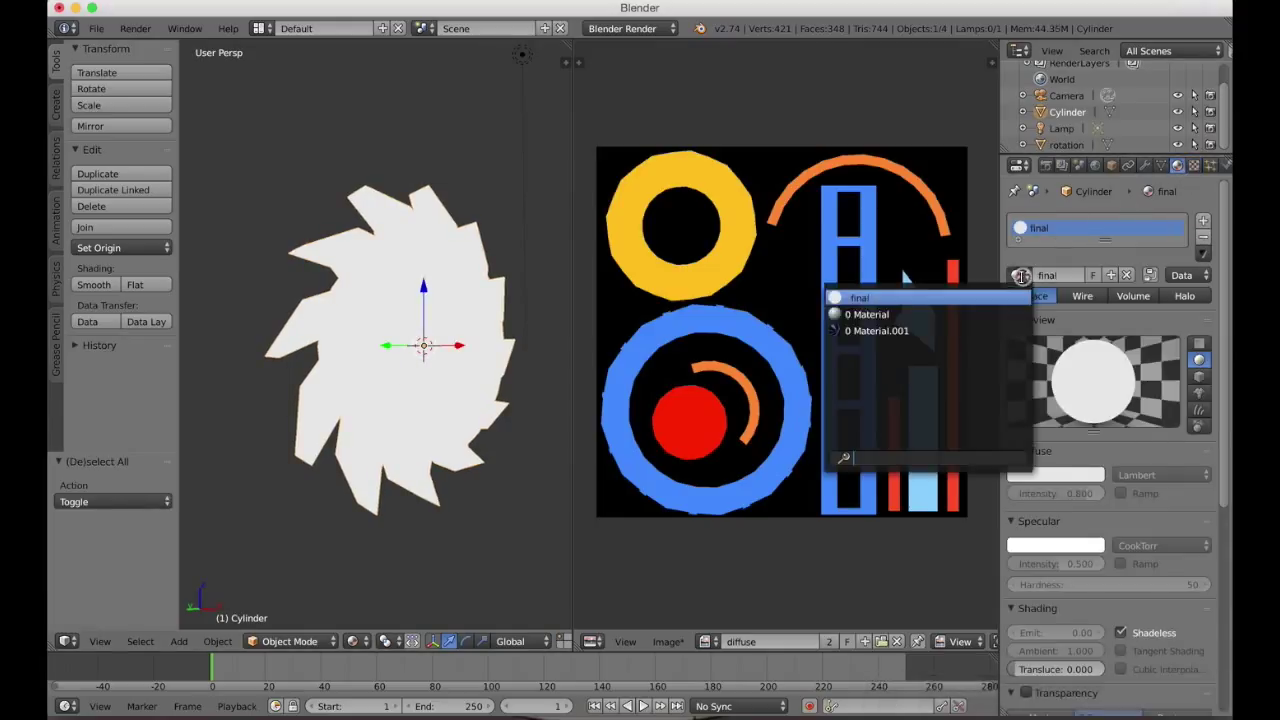
Switch the saw back to Material.001 and select all its faces in Edit Mode.
{"action": "left_click", "coordinate": [964, 331]}
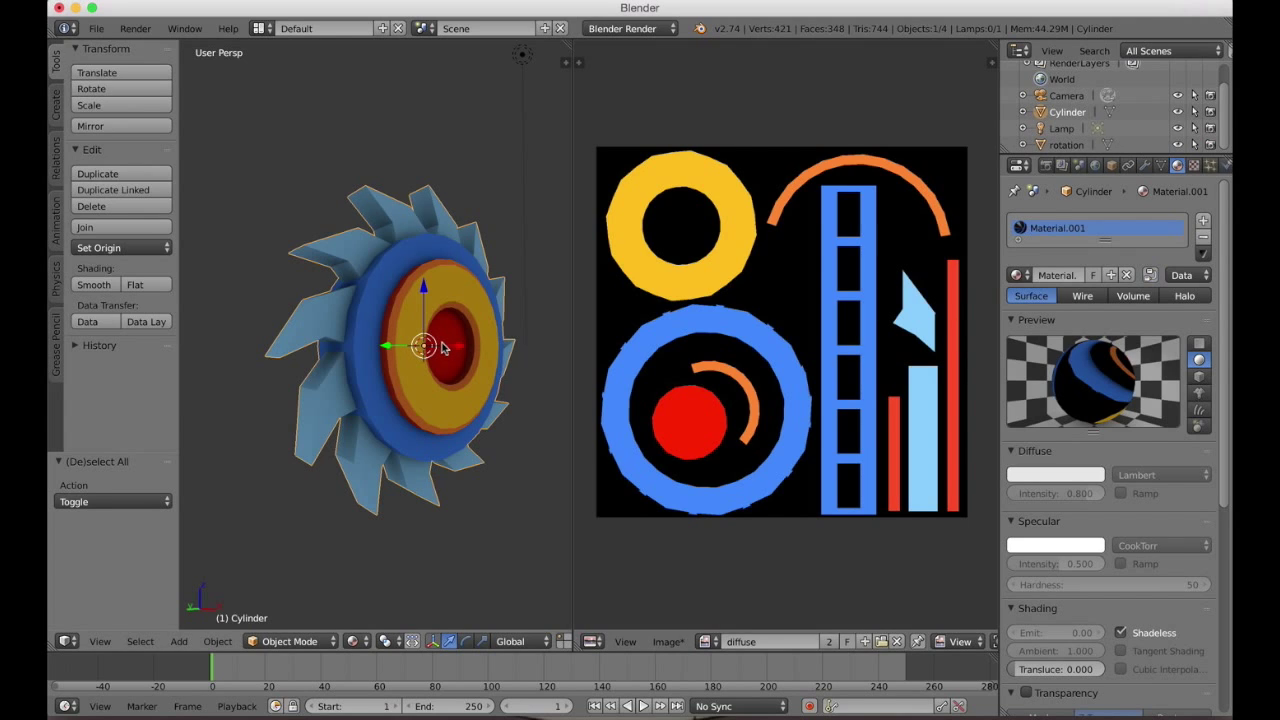
{"action": "key", "text": "Tab"}
{"action": "key", "text": "a"}
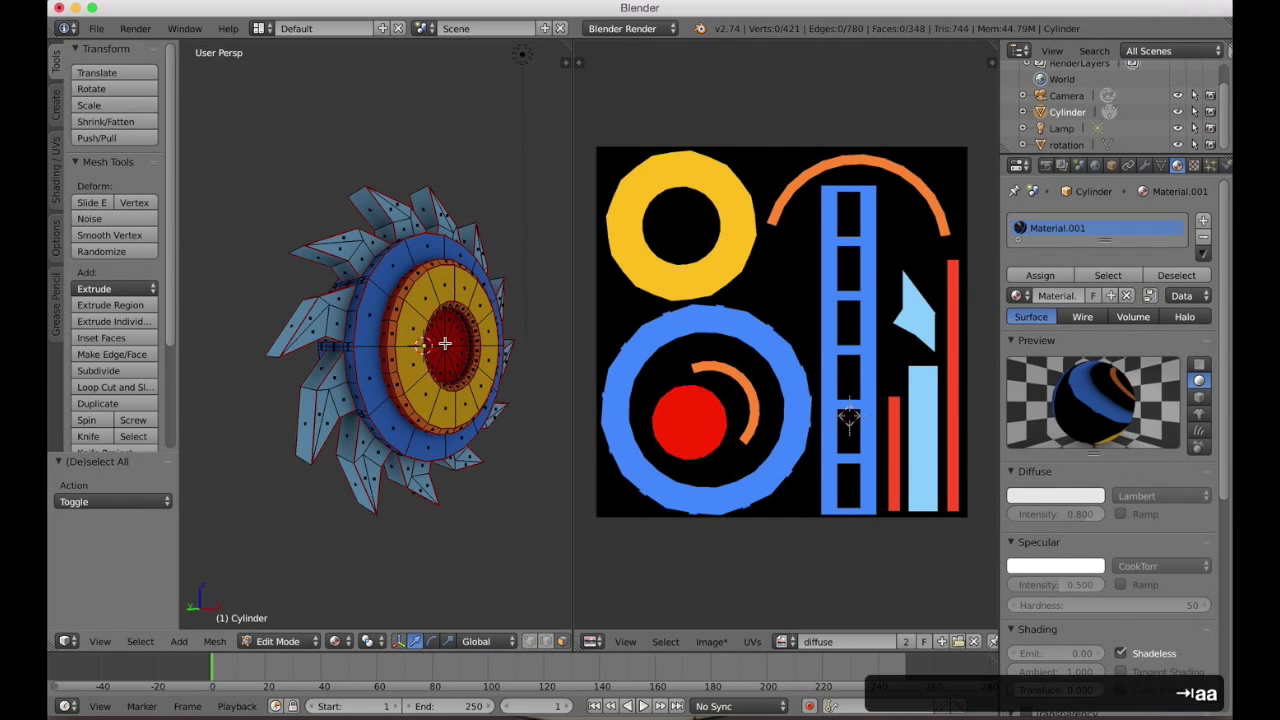
{"action": "key", "text": "a"}
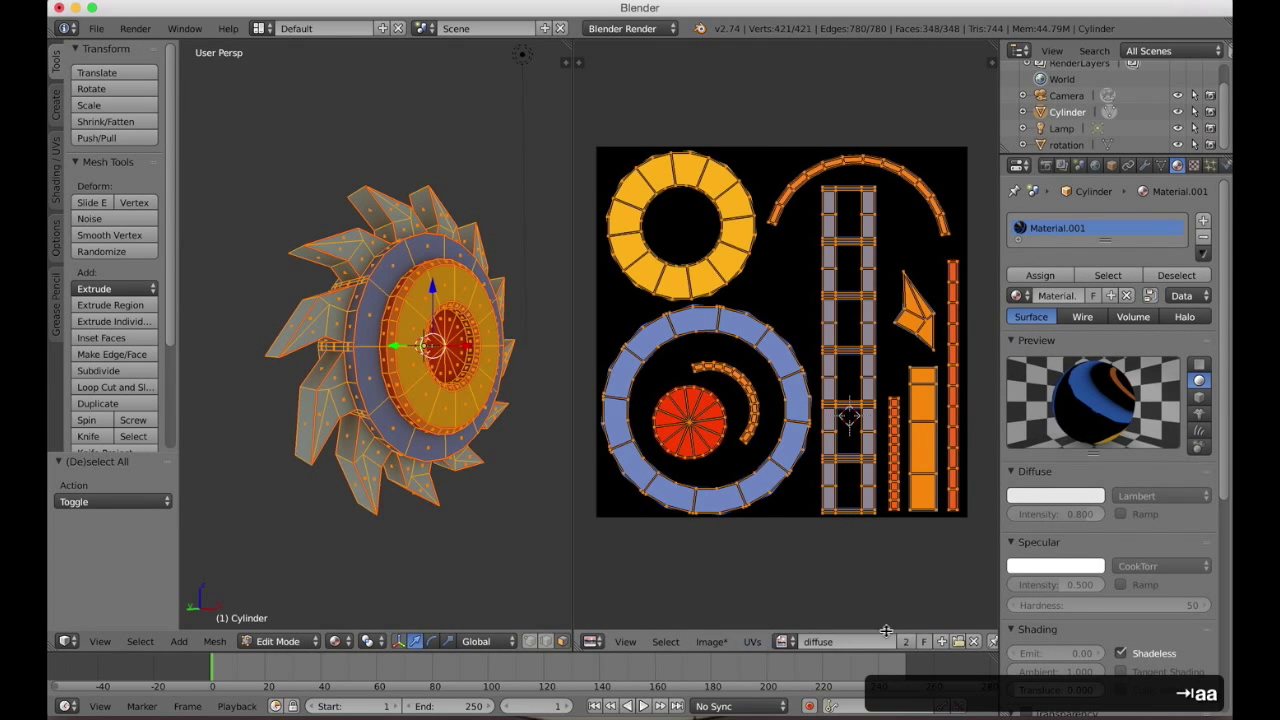
Create a new 1024 px image named 'final'.
{"action": "left_click", "coordinate": [942, 642]}
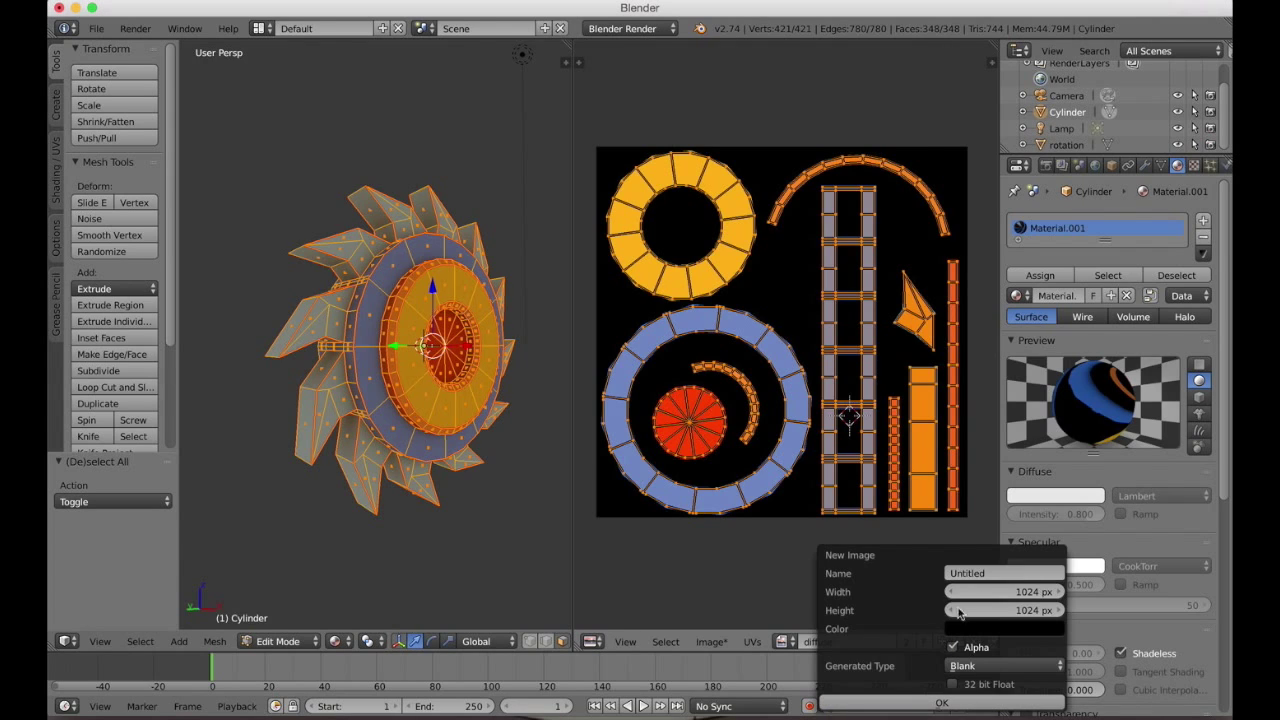
{"action": "left_click", "coordinate": [1000, 573]}
{"action": "type", "text": "final"}
{"action": "key", "text": "Return"}
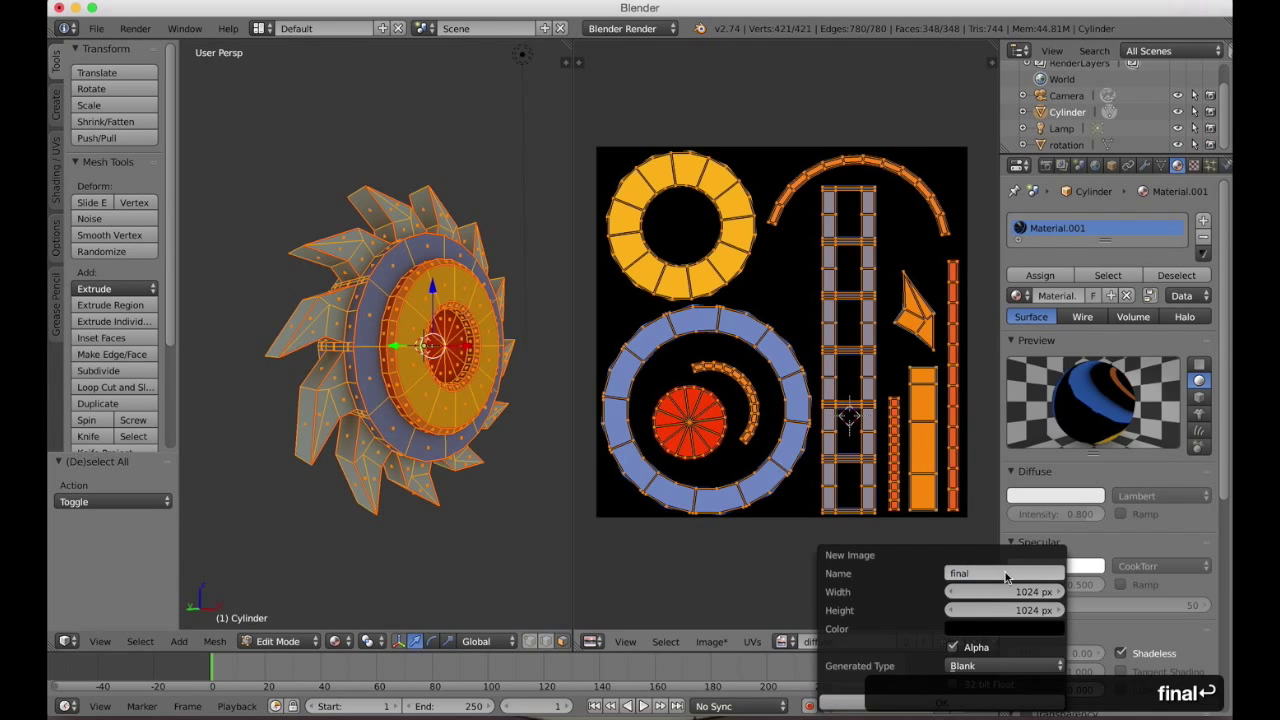
{"action": "left_click", "coordinate": [942, 703]}
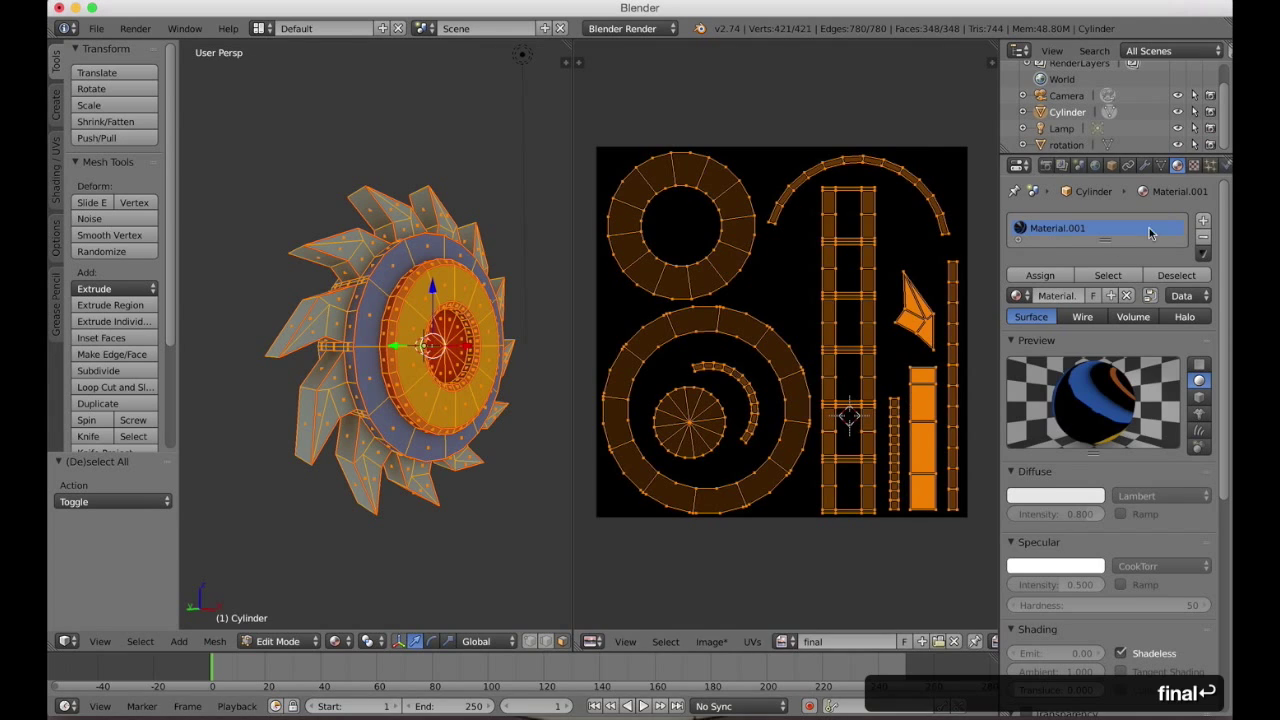
Set Bake Mode to Full Render and bake the painted saw into the final image.
{"action": "left_click", "coordinate": [1046, 165]}
{"action": "scroll", "coordinate": [1108, 598], "scroll_direction": "down", "scroll_amount": 15}
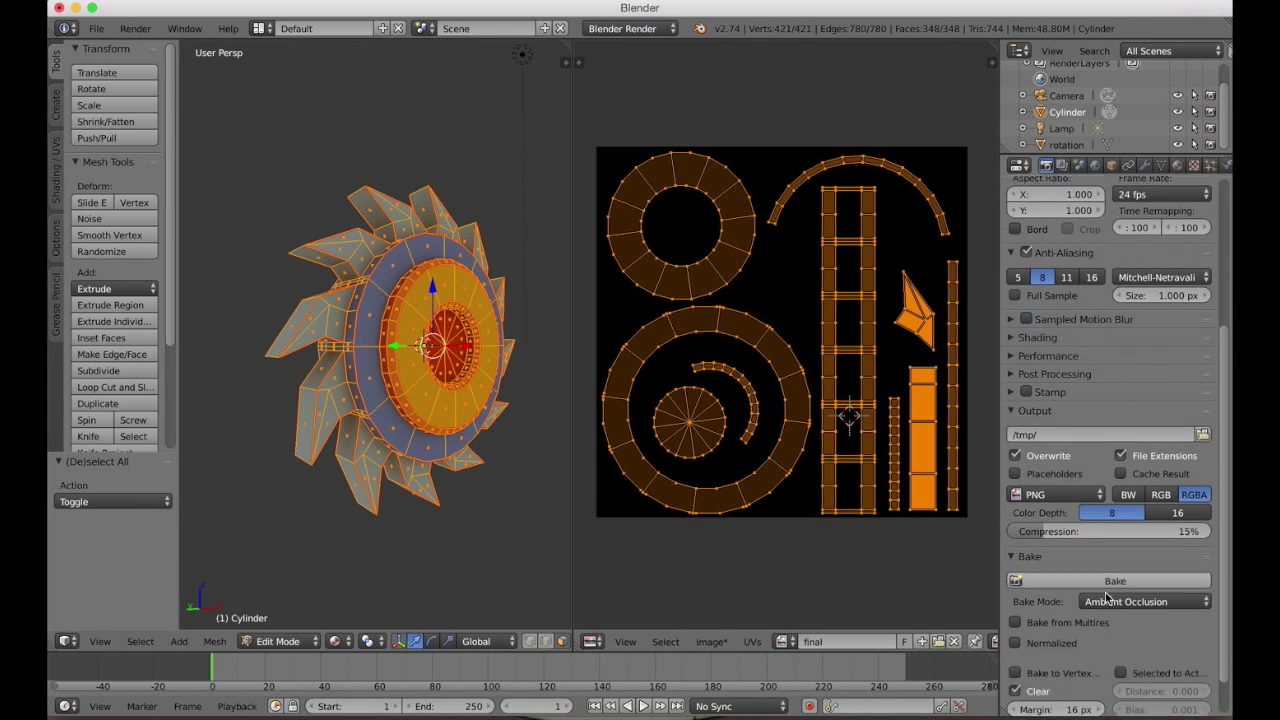
{"action": "left_click", "coordinate": [1108, 557]}
{"action": "left_click", "coordinate": [1110, 538]}
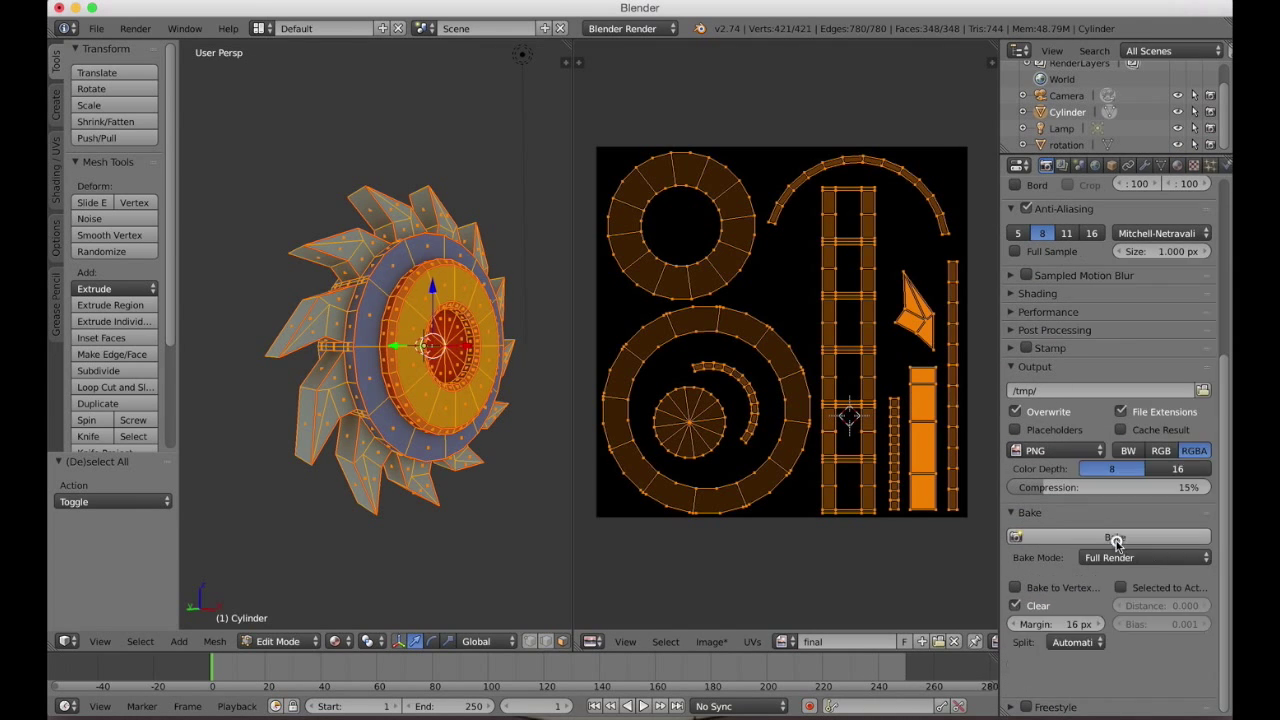
{"action": "left_click", "coordinate": [1104, 540]}
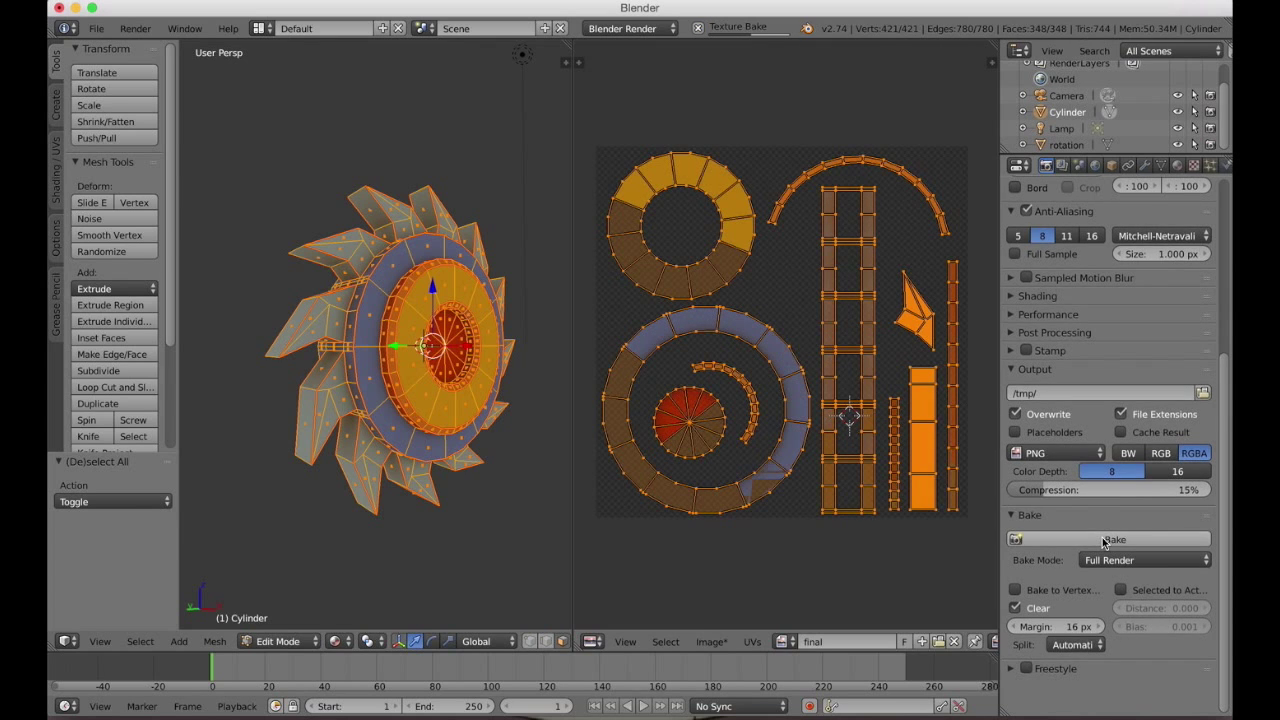